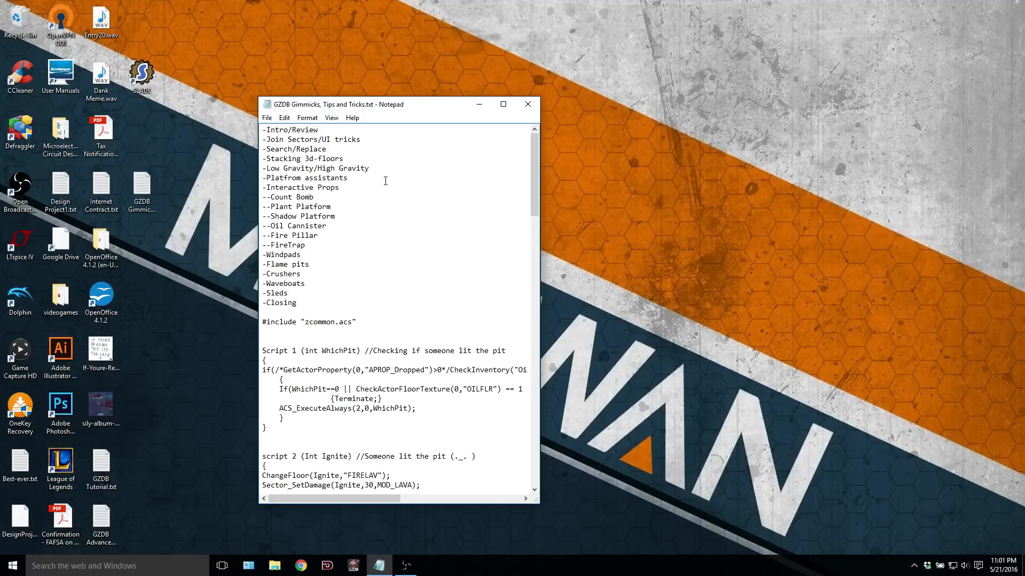
Step: Open the recent file GIMIX.wad in GZDoom Builder, load its map and clear the list of loading errors and warnings
{"action": "left_click", "coordinate": [362, 141]}
{"action": "left_click", "coordinate": [341, 208]}
{"action": "right_click", "coordinate": [353, 566]}
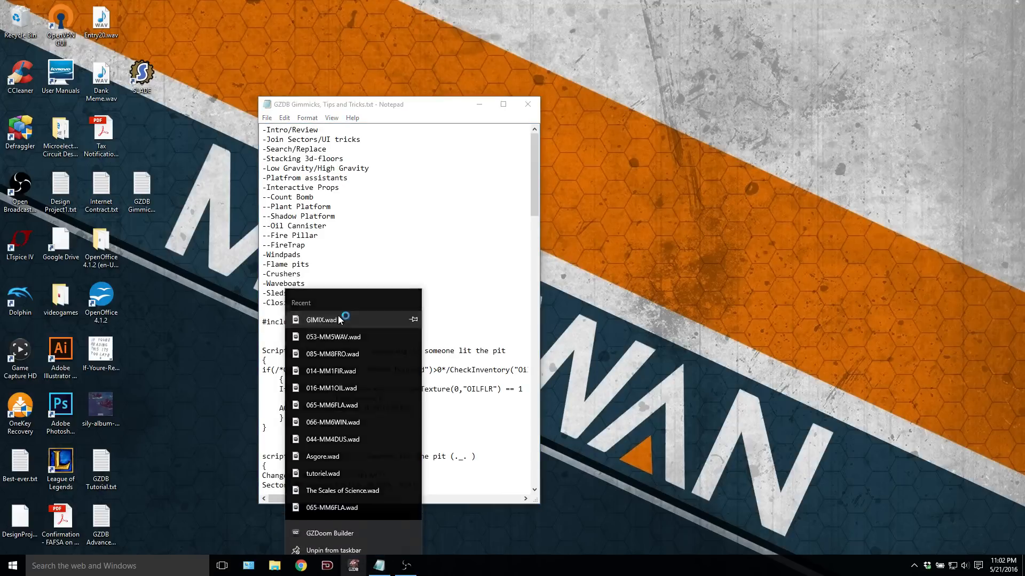
{"action": "left_click", "coordinate": [348, 312]}
{"action": "left_click", "coordinate": [511, 420]}
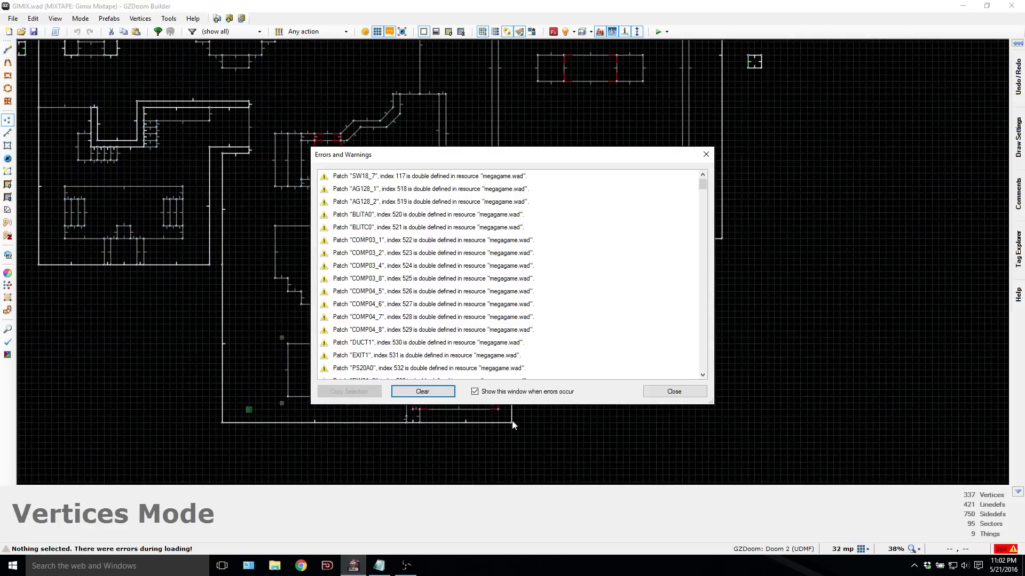
{"action": "left_click", "coordinate": [435, 393]}
{"action": "left_click", "coordinate": [664, 391]}
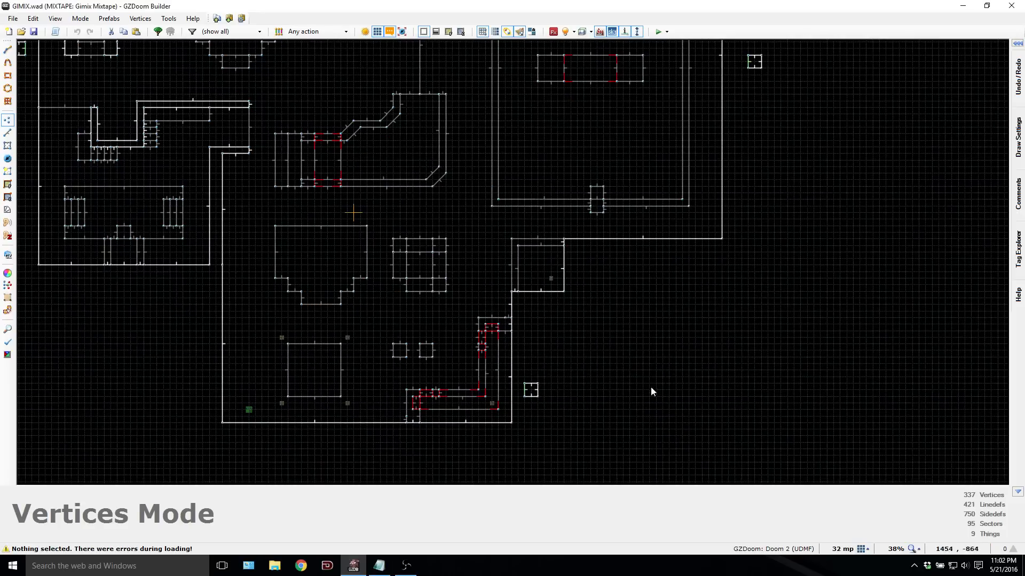
Step: Fly through the map in the 3D view to examine its platforms, pool, pits and buildings, and return to the 2D layout
{"action": "scroll", "coordinate": [424, 271], "scroll_direction": "down", "scroll_amount": 3}
{"action": "key", "text": "w"}
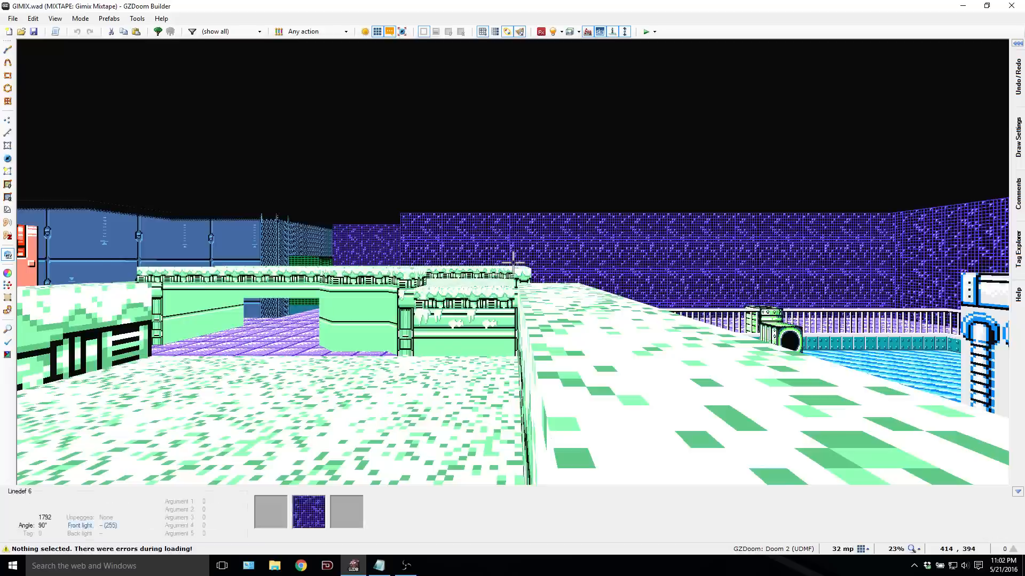
{"action": "key", "text": "w"}
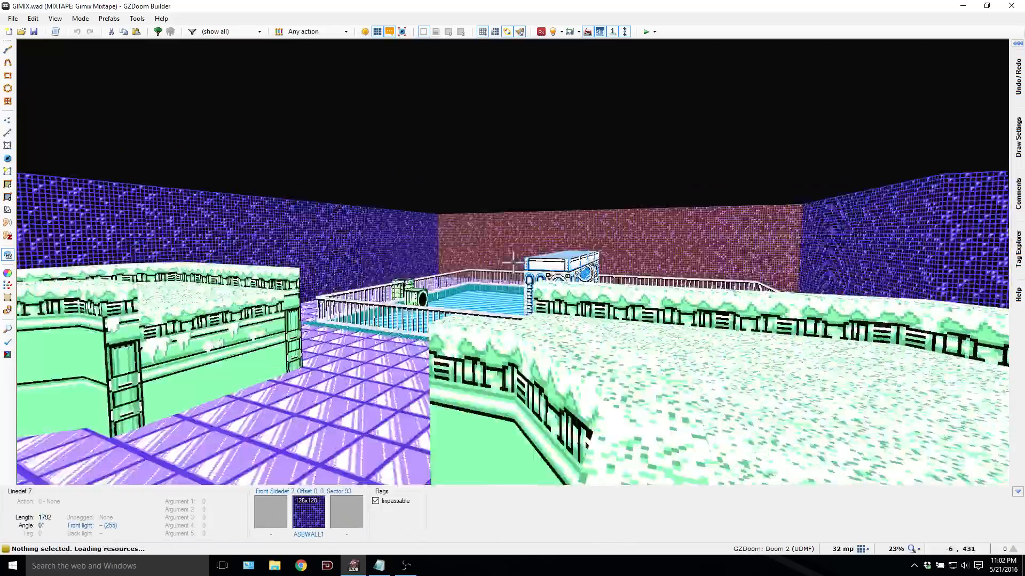
{"action": "key", "text": "w"}
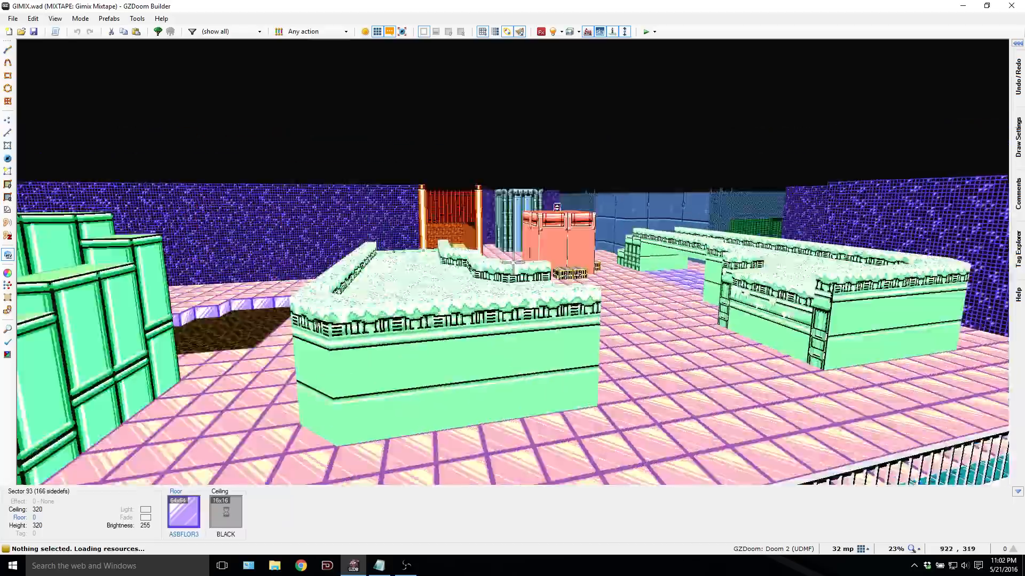
{"action": "key", "text": "w"}
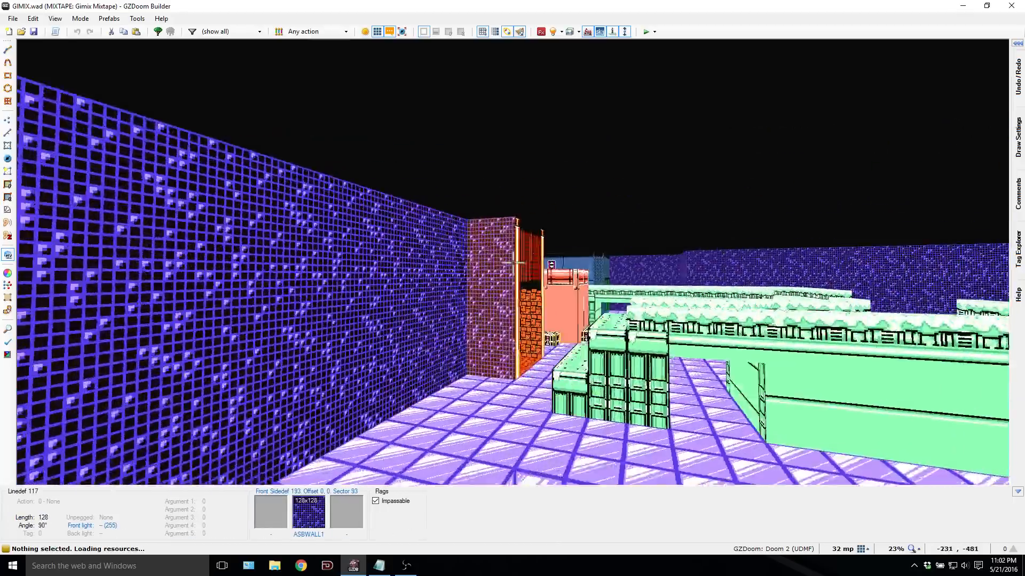
{"action": "key", "text": "w"}
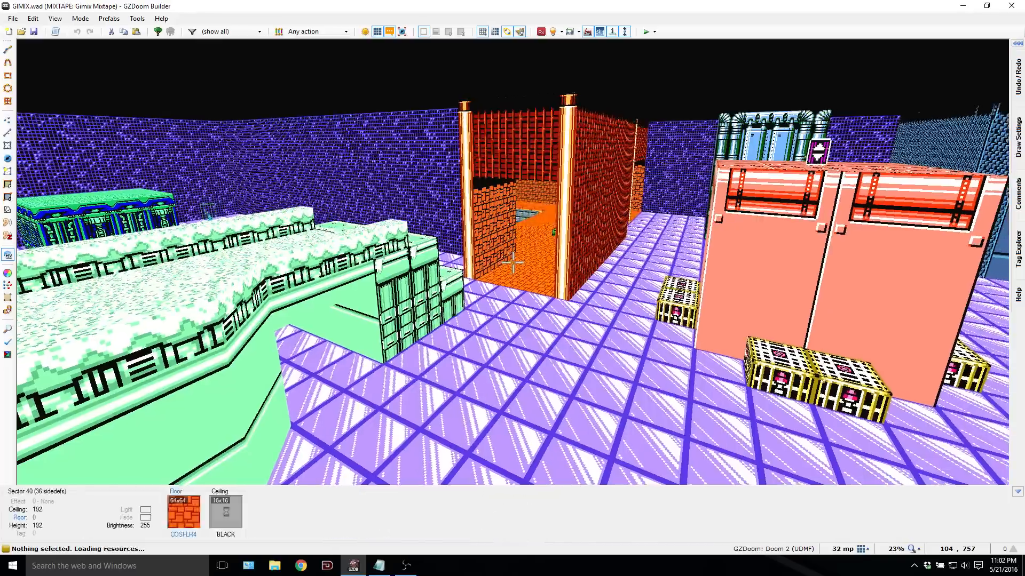
{"action": "key", "text": "s"}
{"action": "key", "text": "d"}
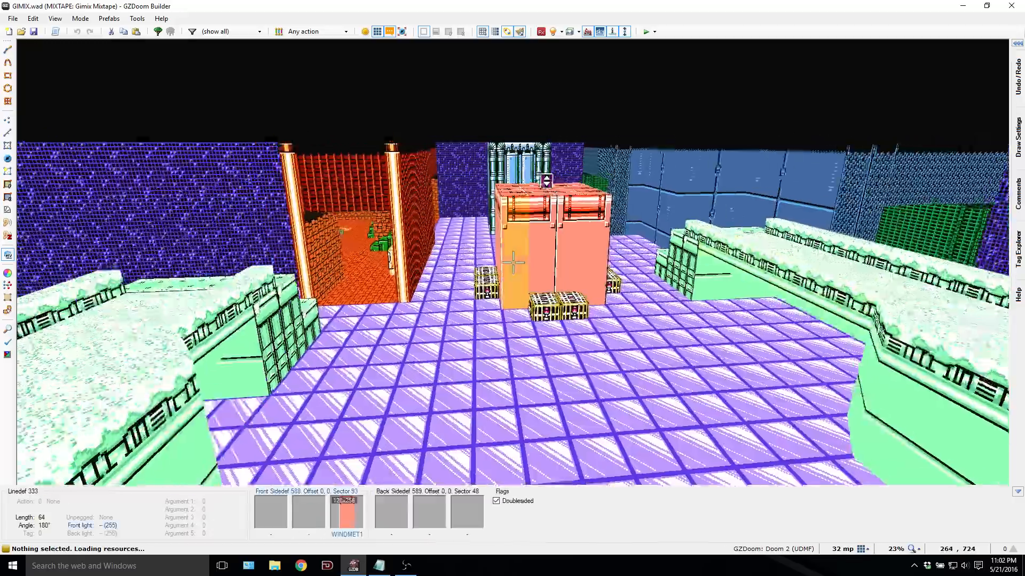
{"action": "key", "text": "w"}
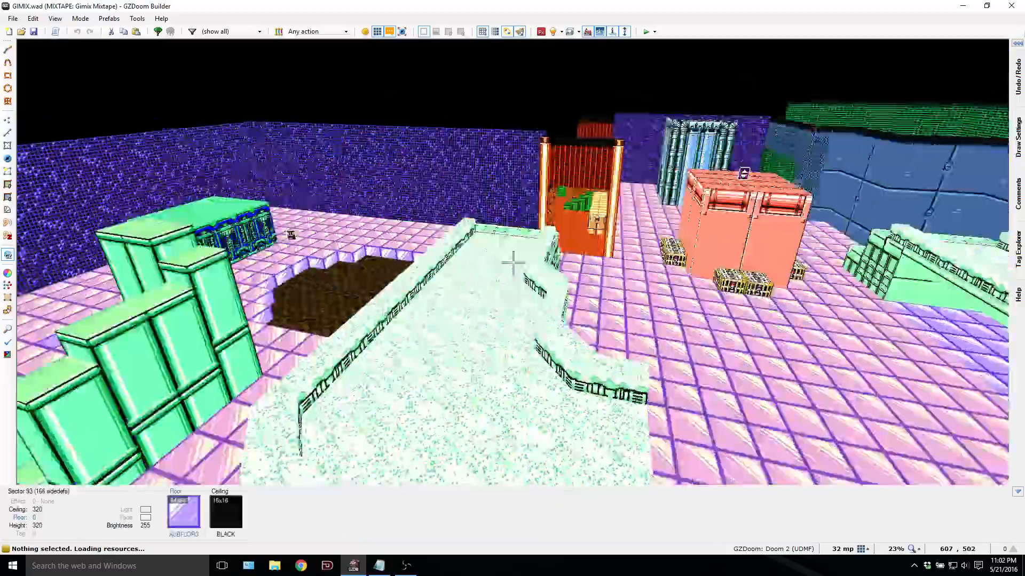
{"action": "key", "text": "w"}
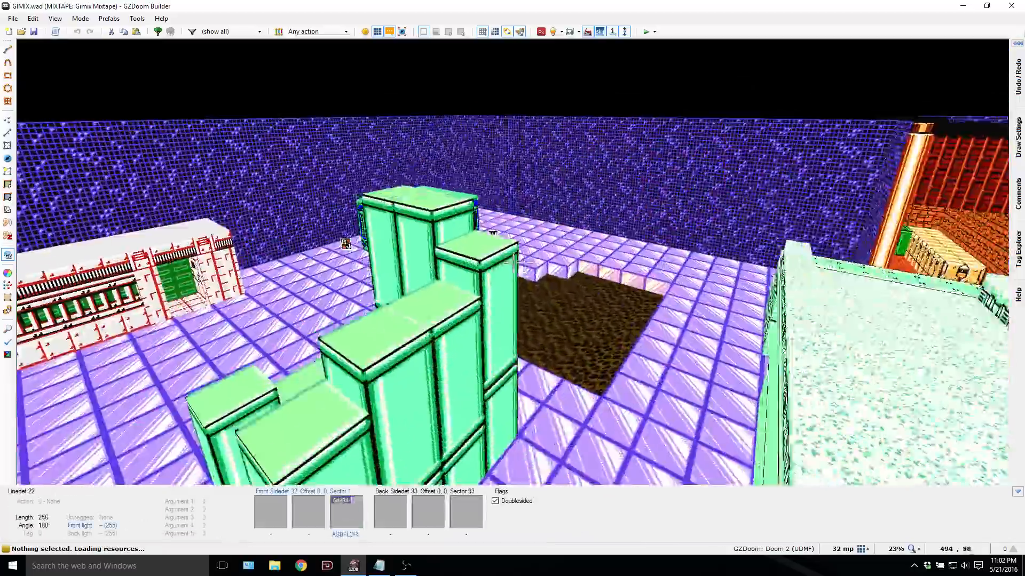
{"action": "key", "text": "w"}
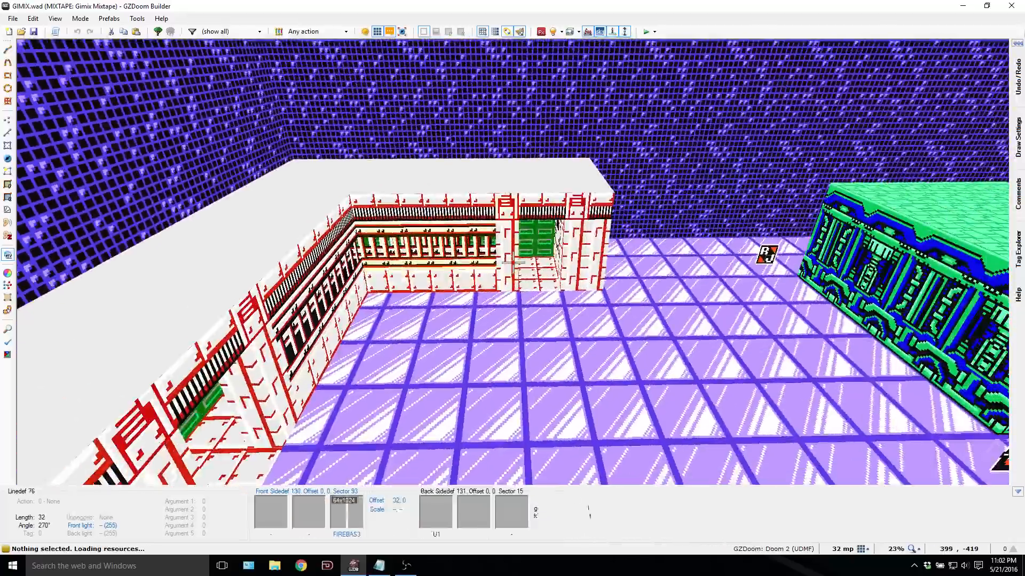
{"action": "key", "text": "s"}
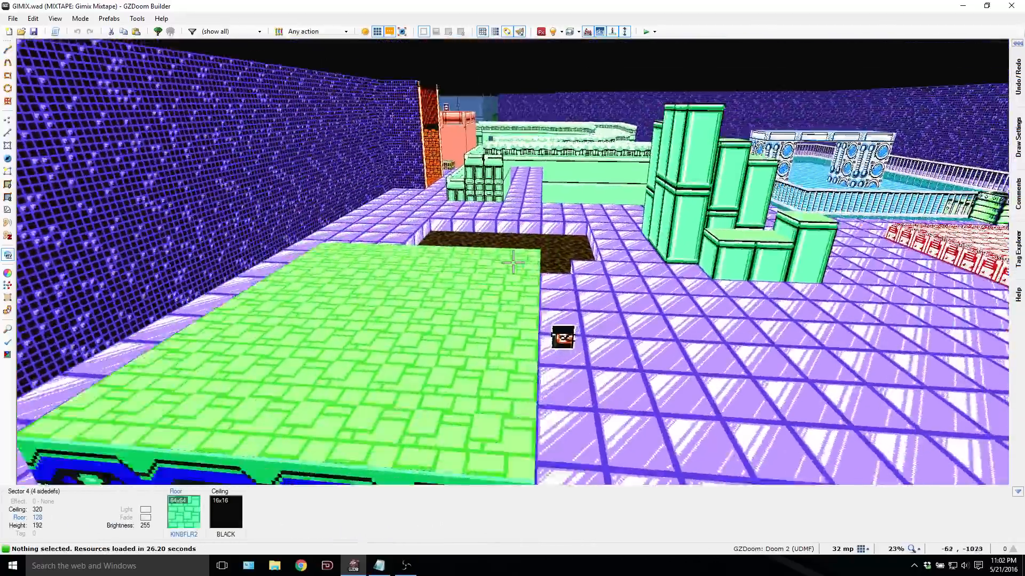
{"action": "key", "text": "w"}
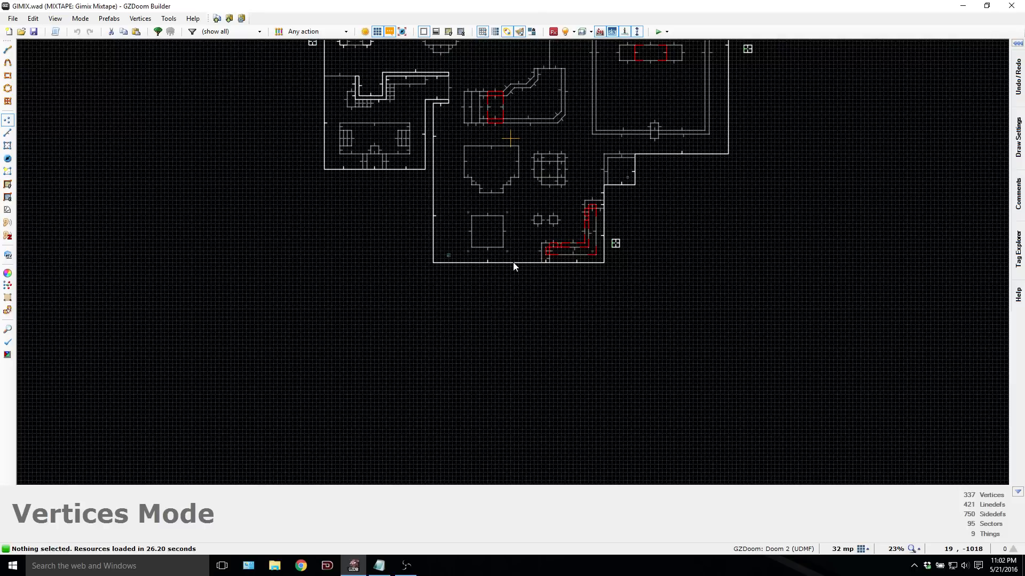
Step: Check the topic outline in the Notepad notes for the next subject and bring the whole map layout into view
{"action": "left_click", "coordinate": [379, 566]}
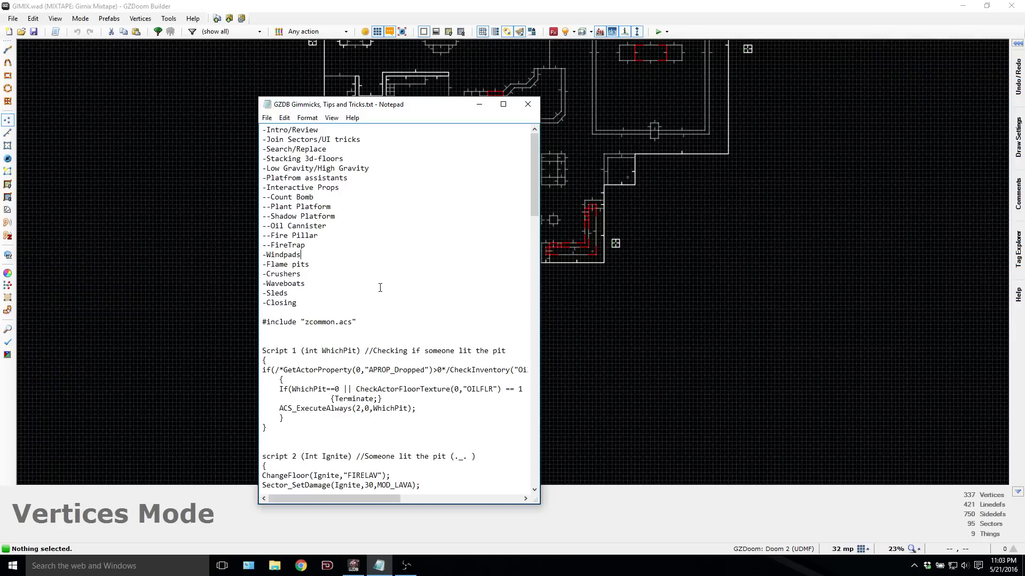
{"action": "left_click", "coordinate": [479, 105]}
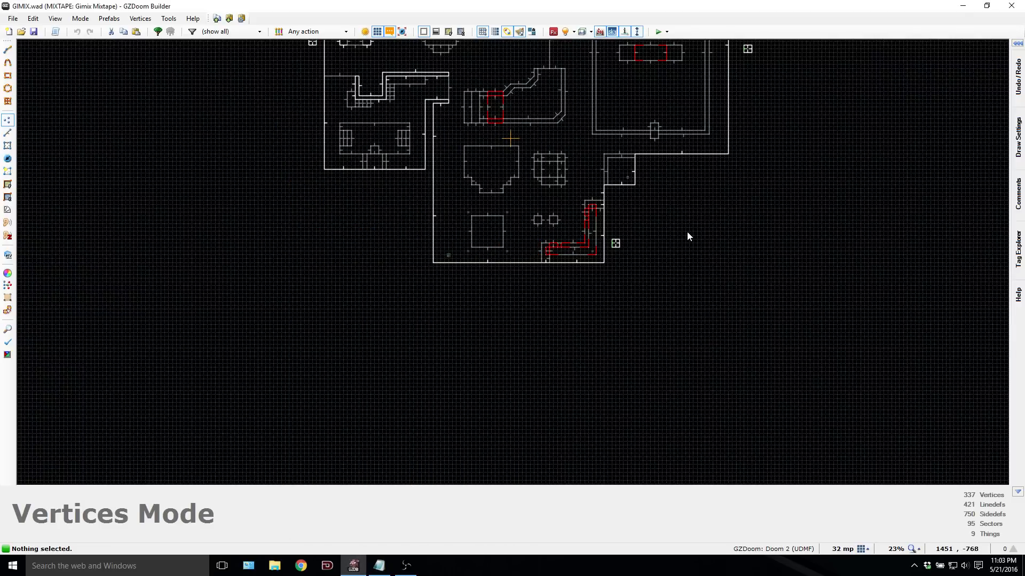
{"action": "key", "text": "Right"}
{"action": "key", "text": "Up"}
{"action": "key", "text": "Up"}
{"action": "key", "text": "Up"}
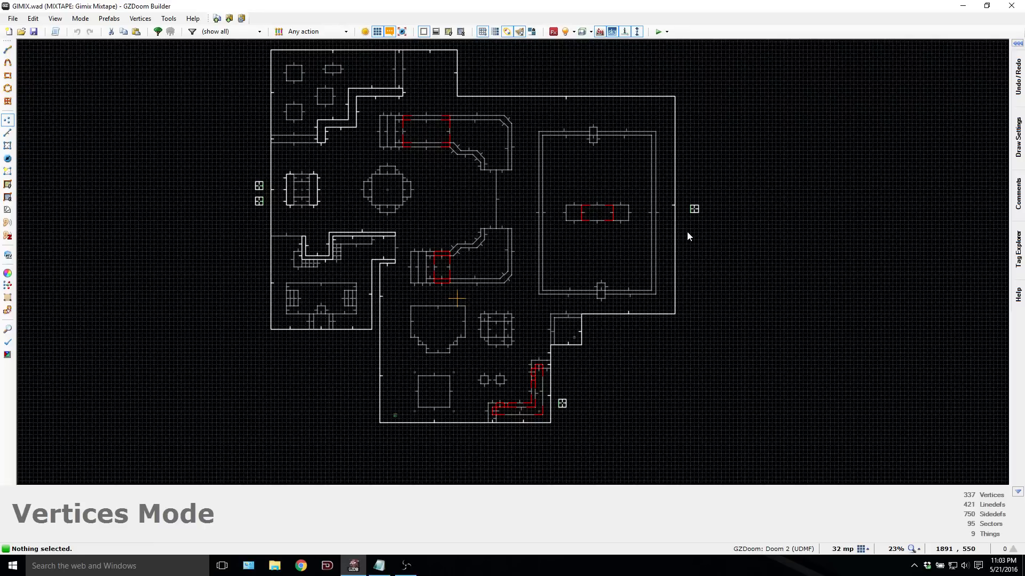
{"action": "left_click", "coordinate": [390, 570]}
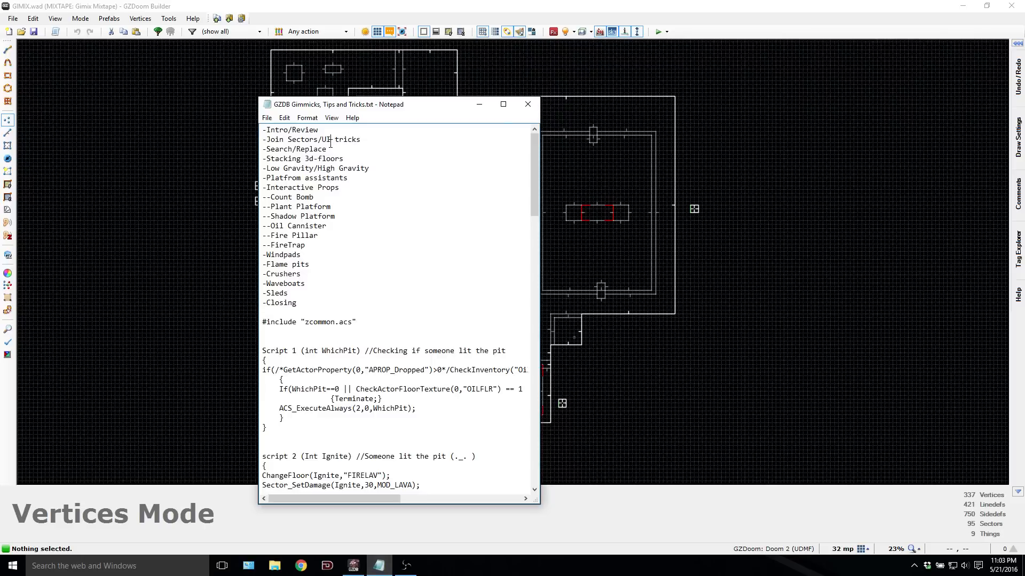
{"action": "left_click", "coordinate": [480, 104]}
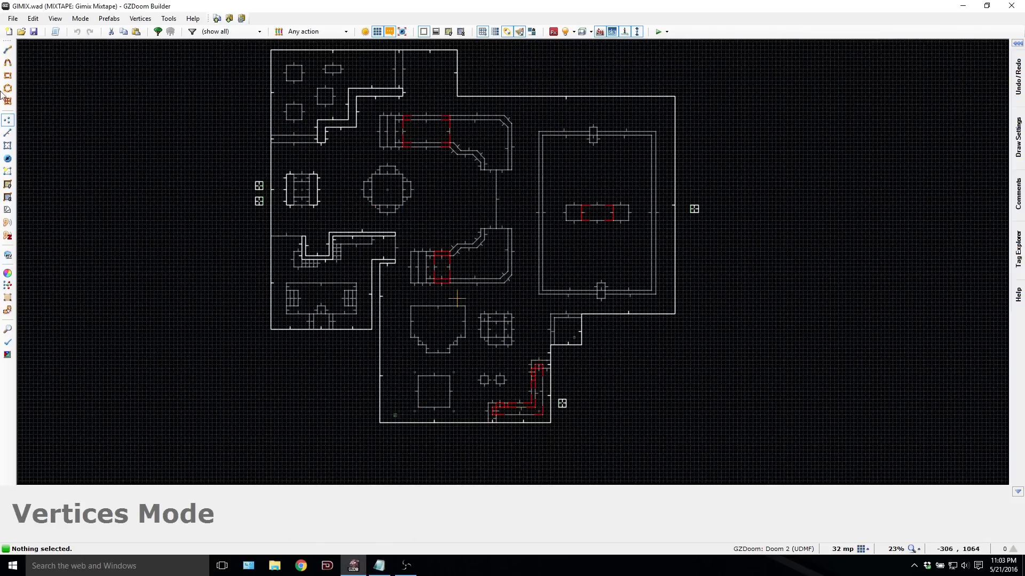
Step: Switch to Sectors mode and inspect in 3D the low WINDFATY blocks on all sides of the pink building
{"action": "key", "text": "s"}
{"action": "key", "text": "w"}
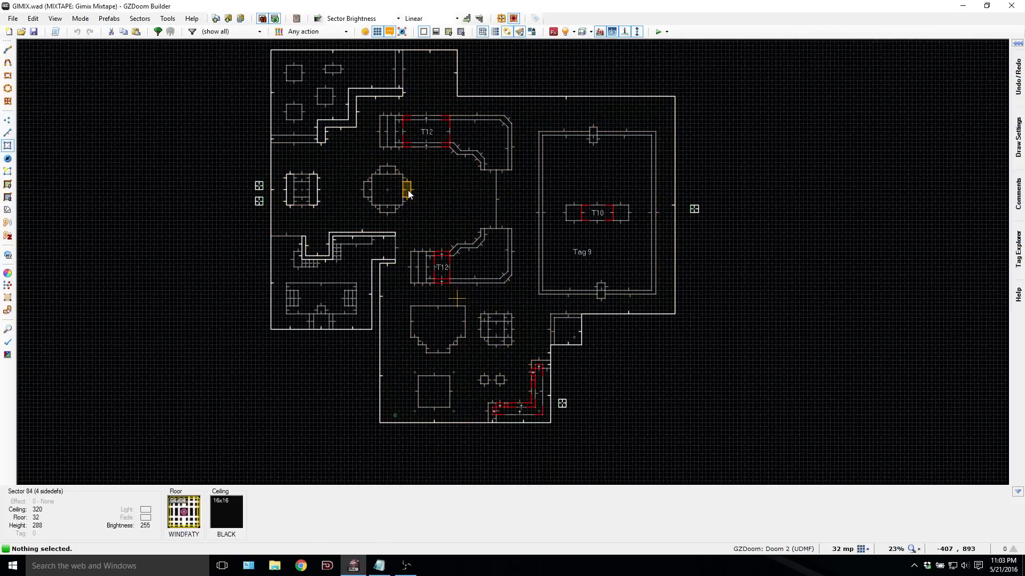
{"action": "key", "text": "w"}
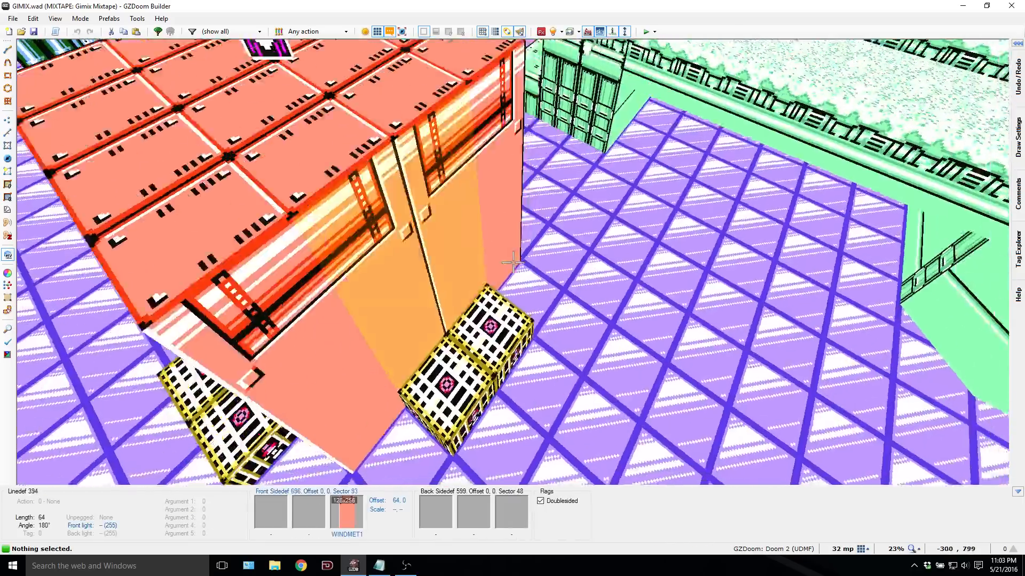
{"action": "key", "text": "w"}
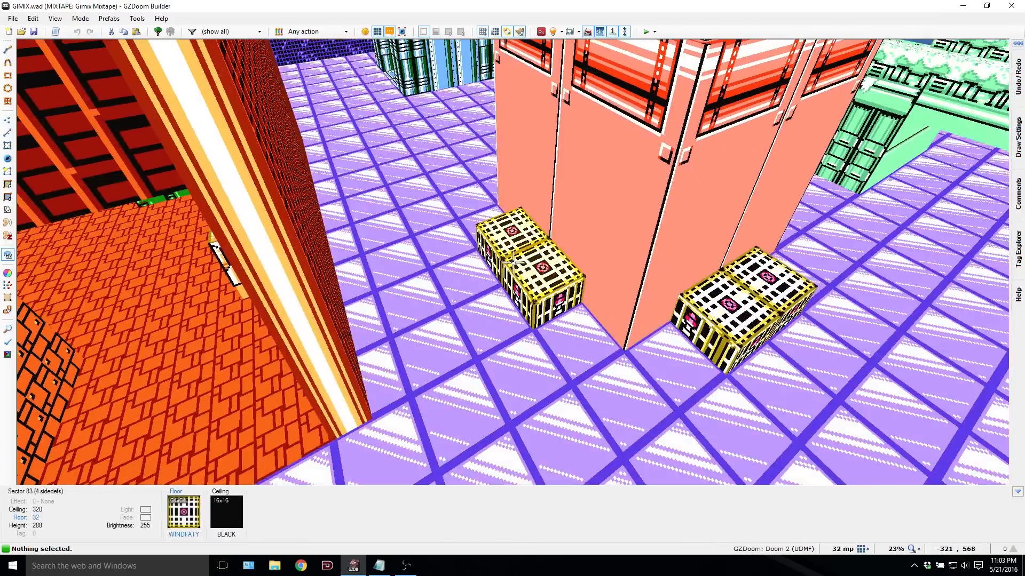
{"action": "key", "text": "w"}
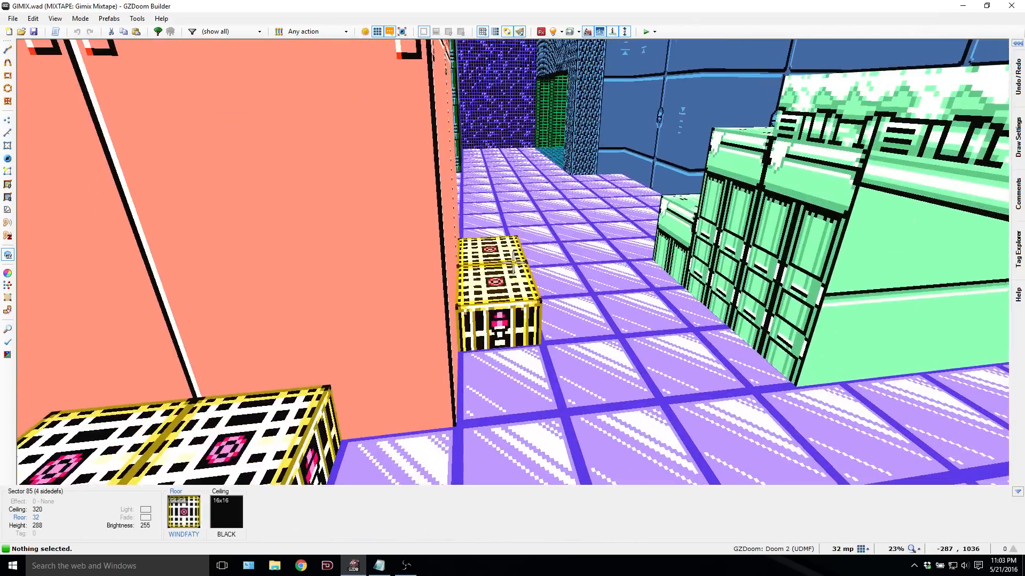
{"action": "key", "text": "w"}
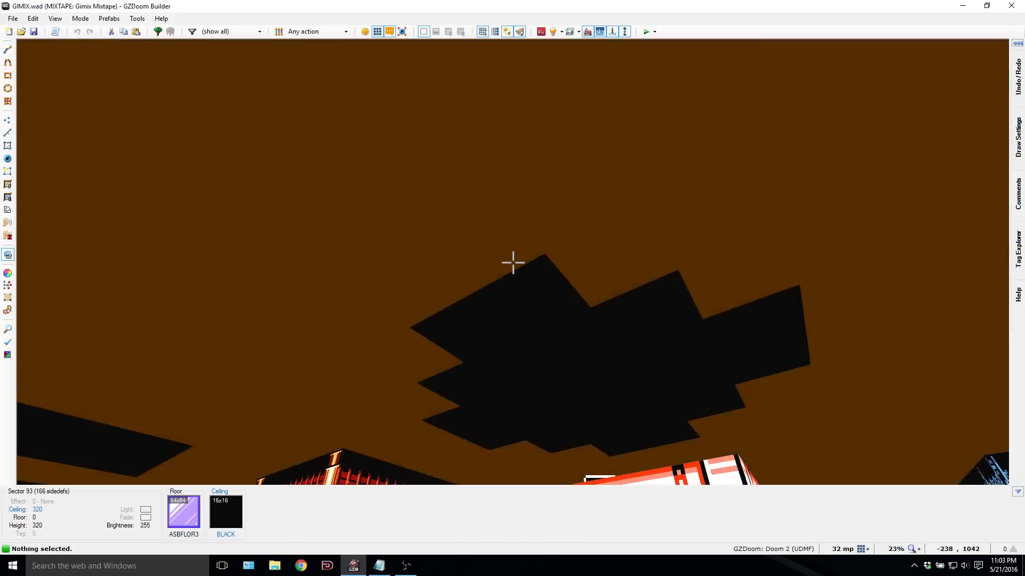
{"action": "key", "text": "w"}
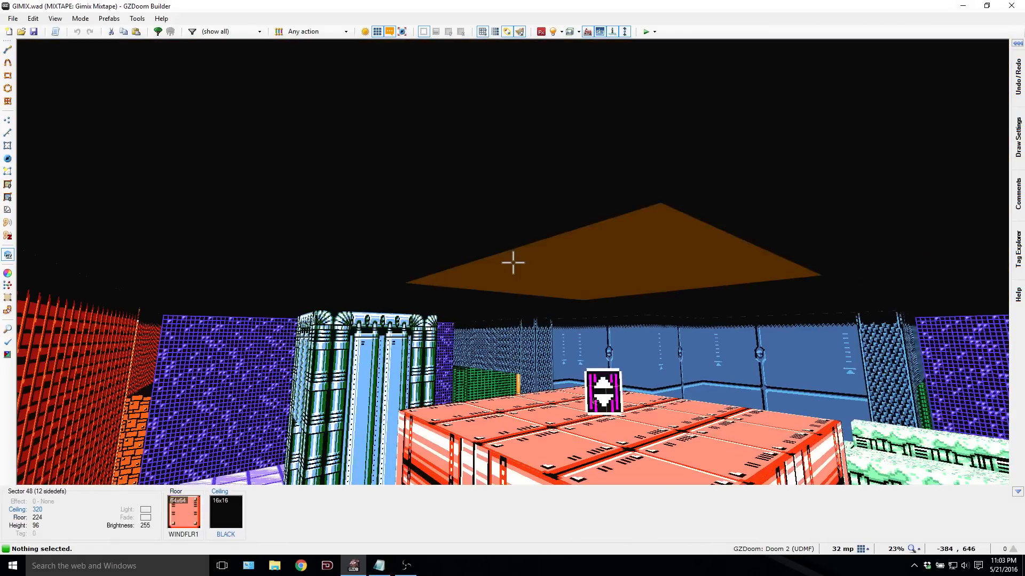
{"action": "key", "text": "w"}
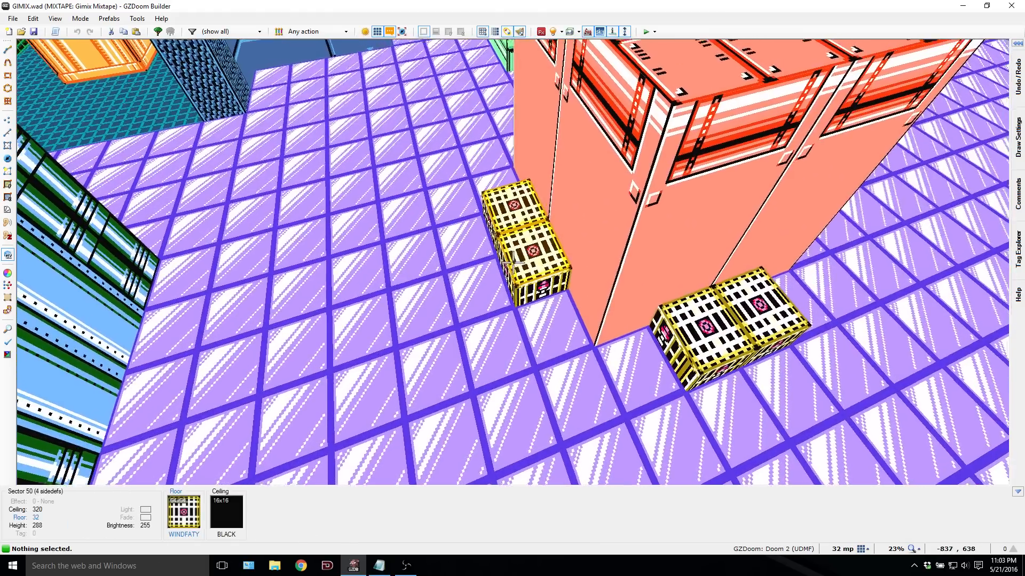
{"action": "key", "text": "q"}
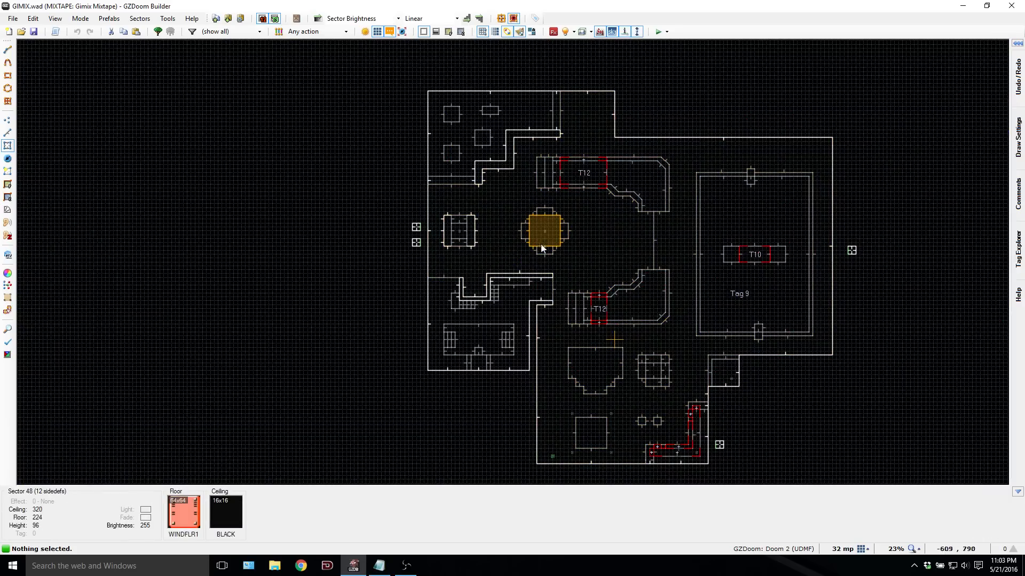
Step: Join the four small WINDFATY sectors around the square WINDFLR1 building into one sector
{"action": "scroll", "coordinate": [541, 246], "scroll_direction": "up", "scroll_amount": 4}
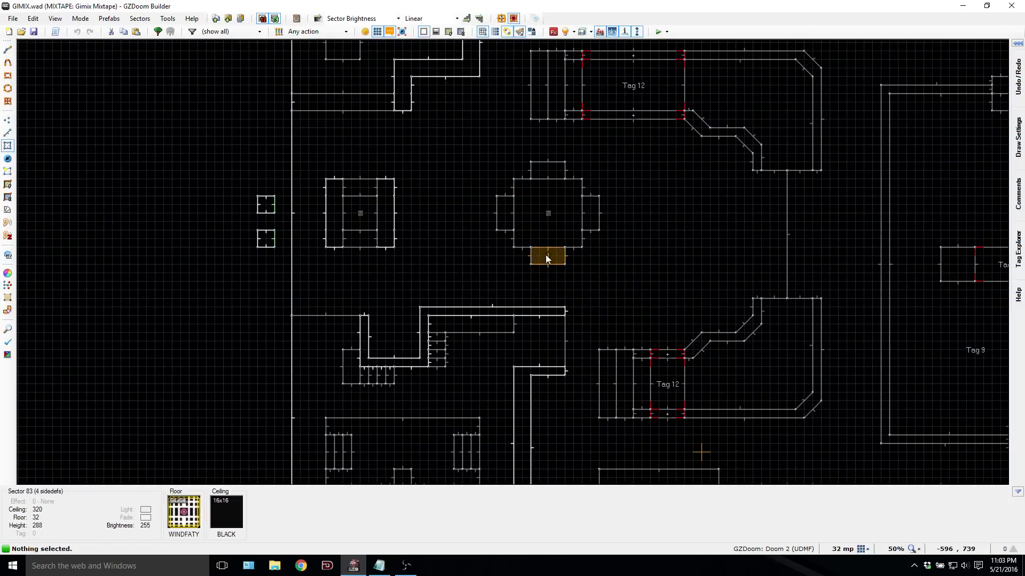
{"action": "left_click", "coordinate": [545, 255]}
{"action": "left_click", "coordinate": [592, 208]}
{"action": "left_click", "coordinate": [540, 167]}
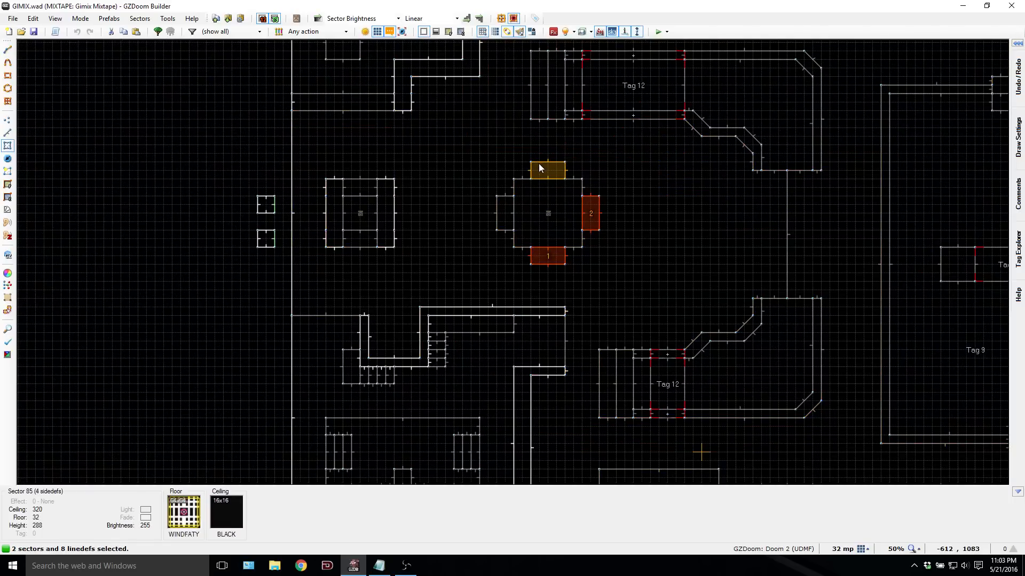
{"action": "left_click", "coordinate": [499, 216]}
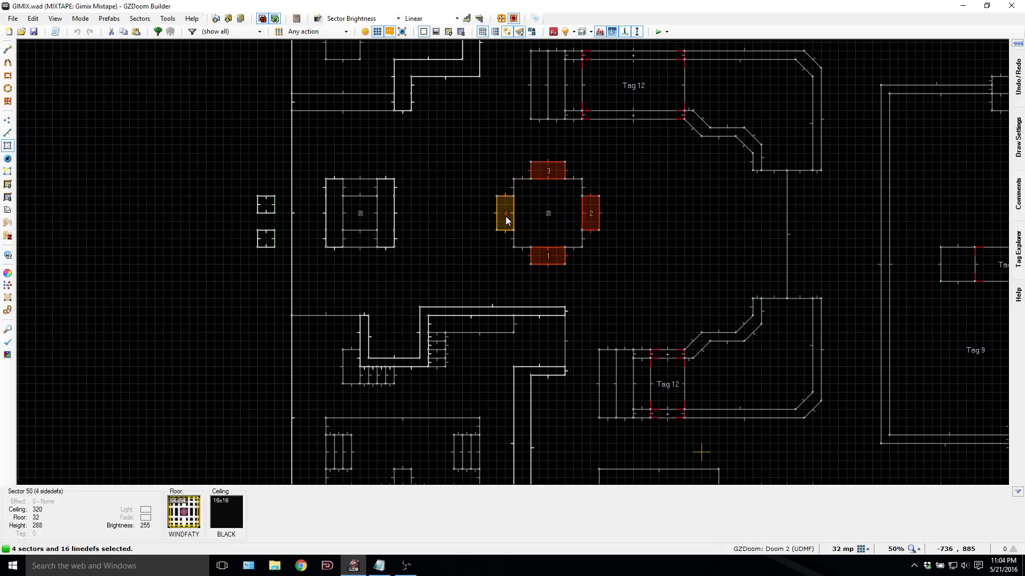
{"action": "key", "text": "j"}
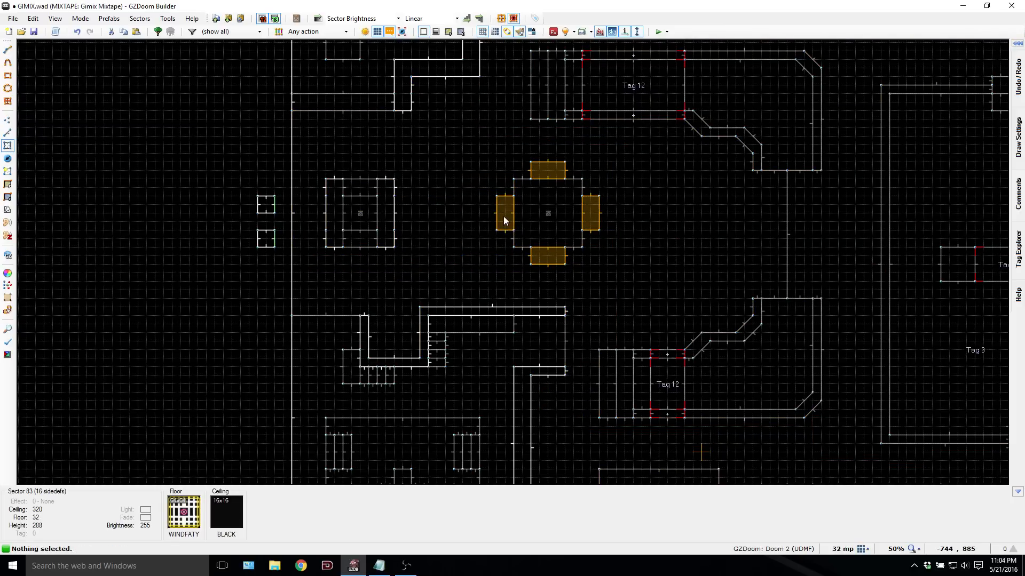
Step: Change the floor flat of the joined four-block sector around the square building to WINDFAT5
{"action": "right_click", "coordinate": [504, 216]}
{"action": "left_click", "coordinate": [458, 149]}
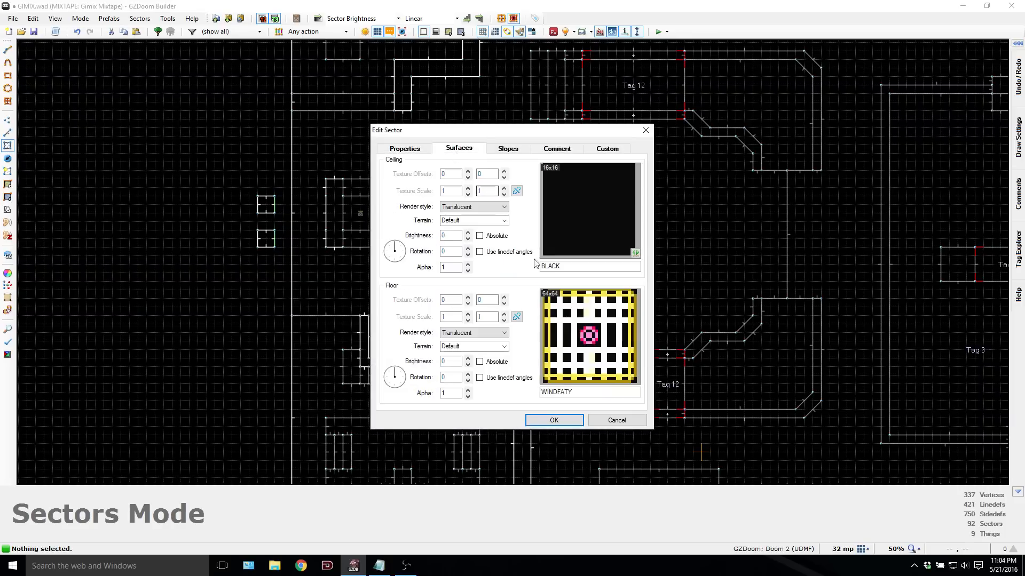
{"action": "left_click", "coordinate": [587, 341]}
{"action": "type", "text": "W"}
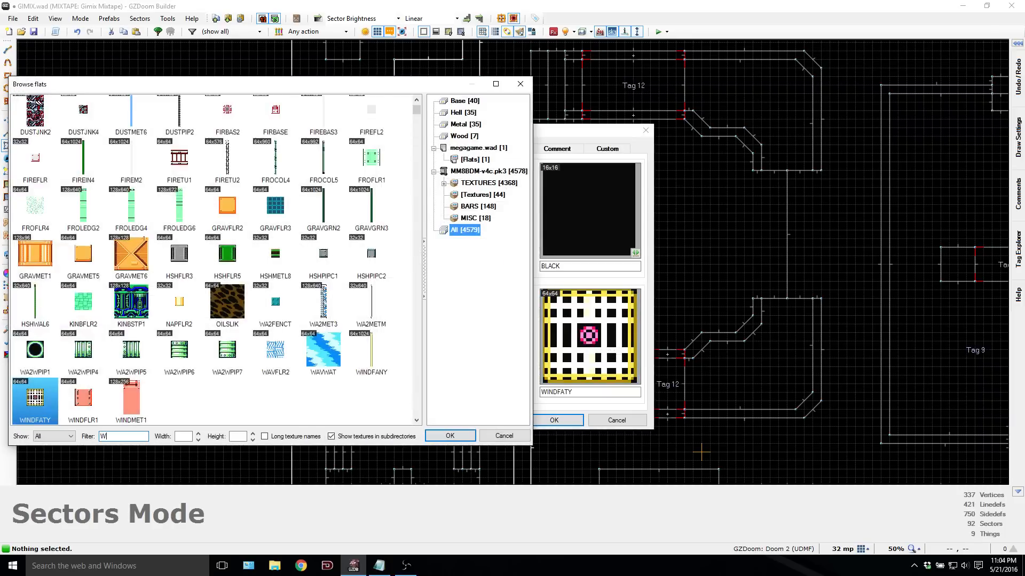
{"action": "type", "text": "IND"}
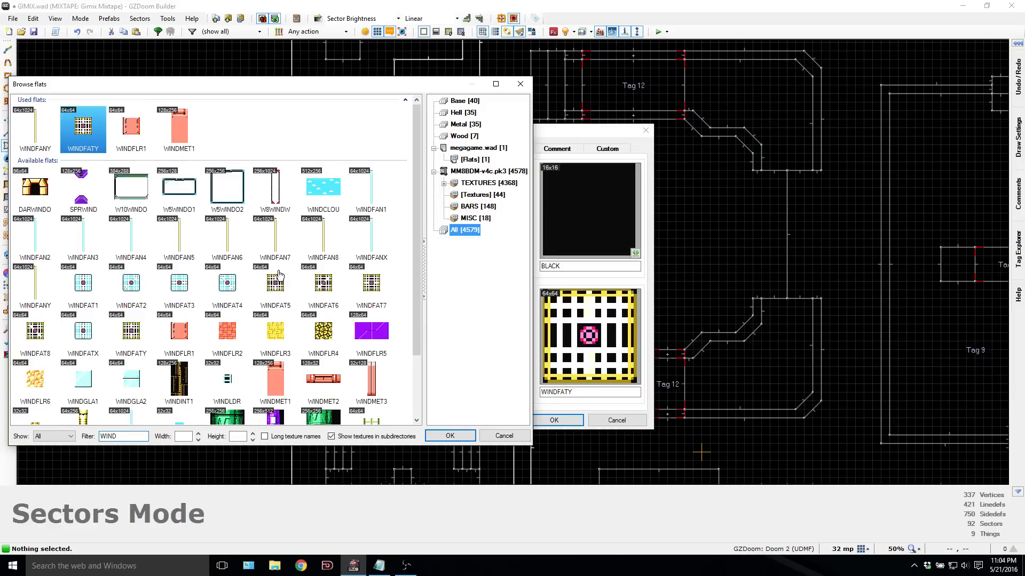
{"action": "left_click", "coordinate": [288, 291]}
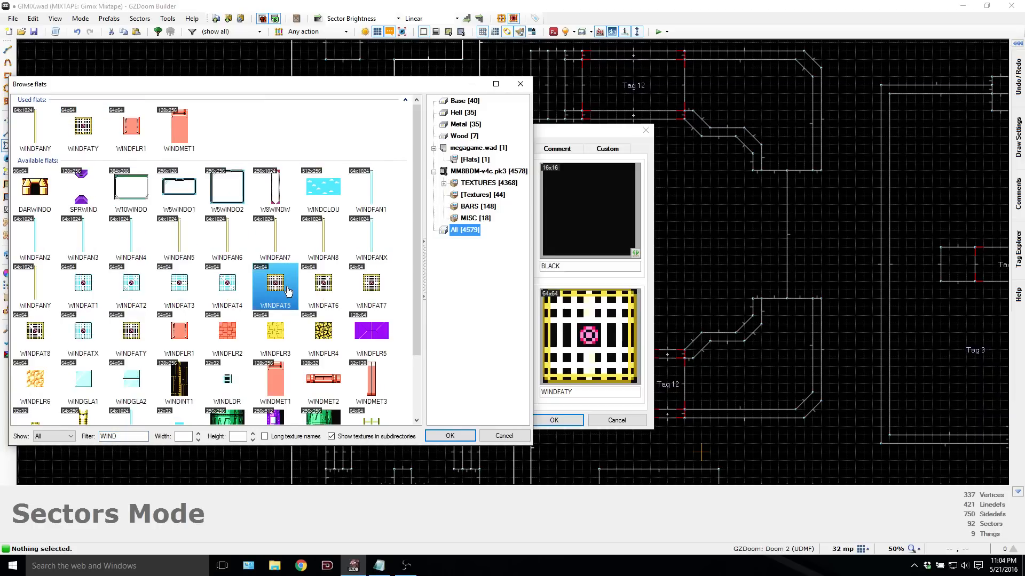
{"action": "double_click", "coordinate": [288, 291]}
{"action": "left_click", "coordinate": [545, 420]}
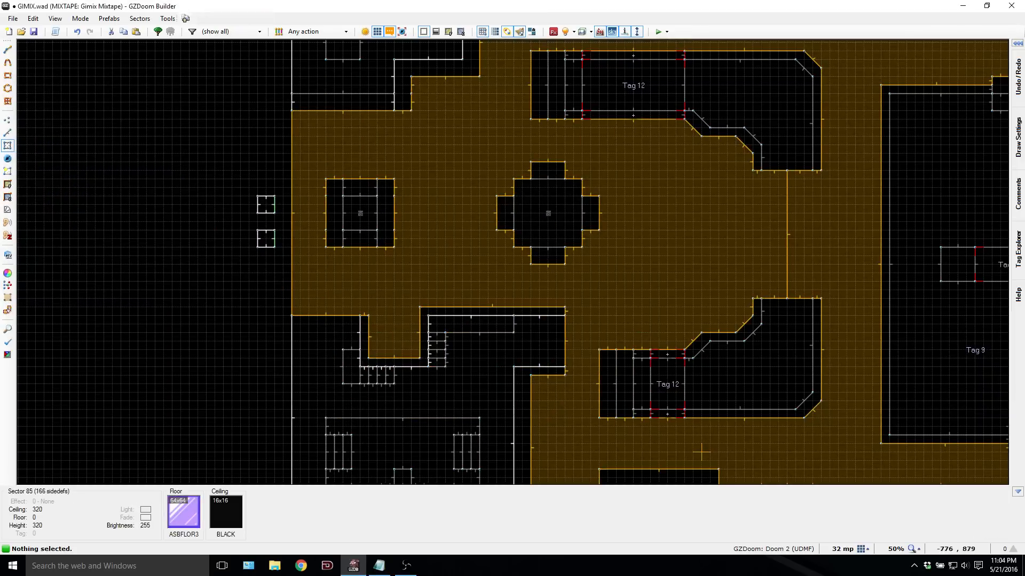
Step: In the 3D view, raise the shared floor of the joined blocks to 72 and return it to 32
{"action": "key", "text": "w"}
{"action": "key", "text": "w"}
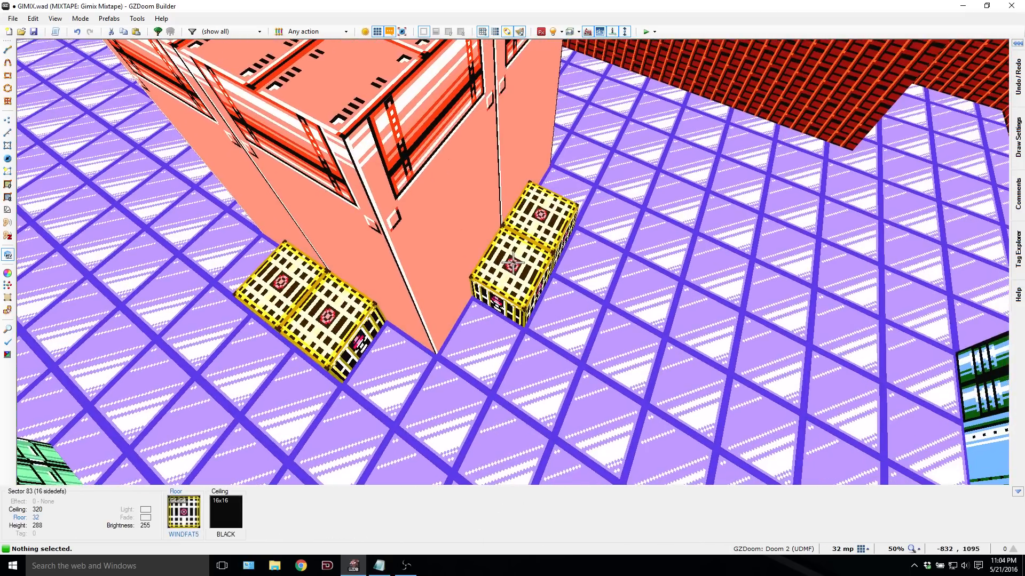
{"action": "left_click", "coordinate": [513, 262]}
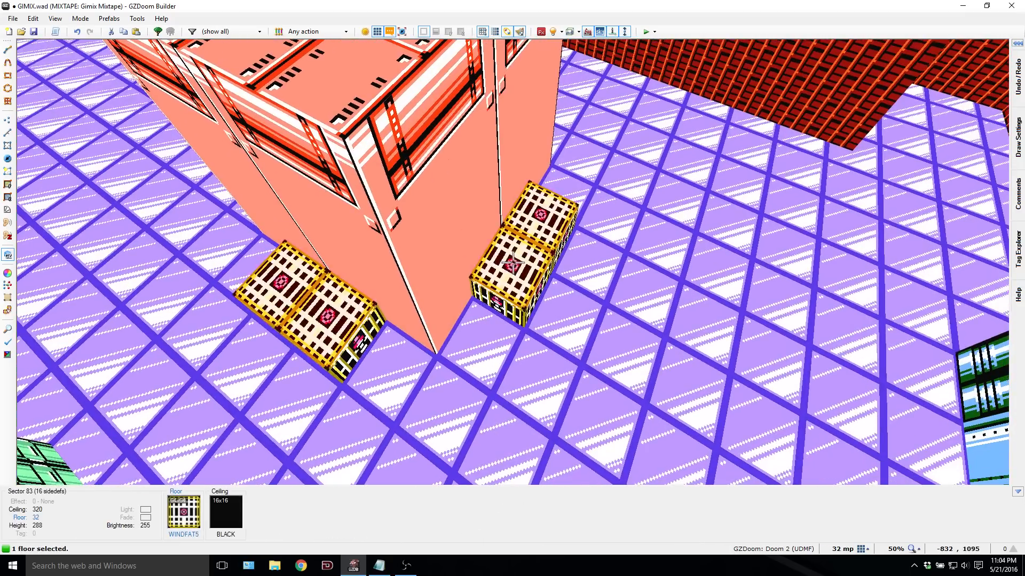
{"action": "key", "text": "e"}
{"action": "key", "text": "d"}
{"action": "key", "text": "s"}
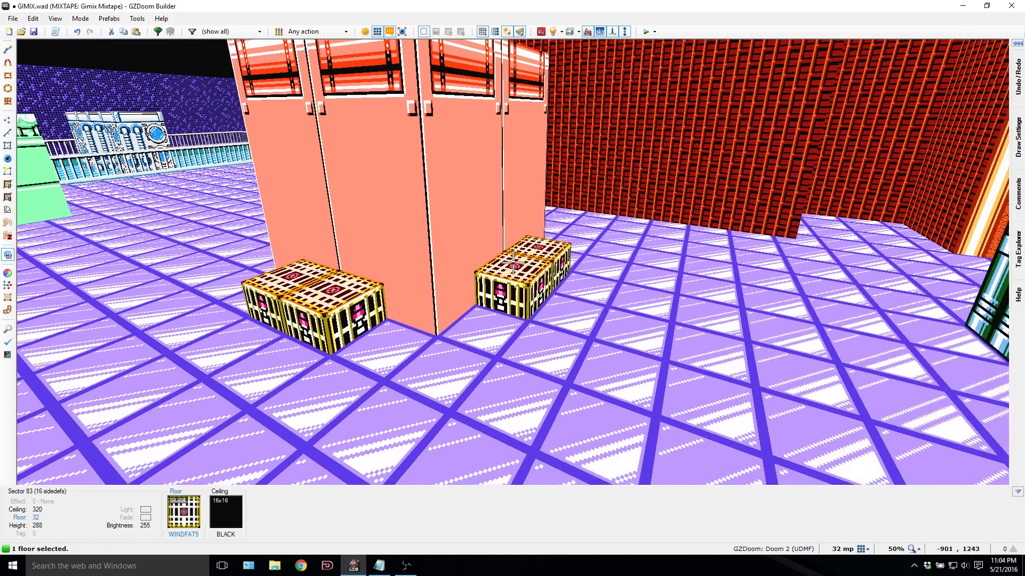
{"action": "scroll", "coordinate": [513, 262], "scroll_direction": "up", "scroll_amount": 7}
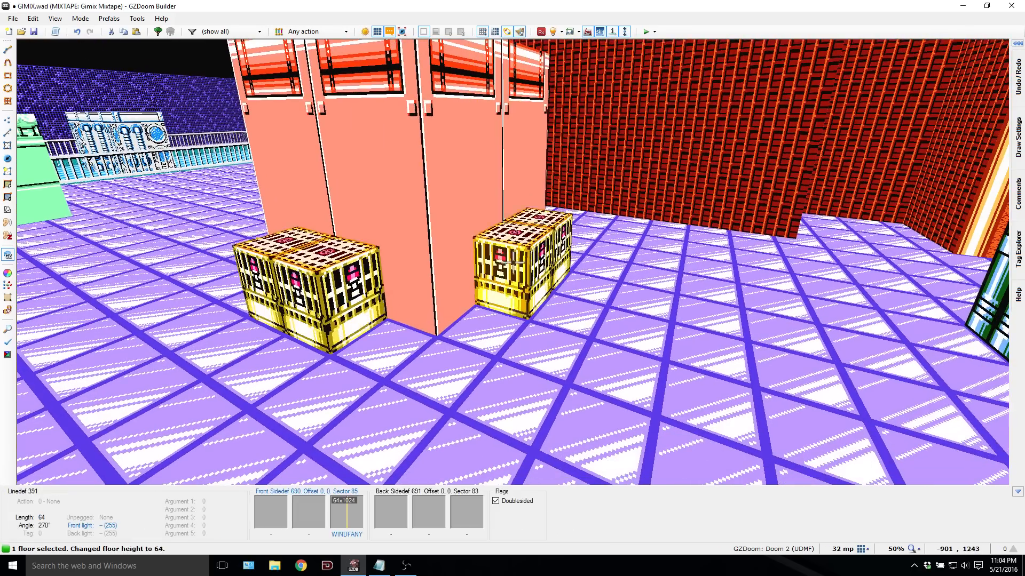
{"action": "scroll", "coordinate": [513, 263], "scroll_direction": "down", "scroll_amount": 4}
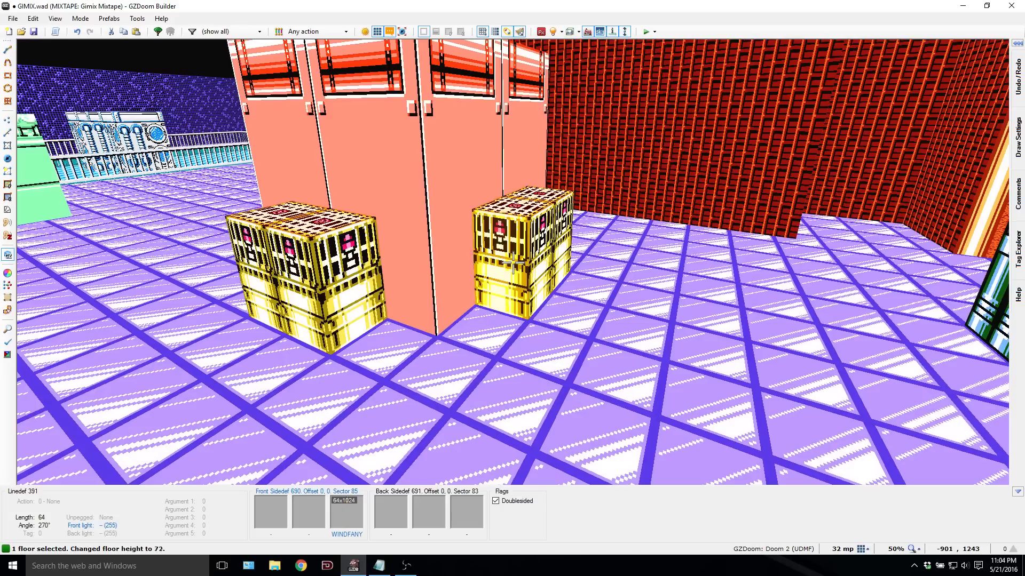
{"action": "scroll", "coordinate": [513, 262], "scroll_direction": "down", "scroll_amount": 4}
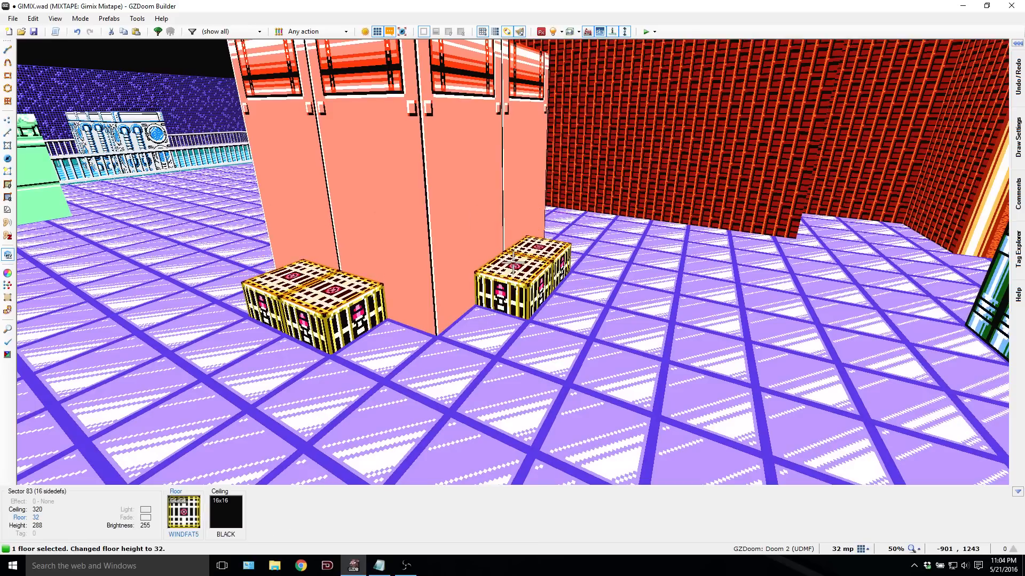
{"action": "scroll", "coordinate": [513, 262], "scroll_direction": "down", "scroll_amount": 1}
{"action": "key", "text": "d"}
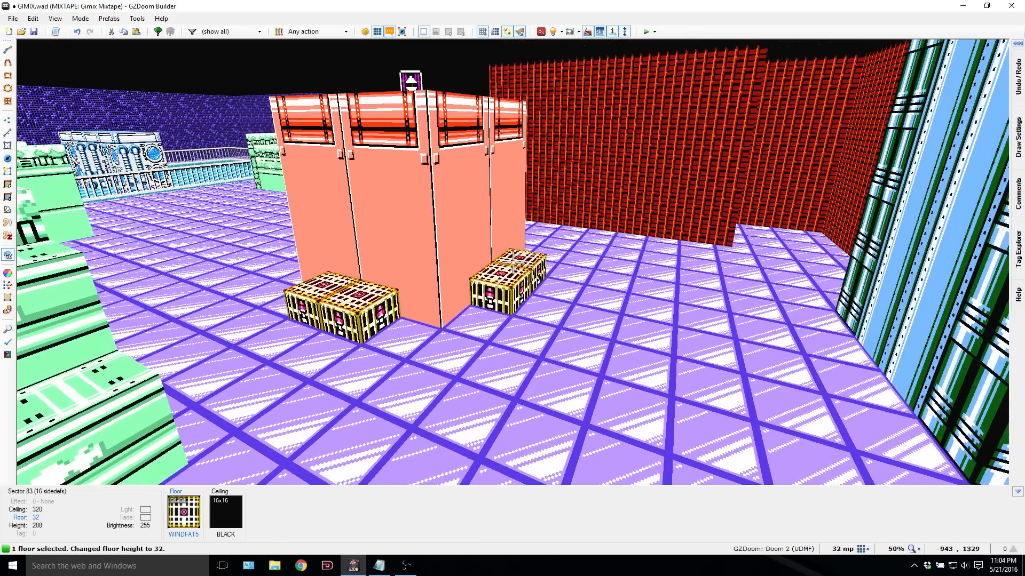
{"action": "key", "text": "e"}
{"action": "scroll", "coordinate": [513, 262], "scroll_direction": "up", "scroll_amount": 2}
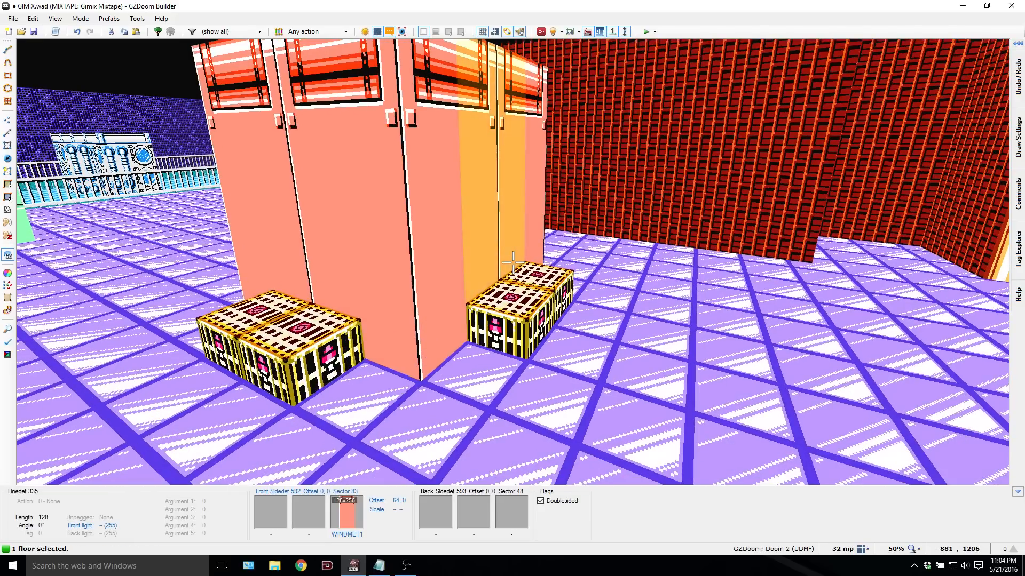
Step: Select side faces of the yellow blocks individually in the 3D view and clear the selection
{"action": "key", "text": "w"}
{"action": "key", "text": "w"}
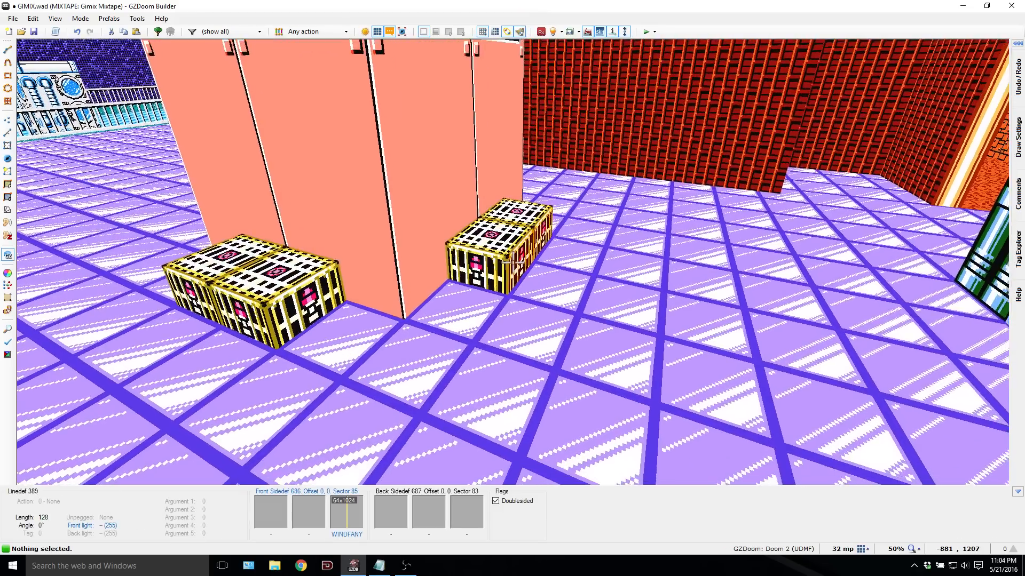
{"action": "left_click", "coordinate": [512, 262]}
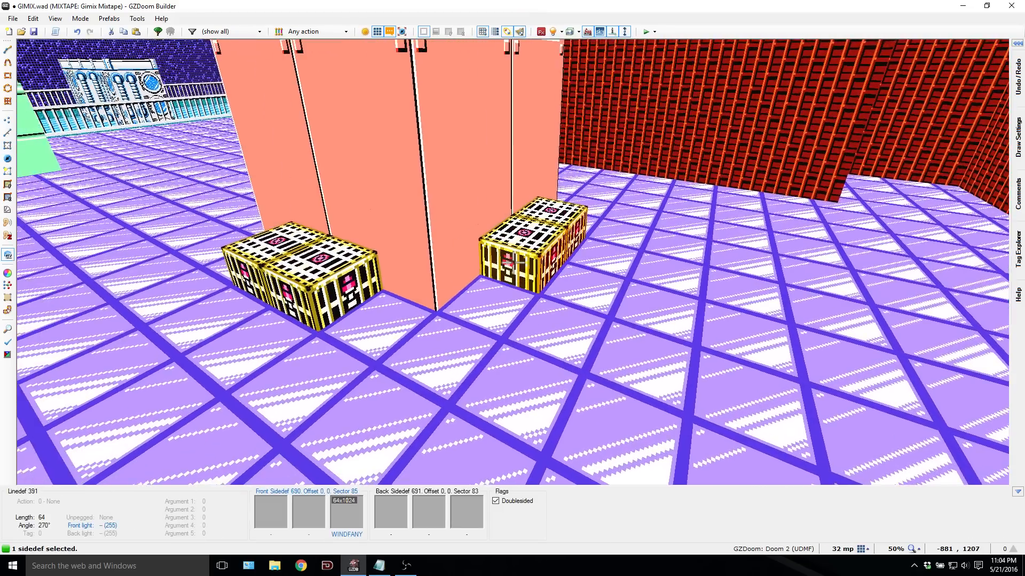
{"action": "left_click", "coordinate": [512, 262]}
{"action": "left_click", "coordinate": [512, 262]}
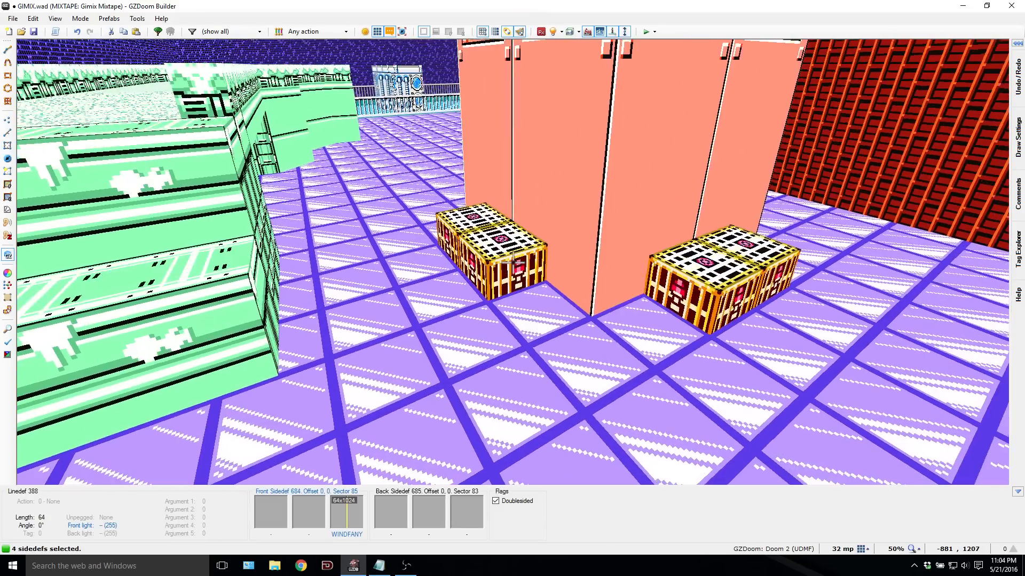
{"action": "left_click", "coordinate": [512, 262]}
{"action": "left_click", "coordinate": [513, 262]}
{"action": "left_click", "coordinate": [512, 262]}
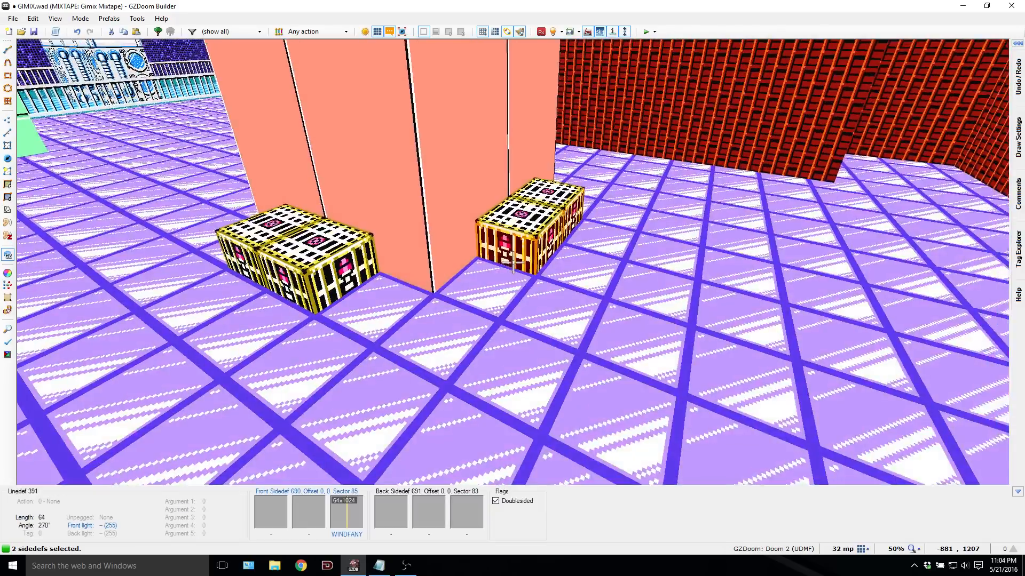
{"action": "left_click", "coordinate": [512, 262]}
{"action": "left_click", "coordinate": [514, 262]}
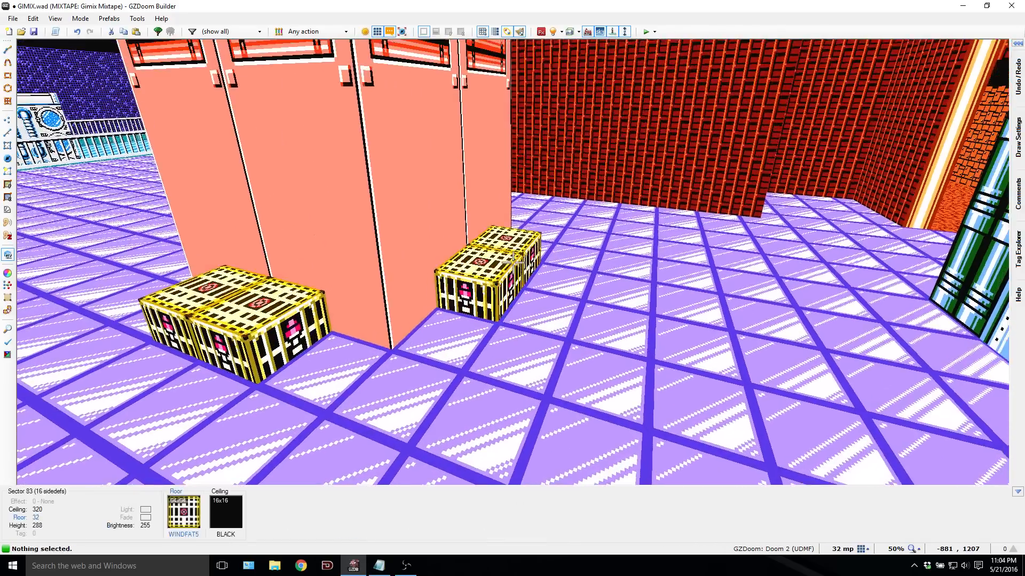
Step: In 2D Linedefs mode, select the three outer linedefs of the building's west block and create a brightness gradient over them
{"action": "key", "text": "s"}
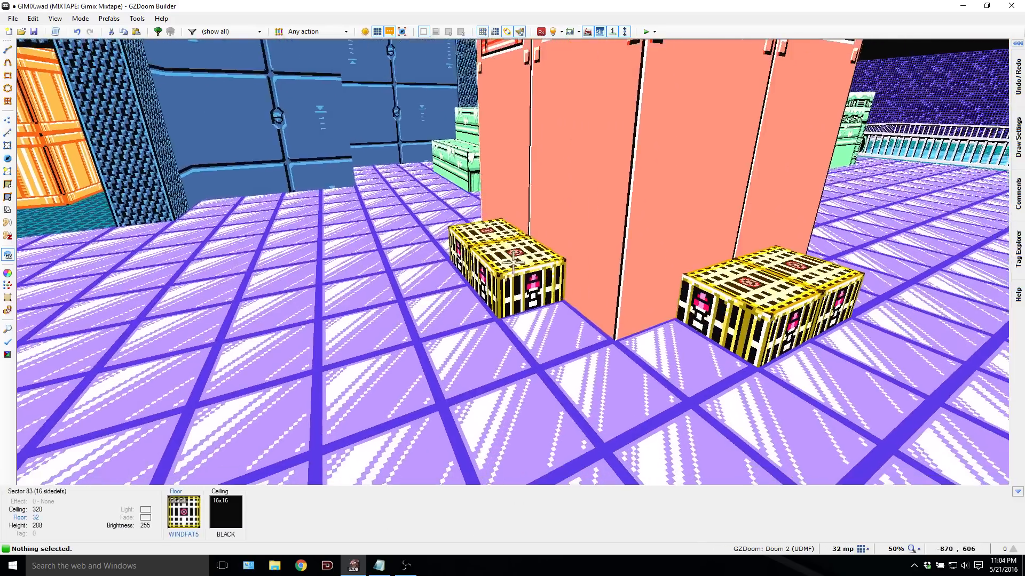
{"action": "key", "text": "w"}
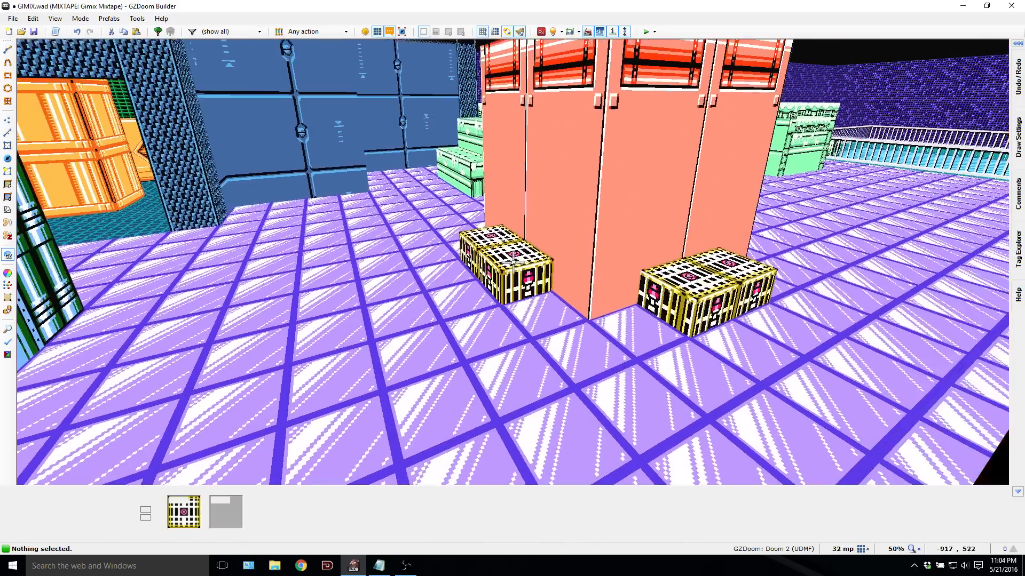
{"action": "key", "text": "s"}
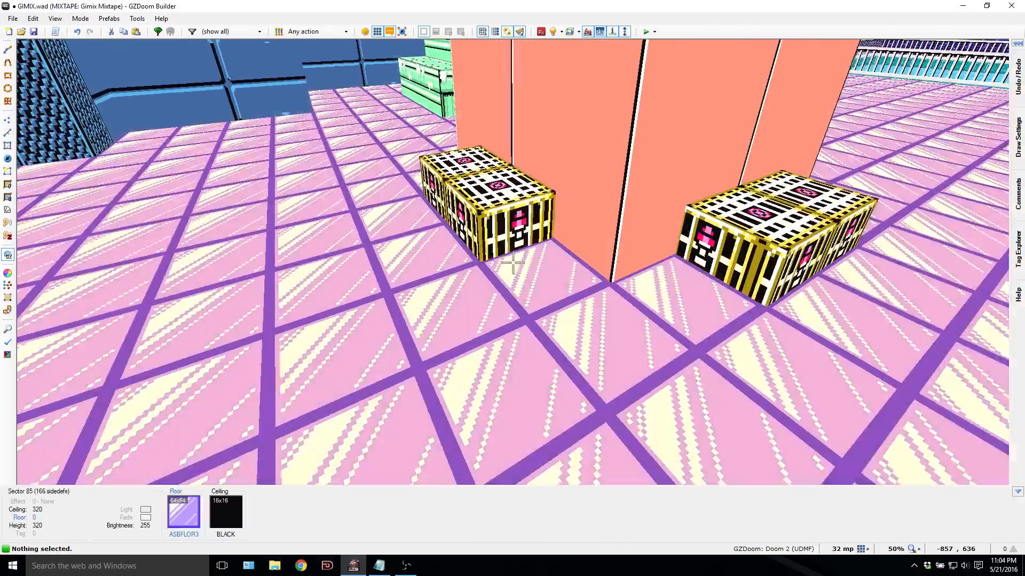
{"action": "key", "text": "q"}
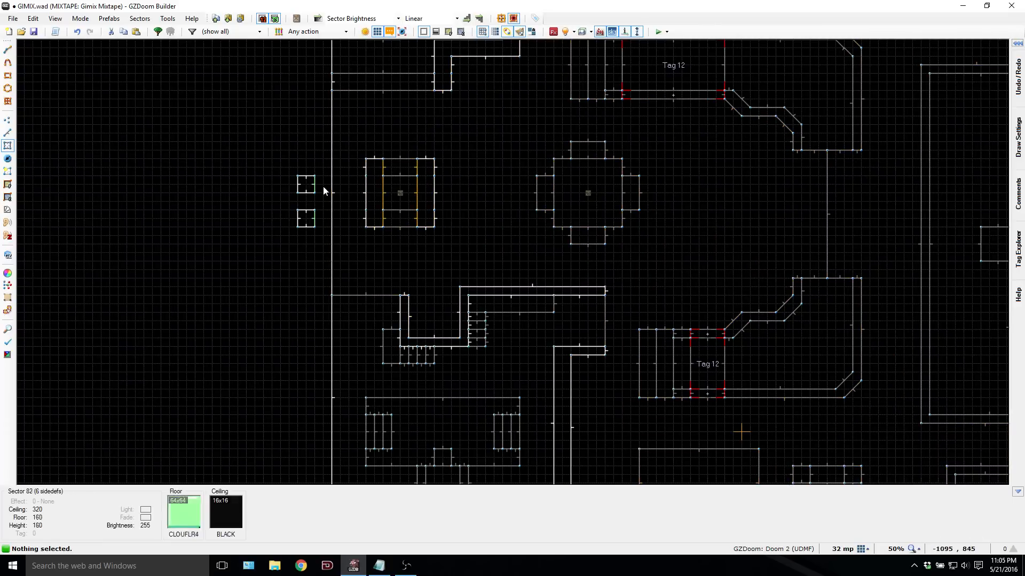
{"action": "key", "text": "l"}
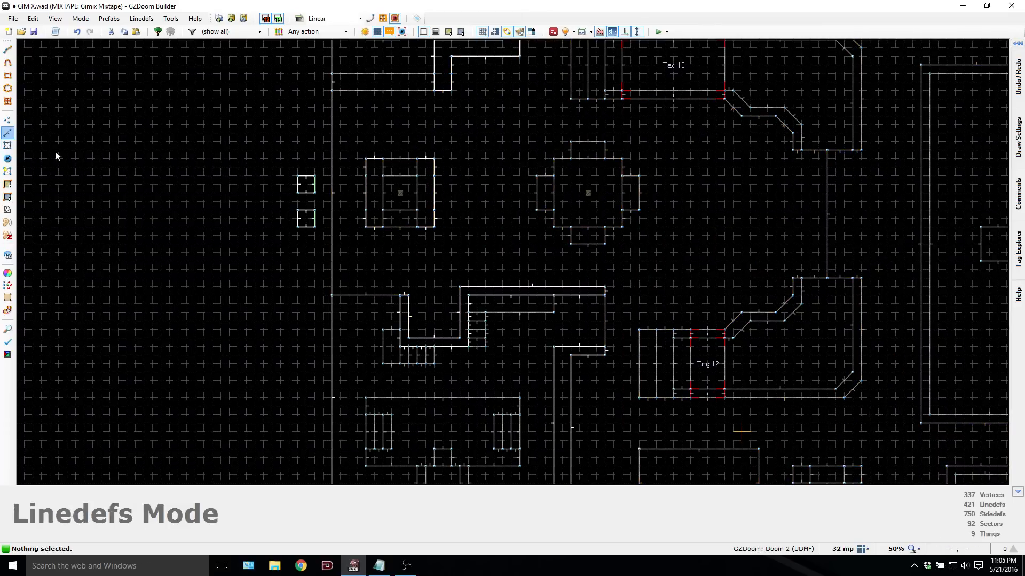
{"action": "left_click", "coordinate": [541, 210]}
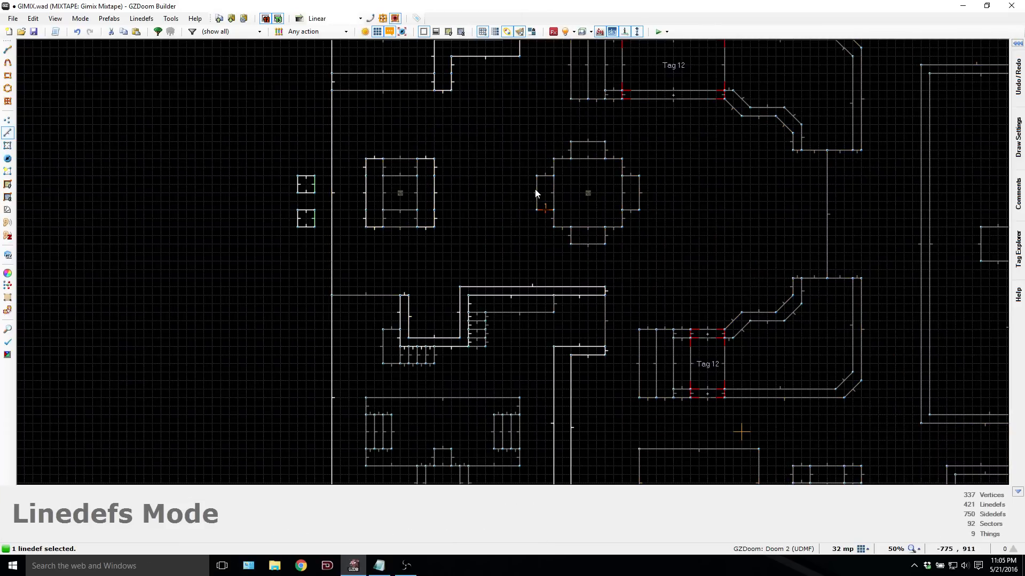
{"action": "left_click", "coordinate": [537, 190]}
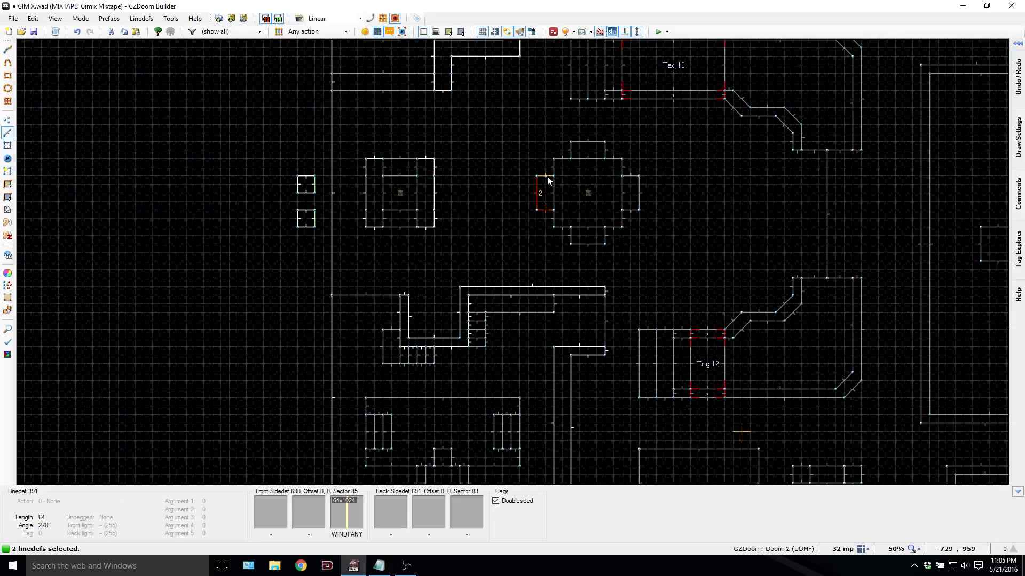
{"action": "left_click", "coordinate": [547, 175]}
{"action": "key", "text": "ctrl+g"}
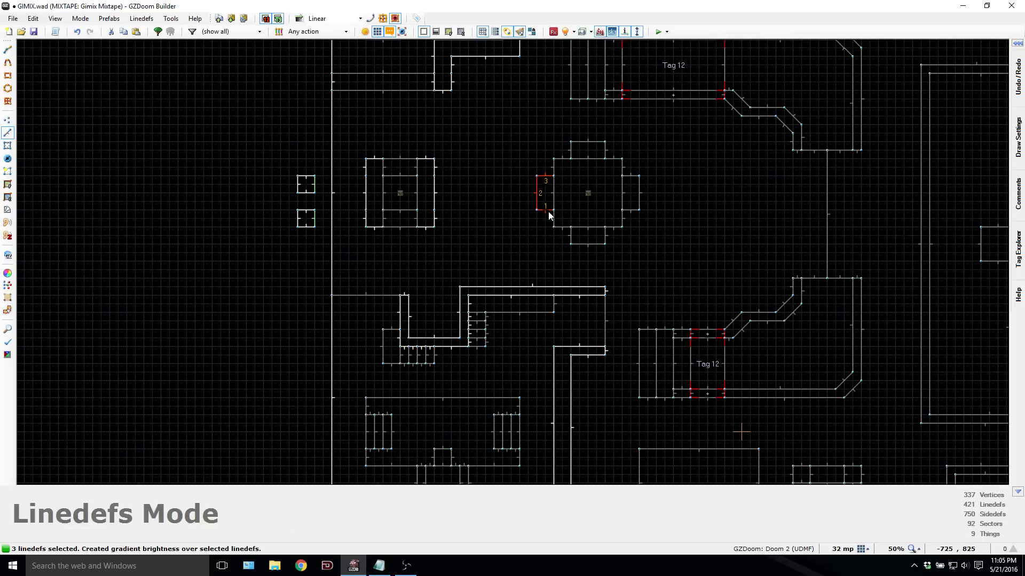
Step: Toggle highlighting off and back on, and clear the linedef selection
{"action": "key", "text": "h"}
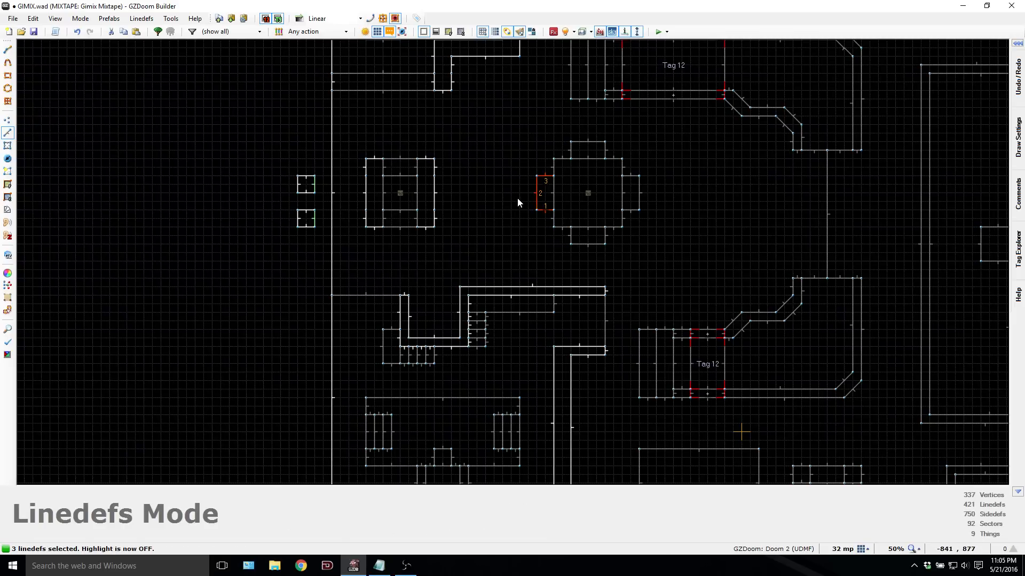
{"action": "key", "text": "h"}
{"action": "left_click", "coordinate": [511, 214]}
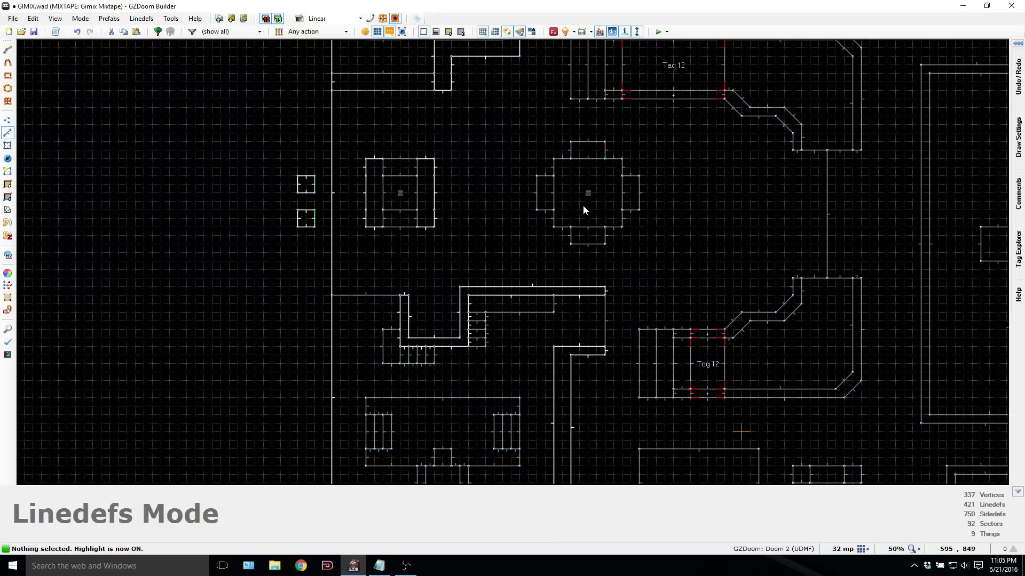
Step: In the 3D view, select three adjoining ASBWALL1 outer wall faces next to the orange gate
{"action": "key", "text": "q"}
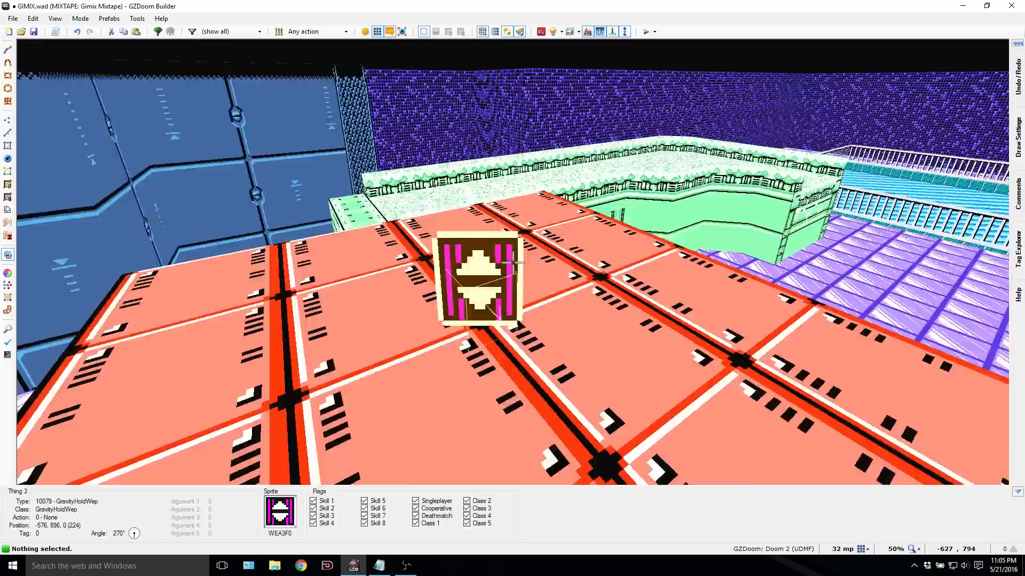
{"action": "key", "text": "e"}
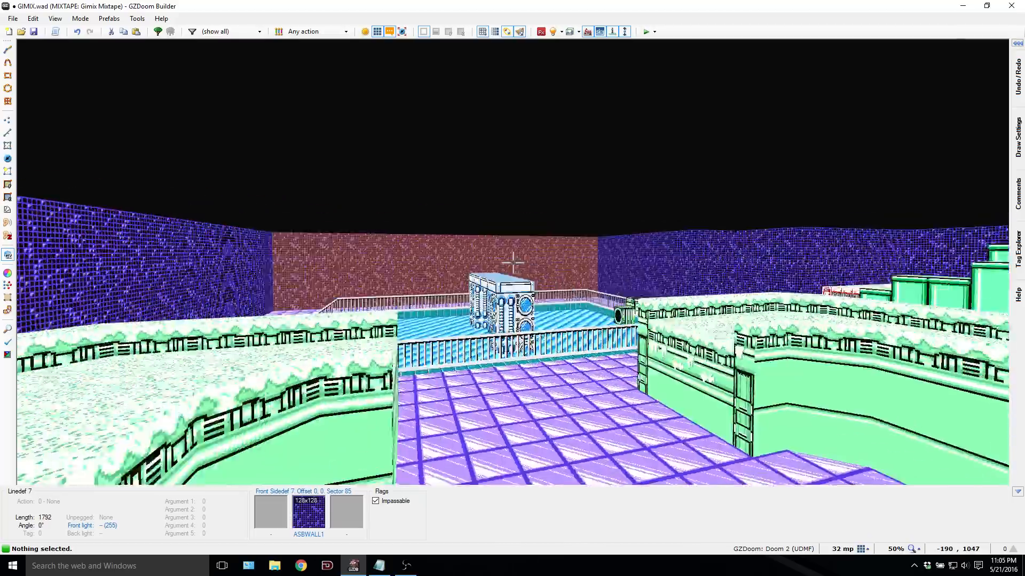
{"action": "key", "text": "e"}
{"action": "key", "text": "e"}
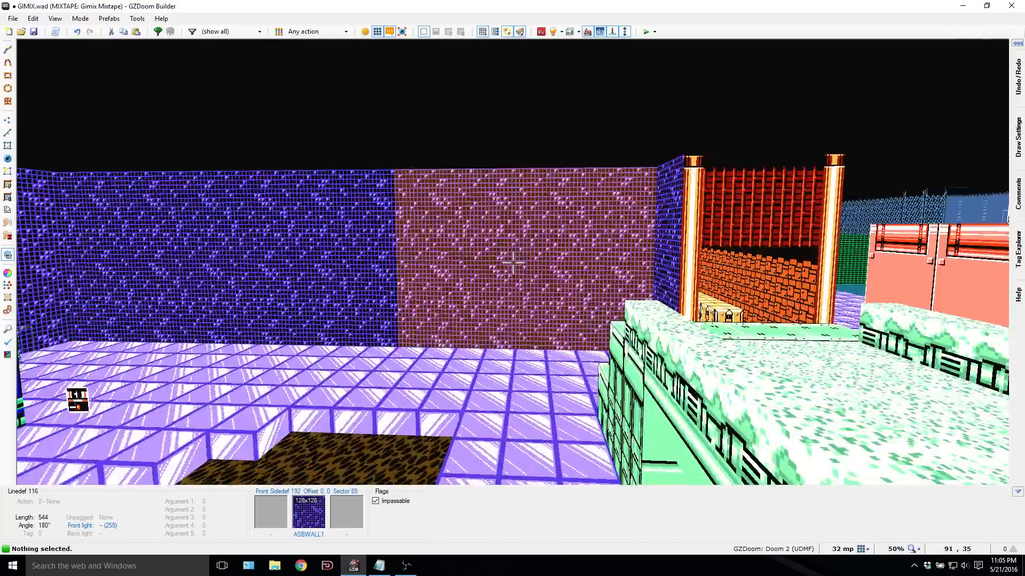
{"action": "key", "text": "d"}
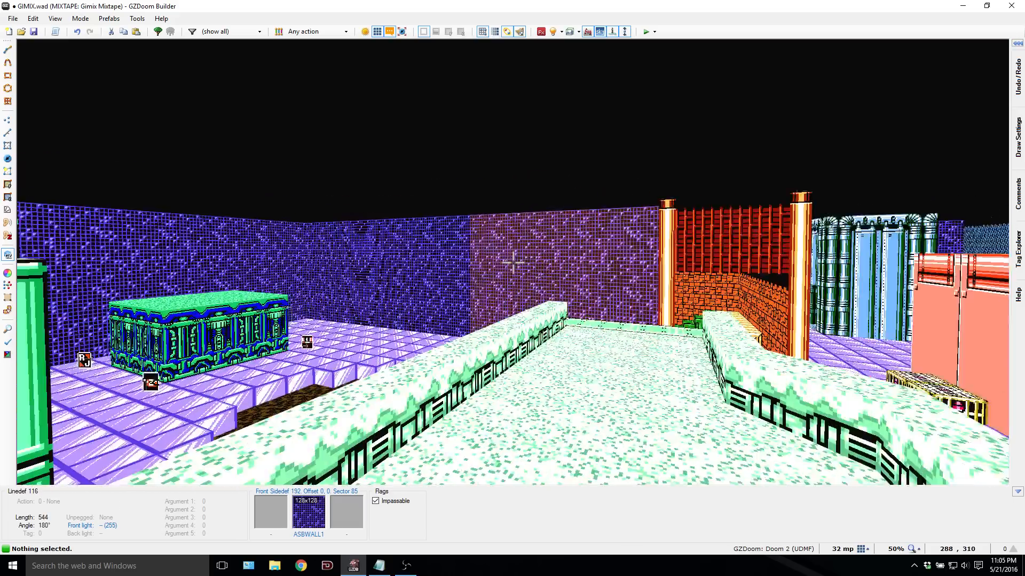
{"action": "key", "text": "e"}
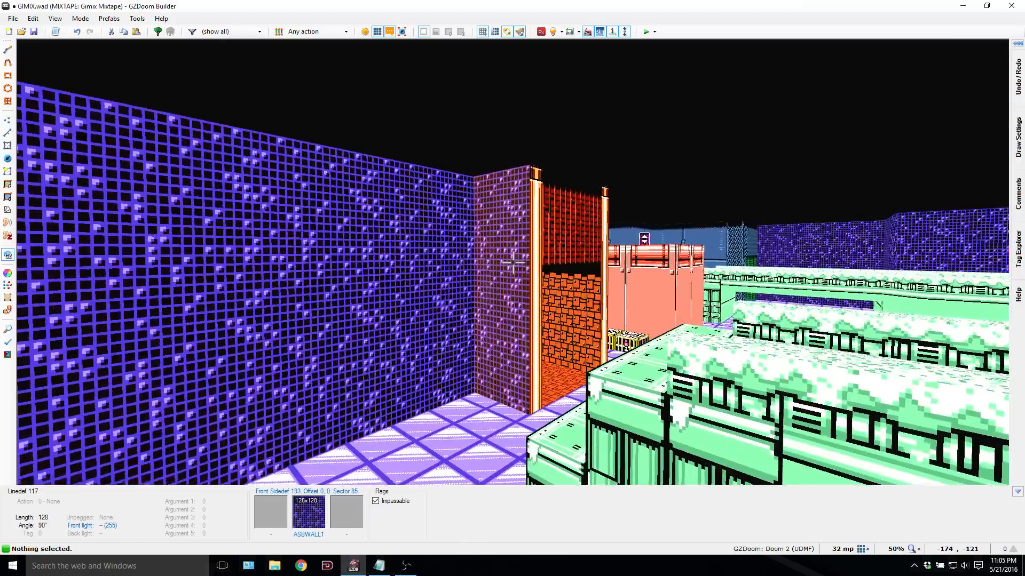
{"action": "left_click", "coordinate": [513, 263]}
{"action": "left_click", "coordinate": [512, 263]}
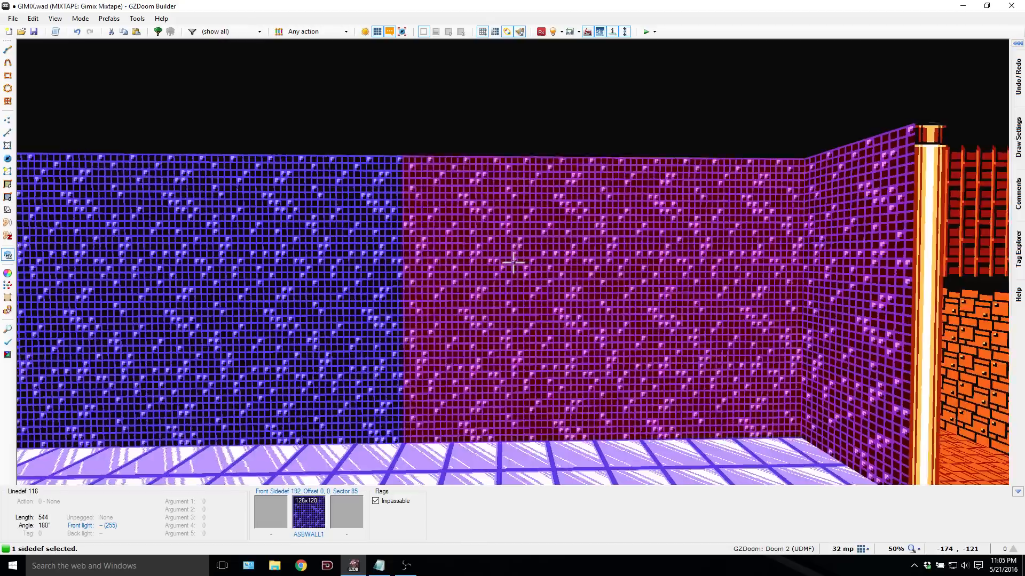
{"action": "left_click", "coordinate": [513, 262]}
{"action": "key", "text": "d"}
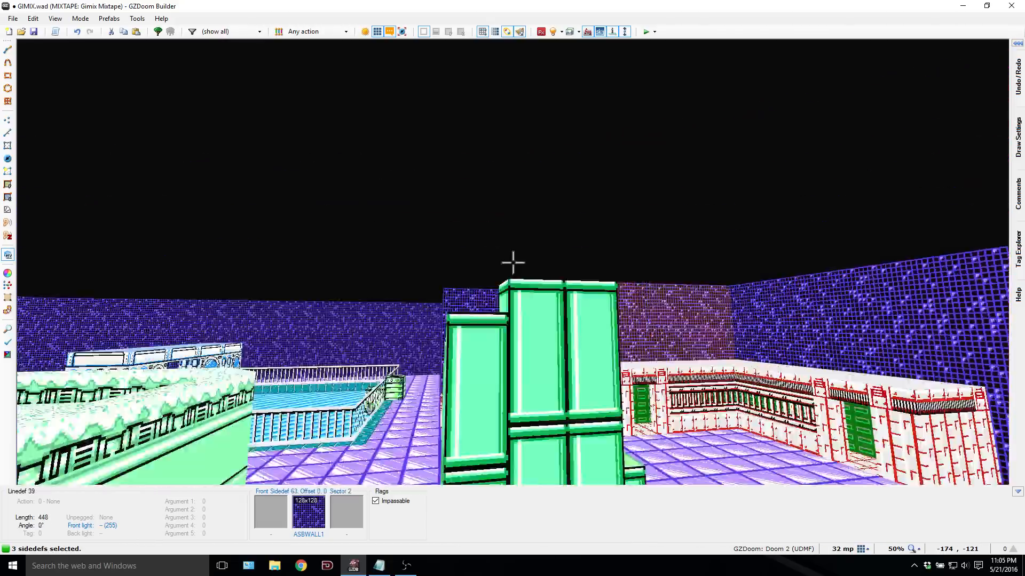
Step: Look over the remaining outer walls of the arena in the 3D view
{"action": "key", "text": "e"}
{"action": "key", "text": "s"}
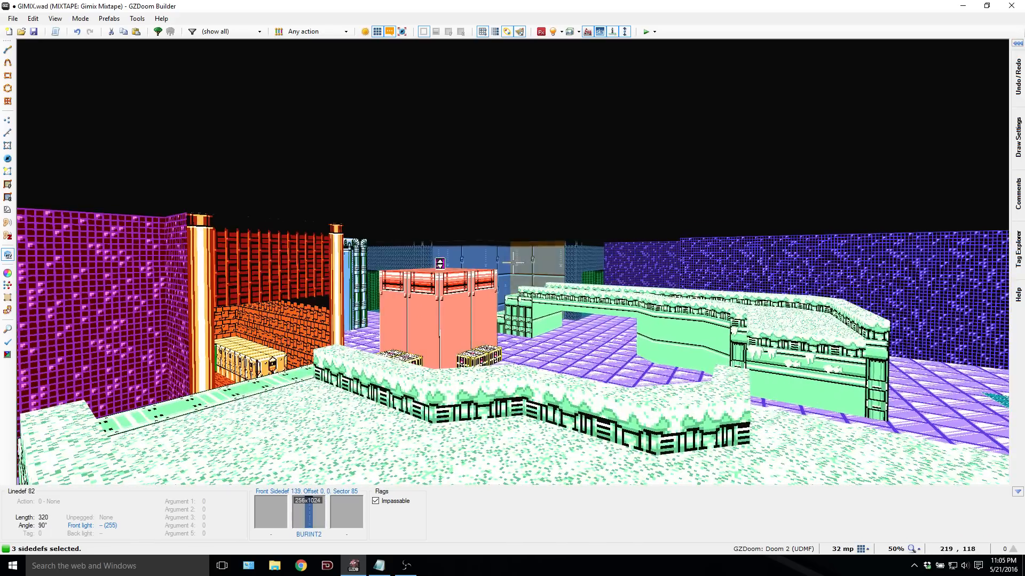
{"action": "key", "text": "w"}
{"action": "key", "text": "d"}
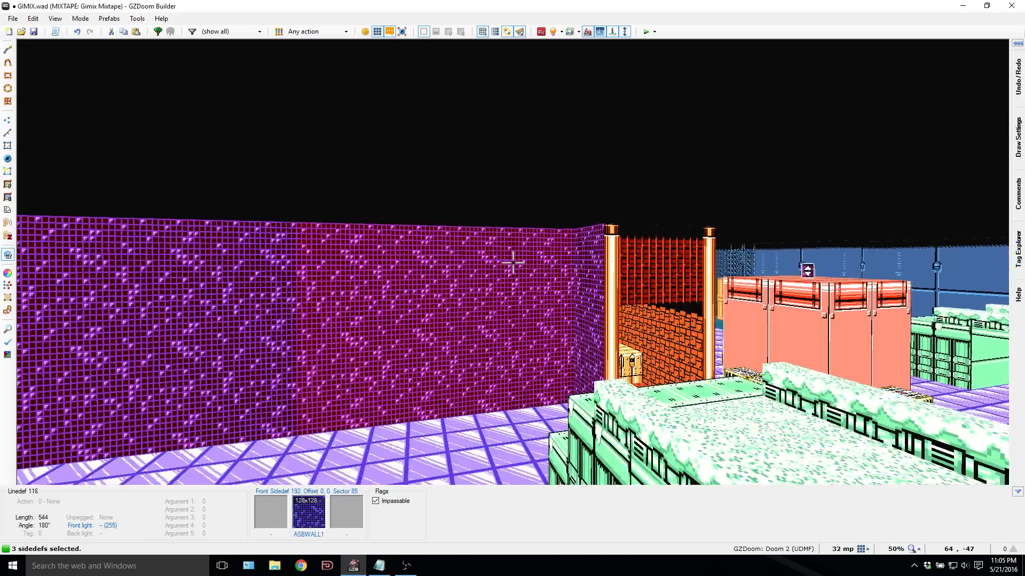
{"action": "key", "text": "w"}
Step: From the 2D map, open Find and Replace and review its search types, keeping Any Texture or Flat
{"action": "scroll", "coordinate": [549, 239], "scroll_direction": "down", "scroll_amount": 3}
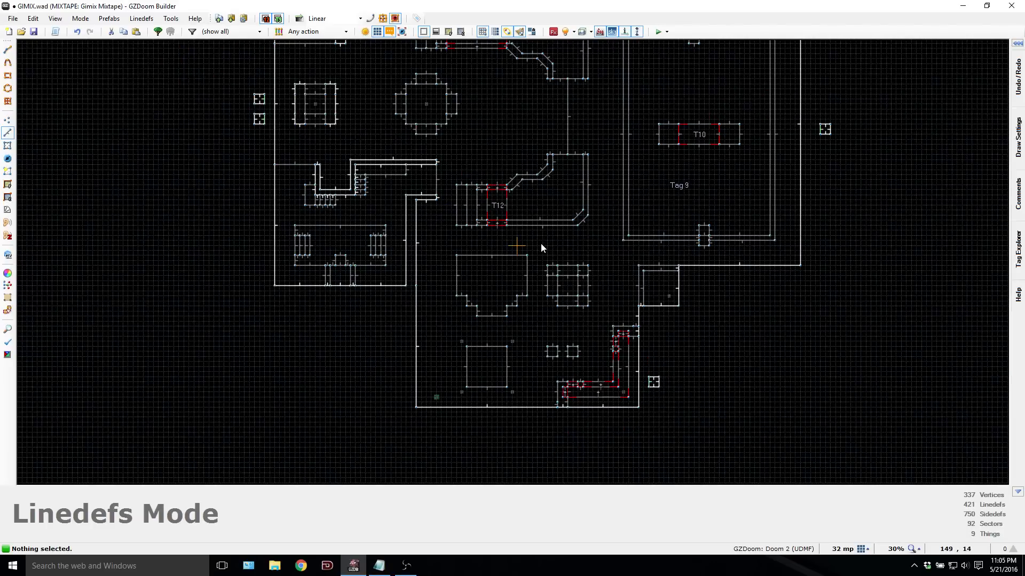
{"action": "key", "text": "F3"}
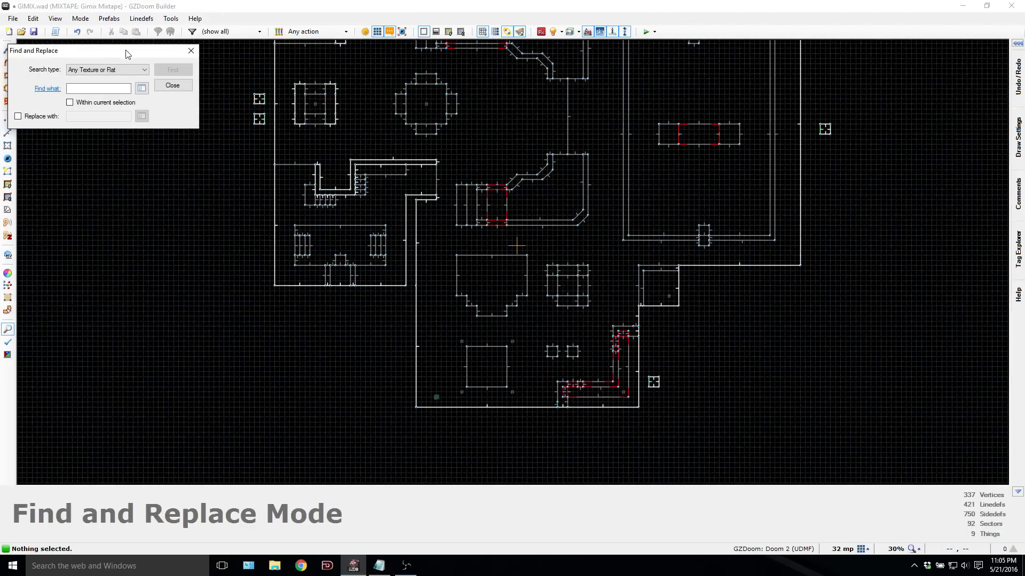
{"action": "left_click_drag", "start_coordinate": [128, 55], "coordinate": [174, 86]}
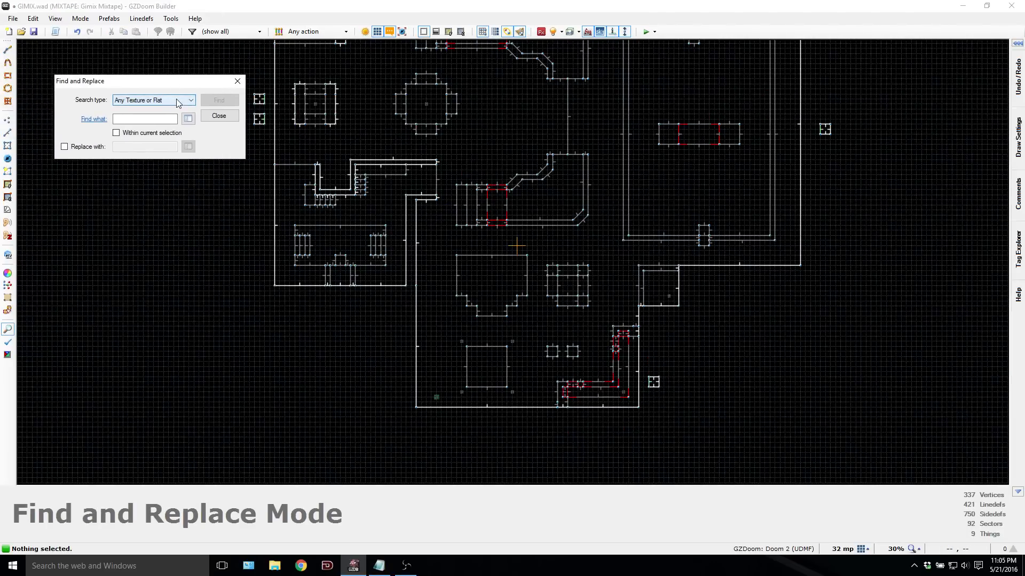
{"action": "left_click", "coordinate": [178, 101]}
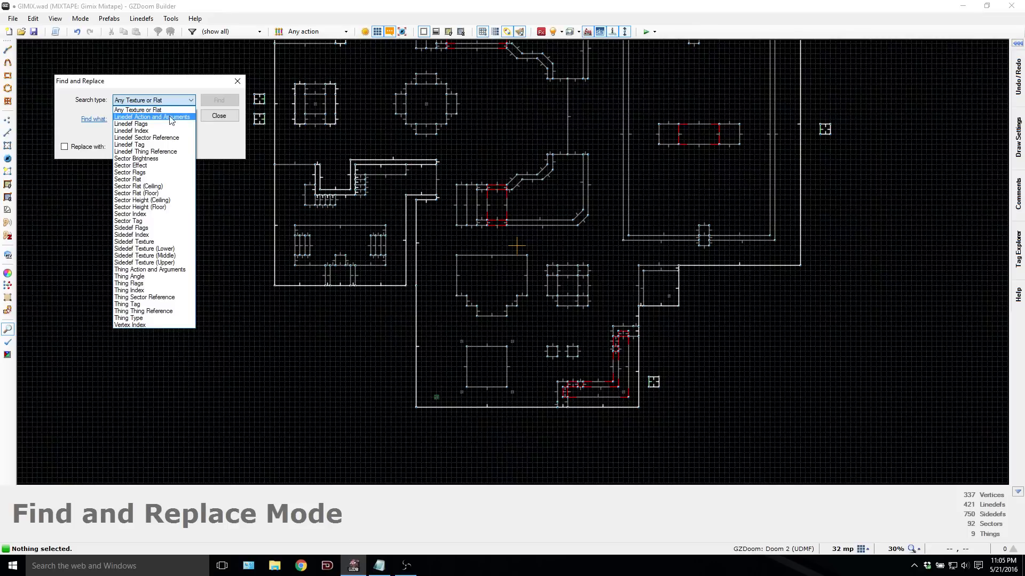
{"action": "left_click", "coordinate": [165, 102]}
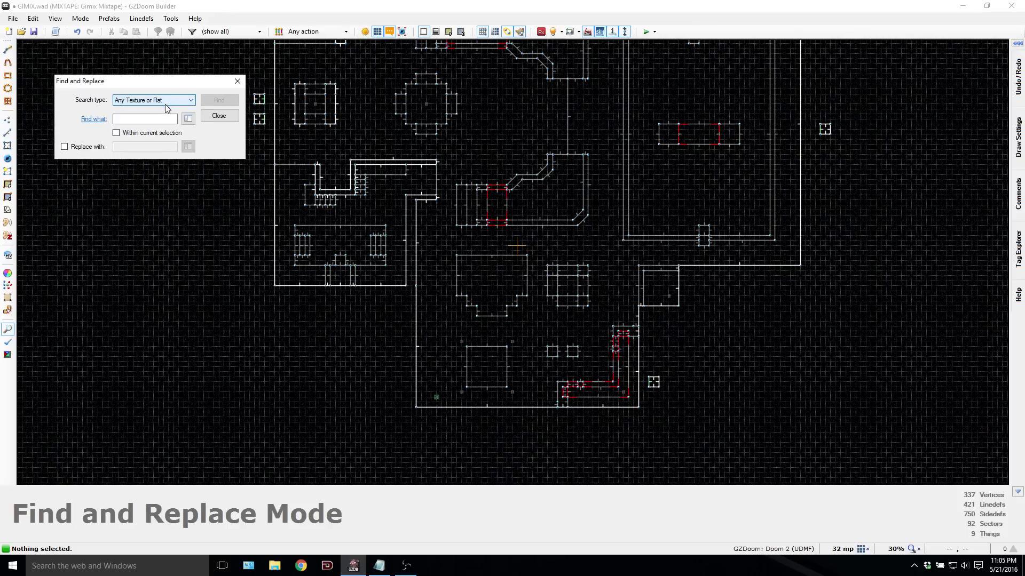
{"action": "left_click", "coordinate": [166, 102]}
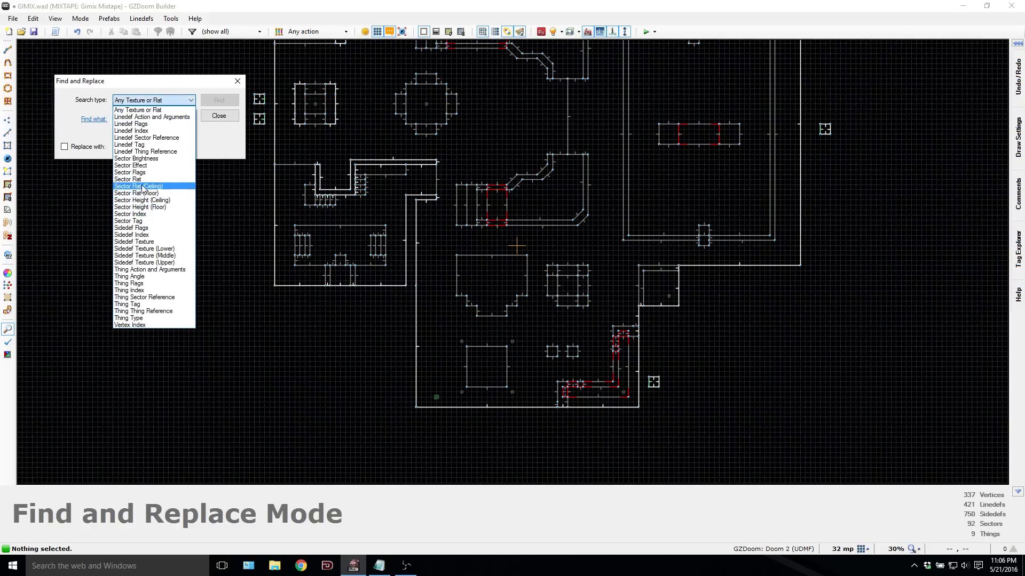
{"action": "left_click", "coordinate": [163, 104]}
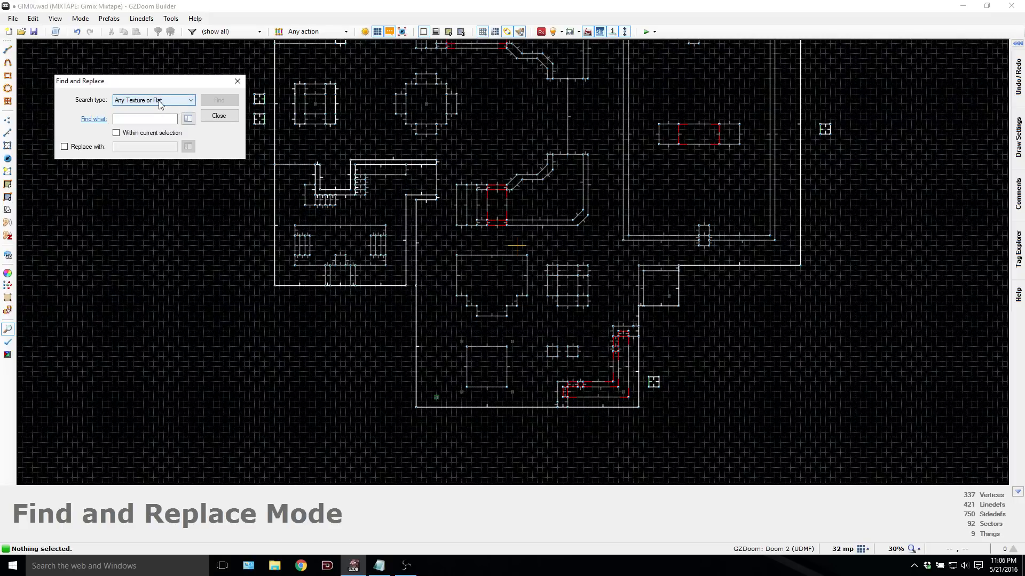
Step: Choose ASBWALL1 as the texture to find and search the whole map for its uses
{"action": "left_click", "coordinate": [188, 118]}
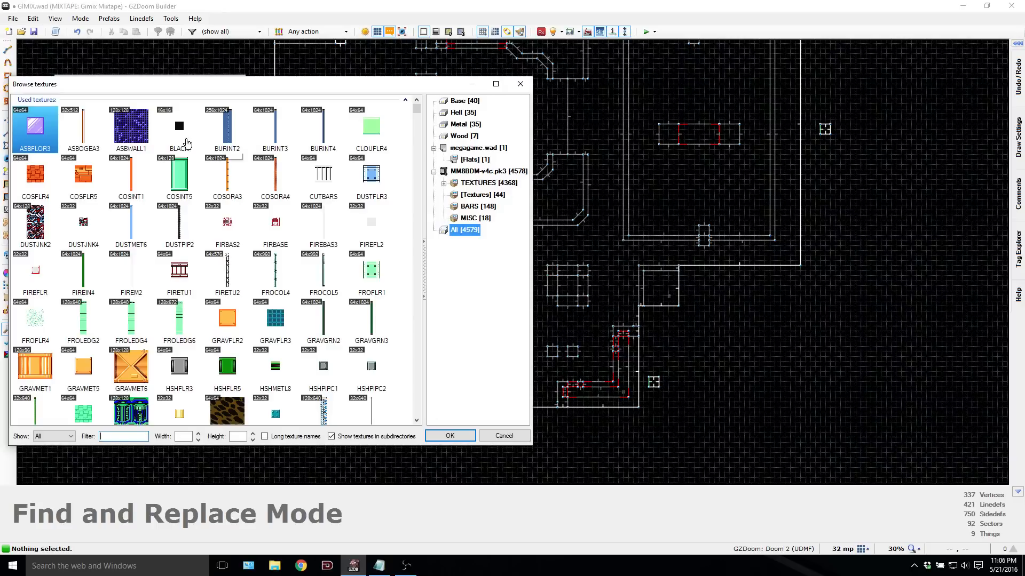
{"action": "double_click", "coordinate": [150, 136]}
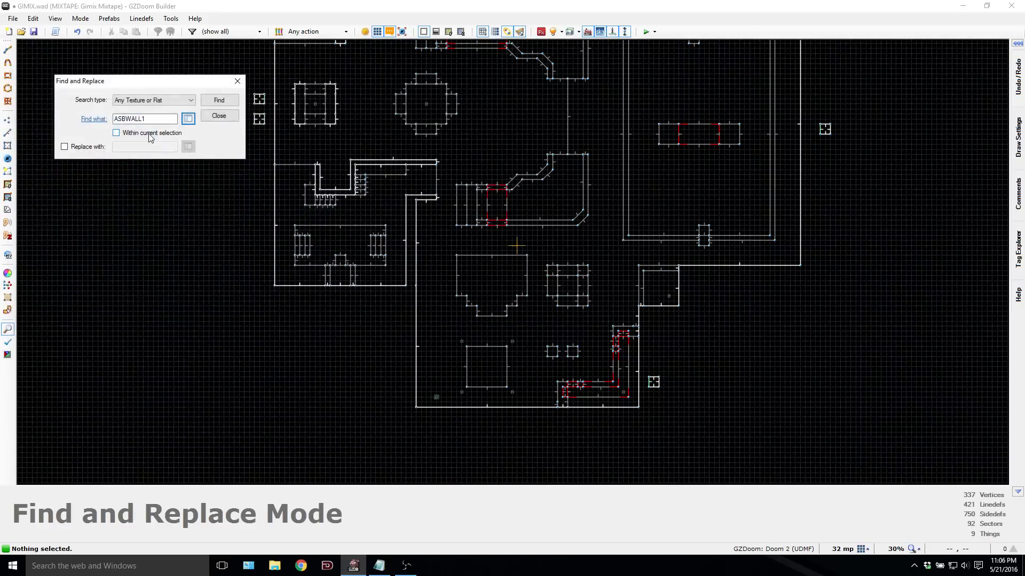
{"action": "left_click", "coordinate": [216, 101]}
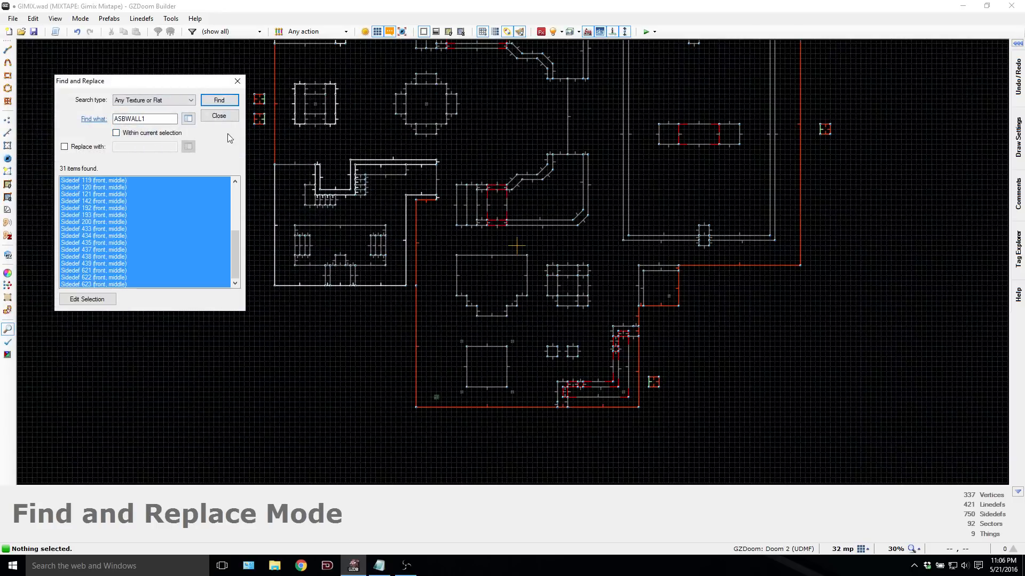
{"action": "scroll", "coordinate": [272, 181], "scroll_direction": "down", "scroll_amount": 1}
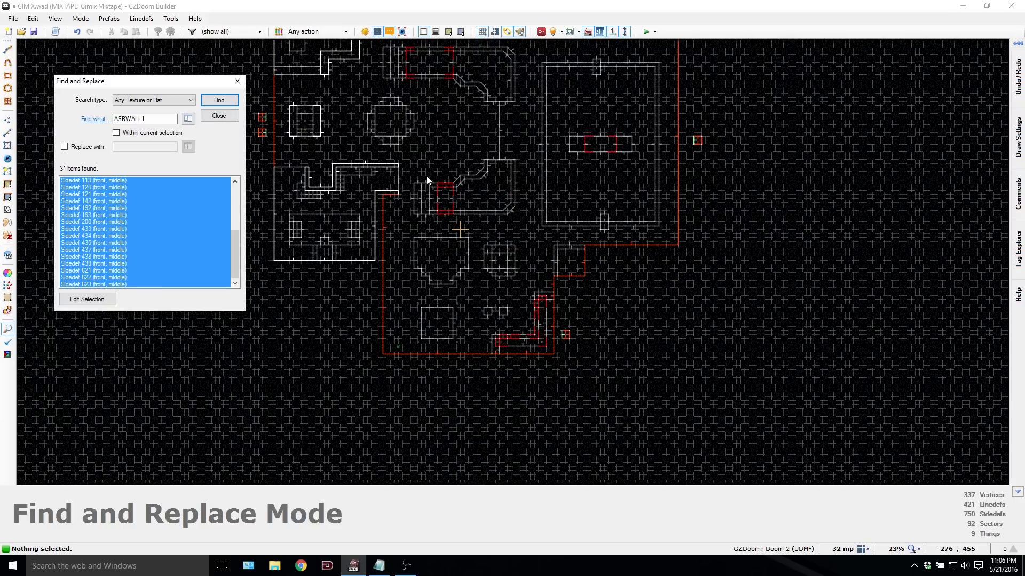
Step: Enable replacement for the found ASBWALL1 textures and browse the full texture list for a substitute
{"action": "left_click", "coordinate": [89, 150]}
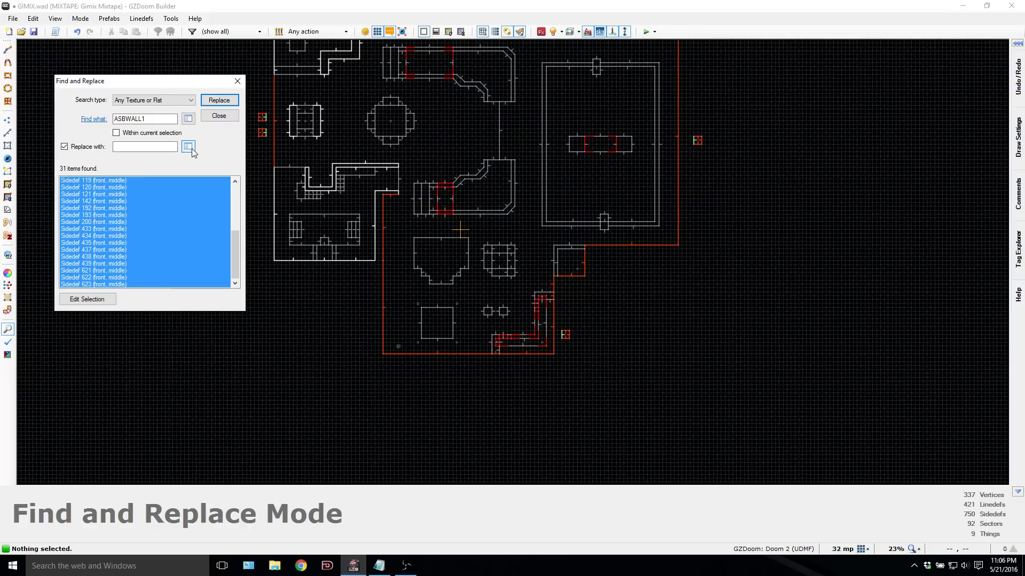
{"action": "left_click", "coordinate": [188, 147]}
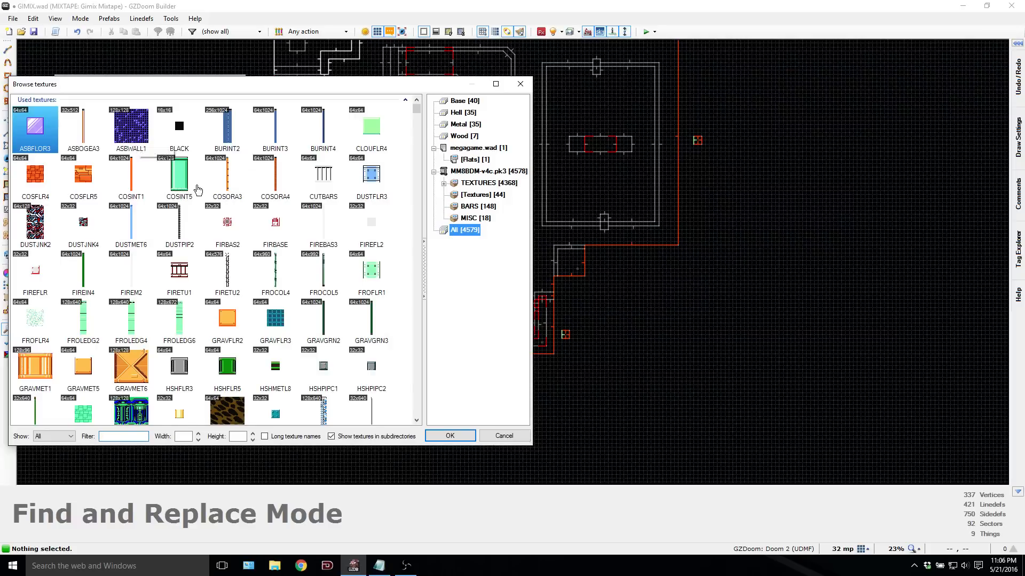
{"action": "left_click", "coordinate": [196, 188]}
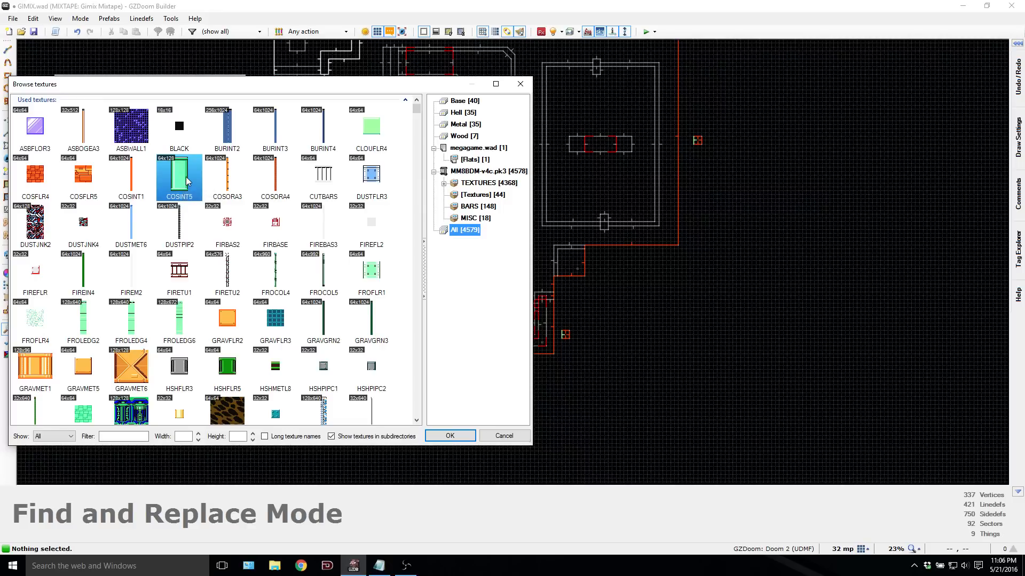
{"action": "left_click", "coordinate": [377, 128]}
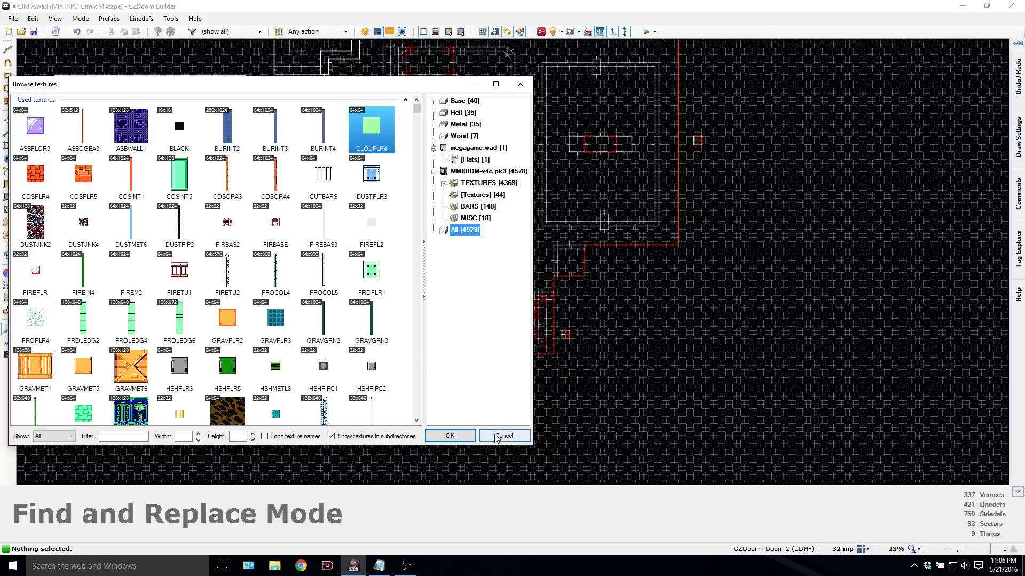
{"action": "scroll", "coordinate": [269, 251], "scroll_direction": "down", "scroll_amount": 5}
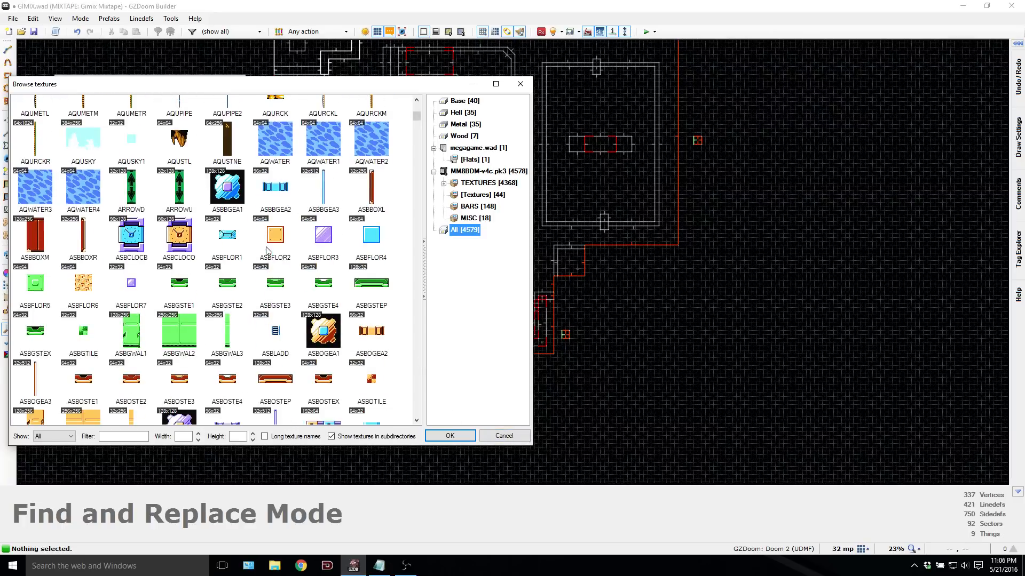
{"action": "scroll", "coordinate": [266, 250], "scroll_direction": "down", "scroll_amount": 10}
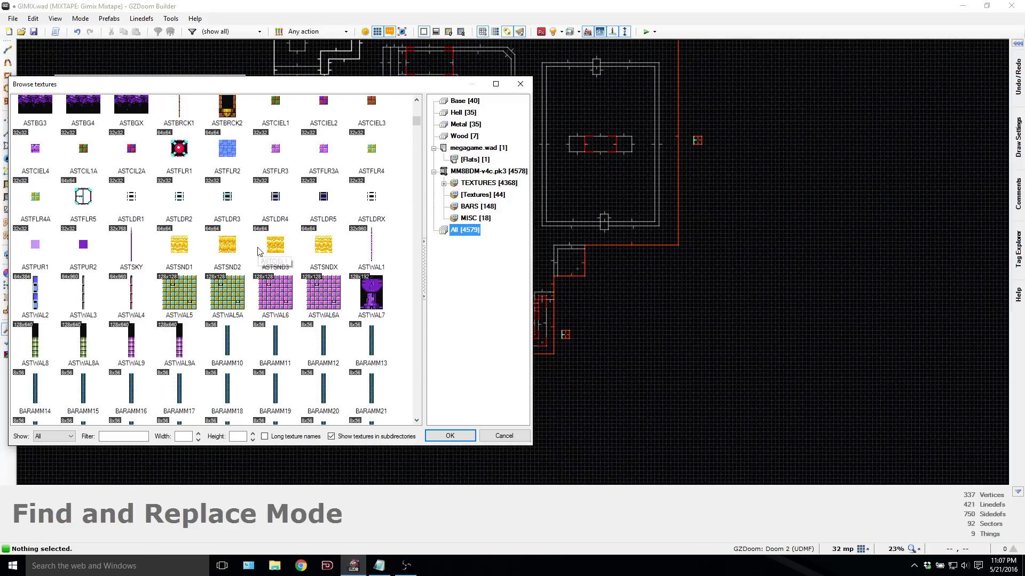
{"action": "scroll", "coordinate": [258, 251], "scroll_direction": "down", "scroll_amount": 6}
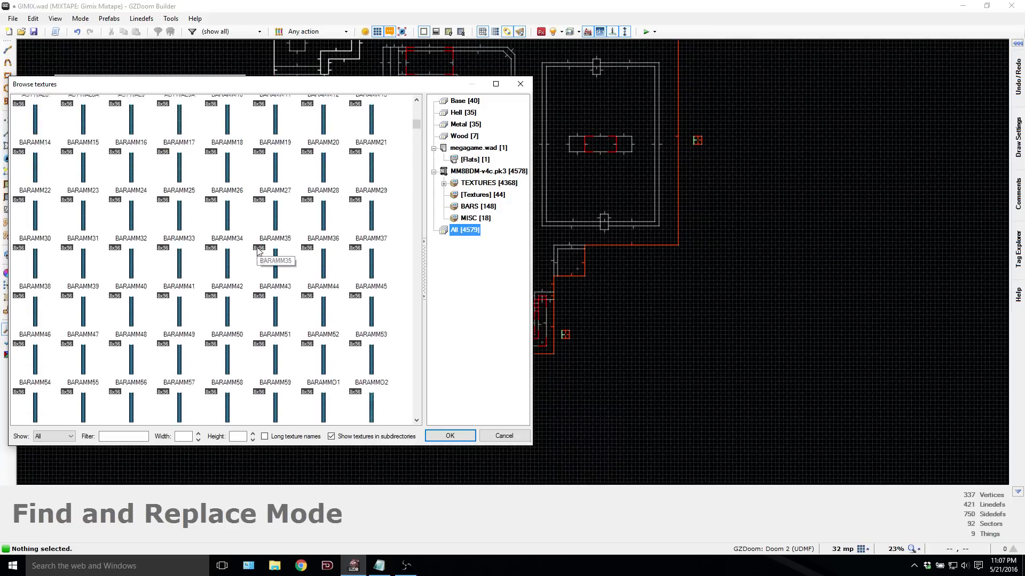
{"action": "scroll", "coordinate": [258, 251], "scroll_direction": "down", "scroll_amount": 7}
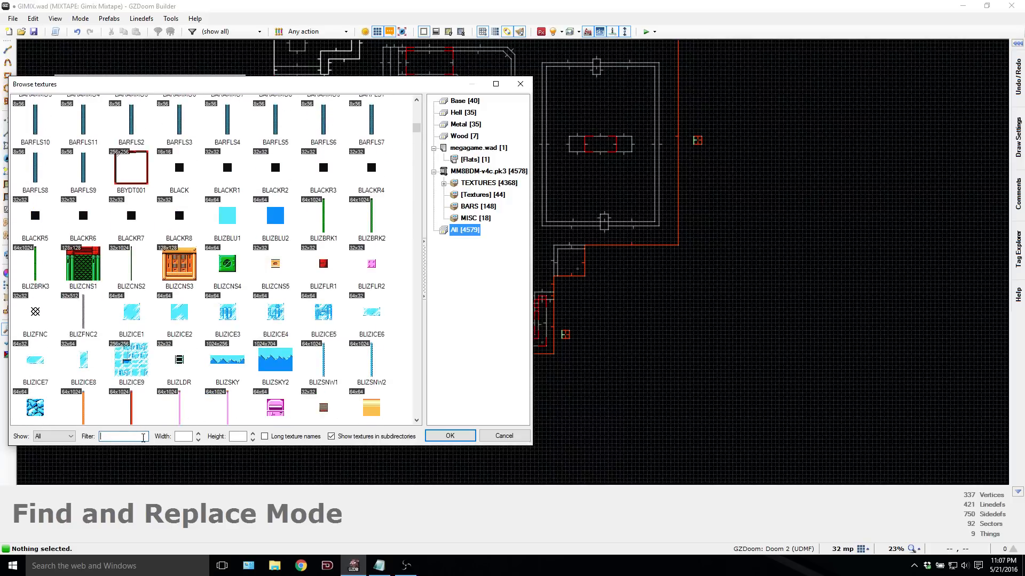
Step: Filter the replacement textures by WAL and look through the matching wall textures
{"action": "left_click", "coordinate": [143, 437]}
{"action": "type", "text": "WAL"}
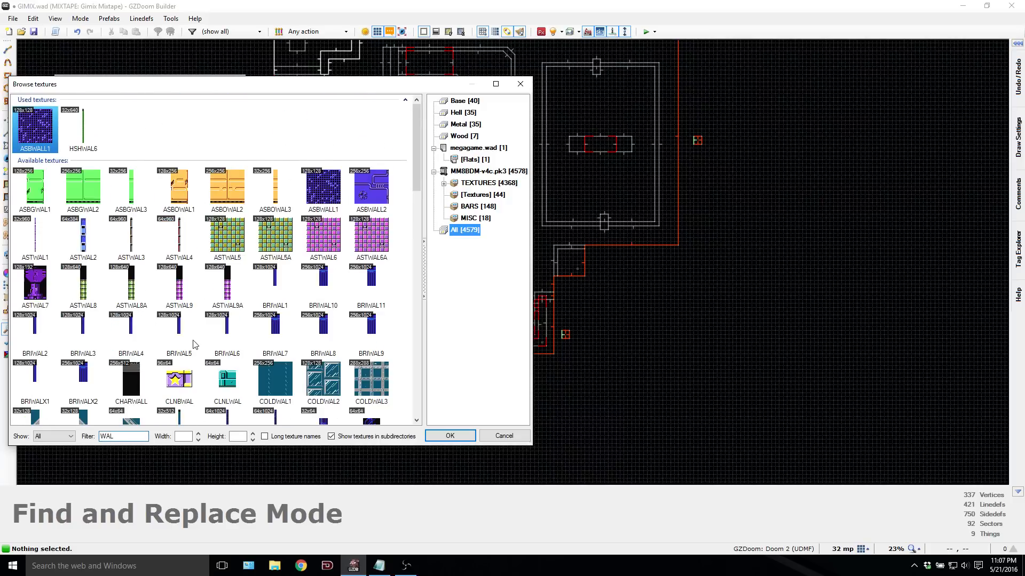
{"action": "scroll", "coordinate": [197, 342], "scroll_direction": "down", "scroll_amount": 5}
{"action": "scroll", "coordinate": [202, 336], "scroll_direction": "down", "scroll_amount": 8}
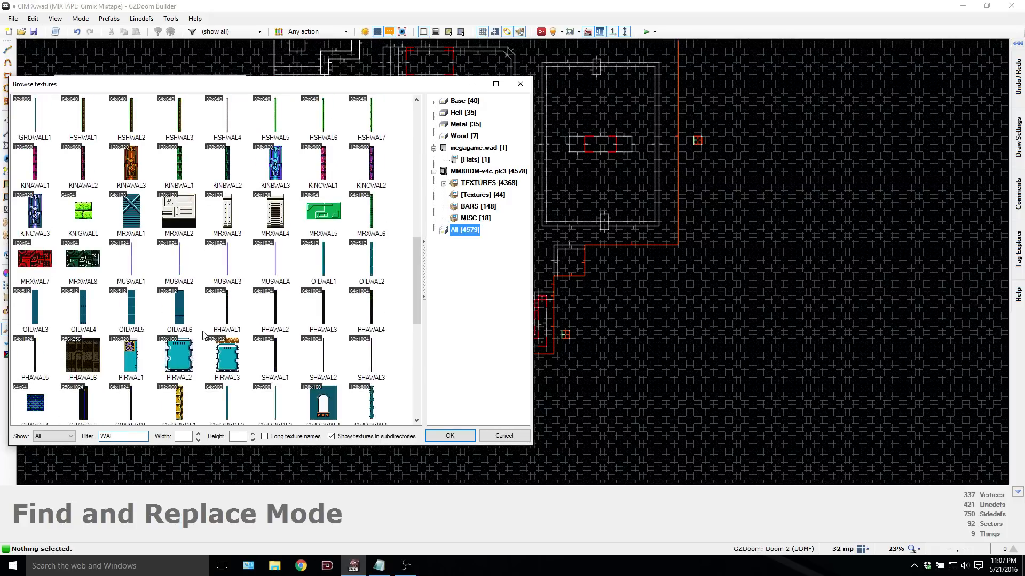
{"action": "scroll", "coordinate": [203, 336], "scroll_direction": "down", "scroll_amount": 5}
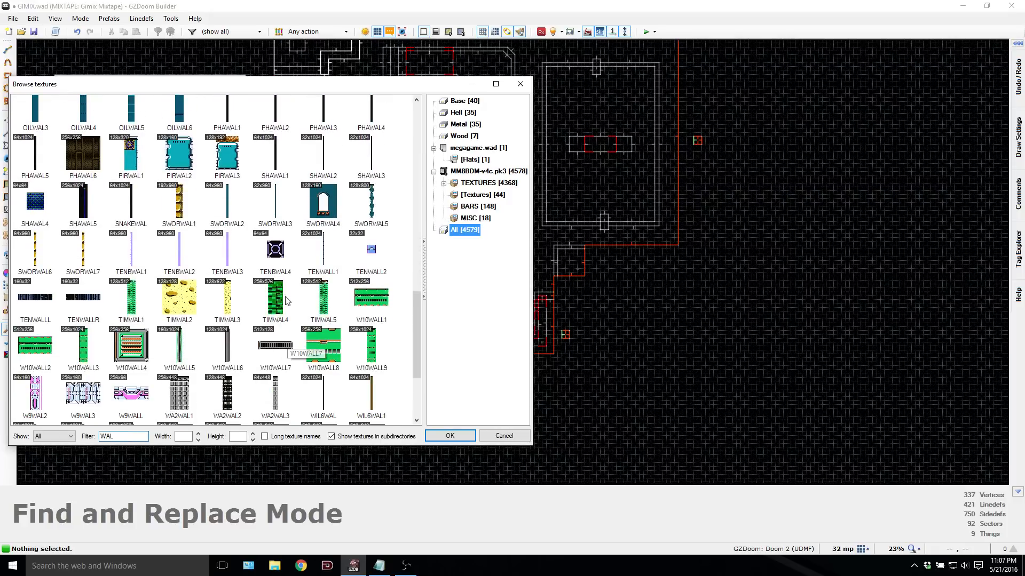
{"action": "scroll", "coordinate": [292, 309], "scroll_direction": "up", "scroll_amount": 4}
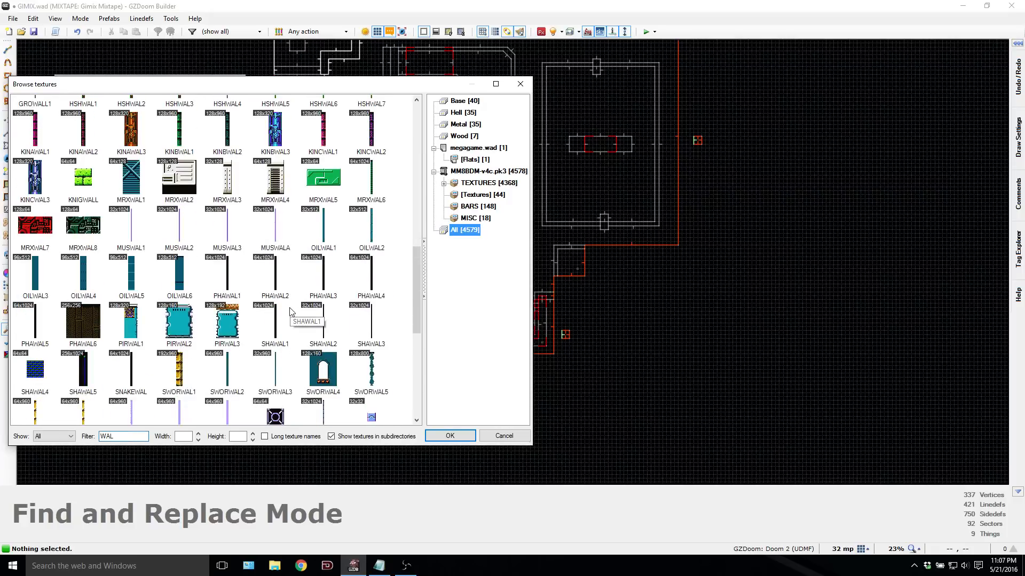
{"action": "scroll", "coordinate": [291, 311], "scroll_direction": "down", "scroll_amount": 3}
{"action": "scroll", "coordinate": [294, 311], "scroll_direction": "down", "scroll_amount": 4}
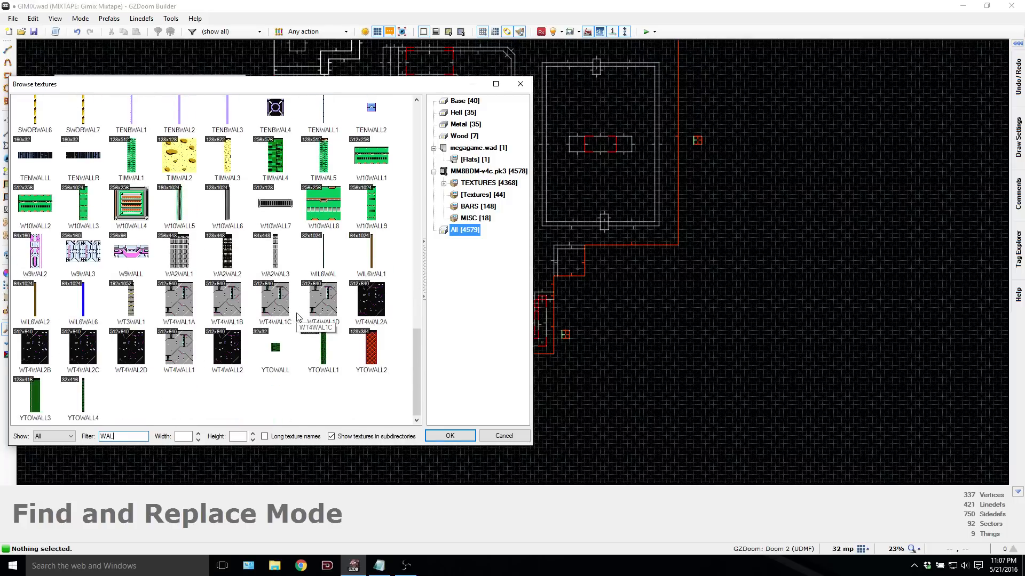
{"action": "scroll", "coordinate": [298, 315], "scroll_direction": "up", "scroll_amount": 2}
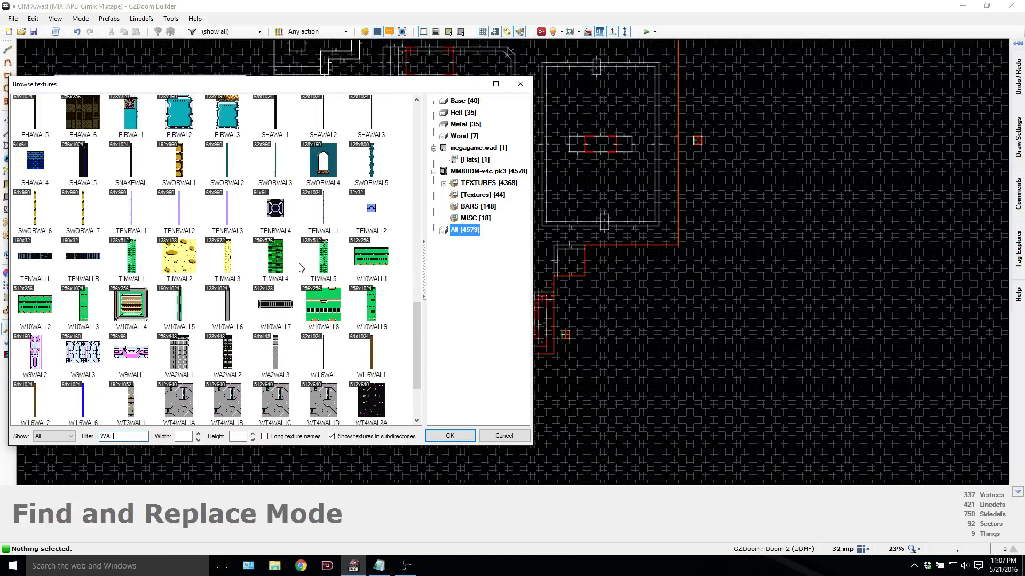
{"action": "scroll", "coordinate": [243, 272], "scroll_direction": "up", "scroll_amount": 4}
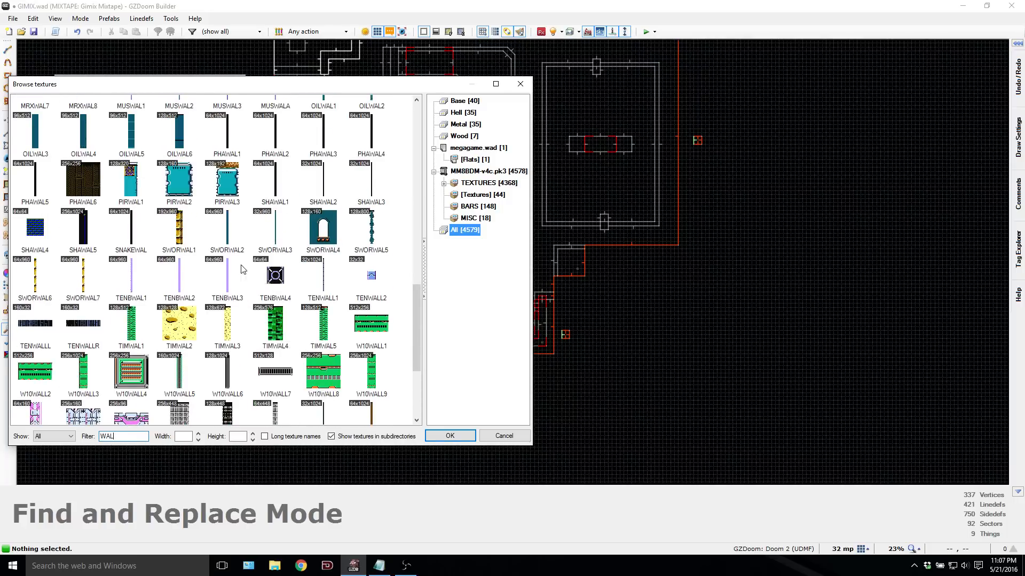
{"action": "scroll", "coordinate": [248, 279], "scroll_direction": "up", "scroll_amount": 2}
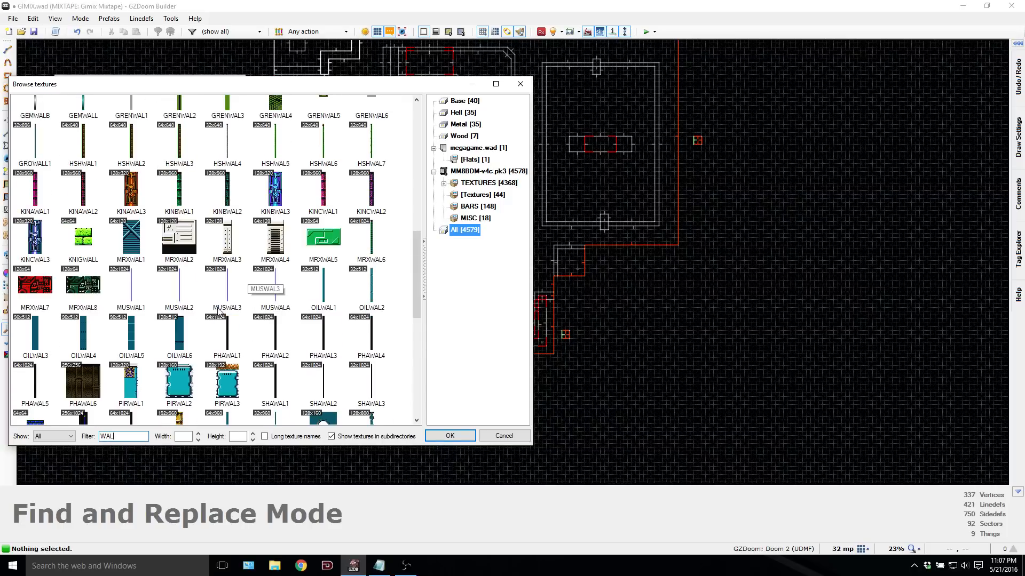
{"action": "scroll", "coordinate": [219, 312], "scroll_direction": "up", "scroll_amount": 2}
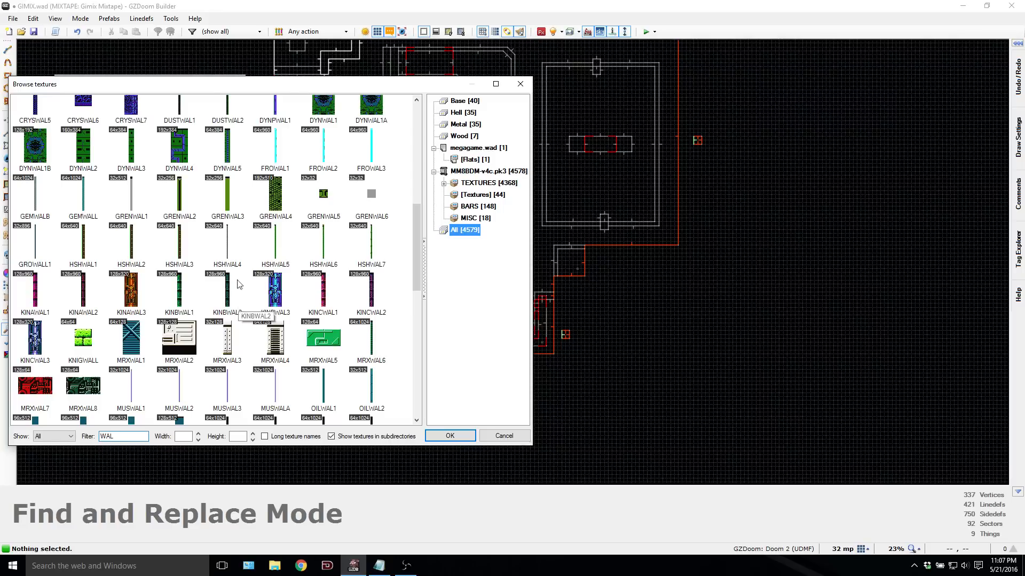
Step: Choose GEMWALL as the replacement, replace every found ASBWALL1 texture with it, and close Find and Replace
{"action": "left_click", "coordinate": [82, 202]}
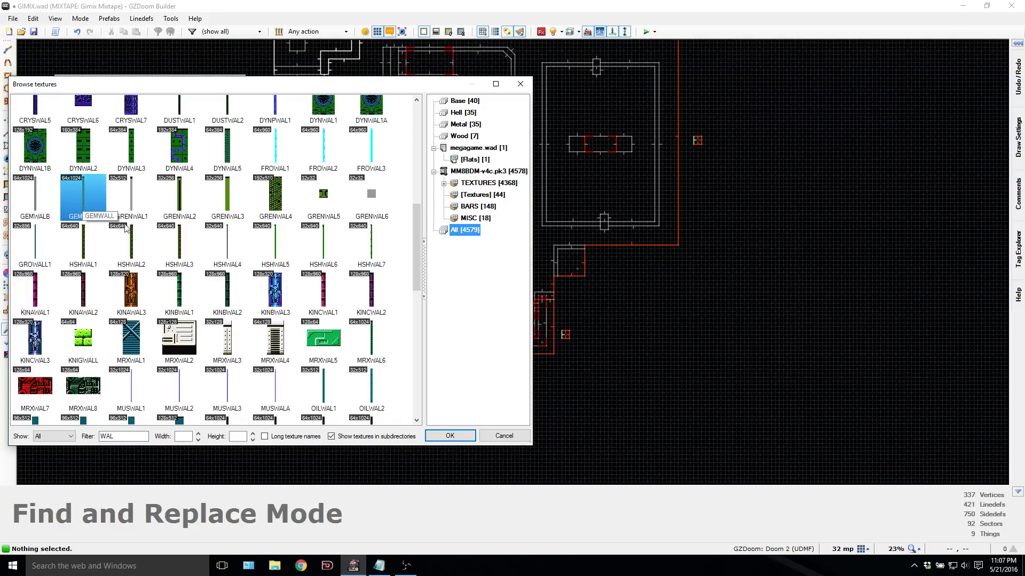
{"action": "left_click", "coordinate": [450, 436]}
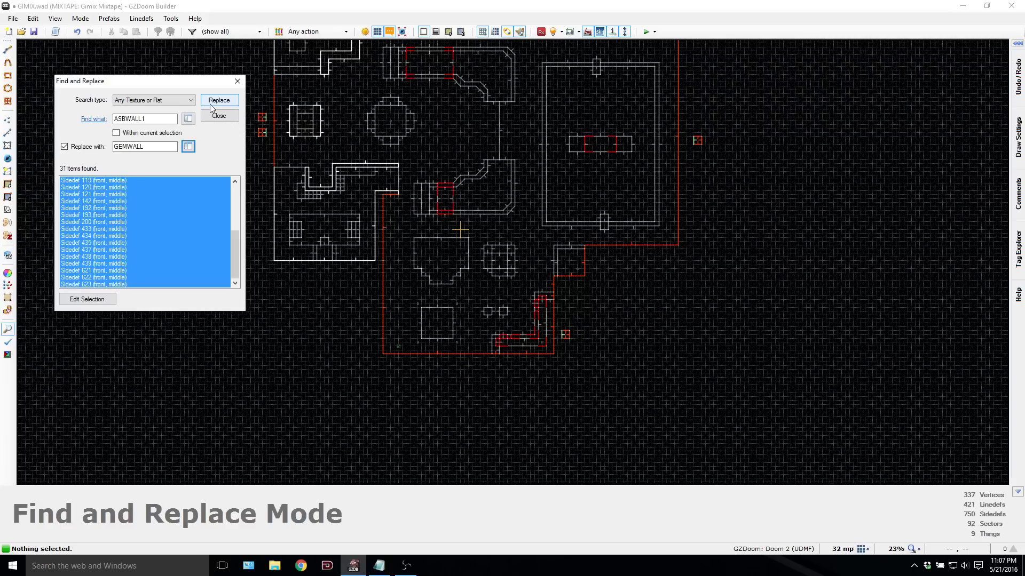
{"action": "left_click", "coordinate": [213, 105]}
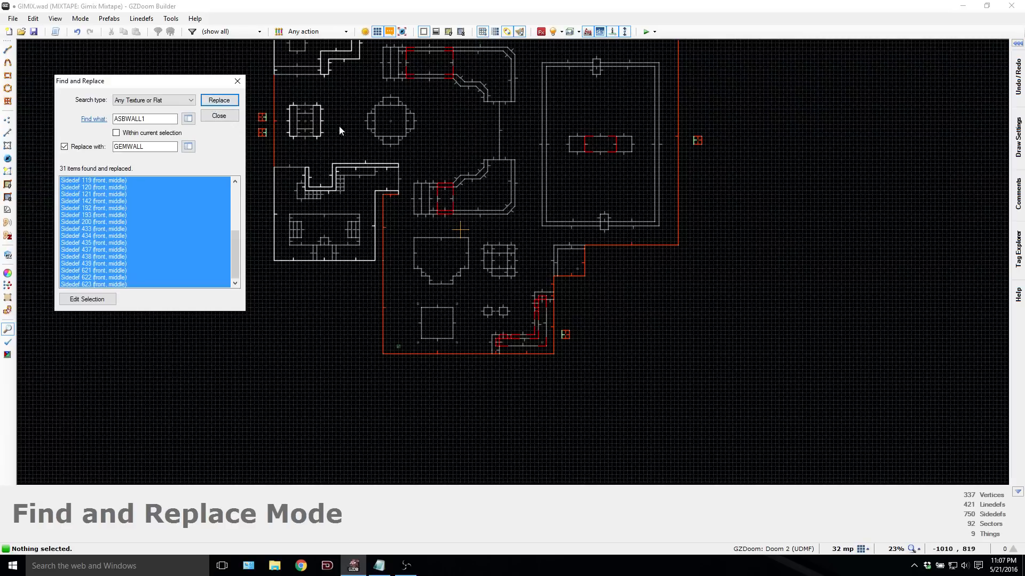
{"action": "left_click", "coordinate": [237, 82]}
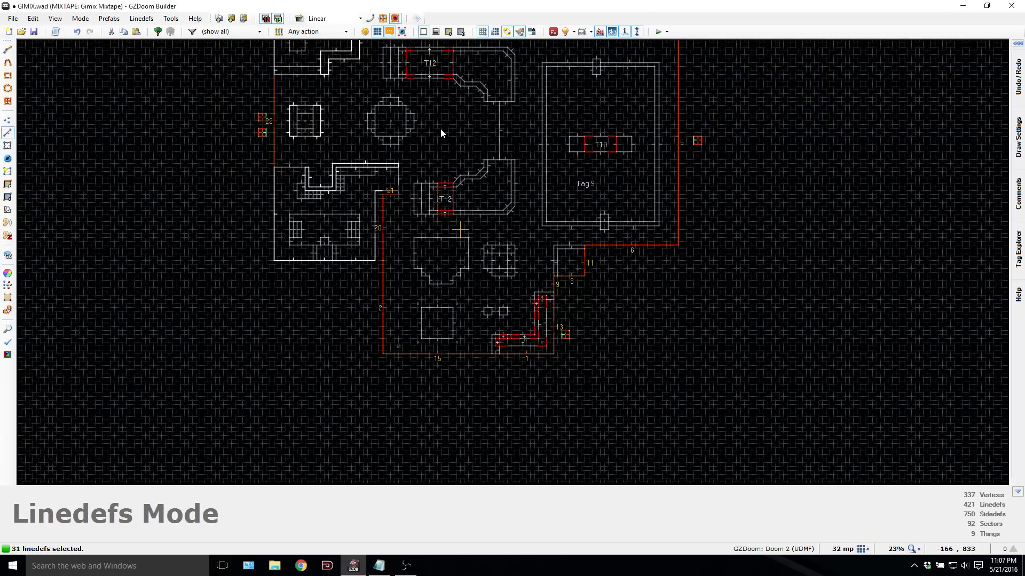
Step: Inspect the arena's outer walls with the GEMWALL texture in the 3D view
{"action": "key", "text": "q"}
{"action": "key", "text": "d"}
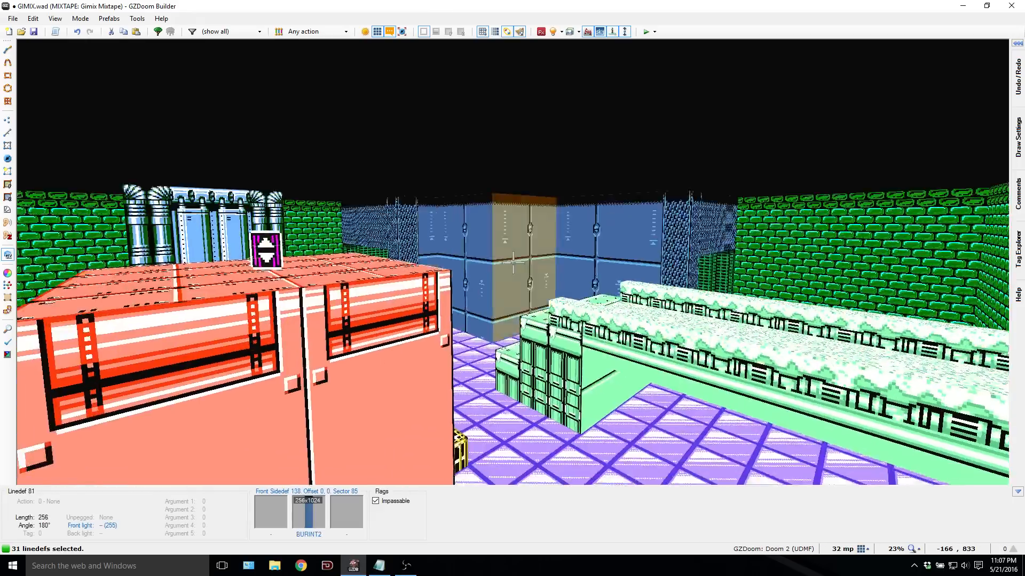
{"action": "key", "text": "d"}
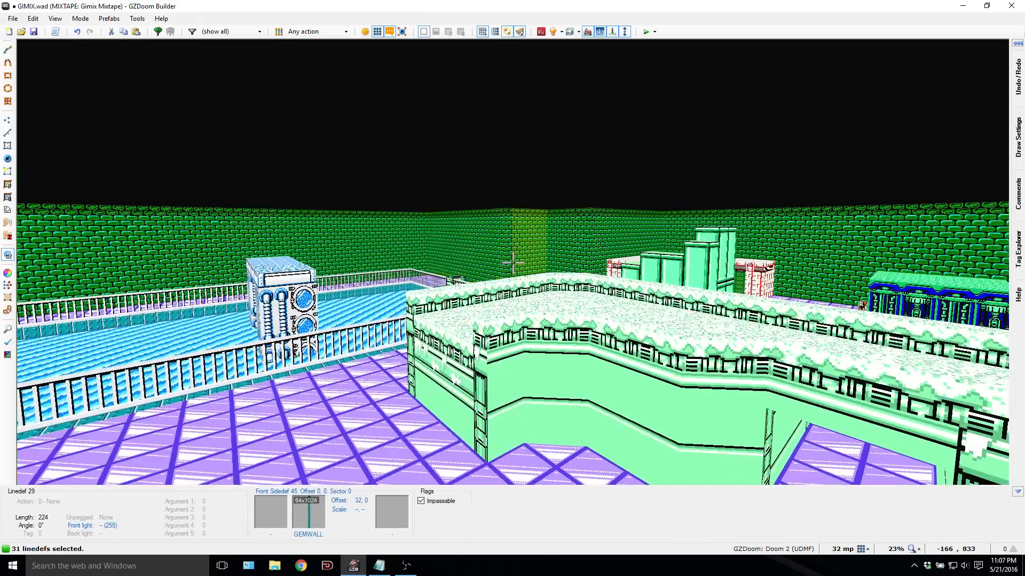
{"action": "key", "text": "w"}
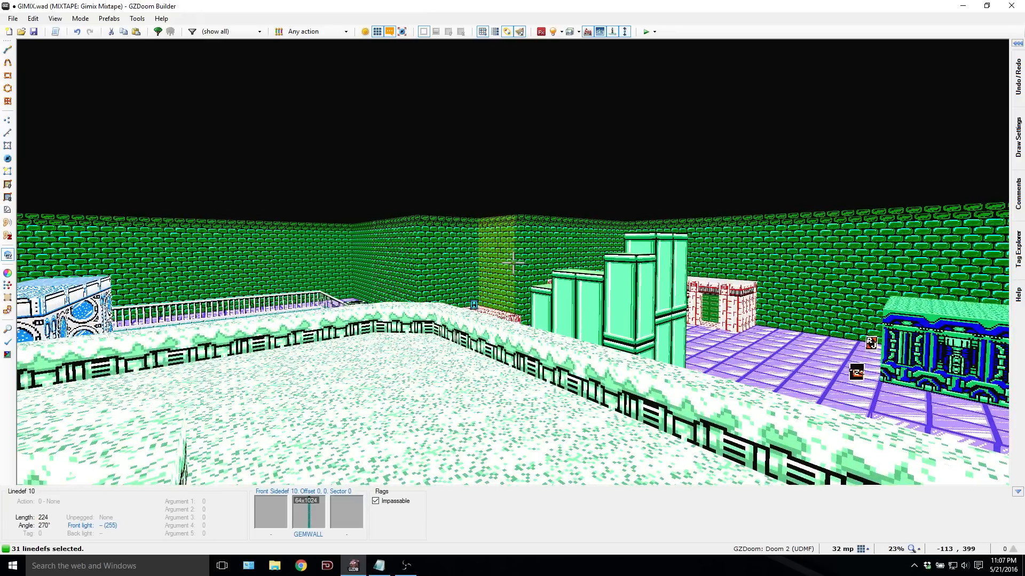
{"action": "key", "text": "w"}
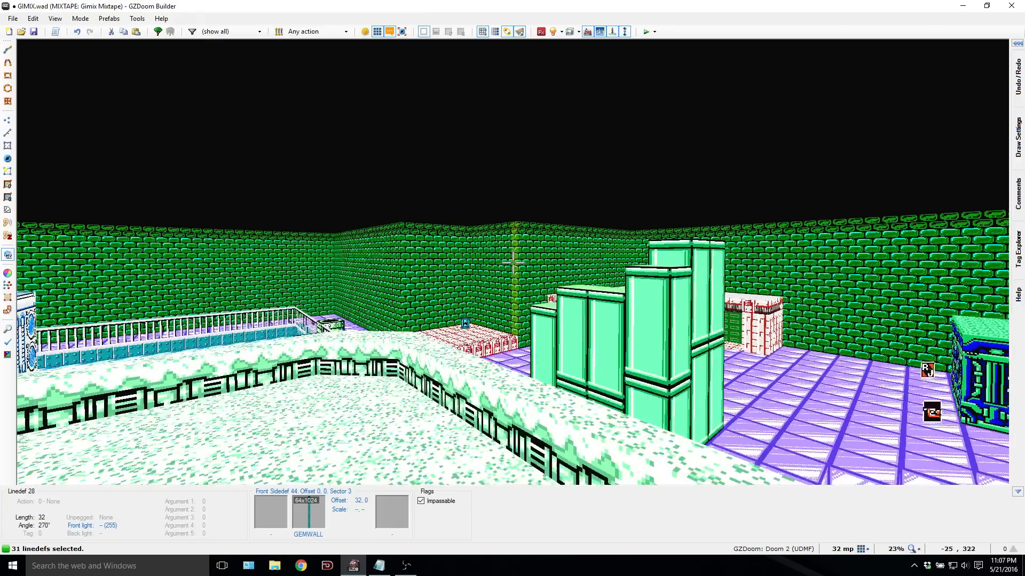
{"action": "key", "text": "s"}
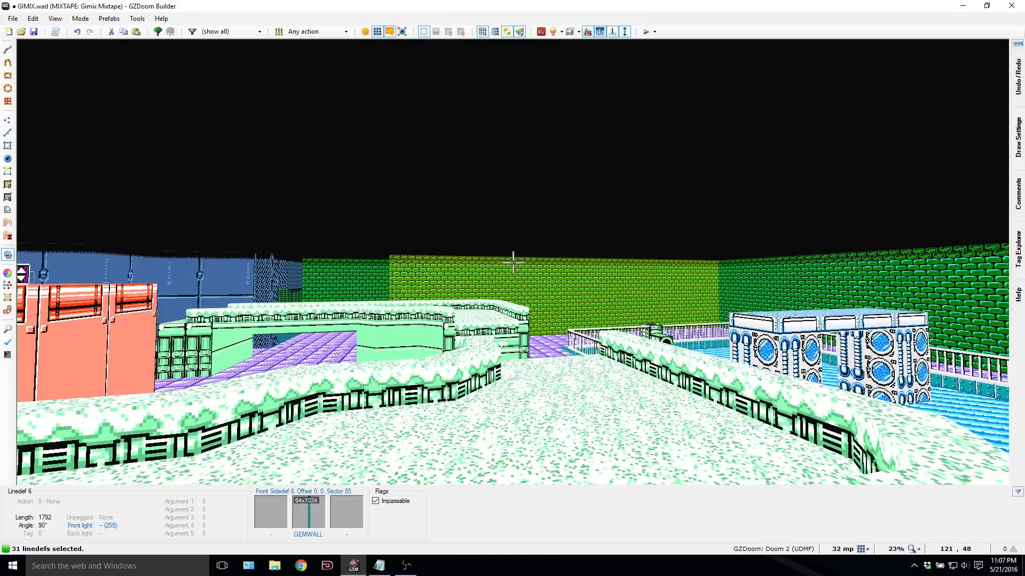
Step: Undo the GEMWALL replacement, check the outer walls in the 3D view, and return to the 2D map
{"action": "key", "text": "ctrl+z"}
{"action": "key", "text": "s"}
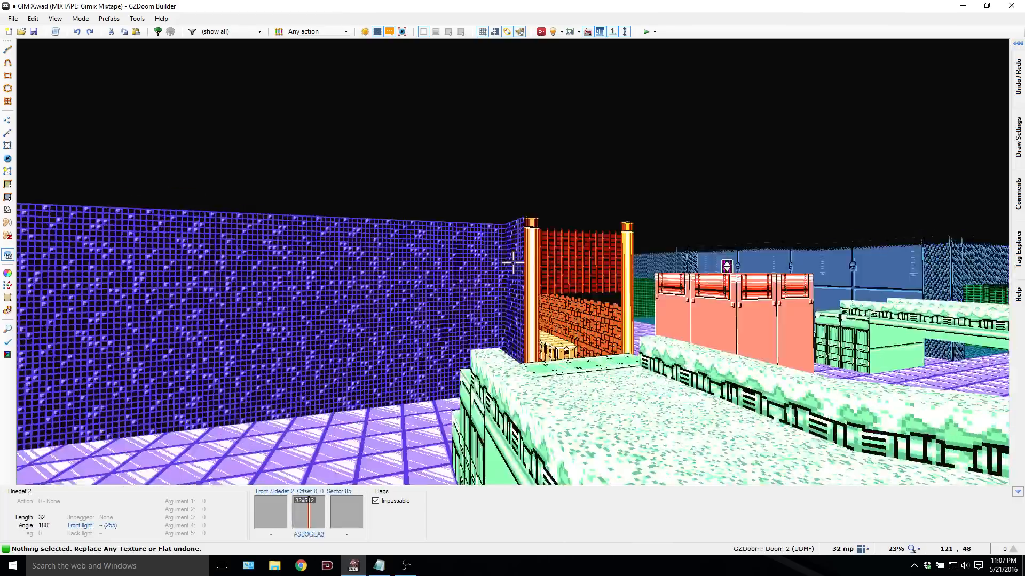
{"action": "key", "text": "s"}
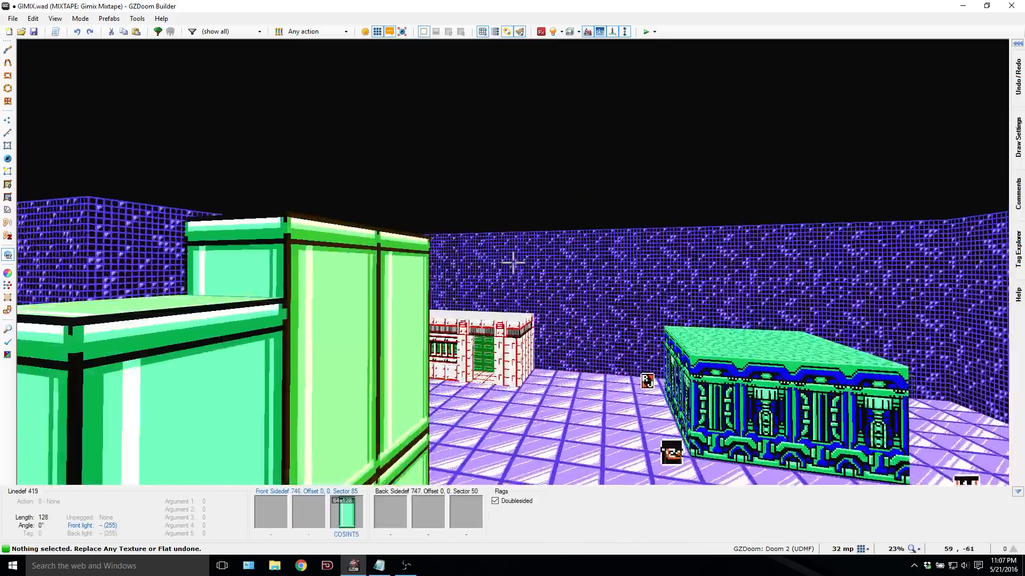
{"action": "key", "text": "q"}
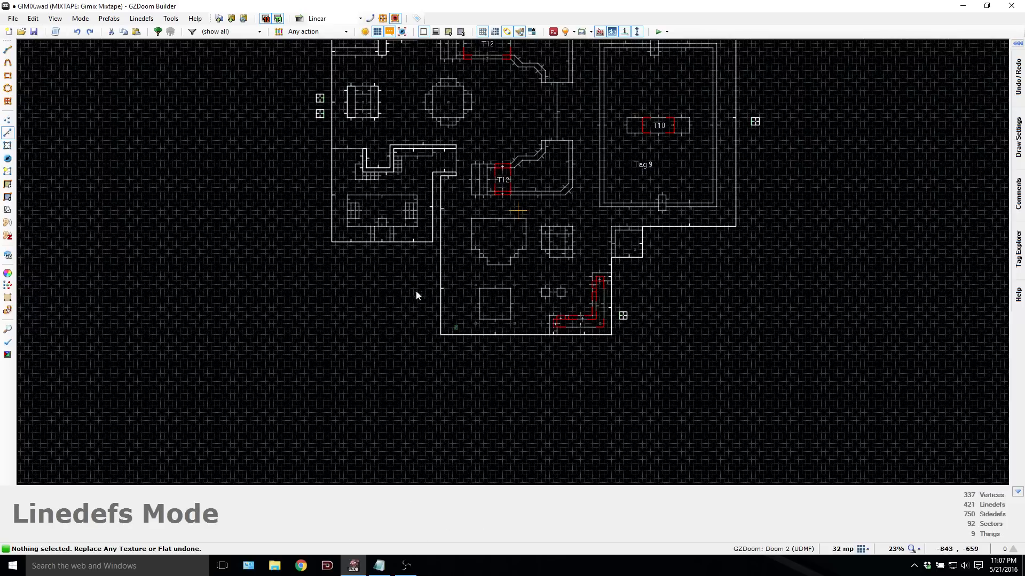
Step: Reopen Find and Replace and choose GRENWAL4 from the texture list as the replacement for ASBWALL1
{"action": "key", "text": "F3"}
{"action": "left_click", "coordinate": [141, 116]}
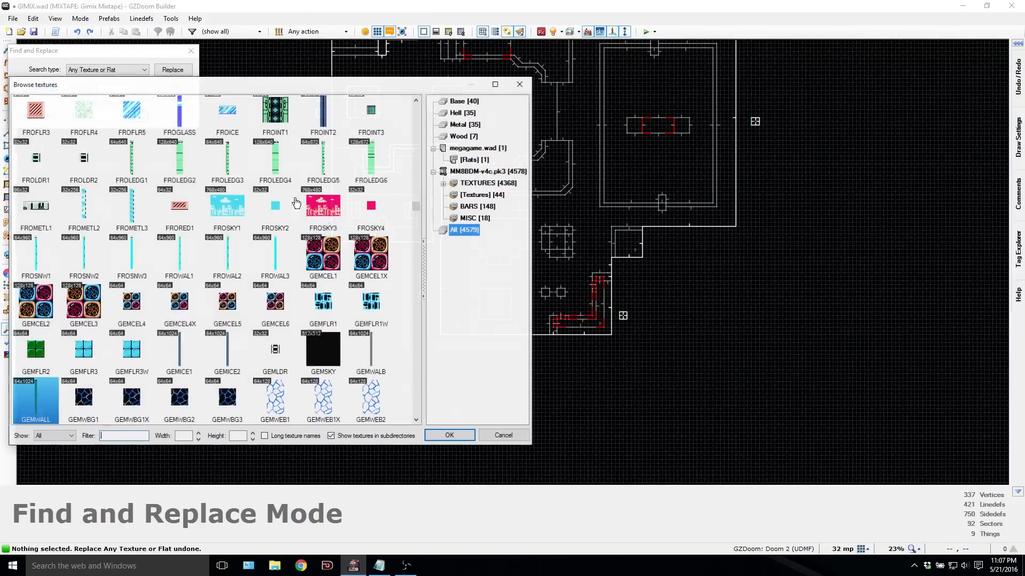
{"action": "scroll", "coordinate": [372, 298], "scroll_direction": "down", "scroll_amount": 5}
{"action": "scroll", "coordinate": [372, 299], "scroll_direction": "down", "scroll_amount": 3}
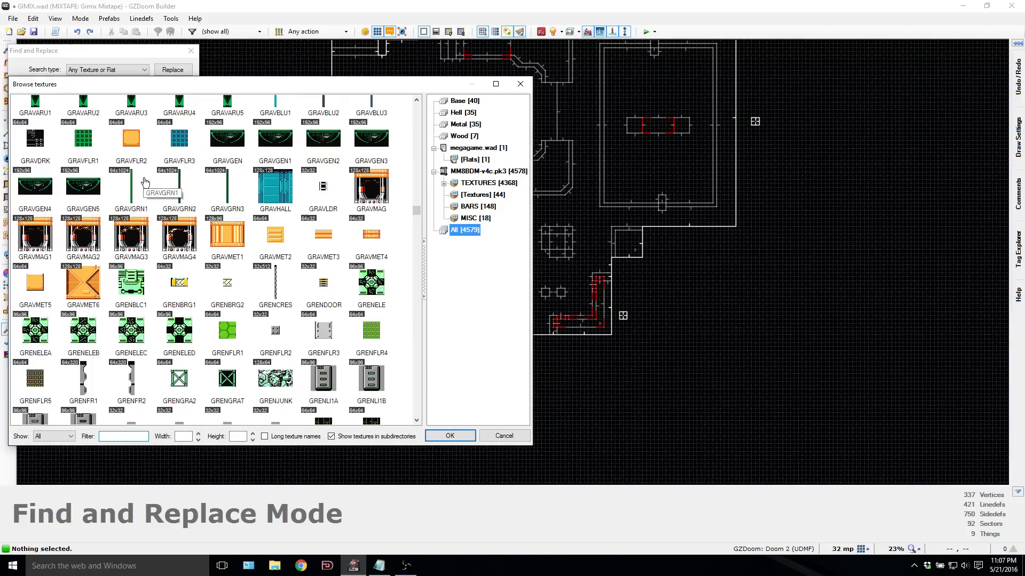
{"action": "scroll", "coordinate": [225, 310], "scroll_direction": "down", "scroll_amount": 3}
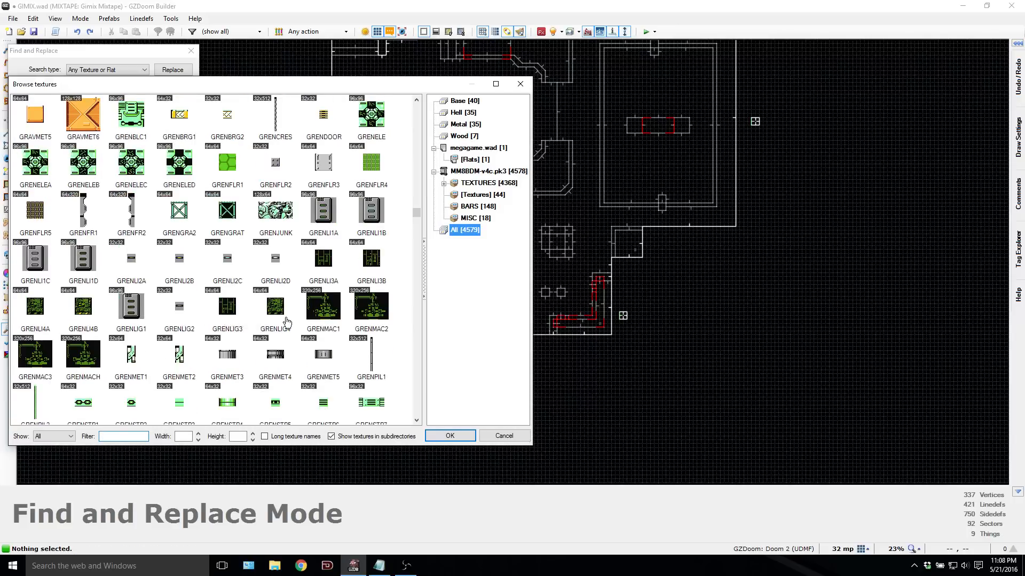
{"action": "scroll", "coordinate": [224, 311], "scroll_direction": "down", "scroll_amount": 2}
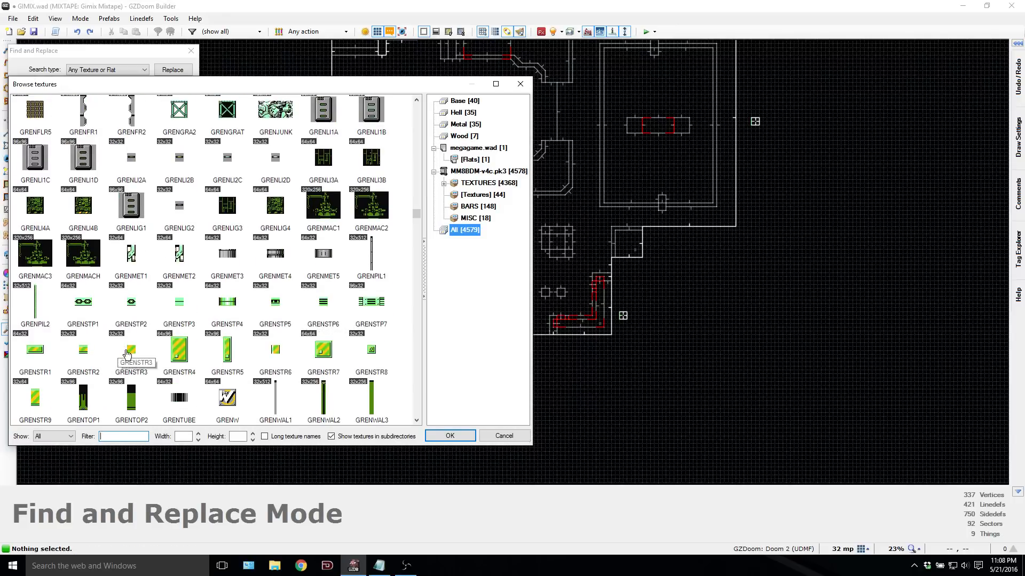
{"action": "scroll", "coordinate": [114, 352], "scroll_direction": "down", "scroll_amount": 2}
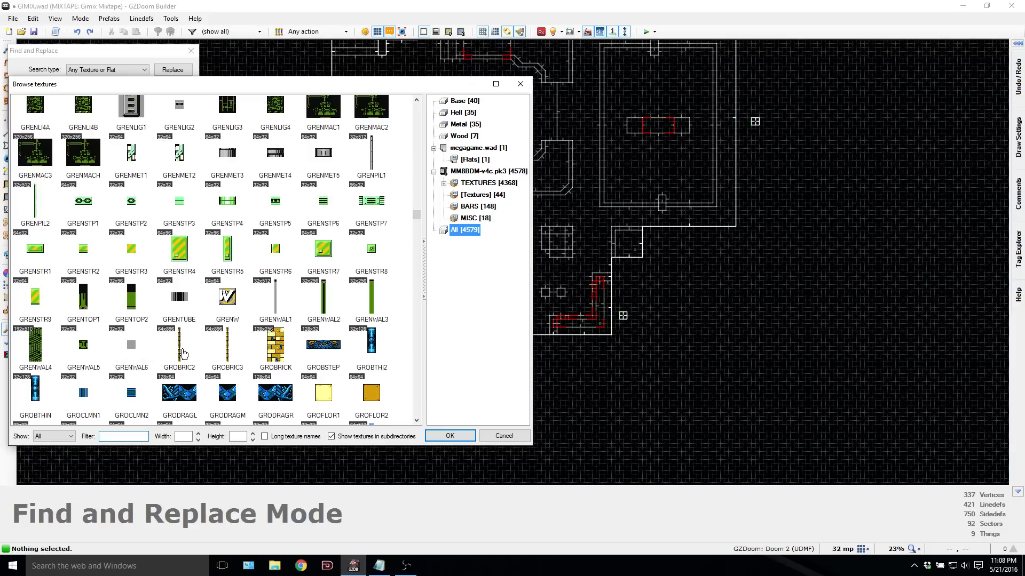
{"action": "left_click", "coordinate": [36, 344]}
{"action": "left_click", "coordinate": [450, 435]}
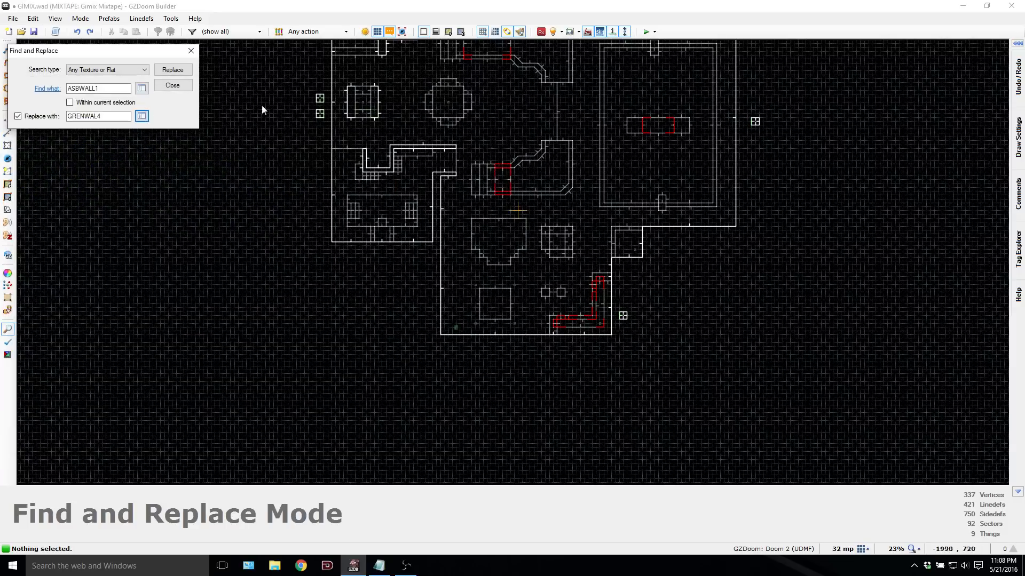
Step: Replace all ASBWALL1 textures with GRENWAL4, close Find and Replace, and check the walls in the 3D view
{"action": "left_click", "coordinate": [172, 69]}
{"action": "left_click", "coordinate": [186, 89]}
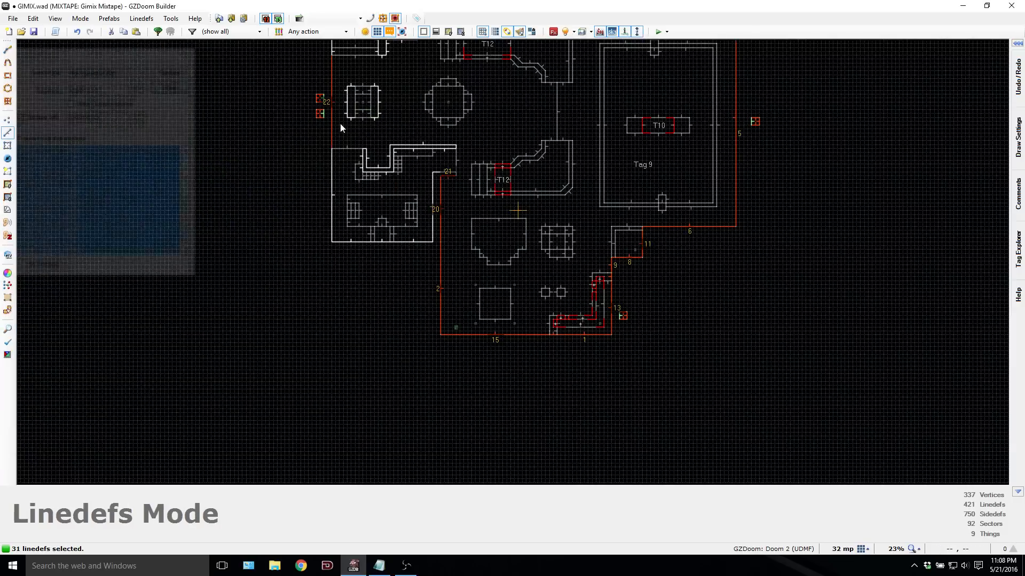
{"action": "key", "text": "q"}
{"action": "key", "text": "d"}
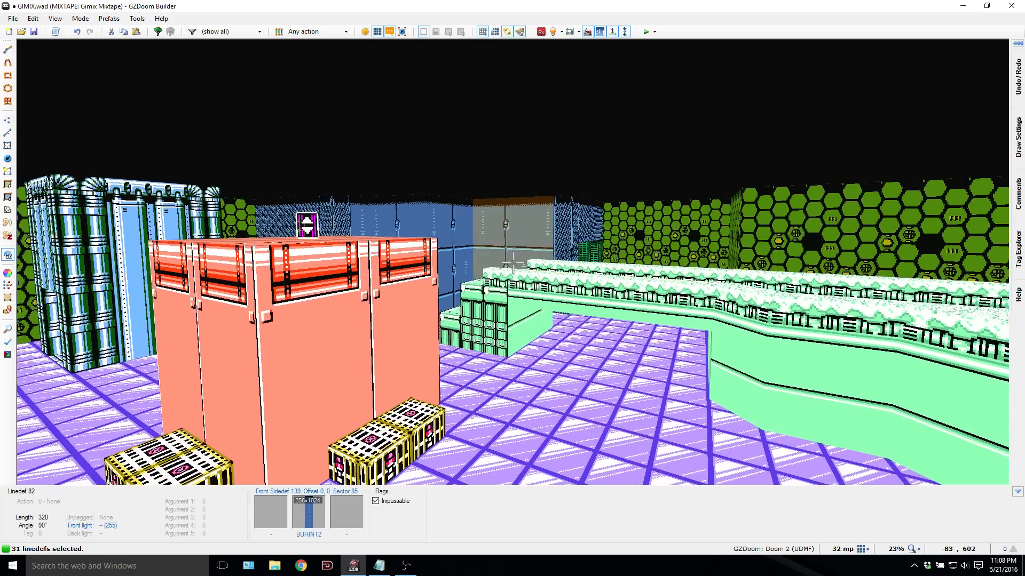
Step: Undo the GRENWAL4 replacement, return to the 2D map, and save the map
{"action": "key", "text": "ctrl+z"}
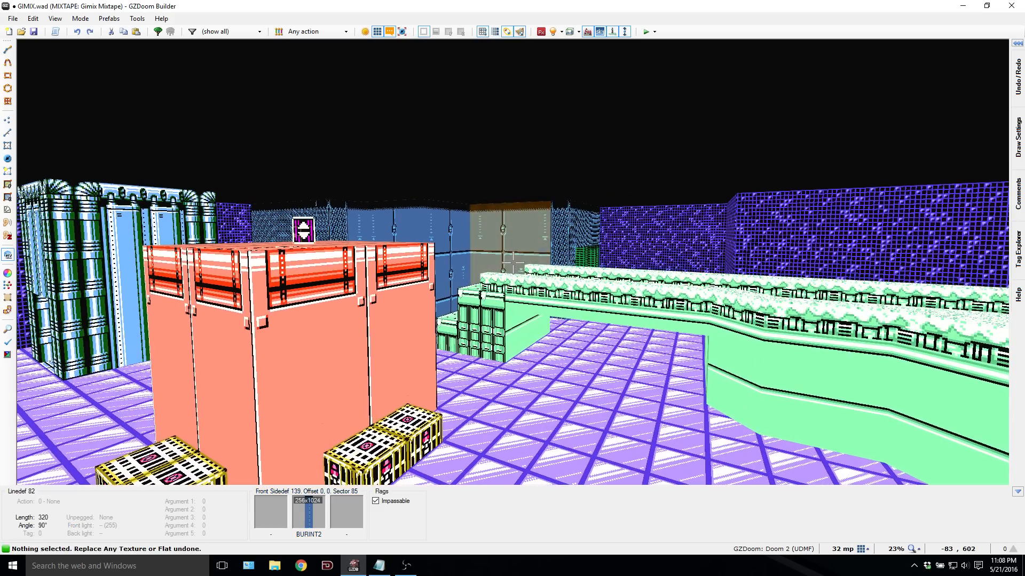
{"action": "key", "text": "q"}
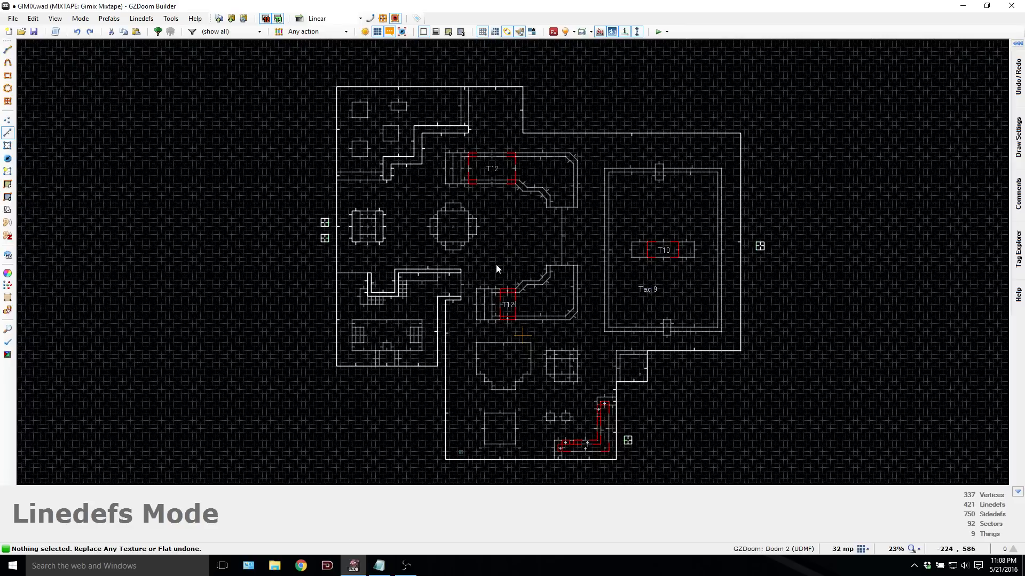
{"action": "key", "text": "ctrl+s"}
Step: Switch to Notepad to read the topic list in GZDB Gimmicks, Tips and Tricks.txt, and return to the map's lower area
{"action": "left_click", "coordinate": [390, 568]}
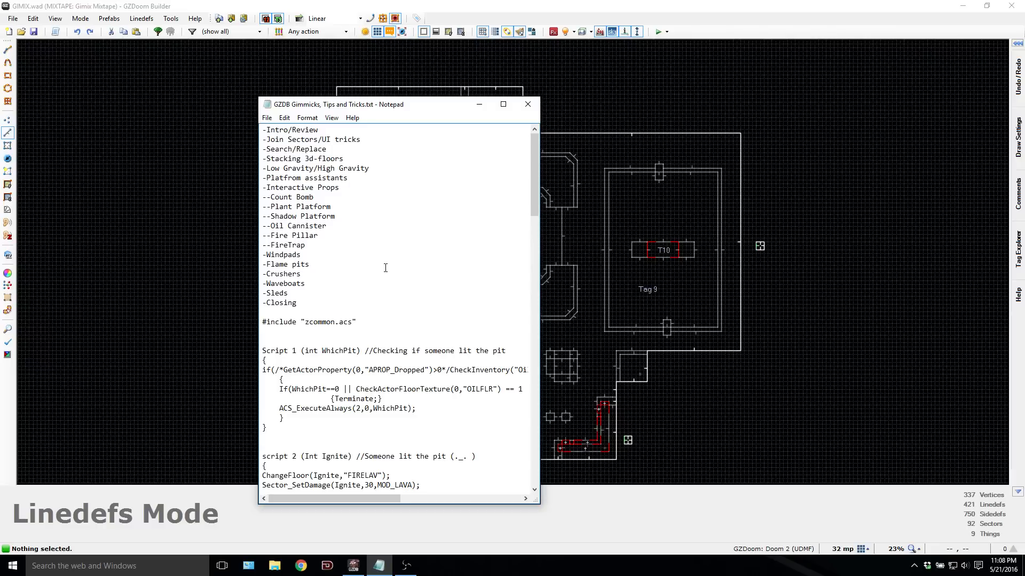
{"action": "left_click", "coordinate": [477, 105]}
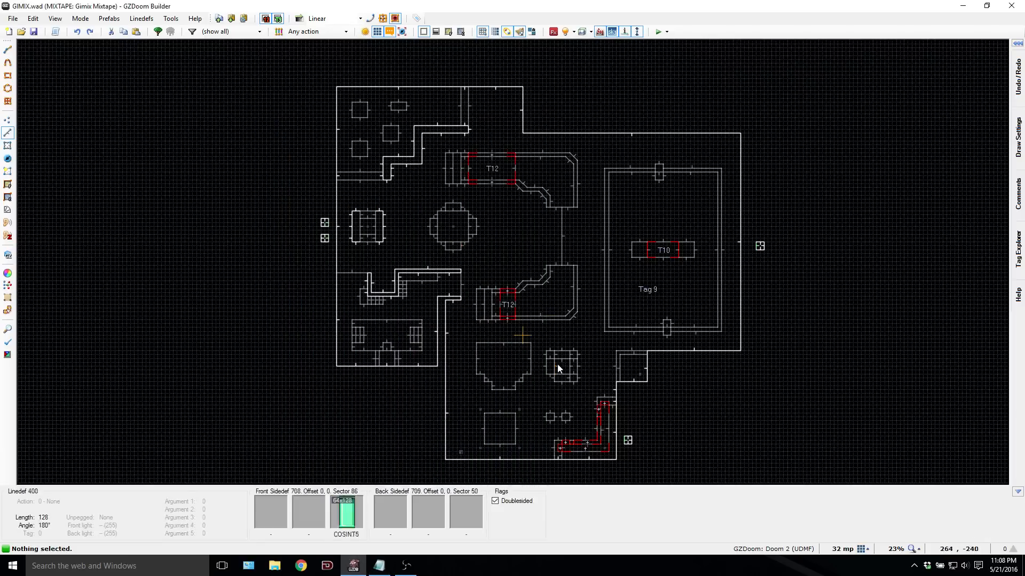
{"action": "scroll", "coordinate": [649, 417], "scroll_direction": "up", "scroll_amount": 1}
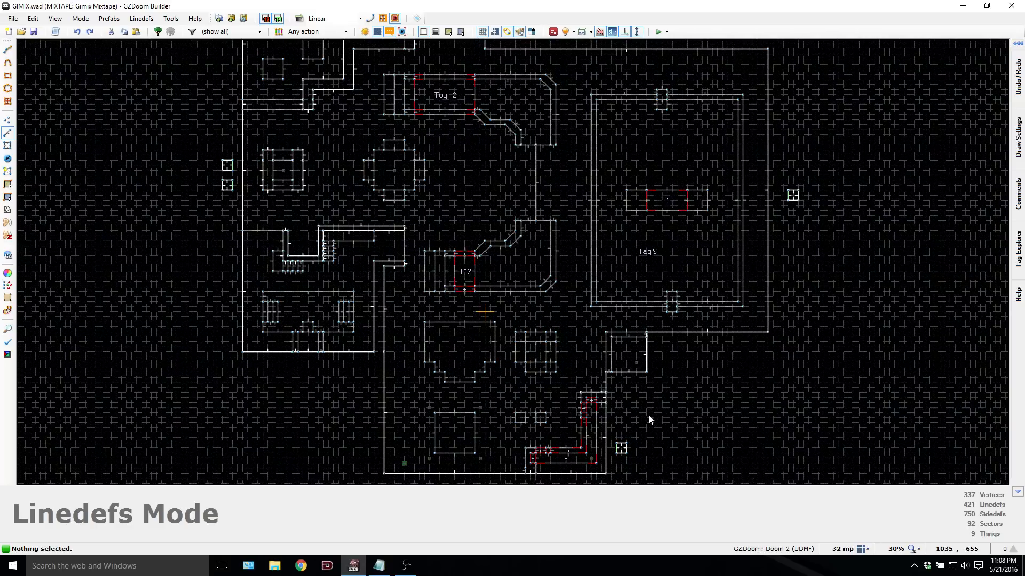
{"action": "scroll", "coordinate": [649, 415], "scroll_direction": "up", "scroll_amount": 3}
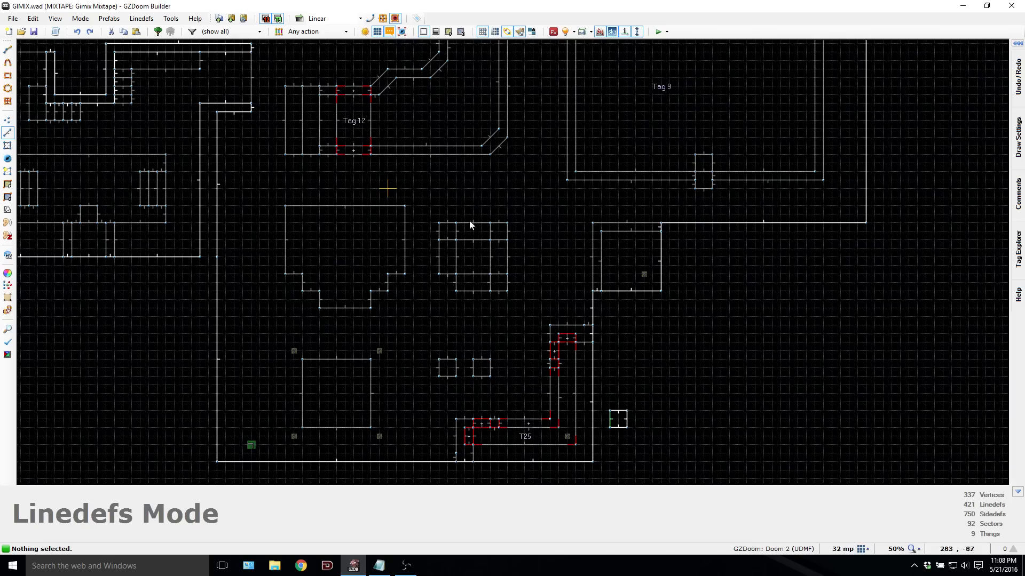
Step: Enter the 3D view and approach the low green floor sectors between the tall green blocks
{"action": "key", "text": "q"}
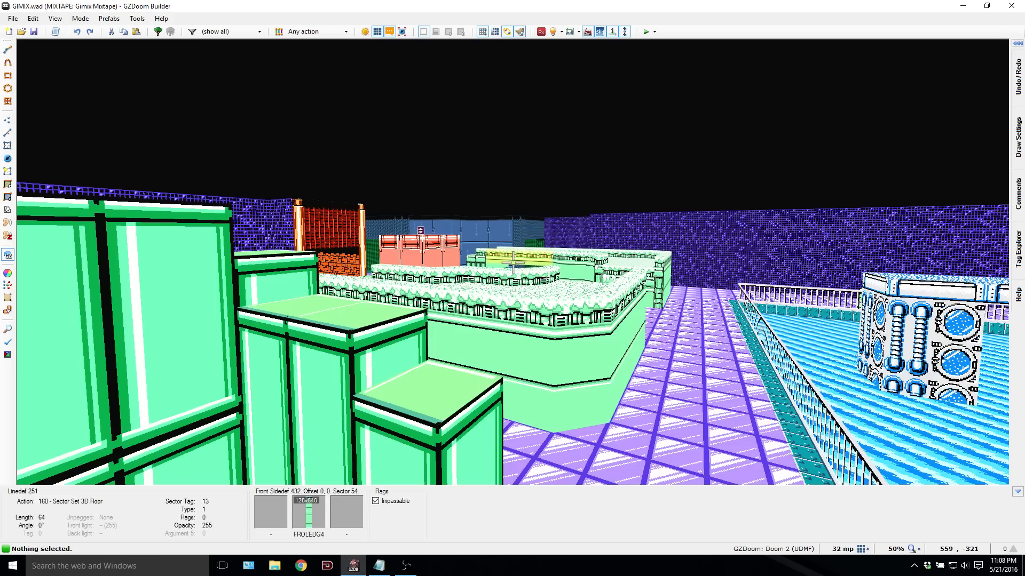
{"action": "key", "text": "e"}
{"action": "key", "text": "f"}
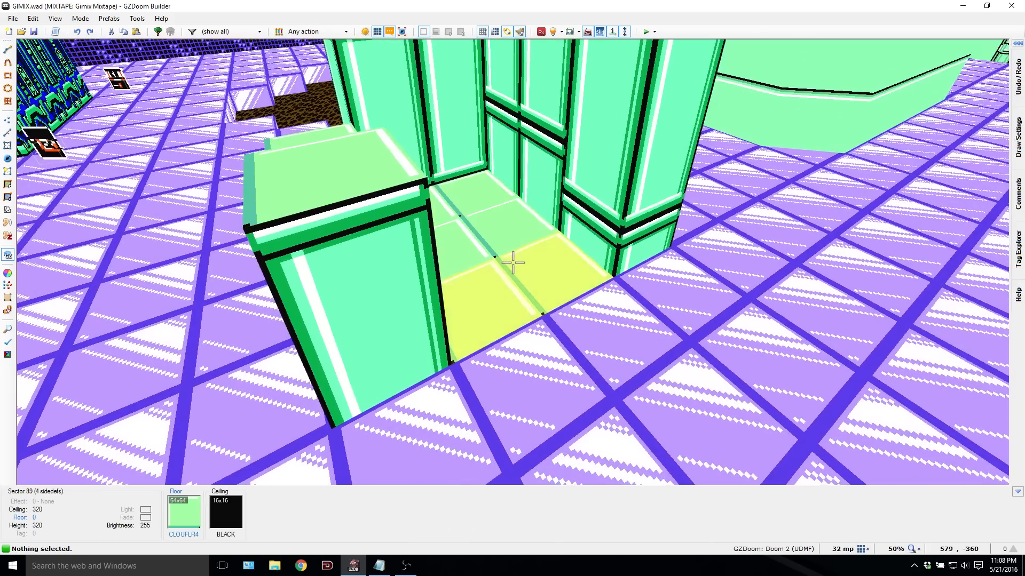
{"action": "left_click", "coordinate": [513, 263]}
{"action": "left_click", "coordinate": [513, 262]}
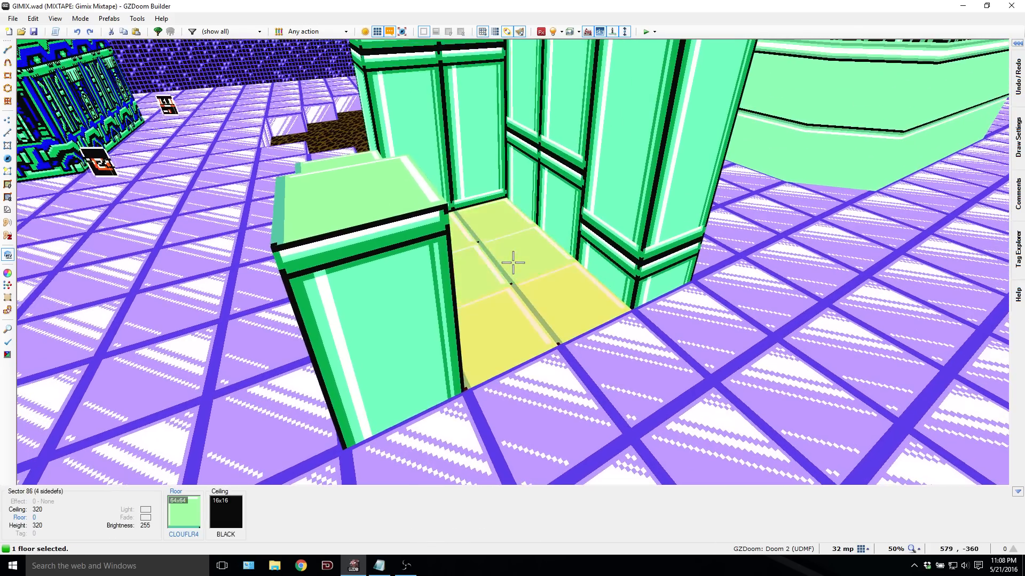
{"action": "right_click", "coordinate": [512, 262]}
{"action": "left_click", "coordinate": [410, 150]}
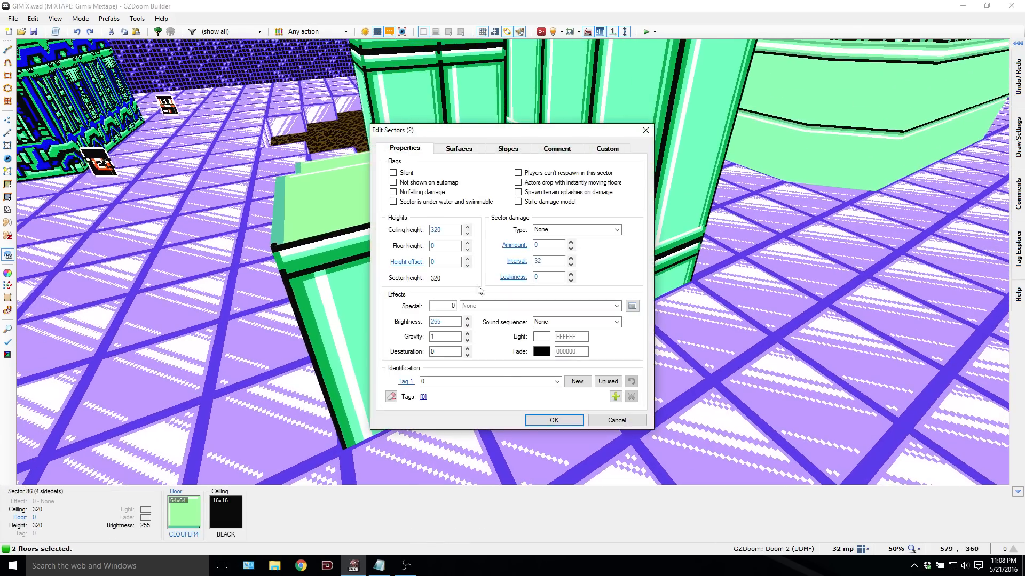
{"action": "left_click", "coordinate": [554, 420]}
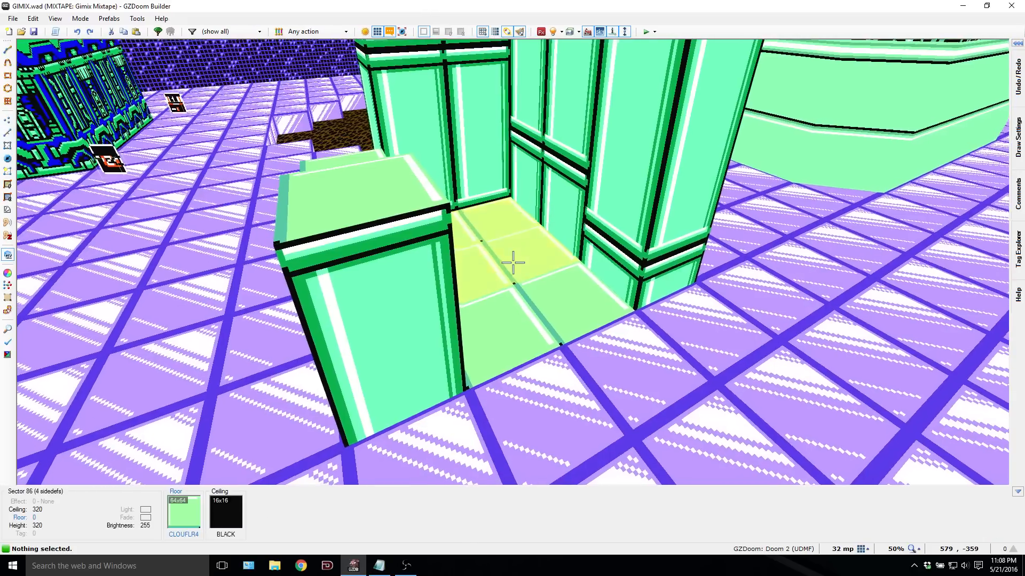
Step: Assign tag 31 to the rear low green floor sector and tag 32 to the front one
{"action": "right_click", "coordinate": [513, 262]}
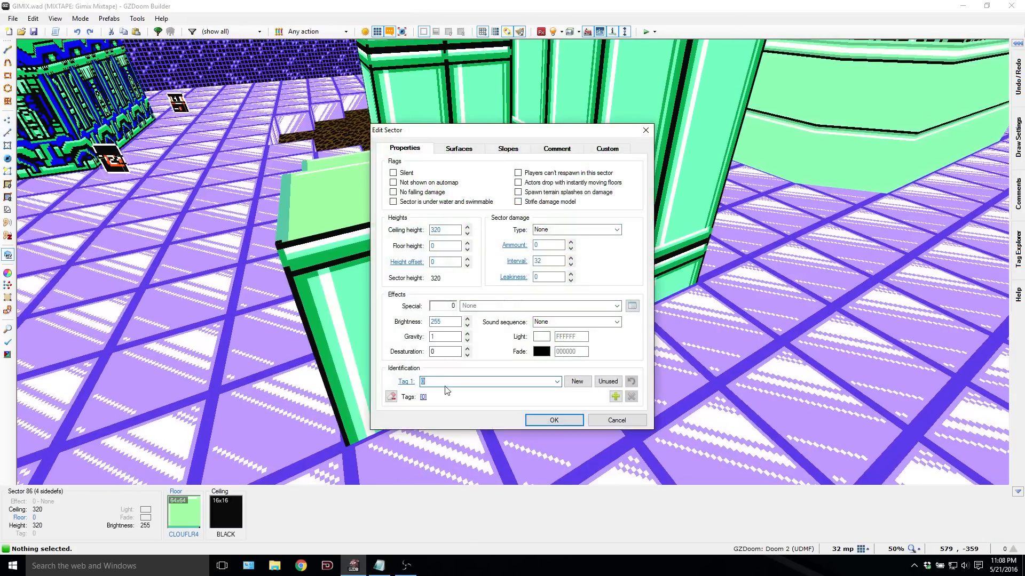
{"action": "type", "text": "31"}
{"action": "key", "text": "Return"}
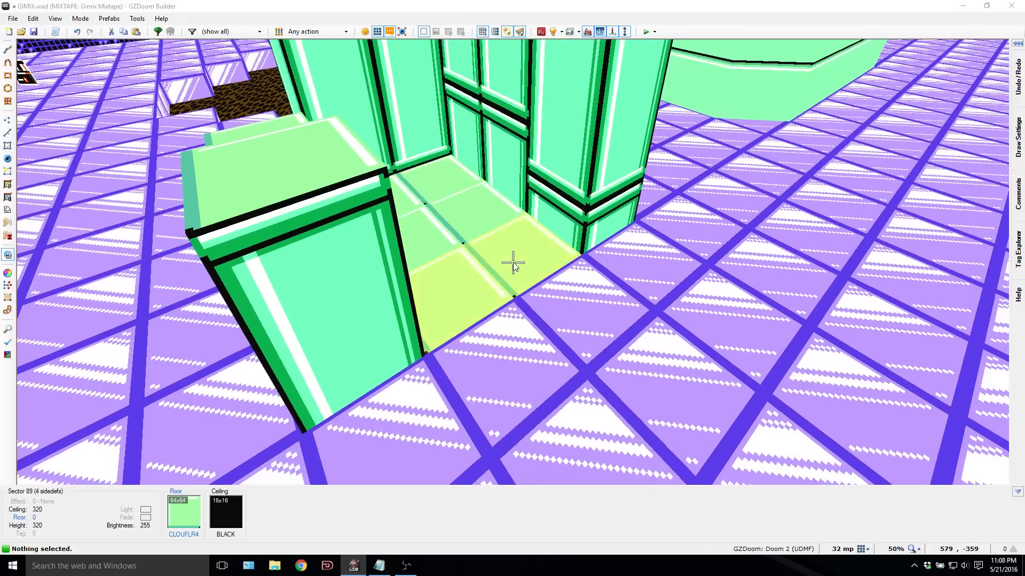
{"action": "right_click", "coordinate": [513, 263]}
{"action": "type", "text": "32"}
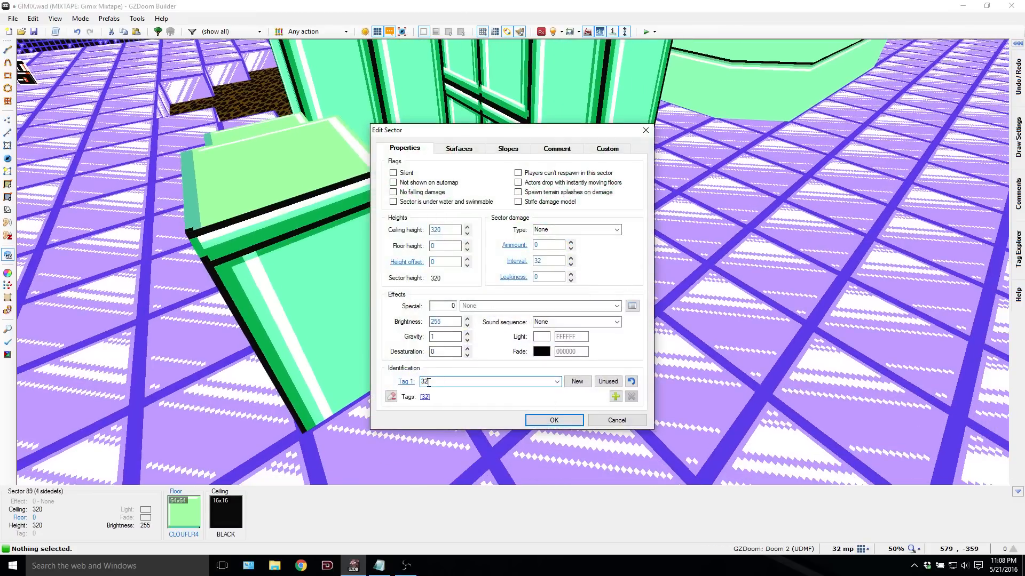
{"action": "key", "text": "Return"}
Step: Change the front low green floor sector's tag to 16 and return to the 2D map
{"action": "right_click", "coordinate": [513, 262]}
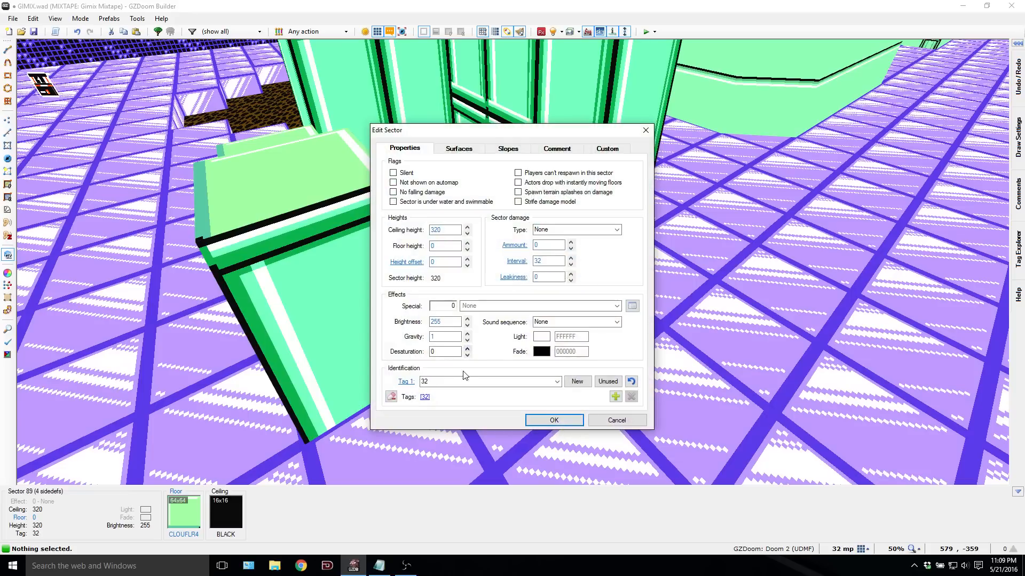
{"action": "type", "text": "156"}
{"action": "key", "text": "BackSpace"}
{"action": "key", "text": "BackSpace"}
{"action": "type", "text": "16"}
{"action": "key", "text": "Return"}
{"action": "key", "text": "q"}
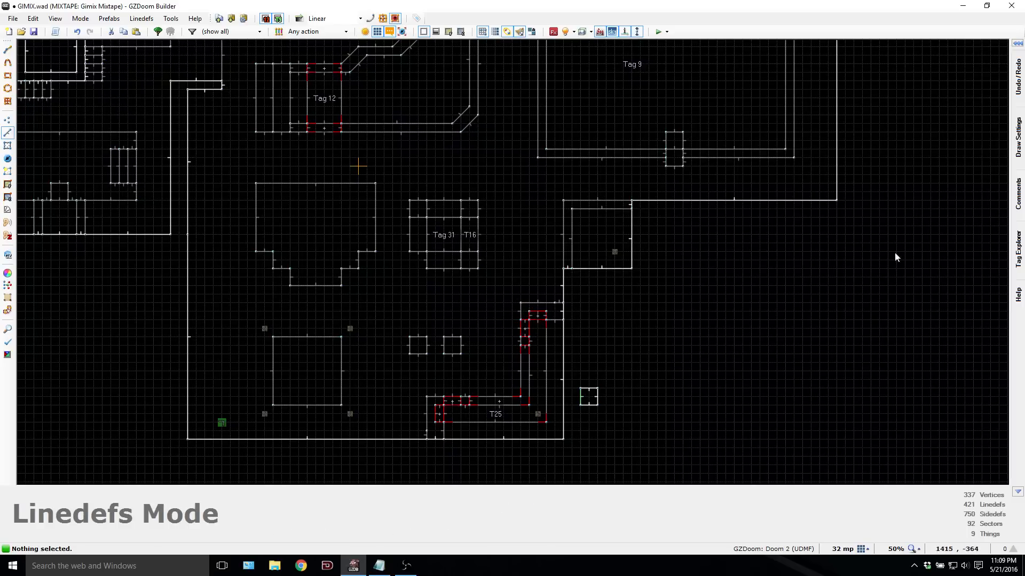
Step: Open the Tag Explorer and center the map view on sector 8 with tag 25
{"action": "mouse_move", "coordinate": [1023, 251]}
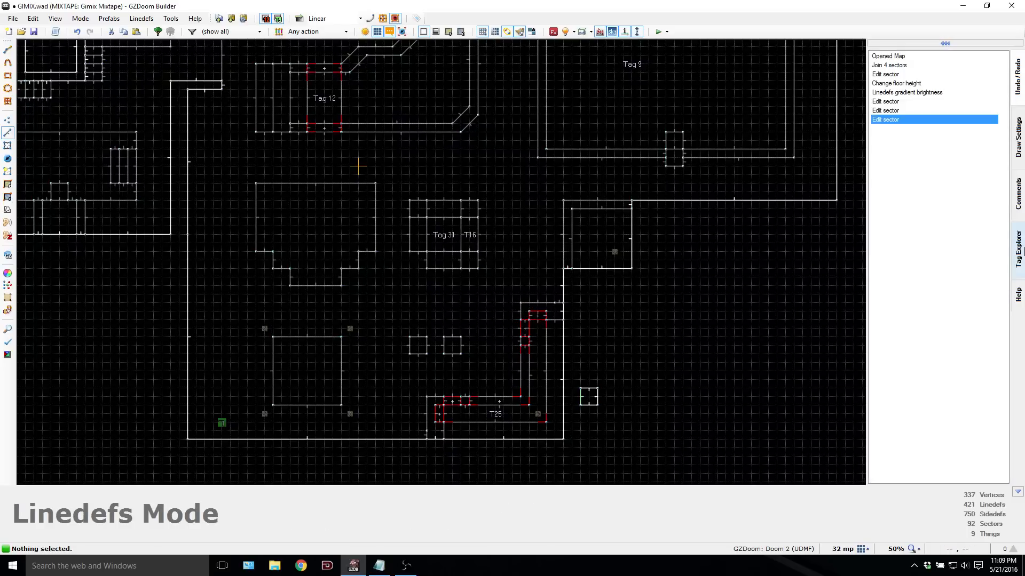
{"action": "left_click", "coordinate": [1020, 251]}
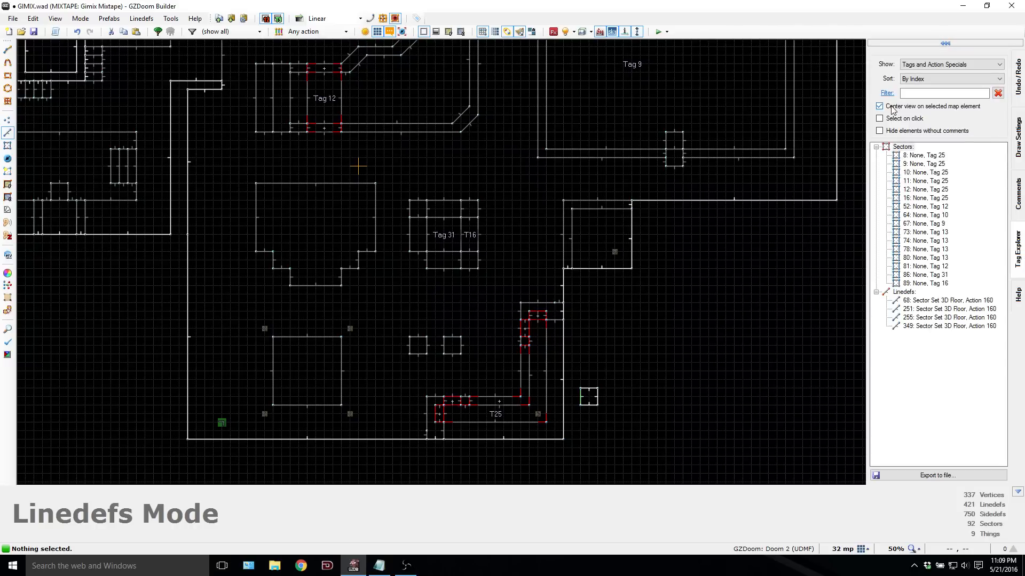
{"action": "left_click", "coordinate": [921, 155]}
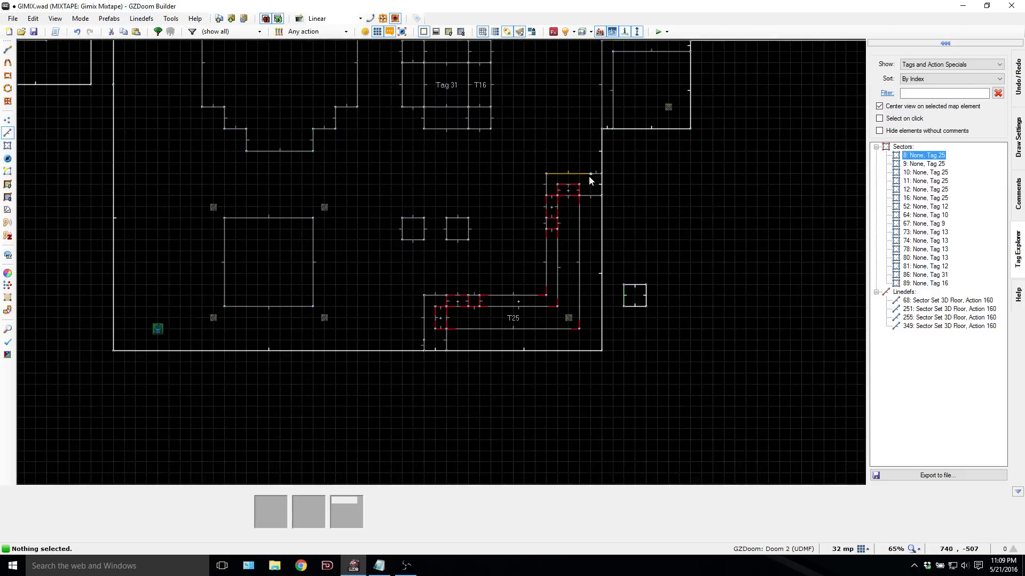
{"action": "mouse_move", "coordinate": [1023, 167]}
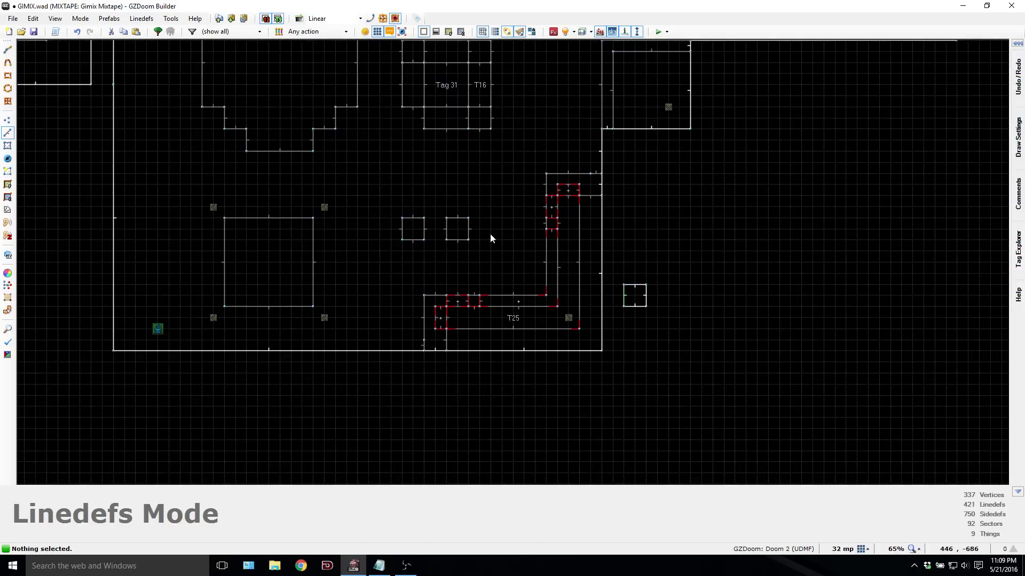
Step: Switch to Sectors mode, enable Select on click in the Tag Explorer, and select sectors 52, 12 and 16 in turn
{"action": "key", "text": "s"}
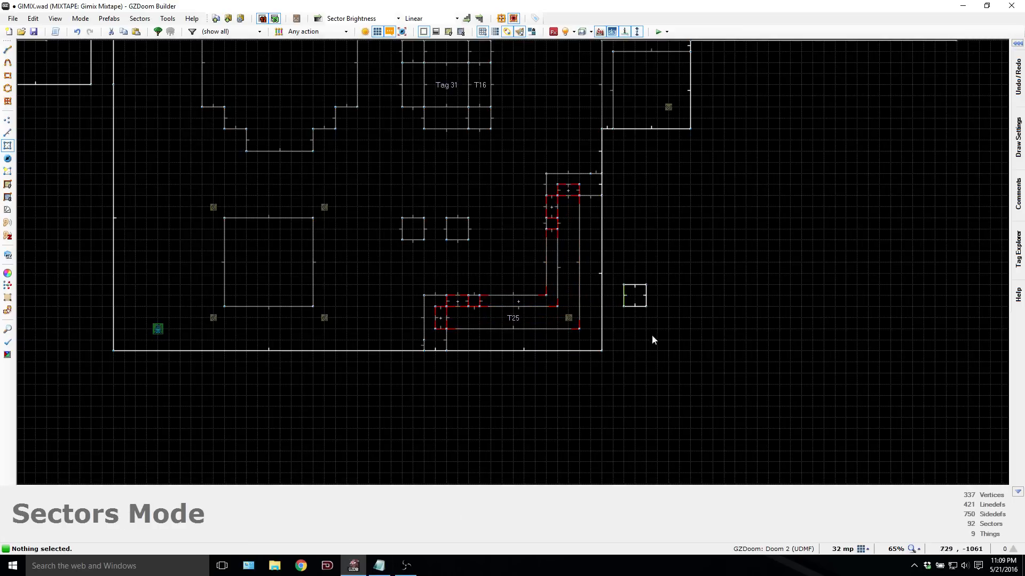
{"action": "mouse_move", "coordinate": [1015, 293]}
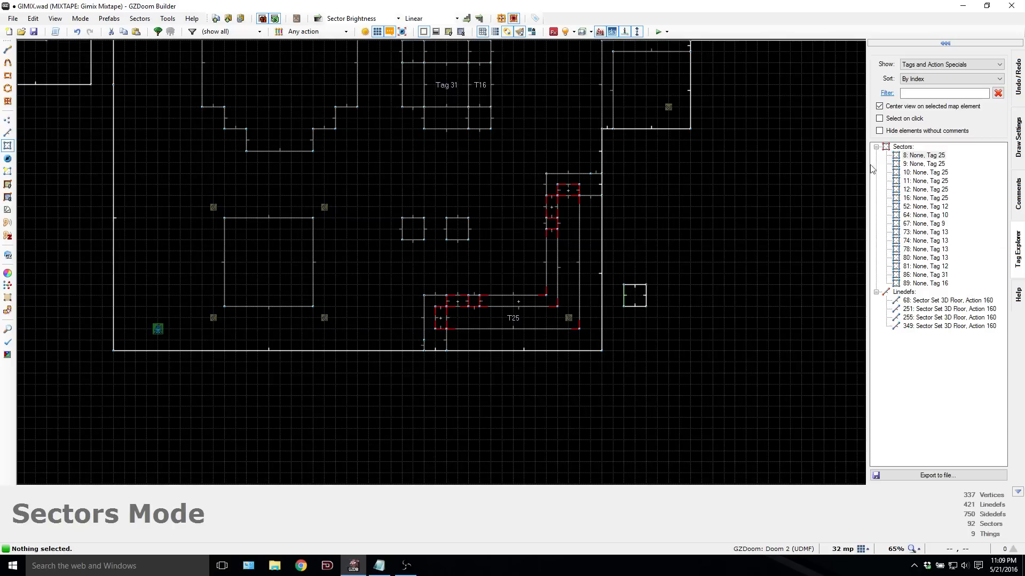
{"action": "left_click", "coordinate": [919, 207]}
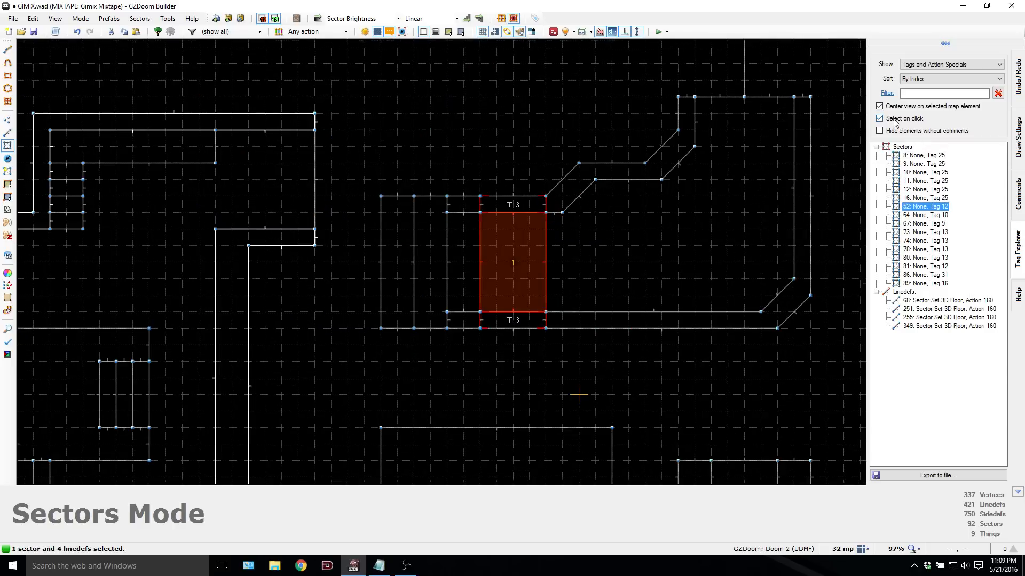
{"action": "left_click", "coordinate": [918, 198]}
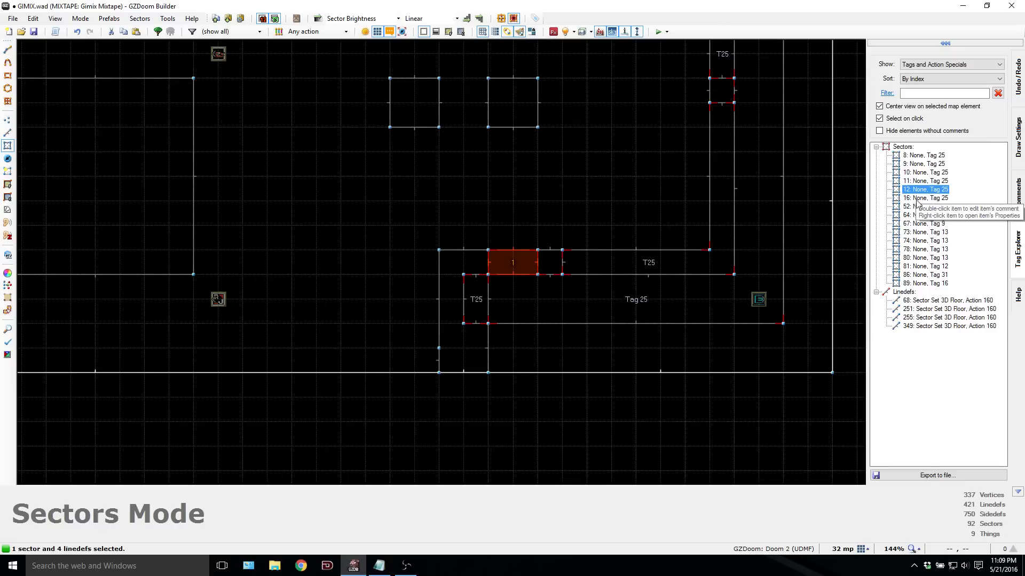
{"action": "left_click", "coordinate": [918, 205]}
{"action": "left_click", "coordinate": [918, 198]}
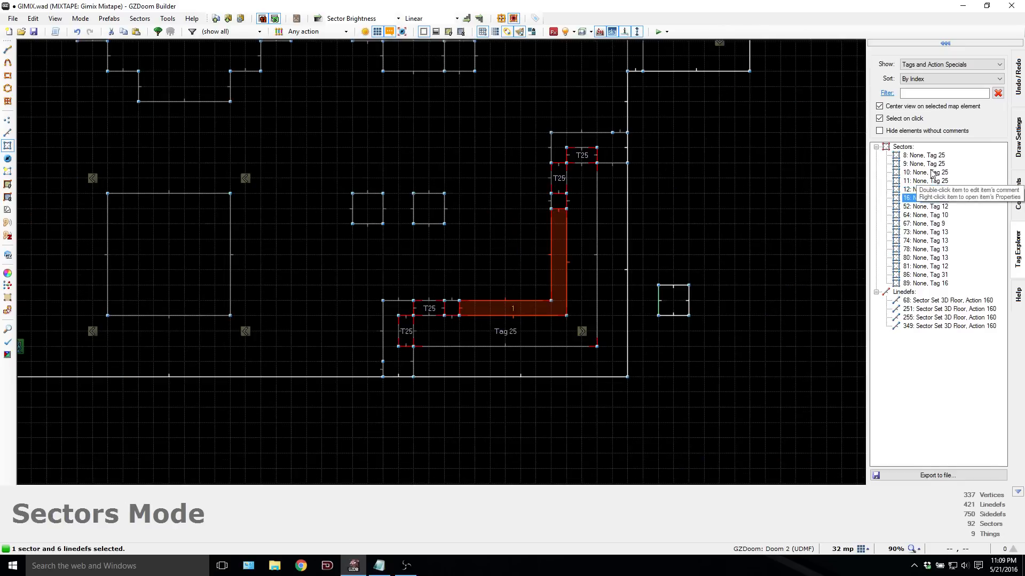
Step: Select the tag 25 sectors 10, 12 and 16 one after another from the Tag Explorer to locate them on the map
{"action": "left_click", "coordinate": [933, 172]}
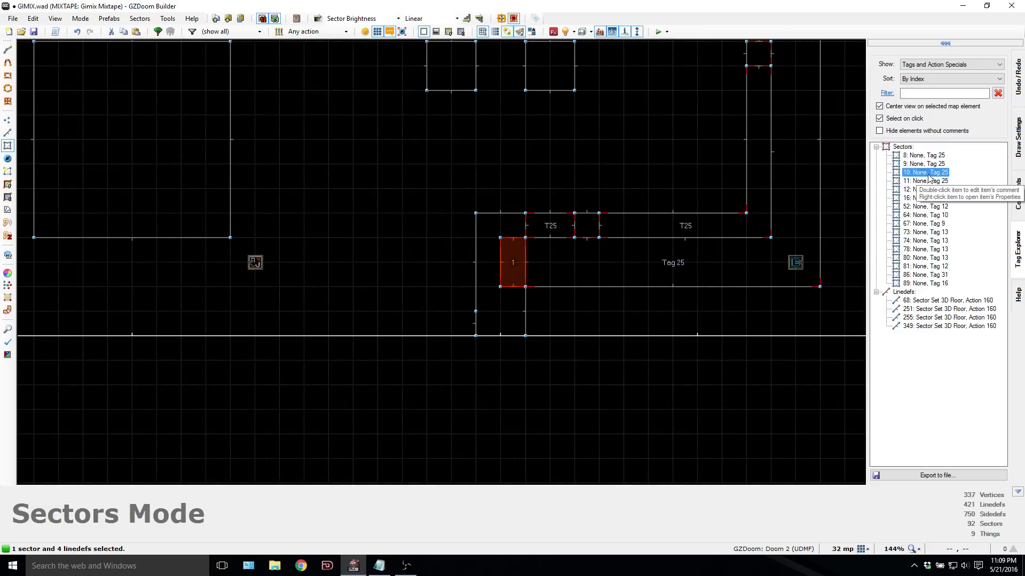
{"action": "left_click", "coordinate": [929, 190]}
{"action": "left_click", "coordinate": [931, 197]}
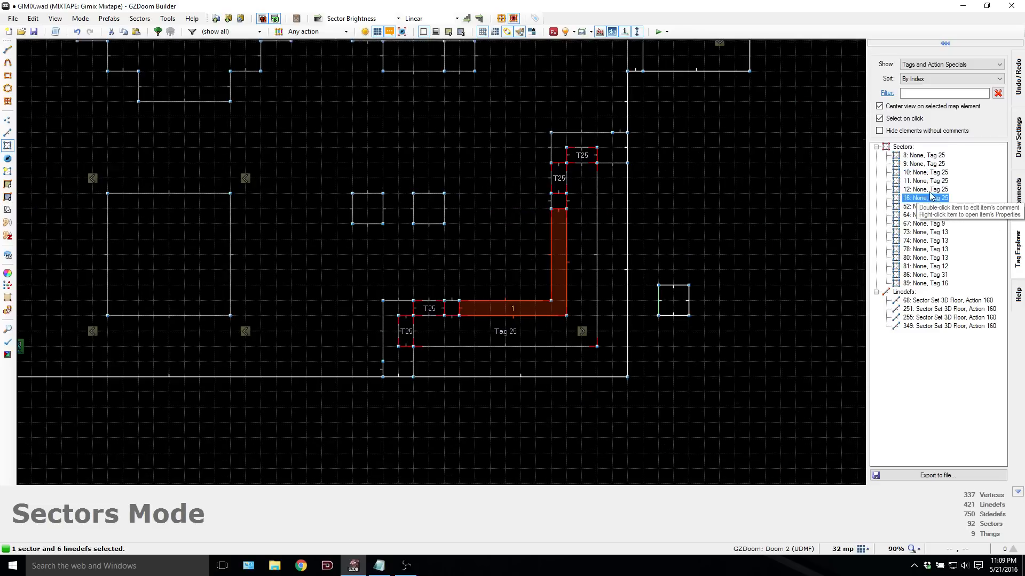
{"action": "left_click", "coordinate": [929, 190]}
{"action": "left_click", "coordinate": [925, 172]}
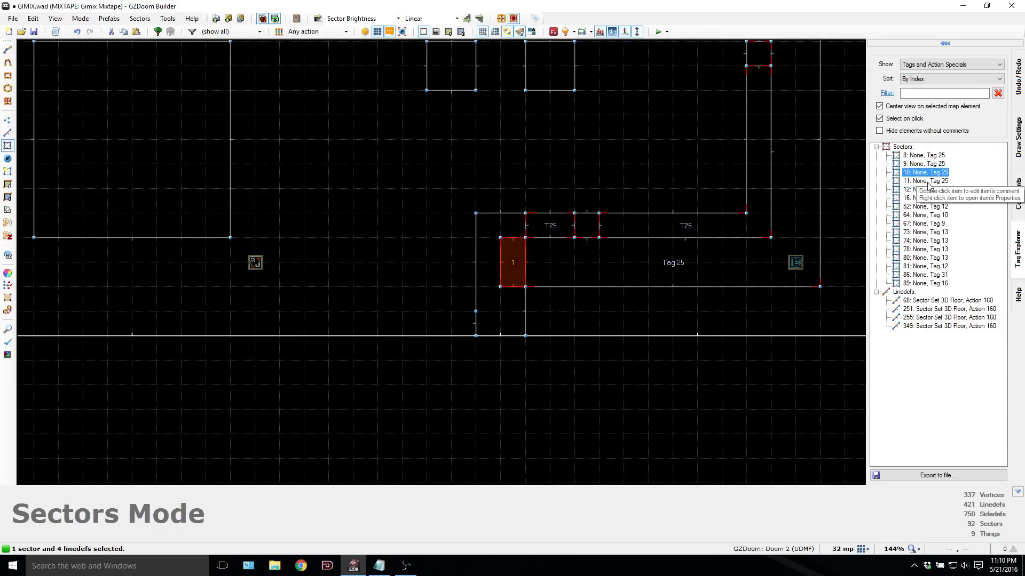
Step: Disable Select on click in the Tag Explorer, center the view on sector 8, and clear the sector selection
{"action": "left_click", "coordinate": [894, 118]}
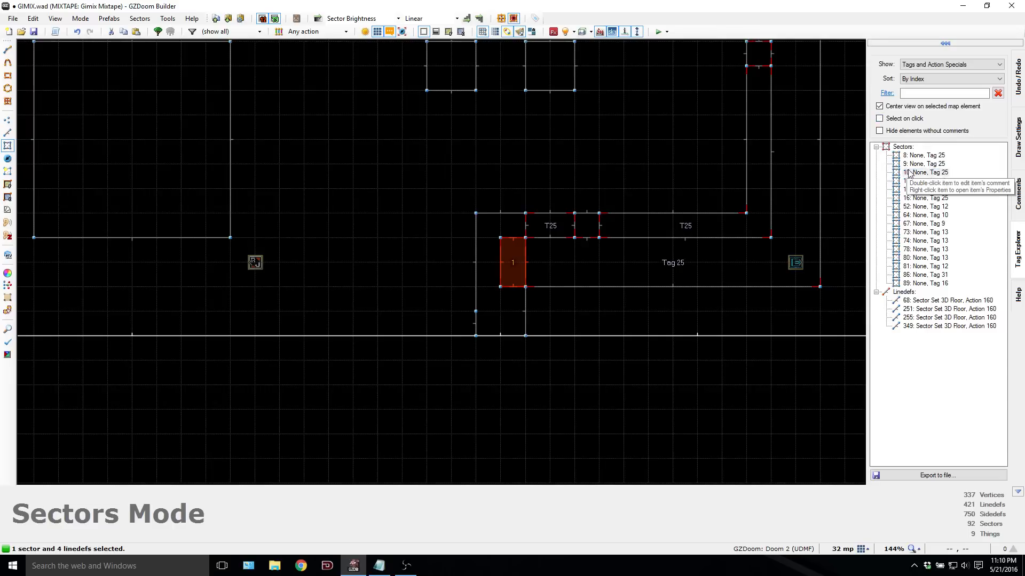
{"action": "left_click", "coordinate": [912, 156]}
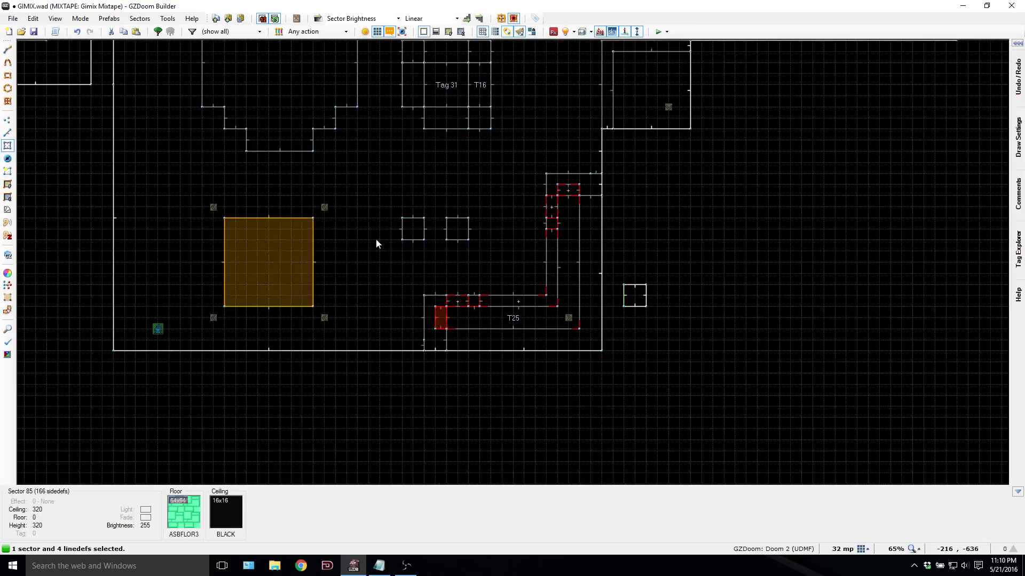
{"action": "key", "text": "c"}
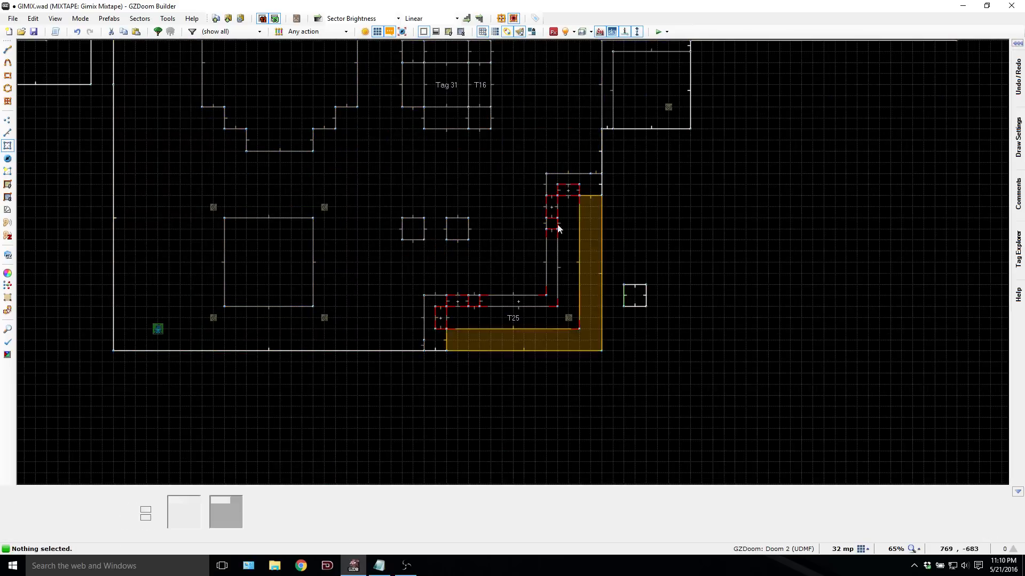
Step: In Vertices mode, draw a 64 by 64 square sector outside the east wall, north of the existing small square
{"action": "left_click", "coordinate": [7, 120]}
{"action": "scroll", "coordinate": [640, 198], "scroll_direction": "up", "scroll_amount": 3}
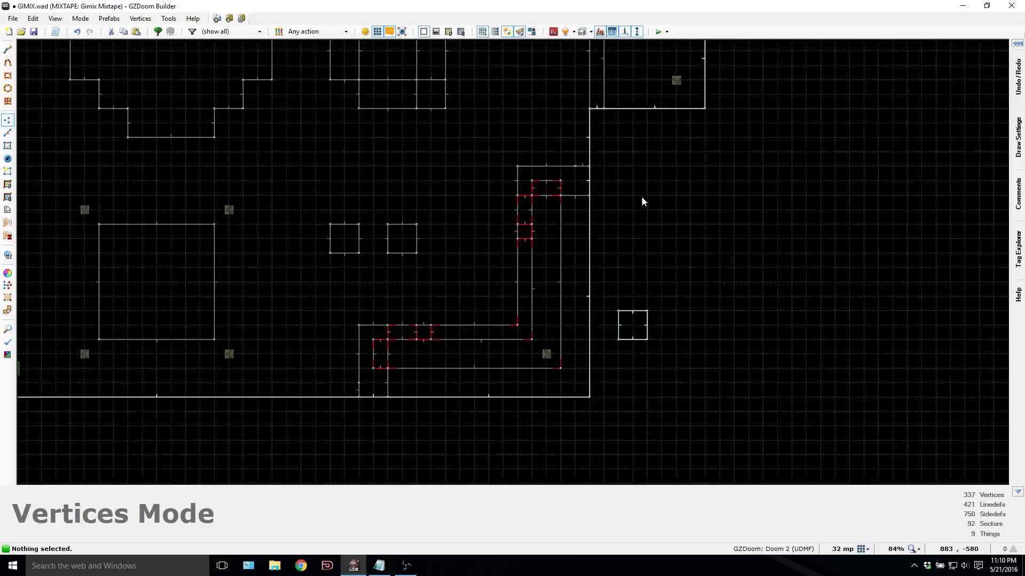
{"action": "key", "text": "space"}
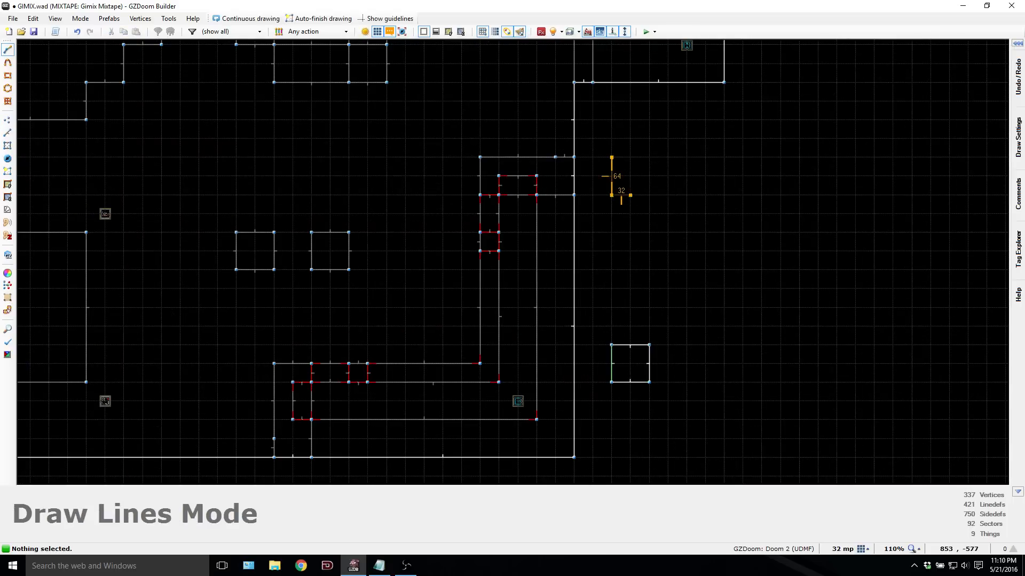
{"action": "left_click", "coordinate": [650, 195]}
{"action": "left_click", "coordinate": [649, 157]}
{"action": "left_click", "coordinate": [611, 158]}
{"action": "scroll", "coordinate": [619, 187], "scroll_direction": "down", "scroll_amount": 1}
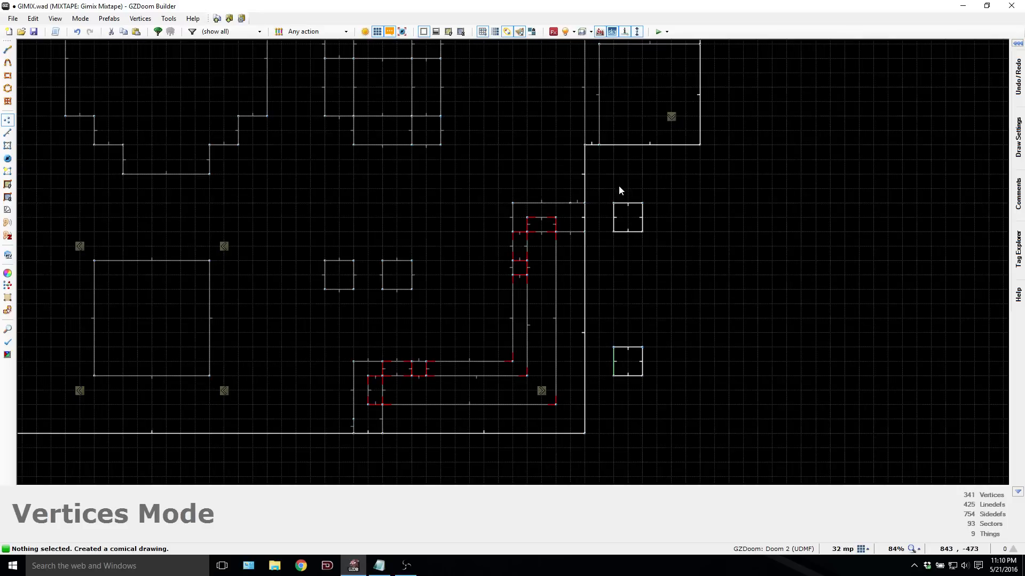
Step: Draw a second 64 by 64 square sector outside the east wall, between the two small squares
{"action": "key", "text": "space"}
{"action": "left_click", "coordinate": [613, 260]}
{"action": "left_click", "coordinate": [614, 290]}
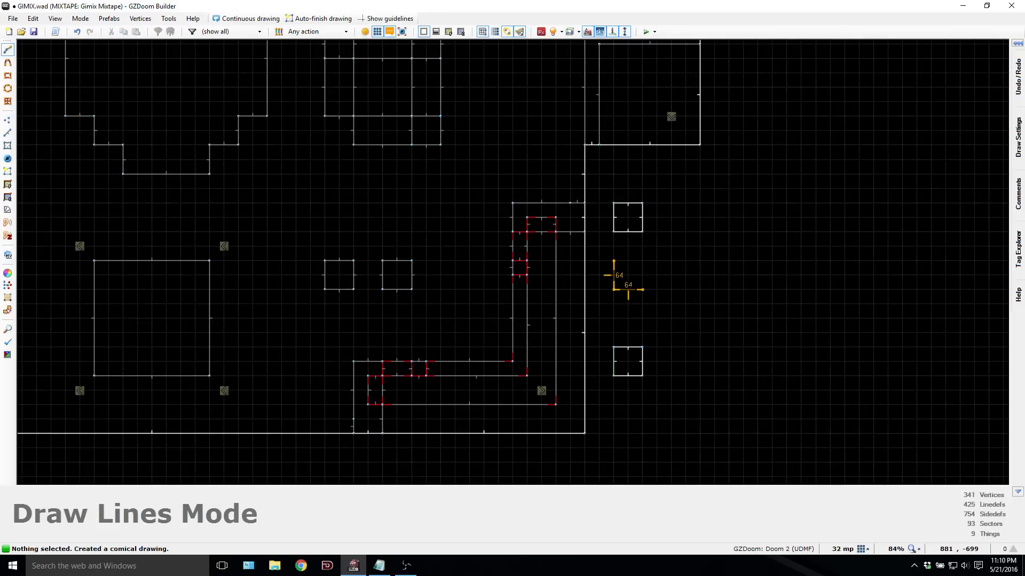
{"action": "left_click", "coordinate": [643, 290]}
{"action": "left_click", "coordinate": [643, 261]}
{"action": "left_click", "coordinate": [614, 260]}
{"action": "scroll", "coordinate": [609, 341], "scroll_direction": "down", "scroll_amount": 2}
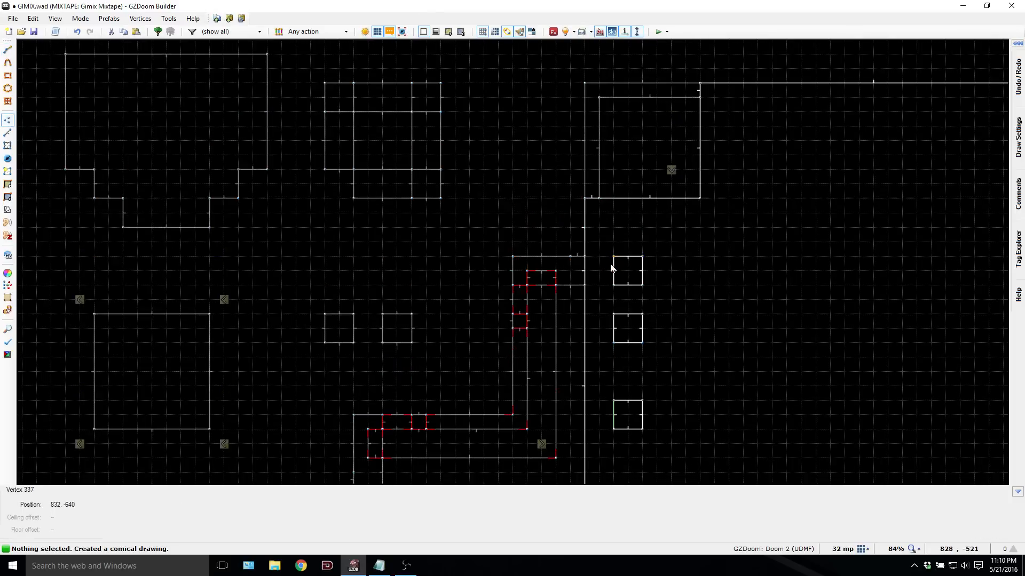
Step: In Sectors mode, set the northernmost small square outside the east wall to a ceiling height of 128 and floor height of 96
{"action": "left_click", "coordinate": [8, 145]}
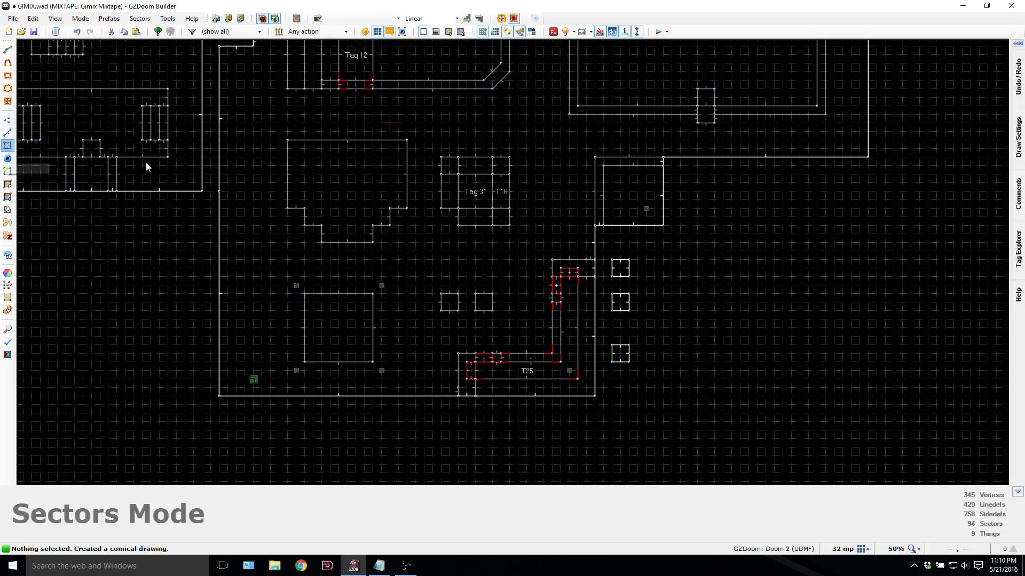
{"action": "right_click", "coordinate": [619, 269]}
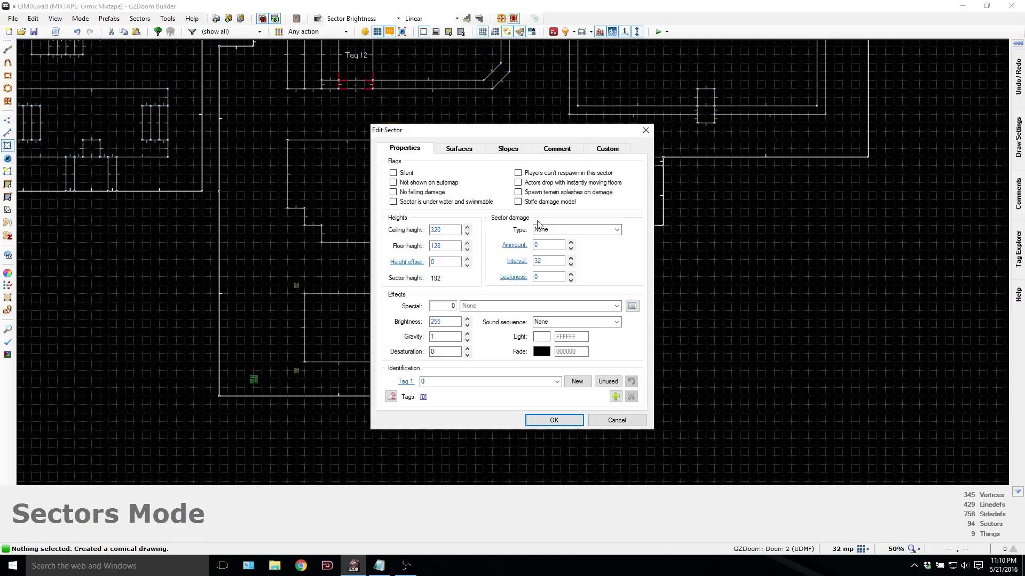
{"action": "left_click", "coordinate": [645, 131]}
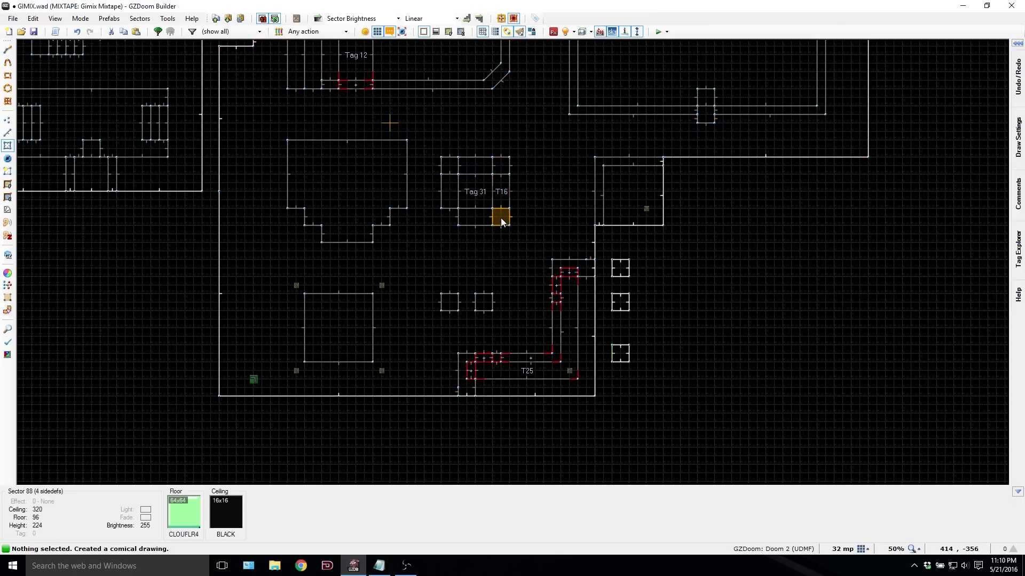
{"action": "right_click", "coordinate": [619, 267]}
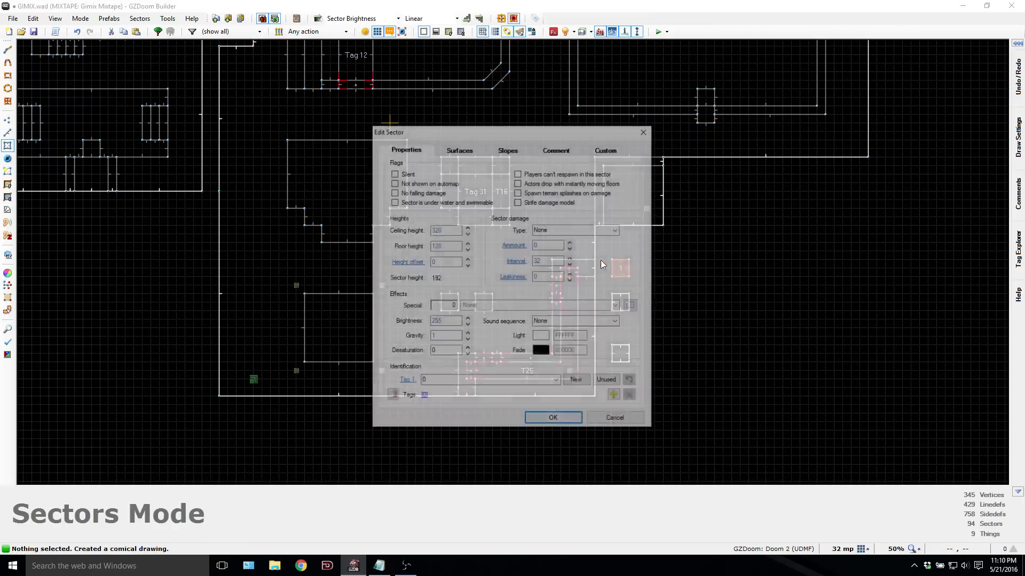
{"action": "double_click", "coordinate": [454, 230]}
{"action": "type", "text": "128"}
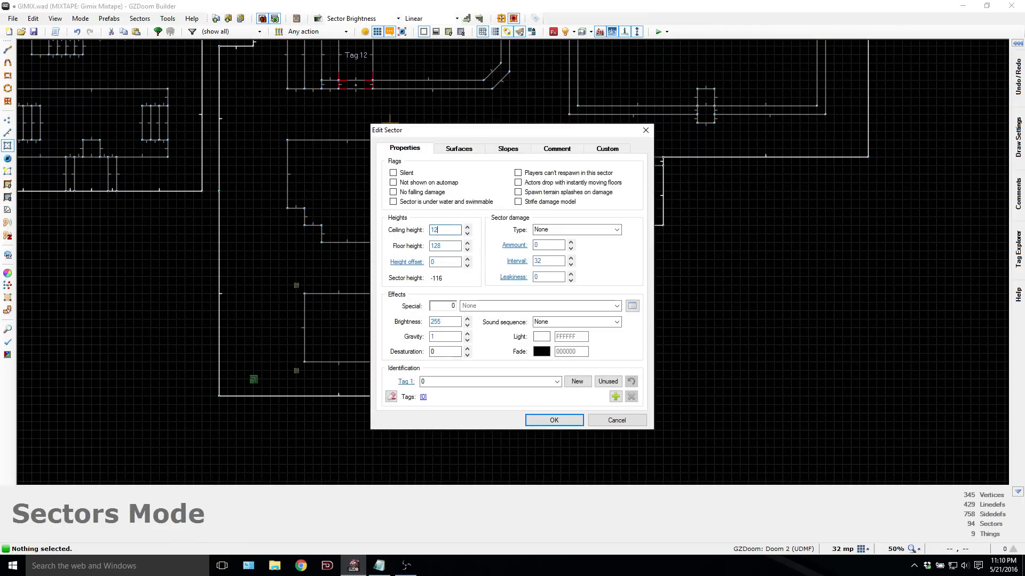
{"action": "left_click", "coordinate": [467, 249]}
{"action": "left_click", "coordinate": [467, 249]}
{"action": "left_click", "coordinate": [554, 420]}
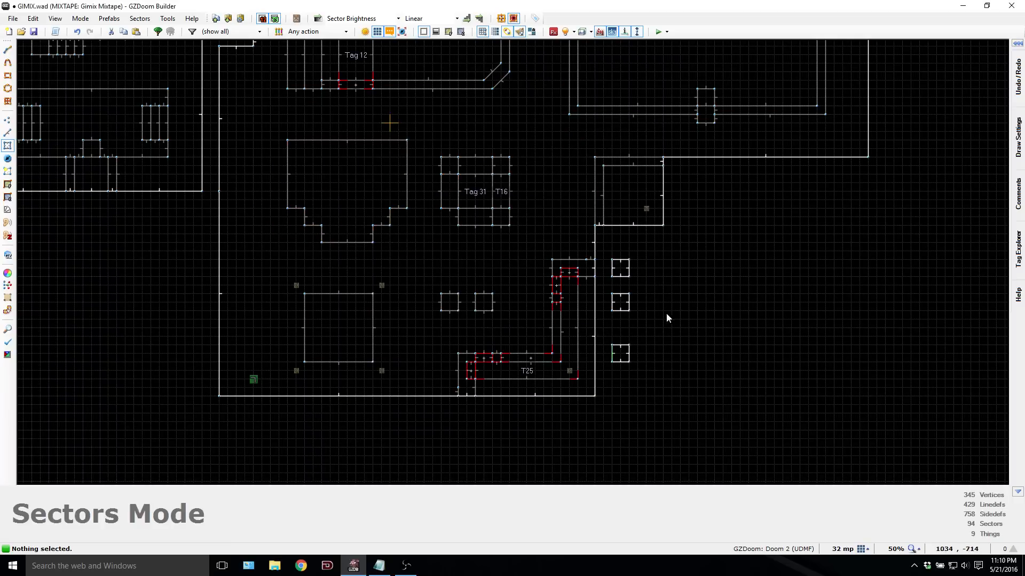
Step: Set the middle small square's ceiling height to 256 and raise its floor to leave a sector height of 32
{"action": "right_click", "coordinate": [629, 305]}
{"action": "double_click", "coordinate": [446, 230]}
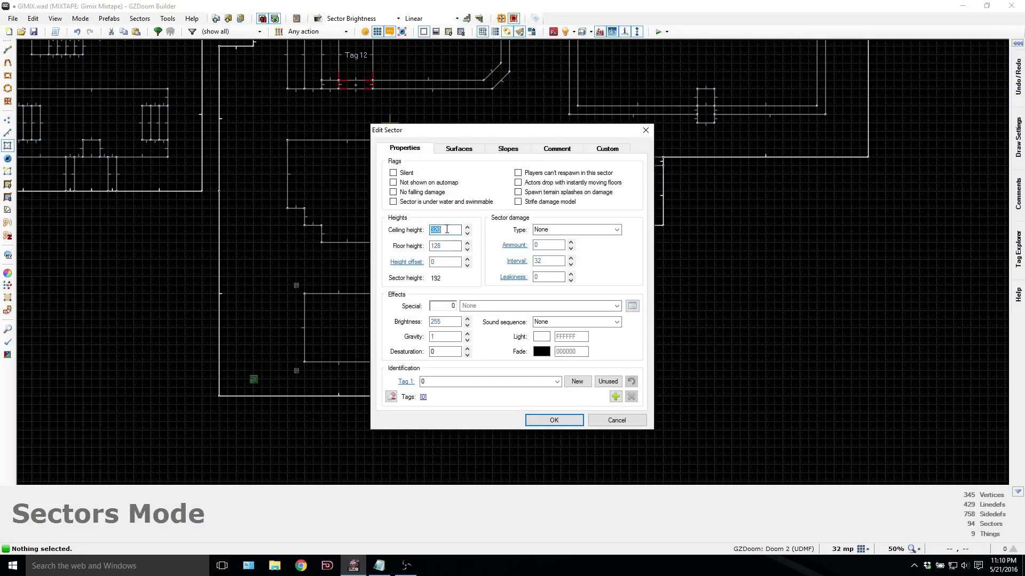
{"action": "type", "text": "256"}
{"action": "double_click", "coordinate": [452, 246]}
{"action": "left_click", "coordinate": [554, 420]}
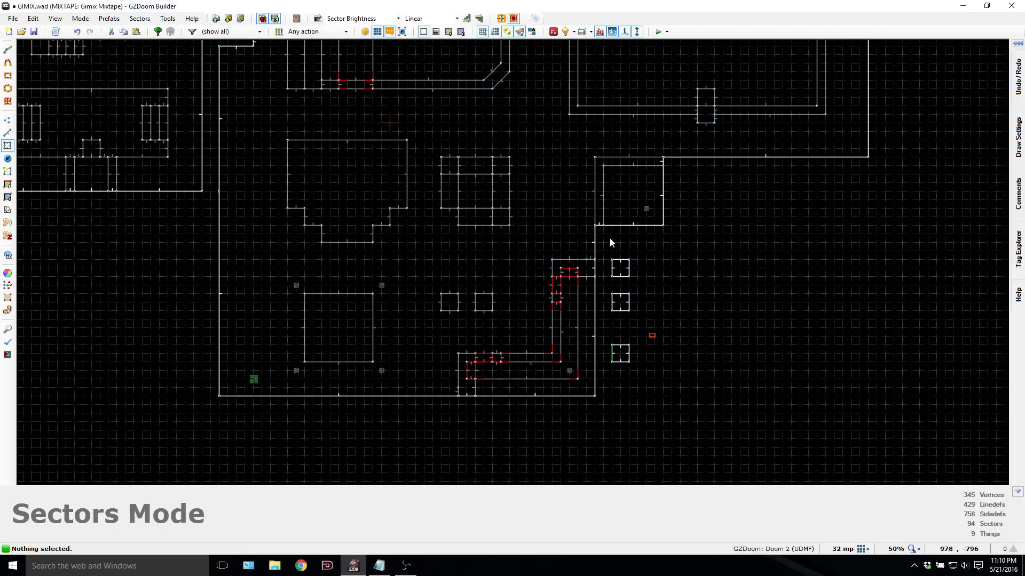
Step: Give the northernmost and middle small square sectors the ceiling flat FROFLR1 and the floor flat BLACK
{"action": "left_click_drag", "start_coordinate": [609, 238], "coordinate": [638, 317]}
{"action": "right_click", "coordinate": [625, 271]}
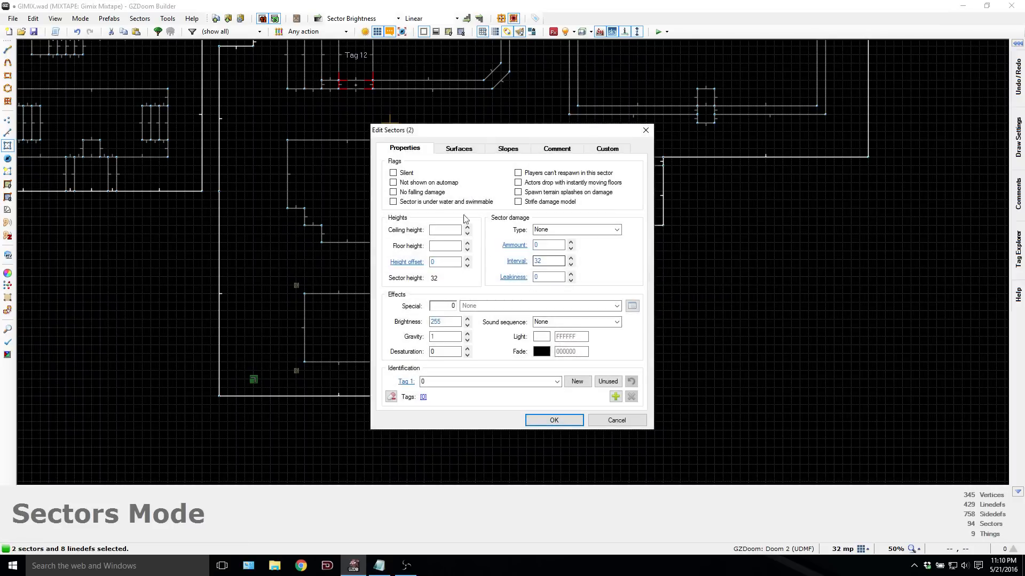
{"action": "left_click", "coordinate": [456, 152]}
{"action": "left_click", "coordinate": [564, 244]}
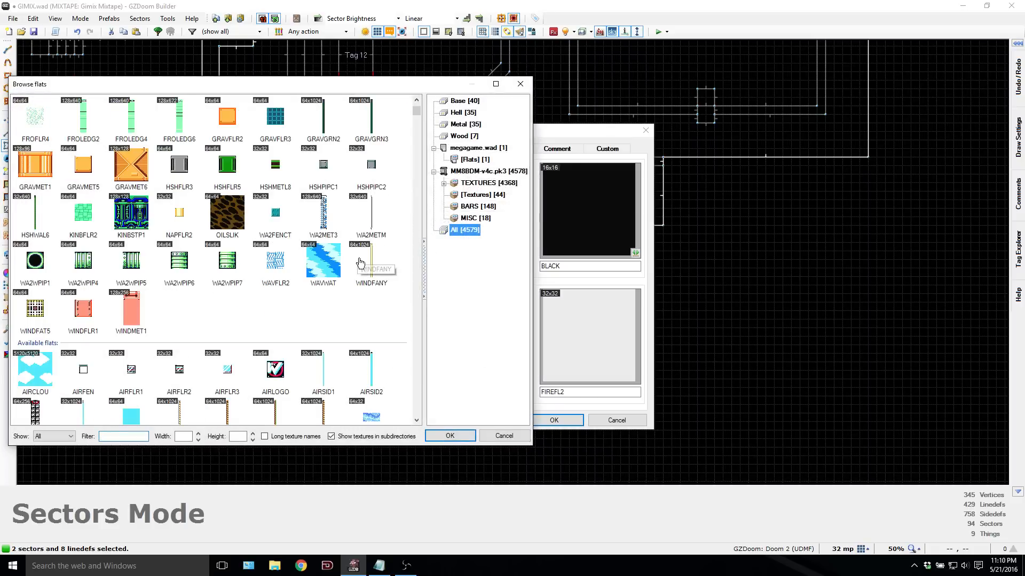
{"action": "double_click", "coordinate": [372, 272]}
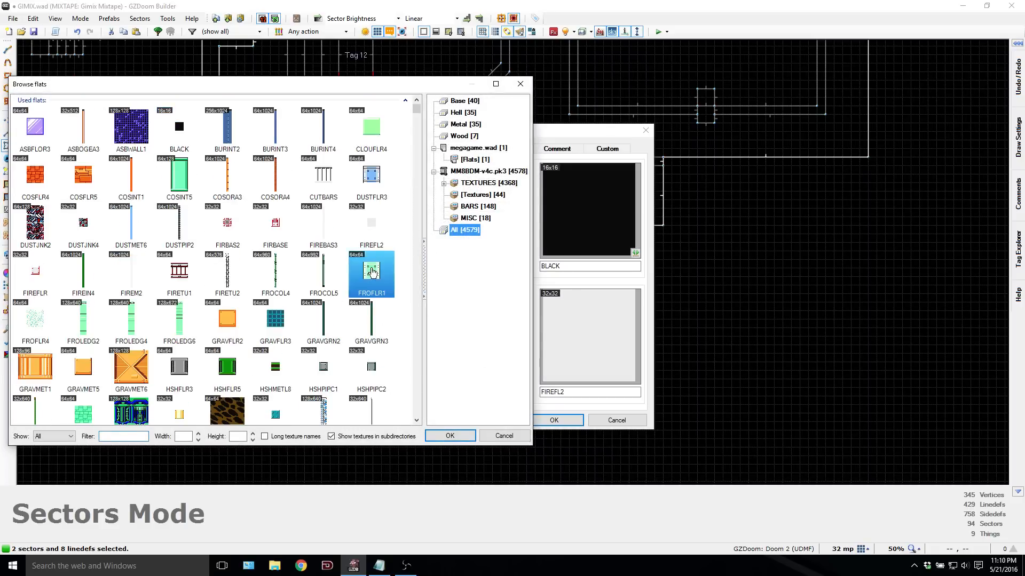
{"action": "left_click", "coordinate": [572, 373]}
{"action": "scroll", "coordinate": [299, 260], "scroll_direction": "down", "scroll_amount": 2}
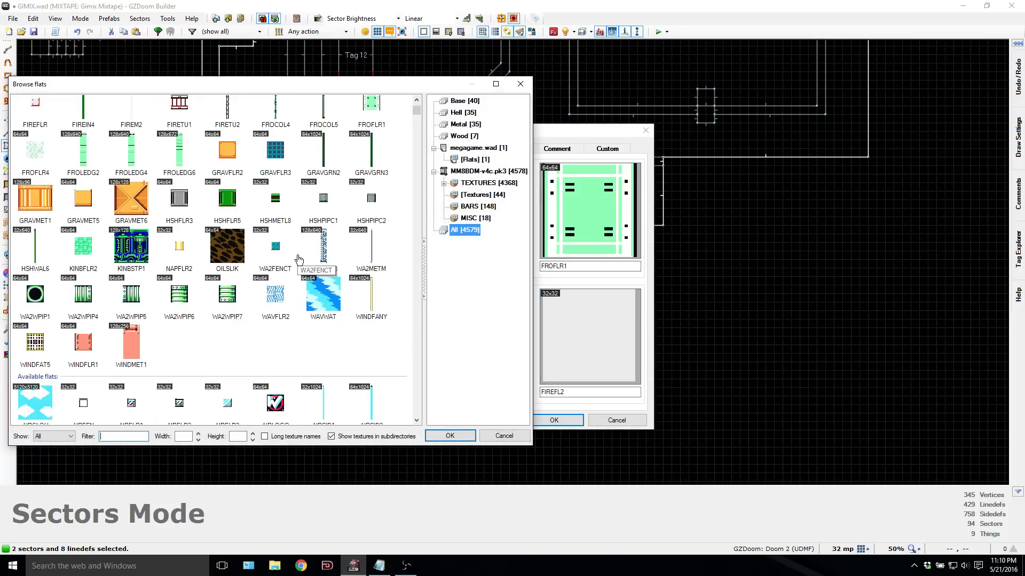
{"action": "type", "text": "black"}
{"action": "key", "text": "Return"}
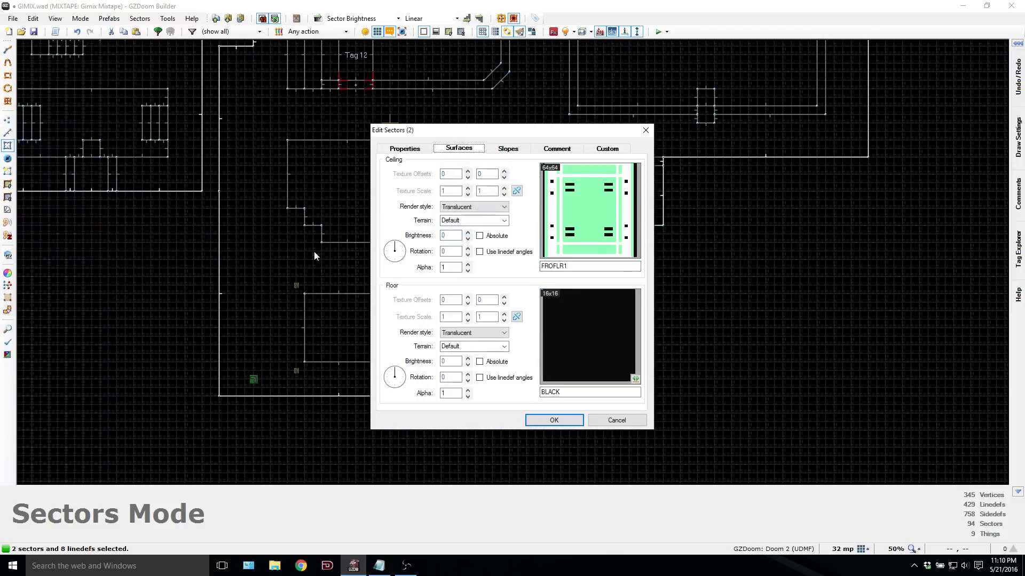
{"action": "left_click", "coordinate": [554, 421]}
{"action": "left_click", "coordinate": [679, 369]}
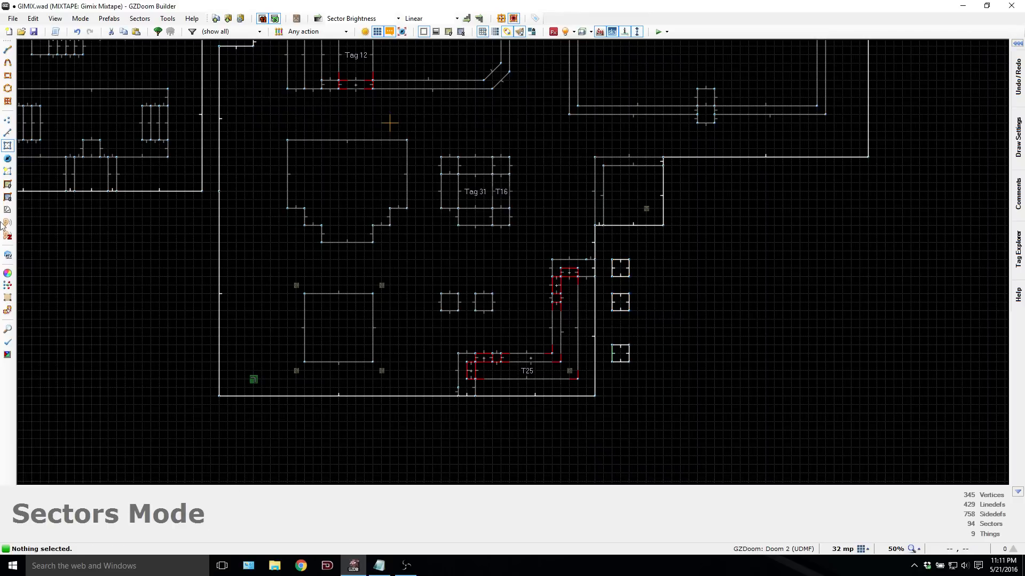
Step: In Linedefs mode, give the west edges of those two squares action 160 (Sector Set 3D Floor) with sector tag 31
{"action": "left_click", "coordinate": [8, 132]}
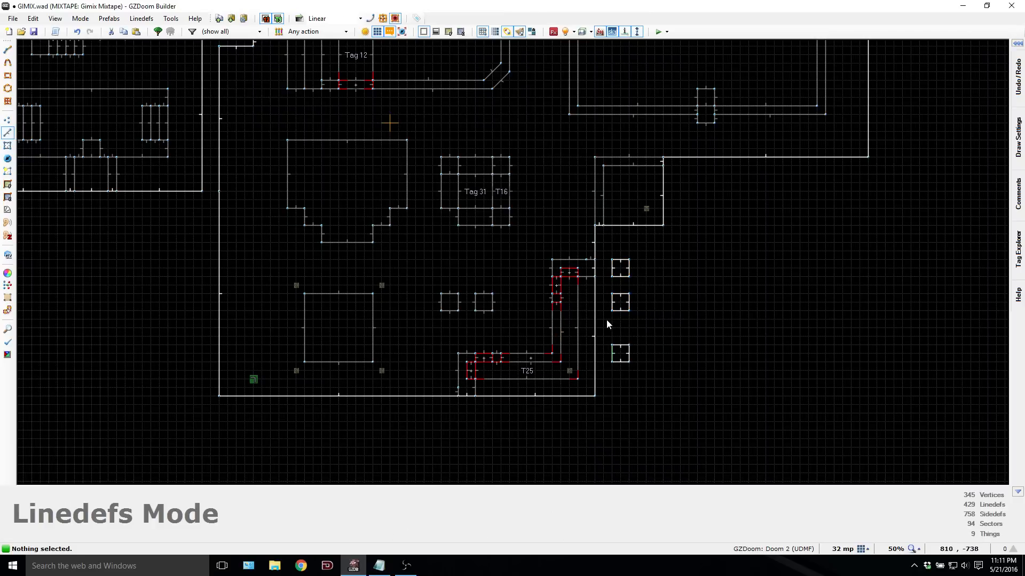
{"action": "left_click", "coordinate": [614, 258]}
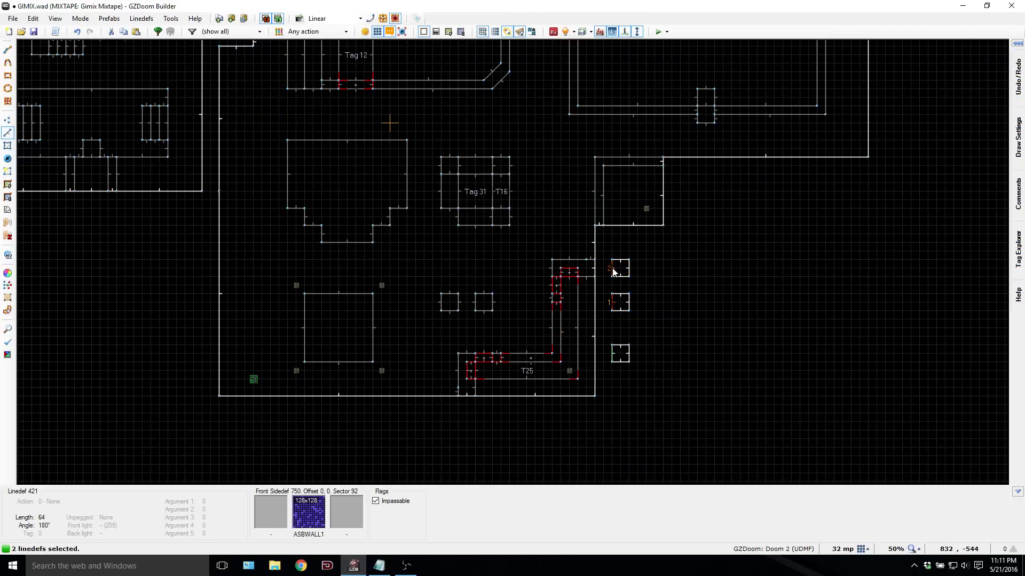
{"action": "right_click", "coordinate": [613, 268]}
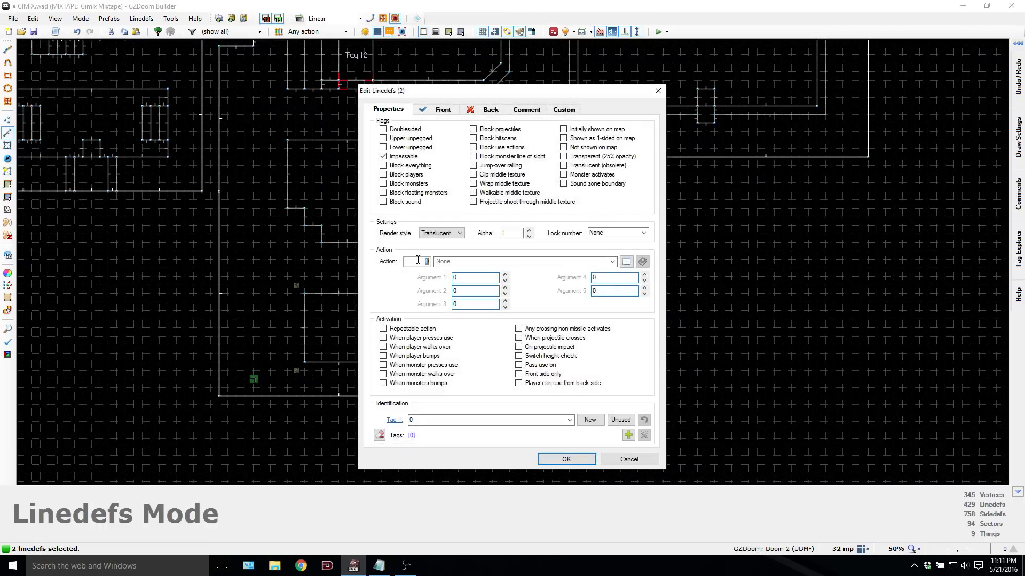
{"action": "type", "text": "160"}
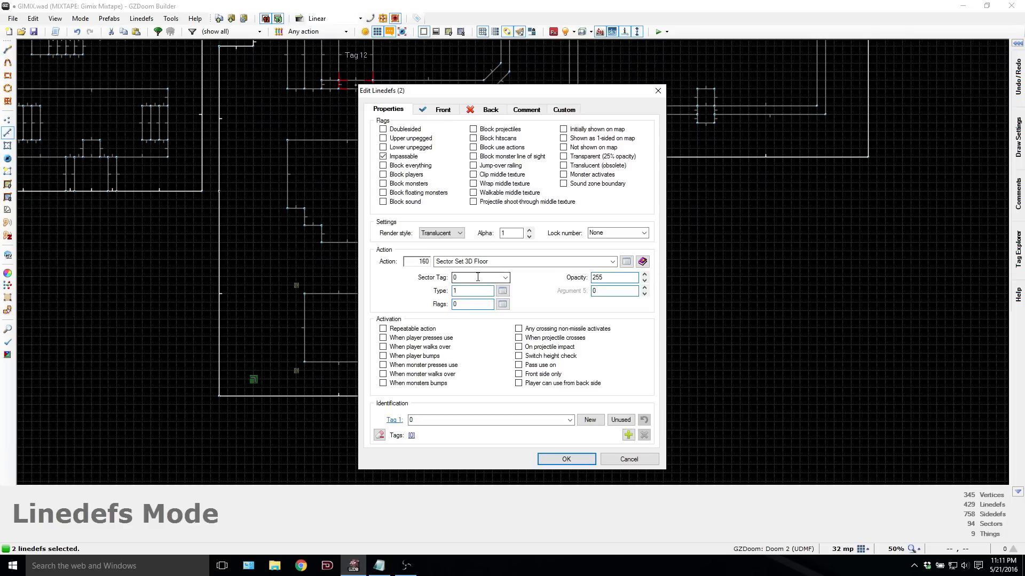
{"action": "left_click", "coordinate": [477, 277]}
{"action": "left_click_drag", "start_coordinate": [478, 96], "coordinate": [736, 97]}
{"action": "type", "text": "31"}
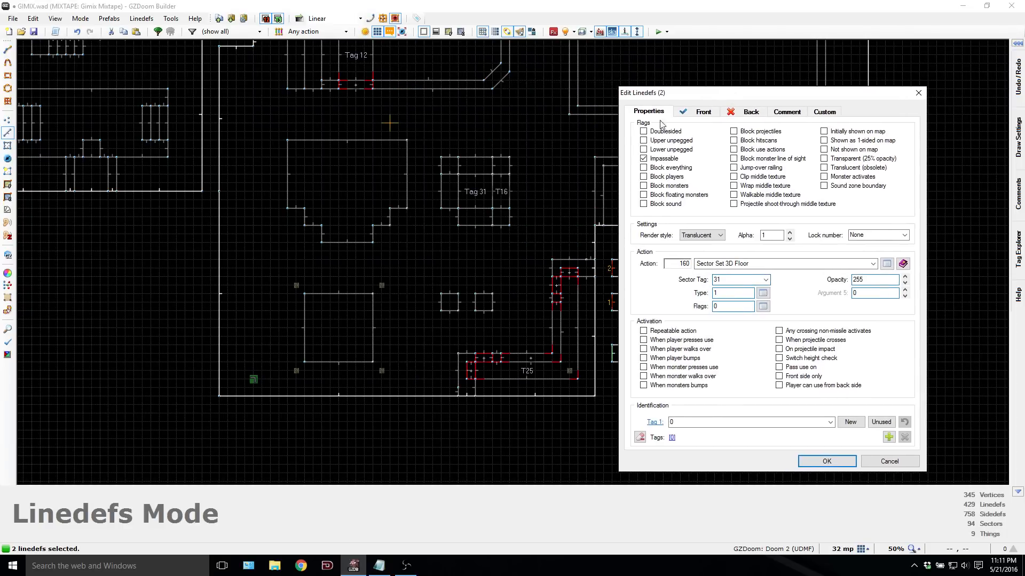
Step: Set the front middle texture of the two selected west edges to COSPIP6 and apply the linedef changes
{"action": "left_click", "coordinate": [699, 112]}
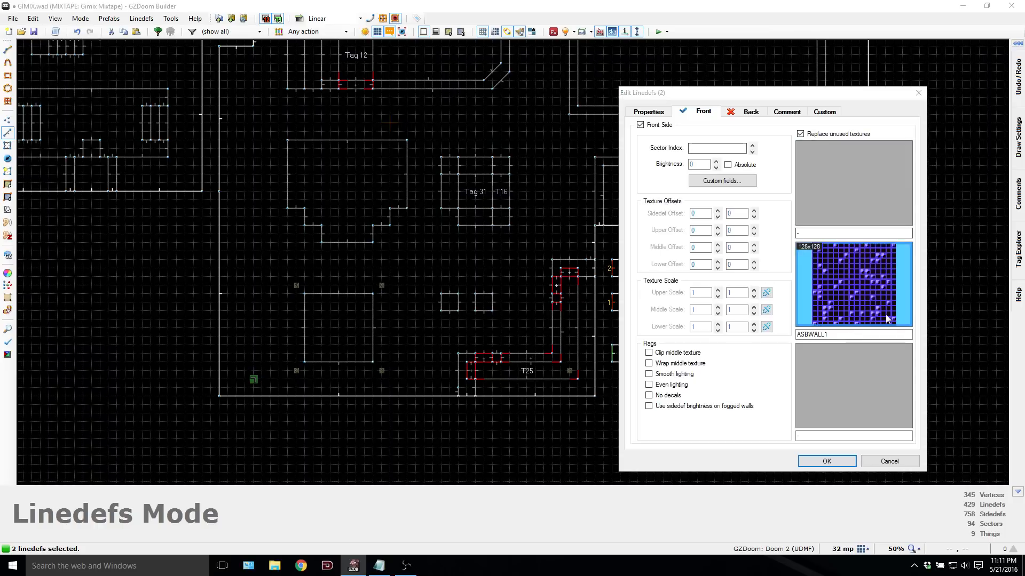
{"action": "left_click", "coordinate": [854, 284]}
{"action": "type", "text": "COS"}
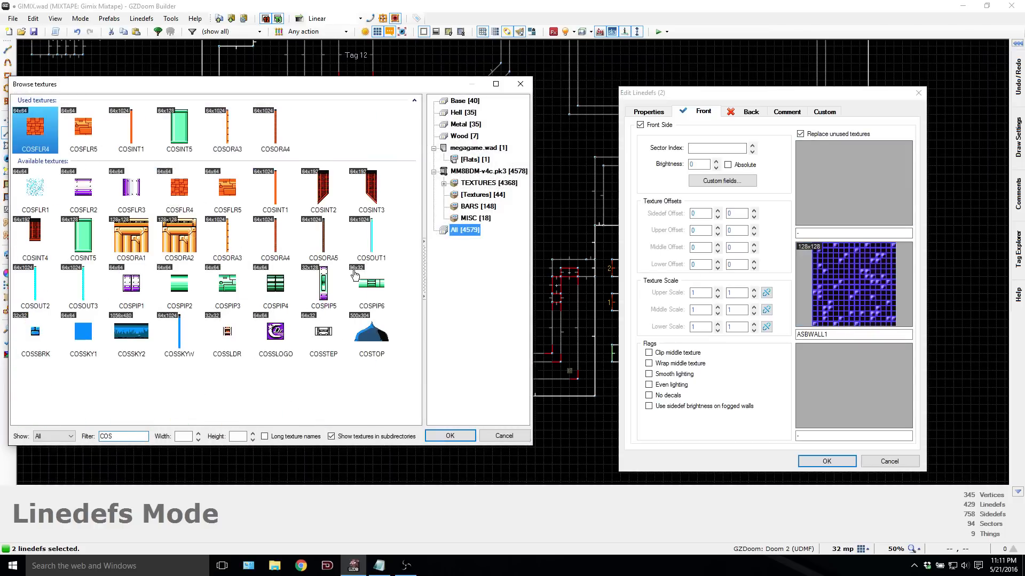
{"action": "double_click", "coordinate": [355, 275]}
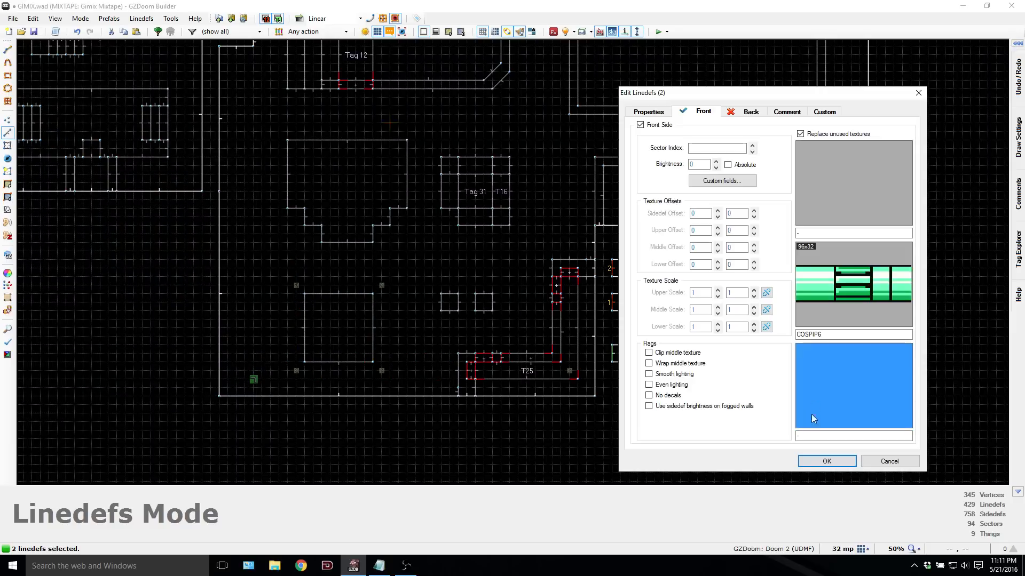
{"action": "left_click", "coordinate": [813, 460]}
{"action": "left_click", "coordinate": [763, 296]}
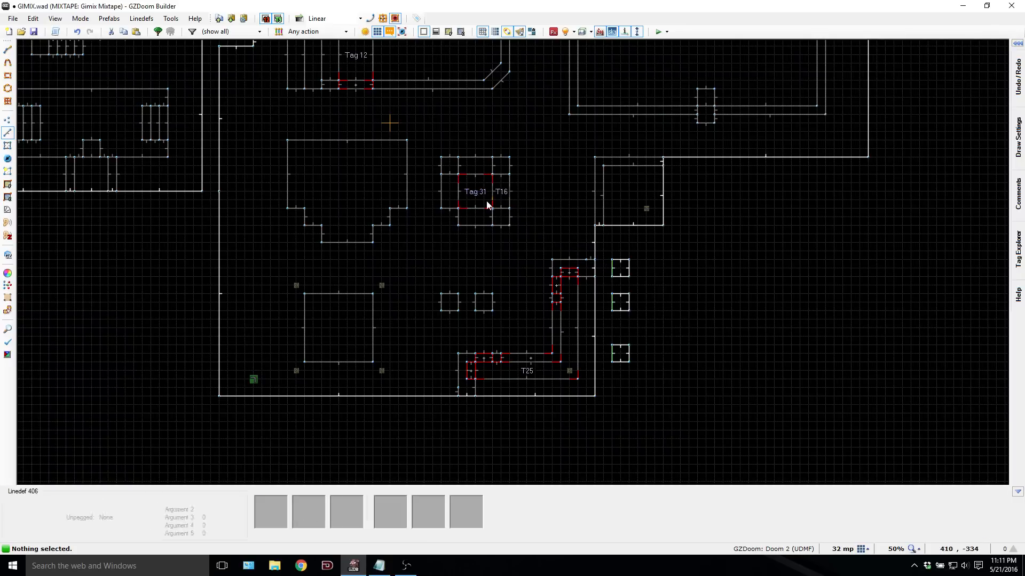
Step: Set the front middle texture of the middle small square's north edge to COSPIP6
{"action": "right_click", "coordinate": [625, 299]}
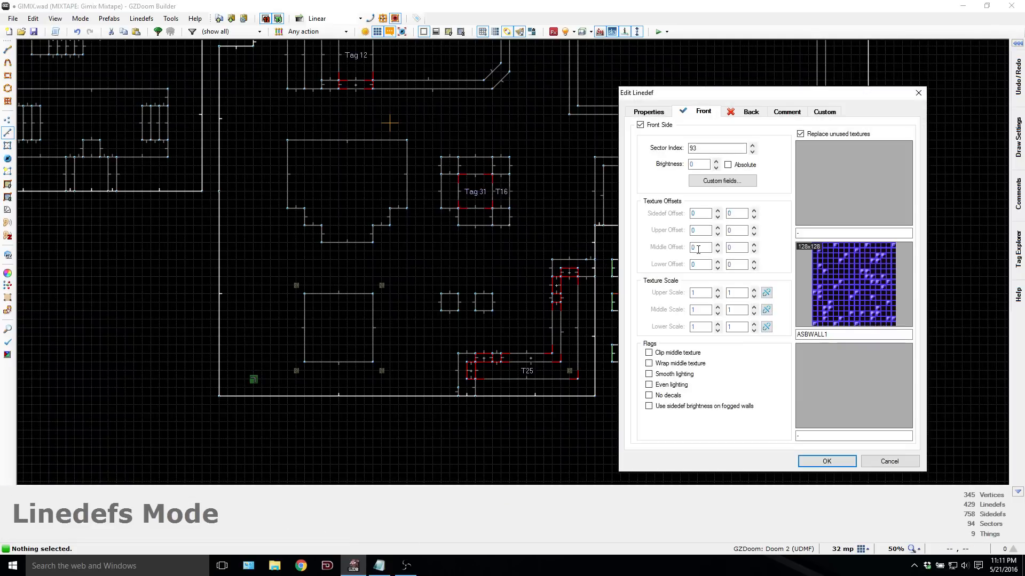
{"action": "left_click", "coordinate": [863, 270]}
{"action": "double_click", "coordinate": [322, 182]}
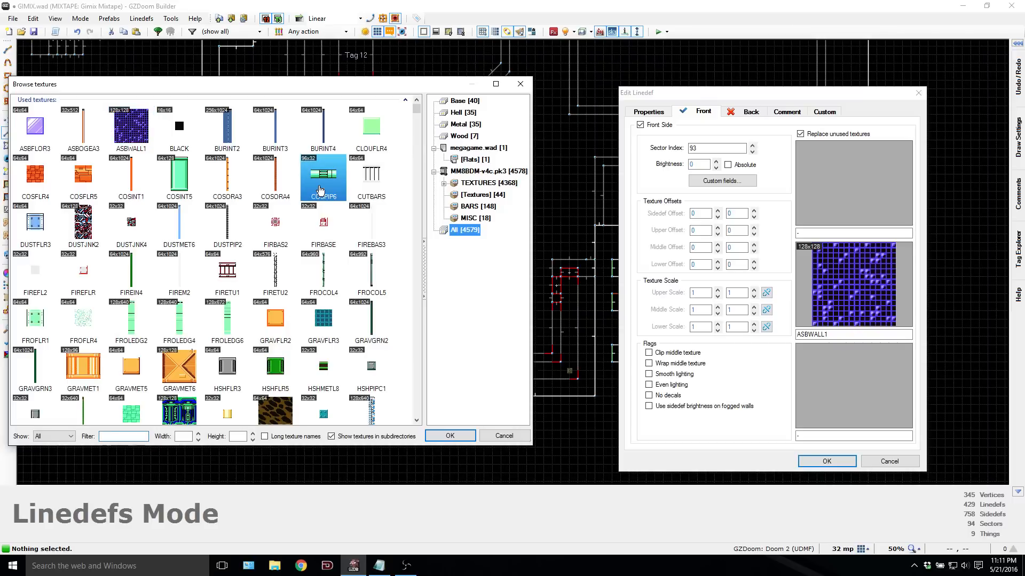
Step: Give the middle small square's north edge action 160 (Sector Set 3D Floor) with sector tag 16
{"action": "left_click", "coordinate": [645, 113]}
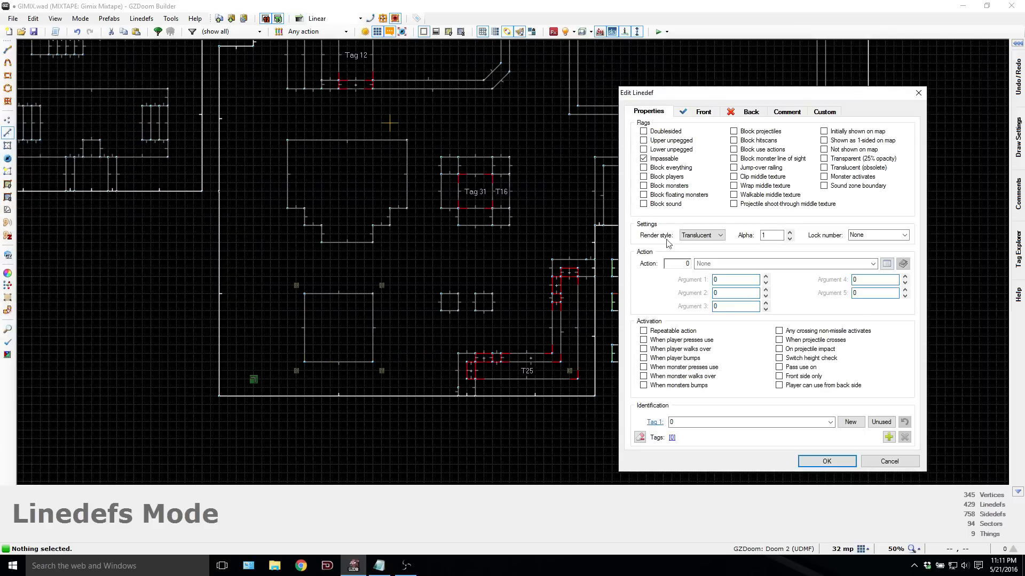
{"action": "left_click", "coordinate": [680, 265]}
{"action": "type", "text": "160"}
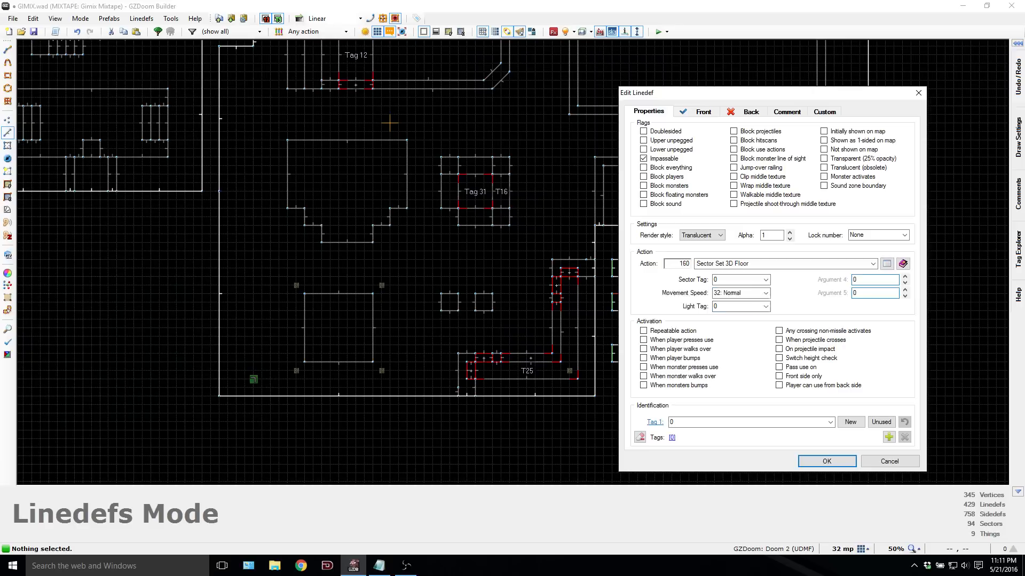
{"action": "left_click", "coordinate": [742, 278]}
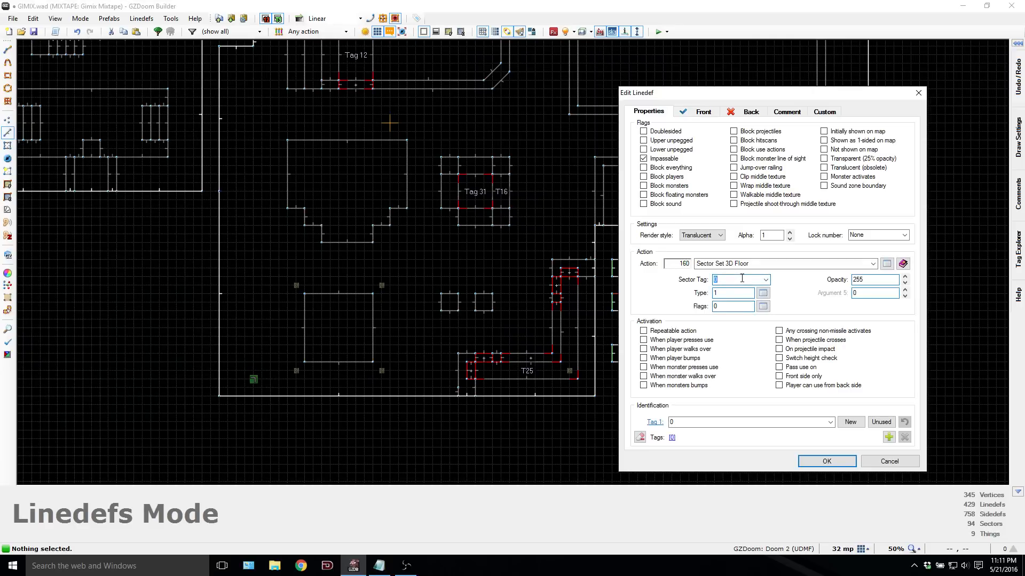
{"action": "type", "text": "16"}
{"action": "key", "text": "Return"}
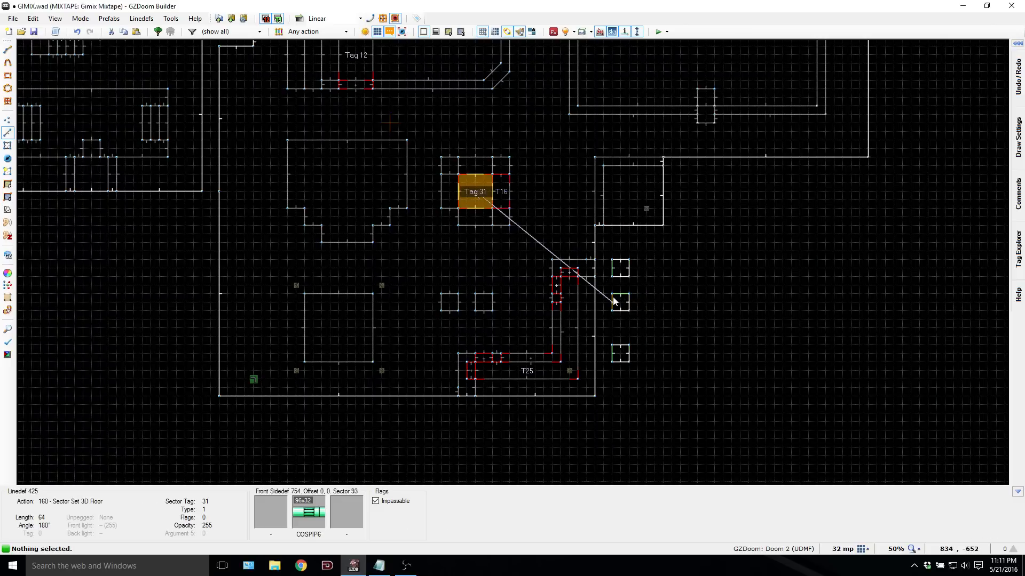
Step: Inspect the 3D floors over the tag 31 and tag 16 sectors in the 3D view, and return to the map
{"action": "key", "text": "w"}
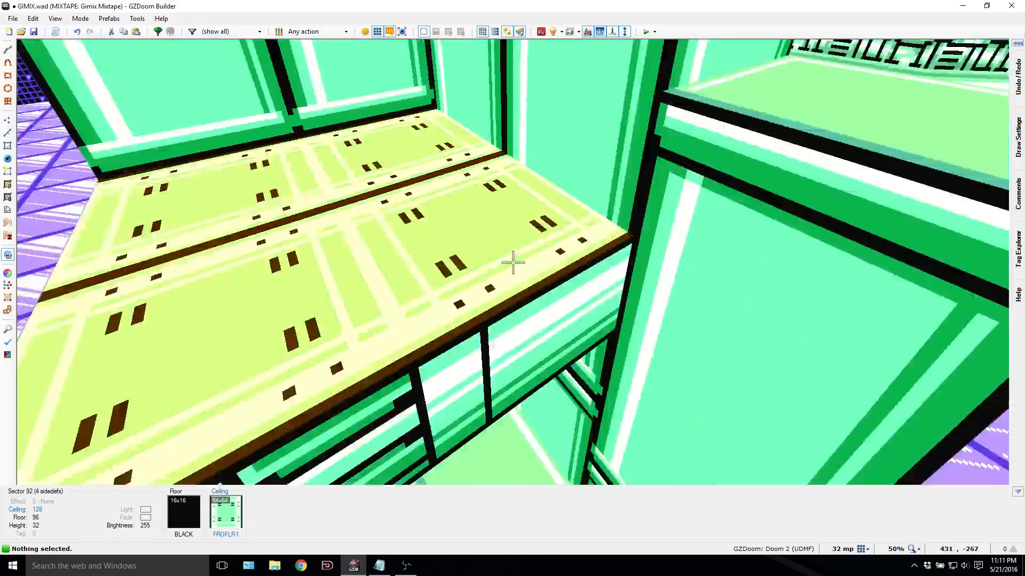
{"action": "key", "text": "d"}
{"action": "key", "text": "e"}
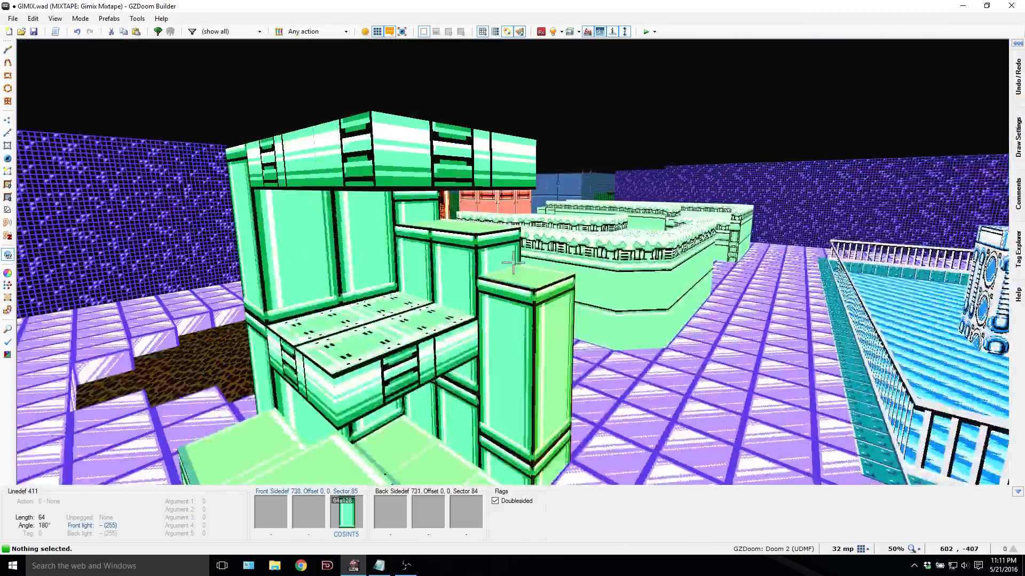
{"action": "key", "text": "s"}
{"action": "key", "text": "w"}
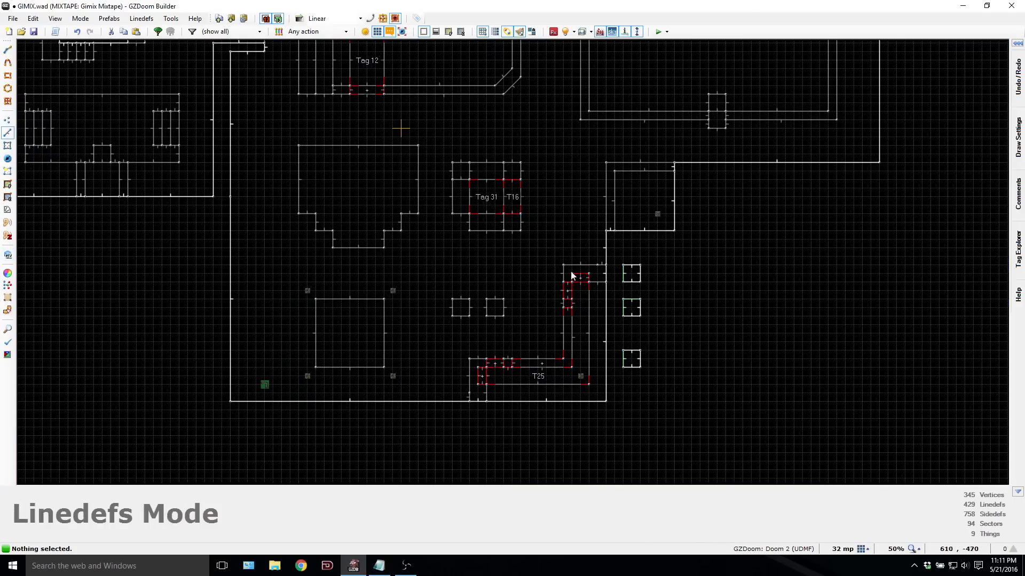
Step: Remove the Sector Set 3D Floor action from the middle small square's north edge
{"action": "key", "text": "Insert"}
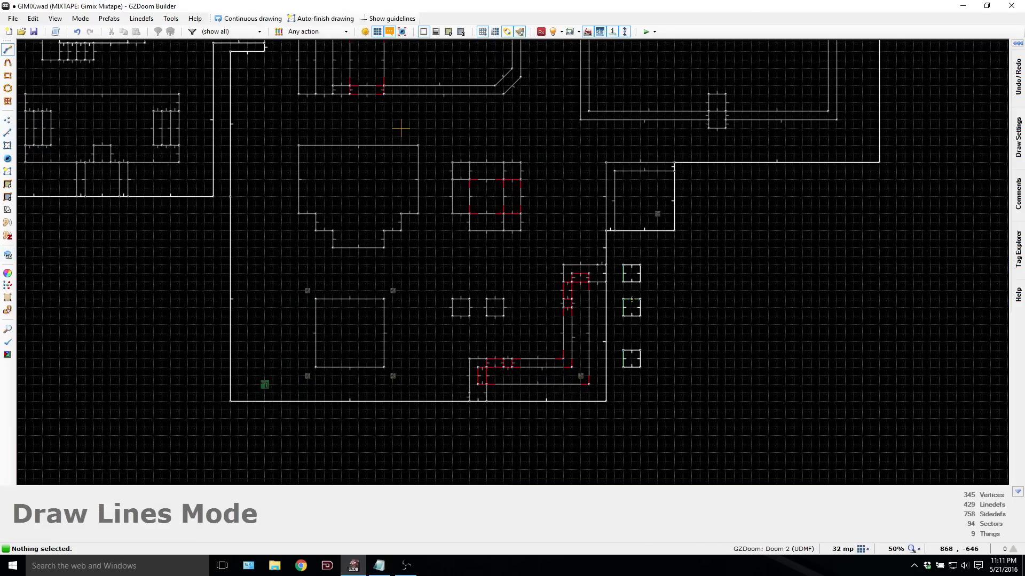
{"action": "key", "text": "Escape"}
{"action": "right_click", "coordinate": [632, 300]}
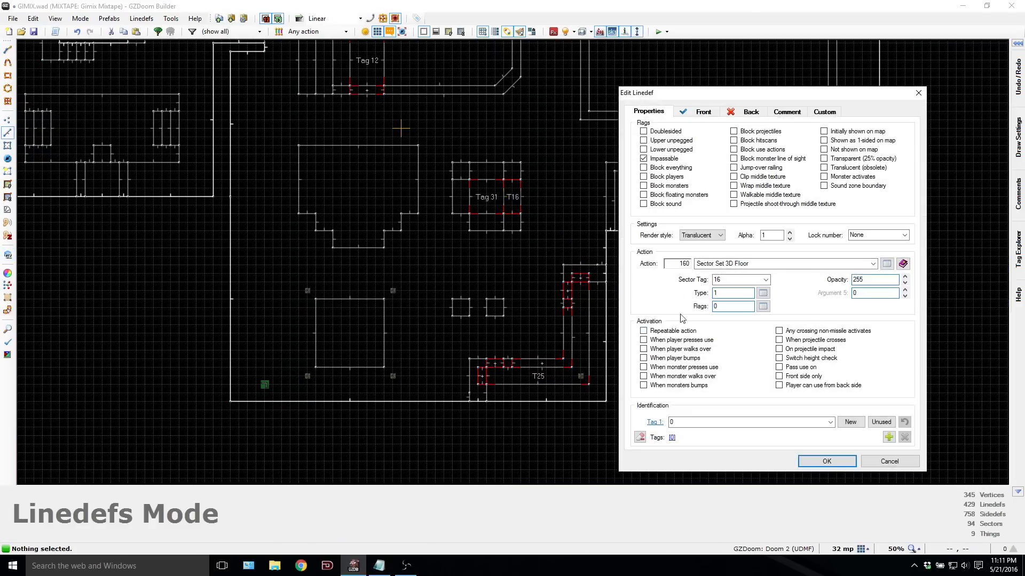
{"action": "double_click", "coordinate": [680, 264]}
{"action": "key", "text": "BackSpace"}
{"action": "key", "text": "Return"}
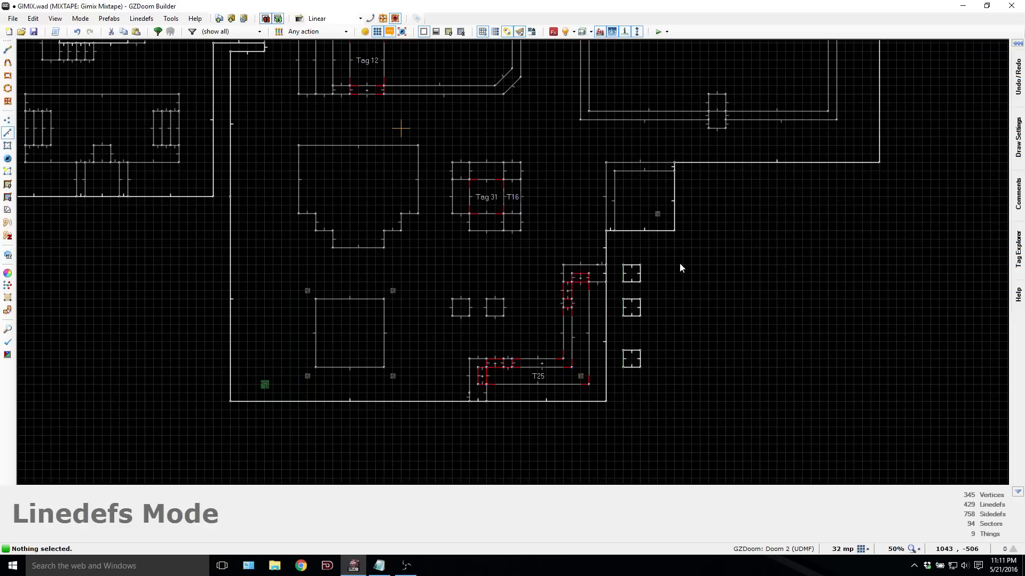
Step: Give a free edge of the northernmost small control square action 160 (Sector Set 3D Floor) with a target sector tag
{"action": "right_click", "coordinate": [635, 268]}
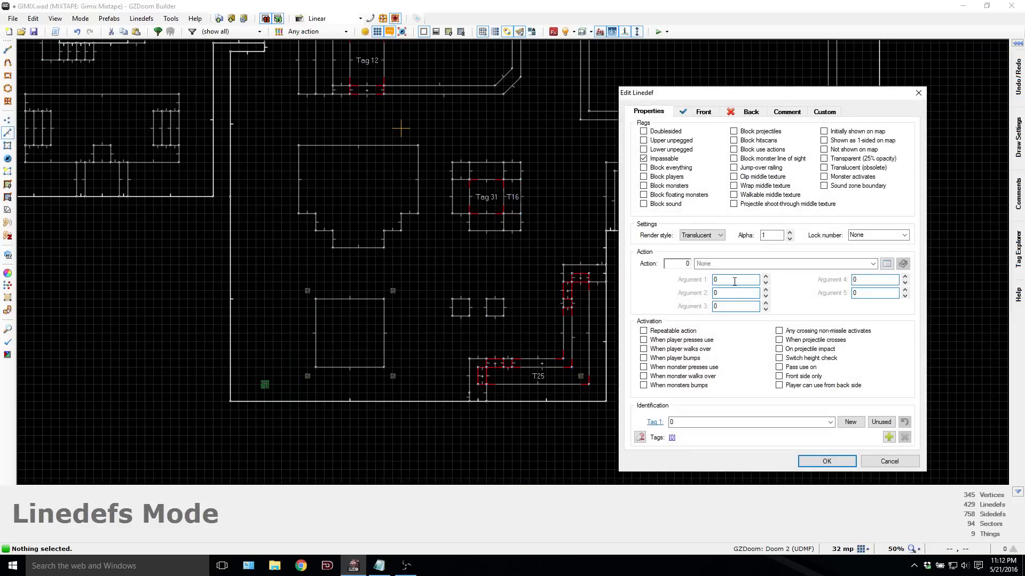
{"action": "double_click", "coordinate": [678, 264]}
{"action": "type", "text": "160"}
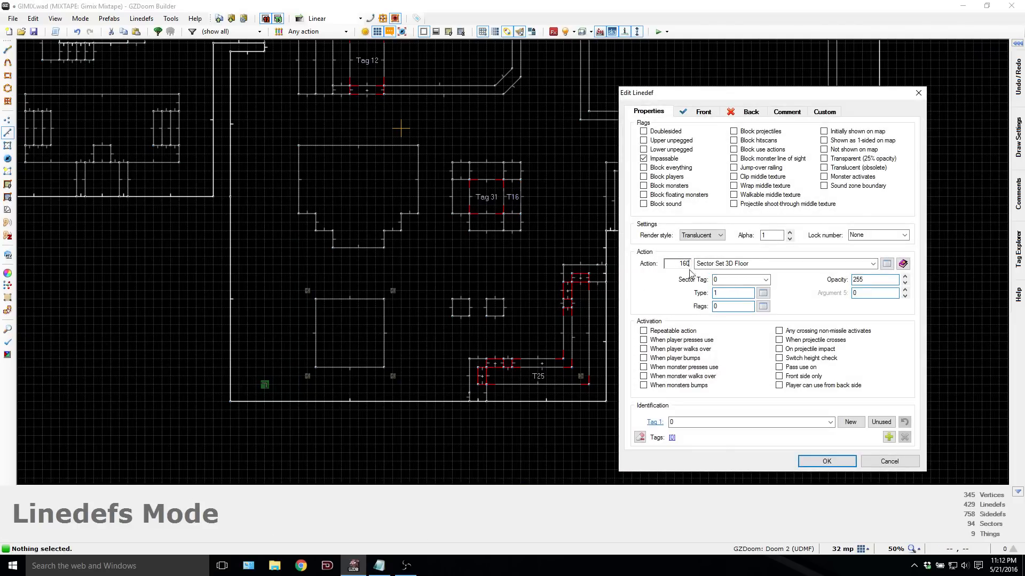
{"action": "double_click", "coordinate": [726, 280]}
{"action": "key", "text": "Return"}
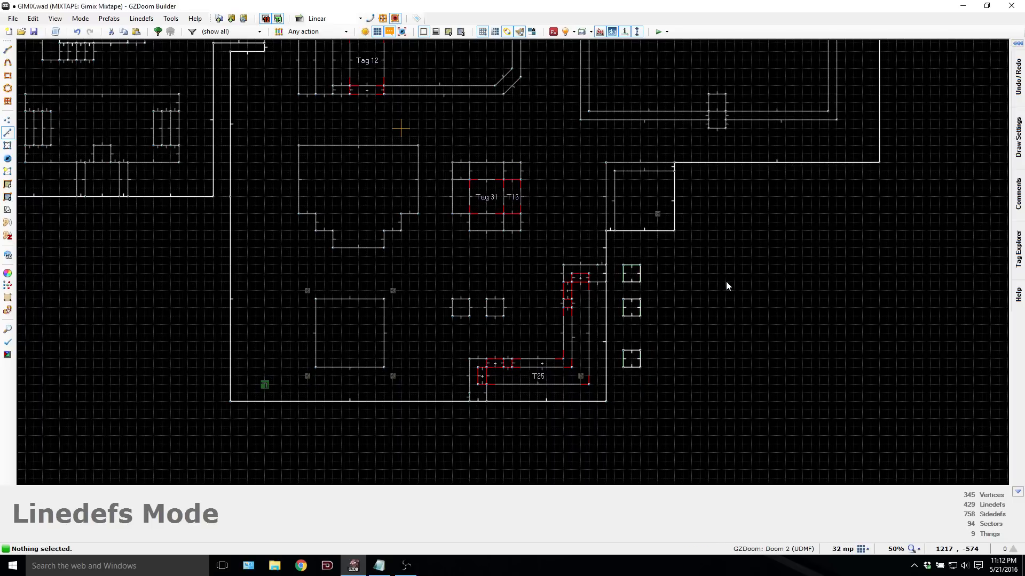
Step: Set the front middle texture of an edge of the northernmost small control square to COSPIP6
{"action": "right_click", "coordinate": [635, 271]}
{"action": "left_click", "coordinate": [703, 112]}
{"action": "left_click", "coordinate": [854, 284]}
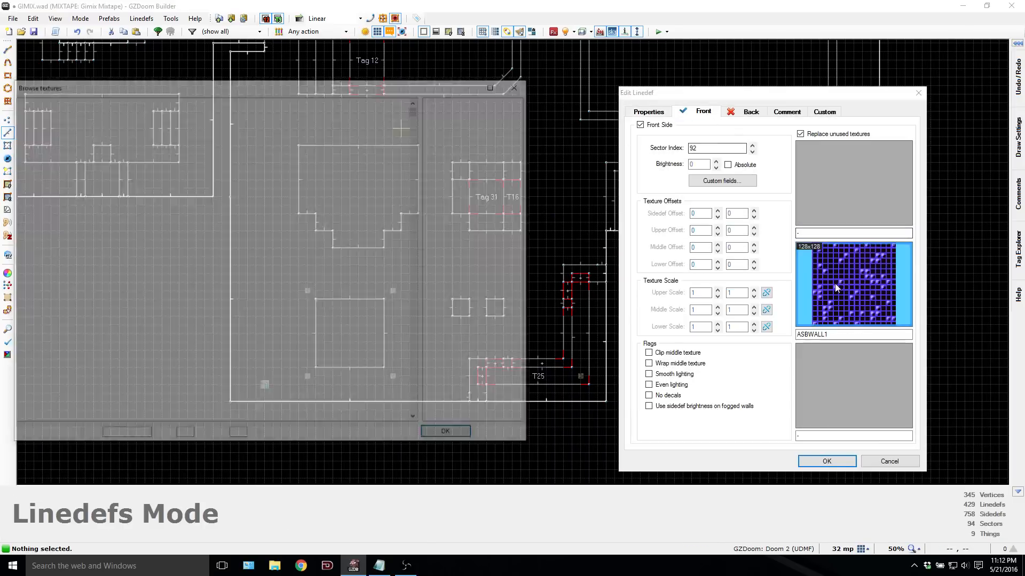
{"action": "left_click", "coordinate": [341, 180]}
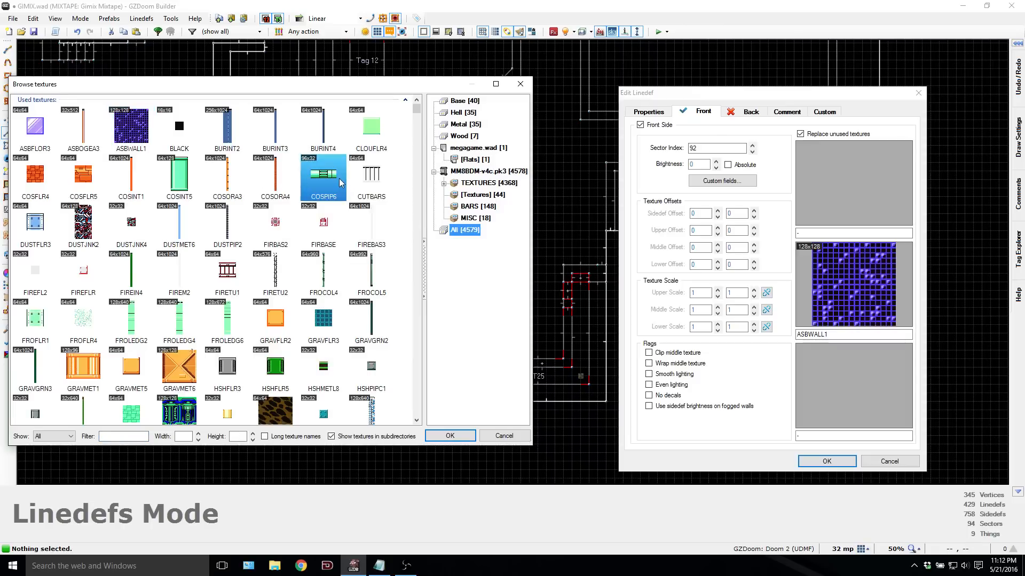
{"action": "double_click", "coordinate": [345, 181]}
{"action": "left_click", "coordinate": [826, 461]}
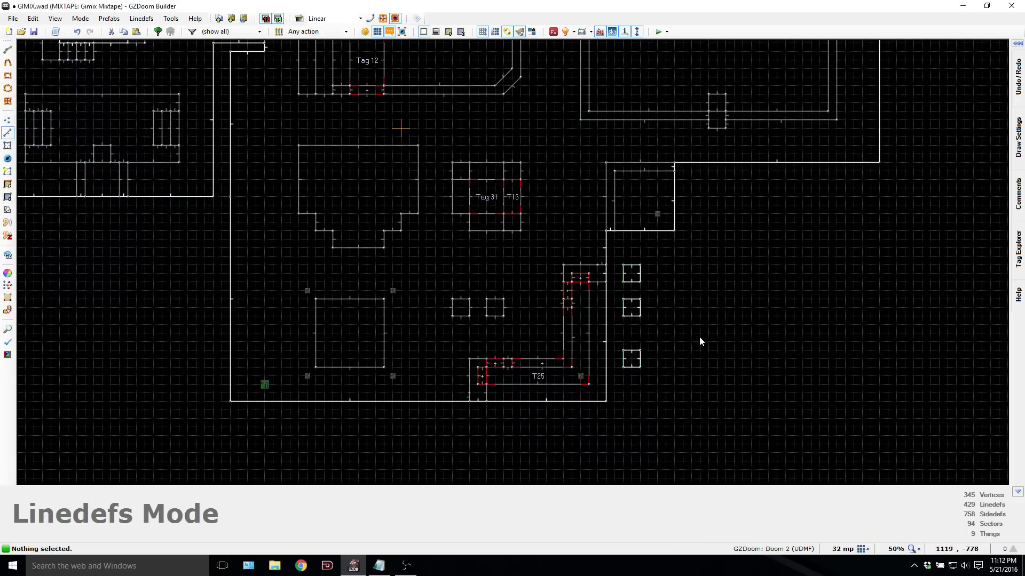
Step: Inspect the green structure's stacked 3D floors in the 3D view, playtest them in Zandronum, and return to the map
{"action": "key", "text": "q"}
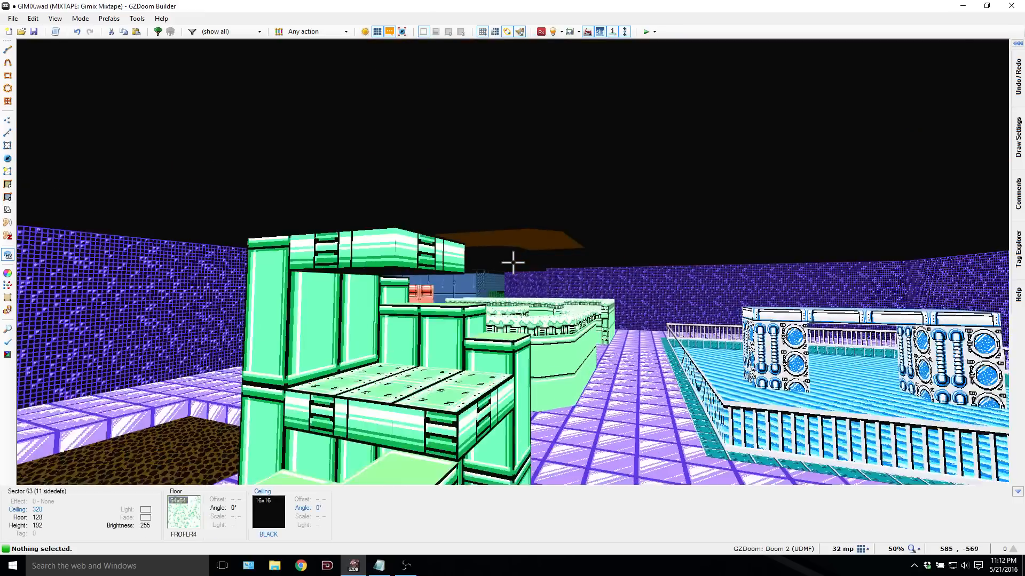
{"action": "key", "text": "s"}
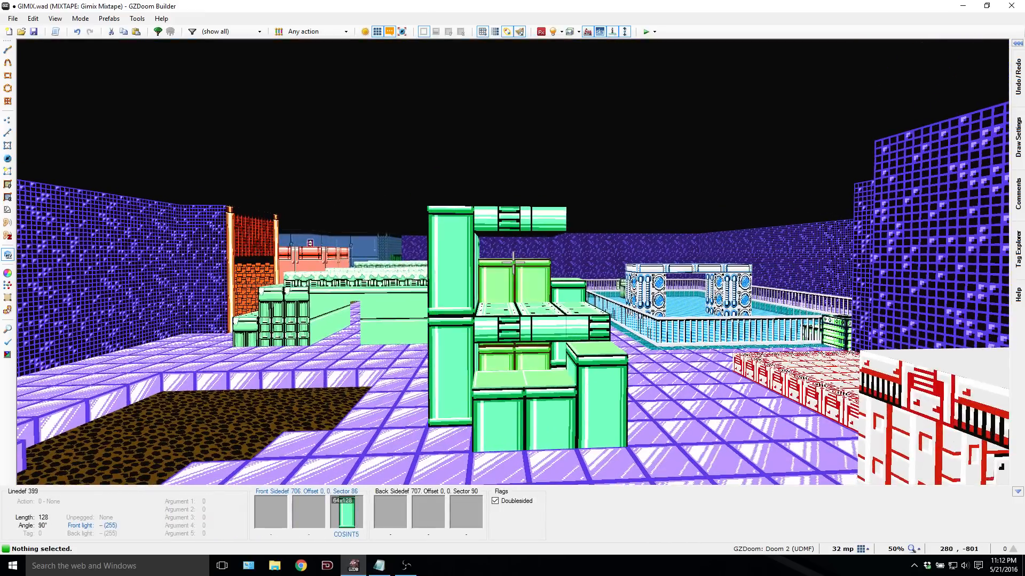
{"action": "key", "text": "F9"}
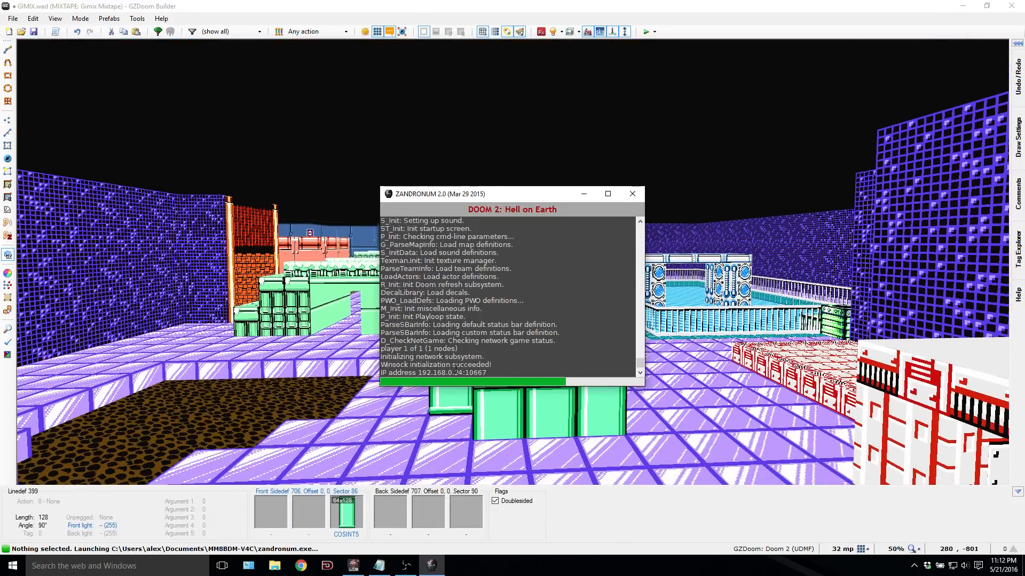
{"action": "key", "text": "w"}
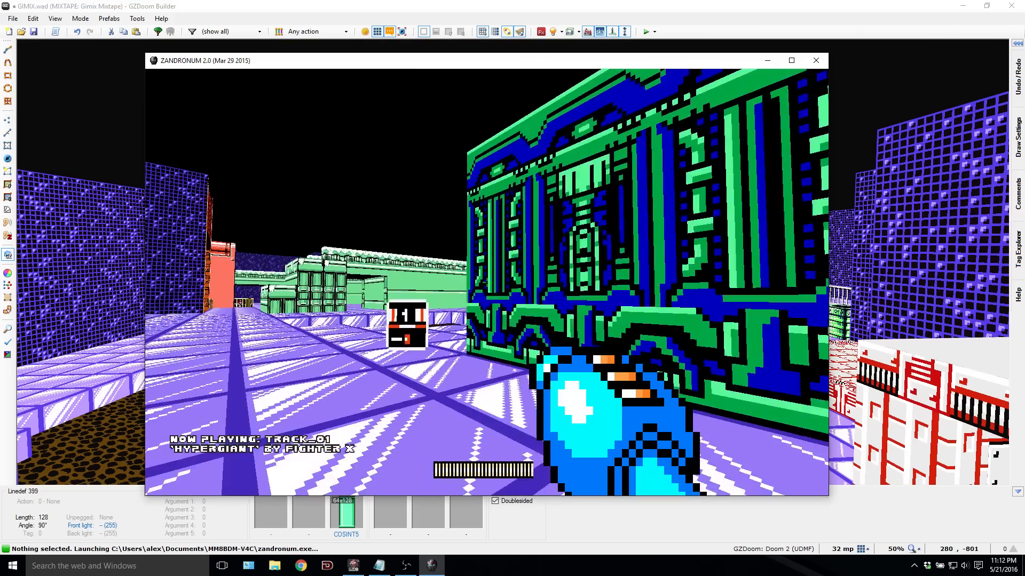
{"action": "key", "text": "w"}
{"action": "key", "text": "space"}
{"action": "key", "text": "space"}
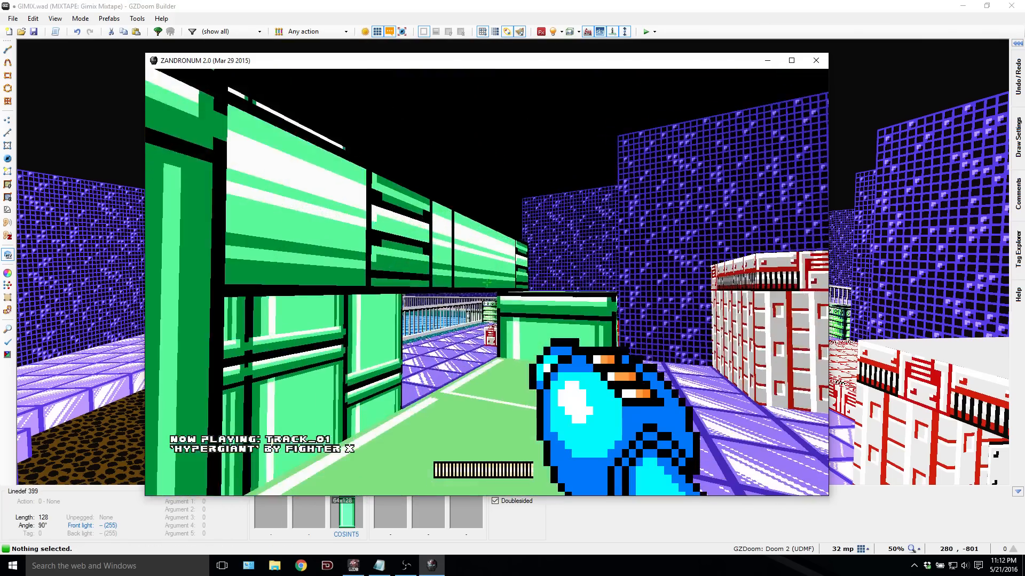
{"action": "key", "text": "w"}
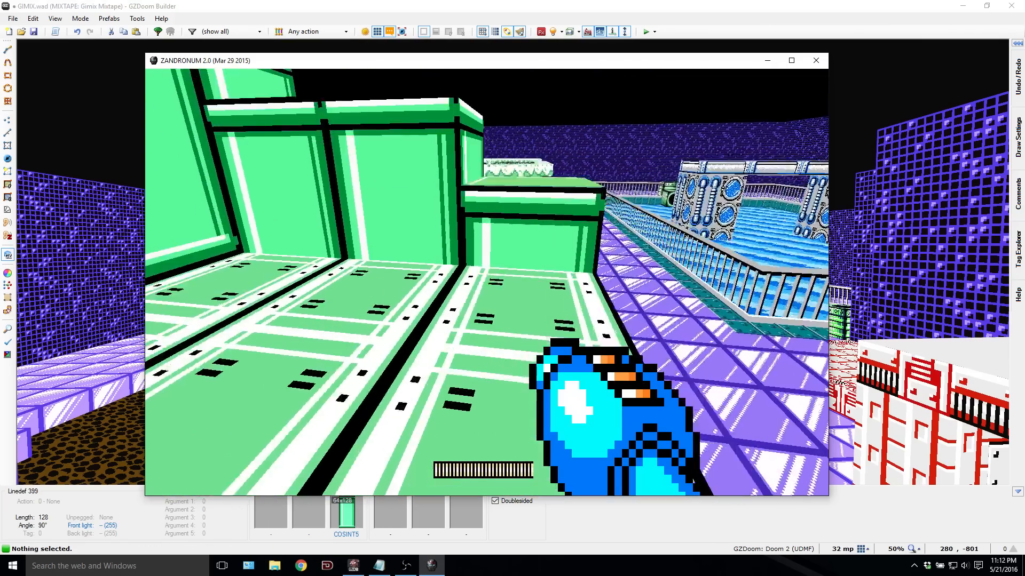
{"action": "key", "text": "w"}
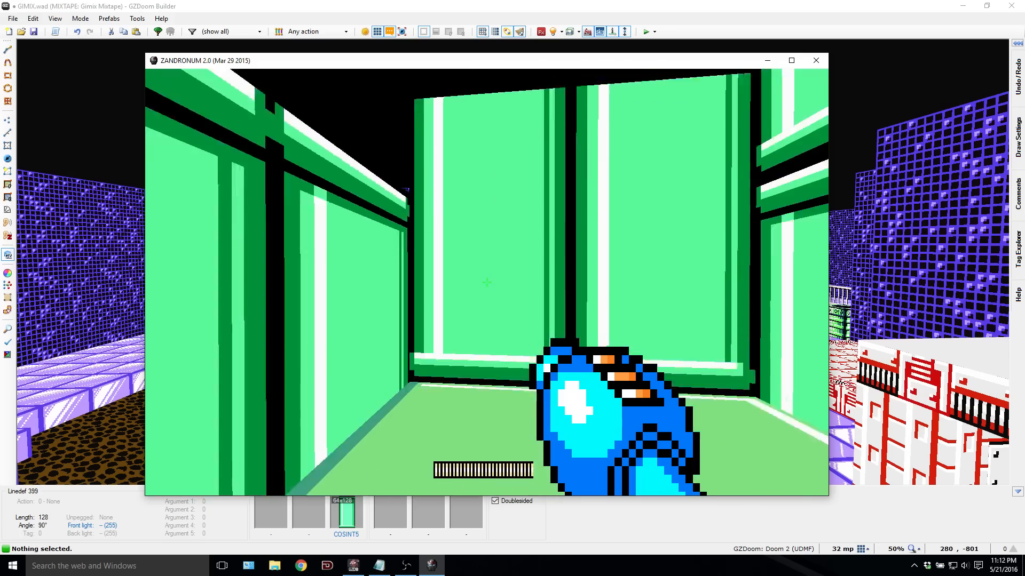
{"action": "key", "text": "w"}
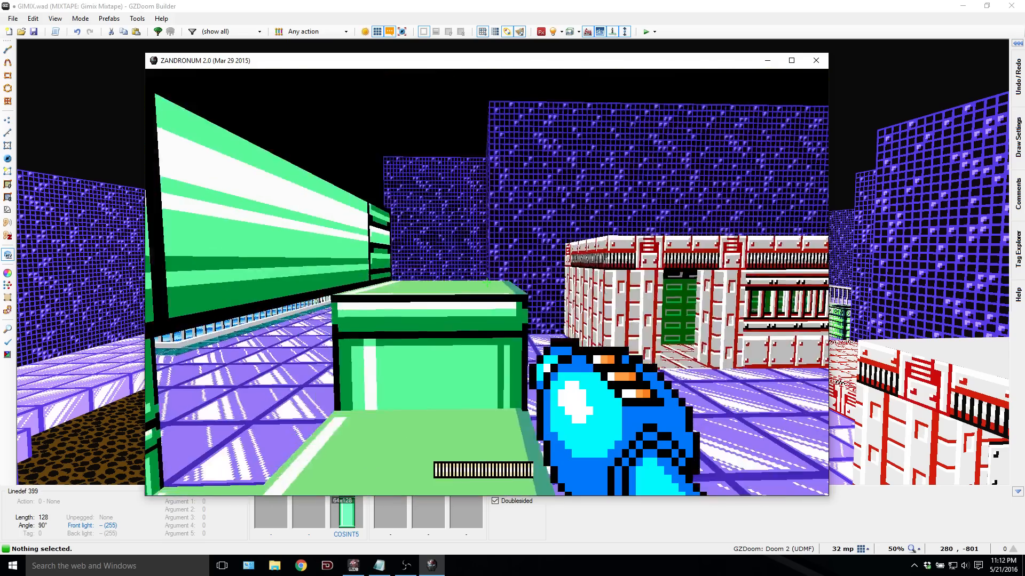
{"action": "key", "text": "w"}
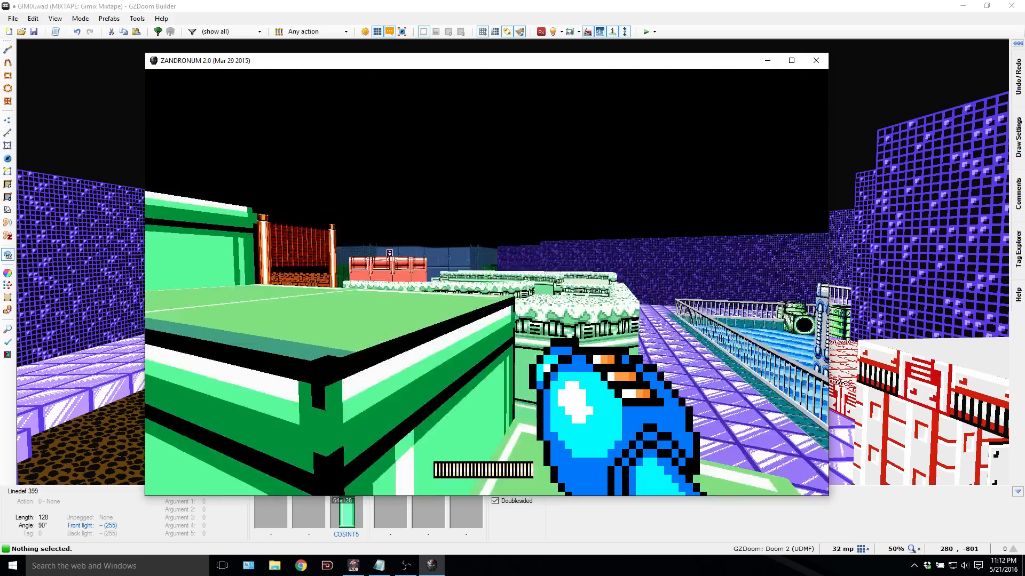
{"action": "key", "text": "w"}
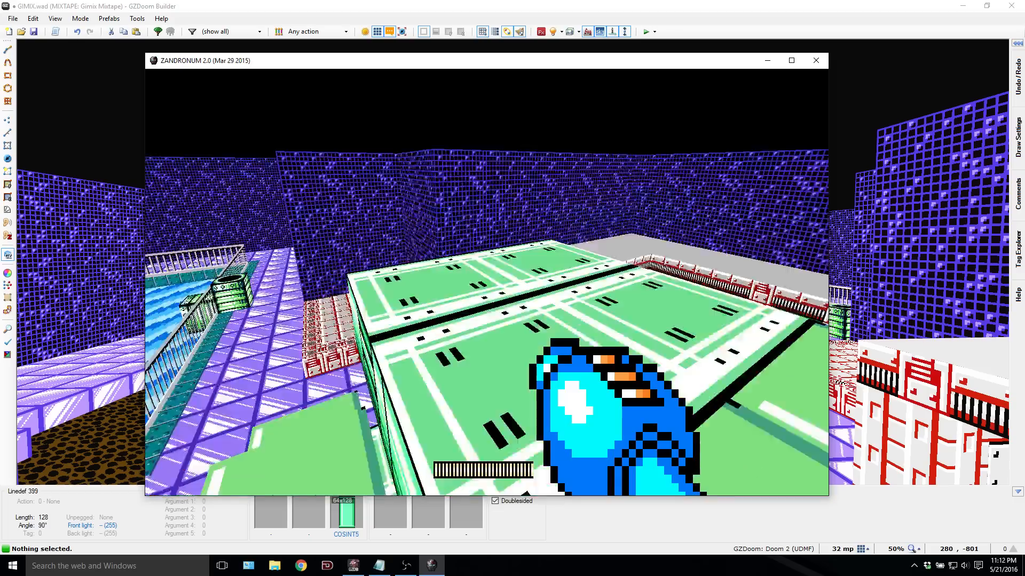
{"action": "key", "text": "w"}
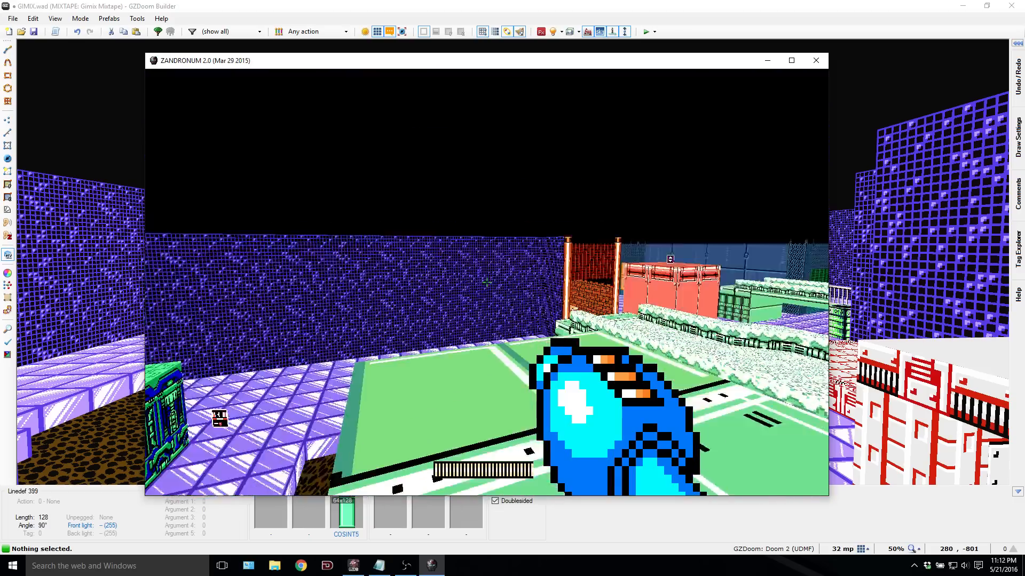
{"action": "key", "text": "w"}
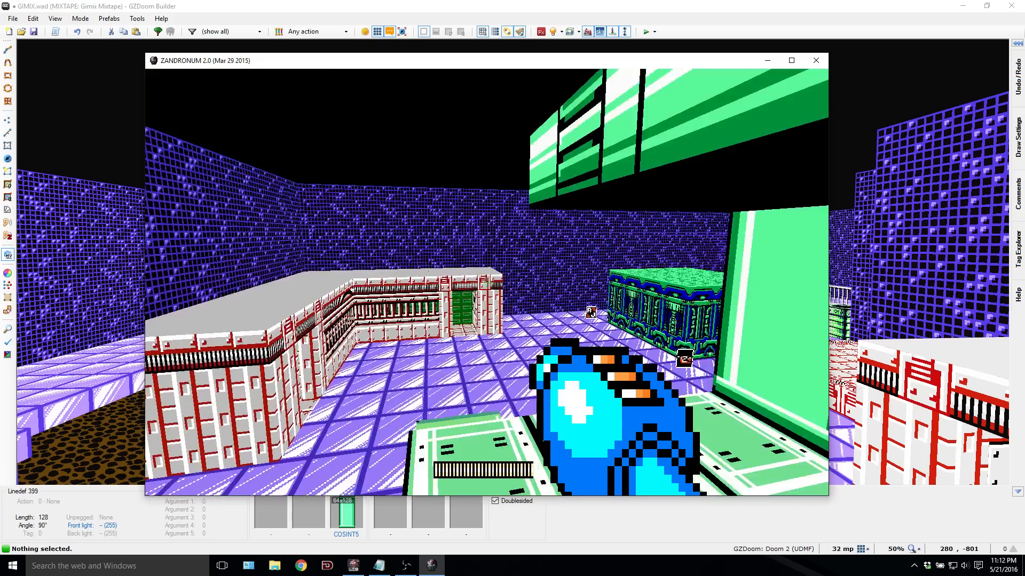
{"action": "key", "text": "w"}
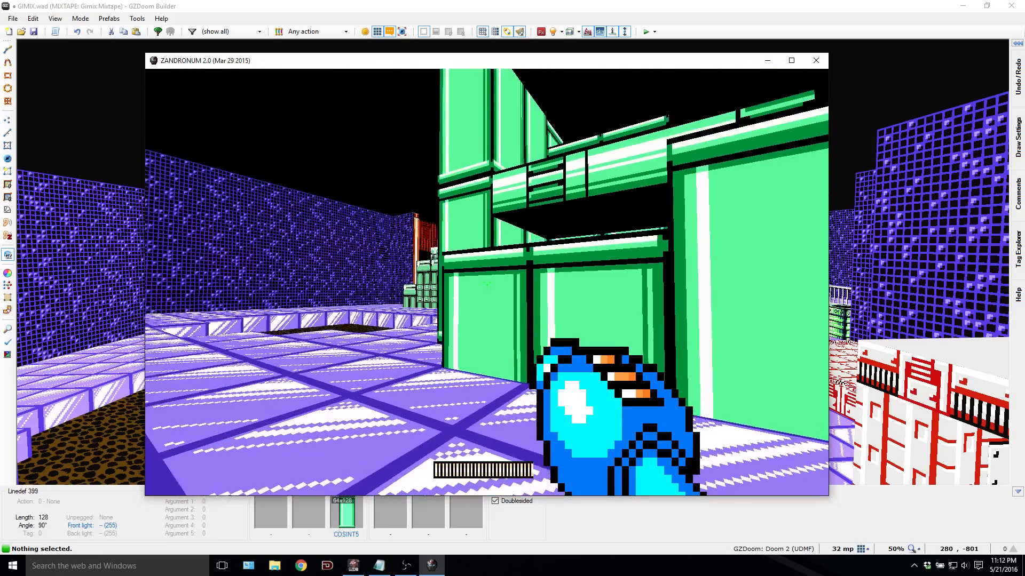
{"action": "key", "text": "alt+F4"}
{"action": "key", "text": "q"}
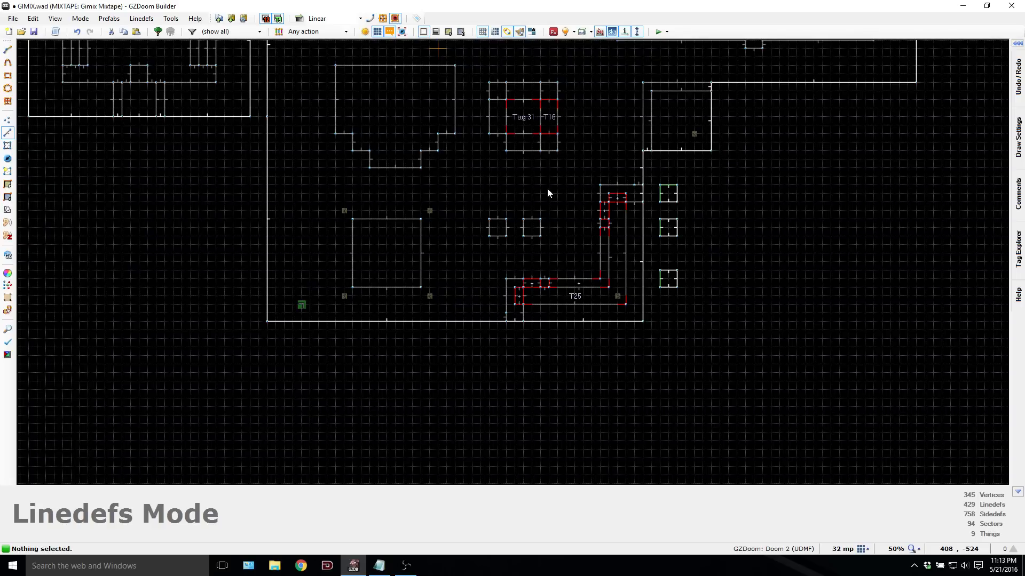
Step: Check the topic list in the GZDB Gimmicks, Tips and Tricks.txt notes in Notepad, and return to the map
{"action": "left_click", "coordinate": [379, 566]}
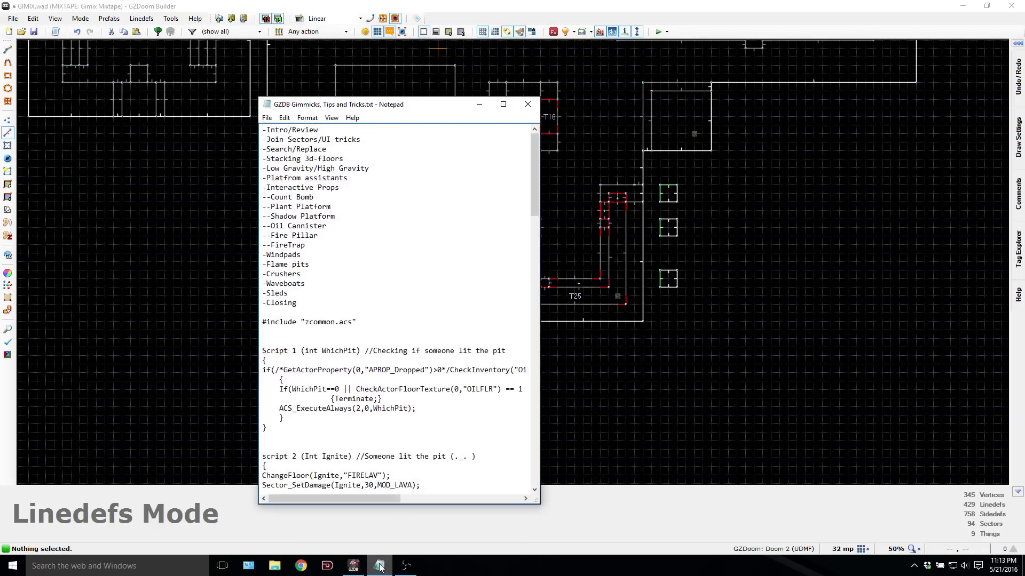
{"action": "left_click", "coordinate": [379, 566]}
Step: Inspect the northwest room with the orange crates in the 3D view, and return to the map
{"action": "scroll", "coordinate": [473, 369], "scroll_direction": "down", "scroll_amount": 3}
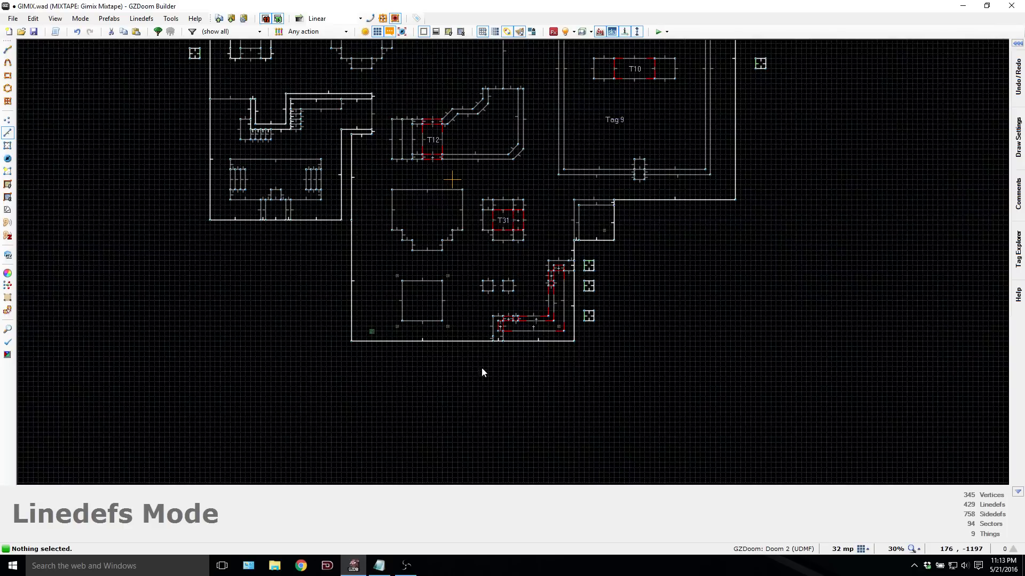
{"action": "key", "text": "Up"}
{"action": "key", "text": "Left"}
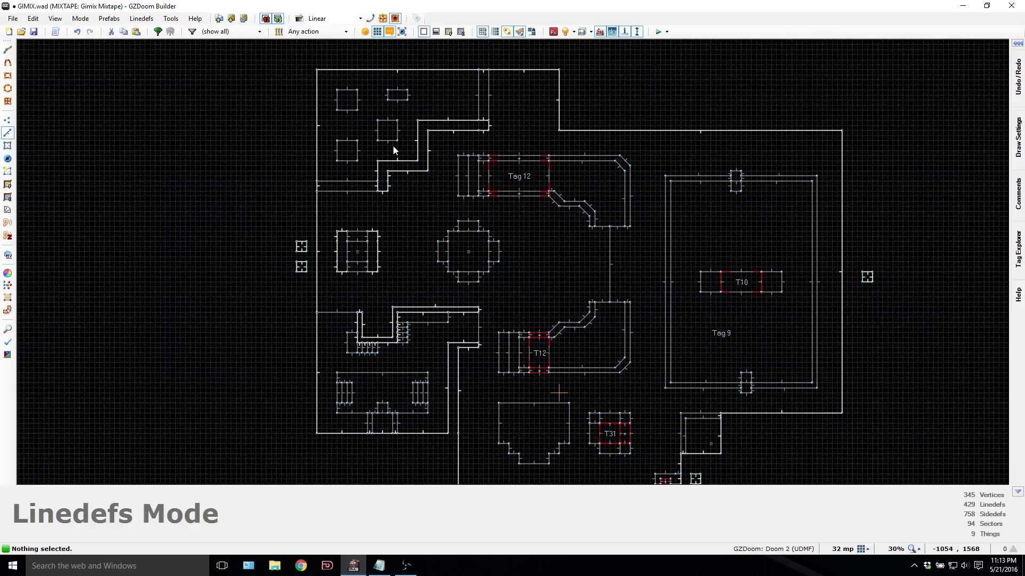
{"action": "key", "text": "w"}
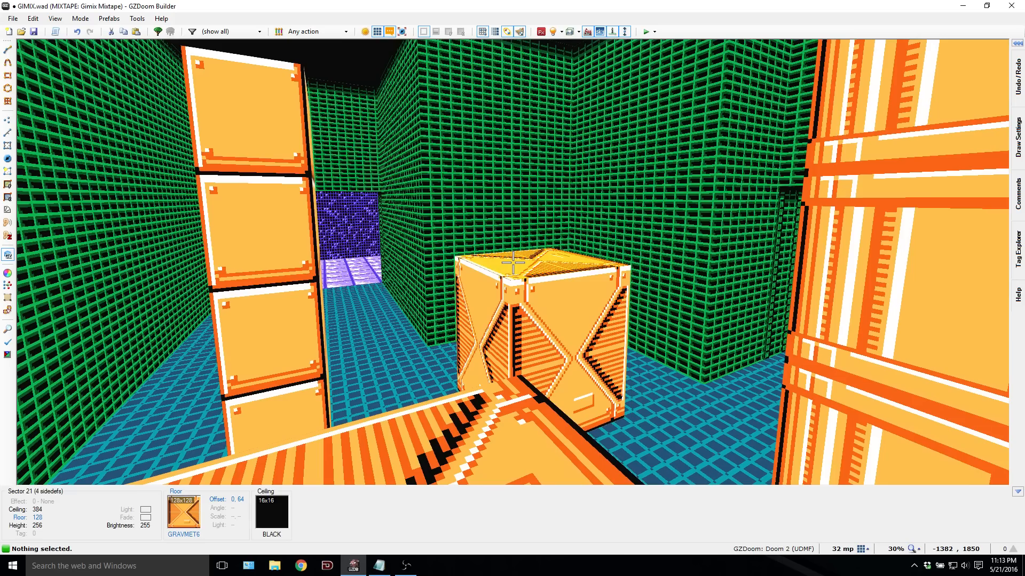
{"action": "key", "text": "s"}
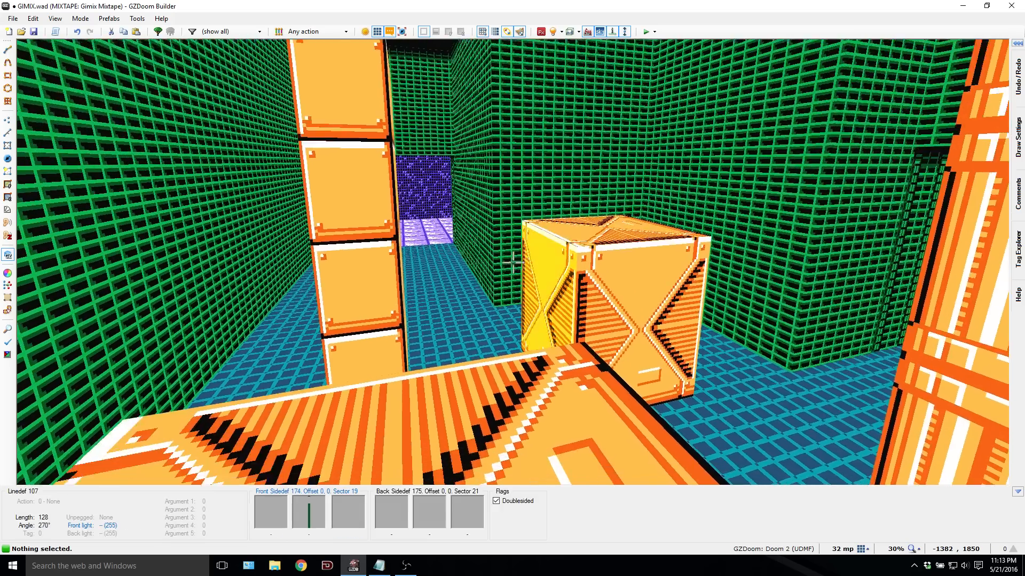
{"action": "key", "text": "s"}
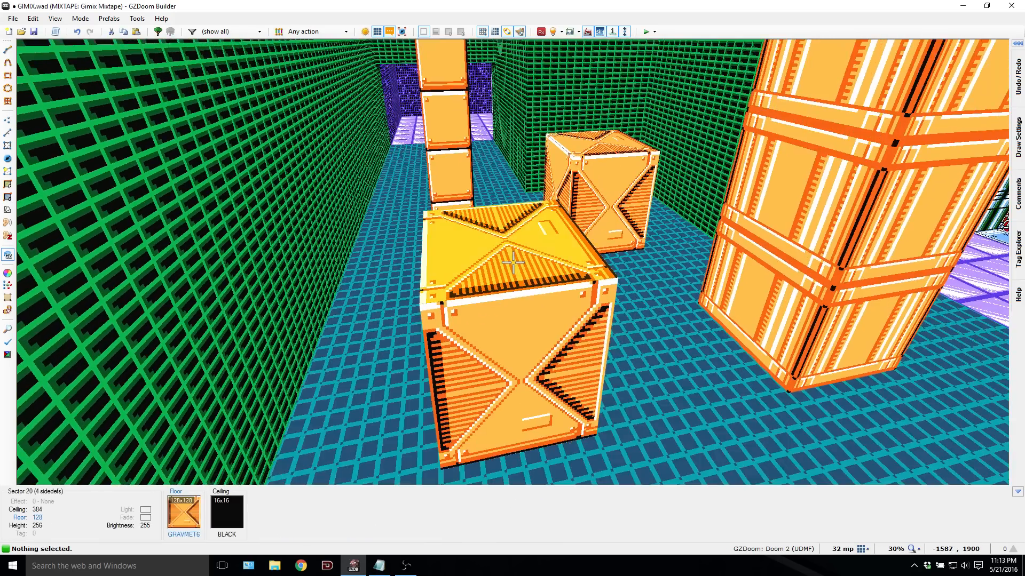
{"action": "mouse_move", "coordinate": [512, 261]}
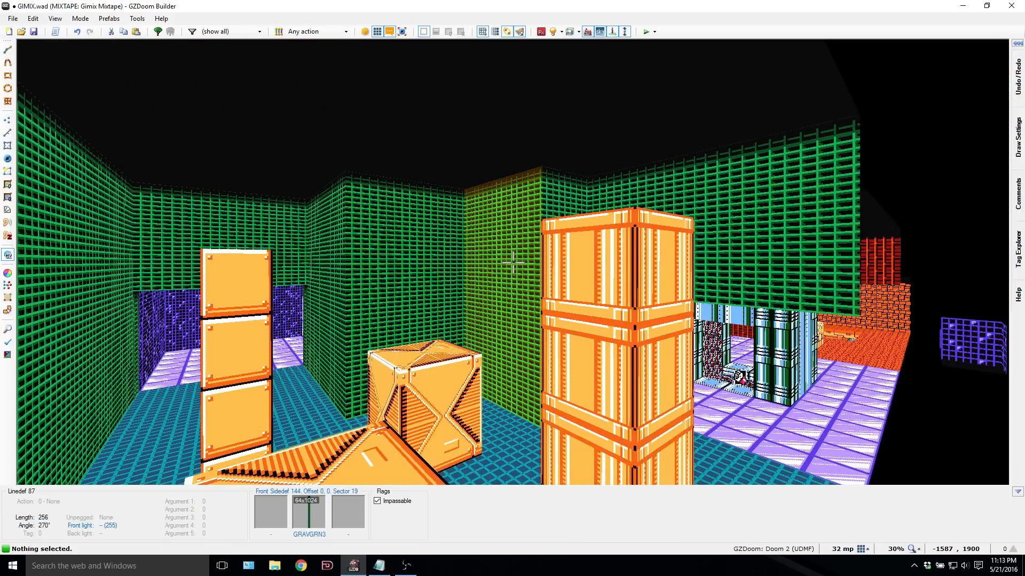
{"action": "key", "text": "q"}
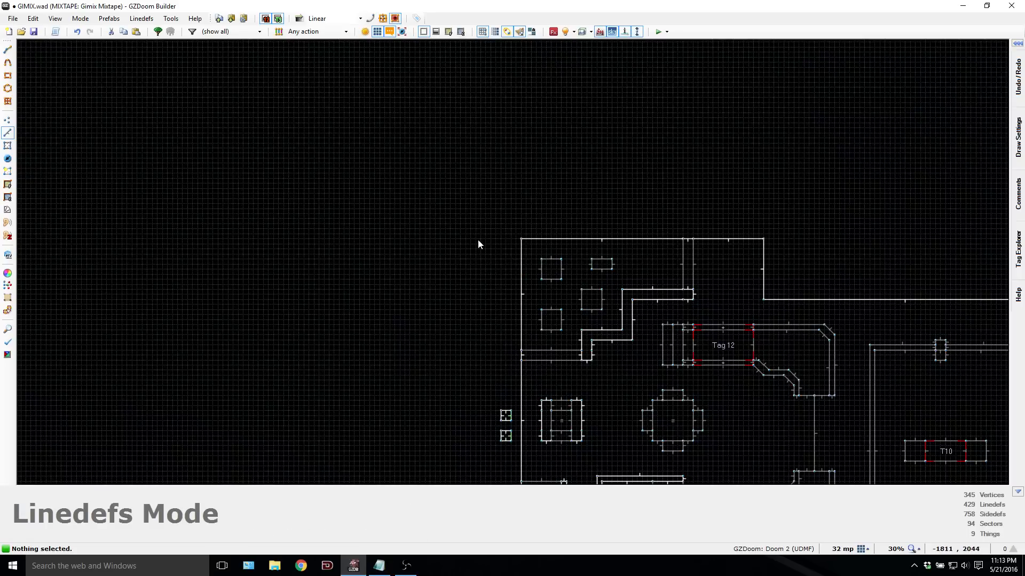
Step: Lower the gravity of all seven sectors of the northwest crate room, including its crates and both entrance strips
{"action": "left_click", "coordinate": [7, 145]}
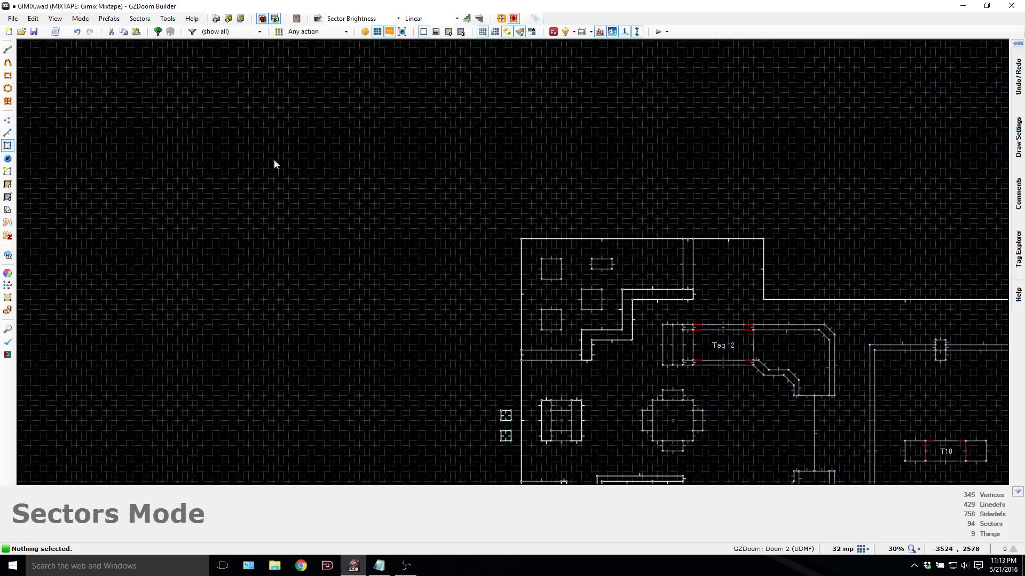
{"action": "left_click_drag", "start_coordinate": [489, 208], "coordinate": [686, 380]}
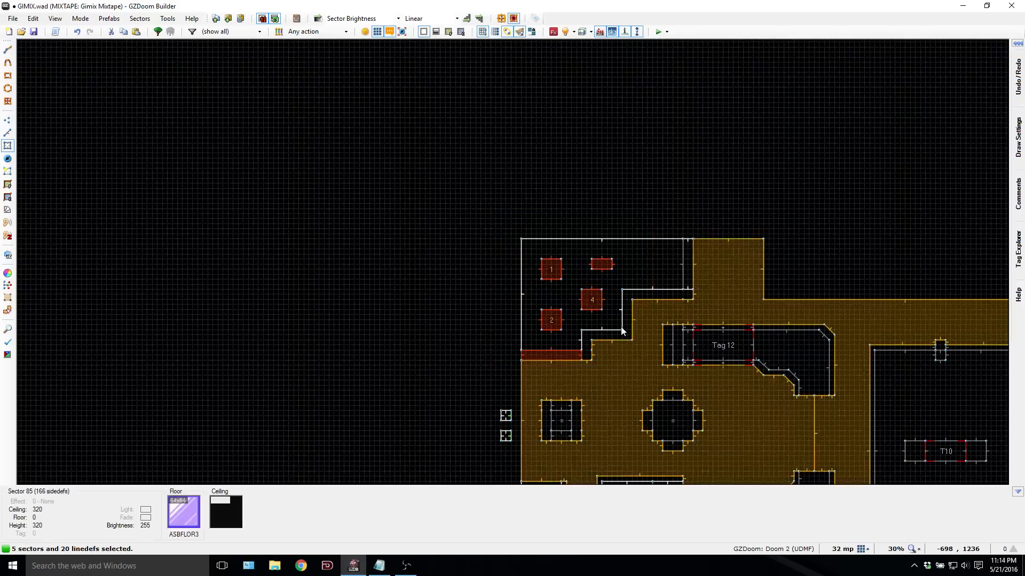
{"action": "left_click", "coordinate": [675, 272]}
{"action": "left_click", "coordinate": [691, 269]}
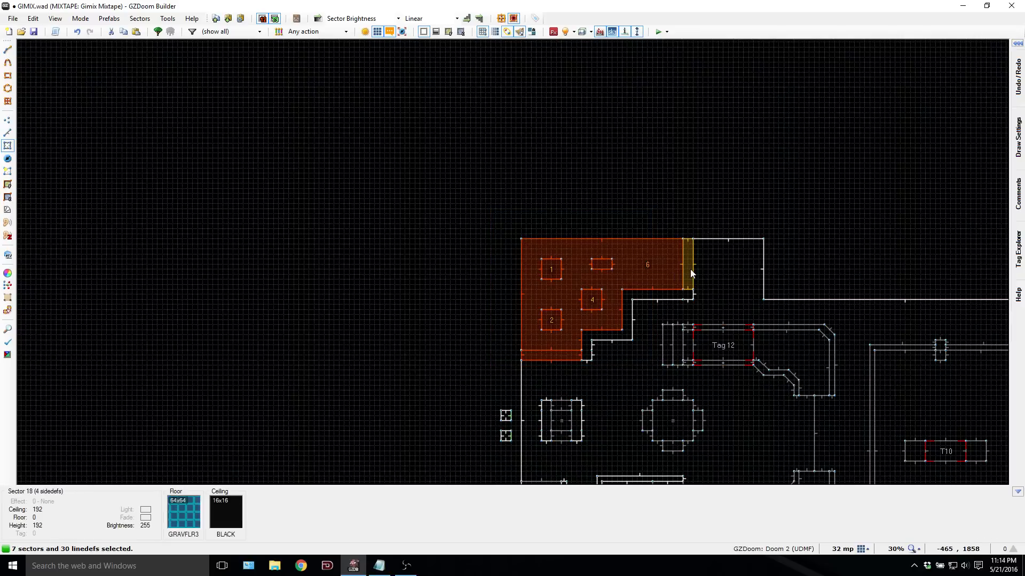
{"action": "right_click", "coordinate": [690, 267]}
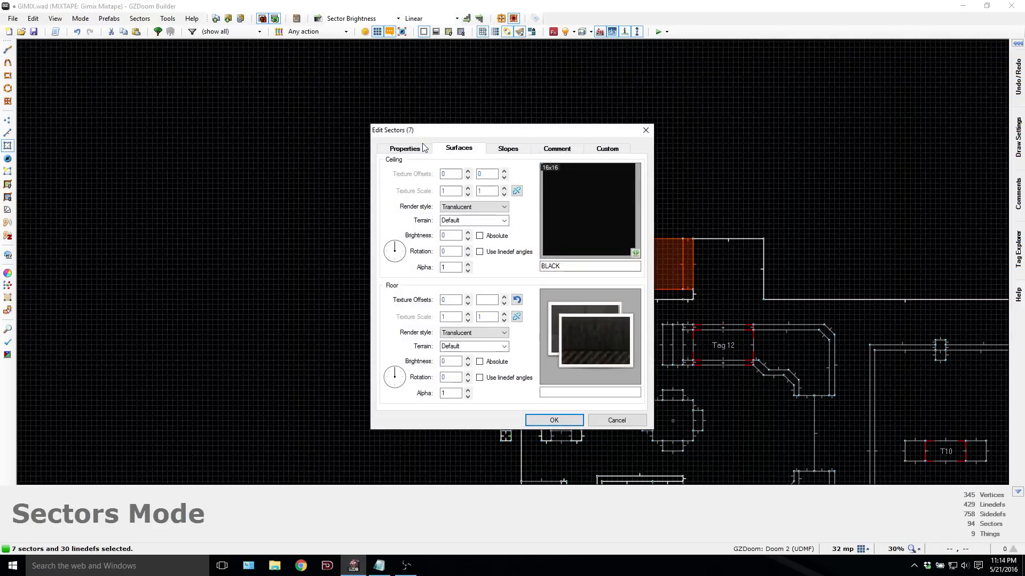
{"action": "left_click", "coordinate": [422, 148]}
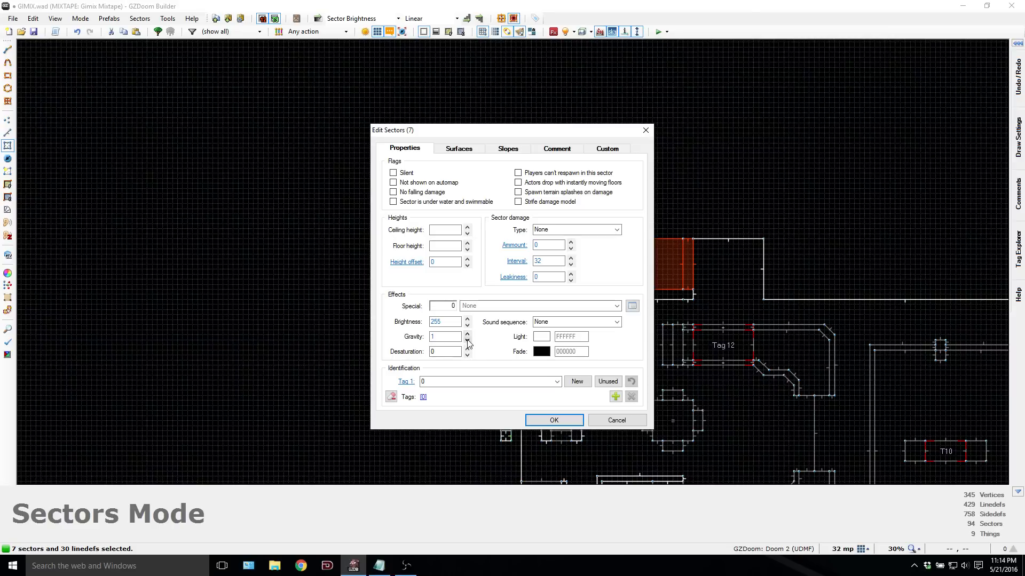
{"action": "left_click", "coordinate": [468, 341]}
{"action": "left_click", "coordinate": [467, 341]}
{"action": "left_click", "coordinate": [467, 340]}
{"action": "left_click", "coordinate": [467, 341]}
{"action": "left_click", "coordinate": [468, 333]}
{"action": "left_click", "coordinate": [542, 420]}
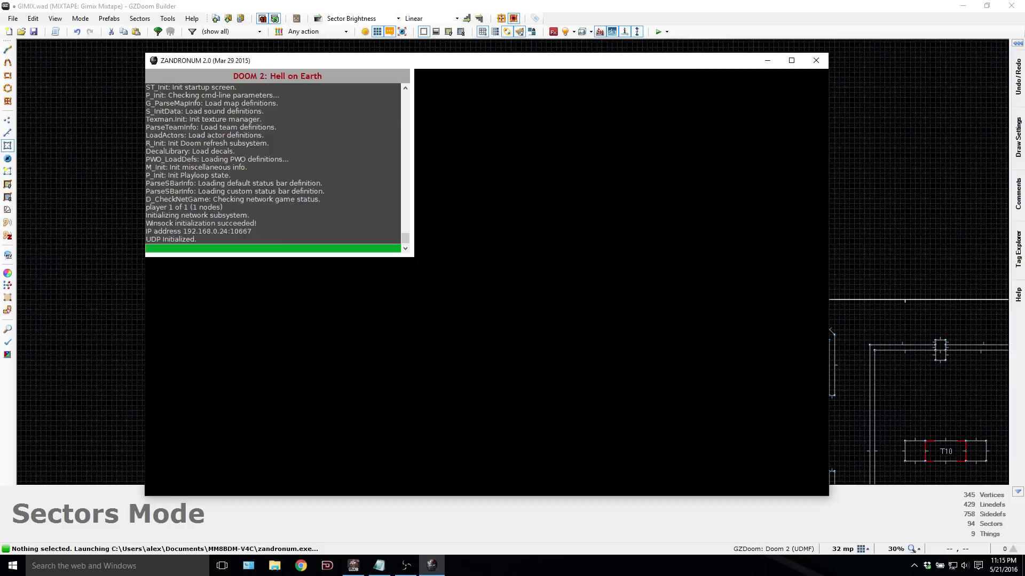
Step: Walk from the player start to the low-gravity crate room in the northwest of the Zandronum playtest
{"action": "key", "text": "w"}
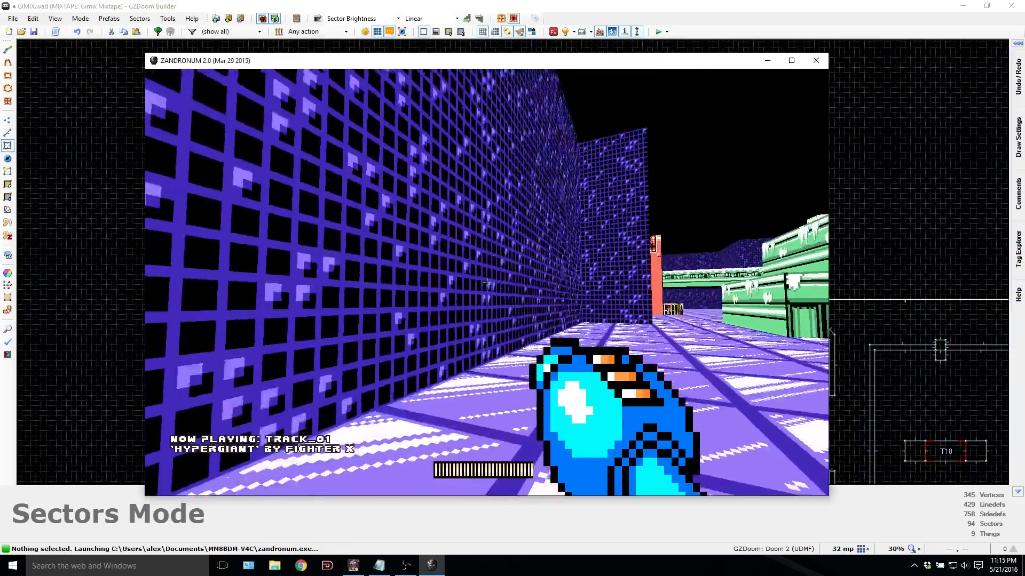
{"action": "key", "text": "w"}
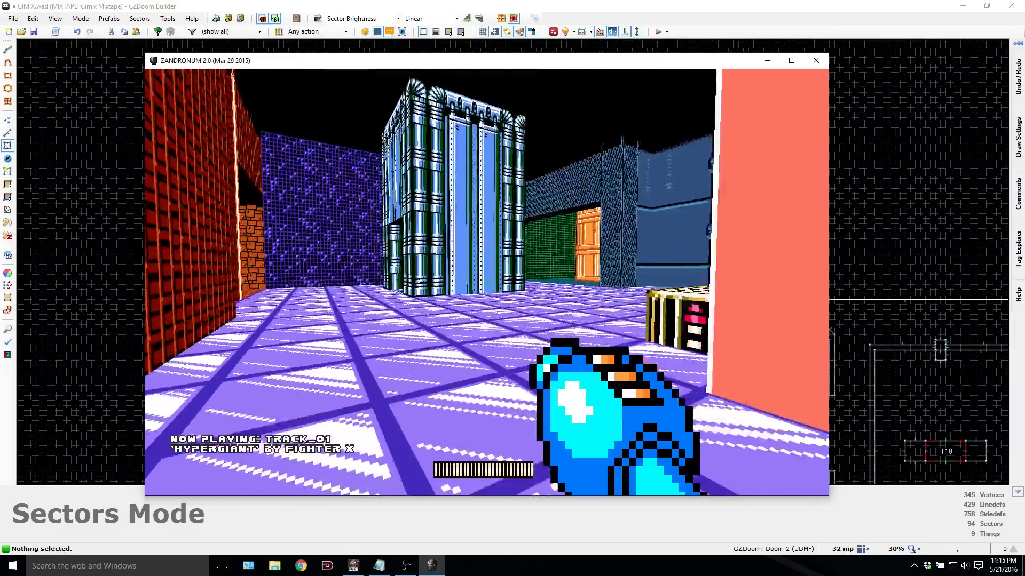
{"action": "key", "text": "w"}
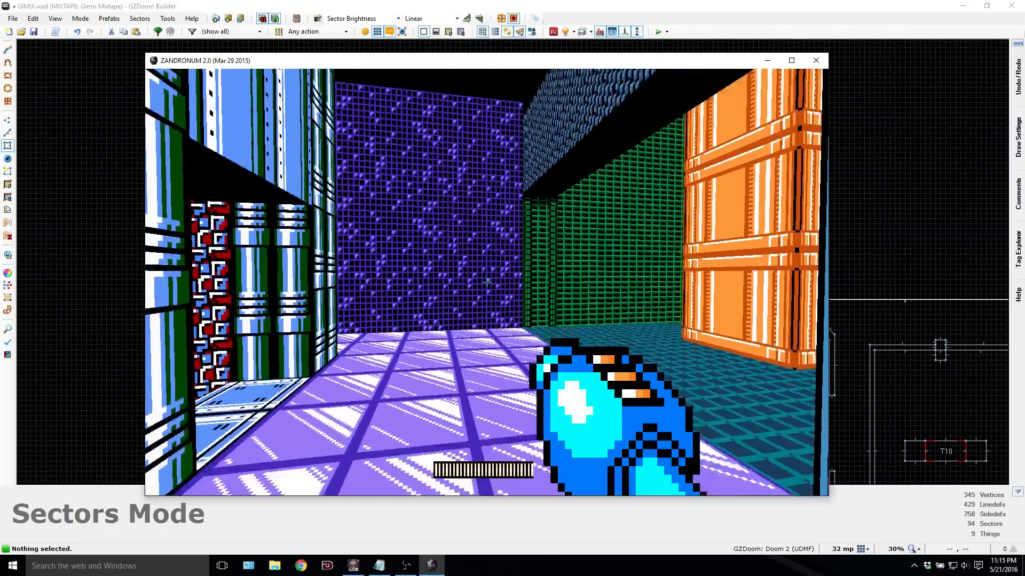
{"action": "key", "text": "a"}
{"action": "key", "text": "w"}
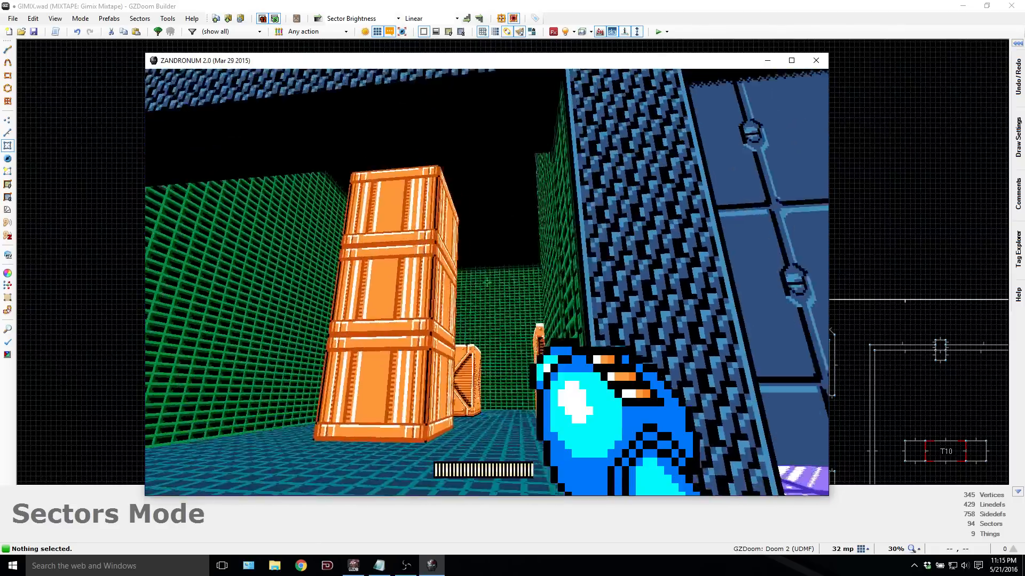
{"action": "key", "text": "w"}
Step: Test the low gravity by jumping between the orange crates, and close the Zandronum playtest
{"action": "key", "text": "space"}
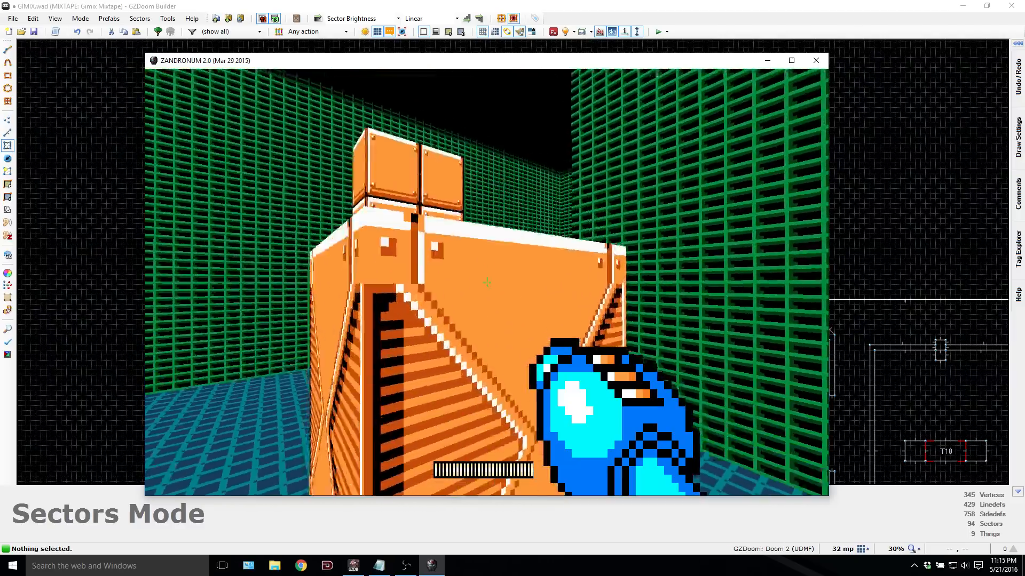
{"action": "key", "text": "space"}
{"action": "key", "text": "w"}
{"action": "key", "text": "space"}
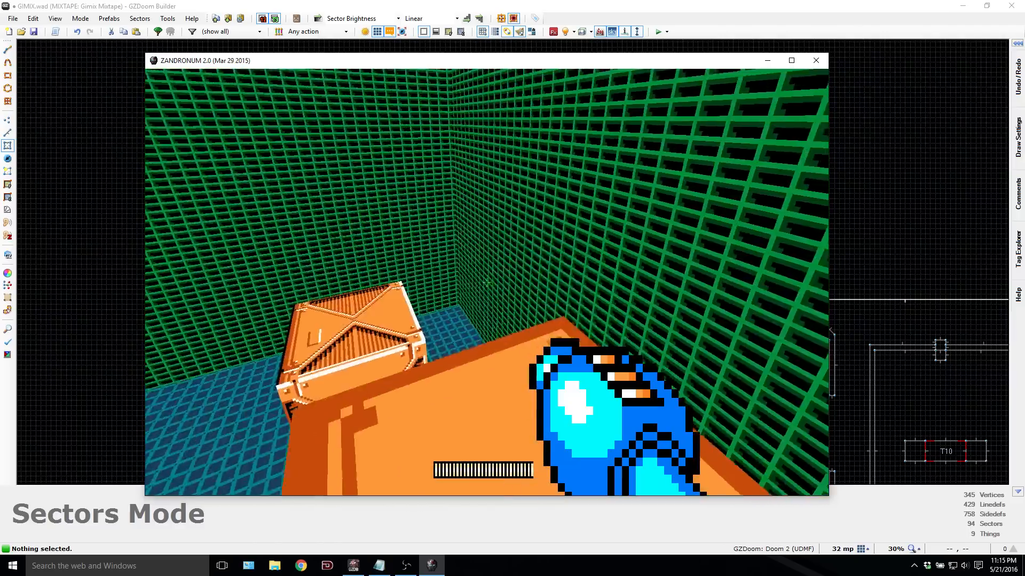
{"action": "key", "text": "w"}
{"action": "key", "text": "space"}
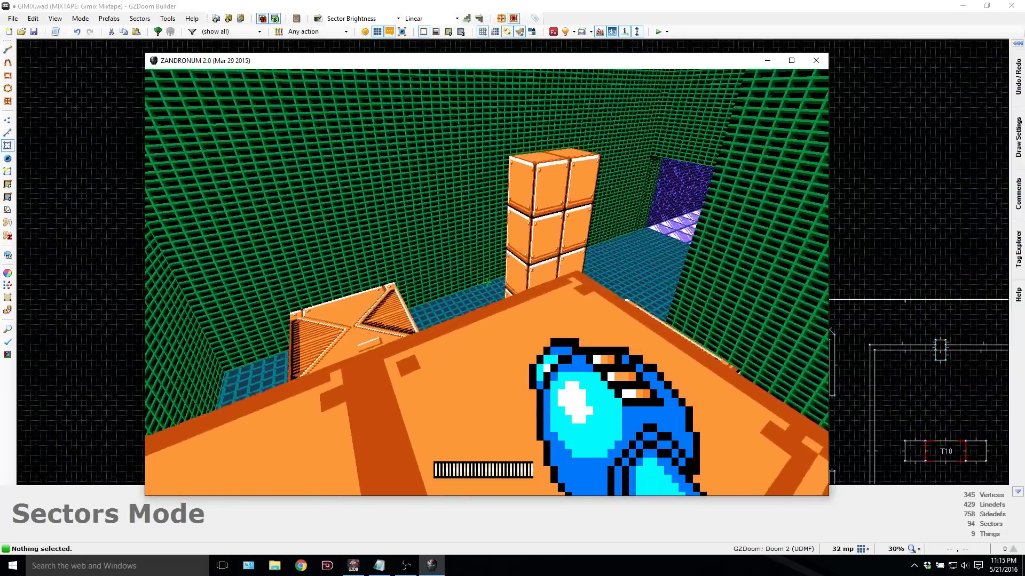
{"action": "key", "text": "w"}
{"action": "key", "text": "space"}
{"action": "key", "text": "w"}
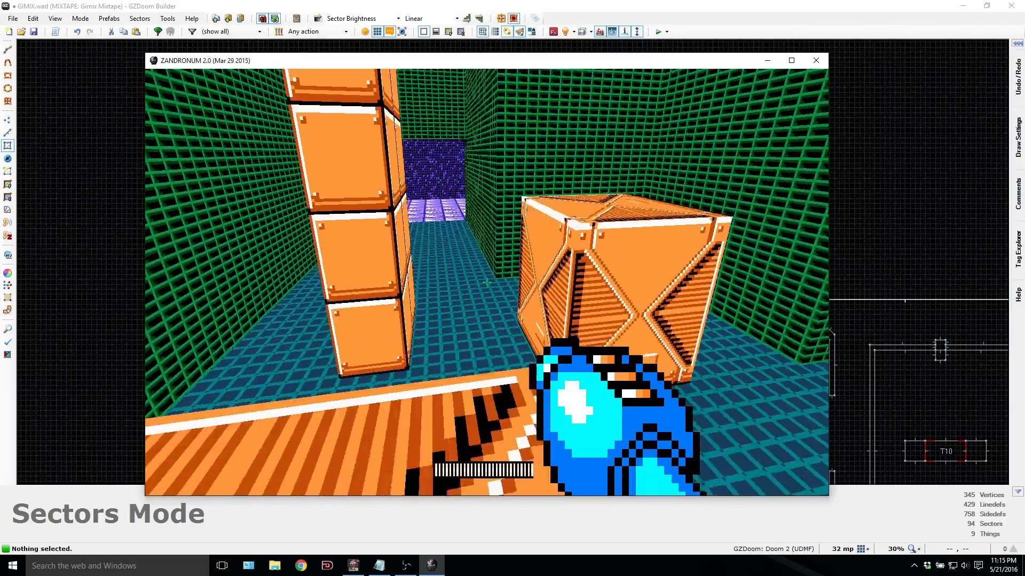
{"action": "key", "text": "space"}
{"action": "key", "text": "w"}
{"action": "key", "text": "space"}
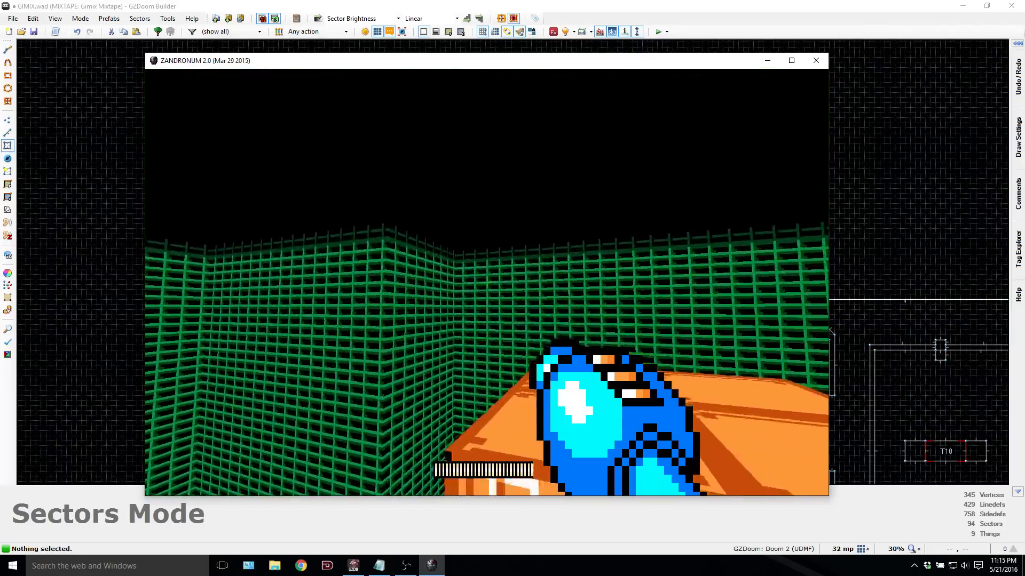
{"action": "key", "text": "w"}
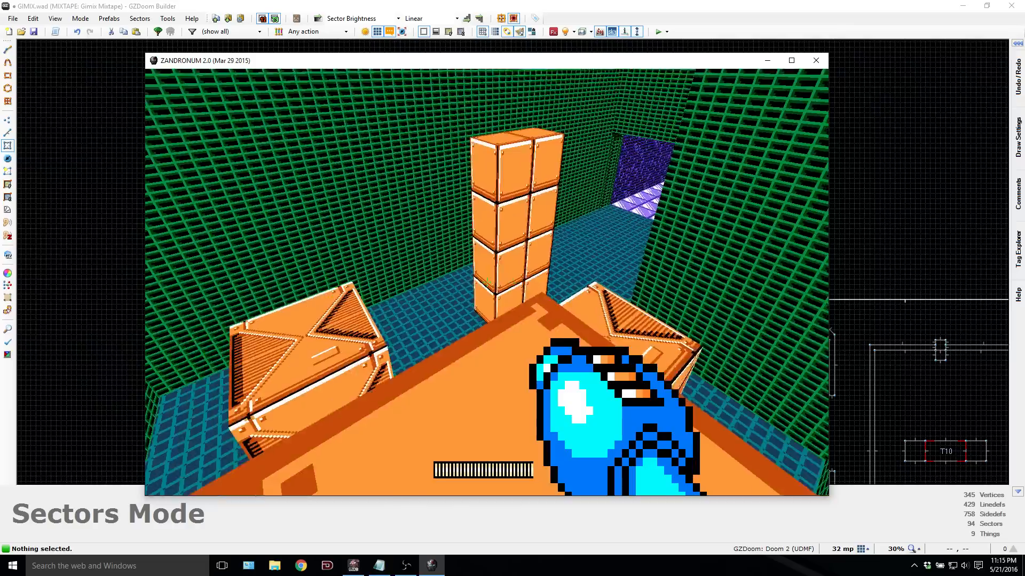
{"action": "key", "text": "w"}
{"action": "key", "text": "space"}
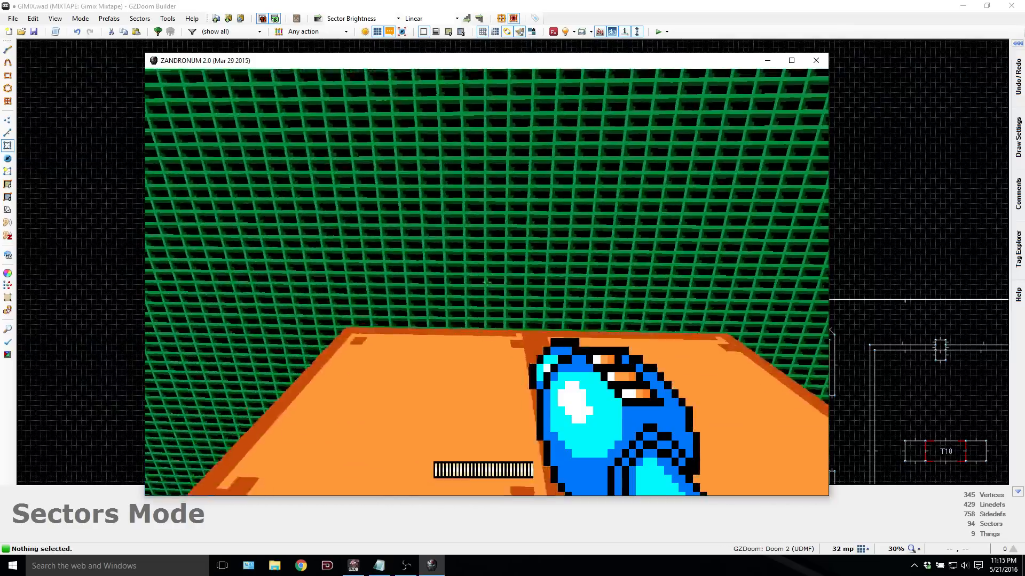
{"action": "key", "text": "space"}
{"action": "key", "text": "w"}
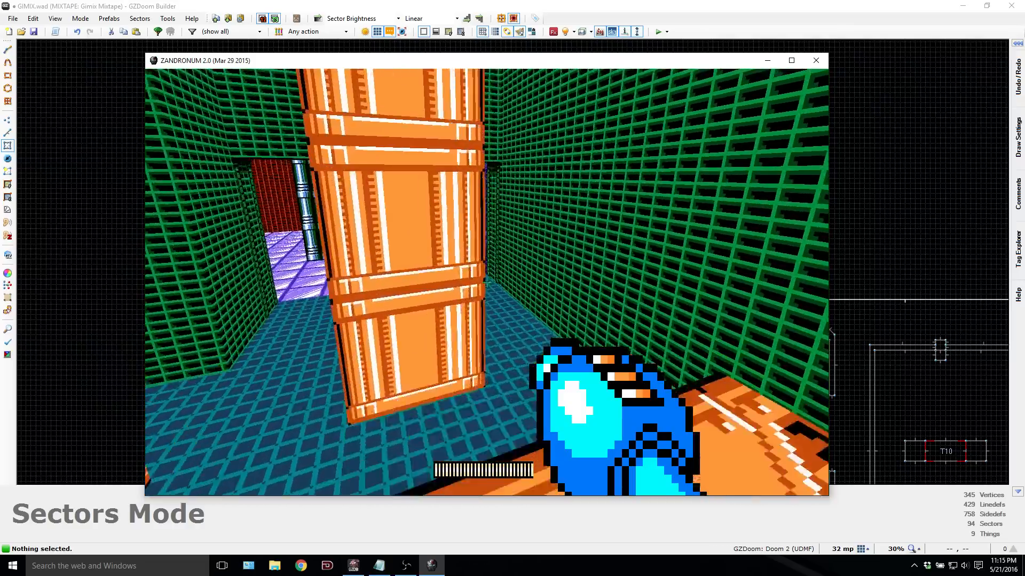
{"action": "key", "text": "space"}
{"action": "key", "text": "alt+F4"}
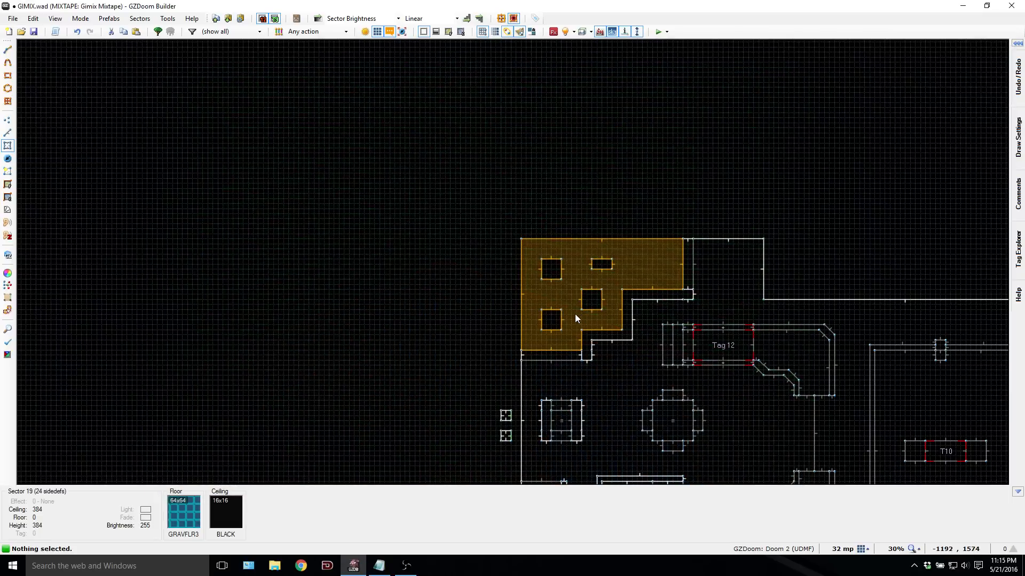
Step: Inspect the orange brick room south of the crate room in the 3D view, including its sunken floor and green stairs
{"action": "left_click", "coordinate": [610, 290]}
{"action": "left_click", "coordinate": [617, 278]}
{"action": "key", "text": "Down"}
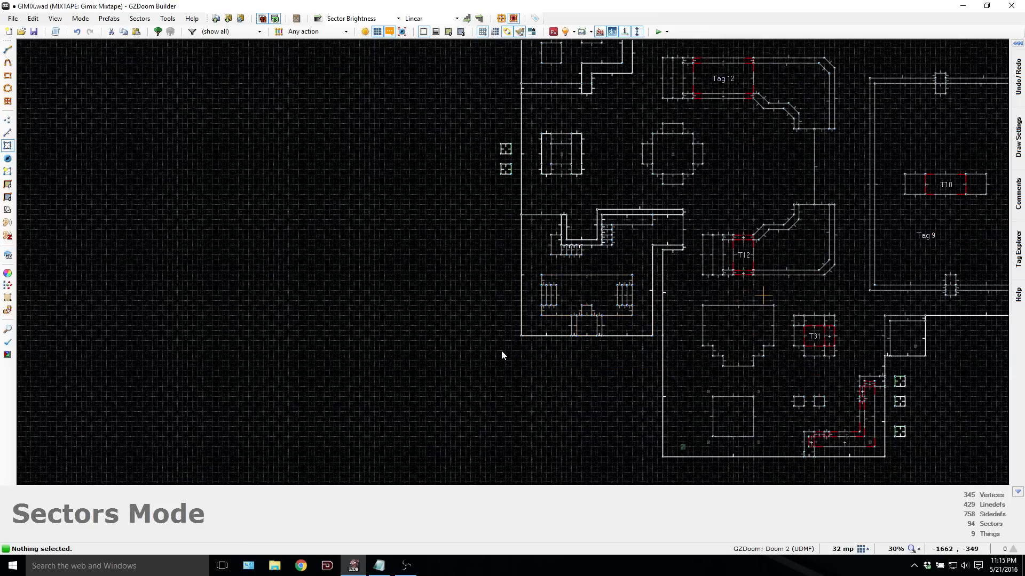
{"action": "key", "text": "q"}
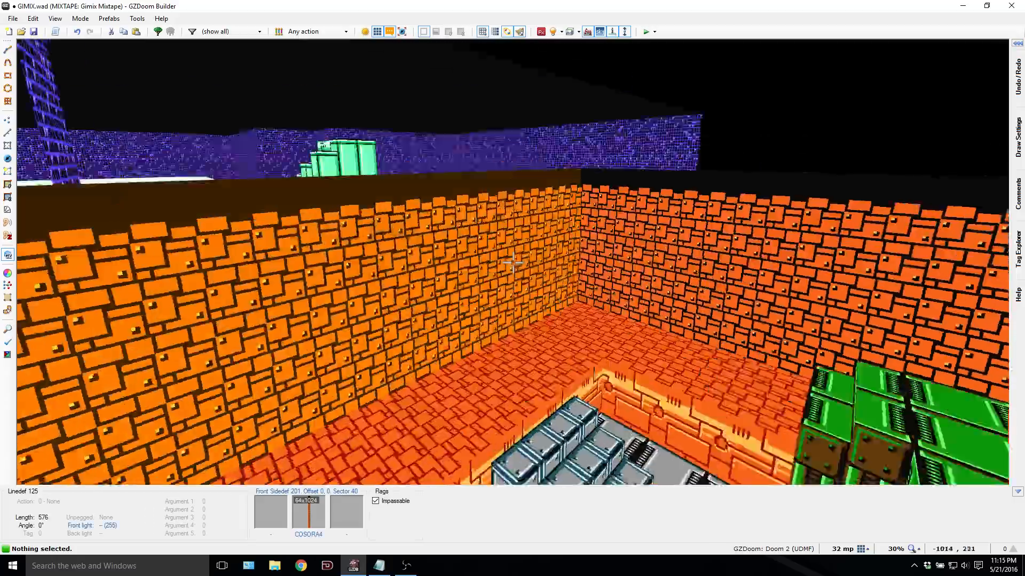
{"action": "key", "text": "e"}
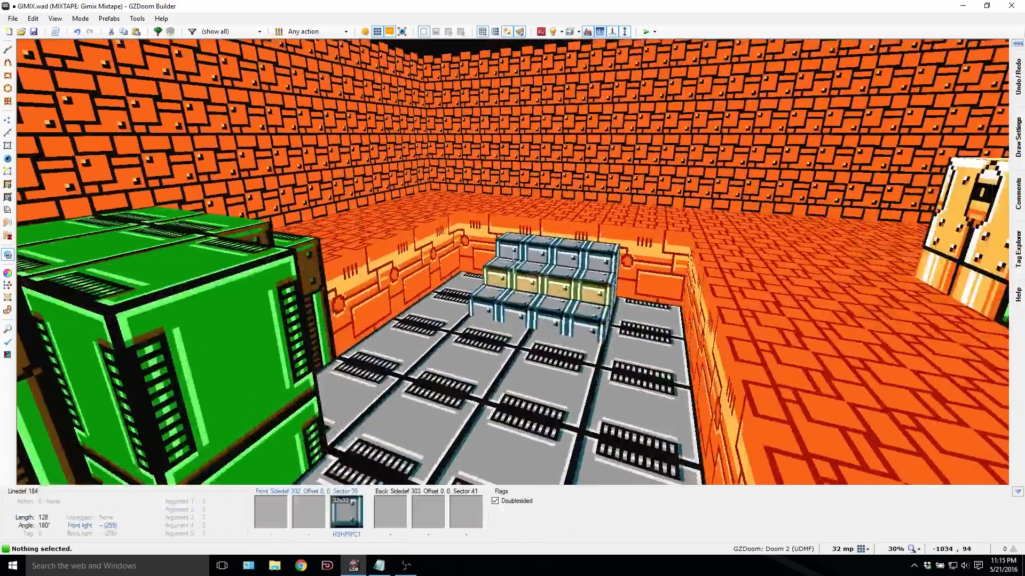
{"action": "key", "text": "f"}
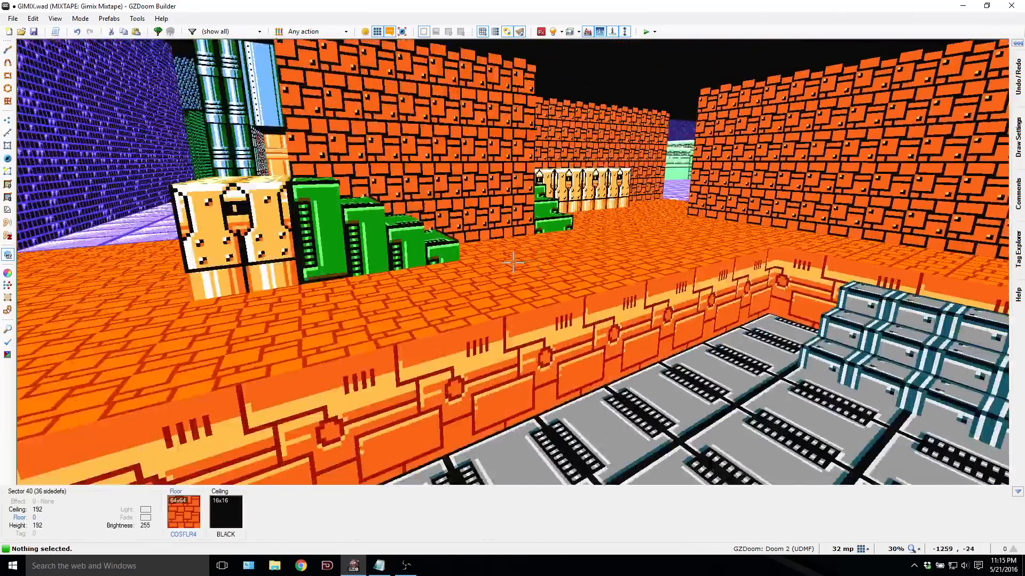
{"action": "key", "text": "d"}
{"action": "key", "text": "s"}
{"action": "key", "text": "e"}
{"action": "key", "text": "d"}
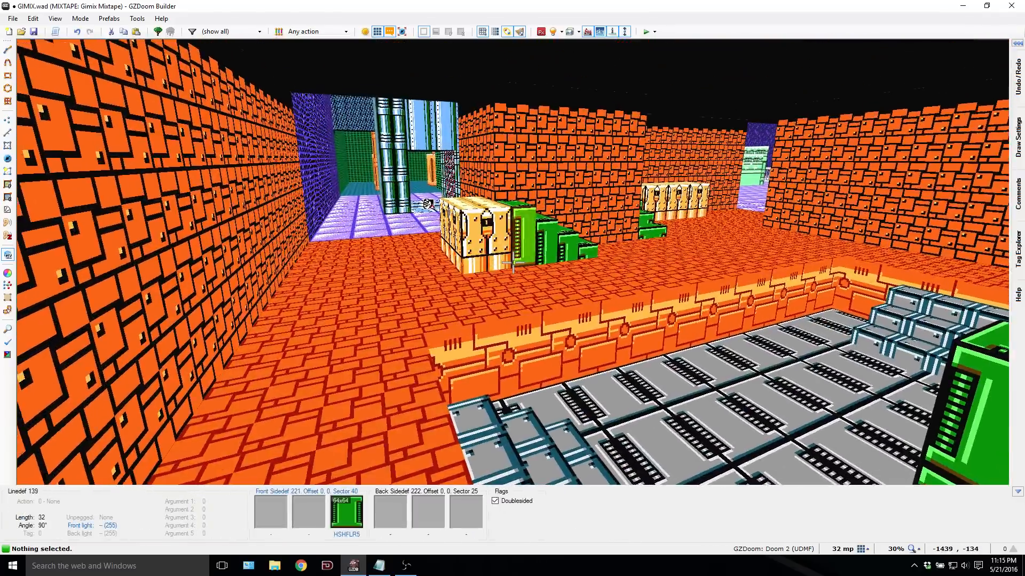
{"action": "key", "text": "w"}
Step: Move the player start thing into the southwest corner of the orange brick room and launch a Zandronum playtest
{"action": "left_click", "coordinate": [7, 160]}
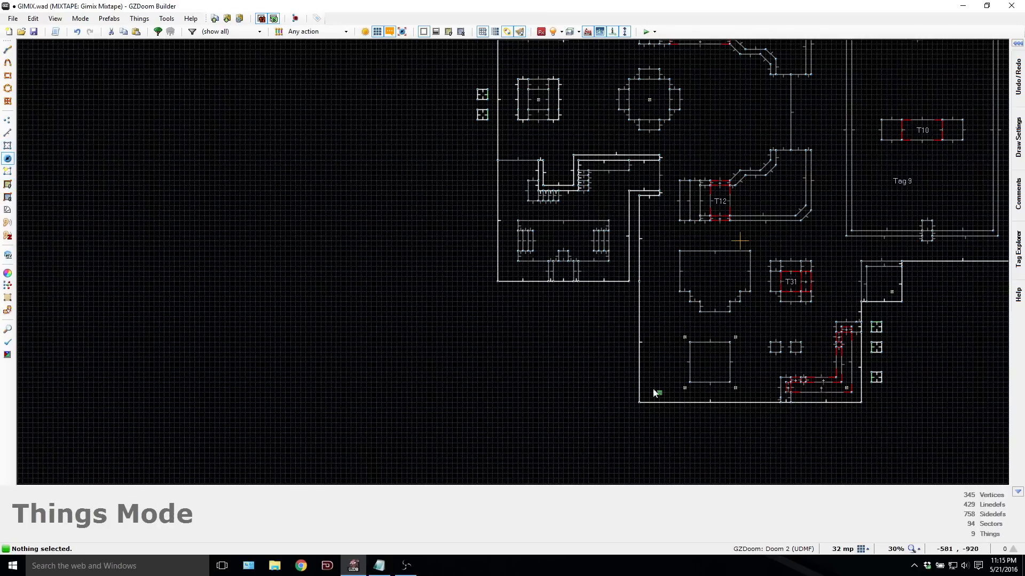
{"action": "left_click_drag", "start_coordinate": [657, 394], "coordinate": [508, 275]}
{"action": "key", "text": "F9"}
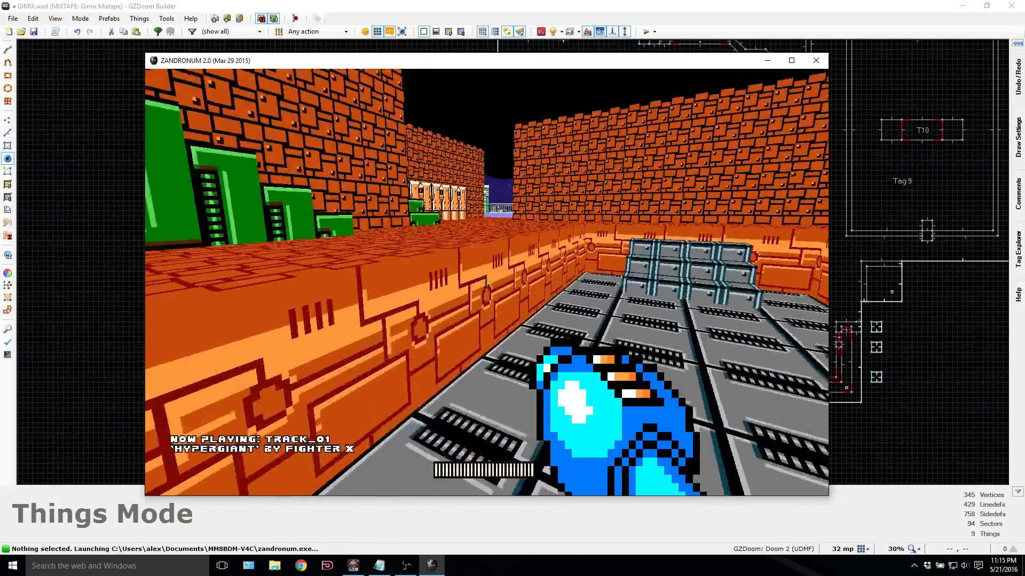
Step: Test normal-gravity movement and jumping around the brick room's sunken metal floor and green blocks
{"action": "key", "text": "w"}
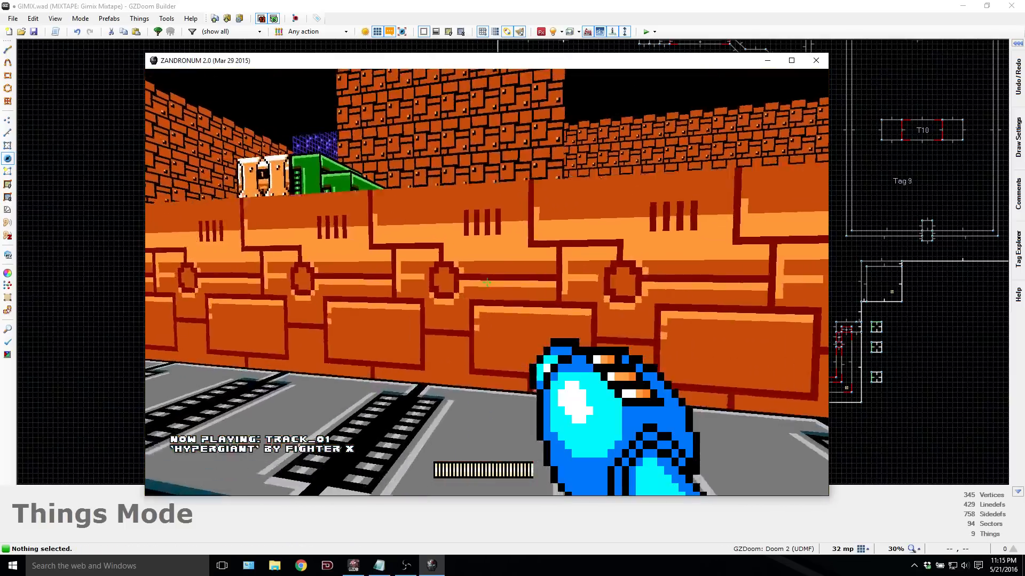
{"action": "key", "text": "w"}
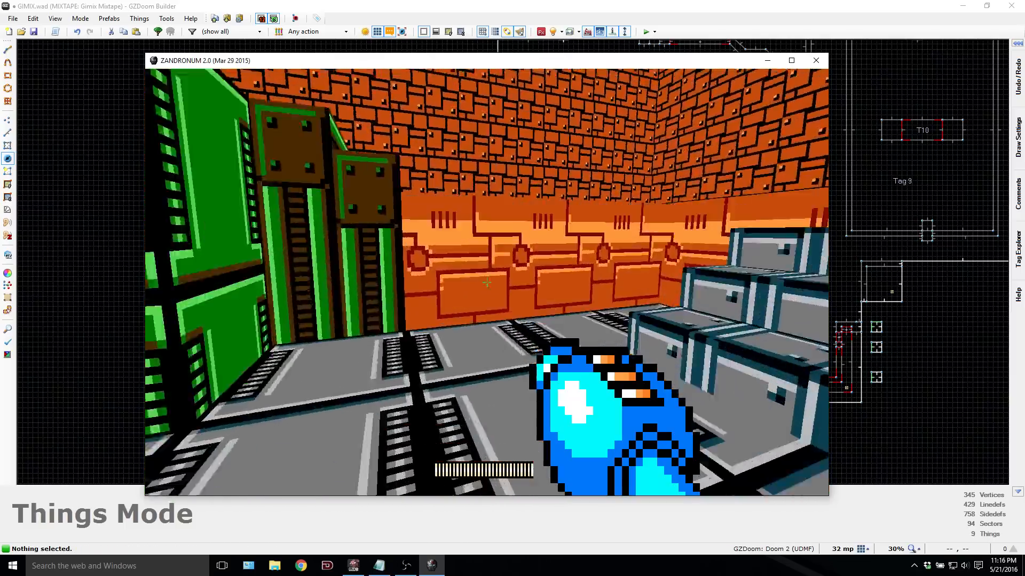
{"action": "key", "text": "w"}
{"action": "key", "text": "space"}
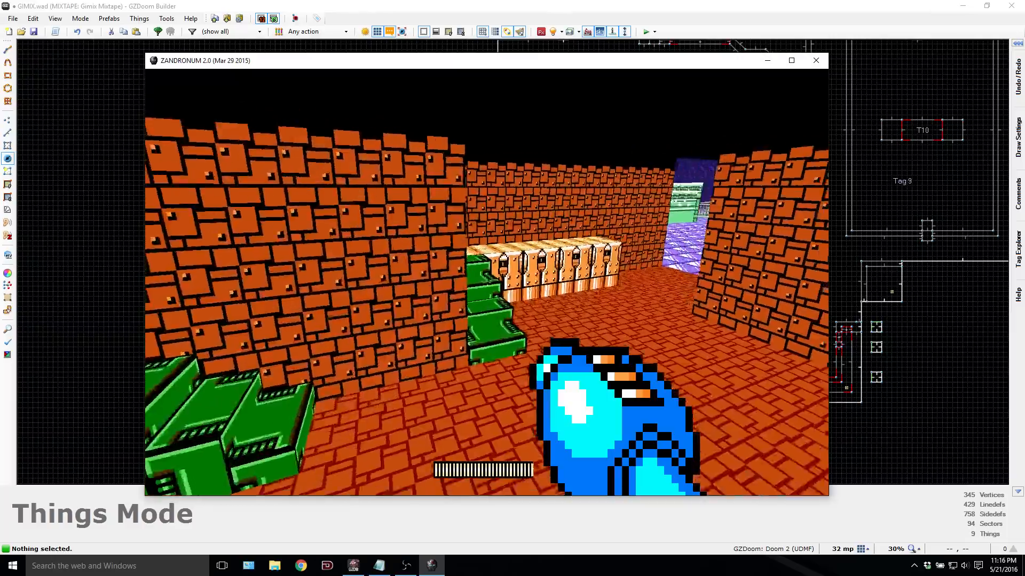
{"action": "key", "text": "w"}
{"action": "key", "text": "space"}
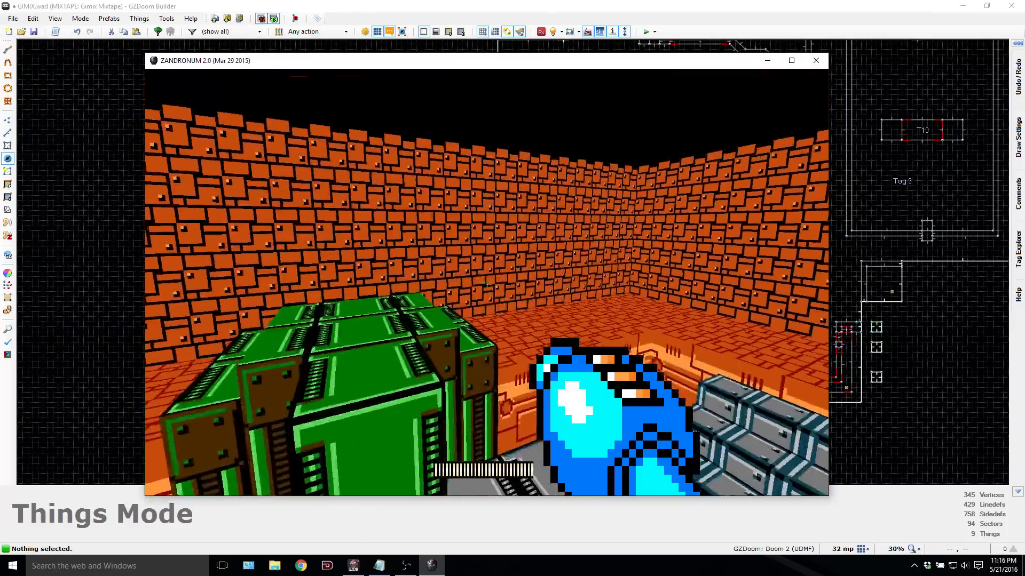
{"action": "key", "text": "w"}
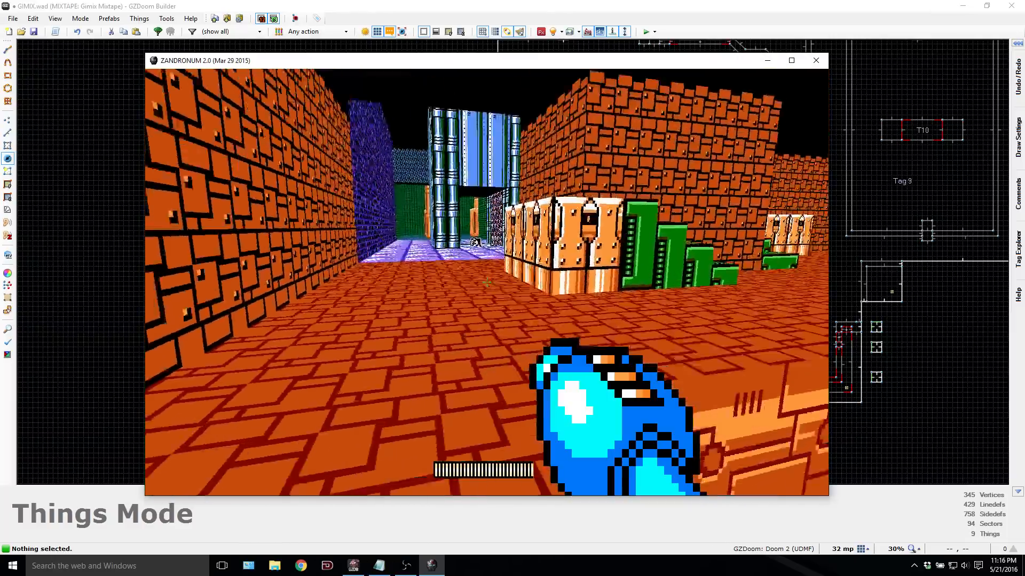
Step: Test jumping at the brick room's green stairs and tan ledge, and close the Zandronum playtest
{"action": "key", "text": "s"}
{"action": "key", "text": "d"}
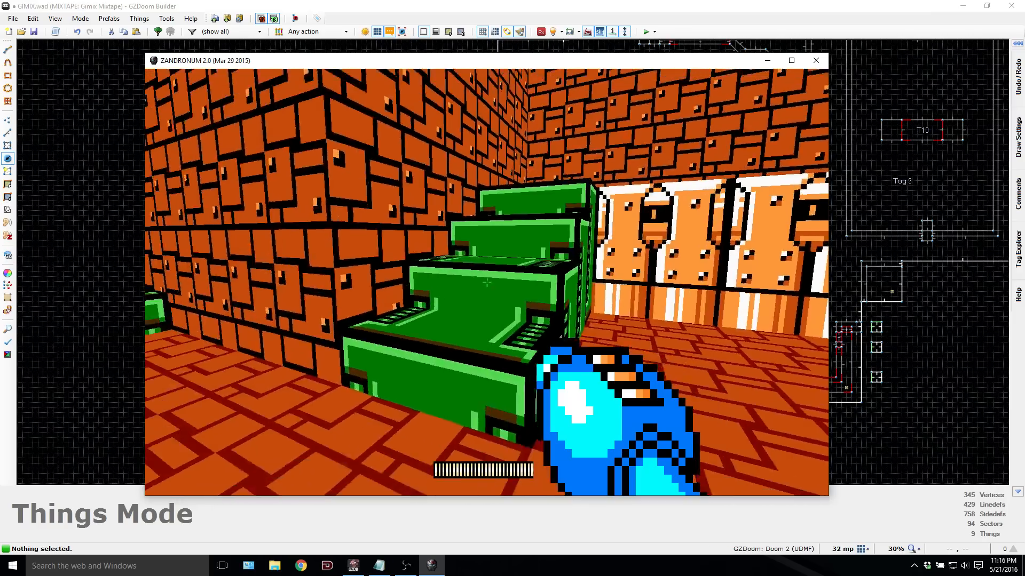
{"action": "key", "text": "s"}
{"action": "key", "text": "d"}
{"action": "key", "text": "w"}
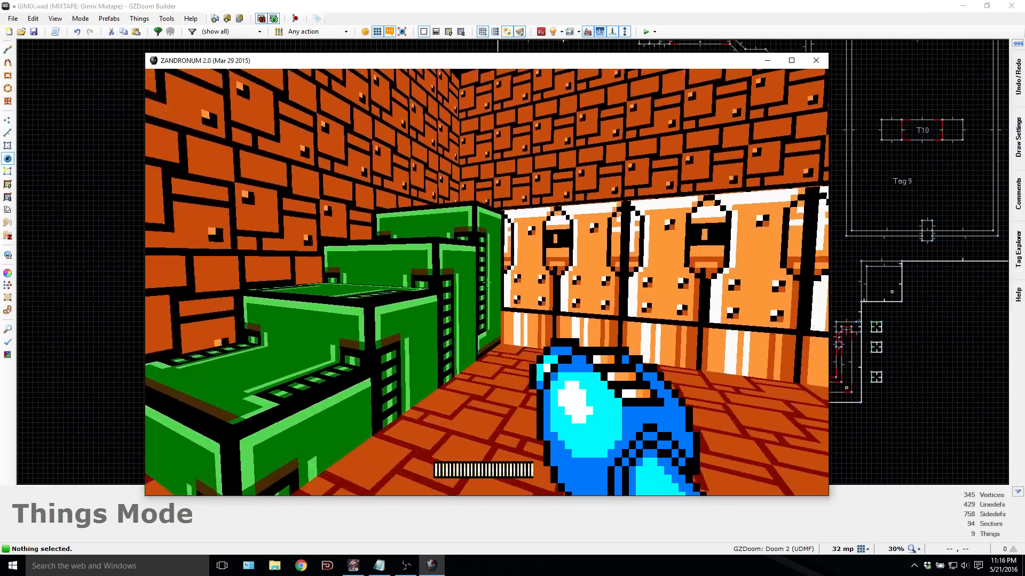
{"action": "key", "text": "w"}
{"action": "key", "text": "space"}
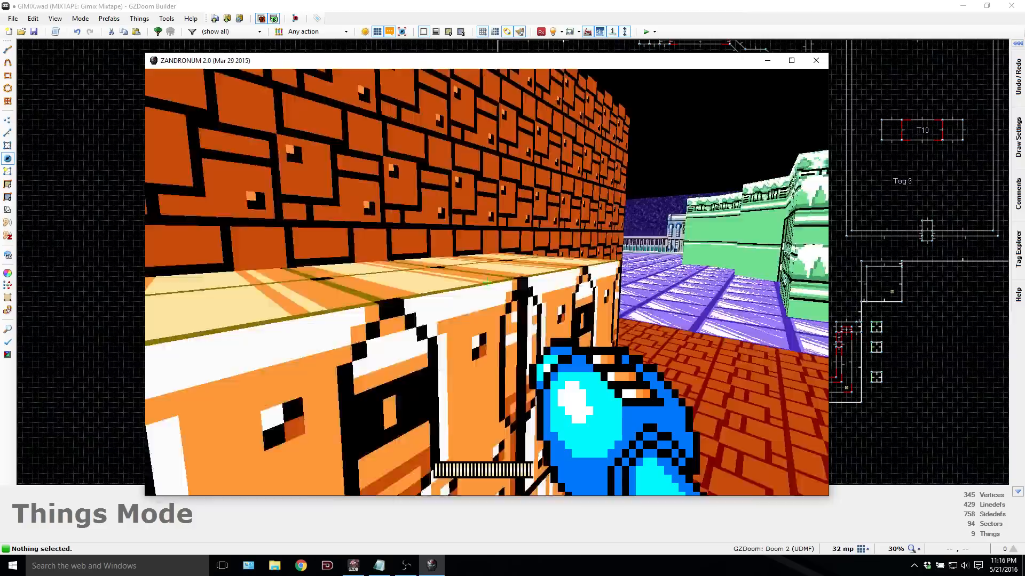
{"action": "key", "text": "Left"}
{"action": "key", "text": "w"}
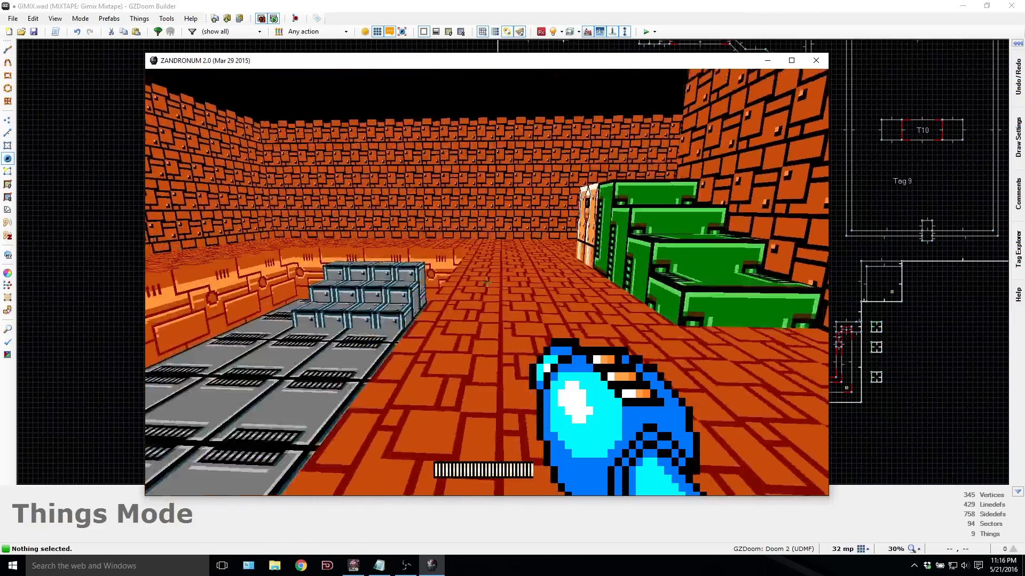
{"action": "key", "text": "w"}
{"action": "key", "text": "Right"}
{"action": "key", "text": "Left"}
{"action": "key", "text": "alt+F4"}
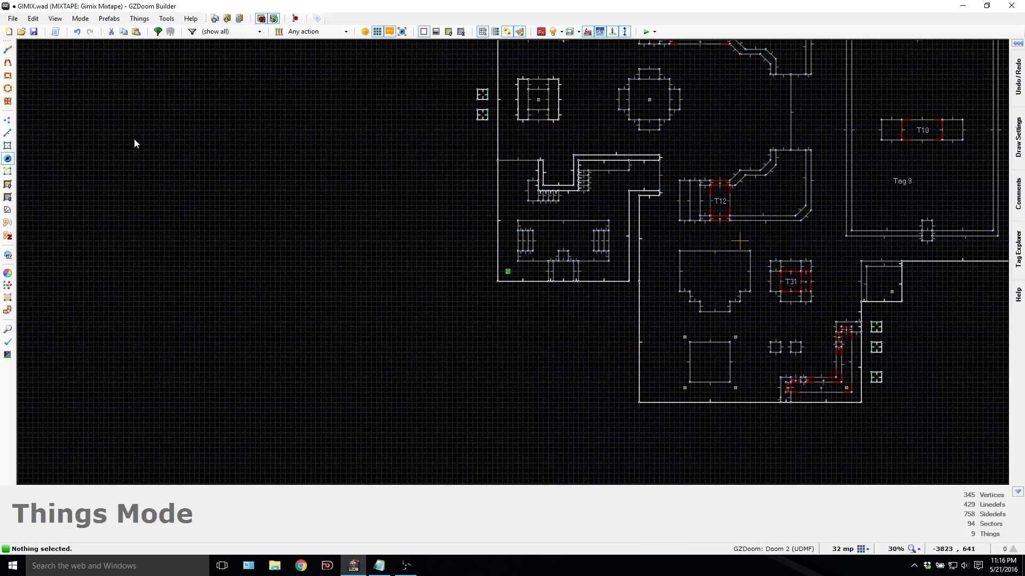
Step: Raise the gravity of all sectors in the southwest brick room, including its stairs and sunken floor, and clear the selection
{"action": "left_click", "coordinate": [7, 145]}
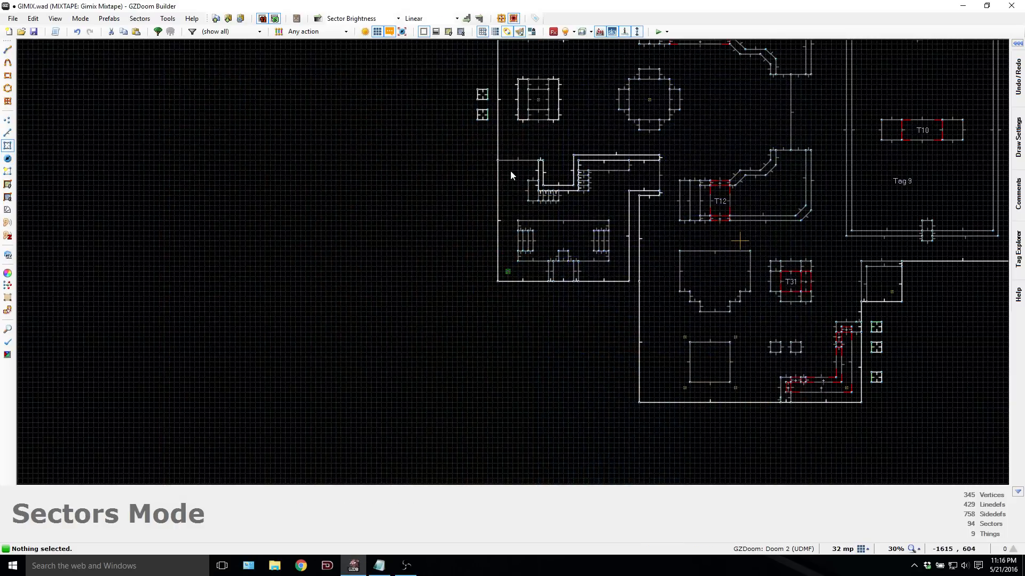
{"action": "left_click_drag", "start_coordinate": [491, 153], "coordinate": [662, 286]}
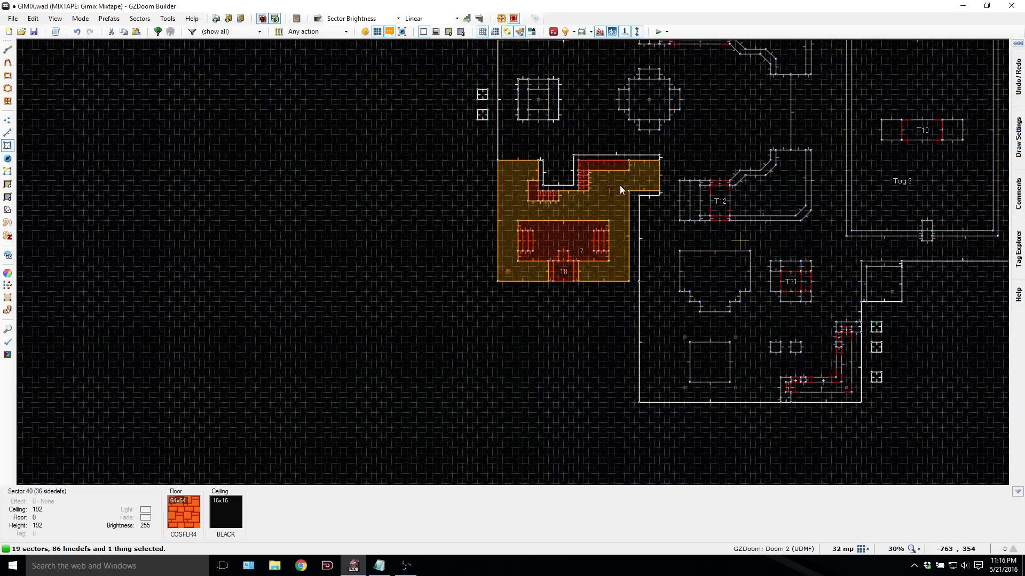
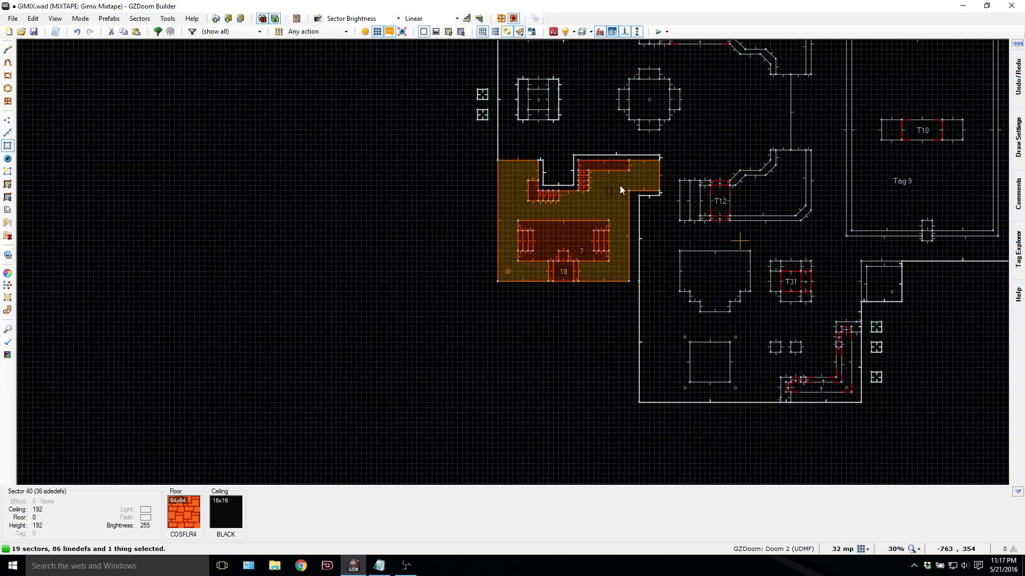
{"action": "right_click", "coordinate": [619, 184]}
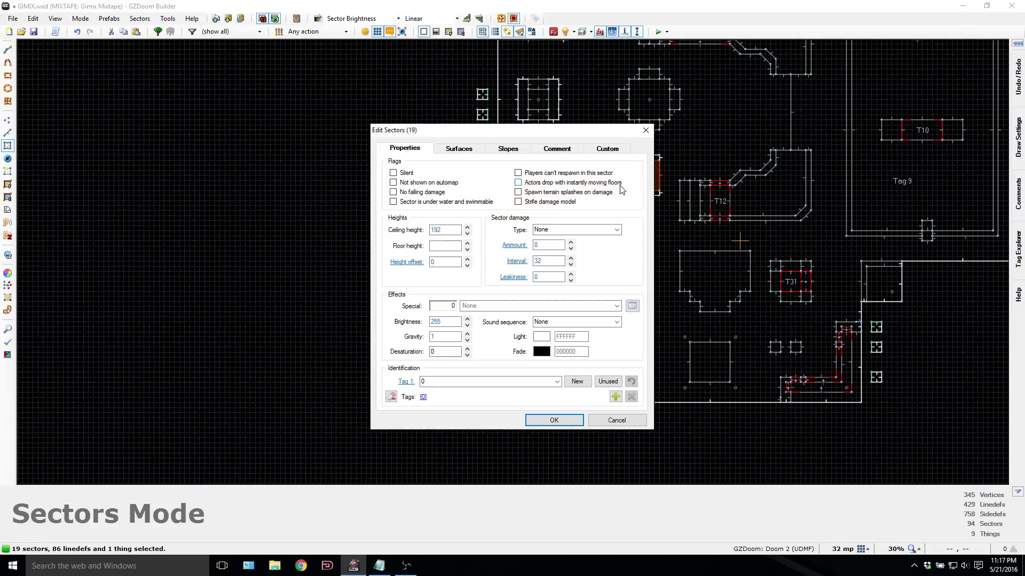
{"action": "left_click", "coordinate": [468, 334]}
{"action": "left_click", "coordinate": [554, 420]}
{"action": "key", "text": "c"}
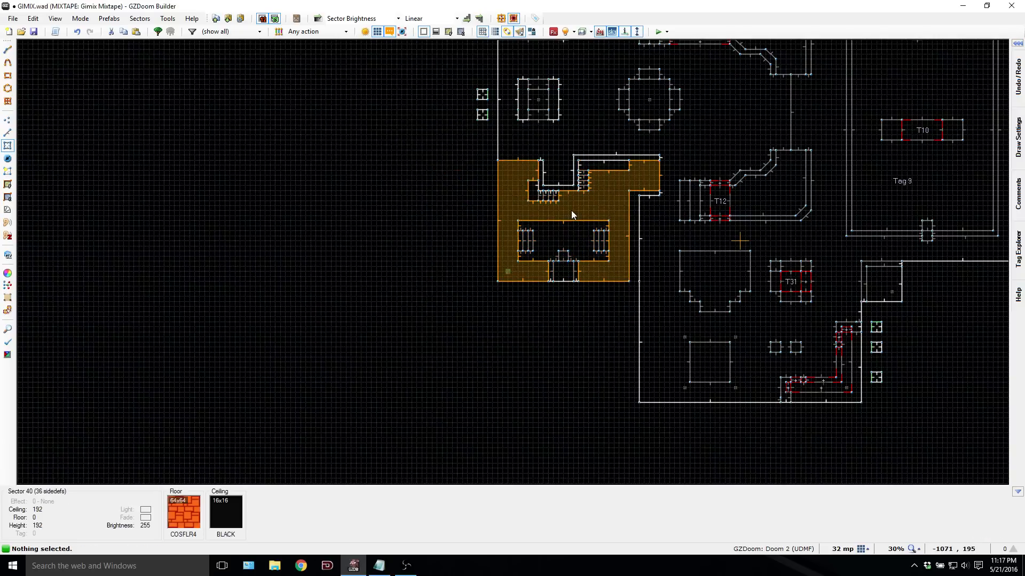
Step: Launch a Zandronum playtest and test high-gravity movement and jumping around the southwest brick room's sunken floor and green blocks
{"action": "key", "text": "F9"}
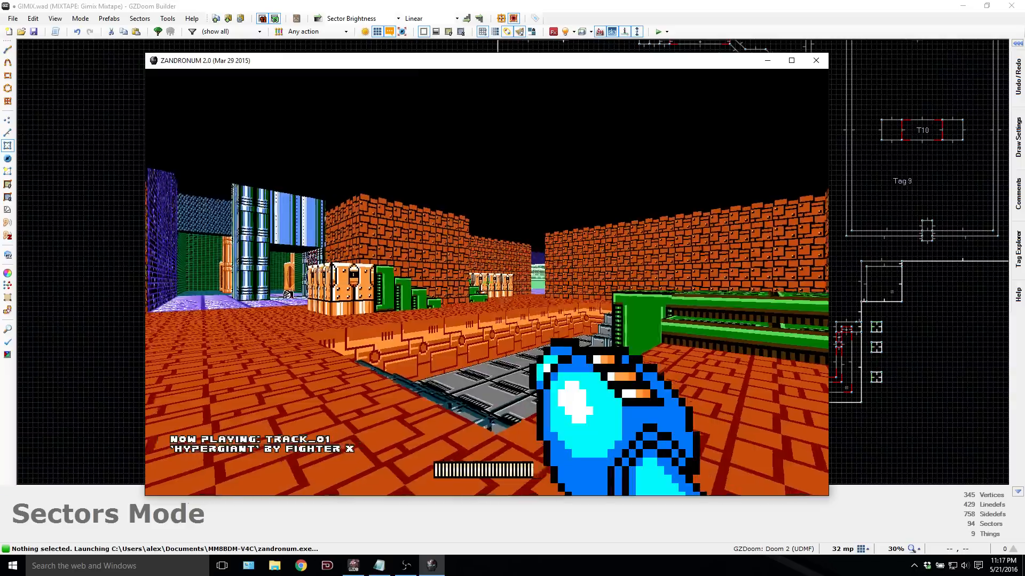
{"action": "key", "text": "w"}
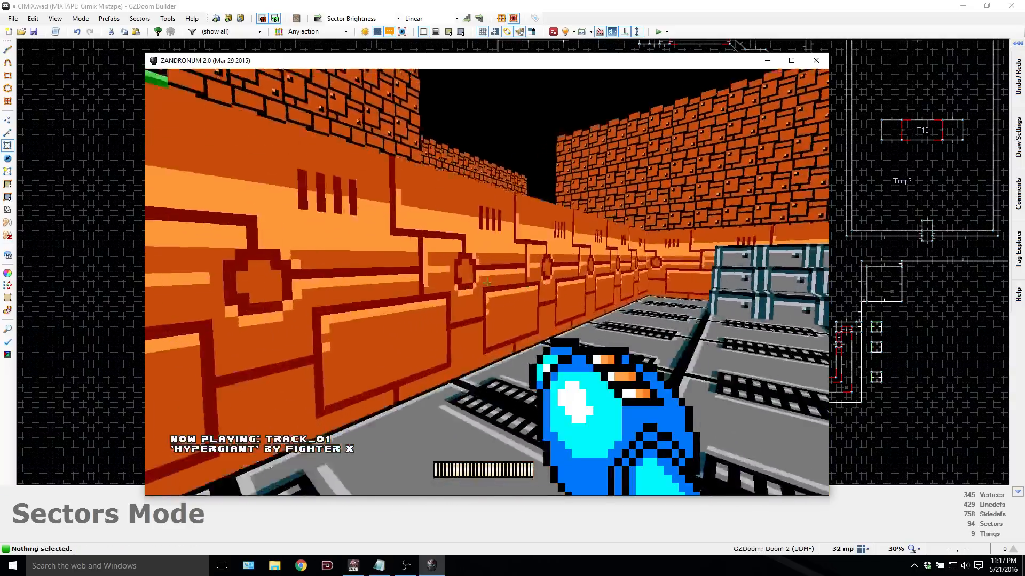
{"action": "key", "text": "Left"}
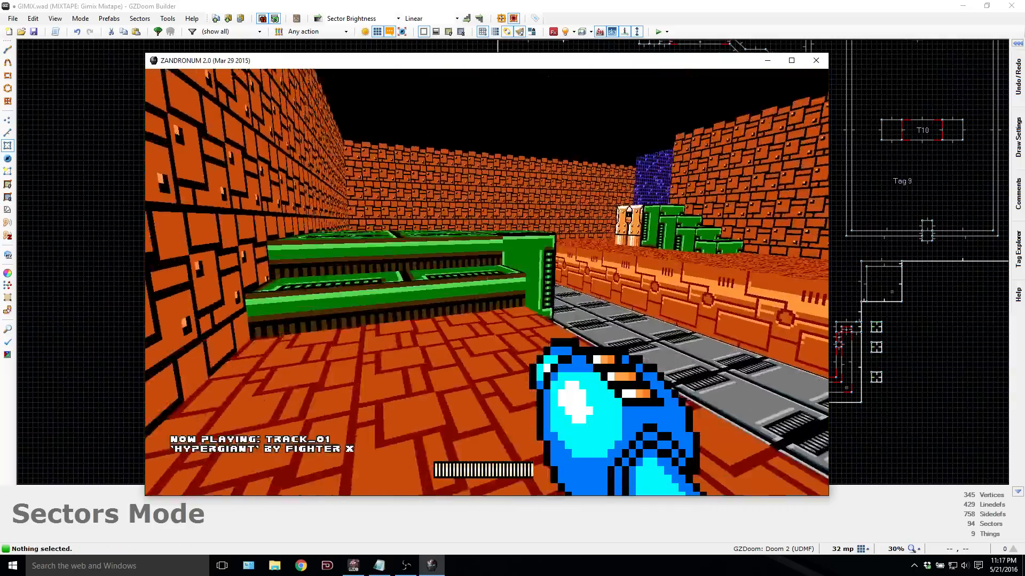
{"action": "key", "text": "w"}
{"action": "key", "text": "space"}
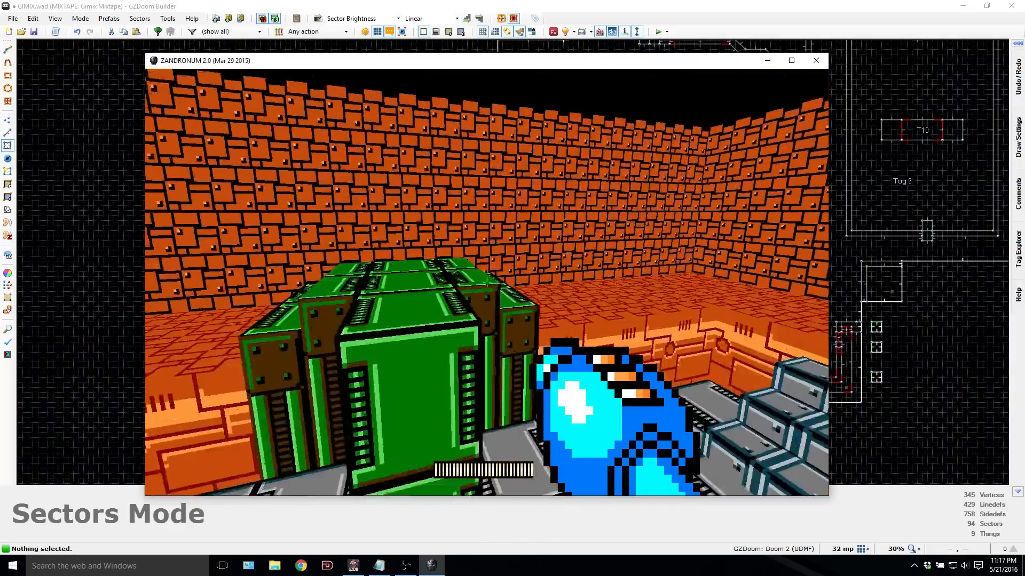
{"action": "key", "text": "Right"}
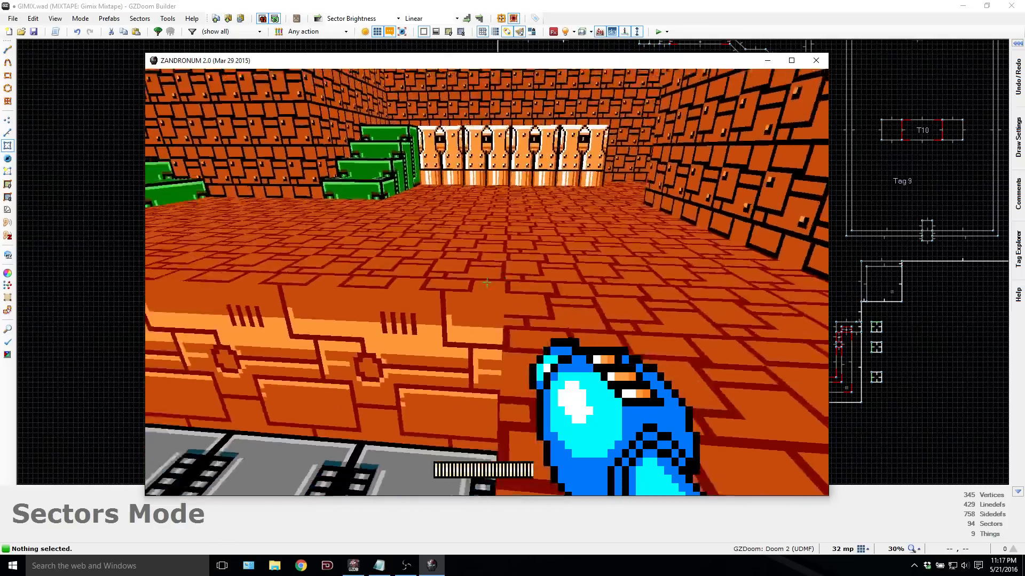
{"action": "key", "text": "w"}
{"action": "key", "text": "Left"}
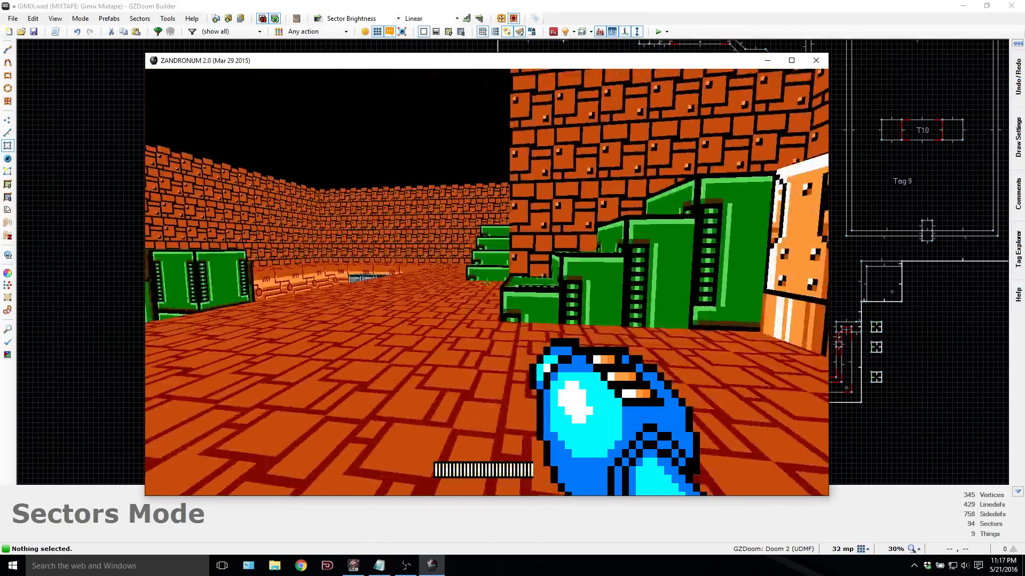
Step: Test high-gravity movement past the green stairs and along the sunken floor's edges, and close the playtest
{"action": "key", "text": "w"}
{"action": "key", "text": "Left"}
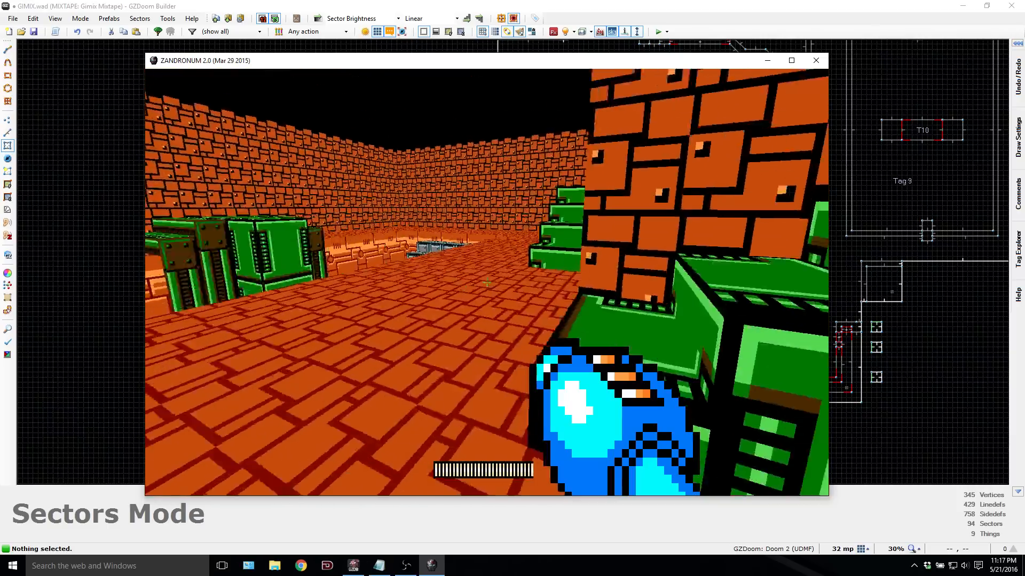
{"action": "key", "text": "w"}
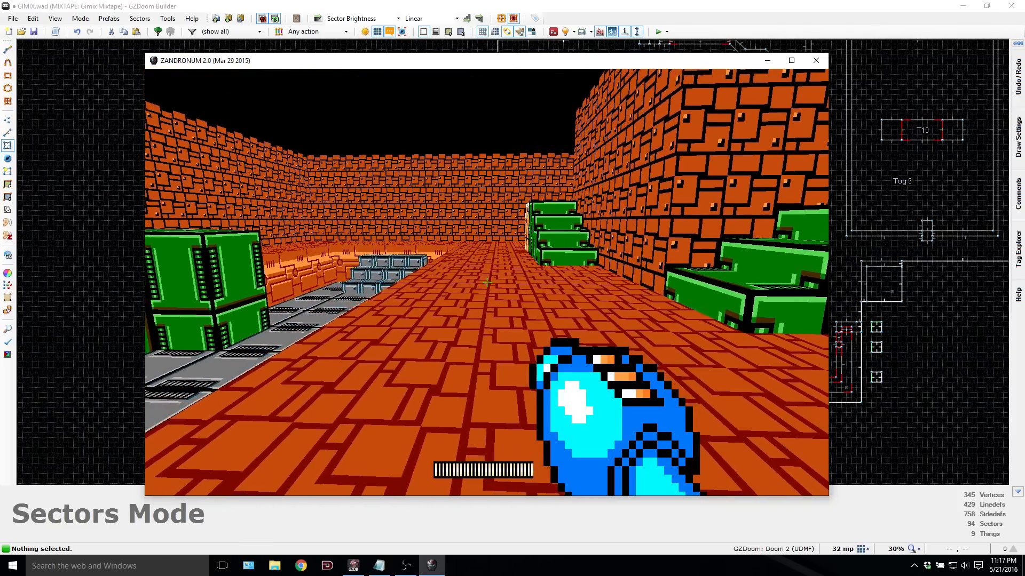
{"action": "key", "text": "Left"}
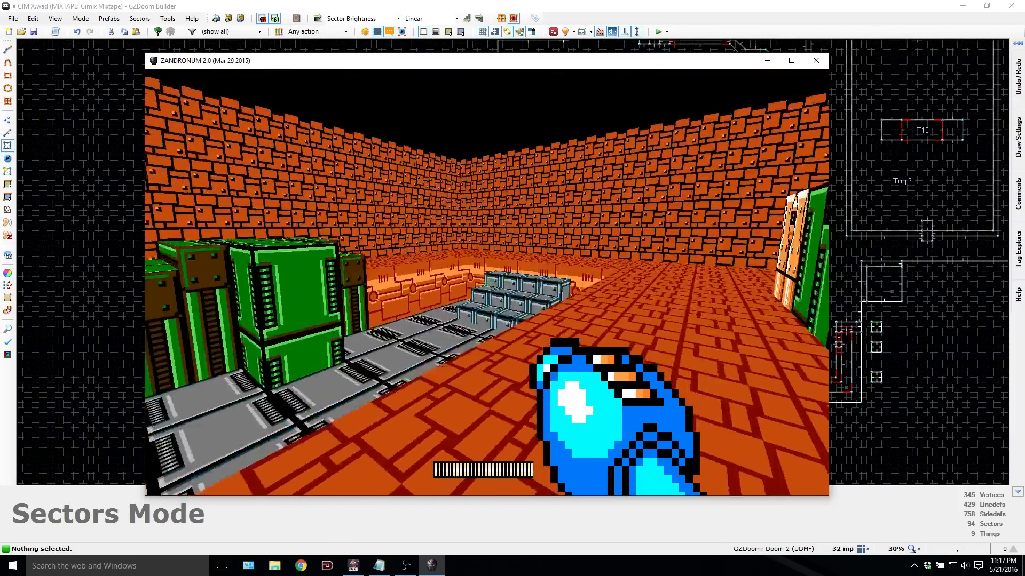
{"action": "key", "text": "Right"}
{"action": "key", "text": "w"}
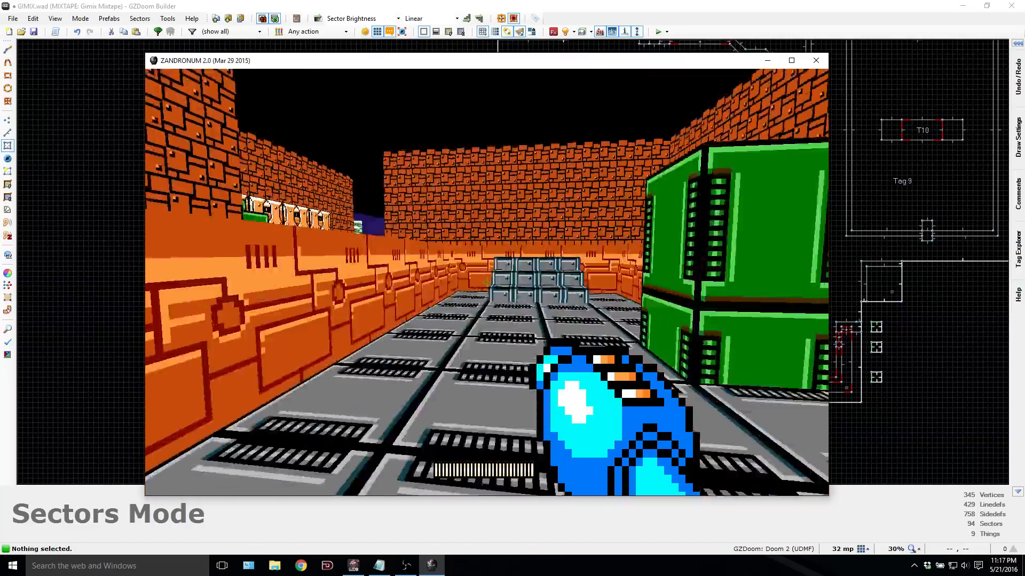
{"action": "key", "text": "Left"}
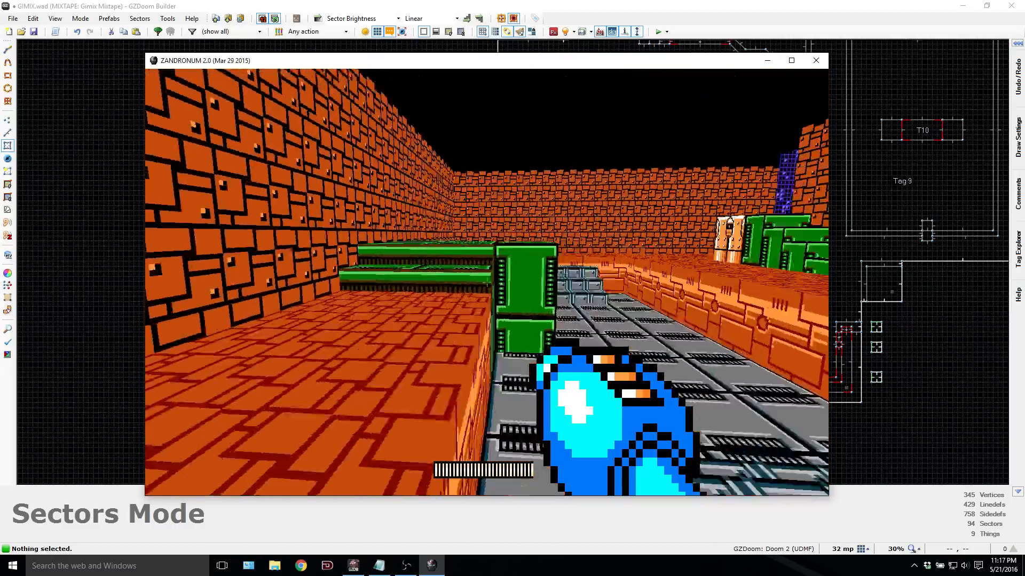
{"action": "key", "text": "w"}
{"action": "key", "text": "Right"}
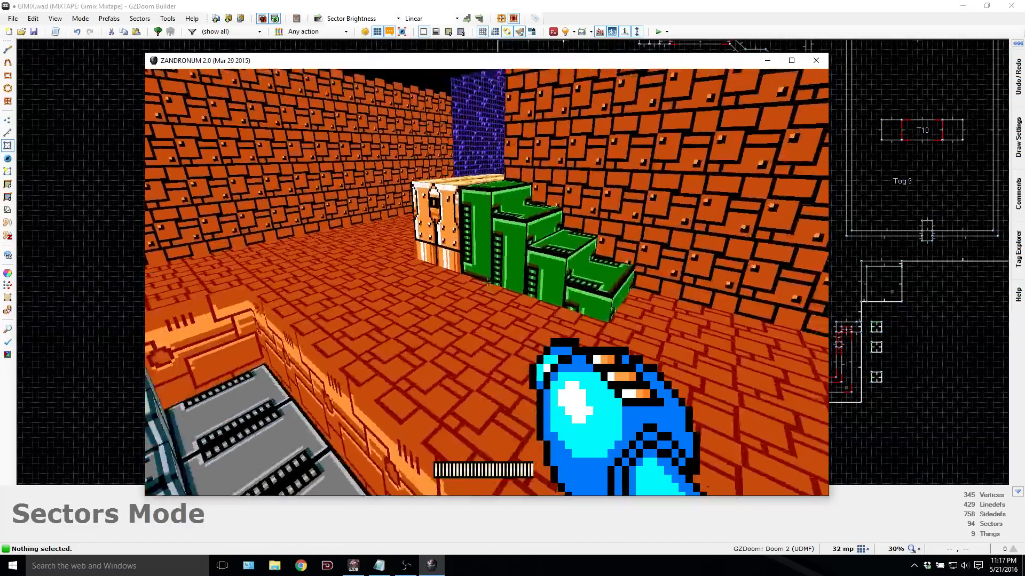
{"action": "key", "text": "alt+F4"}
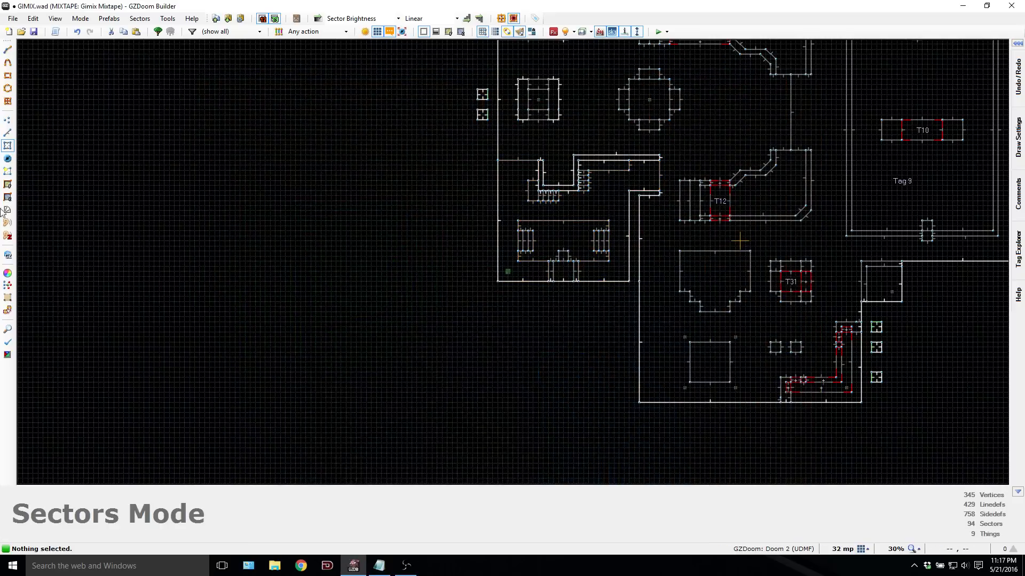
Step: Place a PharaohShotWep thing in the middle of the southwest brick room's sunken floor
{"action": "left_click", "coordinate": [8, 159]}
{"action": "scroll", "coordinate": [550, 239], "scroll_direction": "up", "scroll_amount": 4}
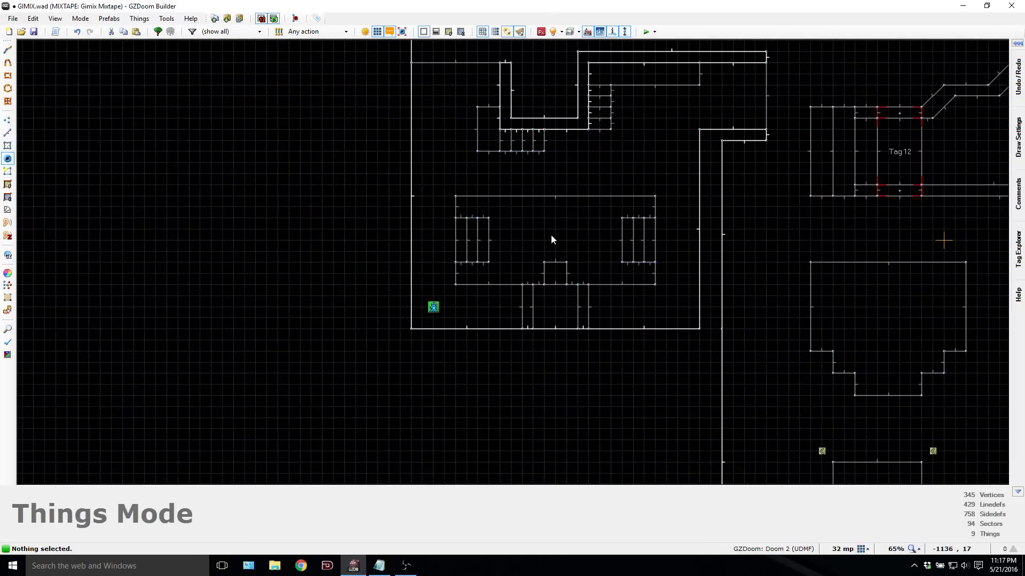
{"action": "key", "text": "Insert"}
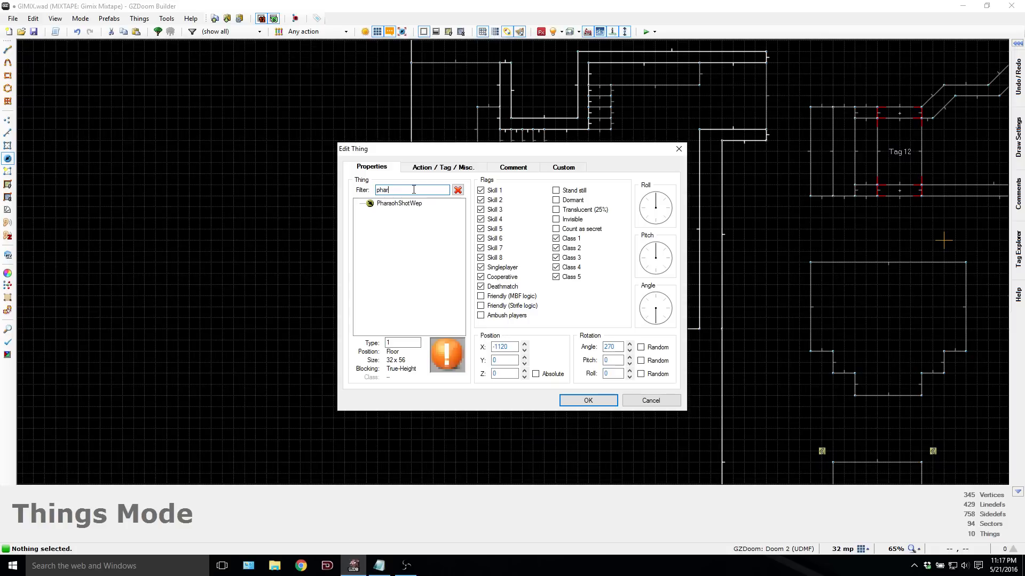
{"action": "left_click", "coordinate": [402, 204]}
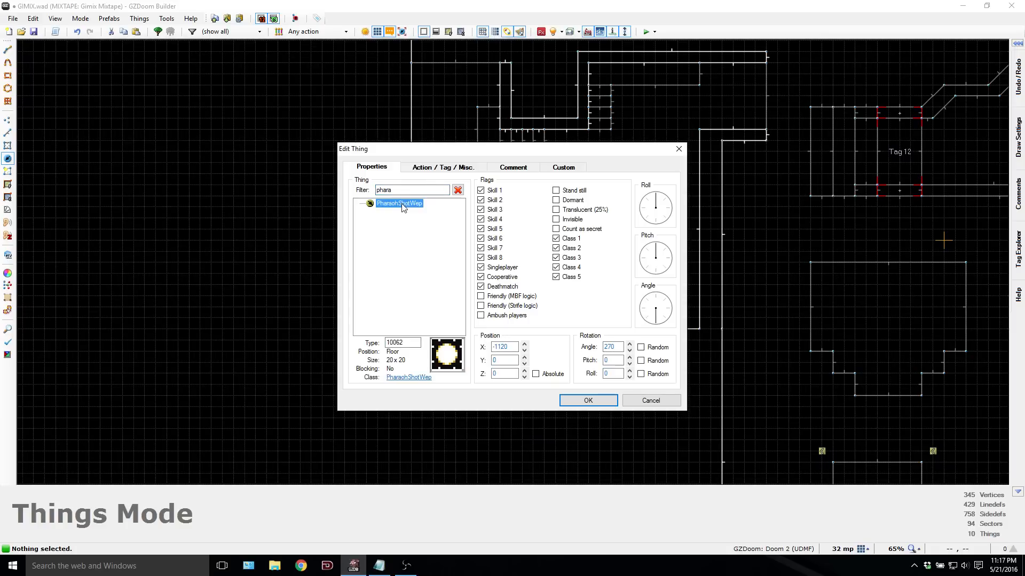
{"action": "left_click", "coordinate": [605, 400]}
Step: Place a SmallHealth thing in each of the four corners of the sunken floor, beside the metal stairs
{"action": "scroll", "coordinate": [632, 207], "scroll_direction": "up", "scroll_amount": 4}
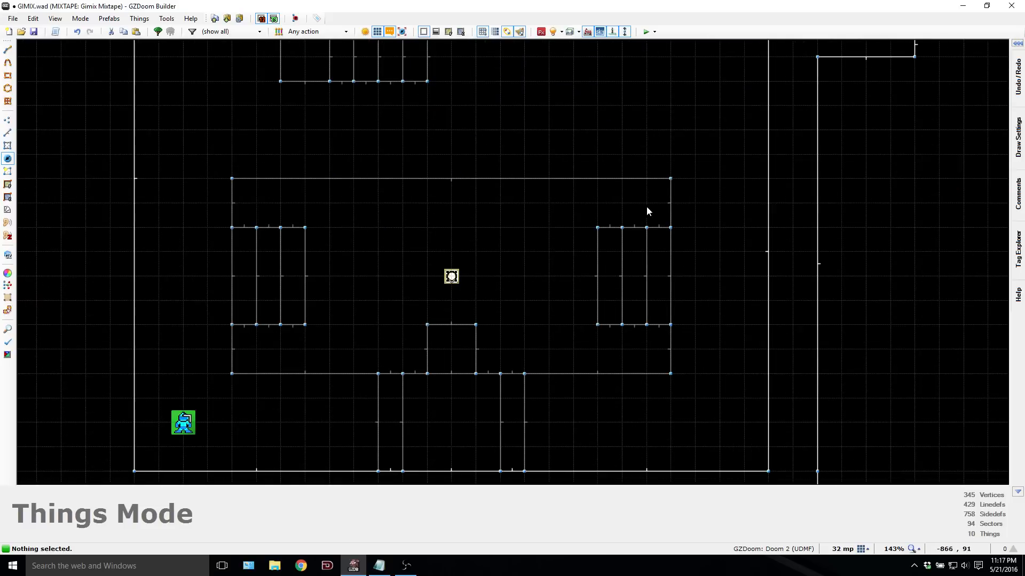
{"action": "key", "text": "Insert"}
{"action": "type", "text": "small"}
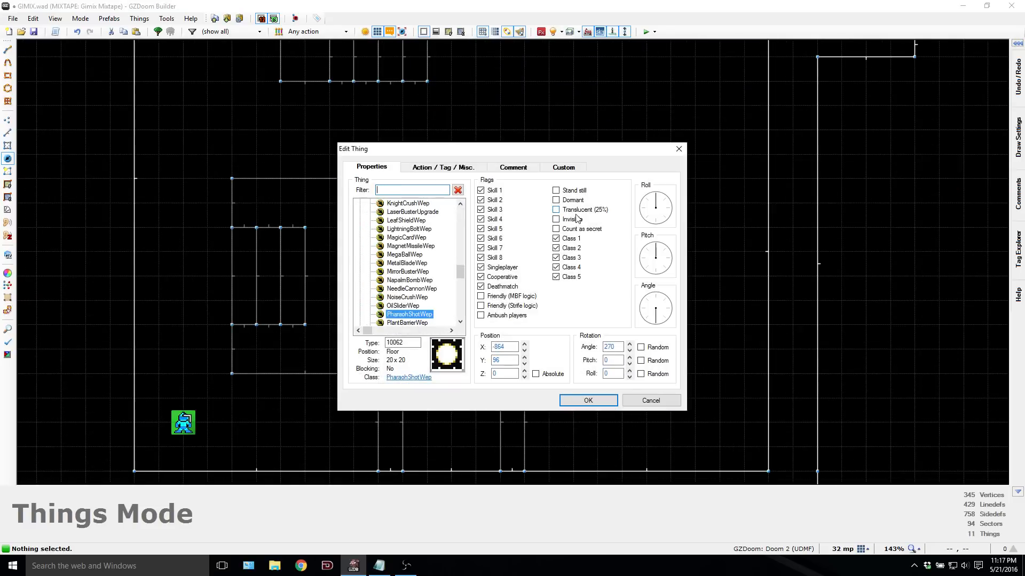
{"action": "left_click", "coordinate": [394, 203]}
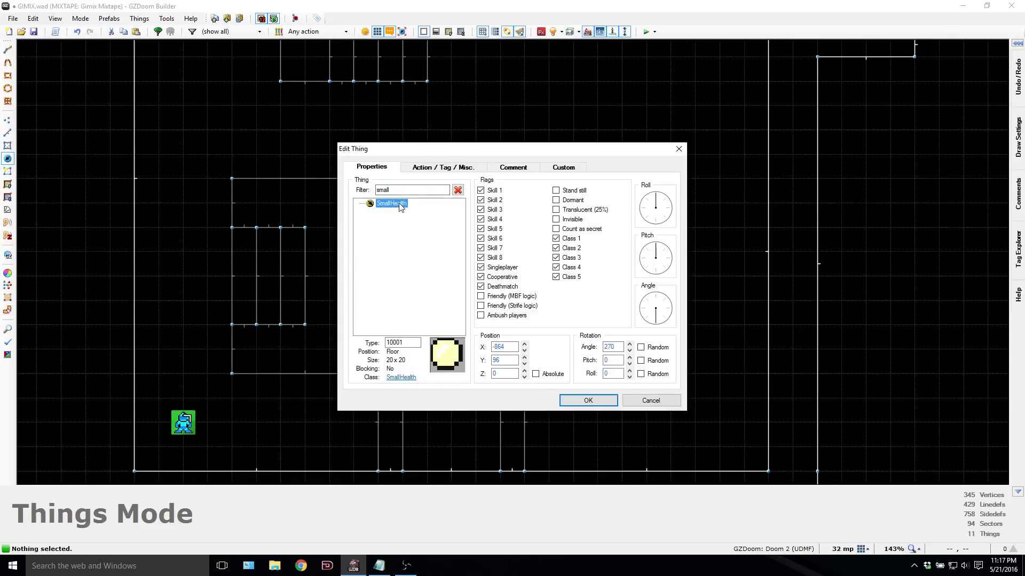
{"action": "left_click", "coordinate": [563, 401]}
{"action": "right_click", "coordinate": [652, 361]}
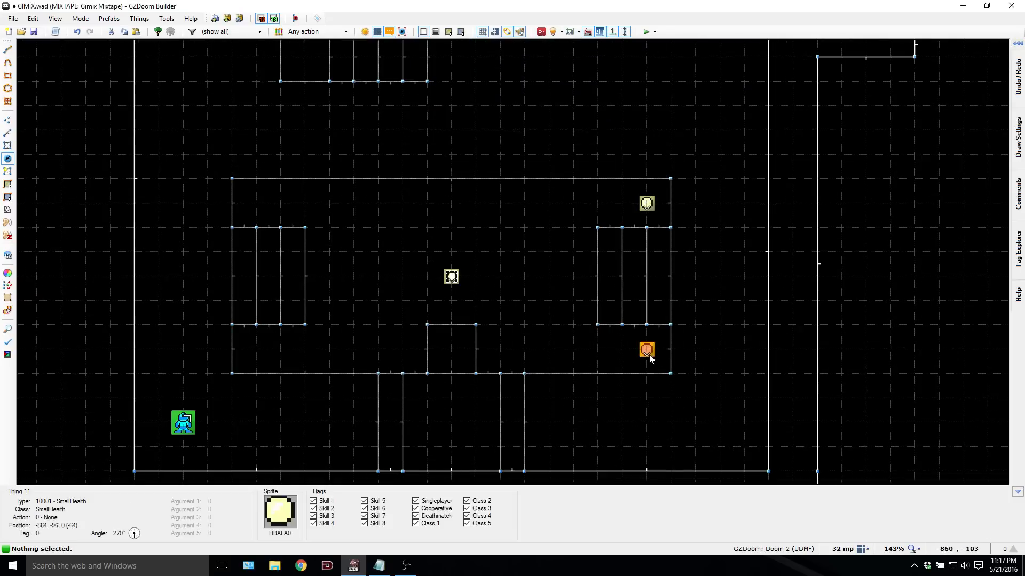
{"action": "left_click", "coordinate": [587, 399]}
{"action": "right_click", "coordinate": [258, 354]}
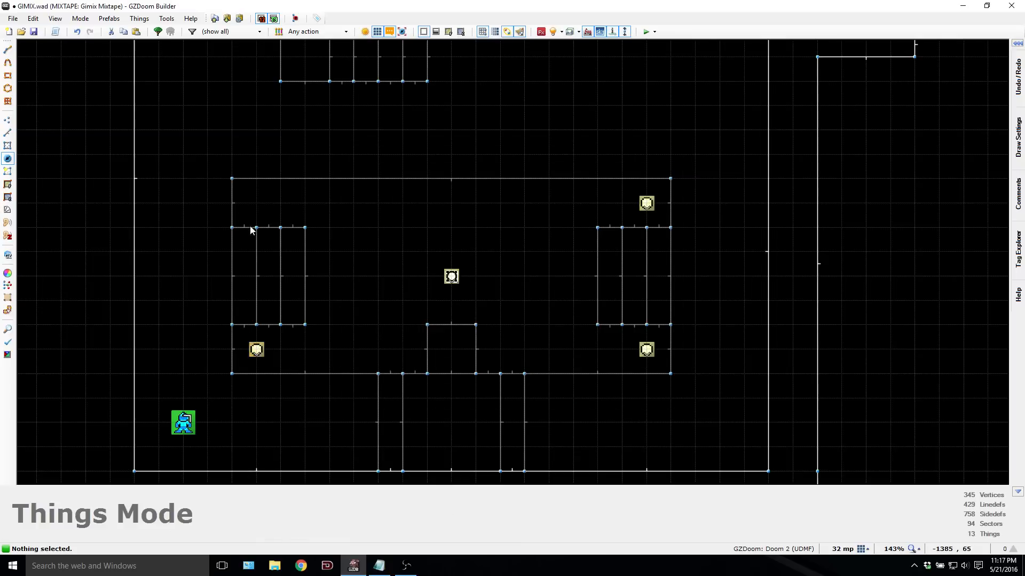
{"action": "right_click", "coordinate": [256, 204]}
{"action": "key", "text": "Return"}
Step: Launch a Zandronum playtest and inspect the weapon and health pickups on the sunken floor from the surrounding brick ledge
{"action": "key", "text": "F9"}
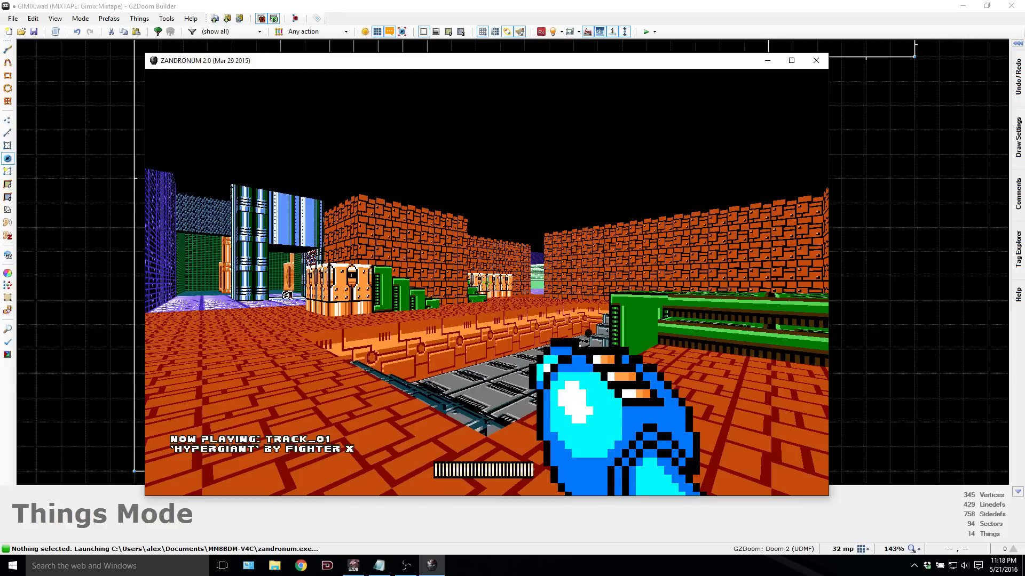
{"action": "key", "text": "a"}
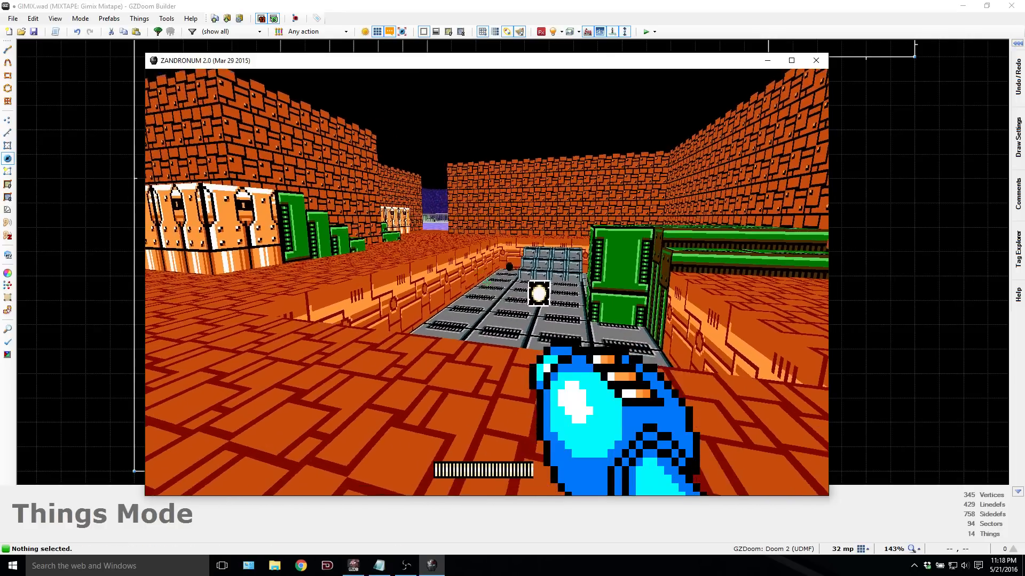
{"action": "key", "text": "a"}
{"action": "key", "text": "w"}
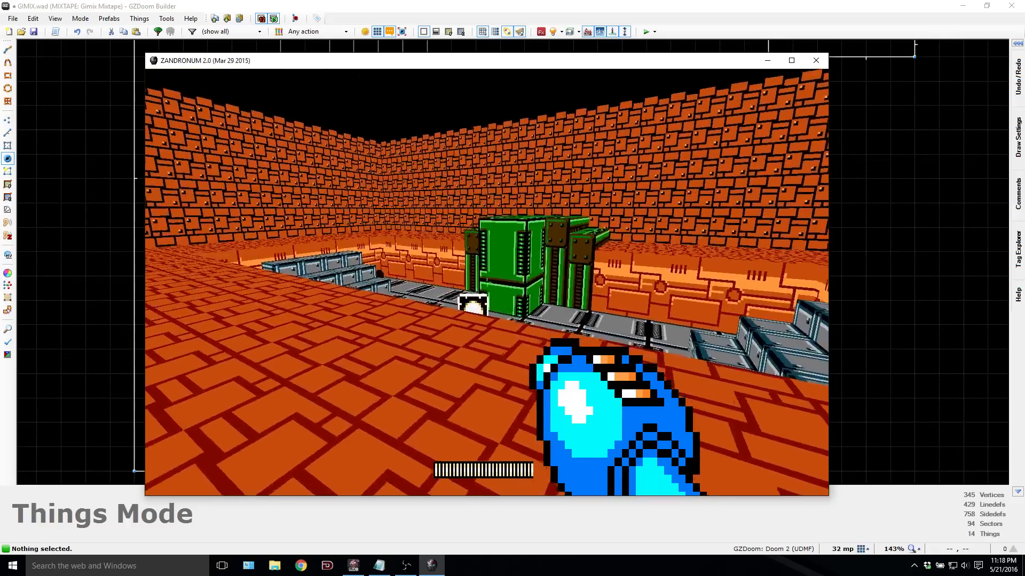
{"action": "key", "text": "w"}
{"action": "key", "text": "w"}
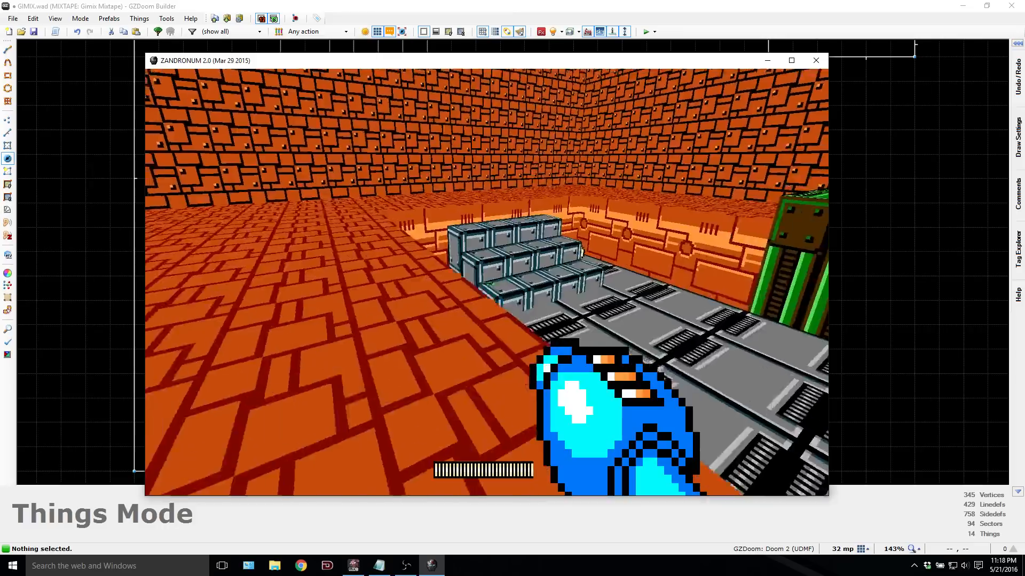
{"action": "left_click", "coordinate": [487, 282]}
{"action": "key", "text": "d"}
{"action": "key", "text": "d"}
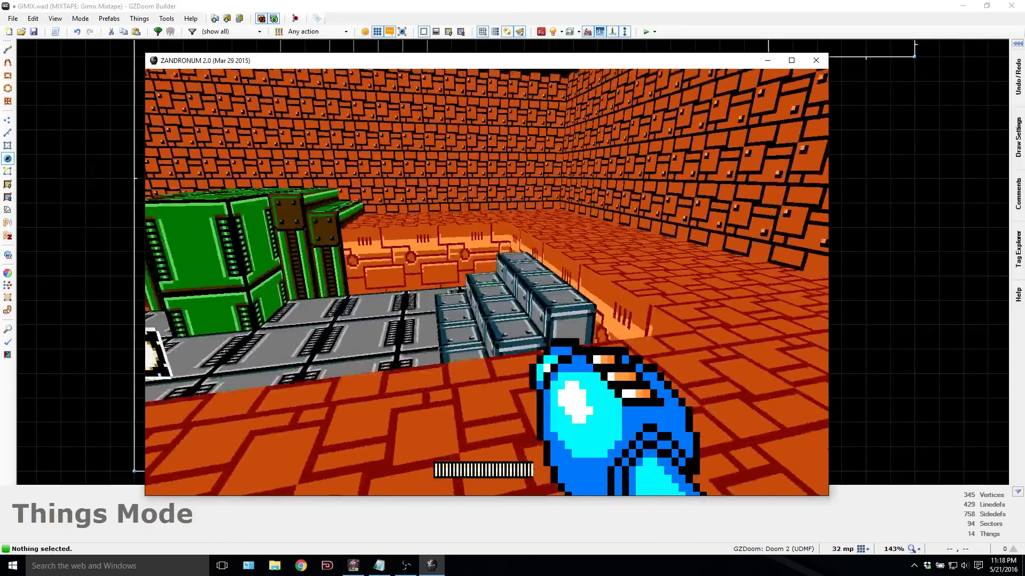
{"action": "key", "text": "d"}
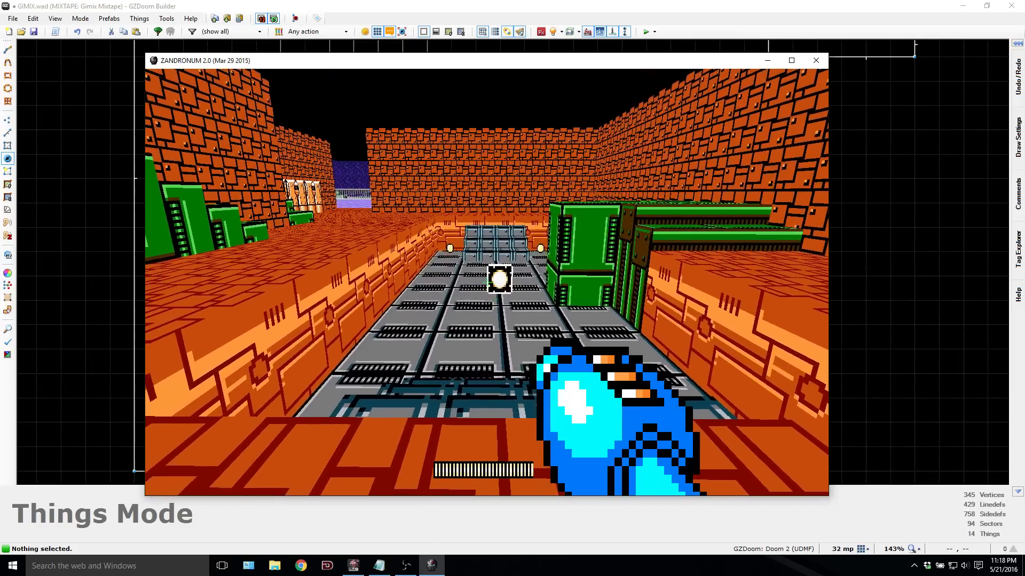
Step: Pick up the Pharaoh Shot in the sunken area, examine the small health pickups beside the metal stairs, and test-fire the weapon
{"action": "key", "text": "w"}
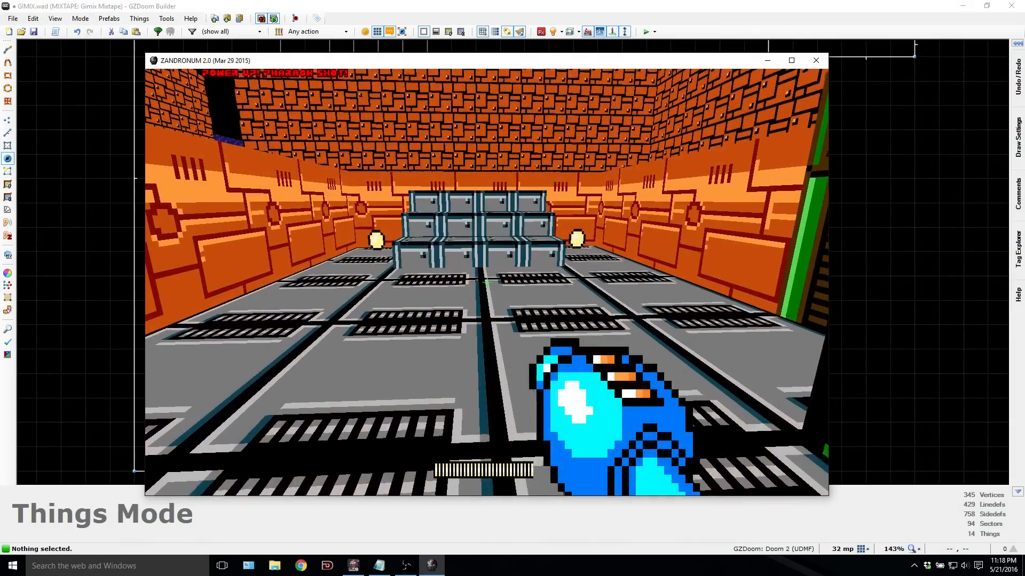
{"action": "key", "text": "w"}
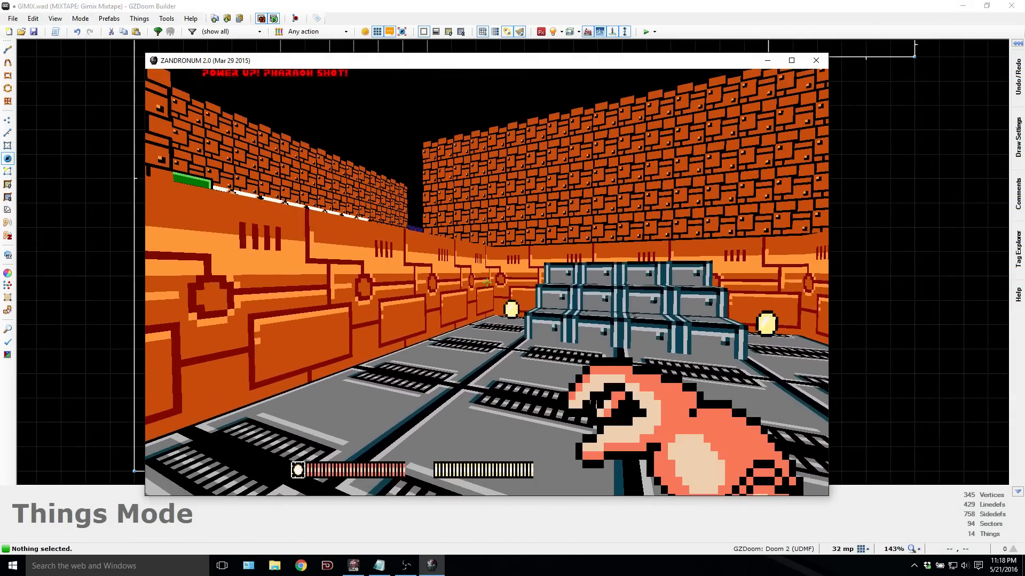
{"action": "key", "text": "w"}
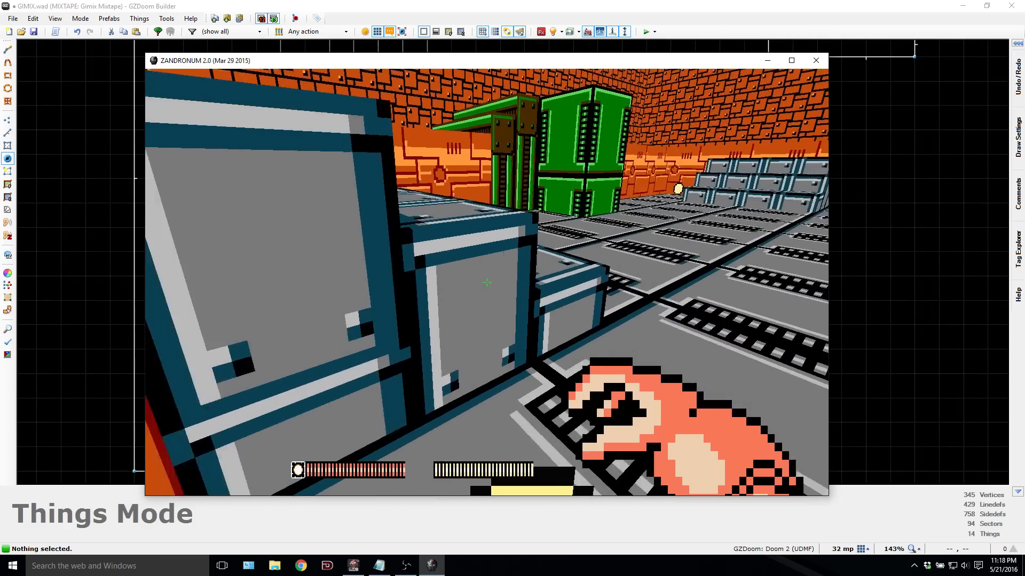
{"action": "key", "text": "w"}
{"action": "key", "text": "s"}
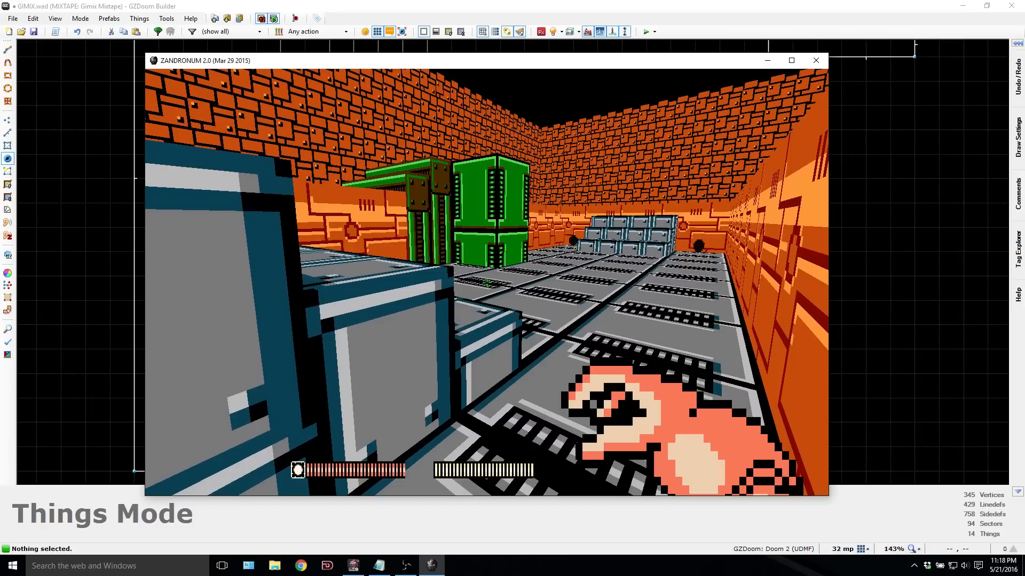
{"action": "key", "text": "w"}
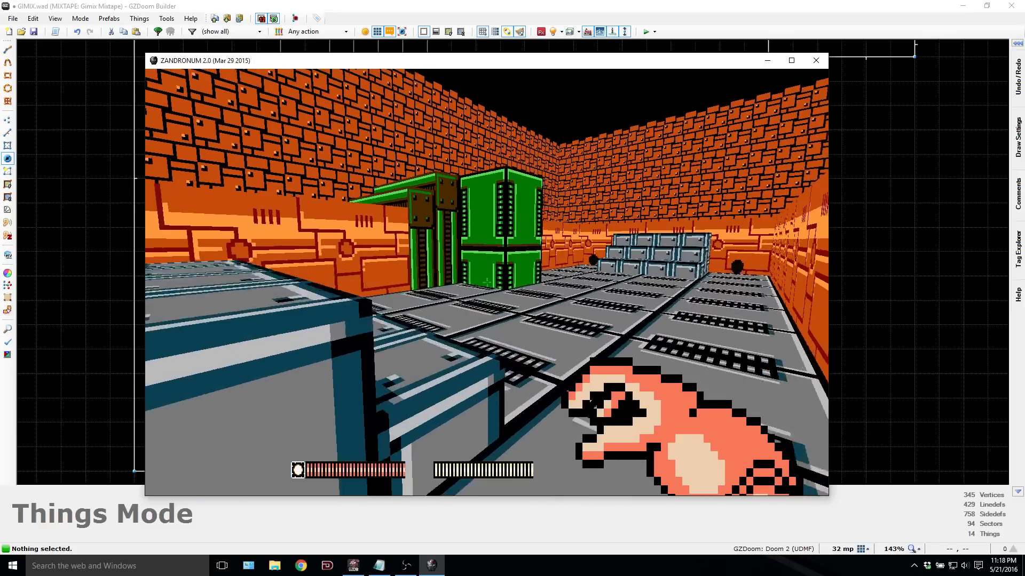
{"action": "key", "text": "s"}
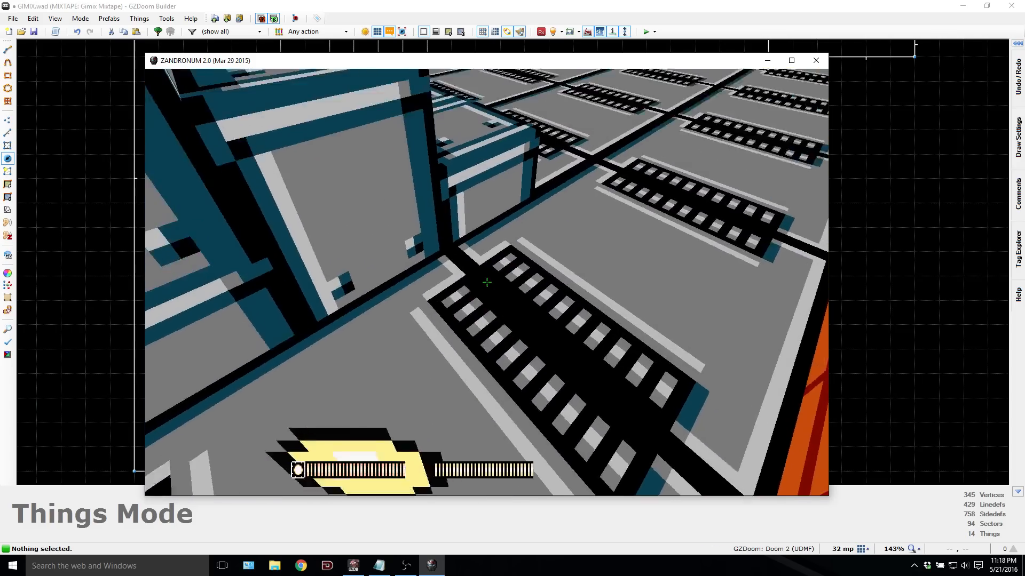
{"action": "left_click", "coordinate": [486, 283]}
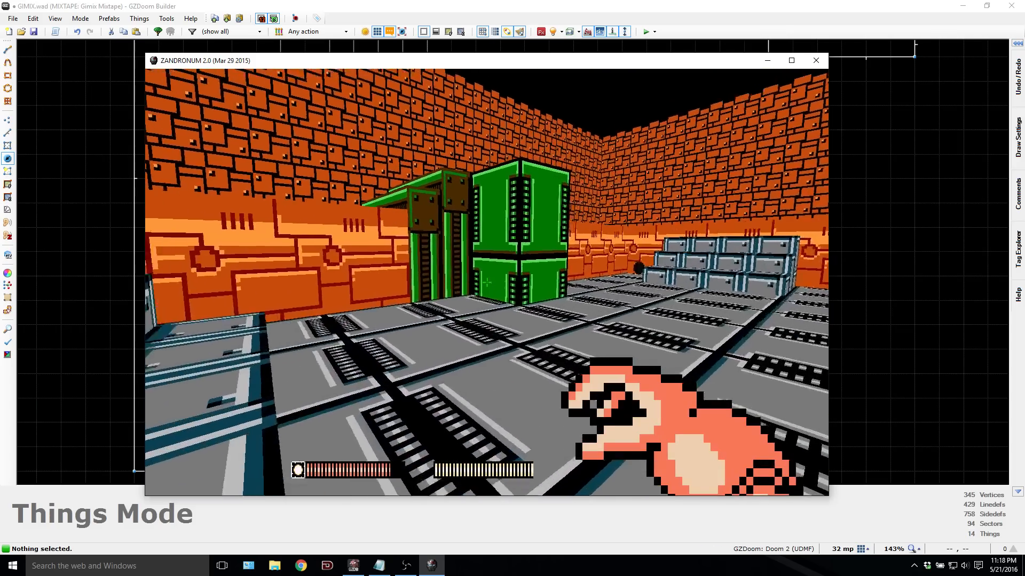
{"action": "key", "text": "w"}
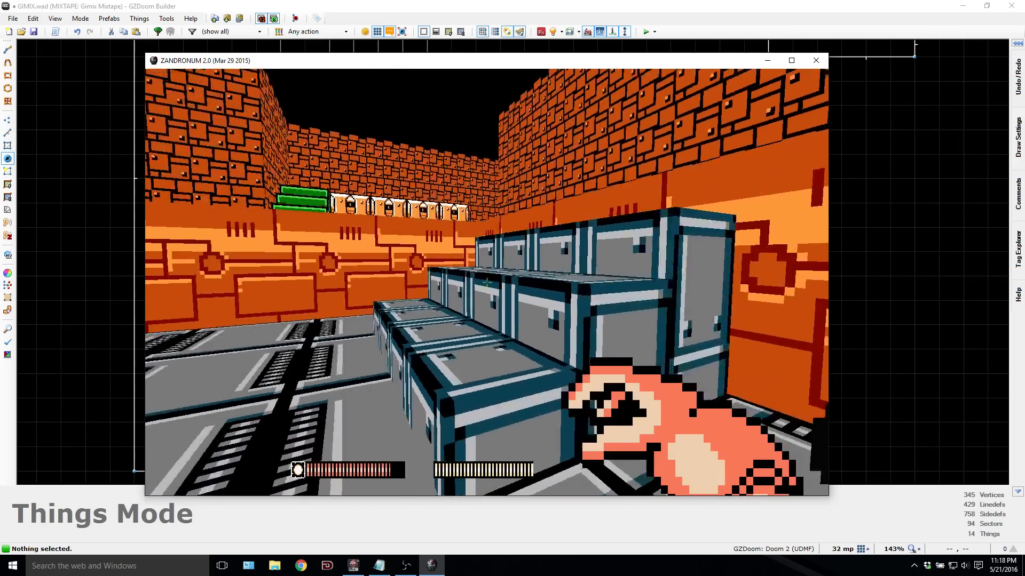
Step: Tour the brick room from the sunken floor's metal stairs up to the ledge, examining the green staircases and the raised striped walkway
{"action": "key", "text": "w"}
{"action": "key", "text": "w"}
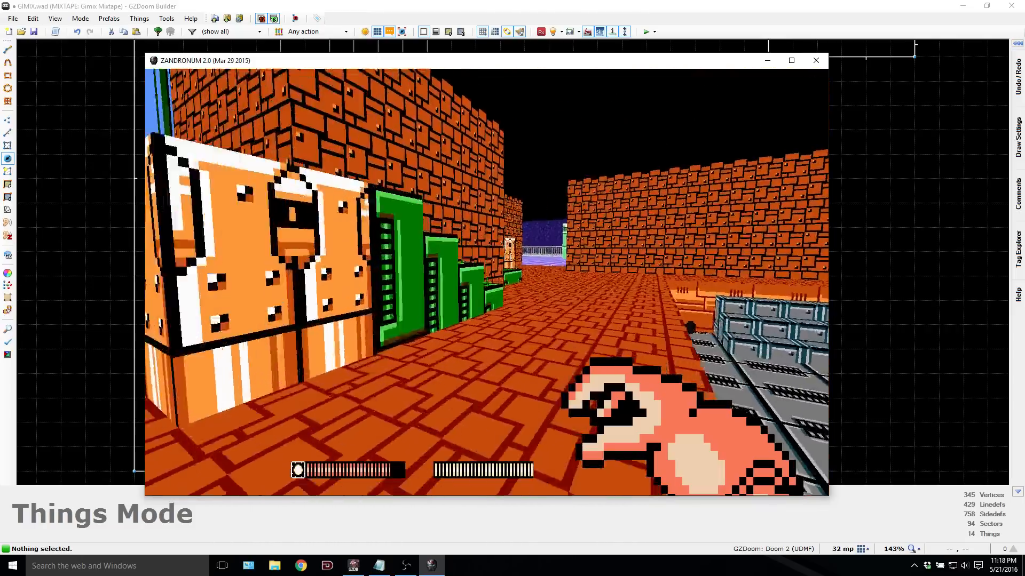
{"action": "key", "text": "w"}
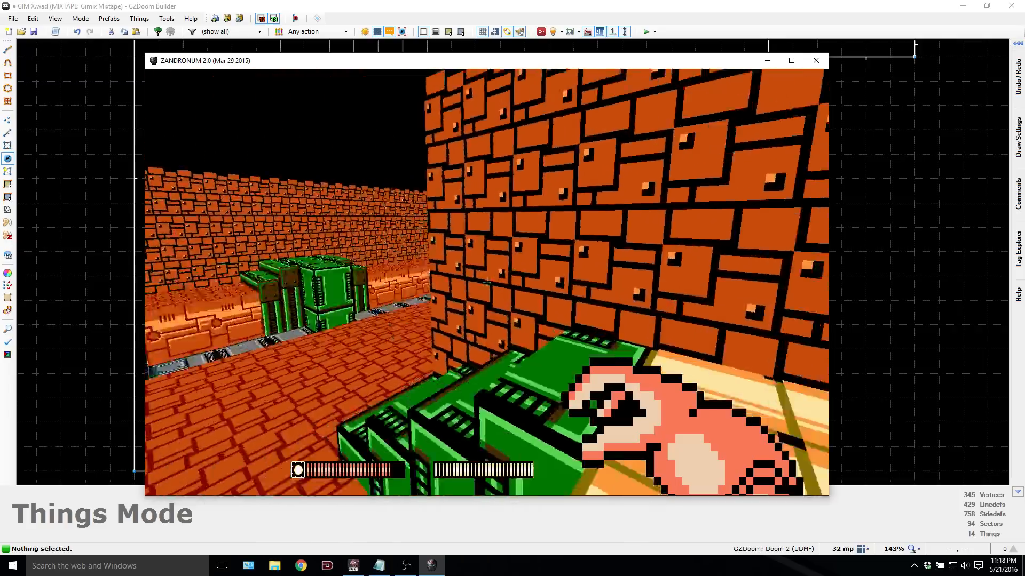
{"action": "key", "text": "w"}
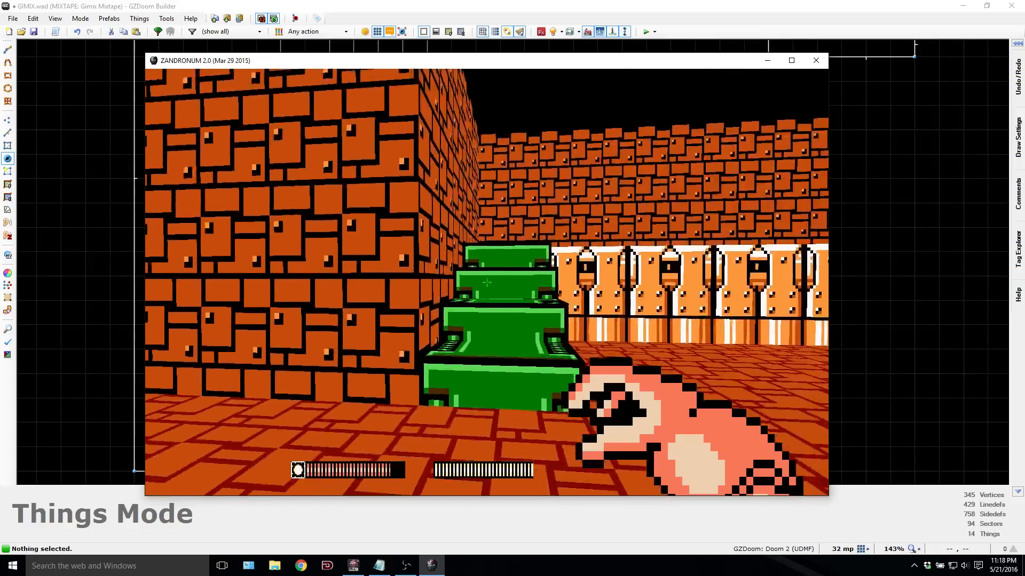
{"action": "key", "text": "w"}
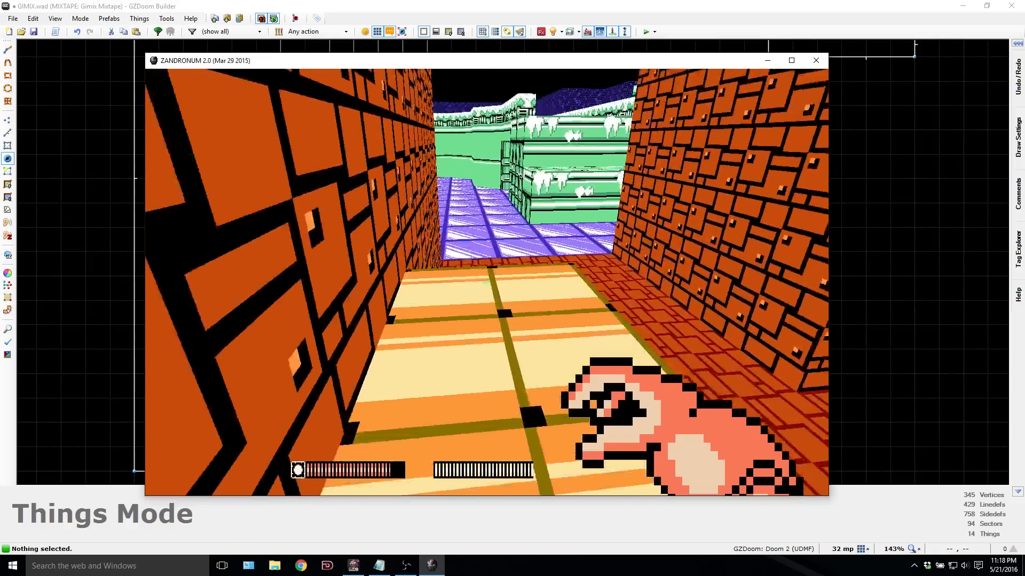
{"action": "key", "text": "w"}
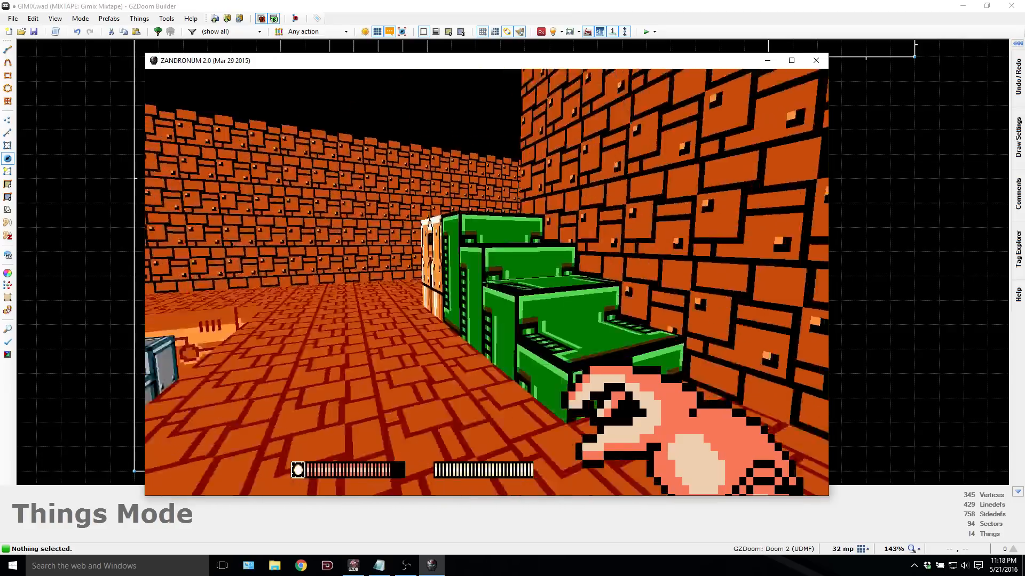
{"action": "key", "text": "w"}
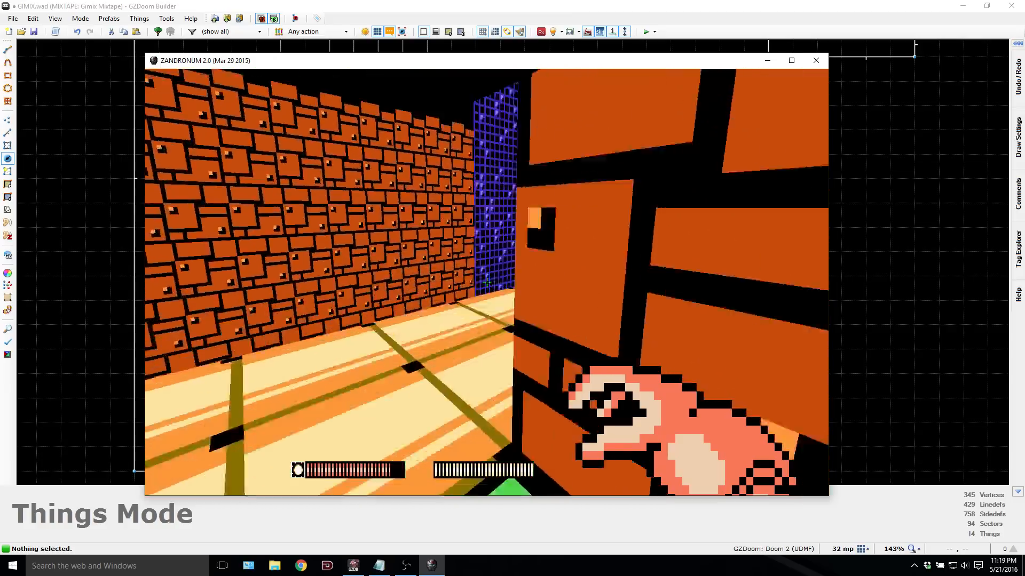
{"action": "key", "text": "w"}
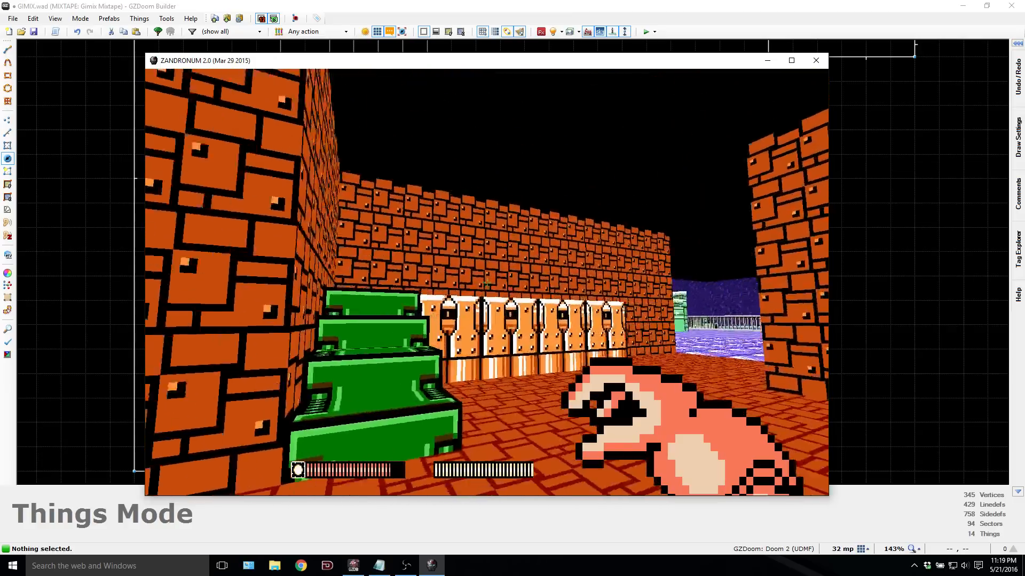
Step: Fire the weapon beside the green stairs, inspect the sunken floor from the raised walkway and surrounding ledge, and close the playtest
{"action": "key", "text": "w"}
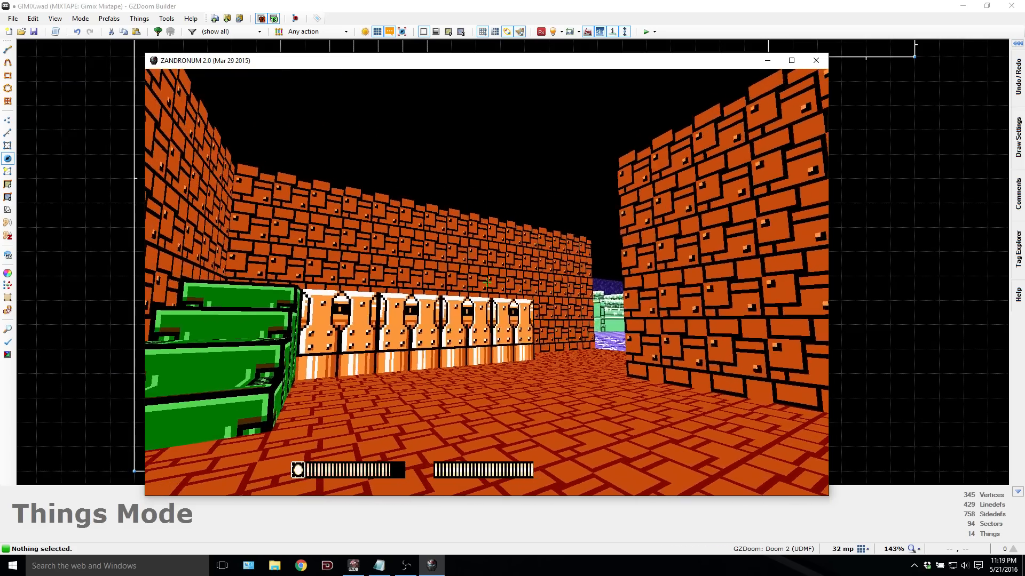
{"action": "left_click", "coordinate": [487, 283]}
{"action": "key", "text": "s"}
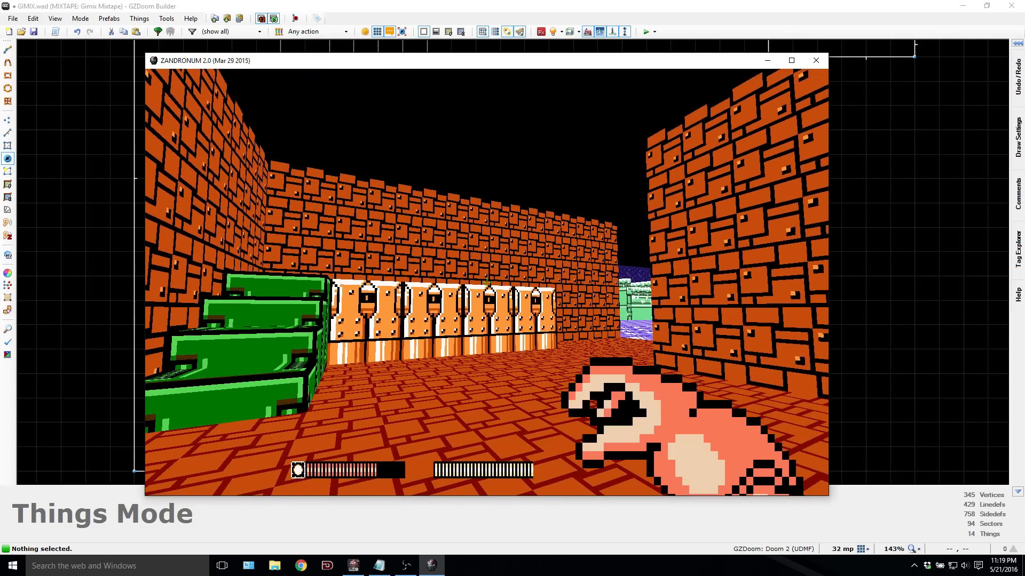
{"action": "key", "text": "w"}
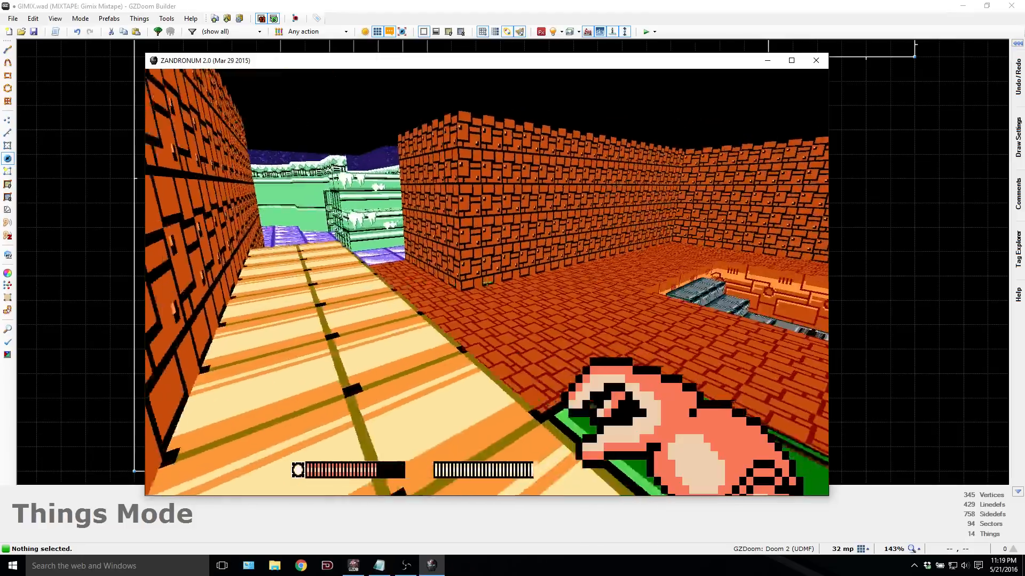
{"action": "key", "text": "w"}
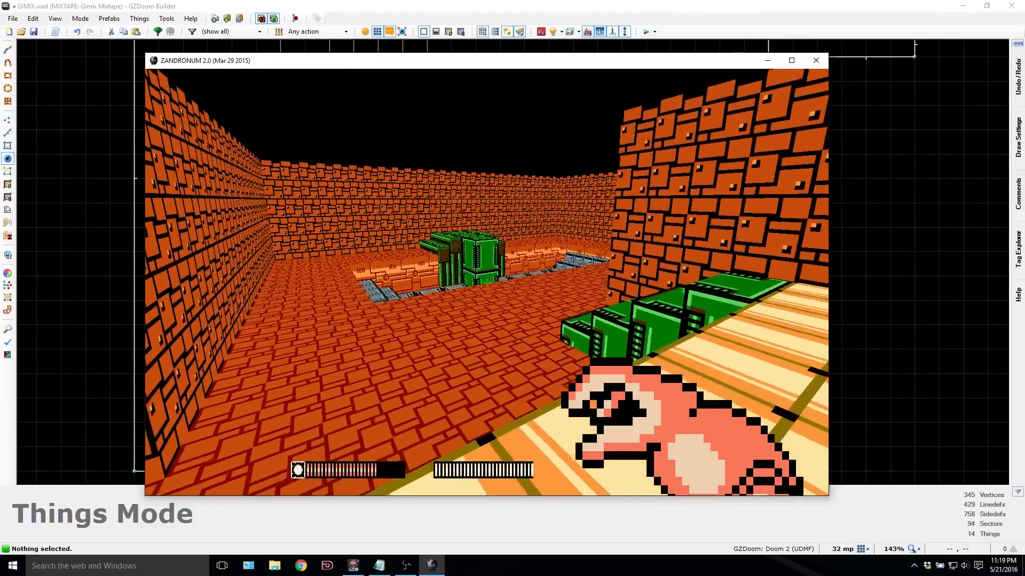
{"action": "key", "text": "w"}
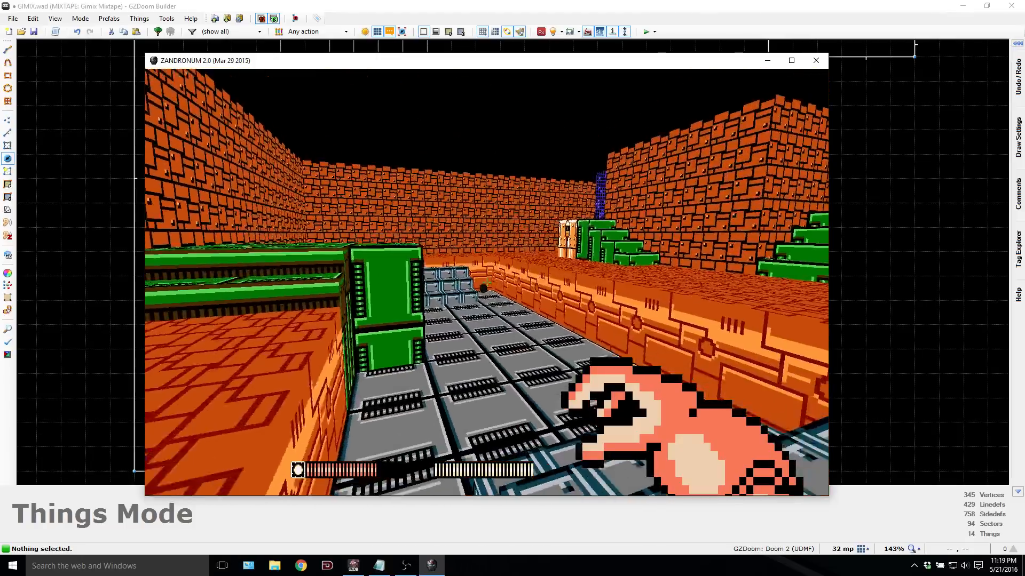
{"action": "key", "text": "s"}
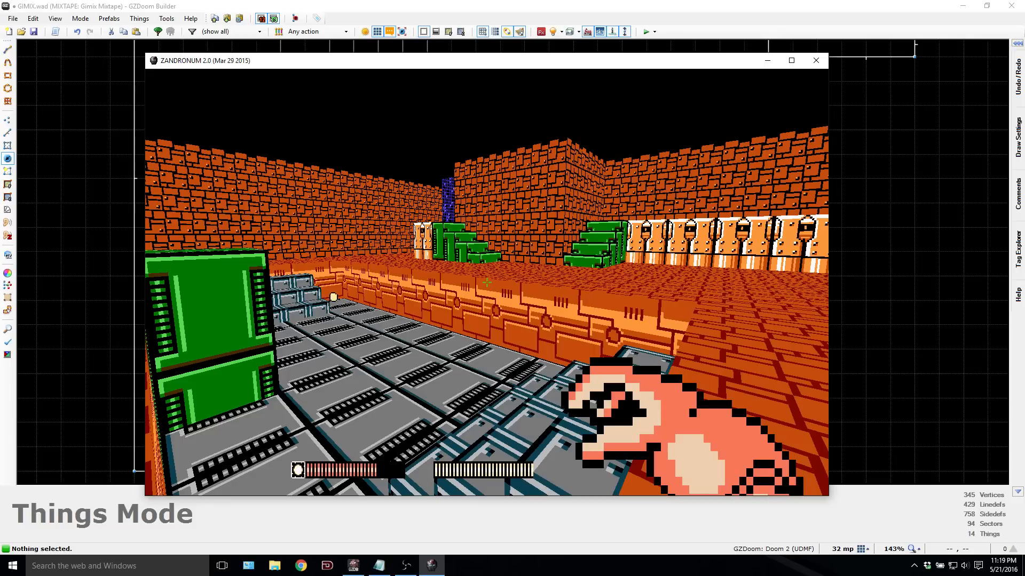
{"action": "key", "text": "alt+F4"}
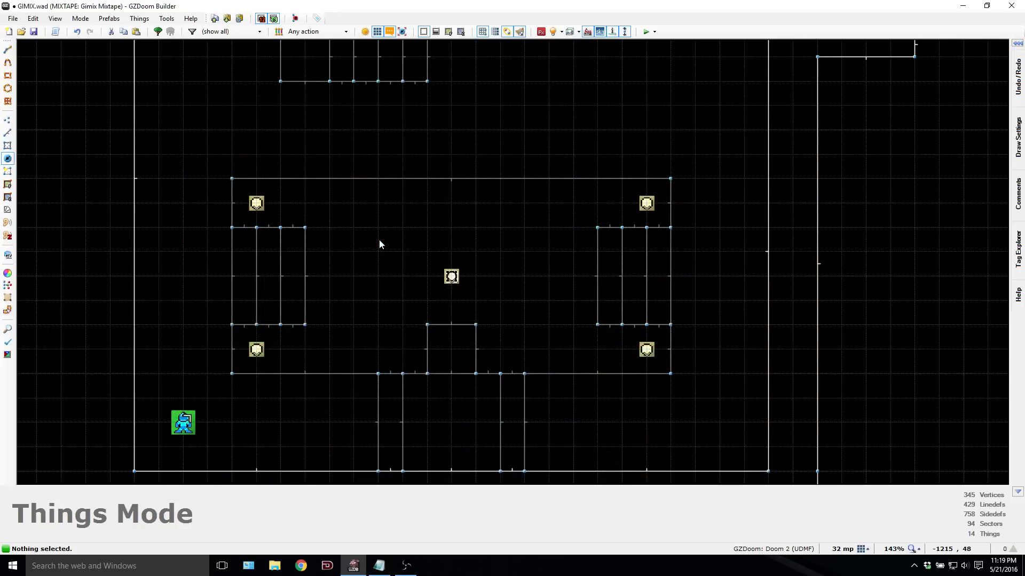
Step: Delete the weapon pickup and the four corner health pickups from the southwest room's sunken floor
{"action": "scroll", "coordinate": [380, 240], "scroll_direction": "down", "scroll_amount": 1}
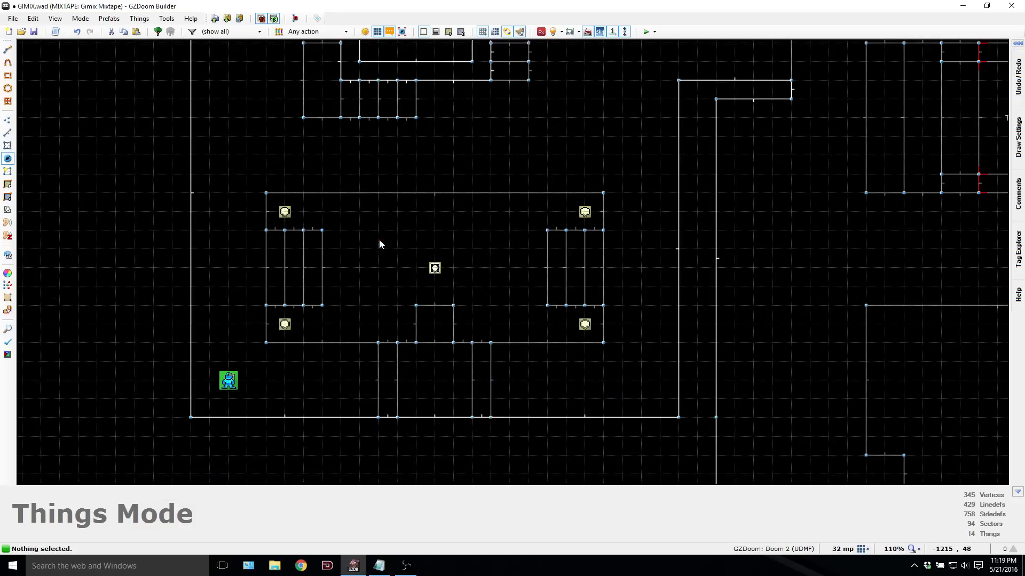
{"action": "left_click_drag", "start_coordinate": [251, 176], "coordinate": [603, 346]}
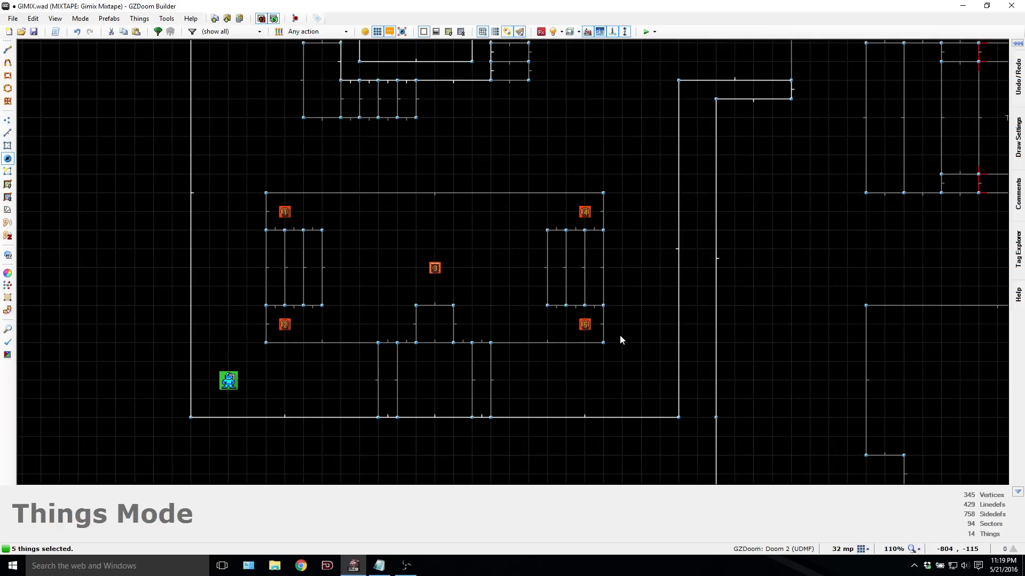
{"action": "key", "text": "Delete"}
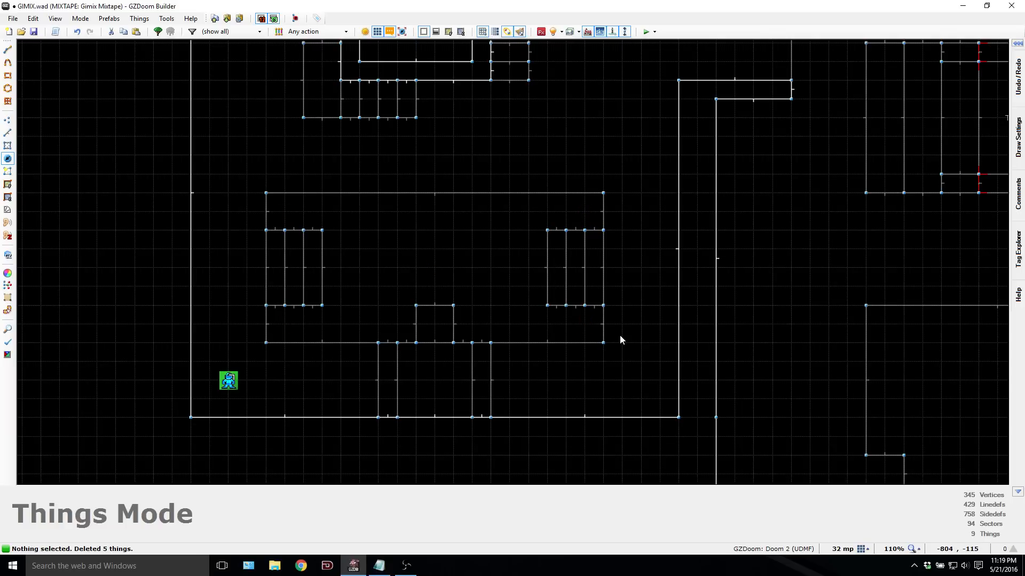
Step: Check the topic outline in the Notepad file GZDB Gimmicks, Tips and Tricks.txt and return to the map
{"action": "scroll", "coordinate": [620, 335], "scroll_direction": "down", "scroll_amount": 3}
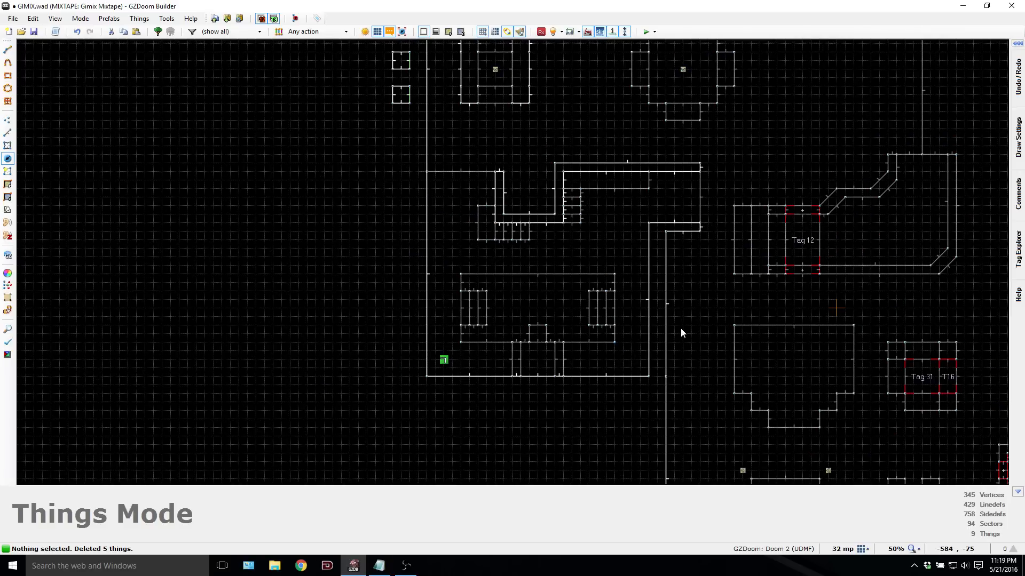
{"action": "left_click", "coordinate": [379, 567]}
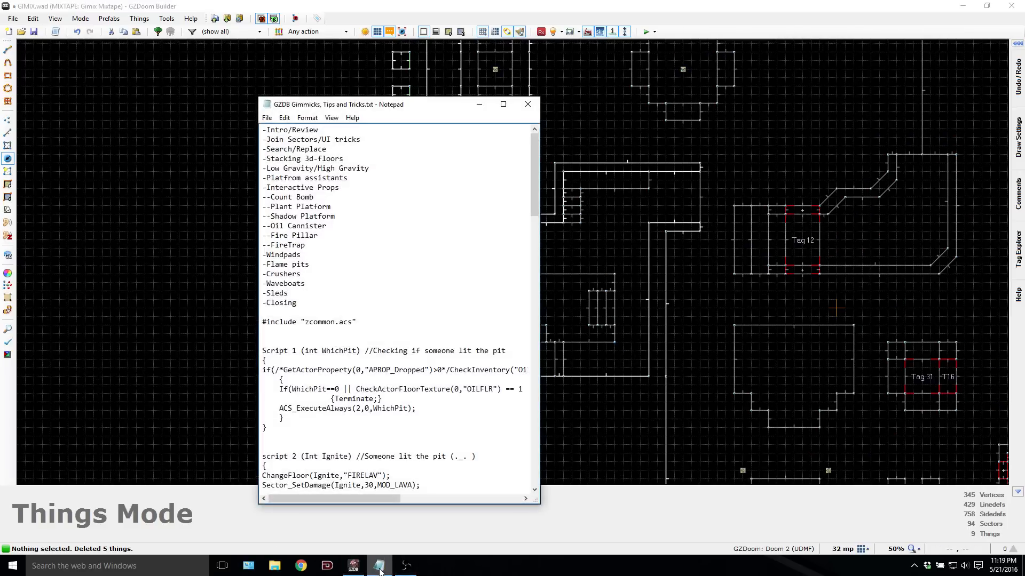
{"action": "left_click", "coordinate": [379, 571]}
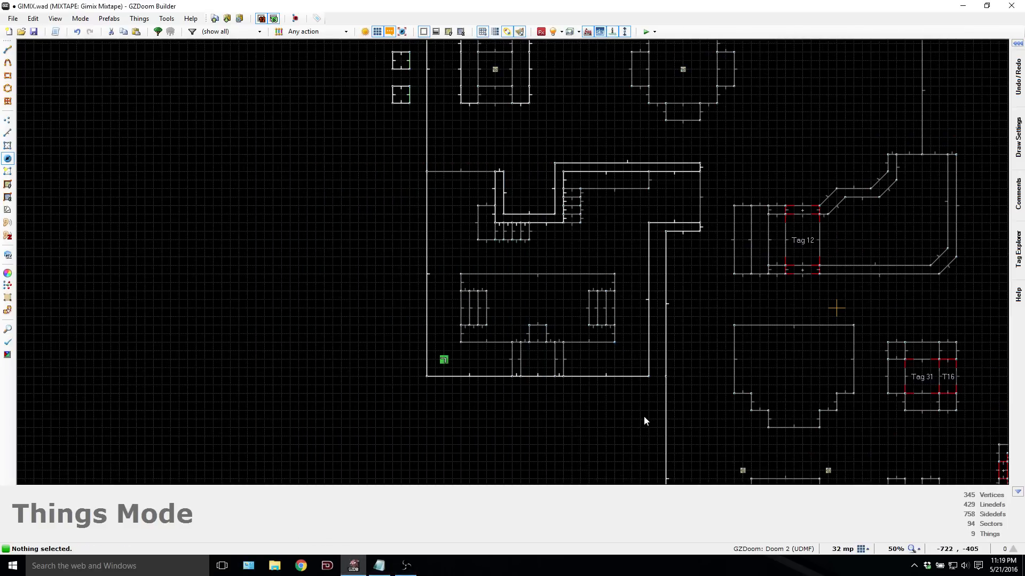
{"action": "key", "text": "Down"}
{"action": "key", "text": "Down"}
{"action": "key", "text": "Right"}
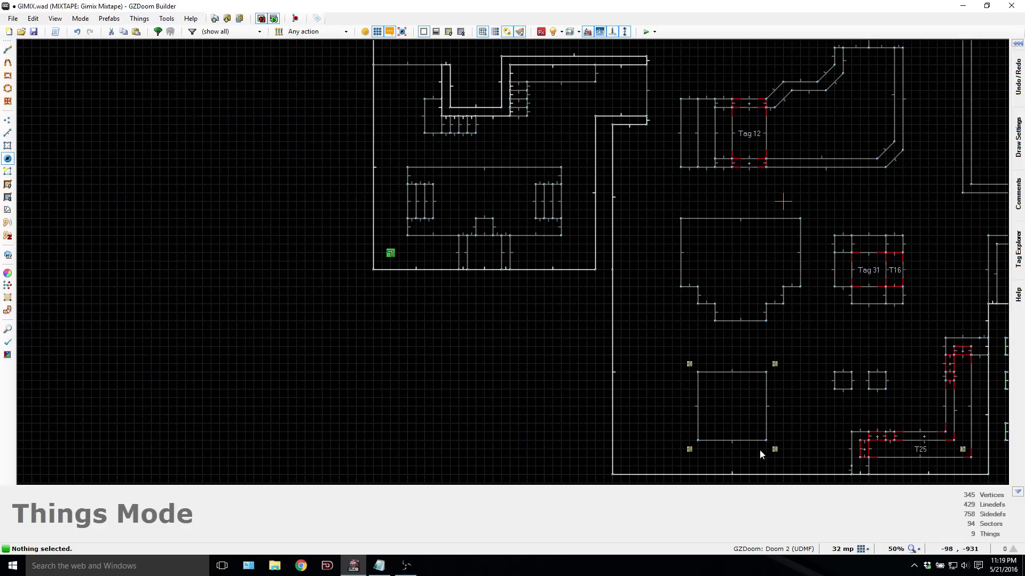
{"action": "key", "text": "ctrl+F9"}
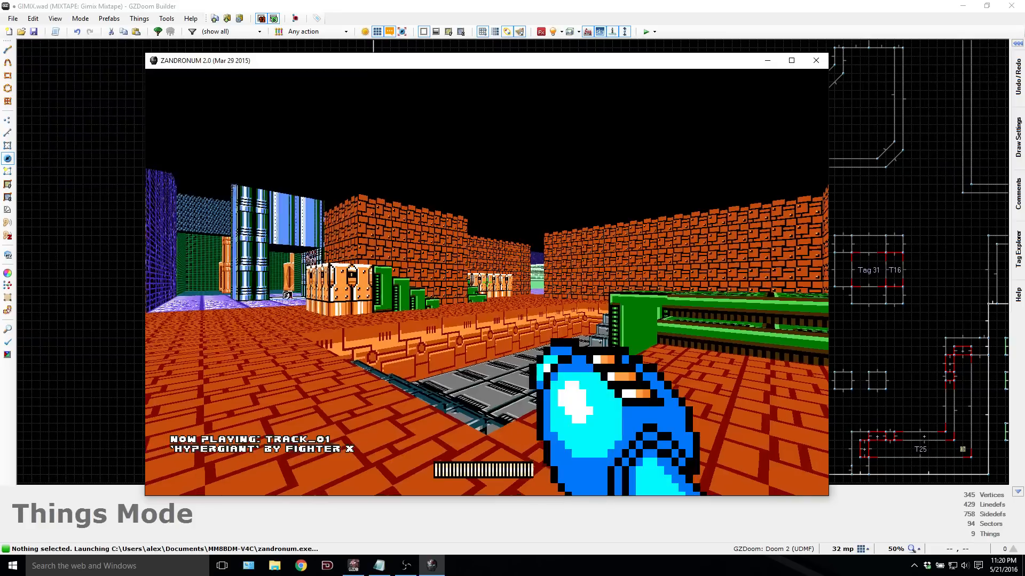
{"action": "key", "text": "w"}
{"action": "key", "text": "alt+F4"}
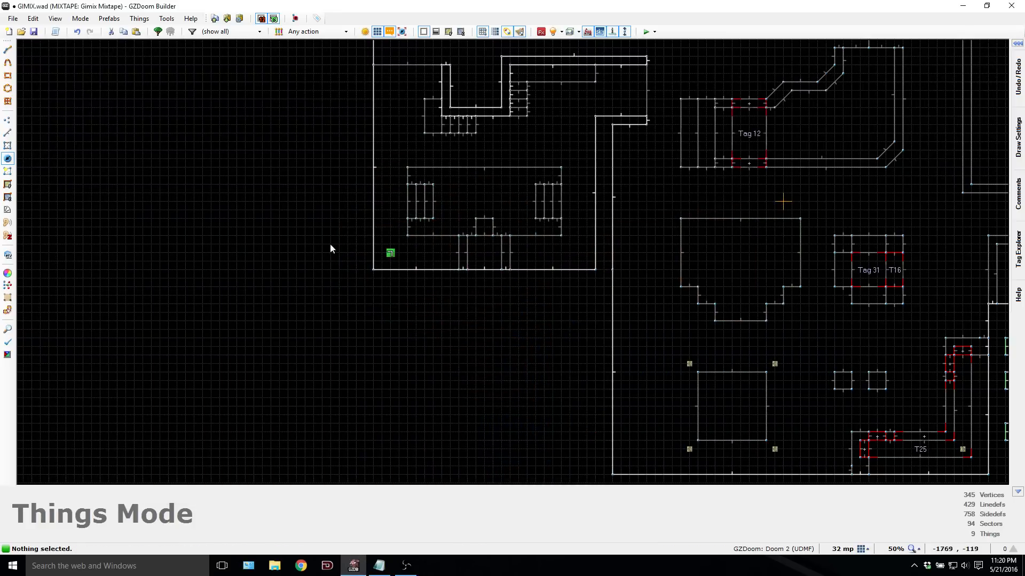
Step: Move the player start into the southwest corner of the area with the square block flanked by four things, and launch a Zandronum playtest
{"action": "left_click_drag", "start_coordinate": [389, 256], "coordinate": [630, 459]}
{"action": "key", "text": "F9"}
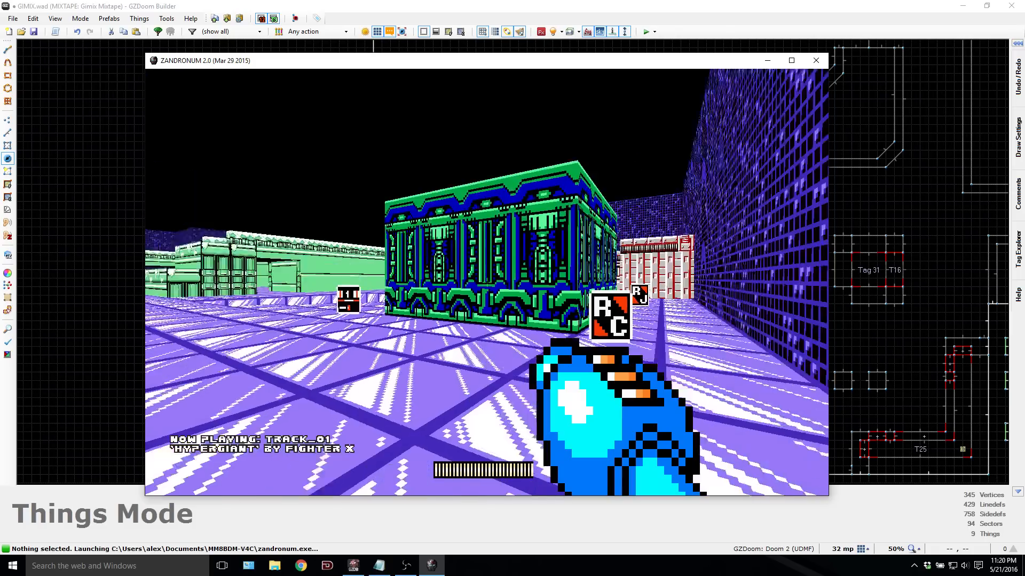
{"action": "key", "text": "Right"}
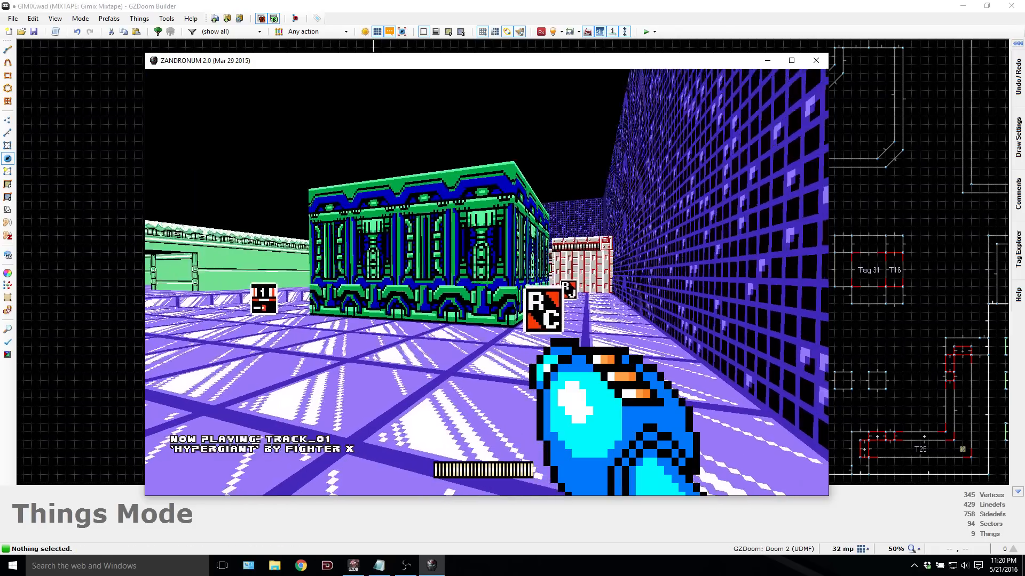
Step: Walk around the large green-and-blue block and collect the Rush Coil, Rush Jet, Item 2 and Item 1 support items
{"action": "key", "text": "Up"}
{"action": "key", "text": "Left"}
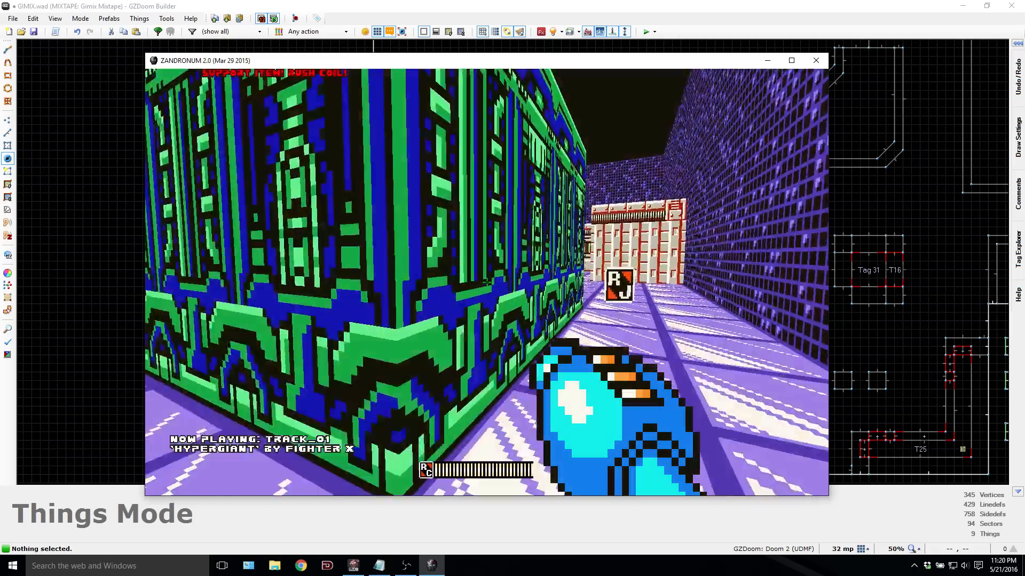
{"action": "key", "text": "Up"}
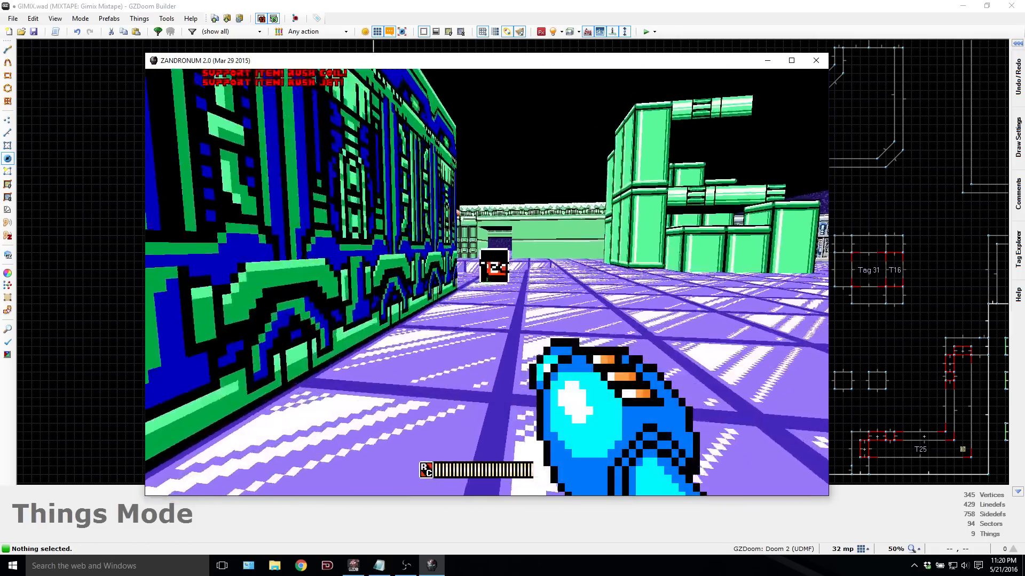
{"action": "key", "text": "Up"}
{"action": "key", "text": "Left"}
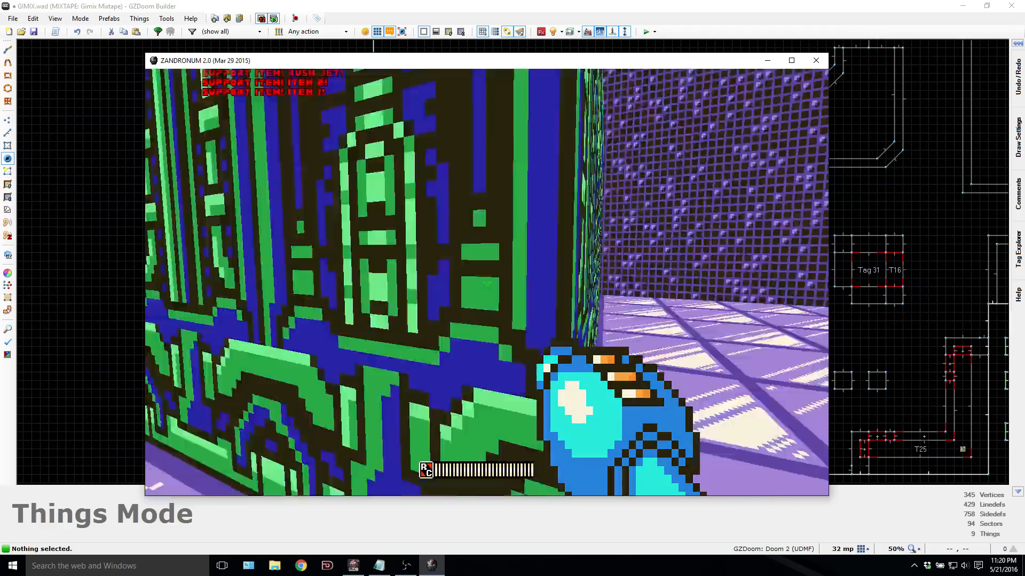
{"action": "key", "text": "Left"}
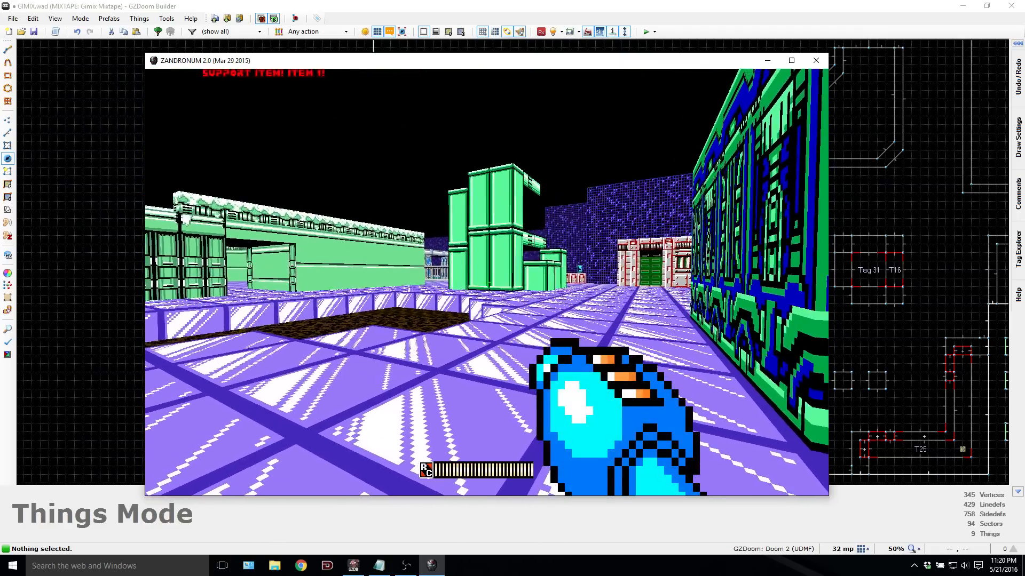
Step: Deploy the Item 1 platform beside the green-and-blue block and use it to get on top of the block
{"action": "key", "text": "Right"}
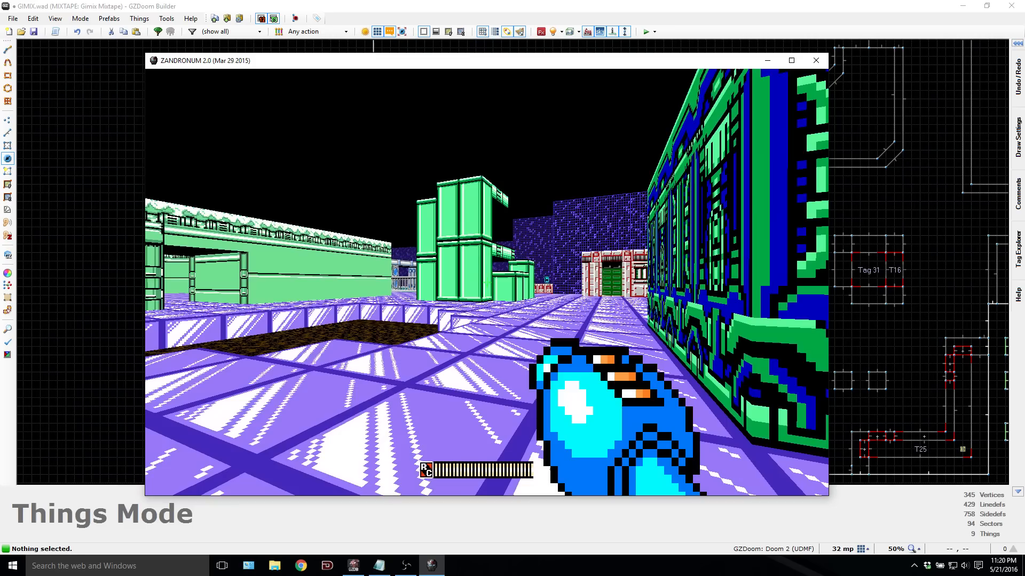
{"action": "key", "text": "Right"}
{"action": "key", "text": "Up"}
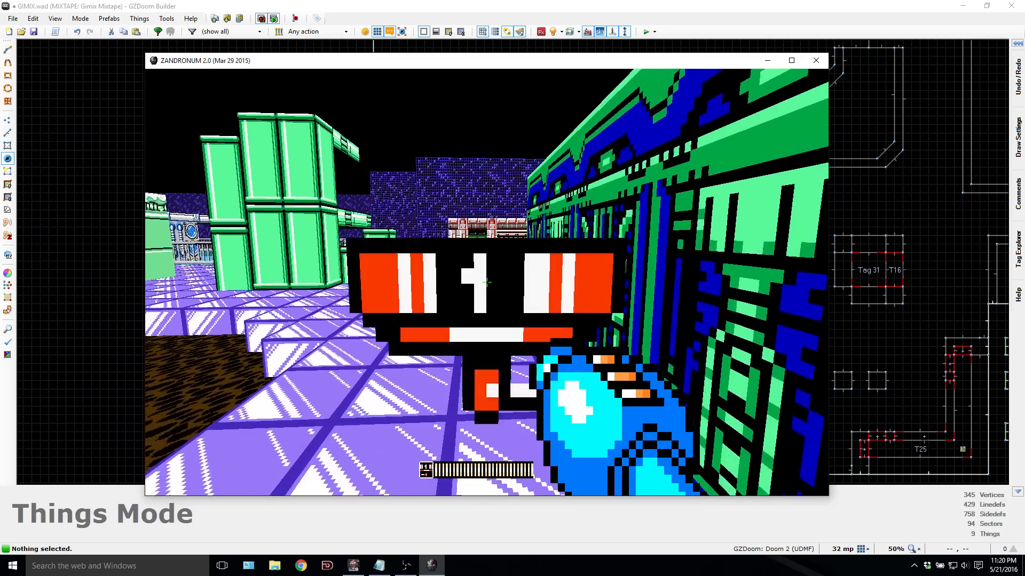
{"action": "key", "text": "Down"}
{"action": "key", "text": "Left"}
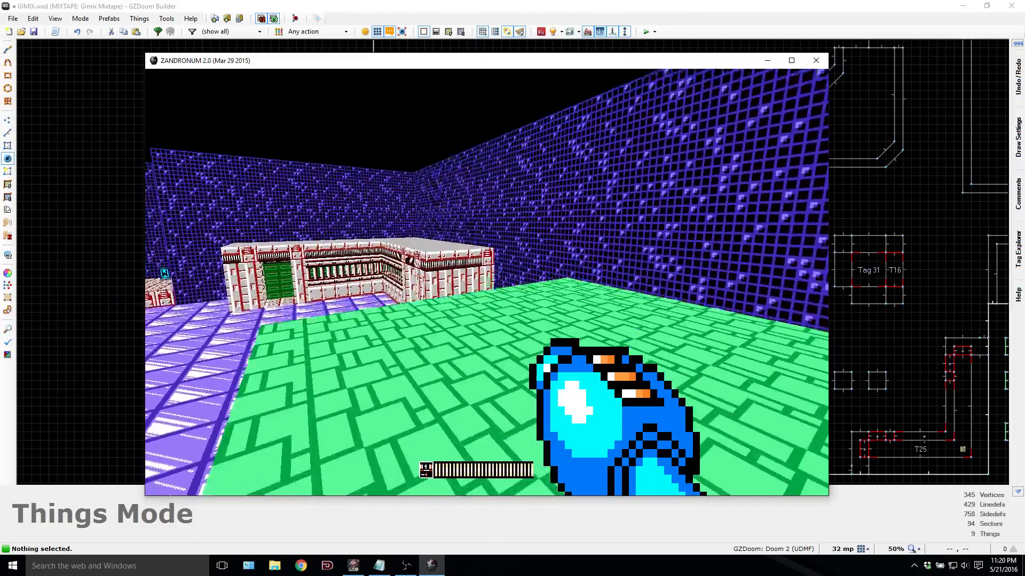
Step: Leave the green-and-blue block and walk past the brown pit into the passage between the long green wall and the tall green tower
{"action": "key", "text": "Right"}
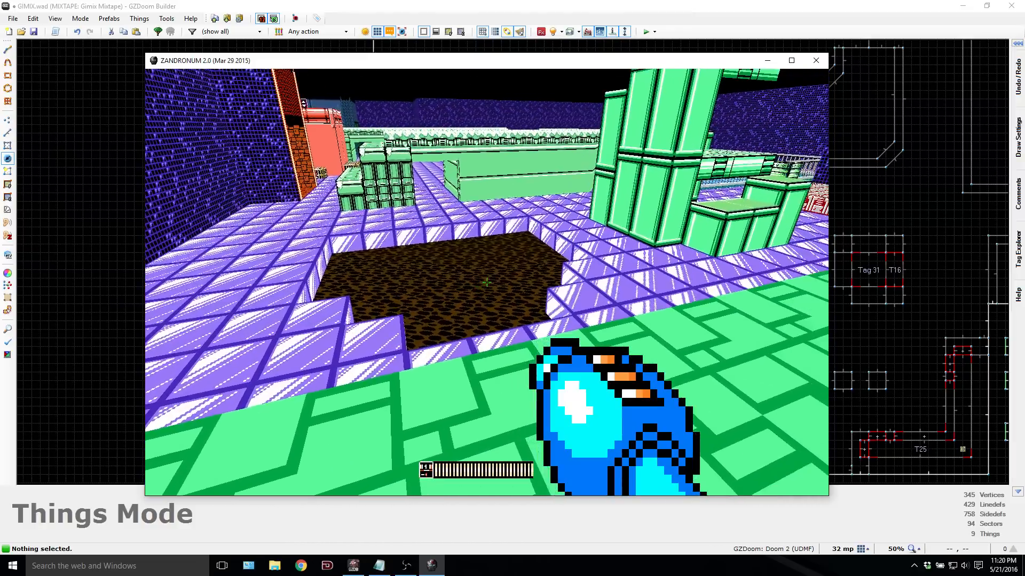
{"action": "key", "text": "Left"}
{"action": "key", "text": "Up"}
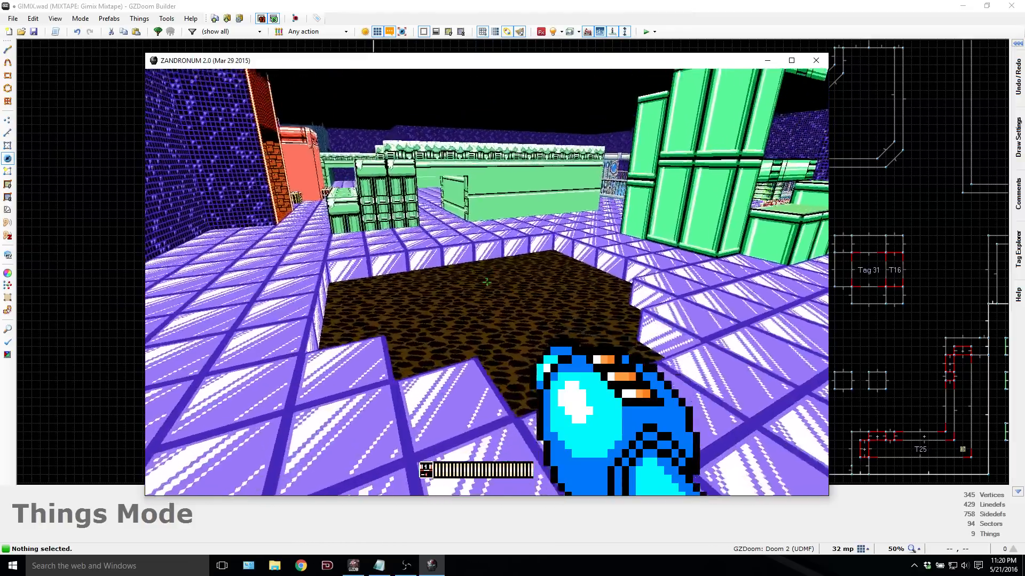
{"action": "key", "text": "Right"}
{"action": "key", "text": "Up"}
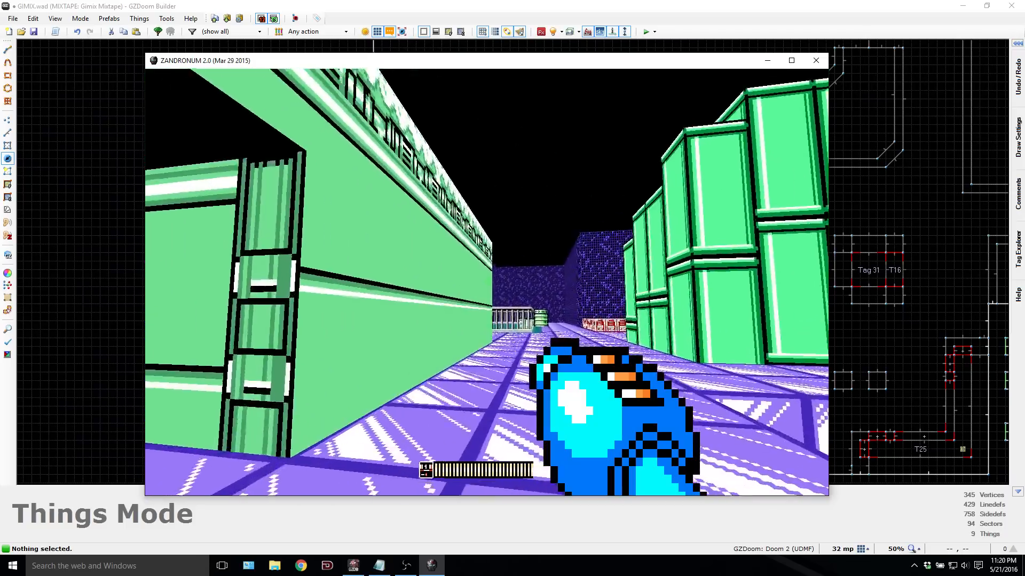
{"action": "key", "text": "Up"}
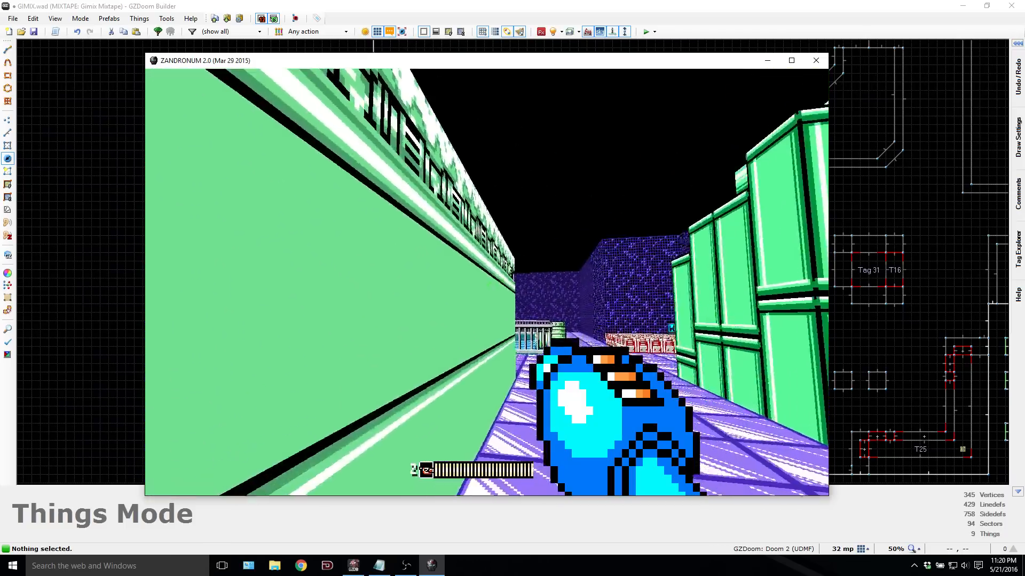
Step: Return to the pit side of the tall green tower, select the Rush Coil support item, and line up with the tower's base
{"action": "key", "text": "Right"}
{"action": "key", "text": "Up"}
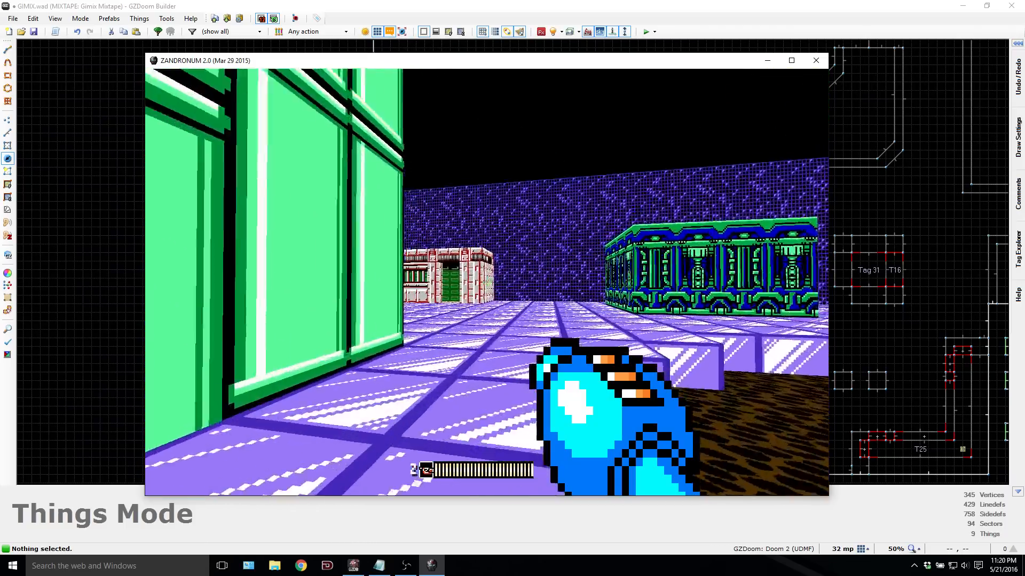
{"action": "key", "text": "Left"}
{"action": "key", "text": "Left"}
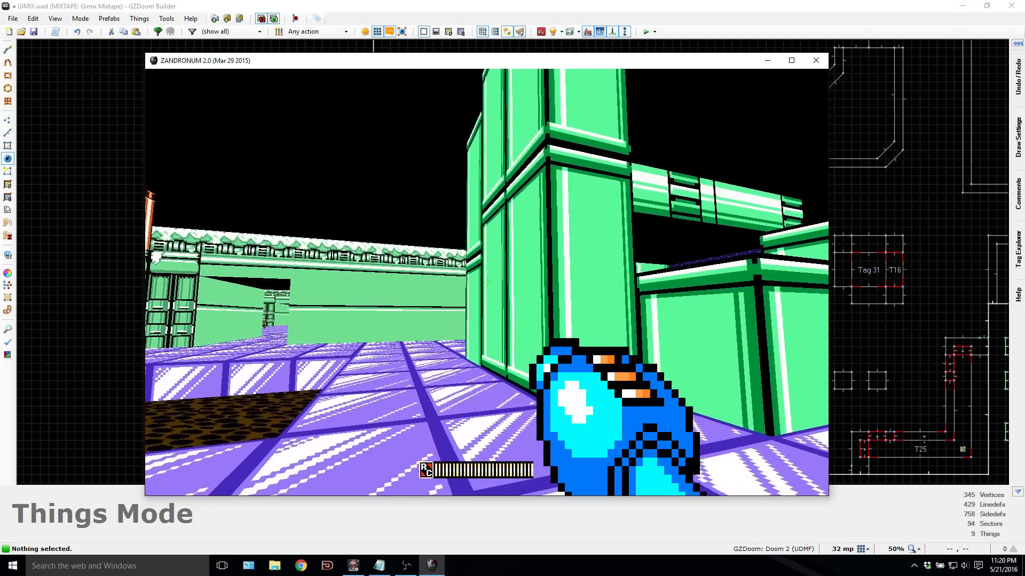
{"action": "key", "text": "space"}
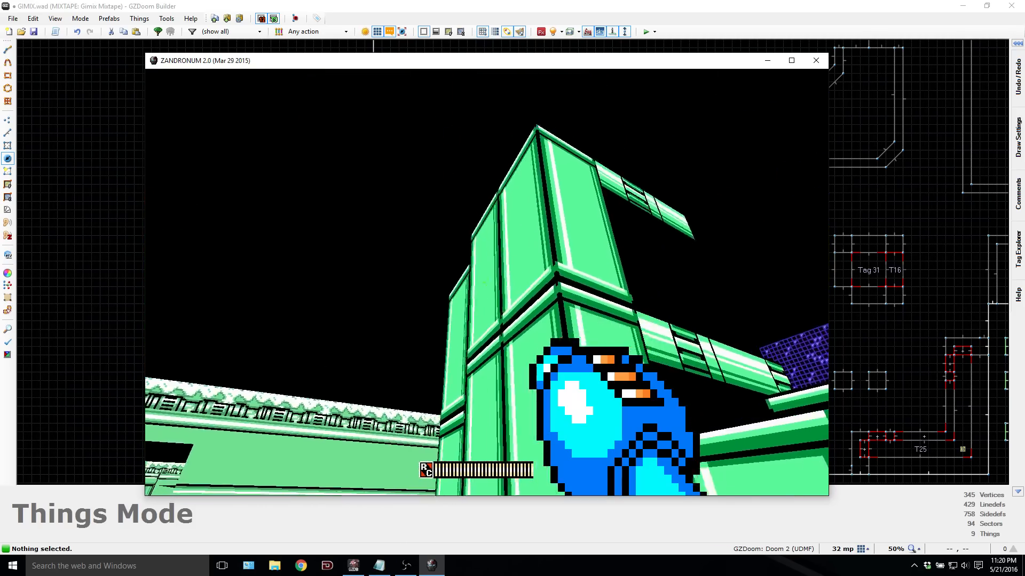
{"action": "key", "text": "Up"}
{"action": "key", "text": "Left"}
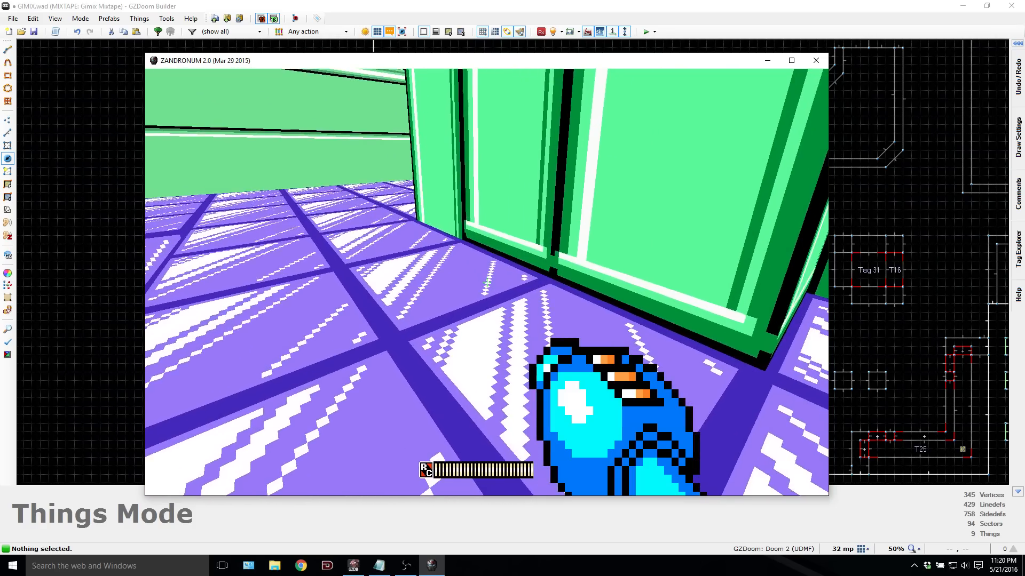
{"action": "key", "text": "Right"}
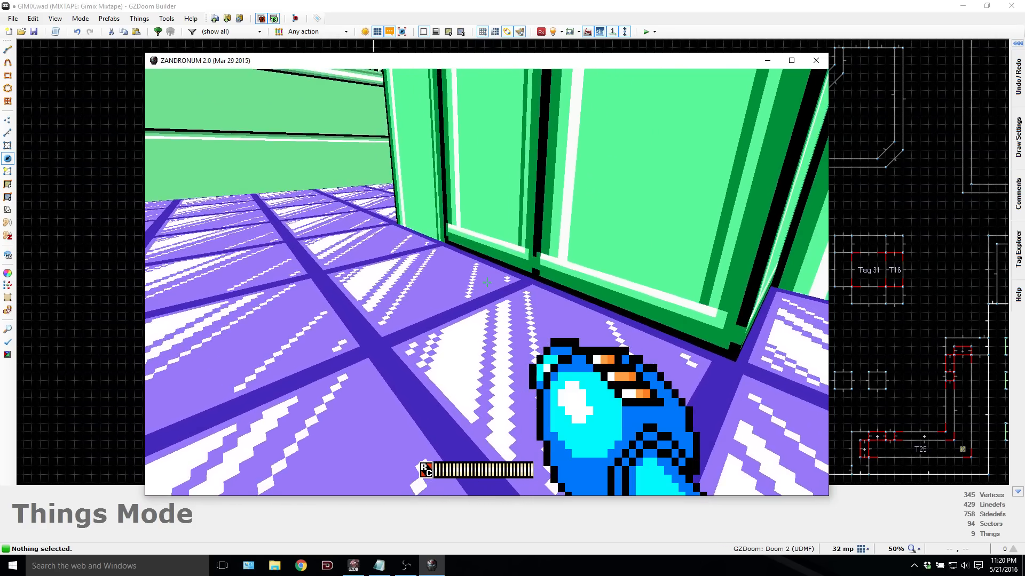
Step: Playtest the platform assistants around the stacked green blocks, moving up the tower and over the nearby ledges
{"action": "key", "text": "Down"}
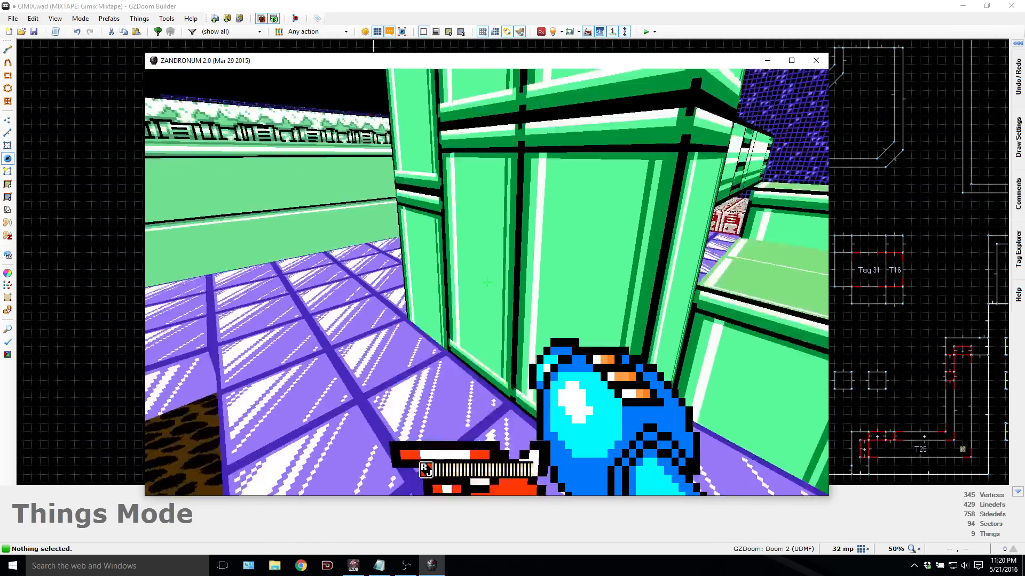
{"action": "key", "text": "Up"}
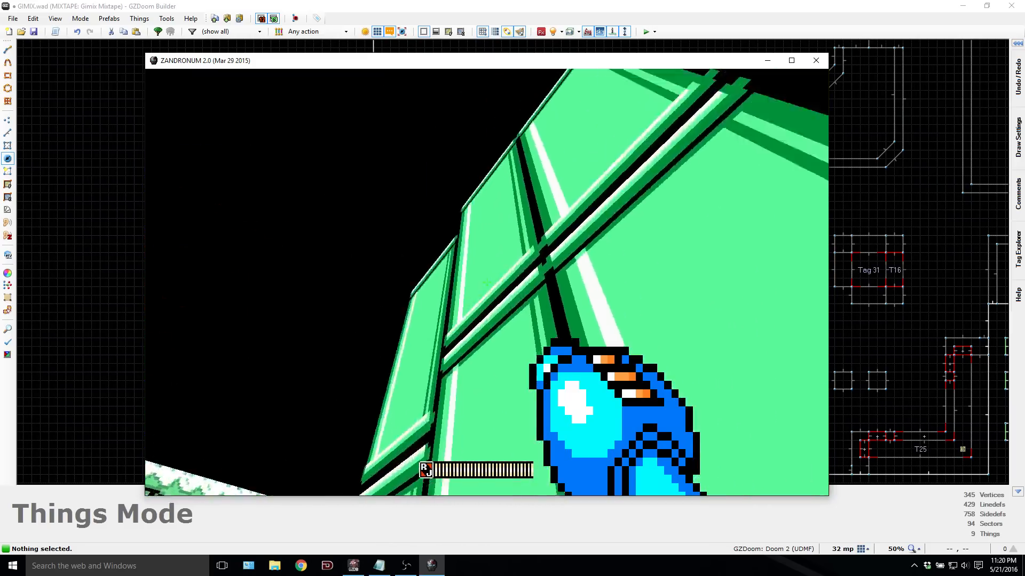
{"action": "key", "text": "Down"}
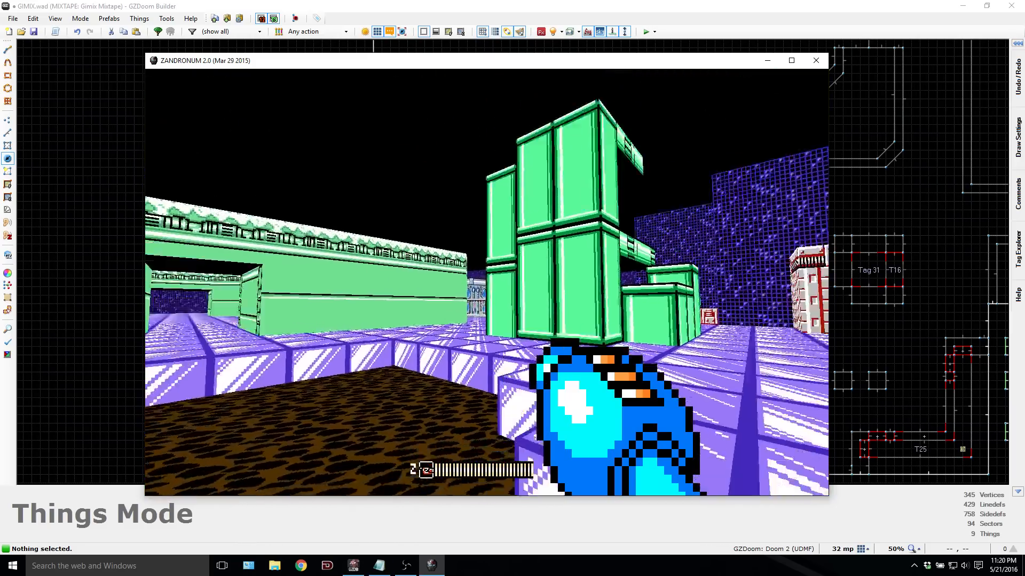
{"action": "key", "text": "w"}
{"action": "key", "text": "space"}
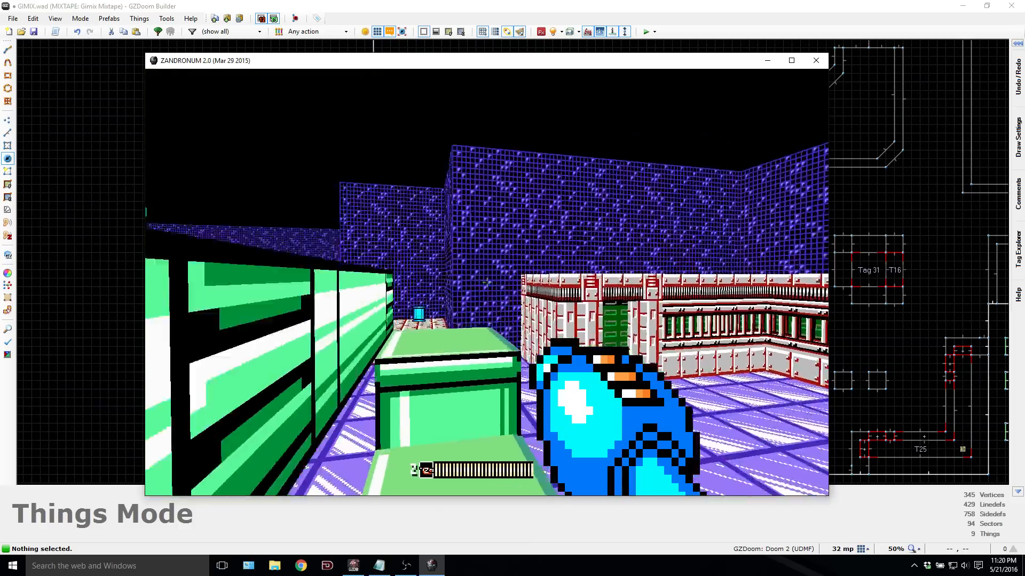
{"action": "key", "text": "w"}
{"action": "key", "text": "space"}
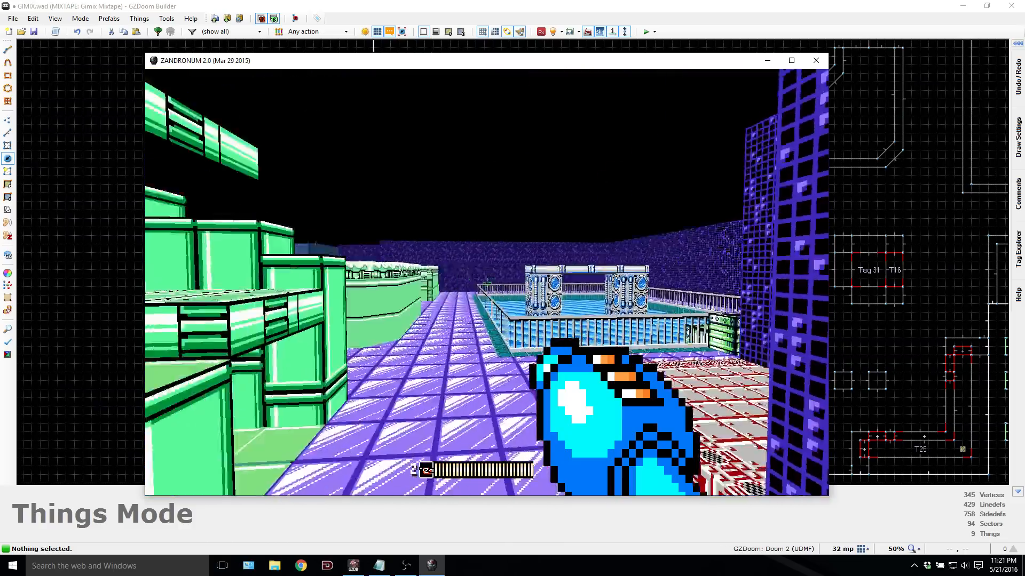
Step: Use the selected platform assistant in the playtest and travel past the pool across the snow-covered platforms
{"action": "key", "text": "s"}
{"action": "key", "text": "Return"}
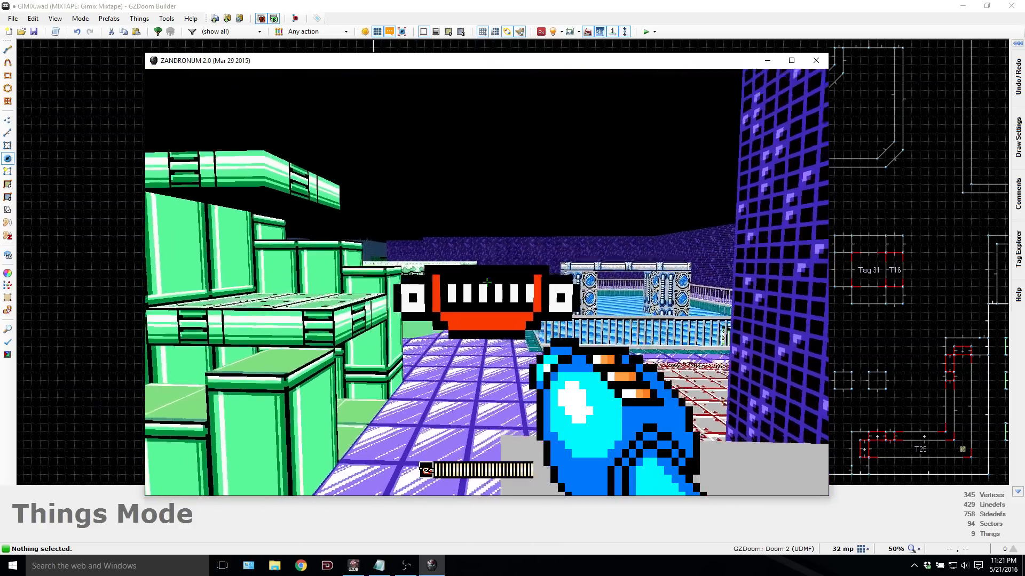
{"action": "key", "text": "w"}
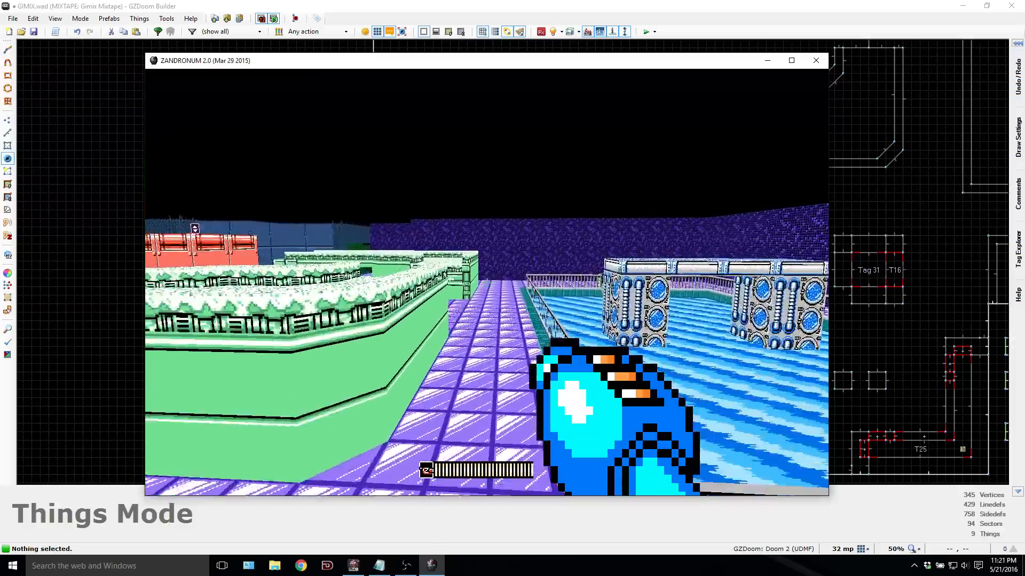
{"action": "key", "text": "w"}
{"action": "key", "text": "space"}
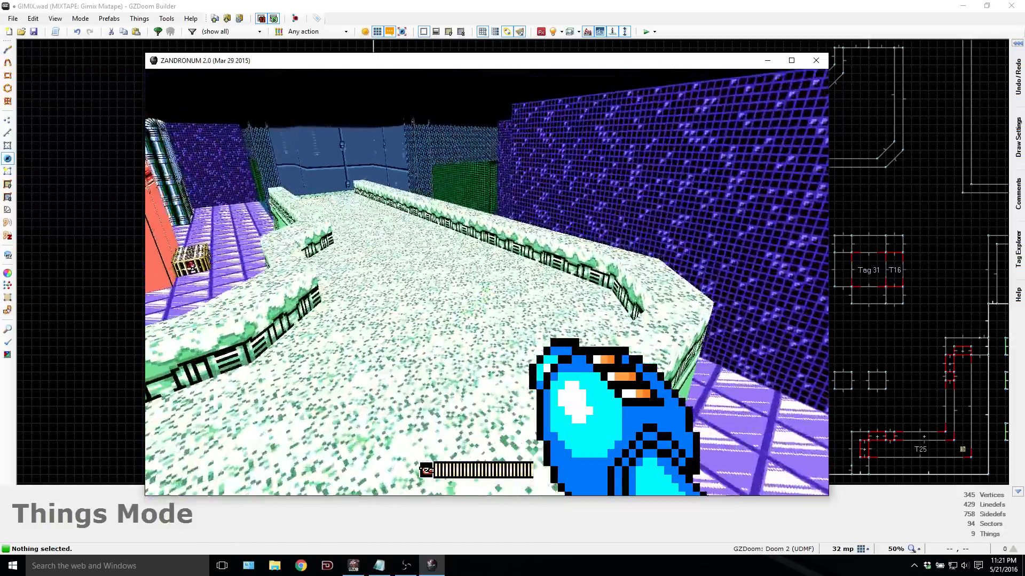
{"action": "key", "text": "w"}
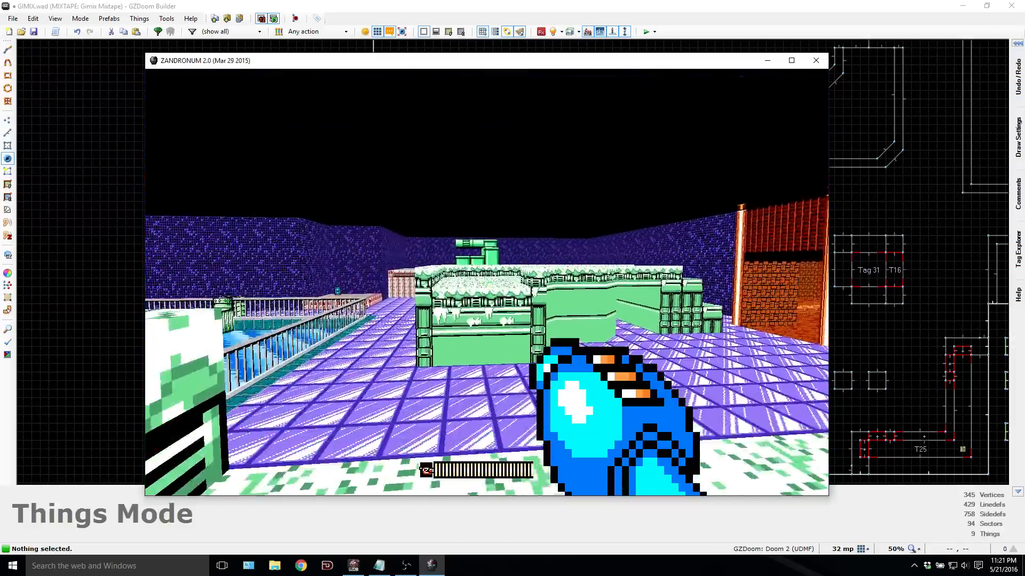
{"action": "key", "text": "s"}
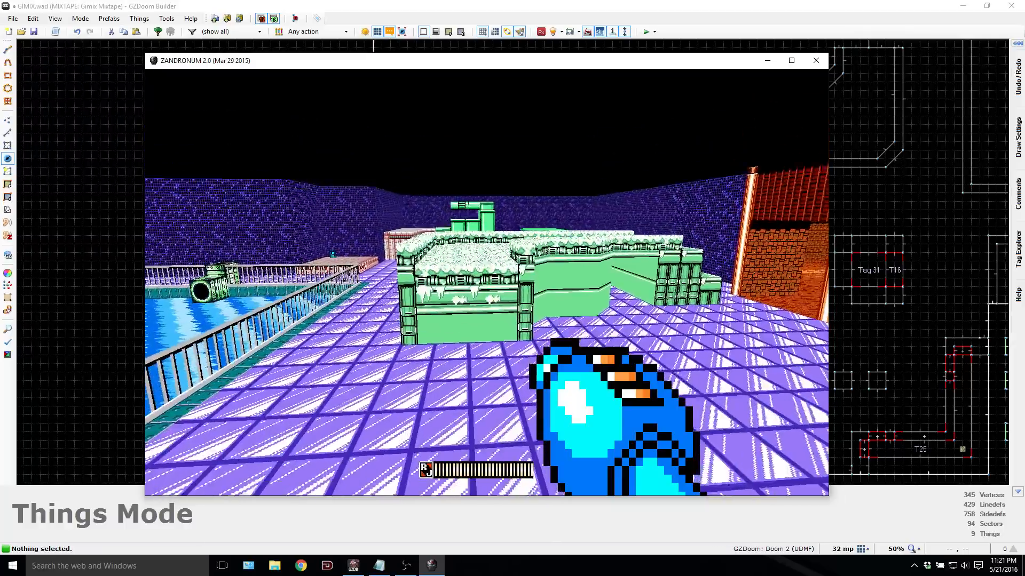
{"action": "key", "text": "w"}
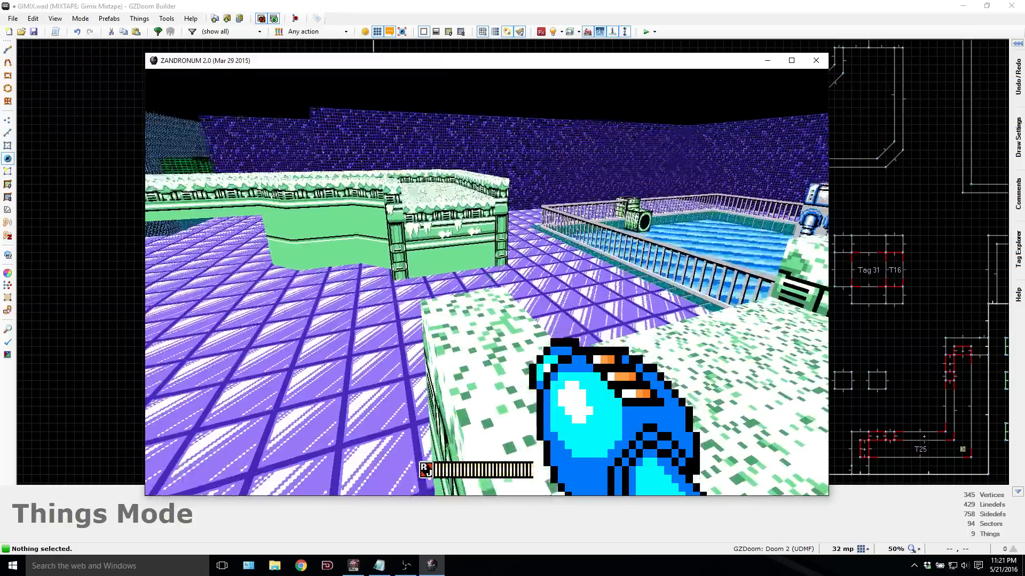
Step: Activate the RJ platform assistant in the playtest and fly it through the brick passage, over the pool and back to the green blocks
{"action": "key", "text": "Return"}
{"action": "key", "text": "w"}
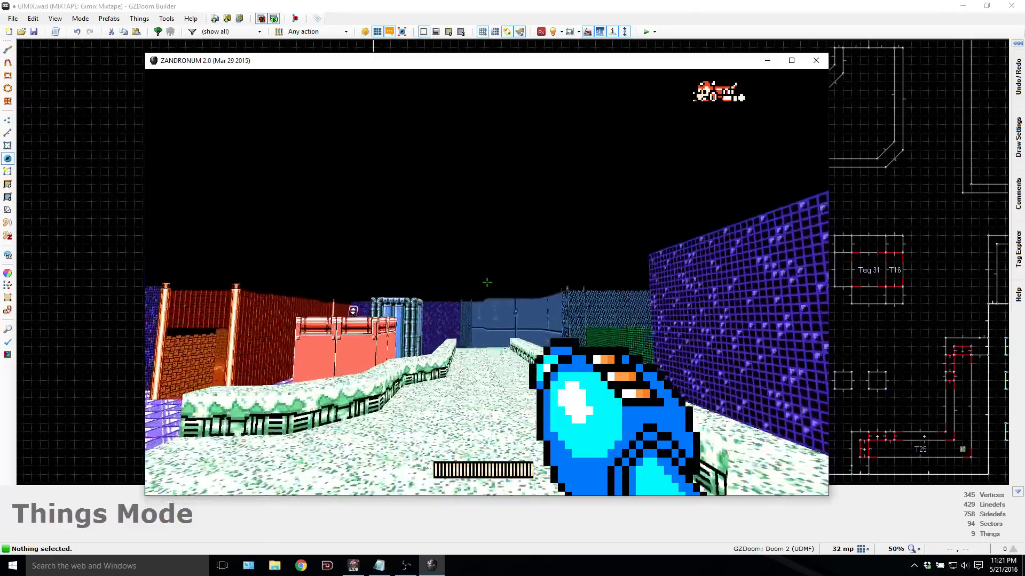
{"action": "key", "text": "w"}
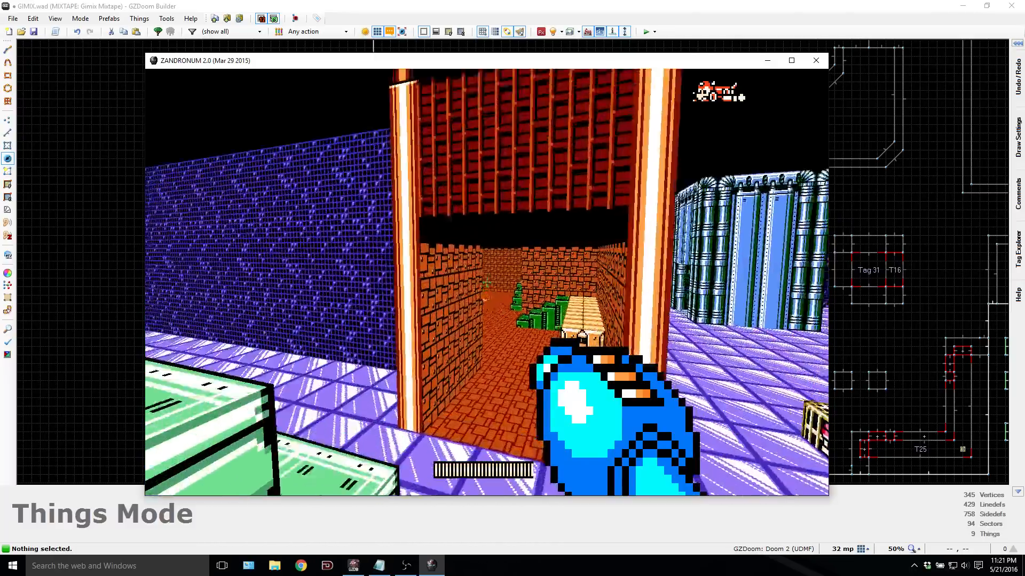
{"action": "key", "text": "w"}
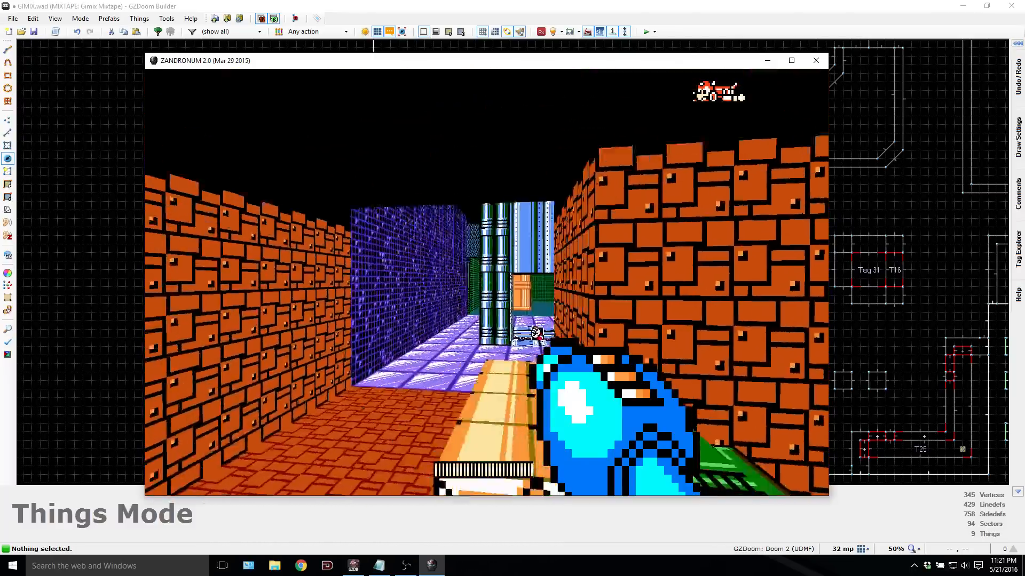
{"action": "key", "text": "w"}
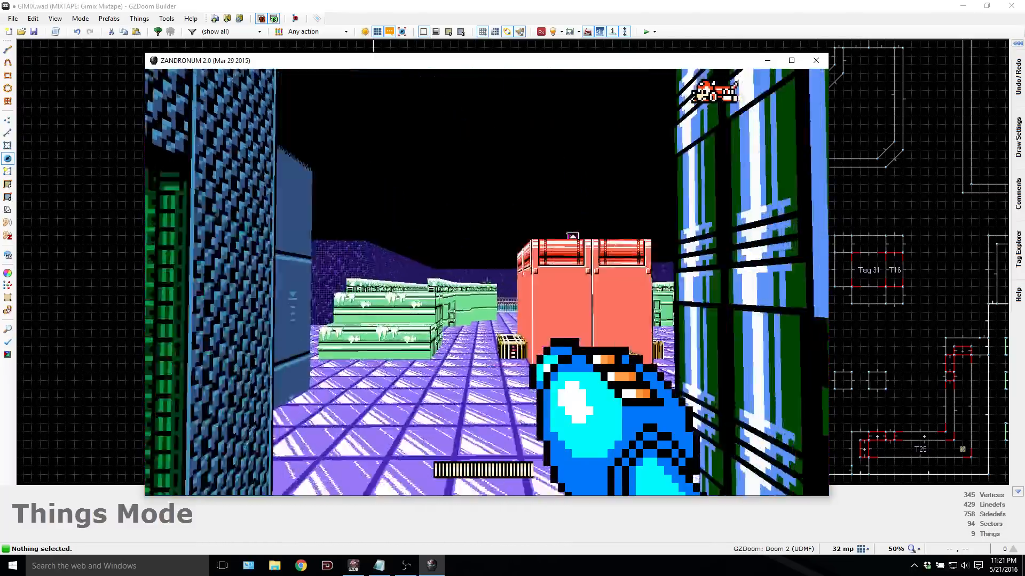
{"action": "key", "text": "w"}
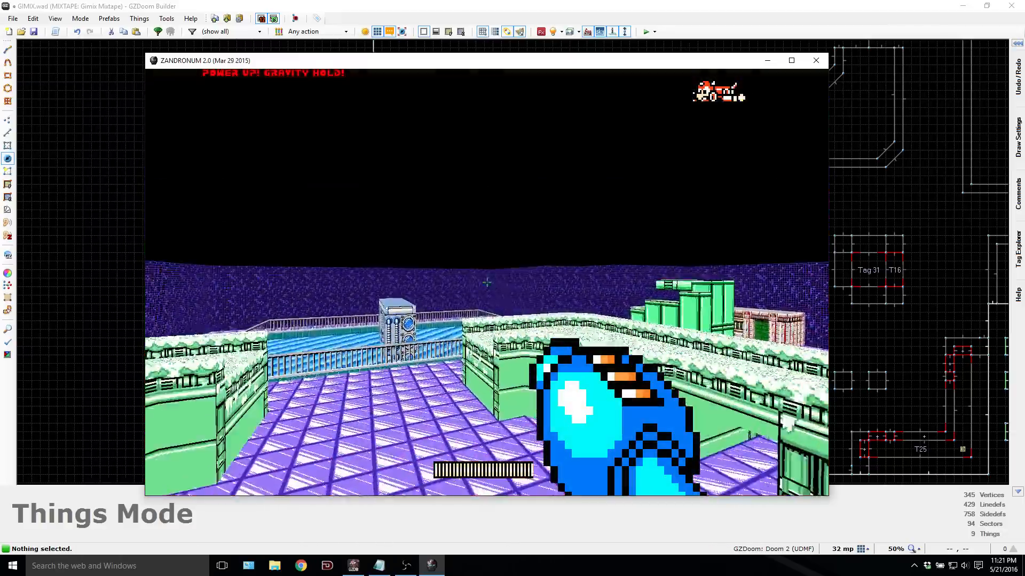
{"action": "key", "text": "w"}
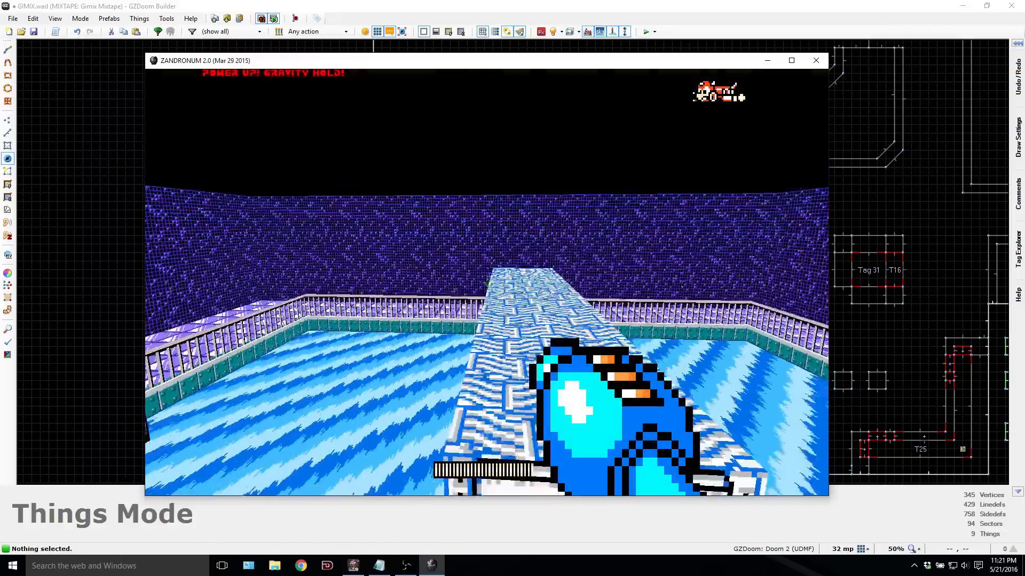
{"action": "key", "text": "w"}
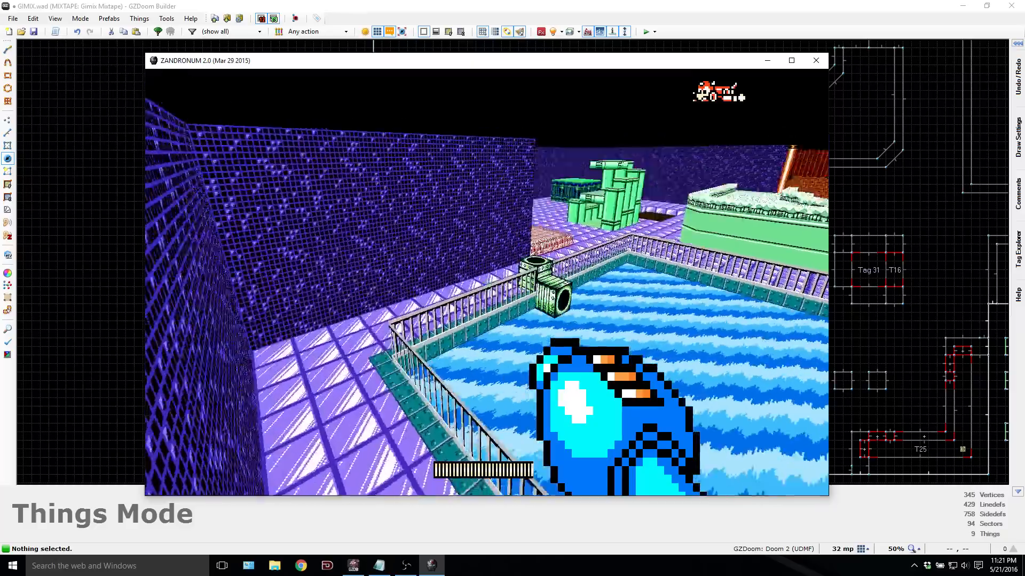
{"action": "key", "text": "w"}
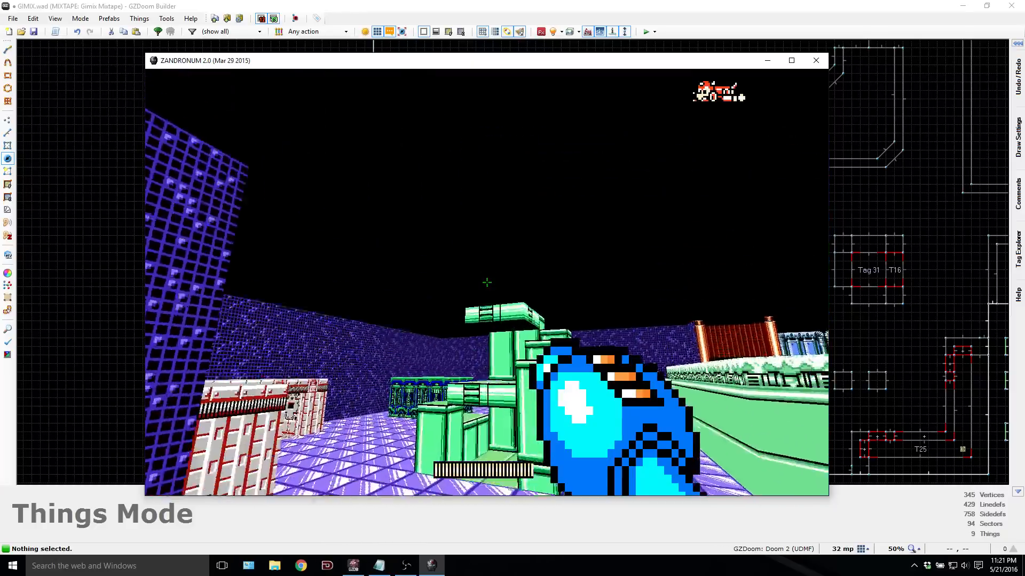
{"action": "key", "text": "w"}
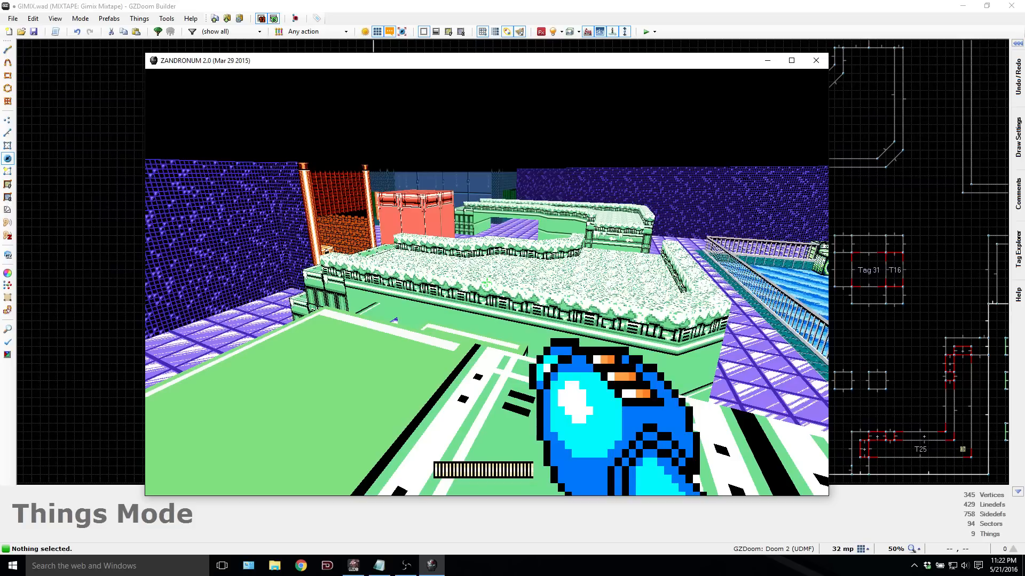
Step: Close the playtest and check the topic list in the GZDB Gimmicks, Tips and Tricks.txt notes in Notepad, returning to the map editor
{"action": "key", "text": "alt+F4"}
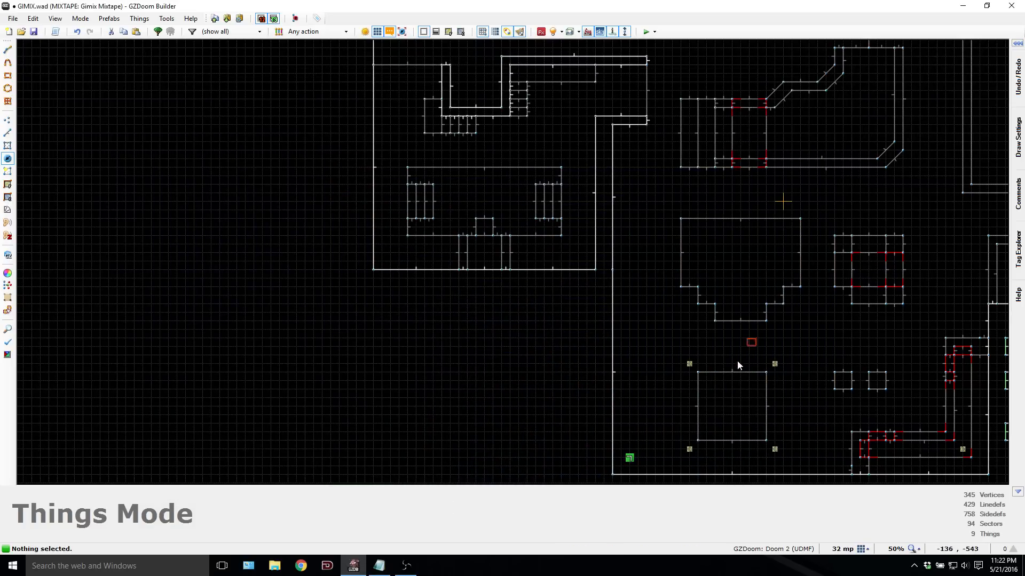
{"action": "left_click", "coordinate": [380, 568]}
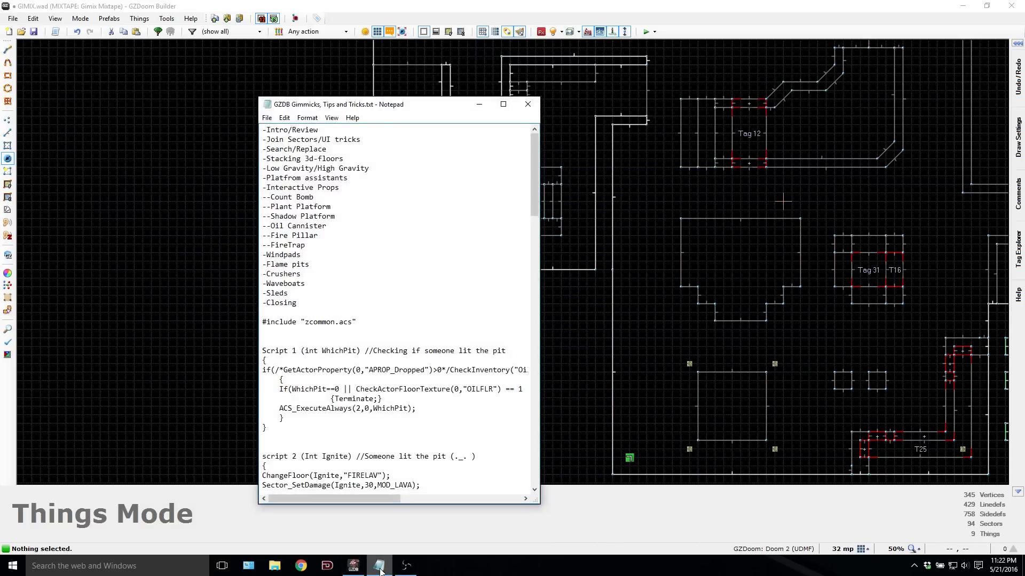
{"action": "left_click", "coordinate": [380, 568]}
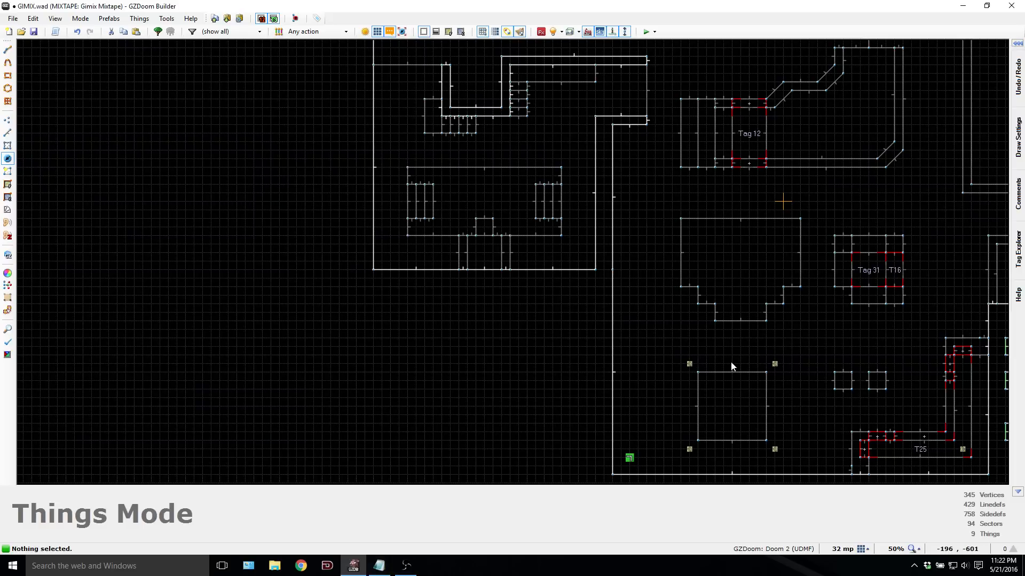
Step: Insert a CountBomb thing at -192, -608, just outside the upper edge of the square sector
{"action": "key", "text": "Insert"}
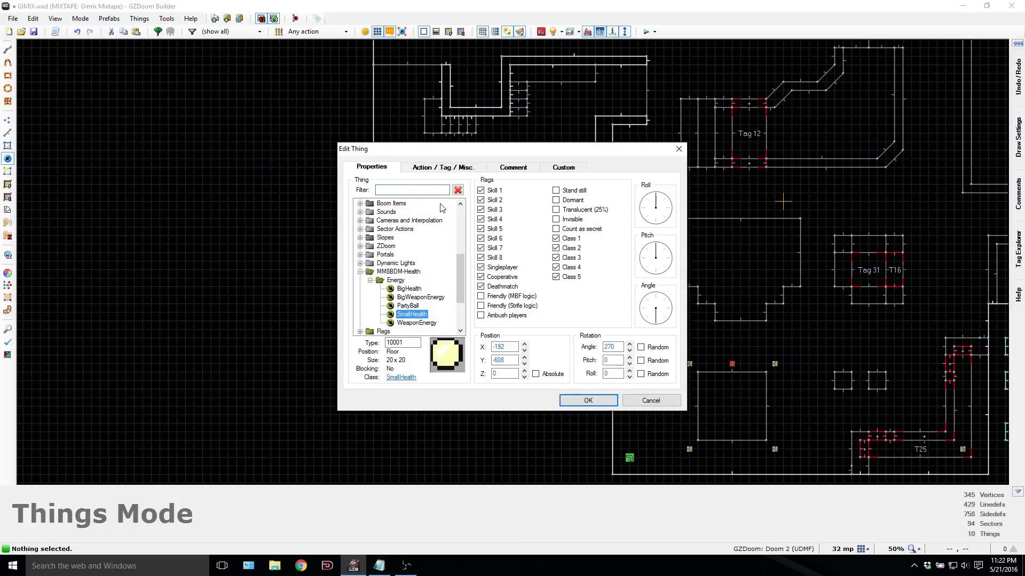
{"action": "type", "text": "count"}
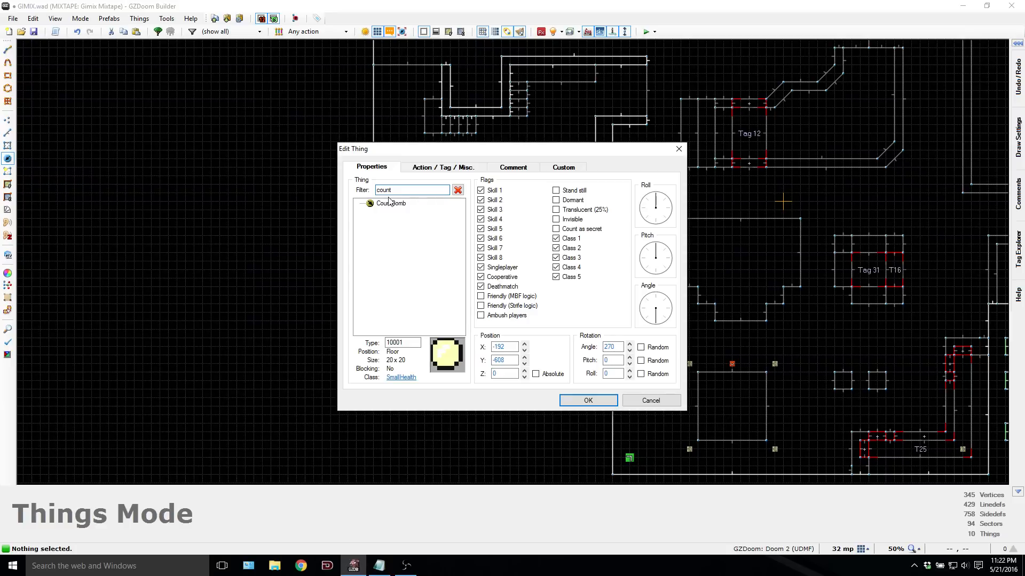
{"action": "left_click", "coordinate": [390, 203]}
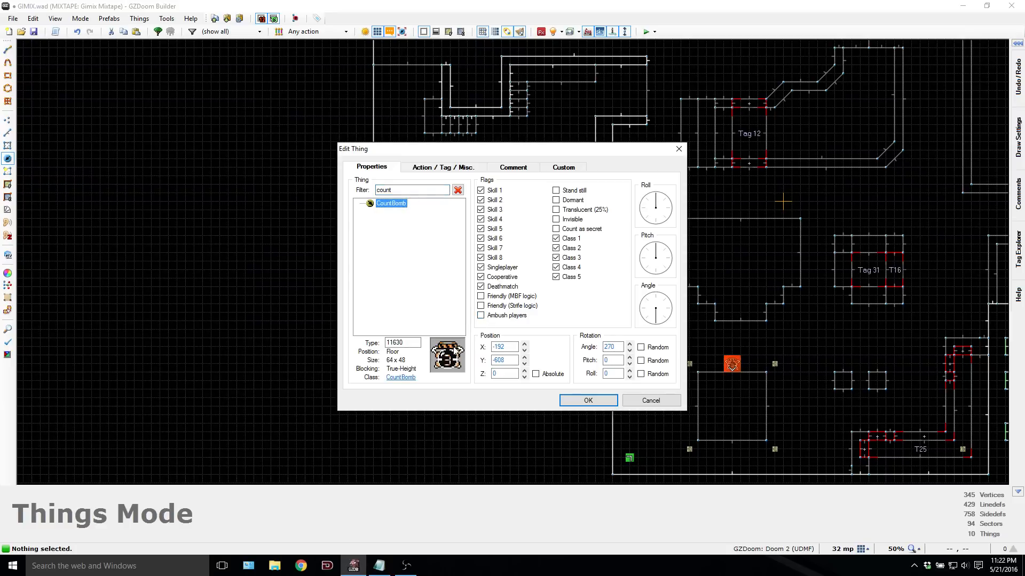
{"action": "left_click", "coordinate": [574, 398]}
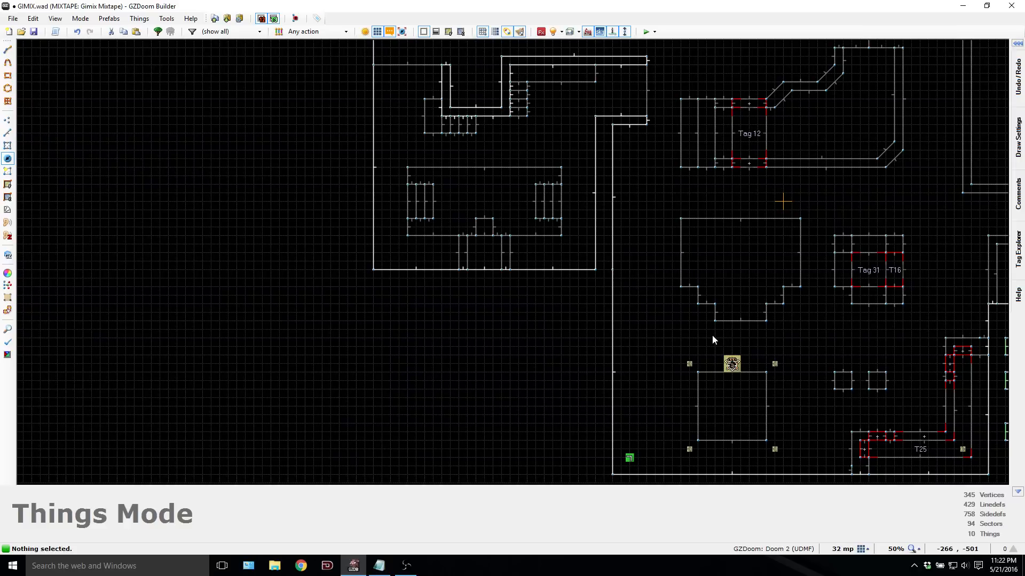
Step: Inspect the CountBomb in 3D visual mode and raise it to a height of 16
{"action": "key", "text": "q"}
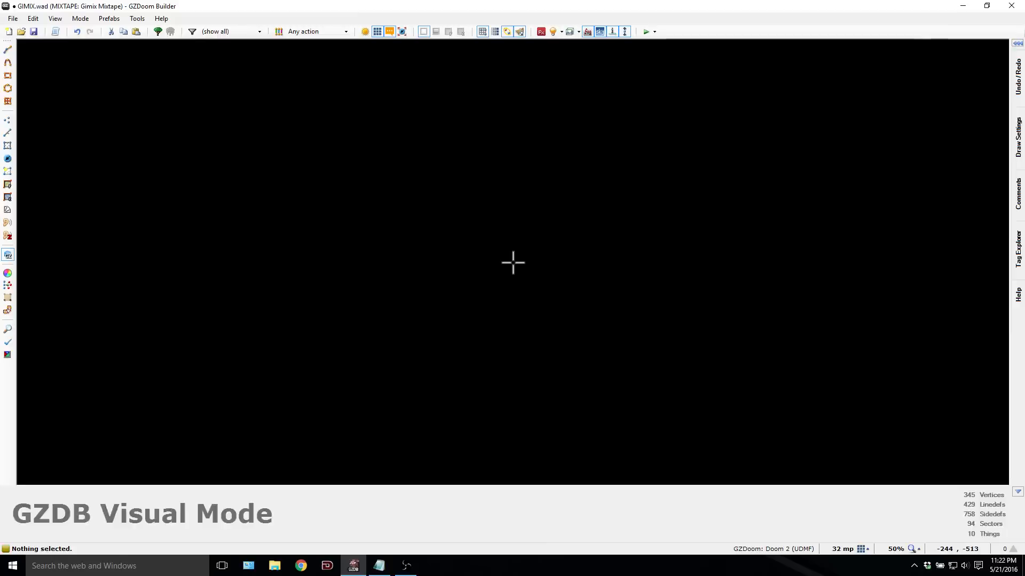
{"action": "key", "text": "e"}
{"action": "key", "text": "s"}
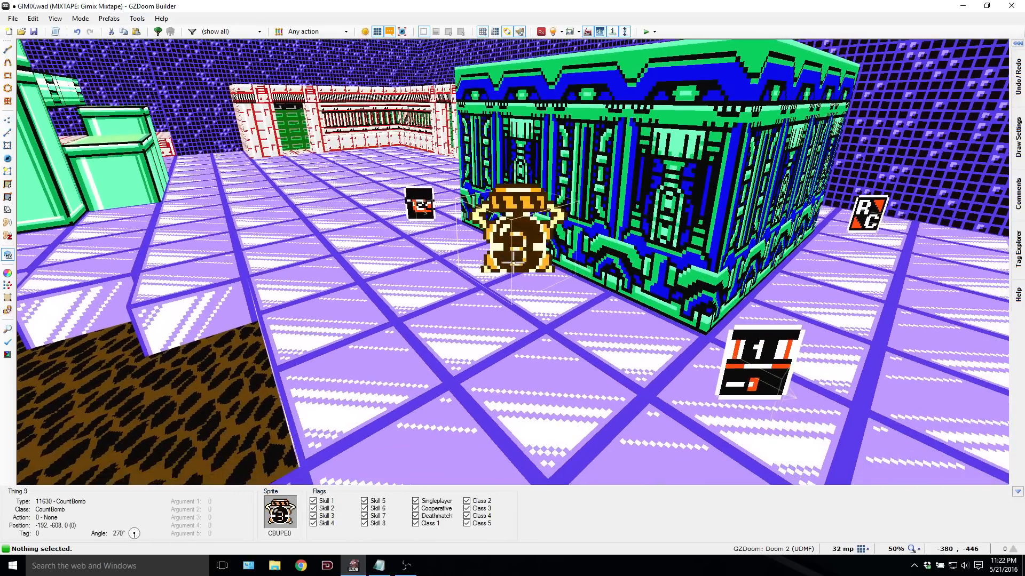
{"action": "key", "text": "w"}
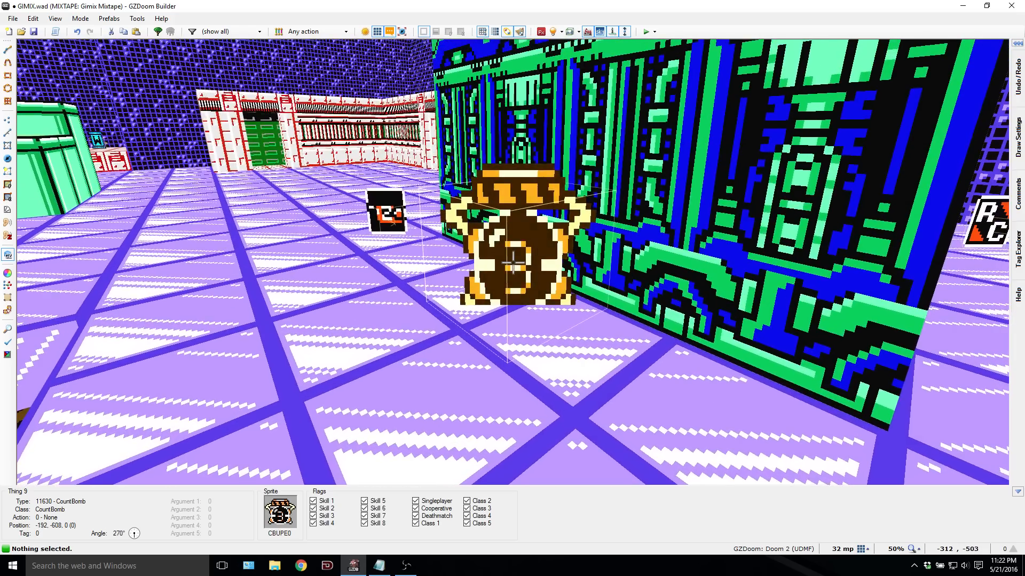
{"action": "key", "text": "s"}
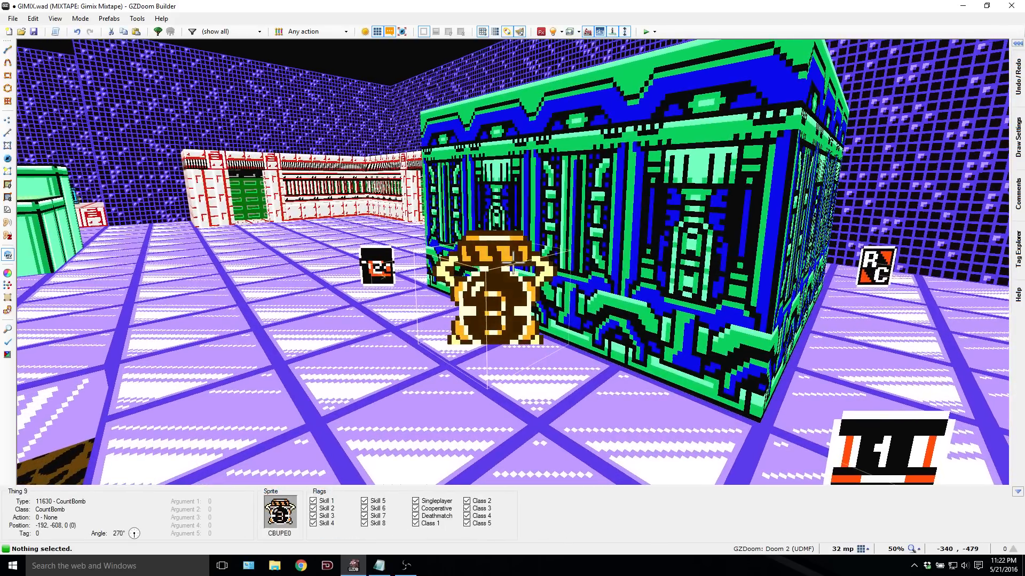
{"action": "left_click", "coordinate": [513, 263]}
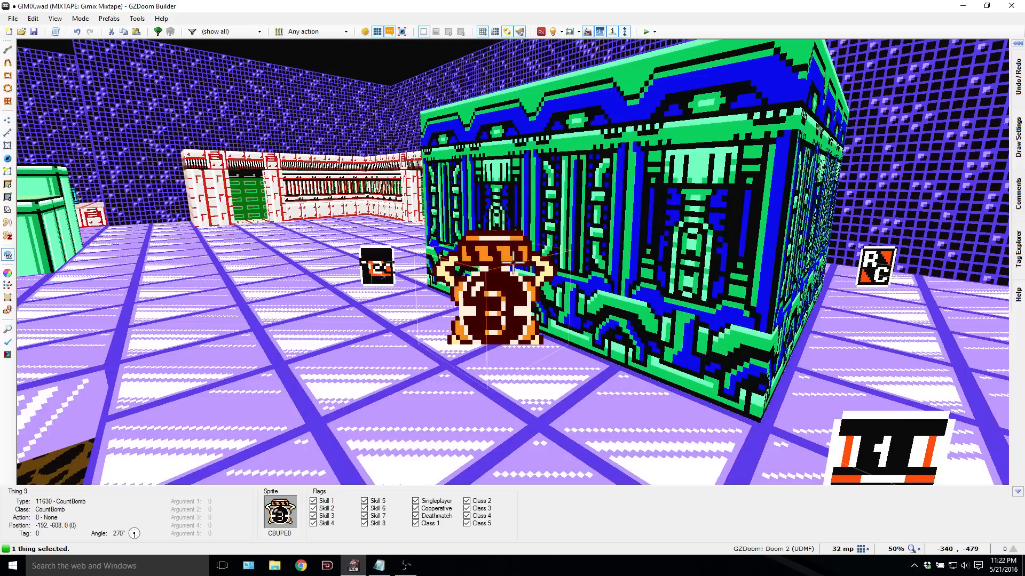
{"action": "scroll", "coordinate": [513, 263], "scroll_direction": "up", "scroll_amount": 2}
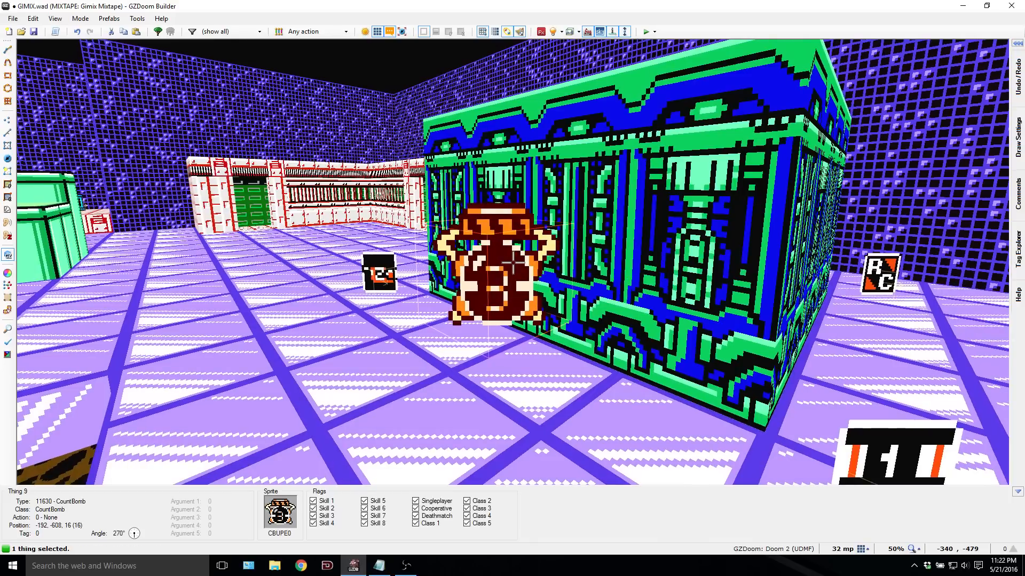
{"action": "scroll", "coordinate": [513, 263], "scroll_direction": "up", "scroll_amount": 1}
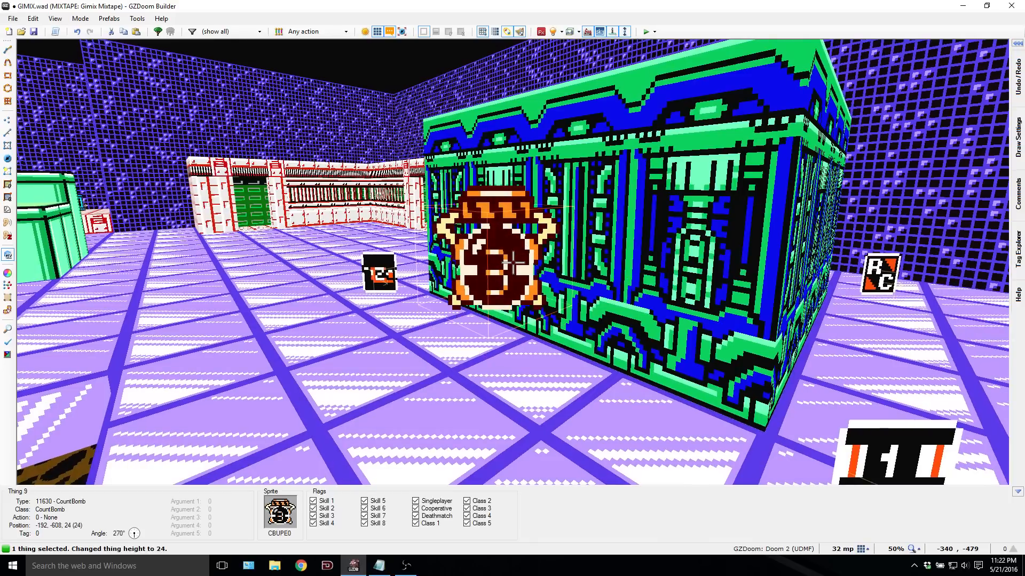
{"action": "scroll", "coordinate": [513, 263], "scroll_direction": "down", "scroll_amount": 1}
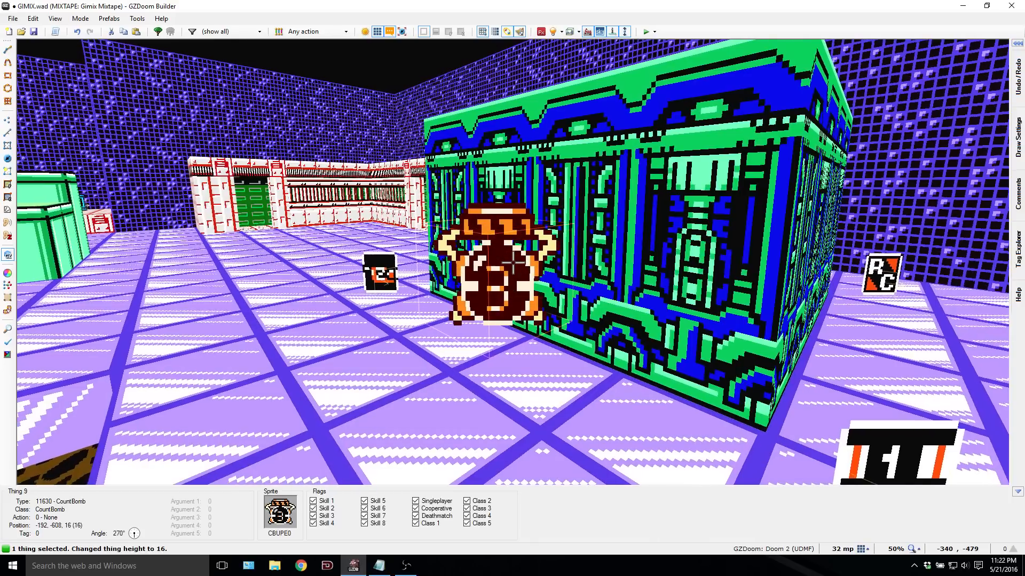
Step: Launch a playtest, walk to the CountBomb beside the green-and-blue block, set it off by standing on it, and retreat
{"action": "key", "text": "q"}
{"action": "key", "text": "F9"}
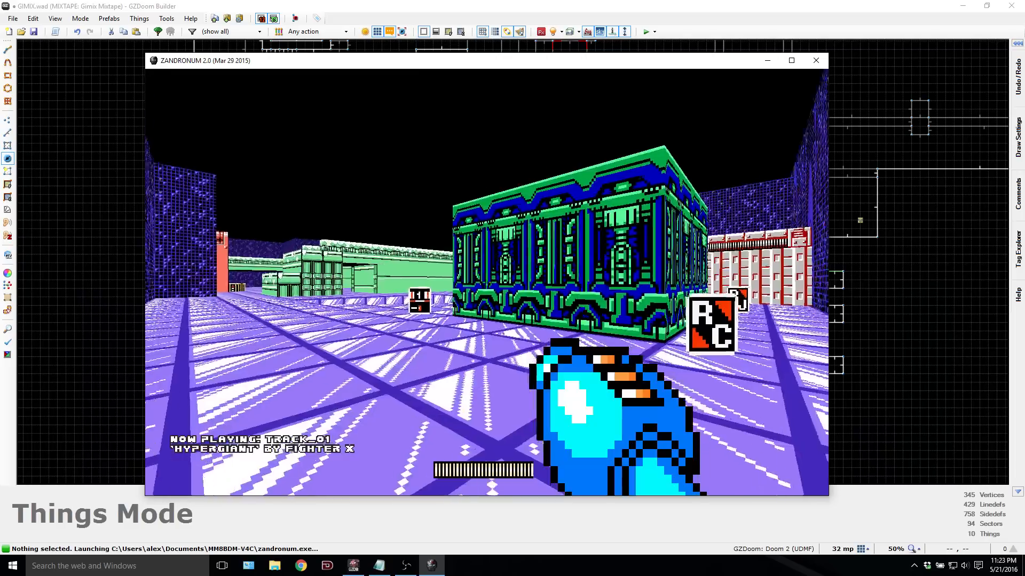
{"action": "key", "text": "w"}
{"action": "key", "text": "w"}
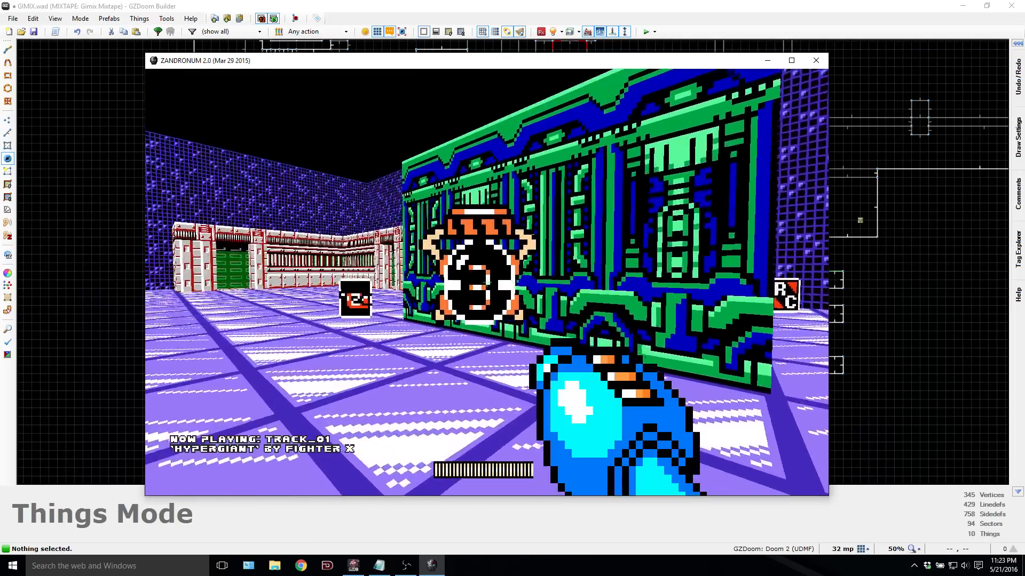
{"action": "key", "text": "space"}
{"action": "key", "text": "w"}
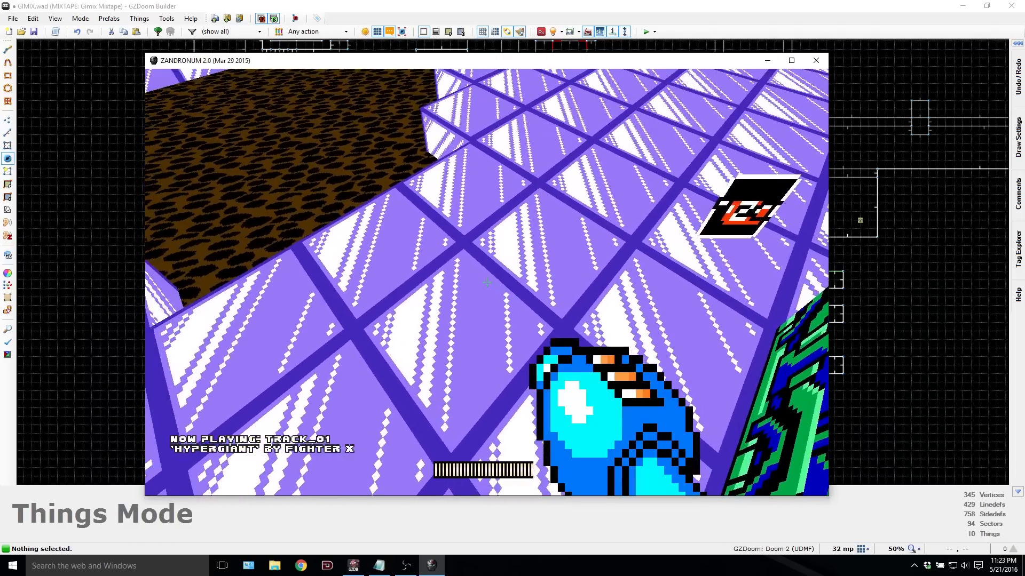
{"action": "key", "text": "s"}
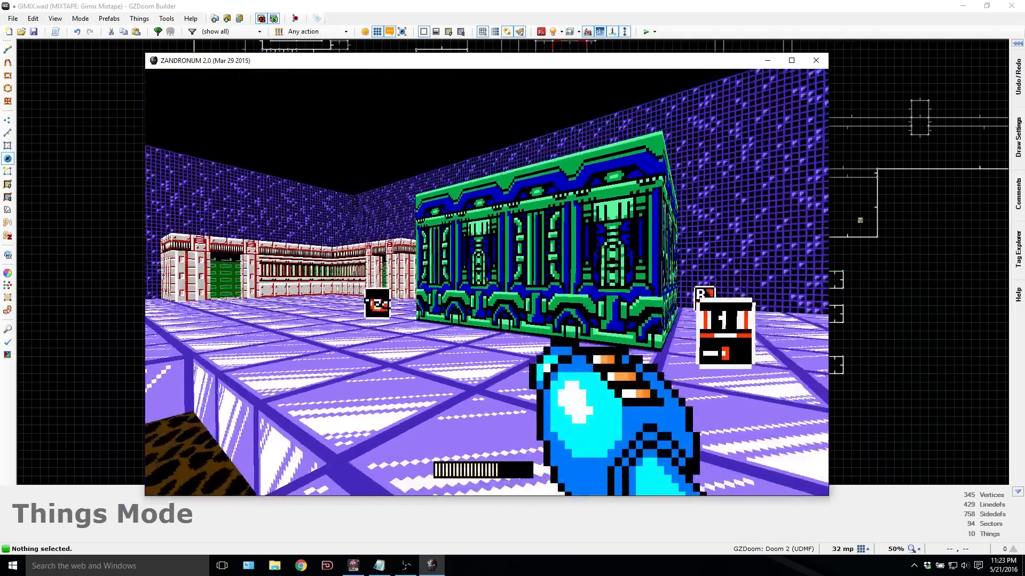
{"action": "key", "text": "w"}
{"action": "key", "text": "s"}
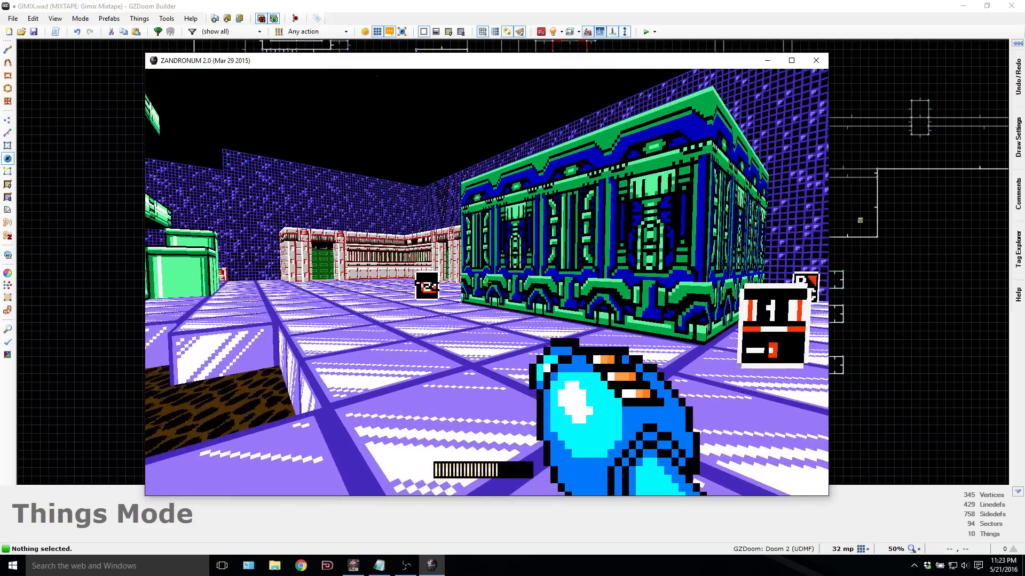
Step: Return to the respawned CountBomb in the playtest and use it as a foothold to get onto the green-and-blue block's roof
{"action": "key", "text": "a"}
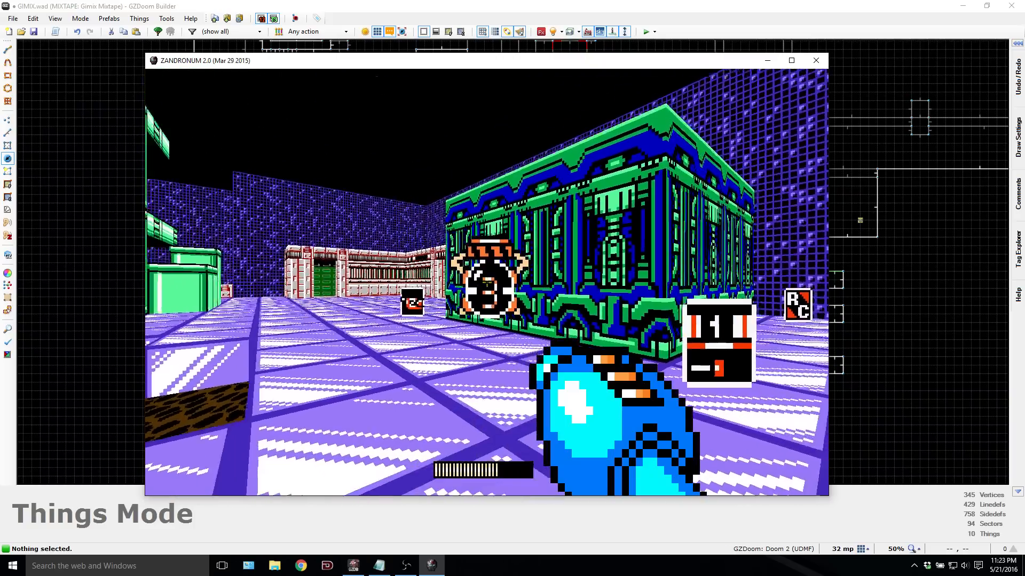
{"action": "key", "text": "Left"}
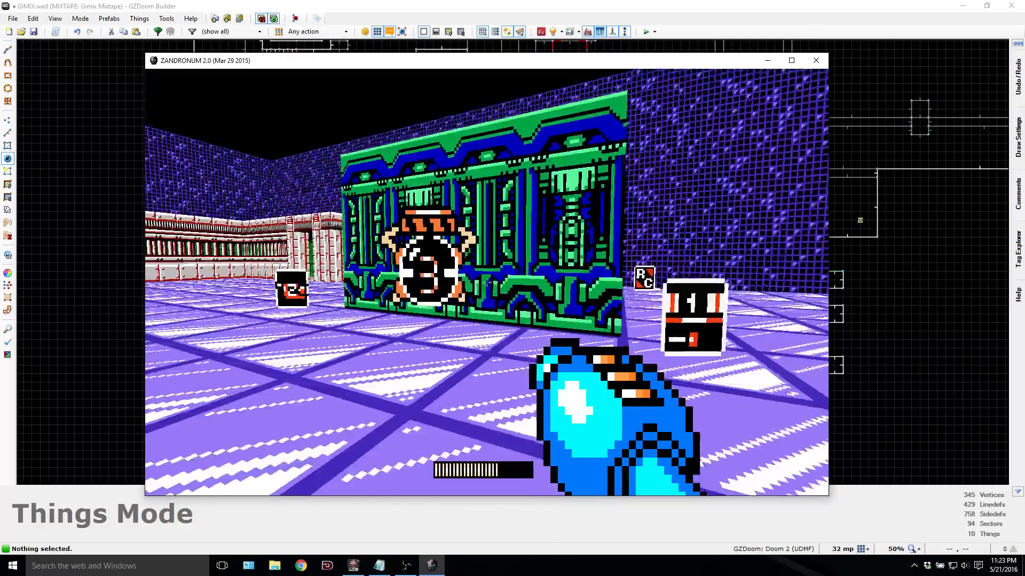
{"action": "key", "text": "Left"}
{"action": "key", "text": "Up"}
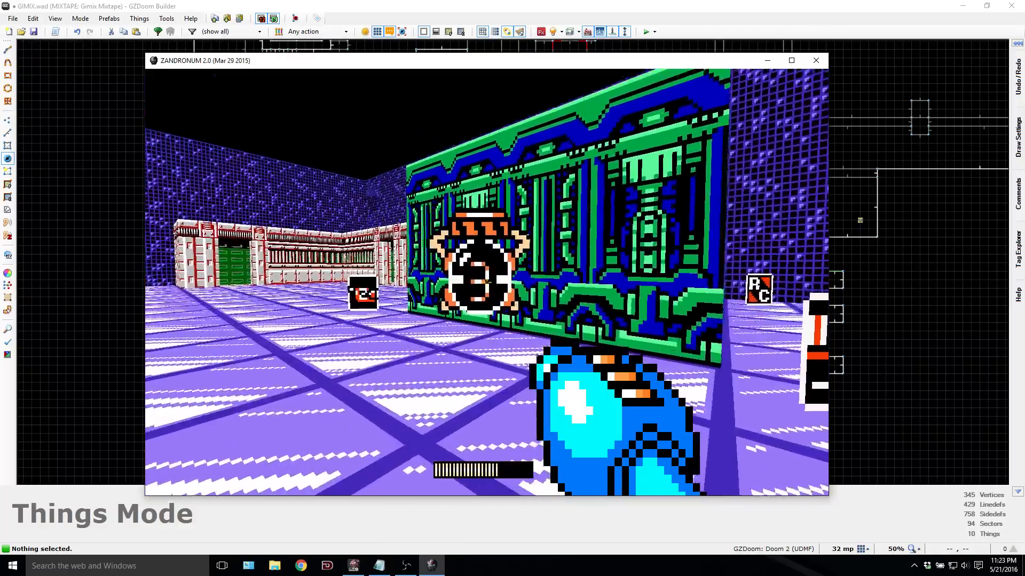
{"action": "key", "text": "Left"}
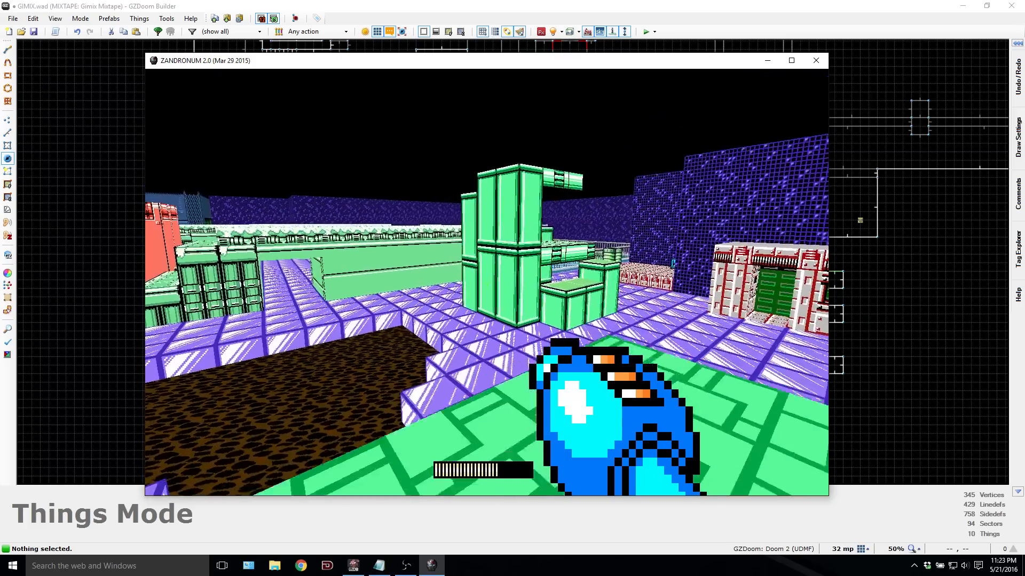
{"action": "key", "text": "Right"}
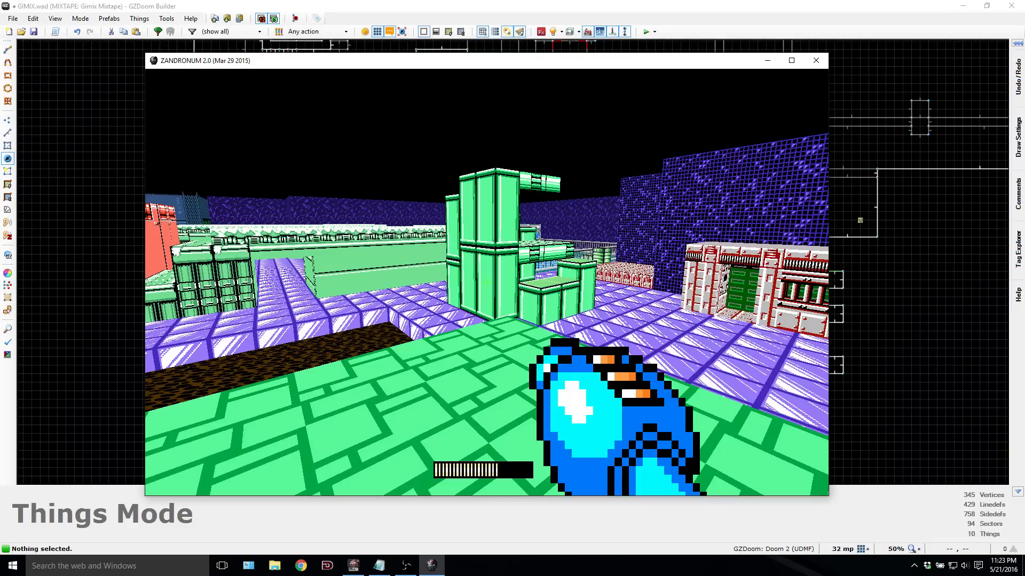
Step: Close the playtest and check the Interactive Props topics in the Notepad notes, returning to the map editor
{"action": "key", "text": "alt+F4"}
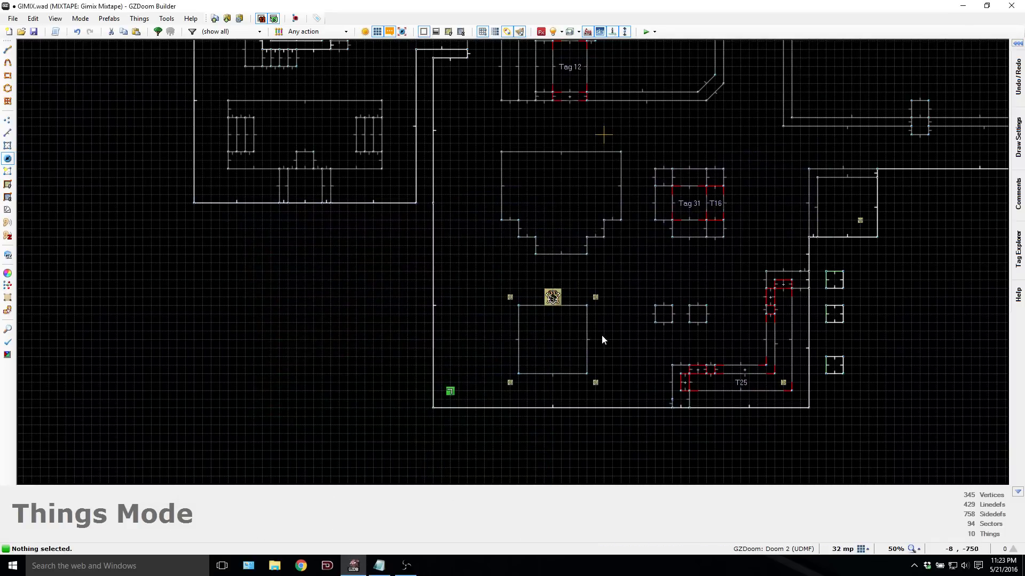
{"action": "left_click", "coordinate": [384, 572]}
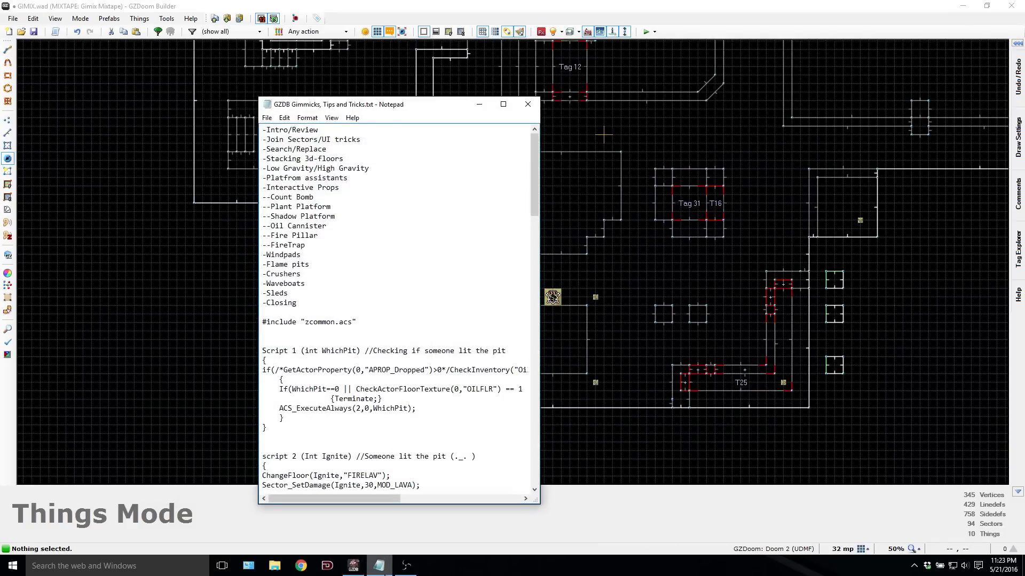
{"action": "left_click", "coordinate": [380, 567]}
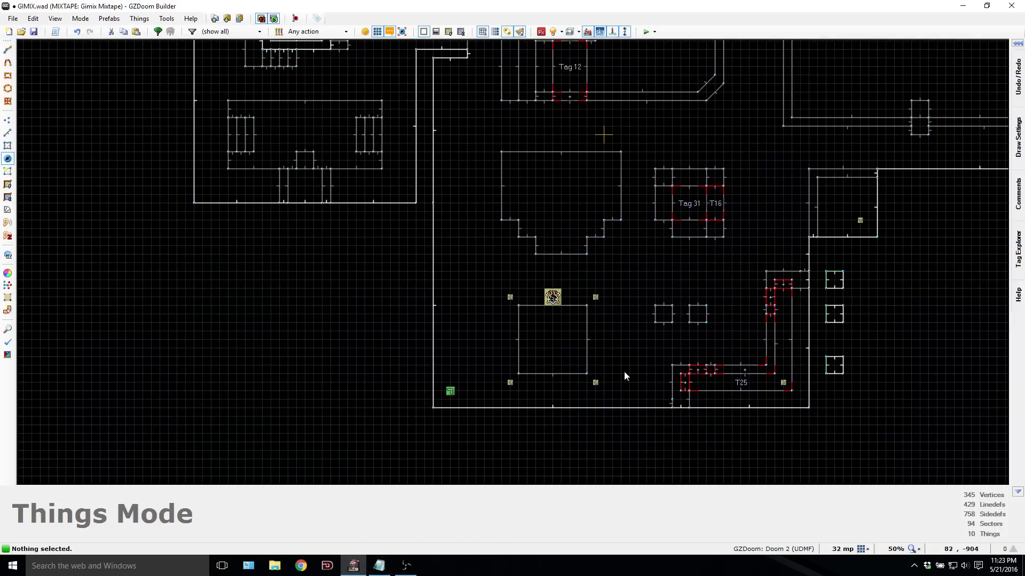
Step: Insert a PlantPlatform thing at -32, -768, just outside the square sector's east edge
{"action": "right_click", "coordinate": [595, 339]}
{"action": "left_click", "coordinate": [386, 190]}
{"action": "type", "text": "p"}
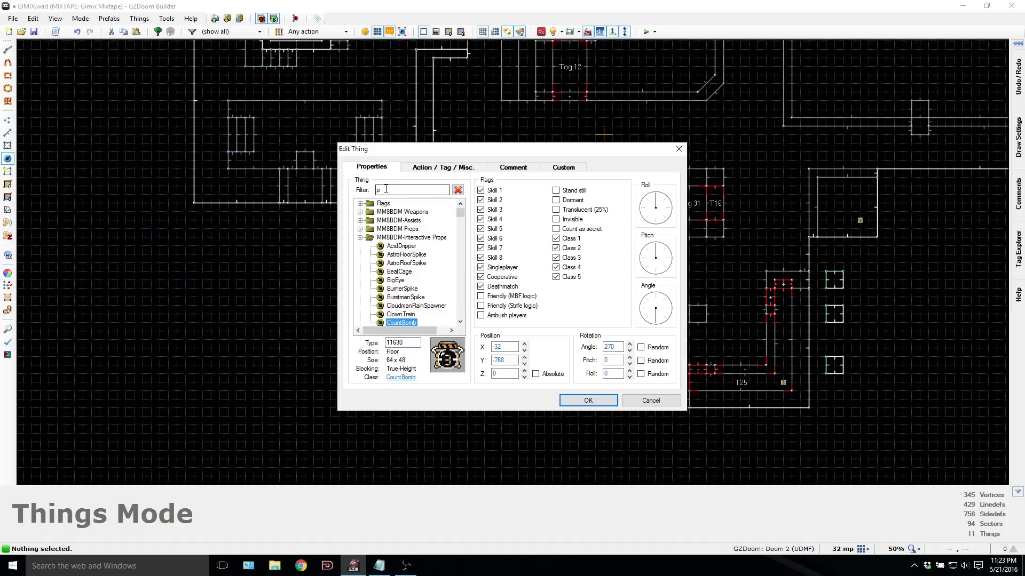
{"action": "type", "text": "lant"}
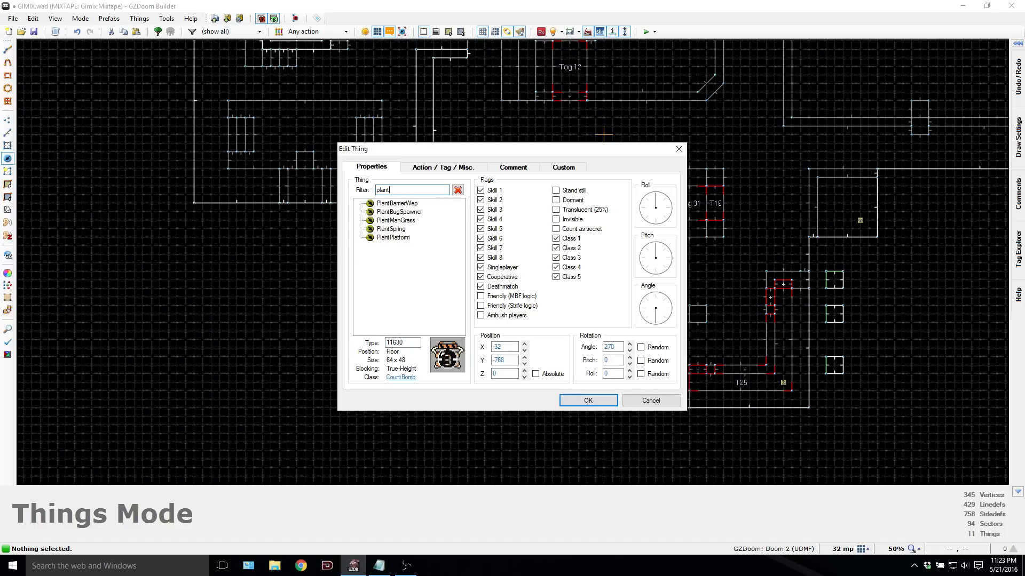
{"action": "left_click", "coordinate": [392, 239]}
{"action": "left_click", "coordinate": [587, 400]}
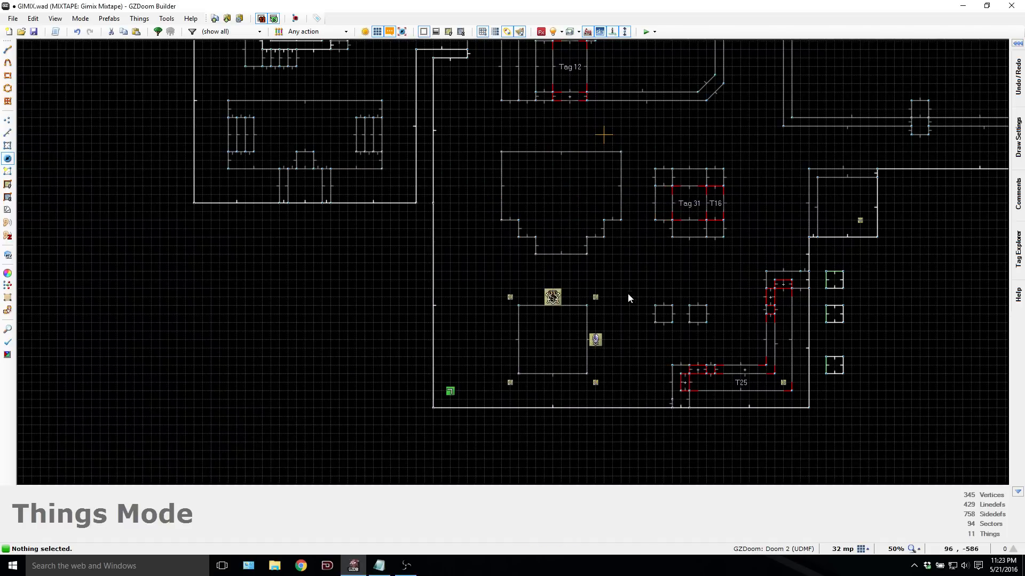
Step: Inspect the PlantPlatform in 3D visual mode and raise it to a height of 40
{"action": "key", "text": "w"}
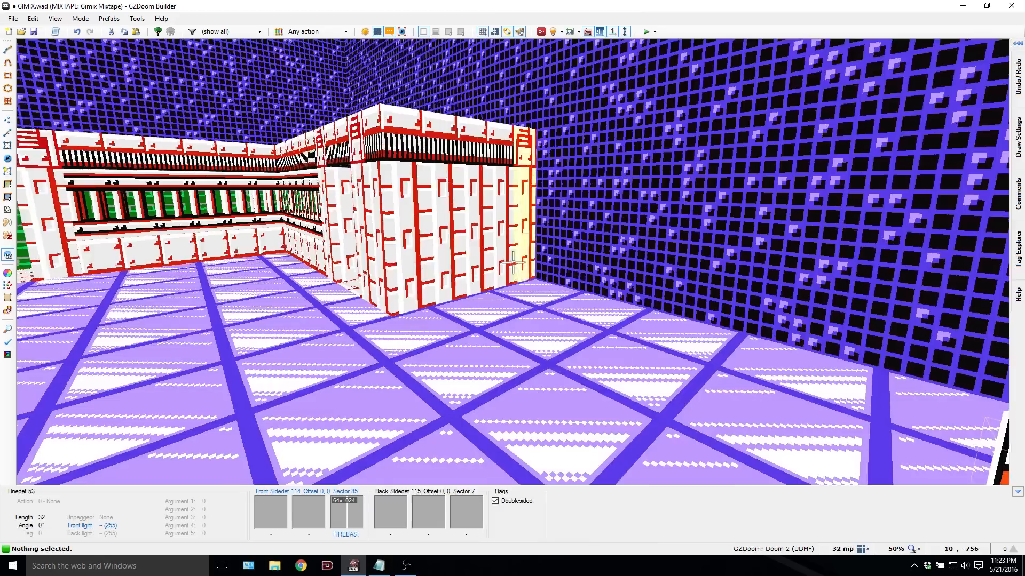
{"action": "key", "text": "w"}
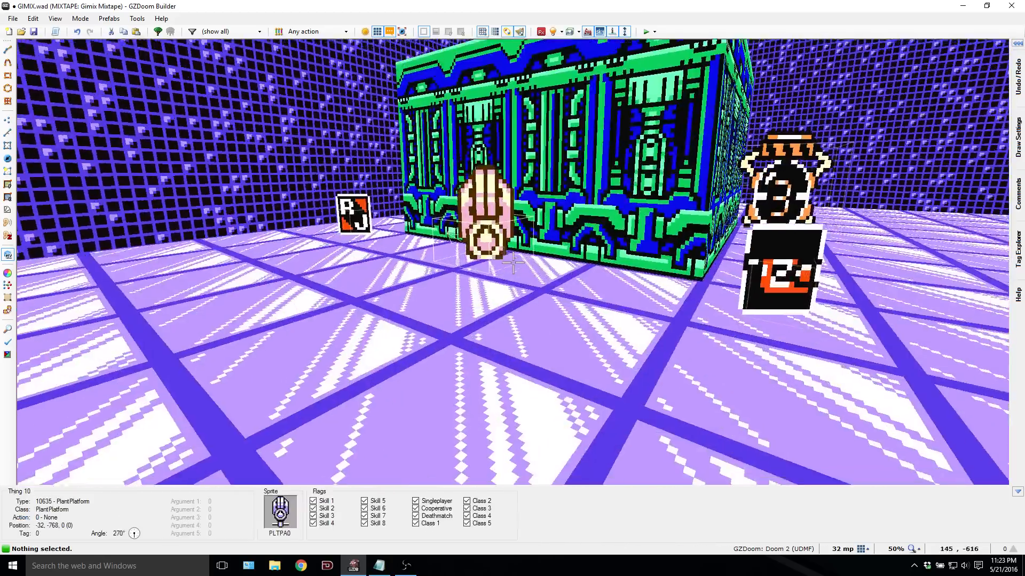
{"action": "key", "text": "s"}
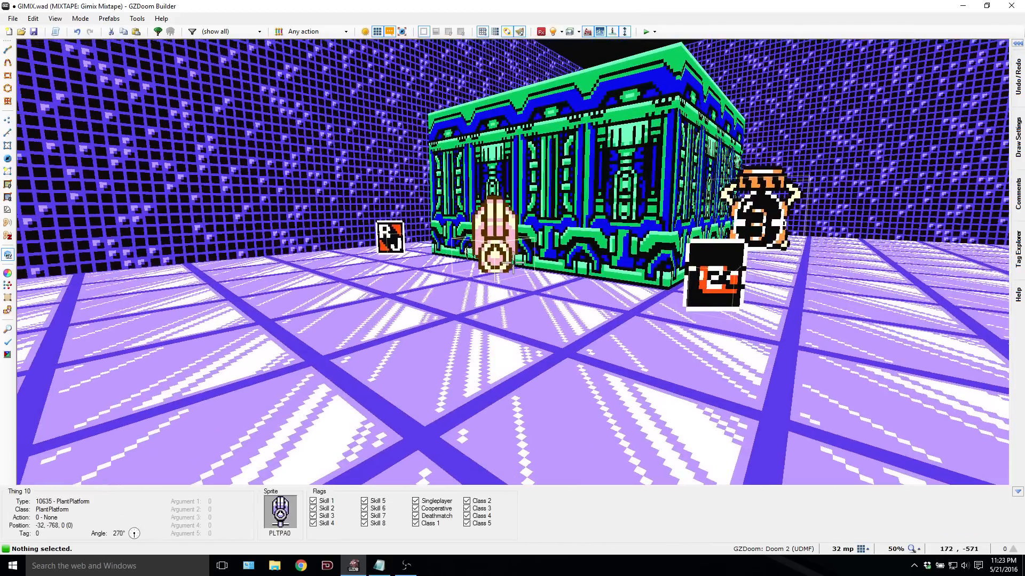
{"action": "scroll", "coordinate": [513, 262], "scroll_direction": "up", "scroll_amount": 2}
{"action": "key", "text": "w"}
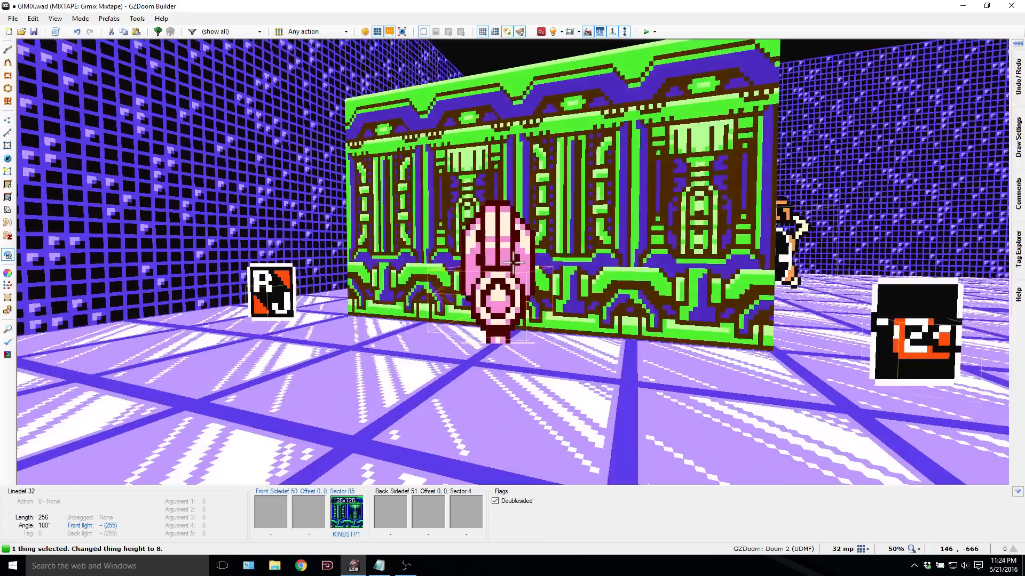
{"action": "left_click", "coordinate": [513, 262]}
{"action": "key", "text": "s"}
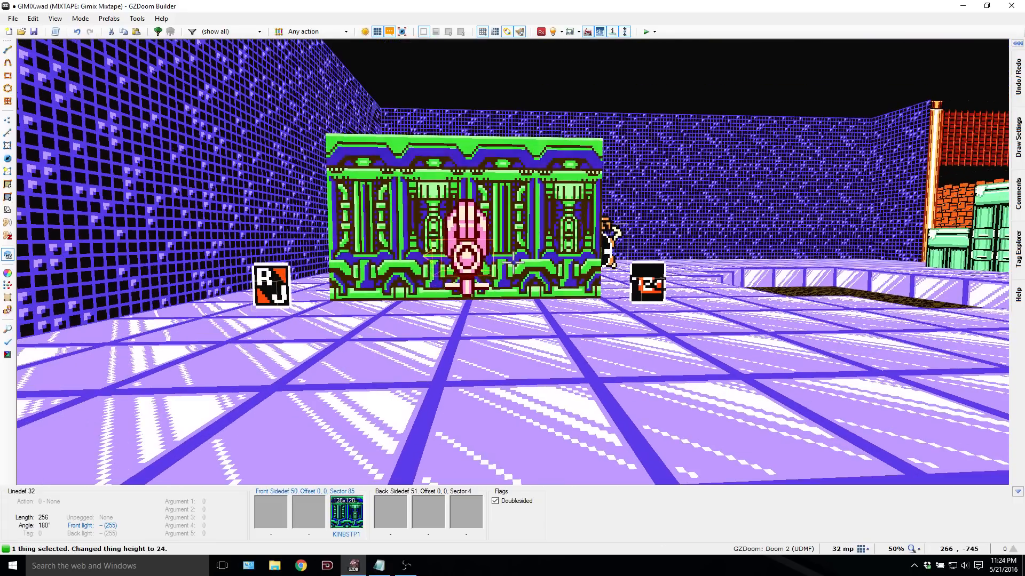
{"action": "scroll", "coordinate": [512, 261], "scroll_direction": "up", "scroll_amount": 2}
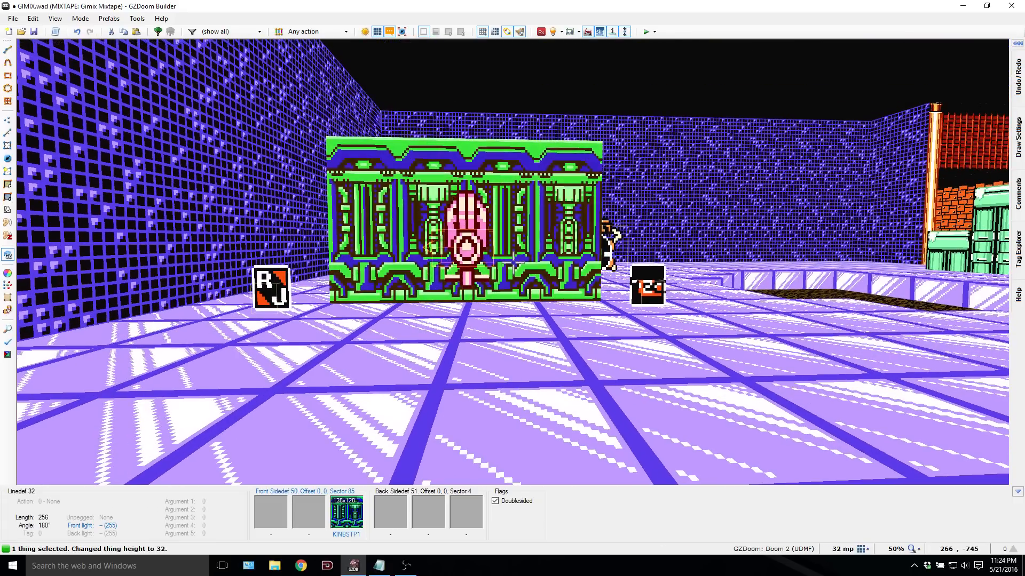
{"action": "scroll", "coordinate": [512, 262], "scroll_direction": "up", "scroll_amount": 1}
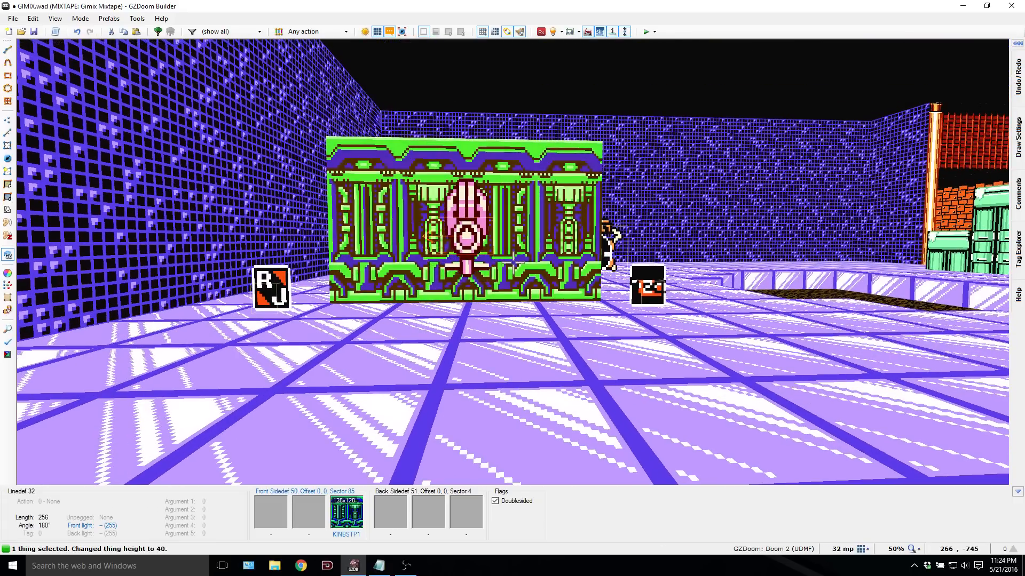
Step: Playtest the map, walk around to the PlantPlatform and use it to climb onto the green-and-blue block
{"action": "key", "text": "F9"}
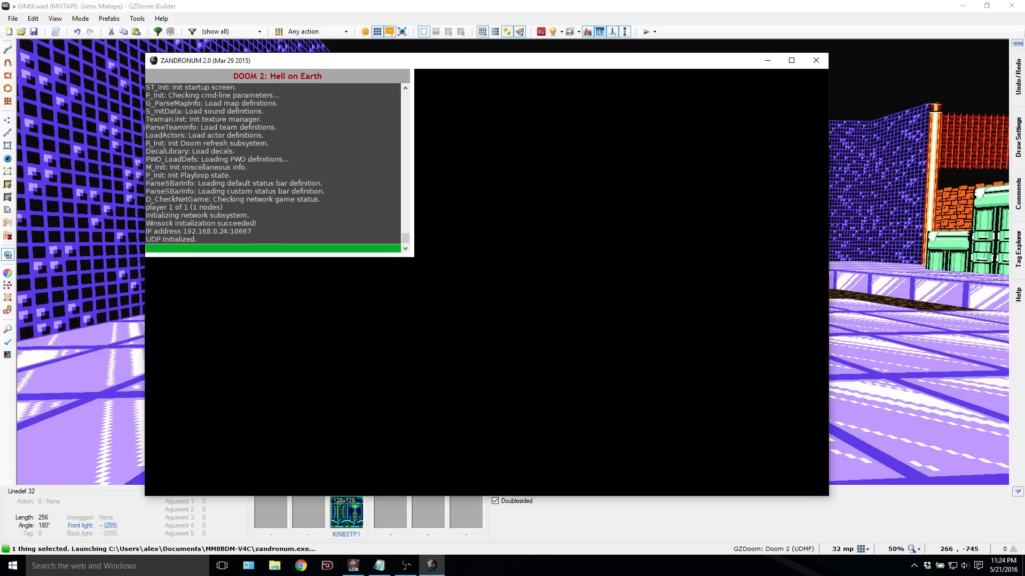
{"action": "key", "text": "Right"}
{"action": "key", "text": "w"}
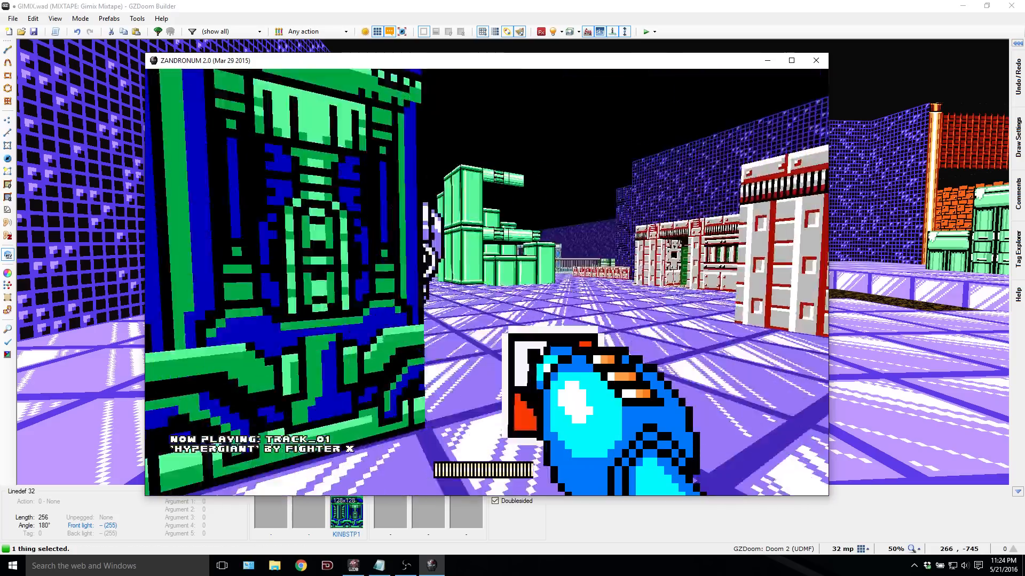
{"action": "key", "text": "d"}
{"action": "key", "text": "s"}
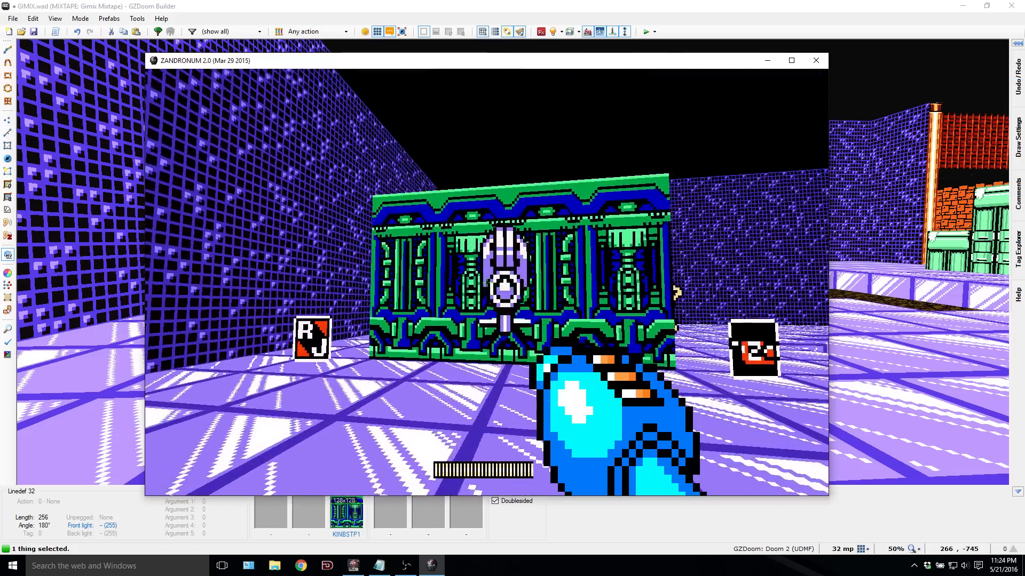
{"action": "key", "text": "w"}
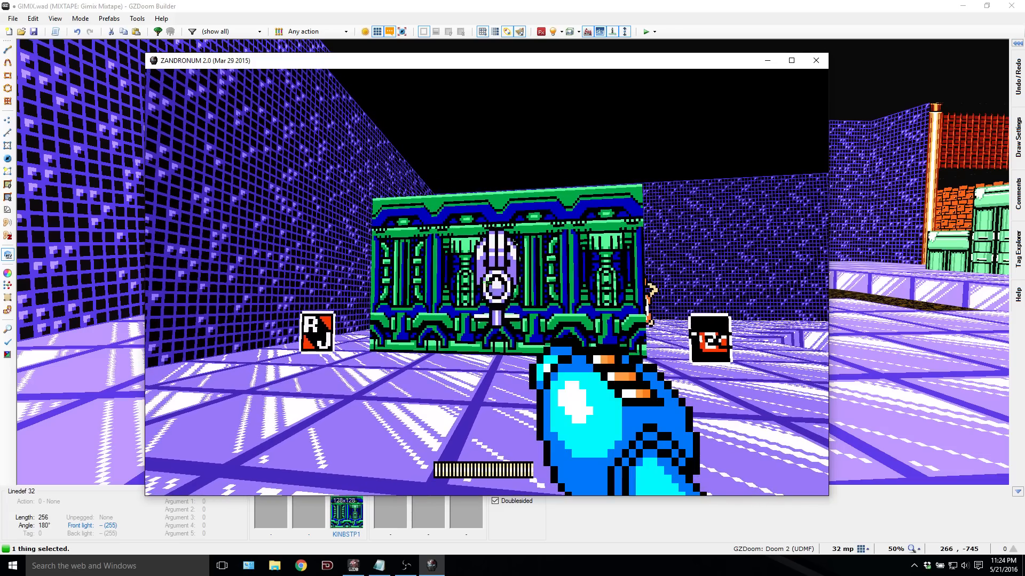
{"action": "key", "text": "w"}
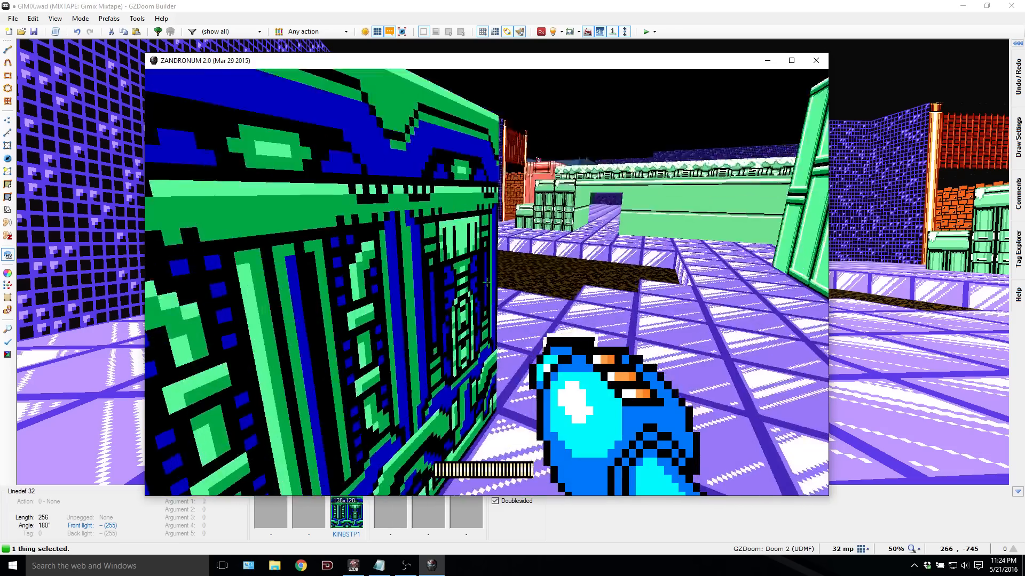
{"action": "key", "text": "space"}
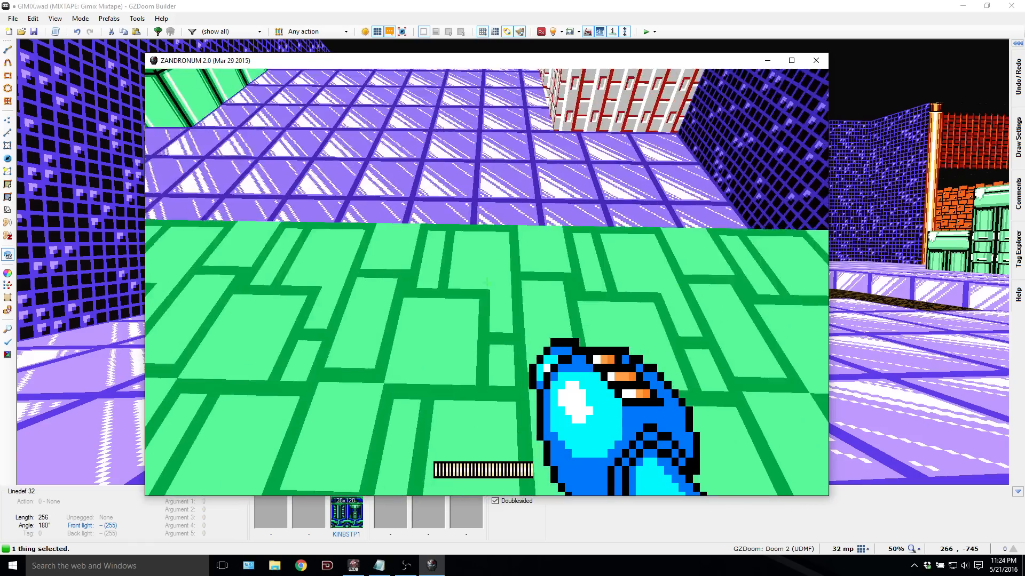
Step: Examine the PlantPlatform in the playtest from near and far, and use it again to jump onto the block's roof
{"action": "key", "text": "w"}
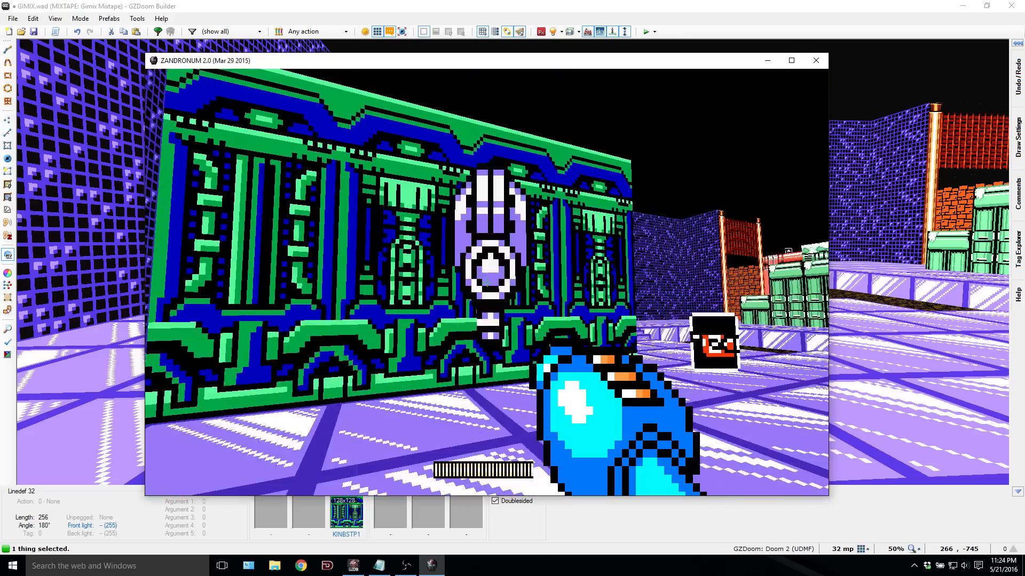
{"action": "key", "text": "s"}
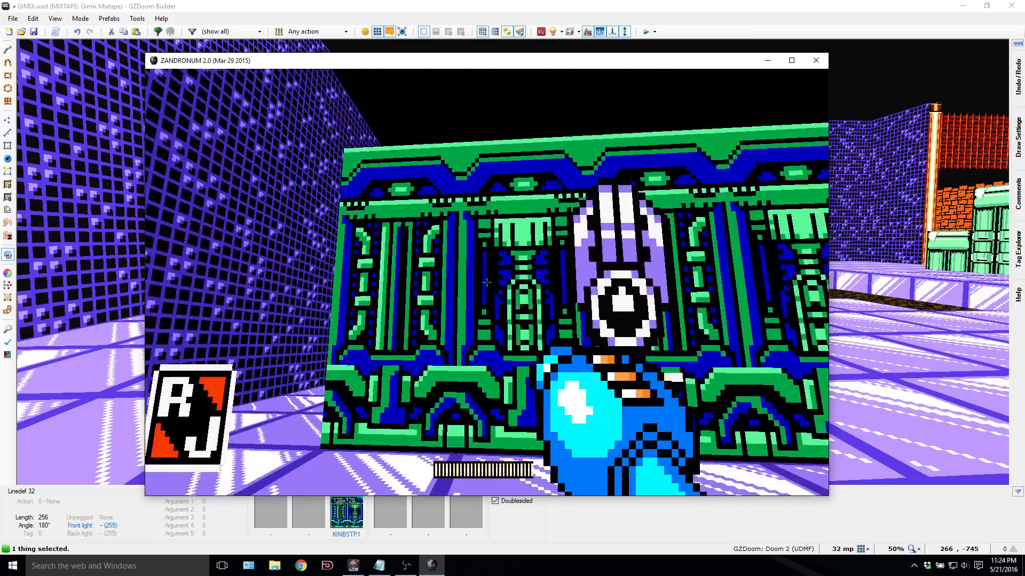
{"action": "key", "text": "s"}
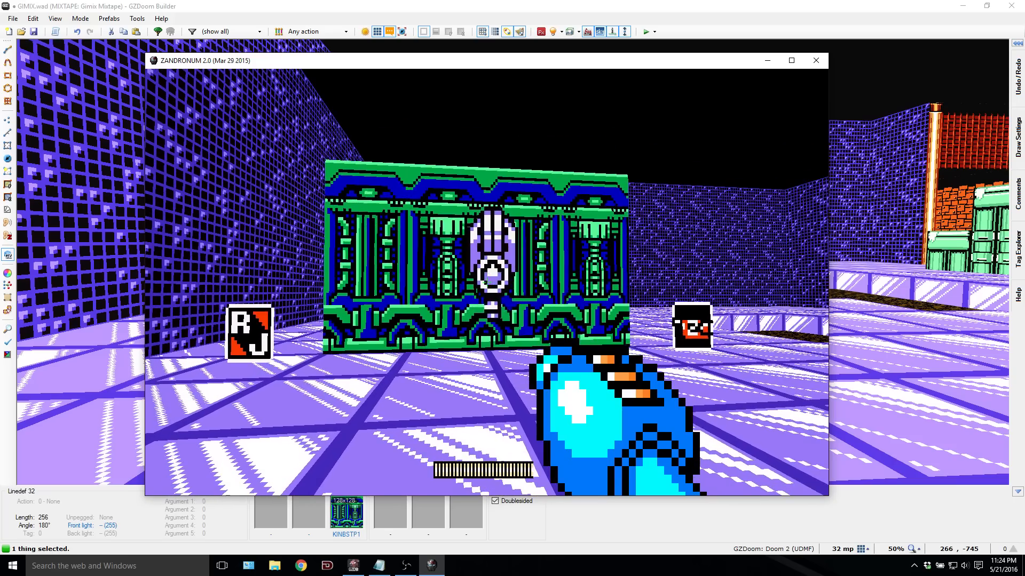
{"action": "key", "text": "s"}
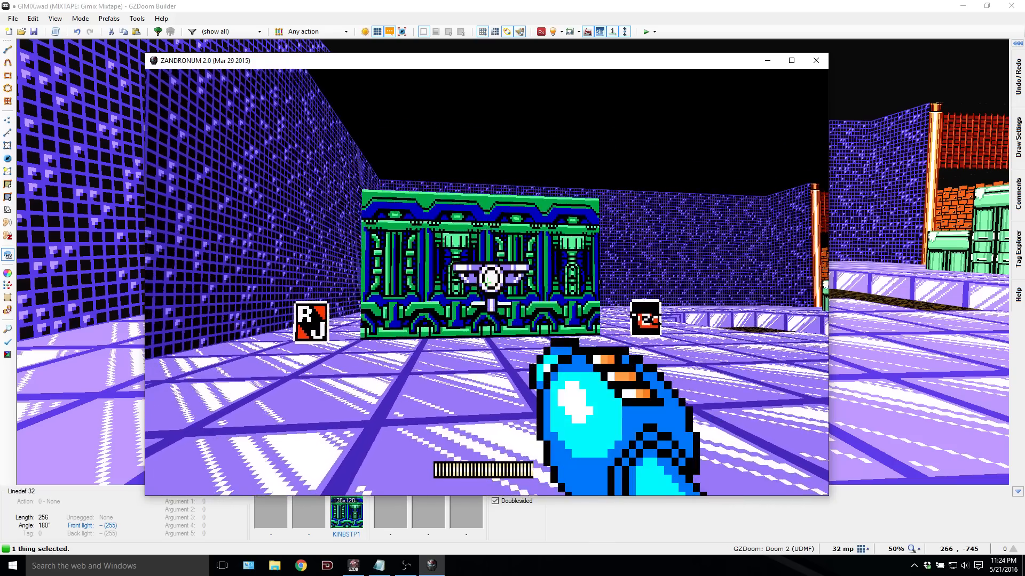
{"action": "key", "text": "w"}
{"action": "key", "text": "w"}
{"action": "key", "text": "space"}
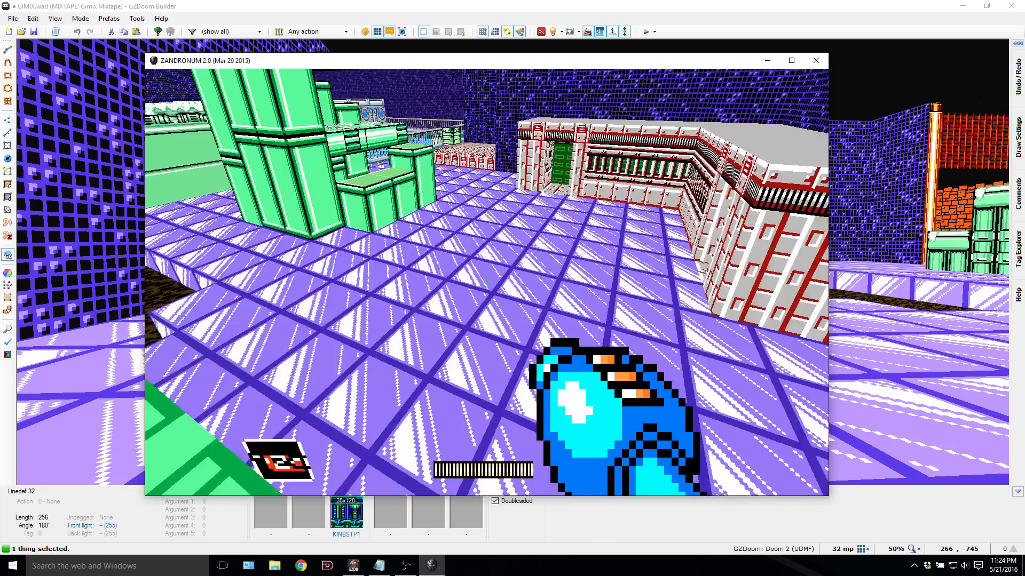
{"action": "key", "text": "s"}
{"action": "key", "text": "w"}
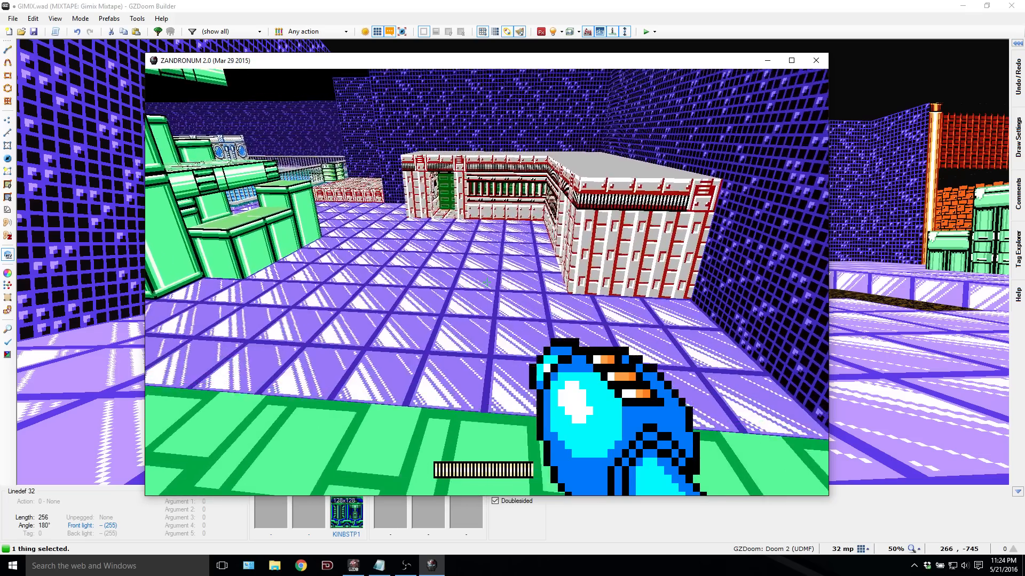
Step: End the playtest, return from visual mode to the 2D map and check the gimmick list in Notepad for the next prop
{"action": "key", "text": "s"}
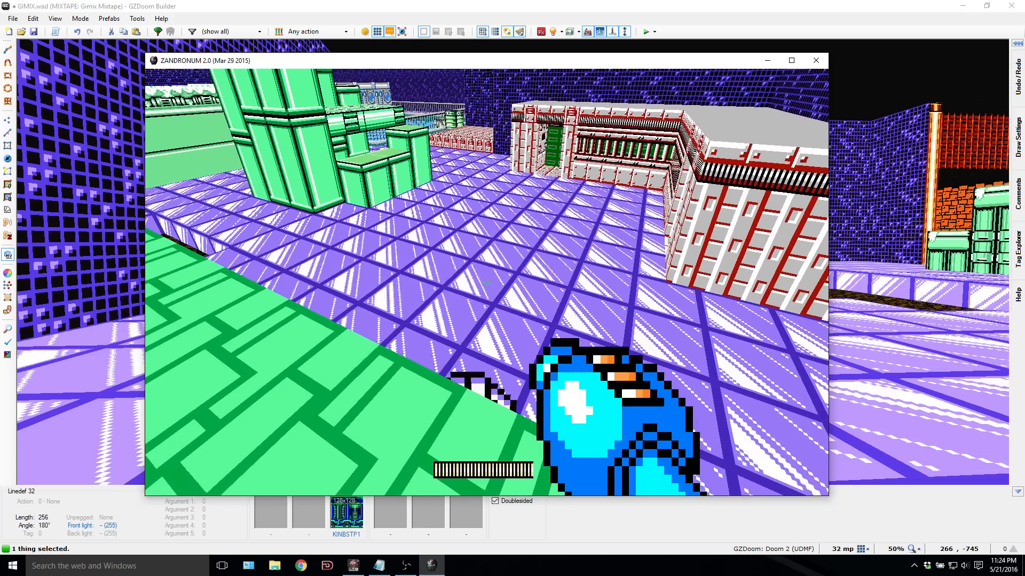
{"action": "key", "text": "alt+F4"}
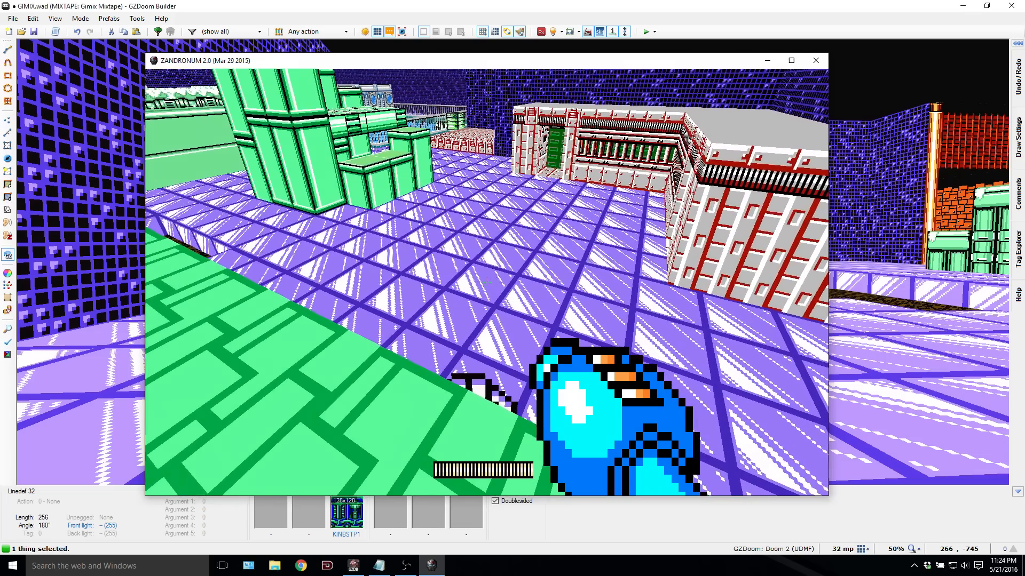
{"action": "key", "text": "q"}
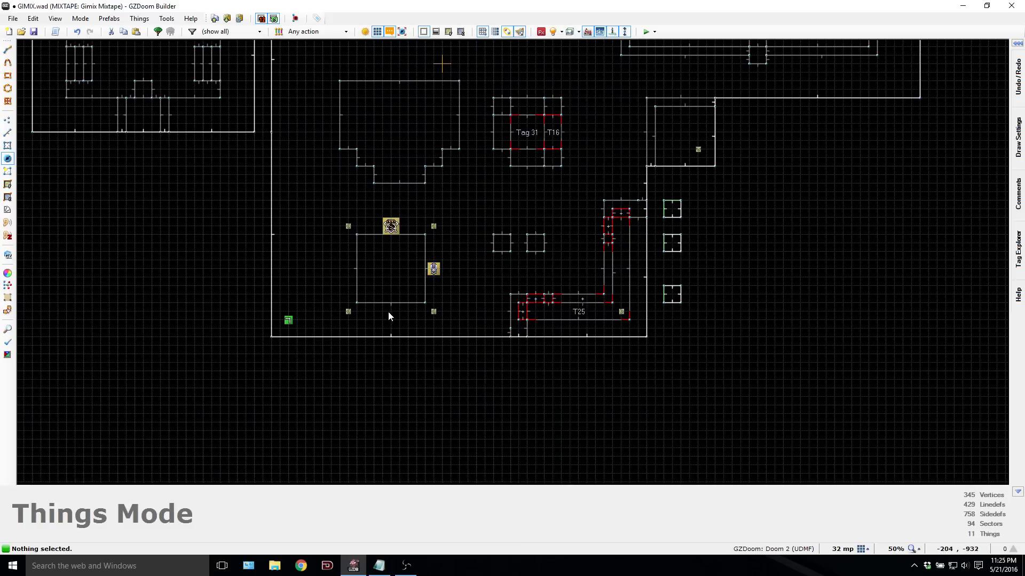
{"action": "left_click", "coordinate": [380, 567]}
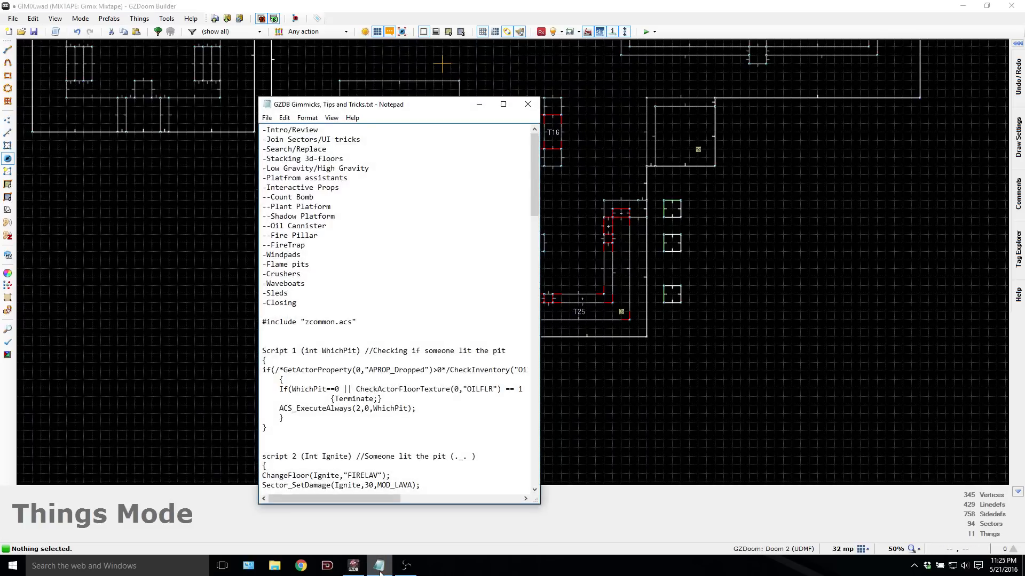
{"action": "left_click", "coordinate": [379, 567]}
Step: Insert a ShadowPlatform thing south of the square sector and move it to -352, -768 beside the sector's west edge
{"action": "right_click", "coordinate": [390, 311]}
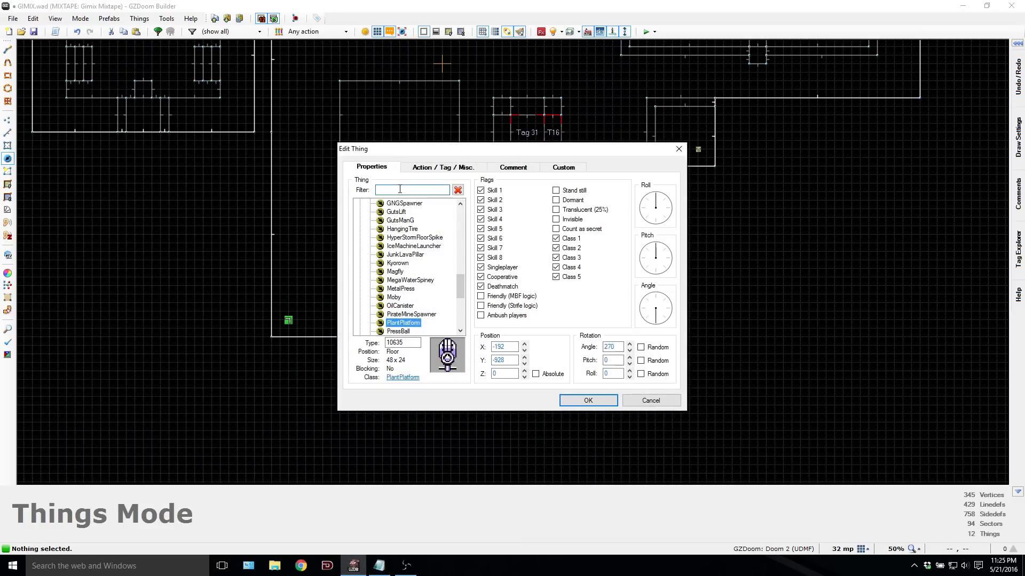
{"action": "type", "text": "shadow"}
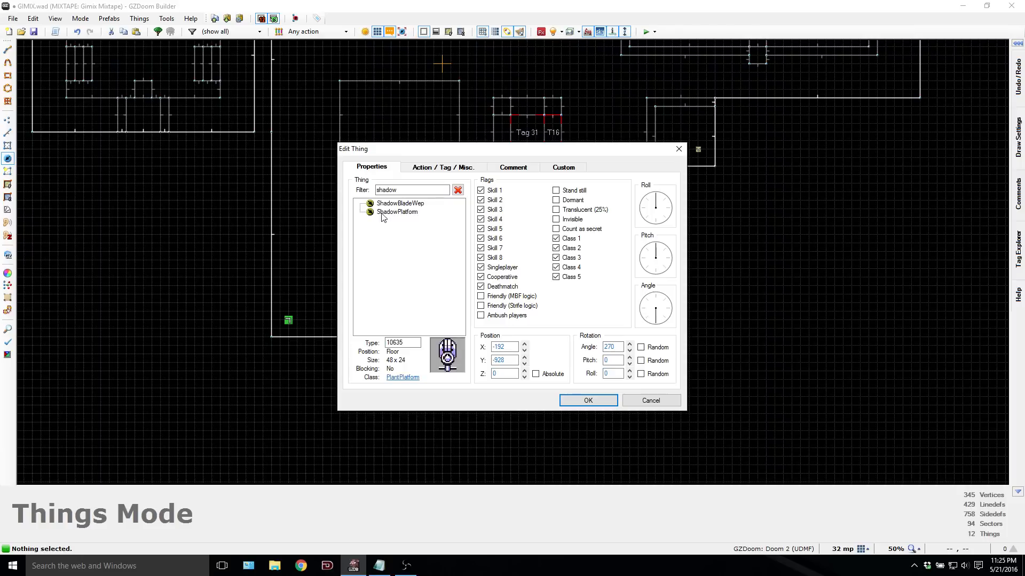
{"action": "left_click", "coordinate": [382, 214]}
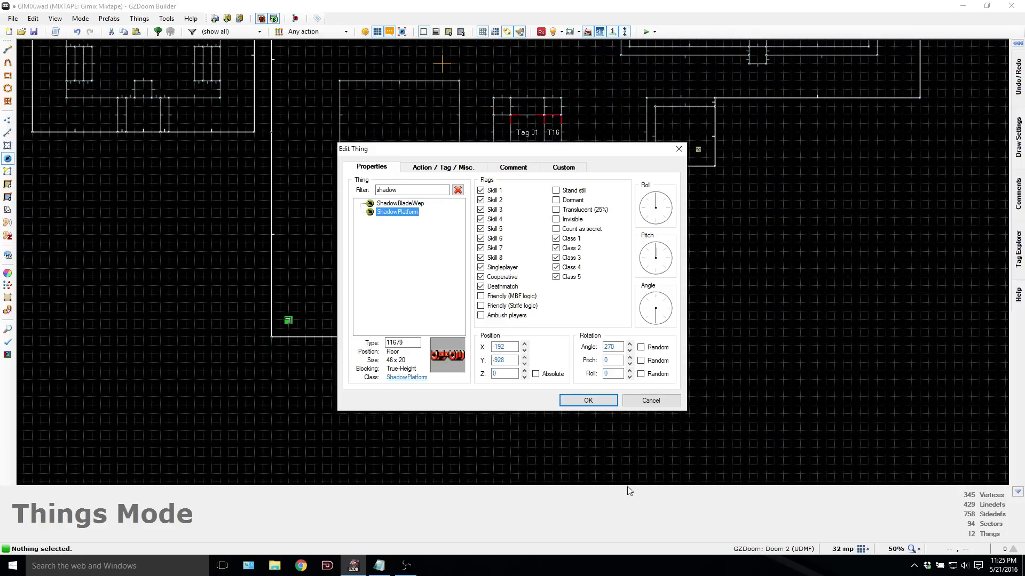
{"action": "left_click", "coordinate": [588, 400]}
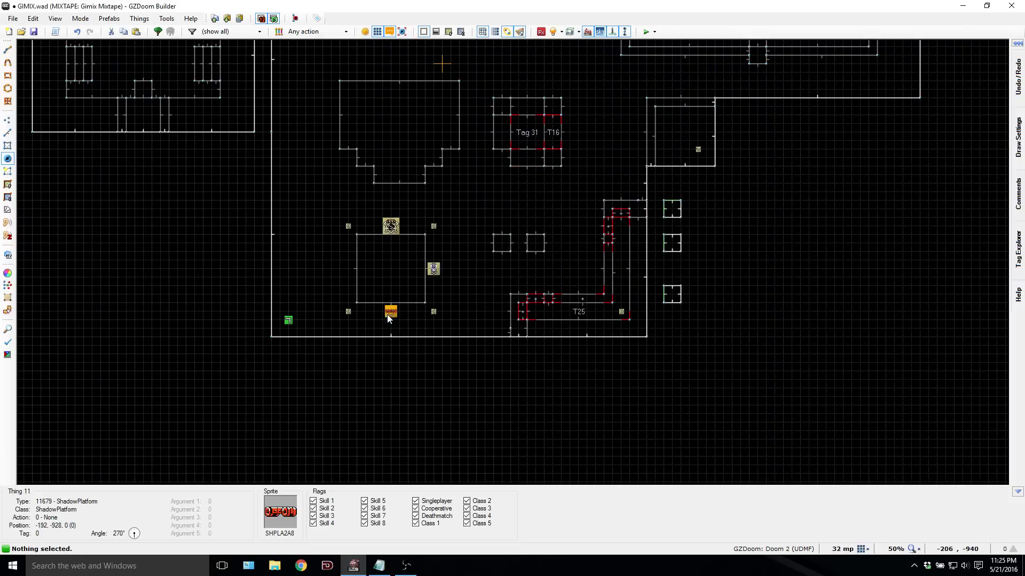
{"action": "left_click_drag", "start_coordinate": [386, 315], "coordinate": [340, 268]}
Step: Raise the ShadowPlatform to a height of 48 in 3D visual mode
{"action": "left_click", "coordinate": [395, 281]}
{"action": "key", "text": "w"}
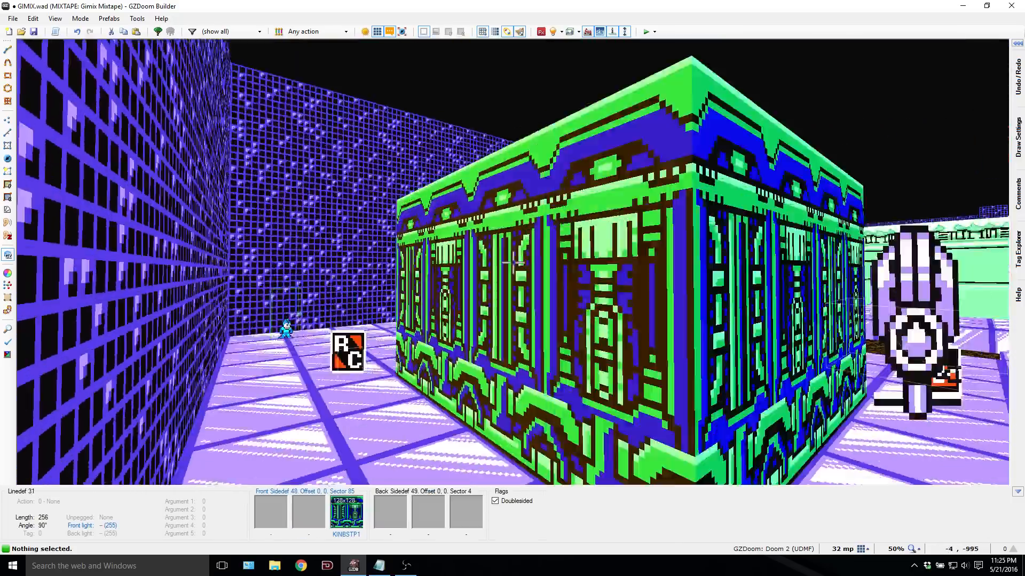
{"action": "key", "text": "s"}
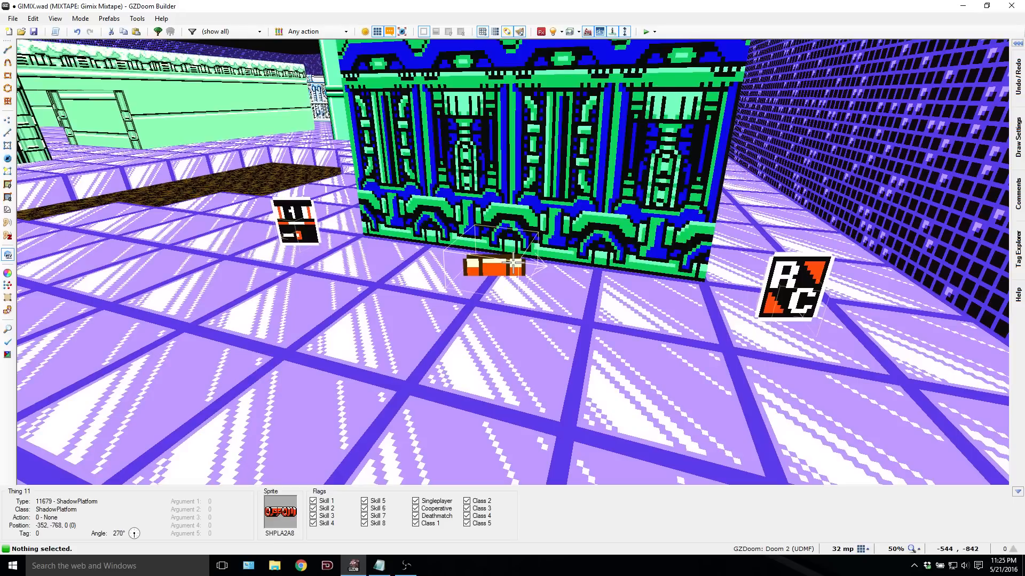
{"action": "left_click", "coordinate": [513, 263]}
{"action": "scroll", "coordinate": [513, 262], "scroll_direction": "up", "scroll_amount": 4}
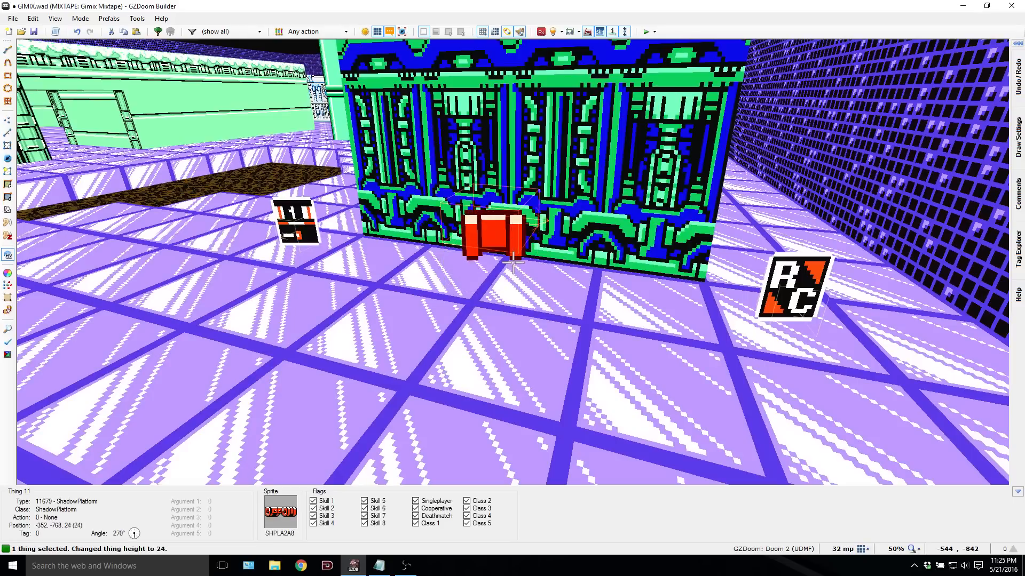
{"action": "scroll", "coordinate": [513, 263], "scroll_direction": "up", "scroll_amount": 2}
{"action": "scroll", "coordinate": [513, 263], "scroll_direction": "up", "scroll_amount": 1}
{"action": "key", "text": "e"}
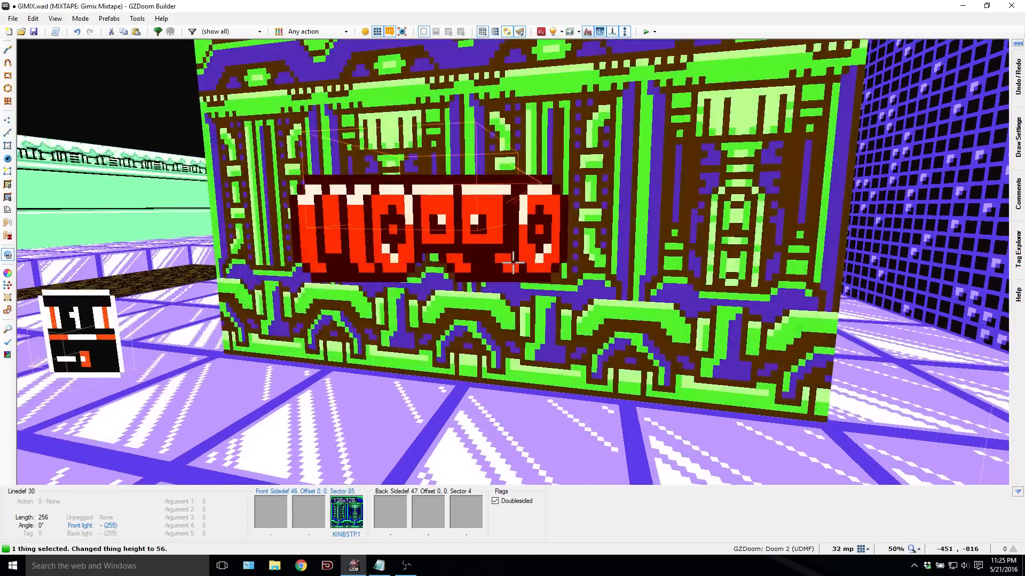
{"action": "key", "text": "d"}
{"action": "scroll", "coordinate": [512, 262], "scroll_direction": "down", "scroll_amount": 1}
{"action": "key", "text": "s"}
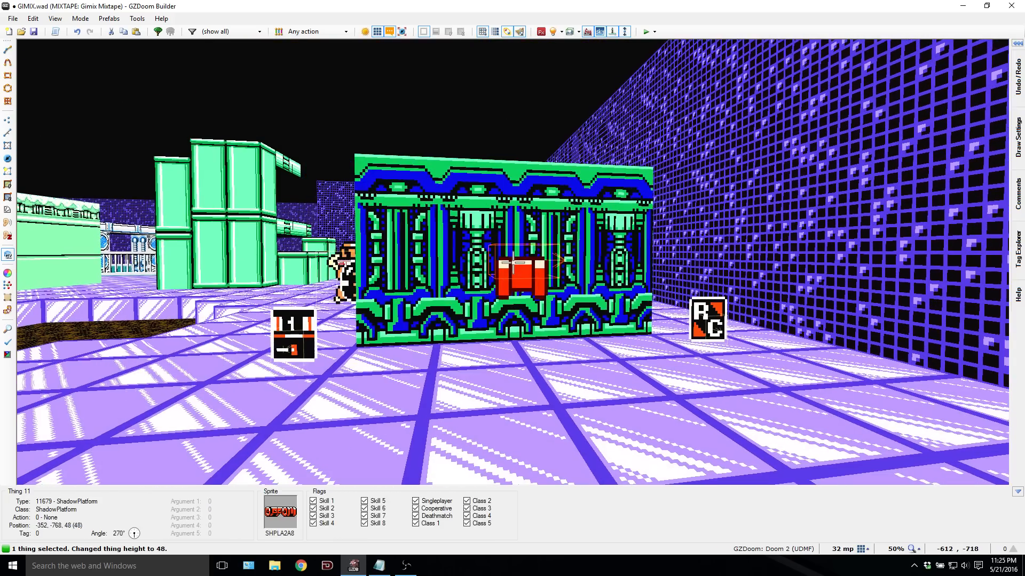
Step: Preview the ShadowPlatform at several rotation angles and set its angle to 180
{"action": "right_click", "coordinate": [513, 262]}
{"action": "left_click_drag", "start_coordinate": [548, 148], "coordinate": [284, 148]}
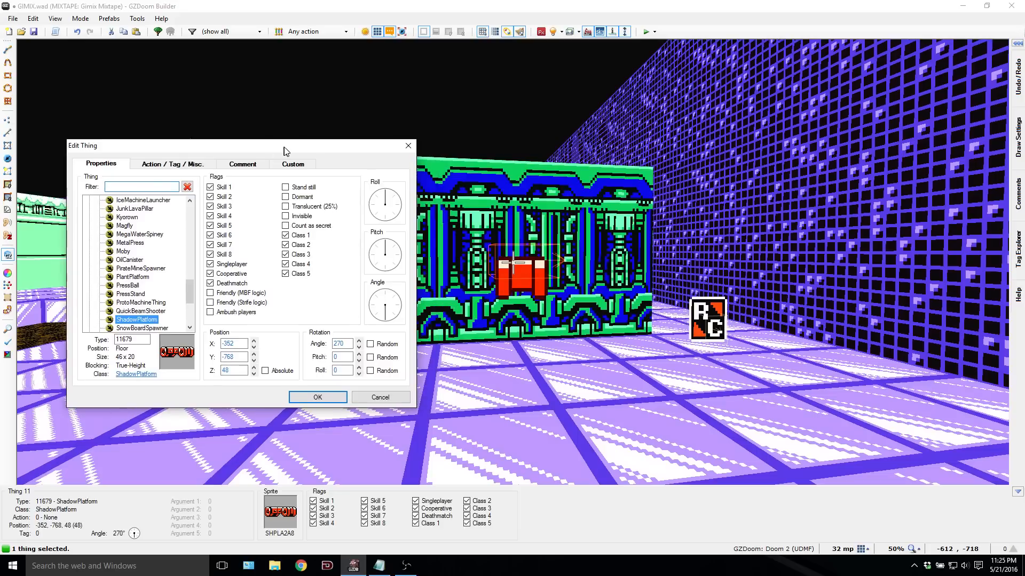
{"action": "left_click", "coordinate": [373, 320]}
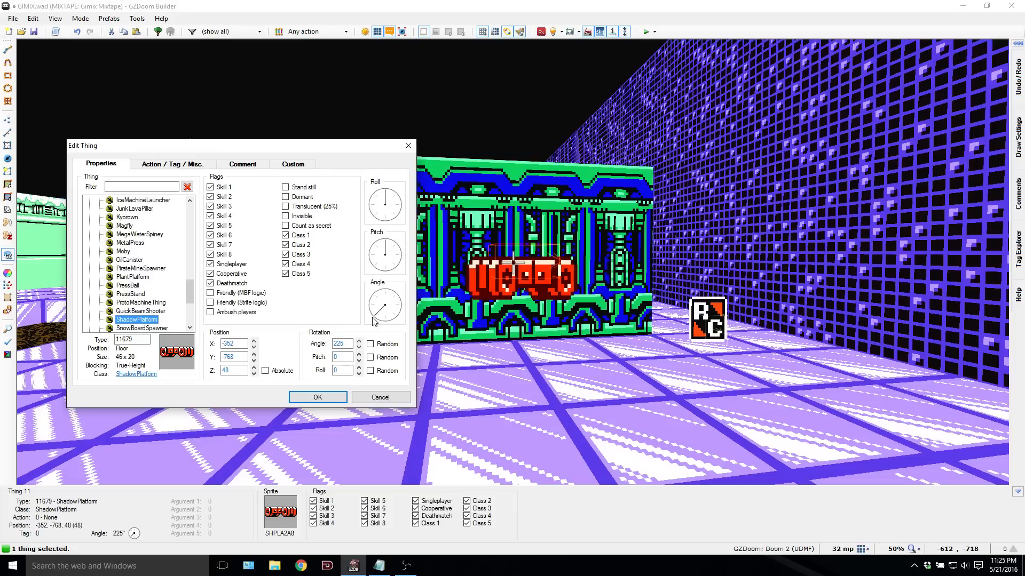
{"action": "left_click", "coordinate": [368, 308]}
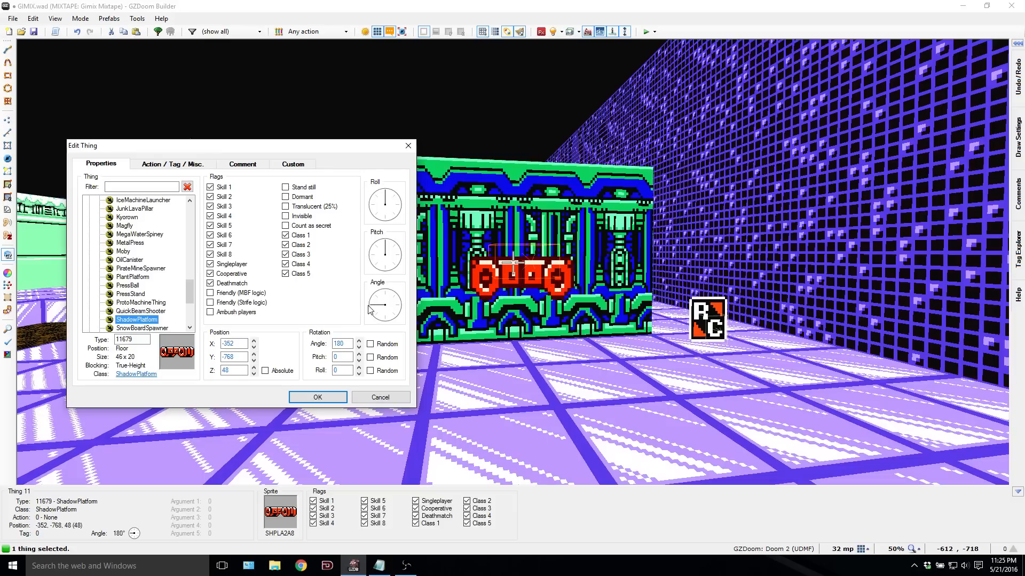
{"action": "left_click", "coordinate": [376, 299]}
{"action": "left_click", "coordinate": [383, 292]}
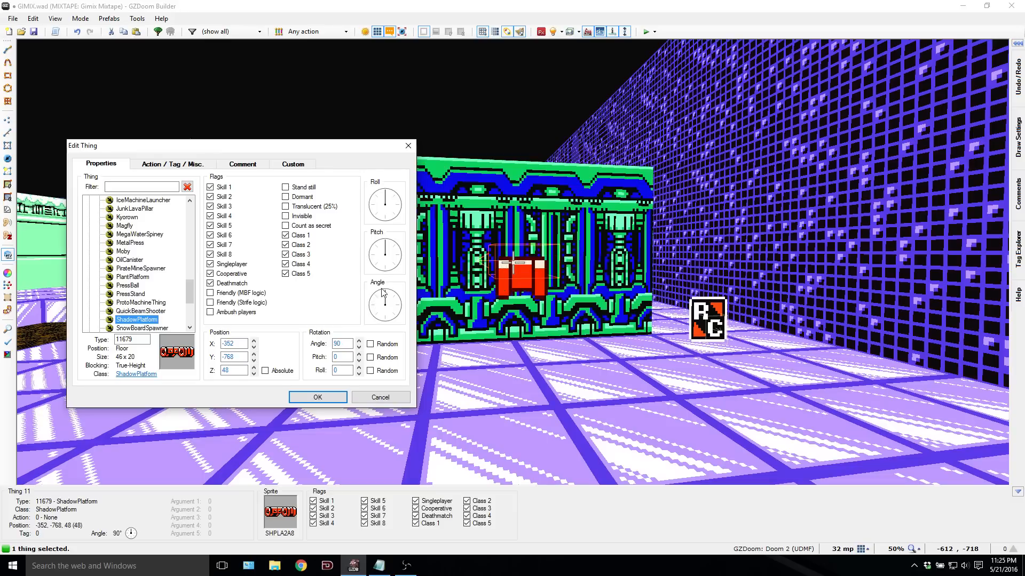
{"action": "left_click", "coordinate": [400, 303]}
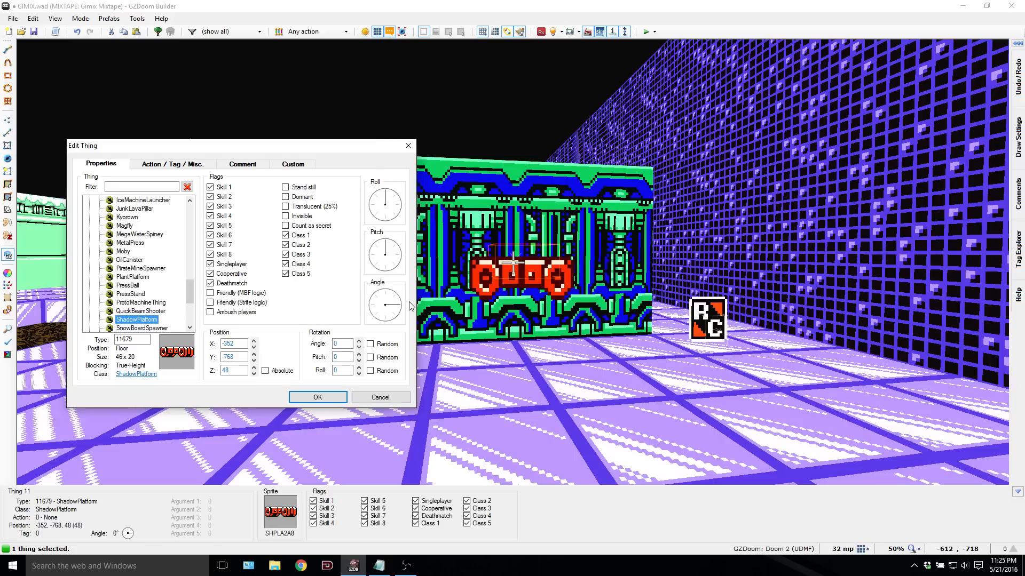
{"action": "left_click", "coordinate": [376, 306]}
{"action": "left_click", "coordinate": [318, 398]}
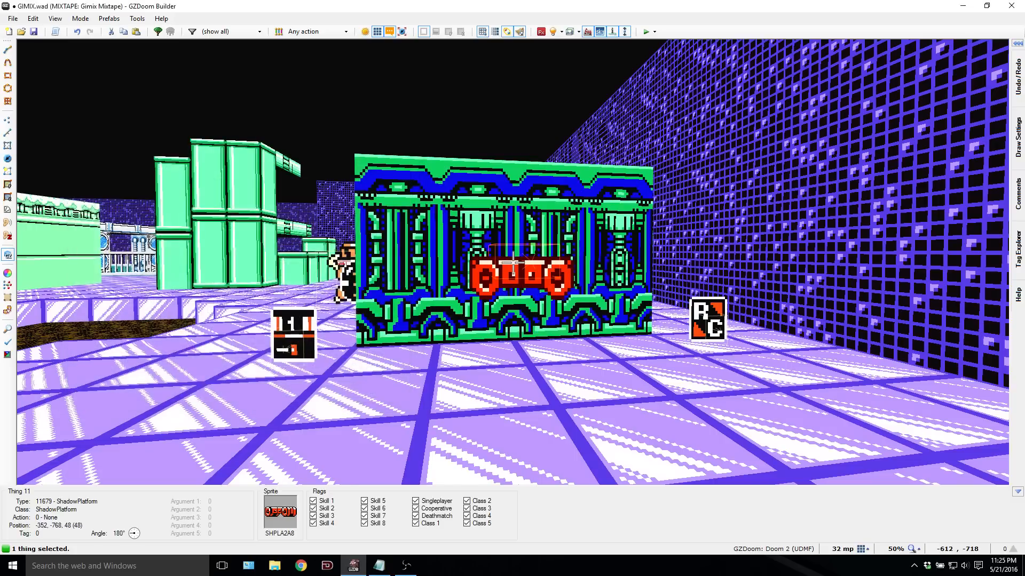
Step: Leave visual mode, playtest the map and approach the ShadowPlatform on the green-and-blue block's west side
{"action": "key", "text": "s"}
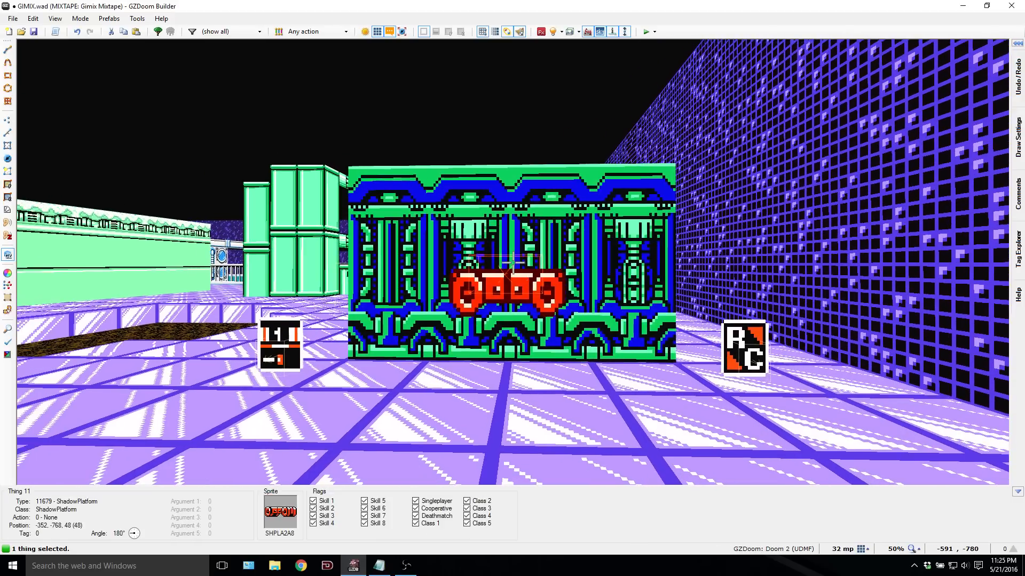
{"action": "key", "text": "q"}
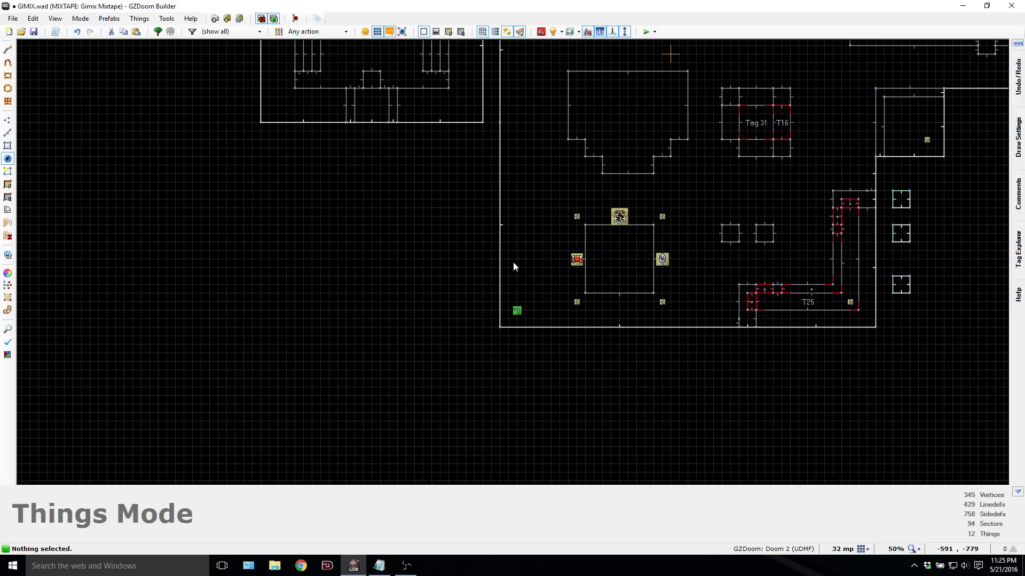
{"action": "key", "text": "F9"}
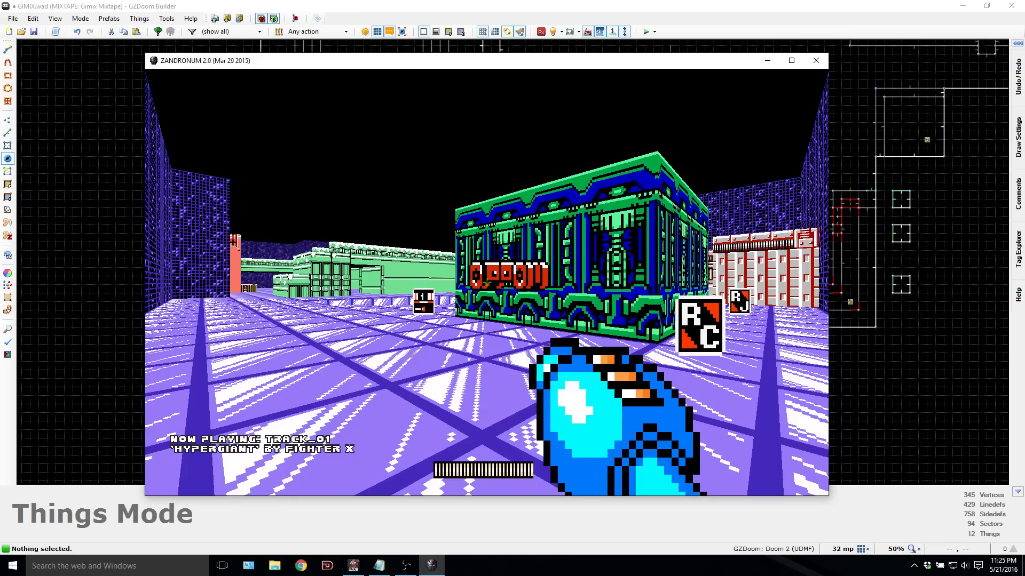
{"action": "key", "text": "a"}
{"action": "key", "text": "w"}
{"action": "key", "text": "w"}
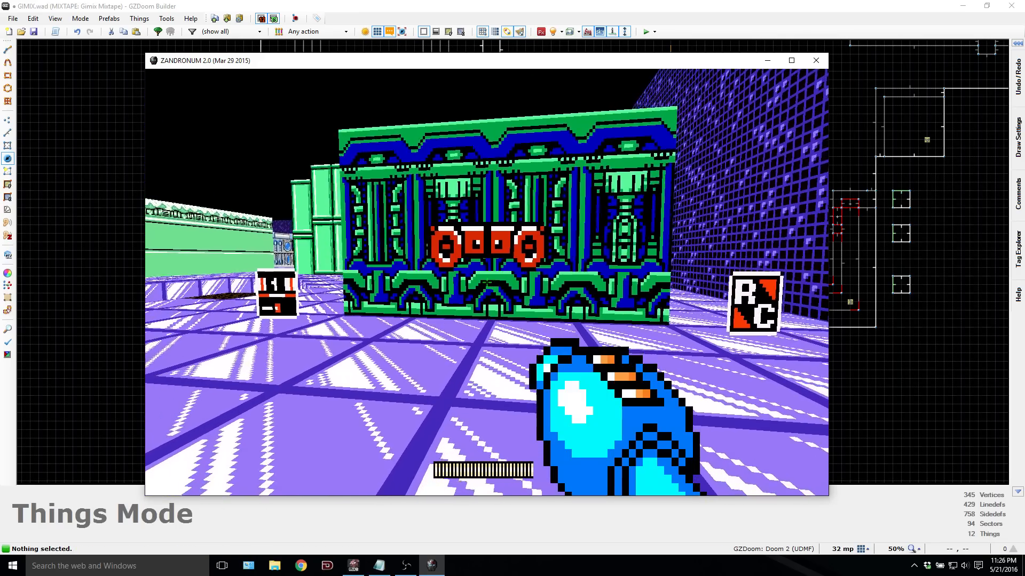
{"action": "key", "text": "w"}
{"action": "key", "text": "space"}
{"action": "key", "text": "w"}
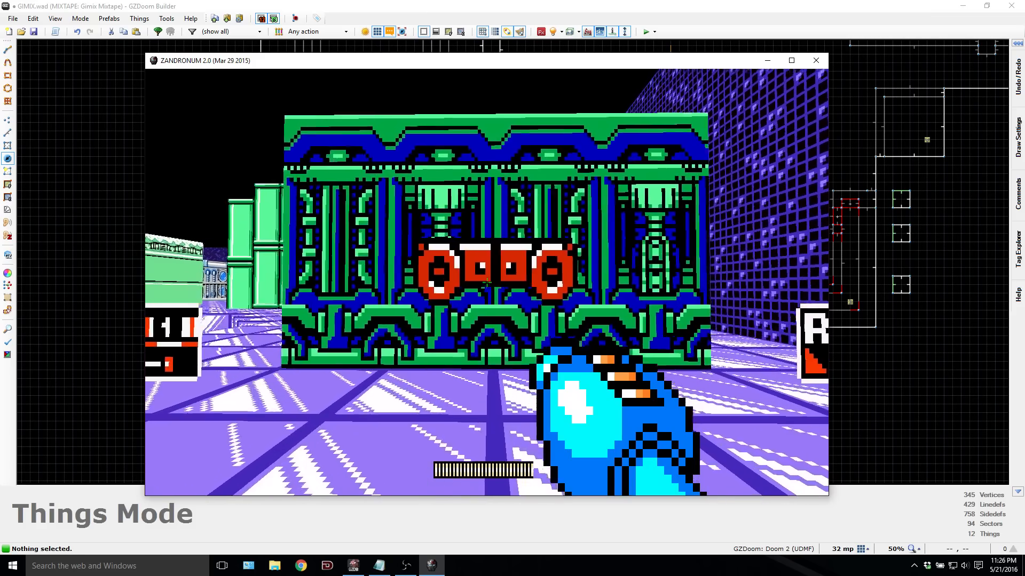
{"action": "key", "text": "w"}
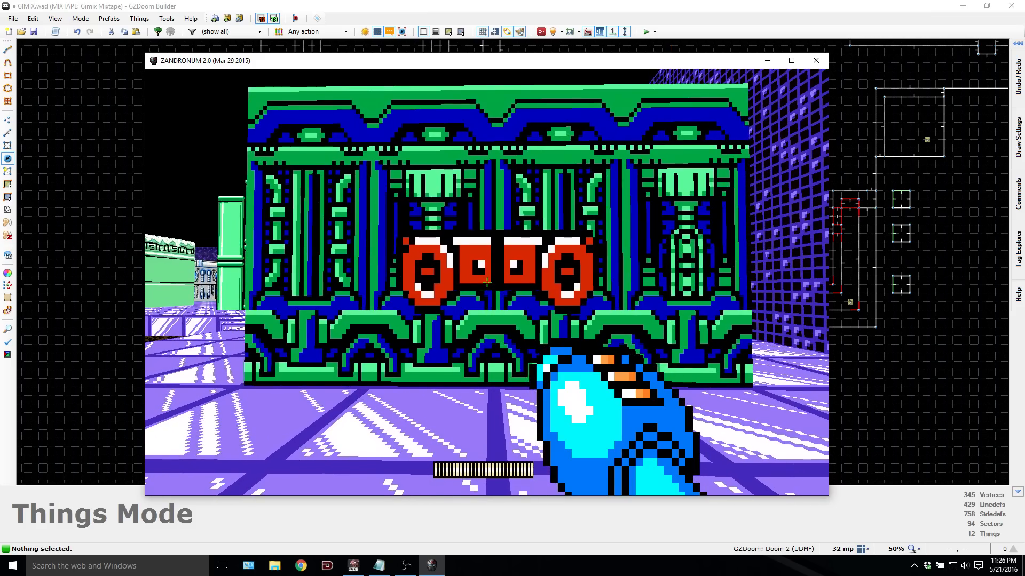
Step: Test jumping from the ShadowPlatform onto the block's roof as it opens and closes, and end the playtest
{"action": "key", "text": "w"}
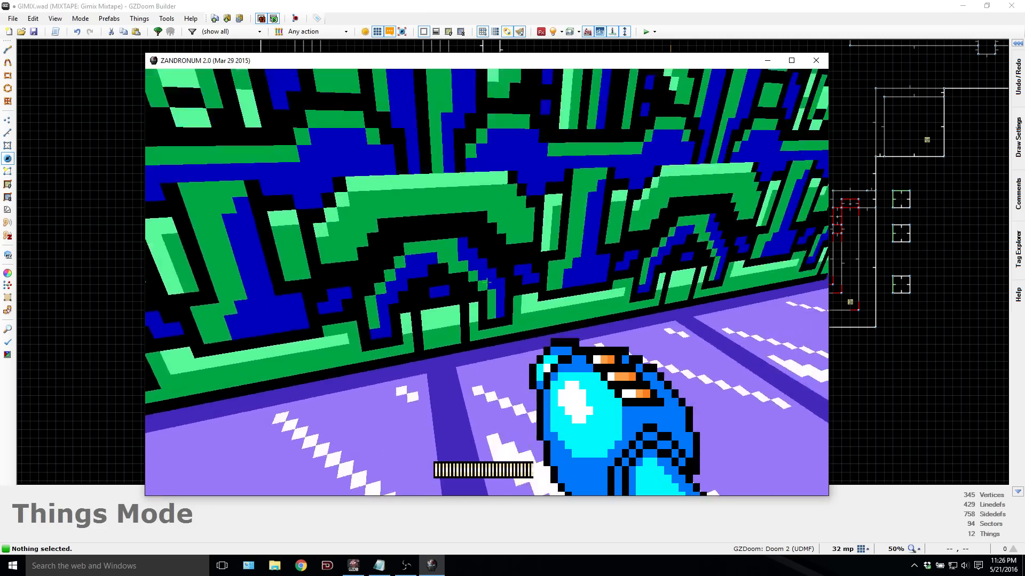
{"action": "key", "text": "s"}
{"action": "key", "text": "w"}
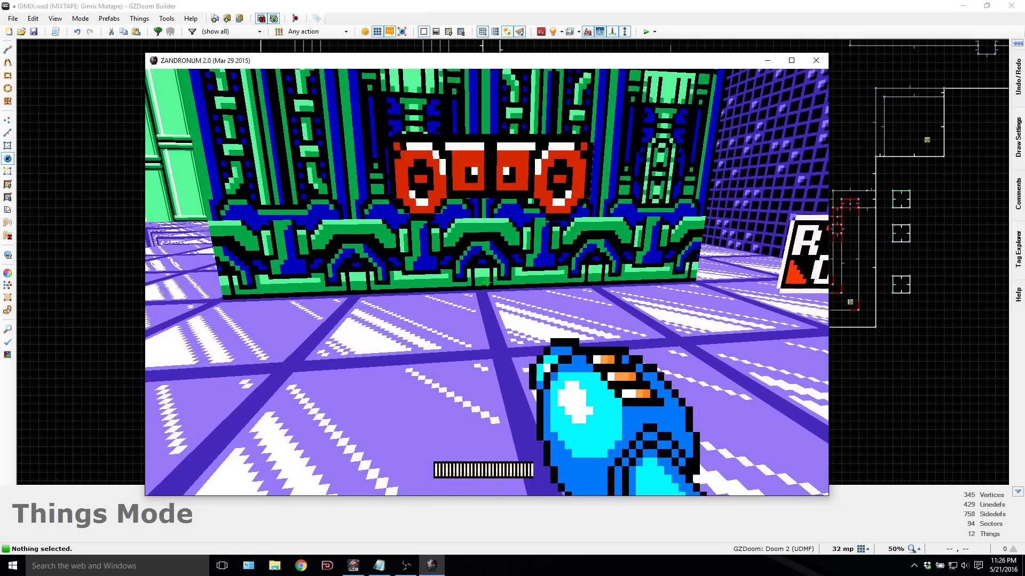
{"action": "key", "text": "w"}
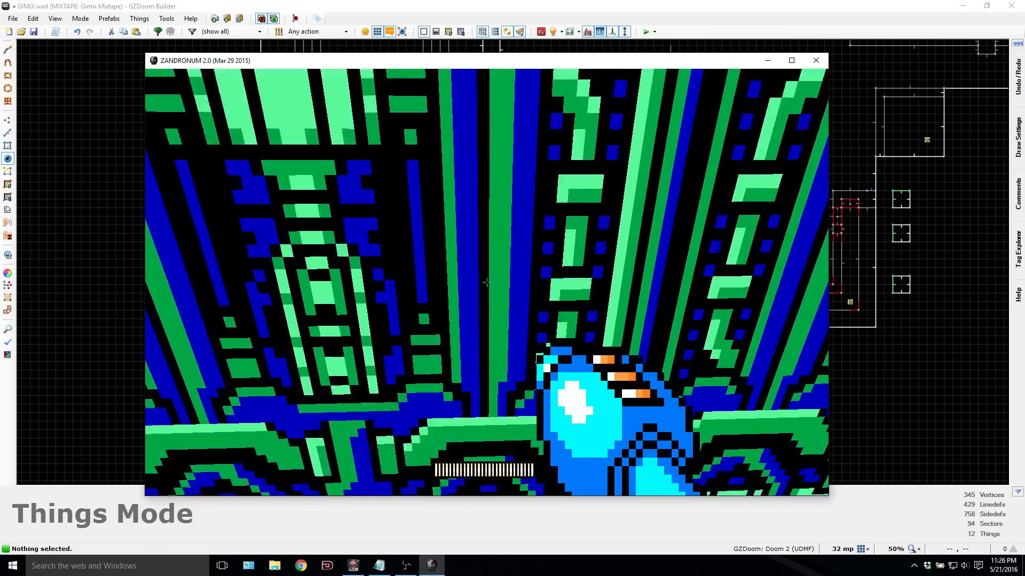
{"action": "key", "text": "s"}
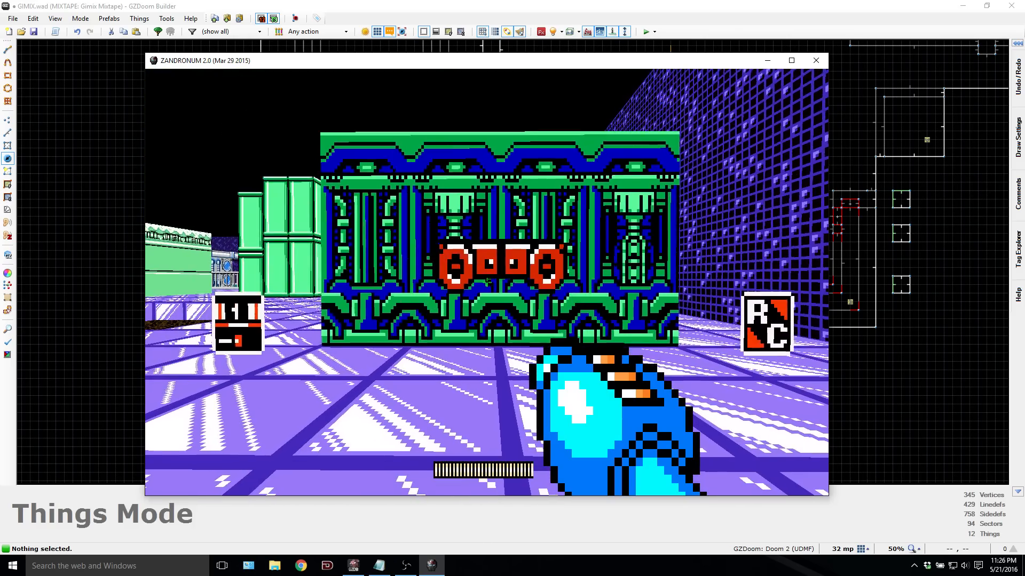
{"action": "key", "text": "w"}
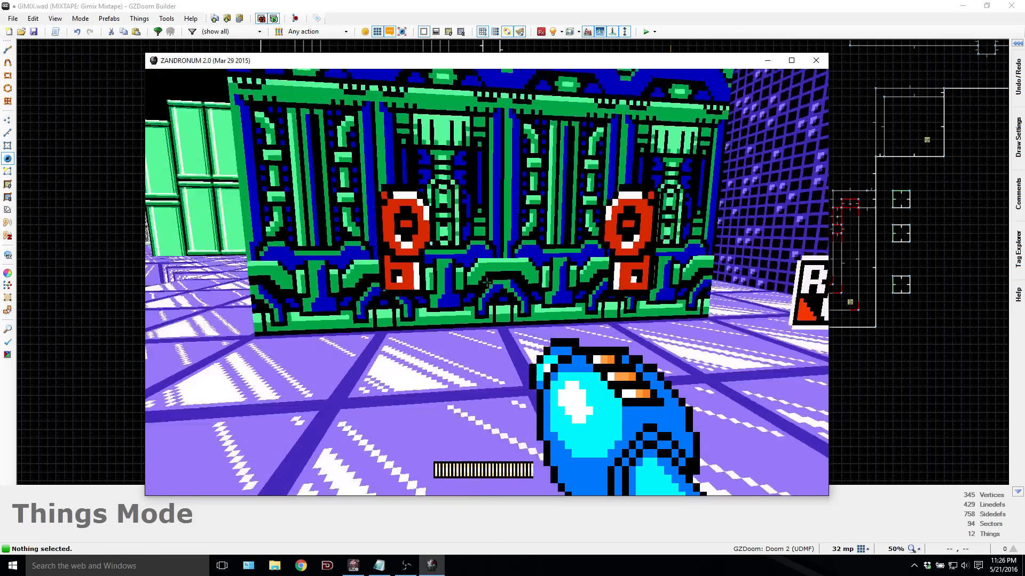
{"action": "key", "text": "s"}
{"action": "key", "text": "w"}
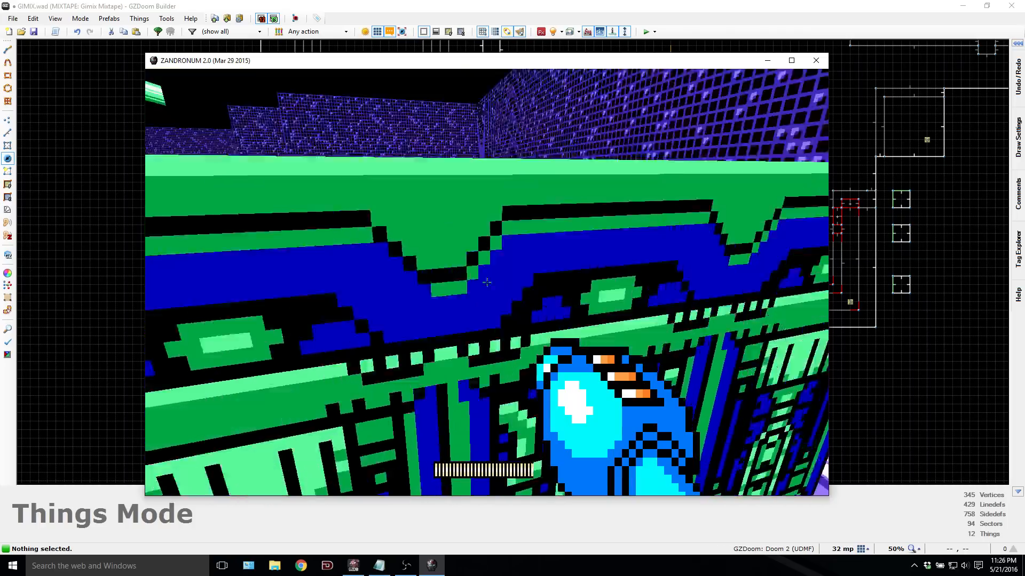
{"action": "key", "text": "s"}
{"action": "key", "text": "w"}
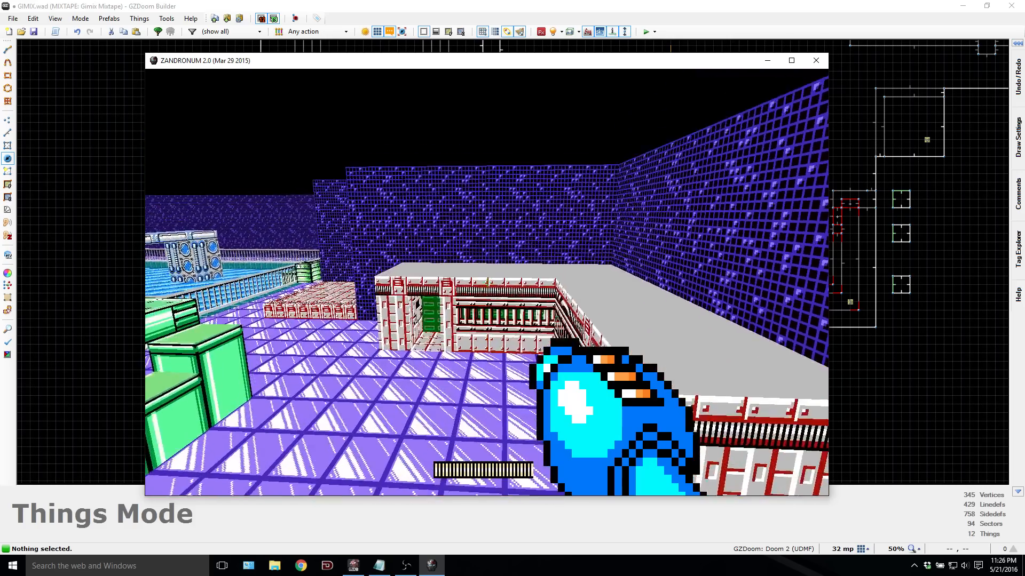
{"action": "key", "text": "w"}
{"action": "key", "text": "alt+F4"}
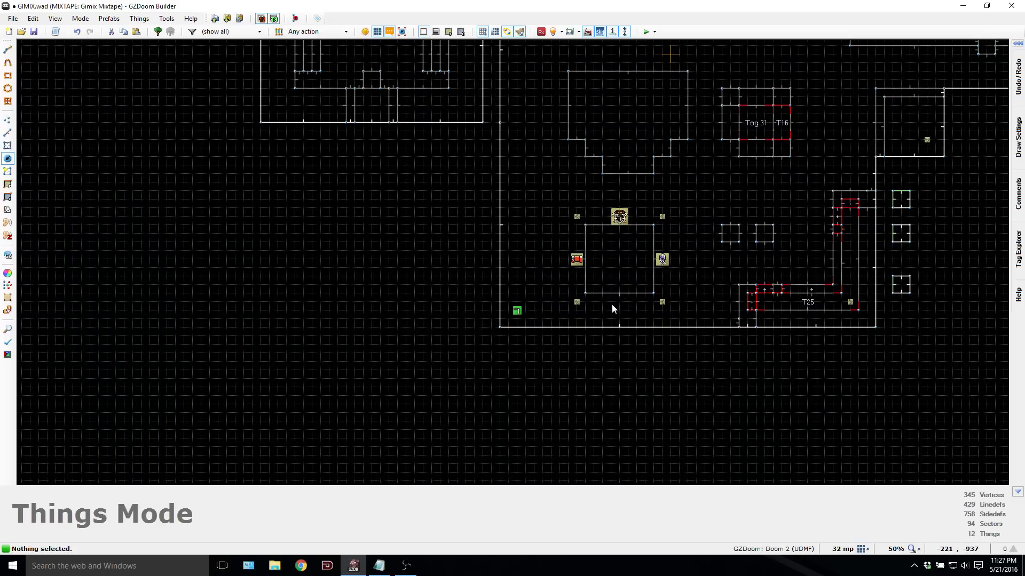
Step: Check the notes file briefly, return to the map and add an OilCanister thing just south of the square sector
{"action": "left_click", "coordinate": [379, 565]}
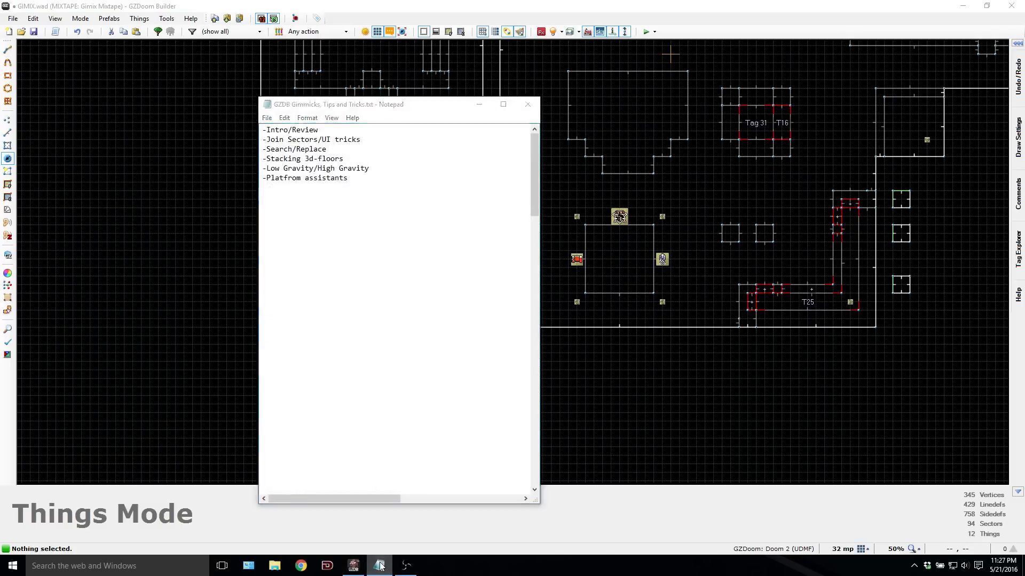
{"action": "left_click", "coordinate": [379, 566]}
{"action": "key", "text": "Insert"}
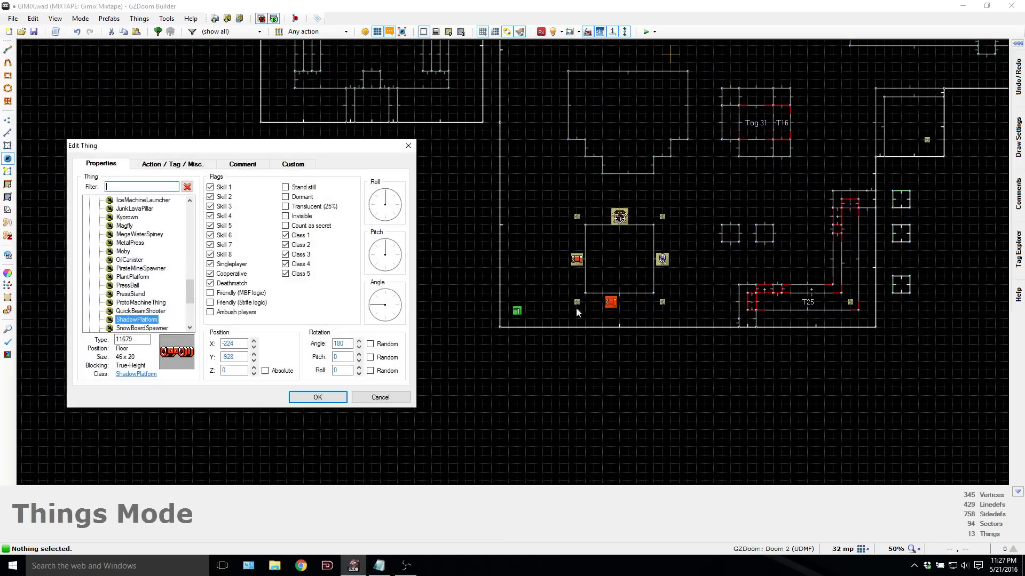
{"action": "type", "text": "oil"}
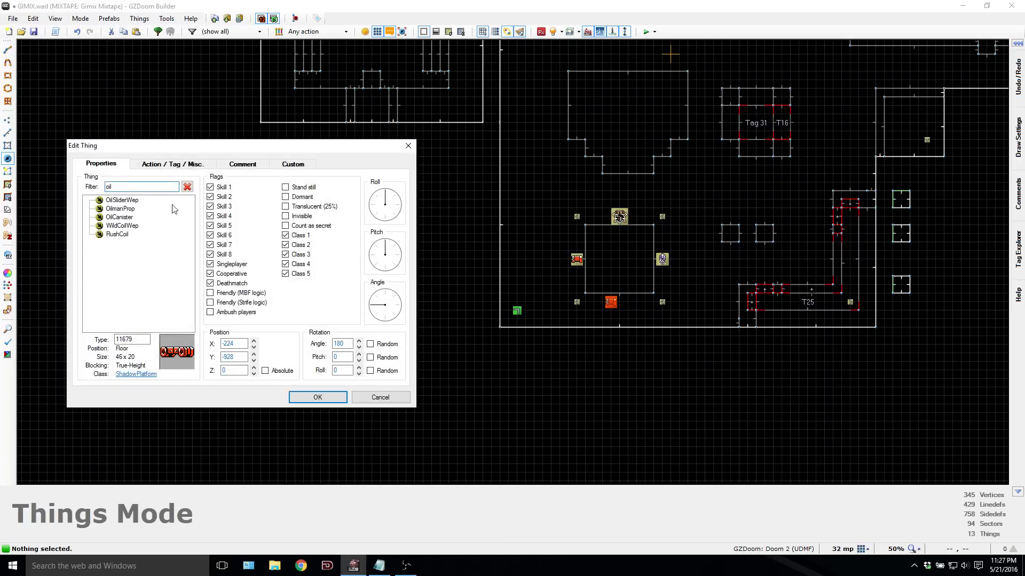
{"action": "left_click", "coordinate": [130, 217]}
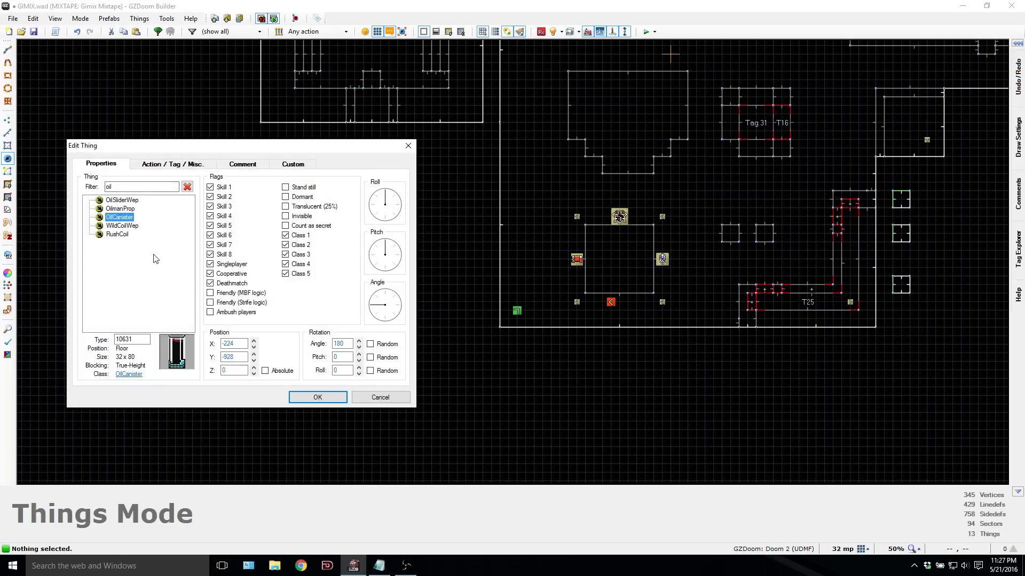
{"action": "left_click", "coordinate": [302, 400]}
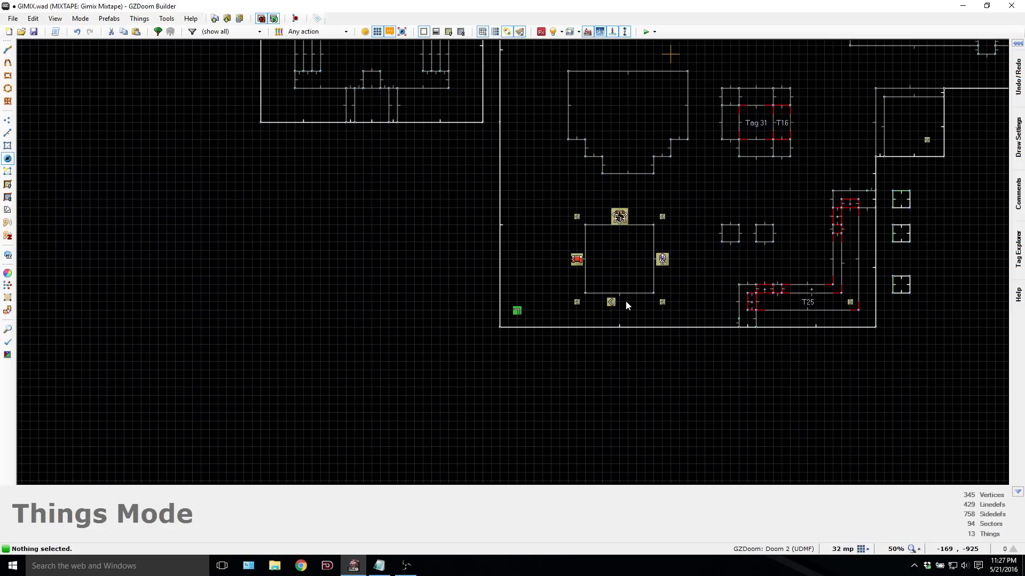
Step: Add a second OilCanister beside the first and rotate both canisters to face south
{"action": "key", "text": "Insert"}
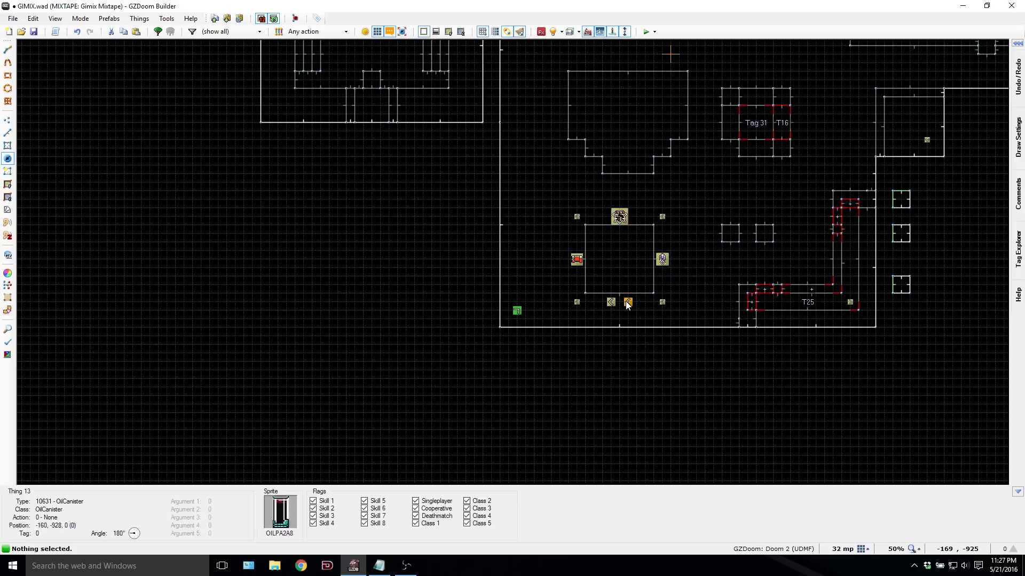
{"action": "left_click", "coordinate": [304, 399]}
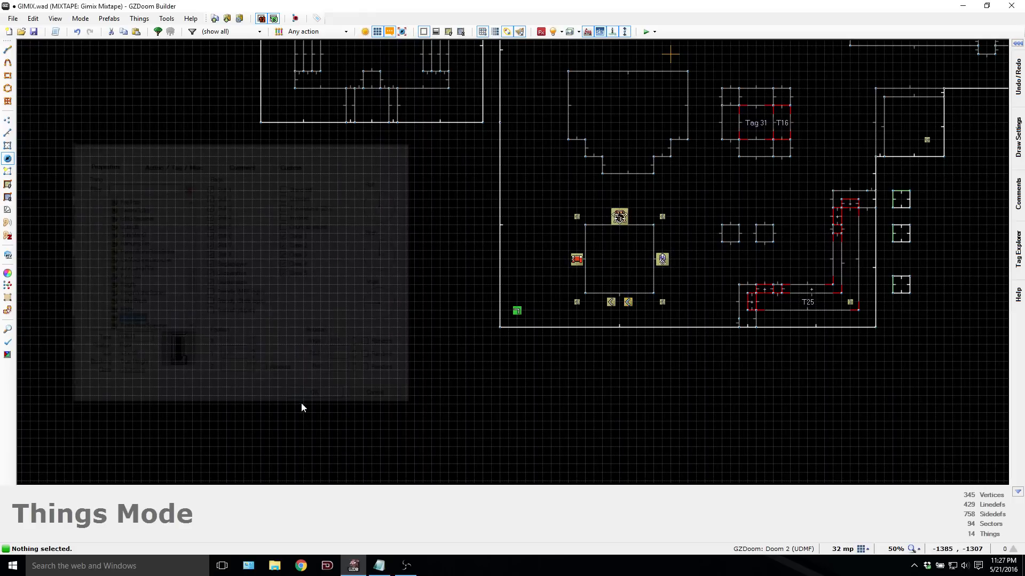
{"action": "left_click", "coordinate": [611, 302]}
{"action": "left_click", "coordinate": [627, 302]}
{"action": "right_click", "coordinate": [627, 302]}
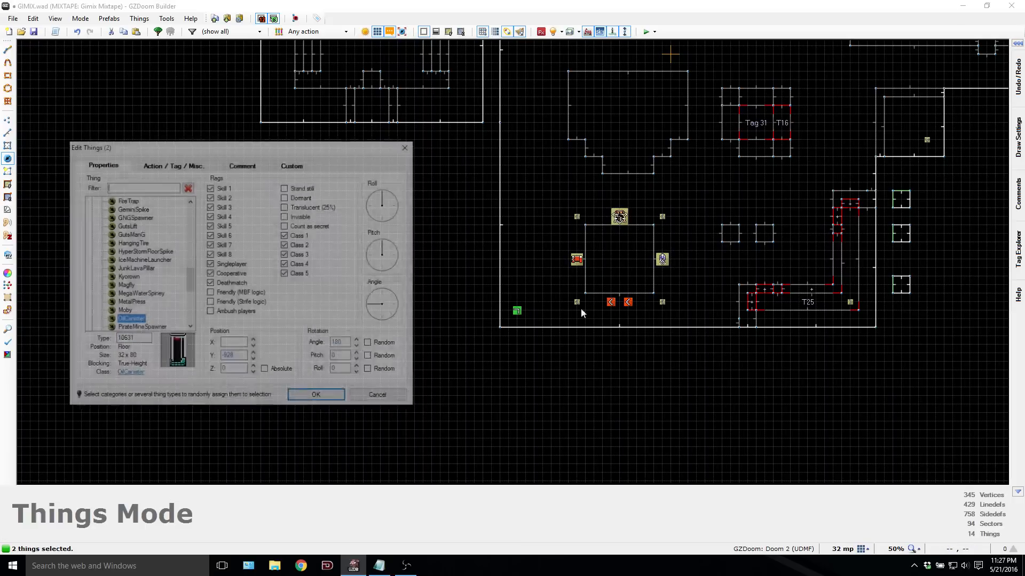
{"action": "left_click", "coordinate": [335, 400]}
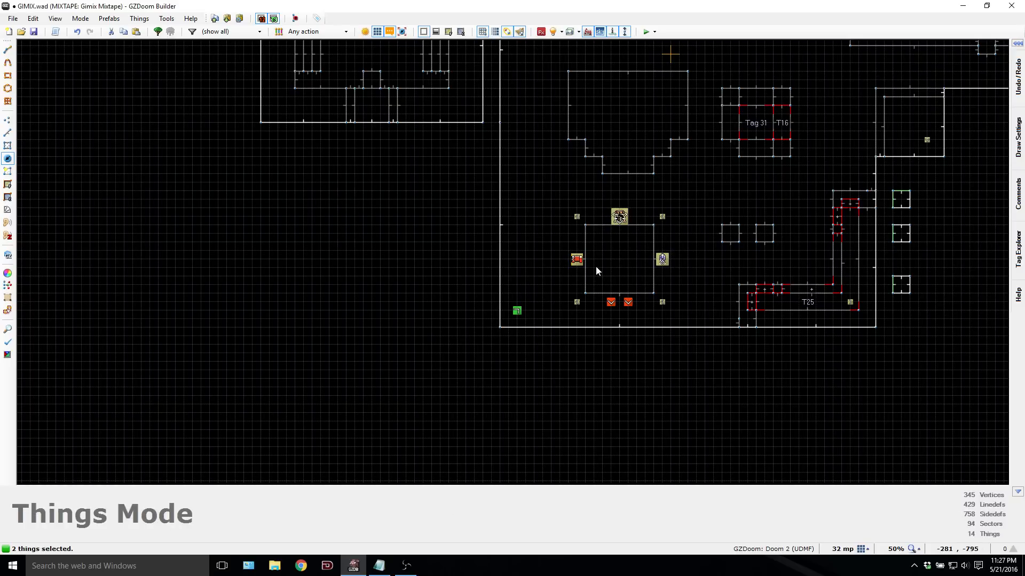
Step: Clear the selection, playtest the map briefly and end the playtest
{"action": "key", "text": "ctrl+z"}
{"action": "left_click", "coordinate": [611, 281]}
{"action": "key", "text": "F9"}
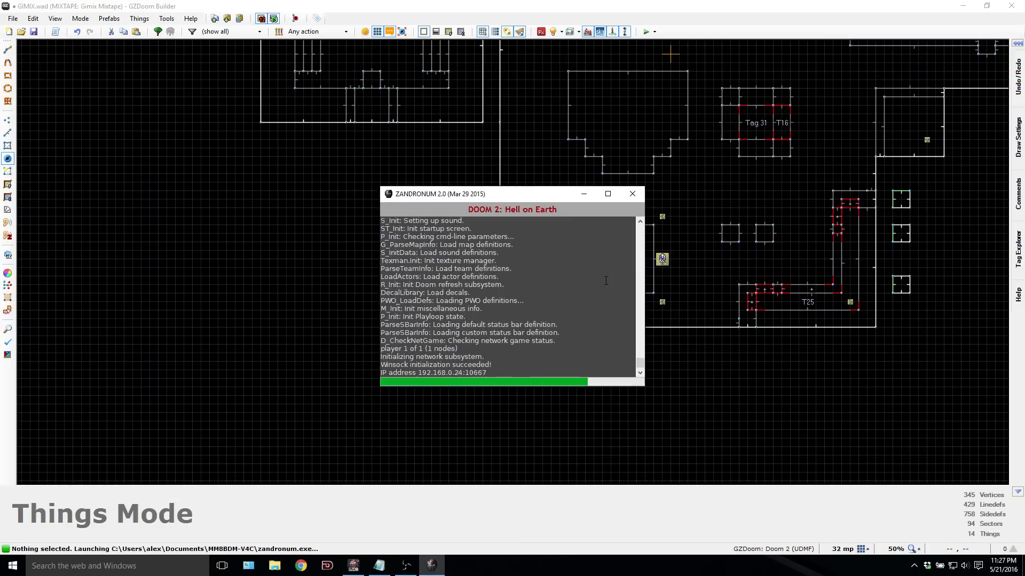
{"action": "key", "text": "w"}
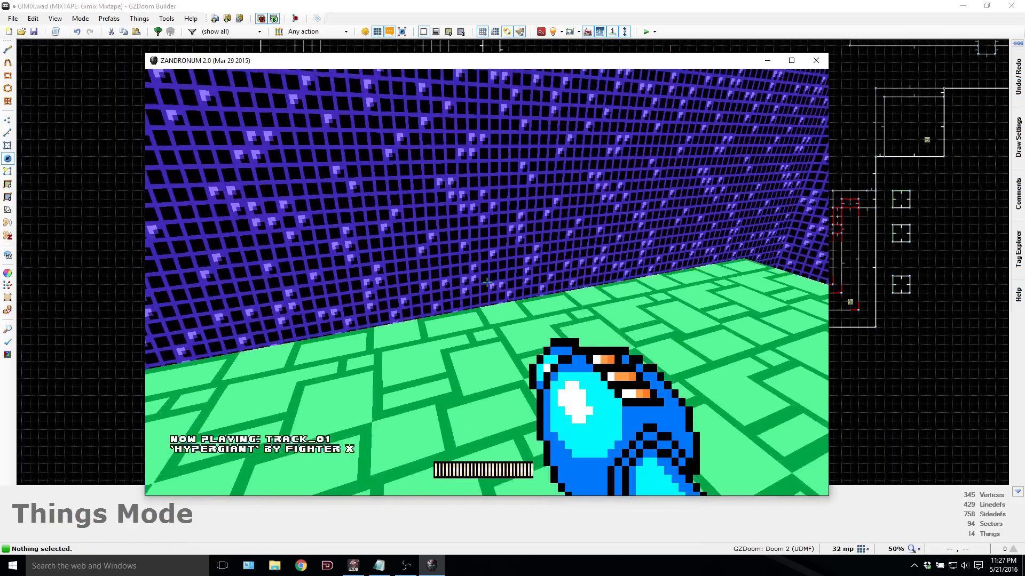
{"action": "key", "text": "alt+F4"}
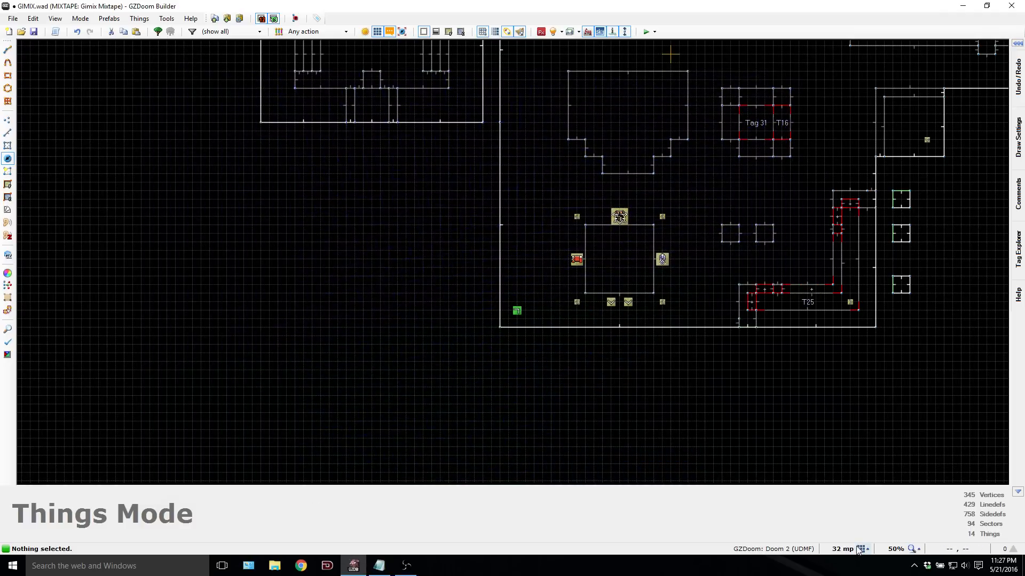
Step: Set the grid size to 16 and move both OilCanisters side by side into the doorway of the Tag 25 corridor
{"action": "left_click", "coordinate": [861, 550]}
{"action": "left_click", "coordinate": [838, 485]}
{"action": "scroll", "coordinate": [841, 410], "scroll_direction": "up", "scroll_amount": 3}
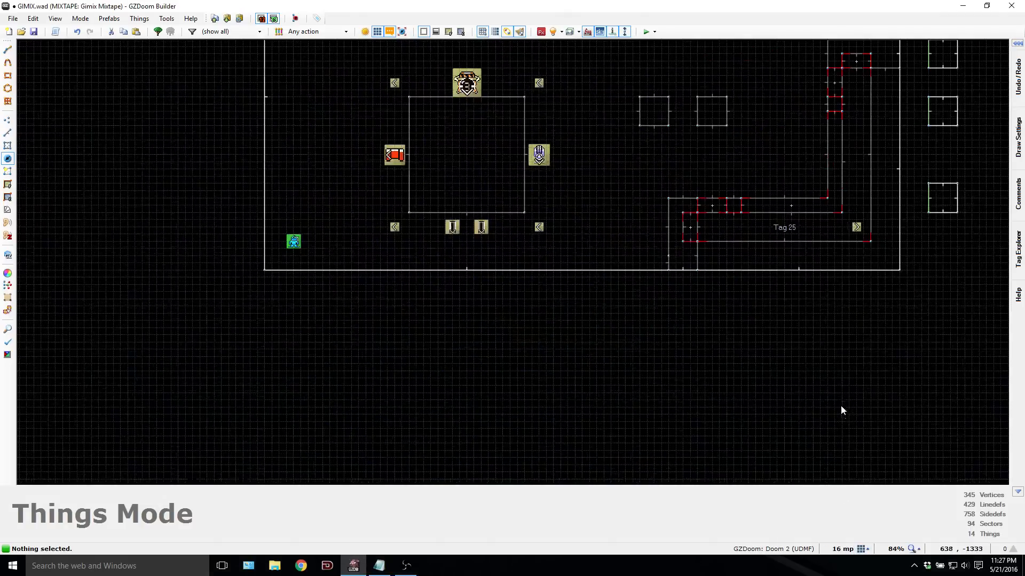
{"action": "left_click_drag", "start_coordinate": [481, 228], "coordinate": [717, 208]}
{"action": "left_click_drag", "start_coordinate": [475, 231], "coordinate": [705, 210]}
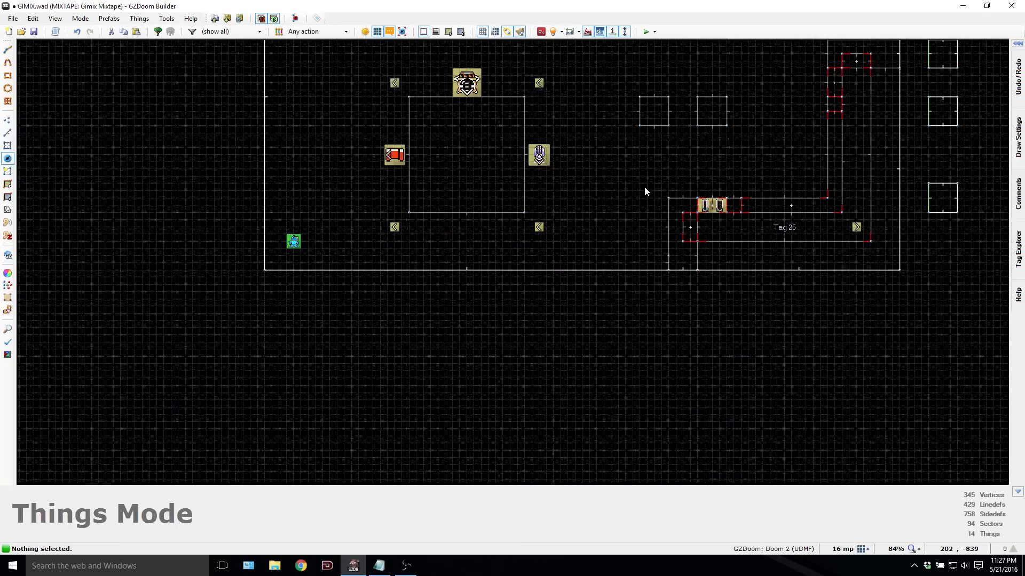
Step: Playtest the map and walk across to the red-and-white building's doorway where the OilCanisters stand
{"action": "key", "text": "F9"}
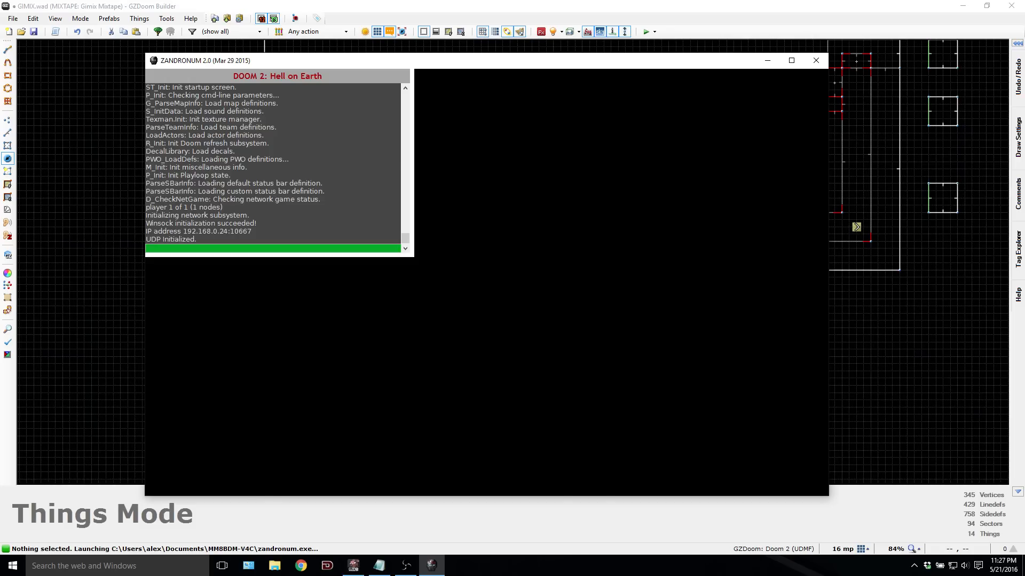
{"action": "key", "text": "w"}
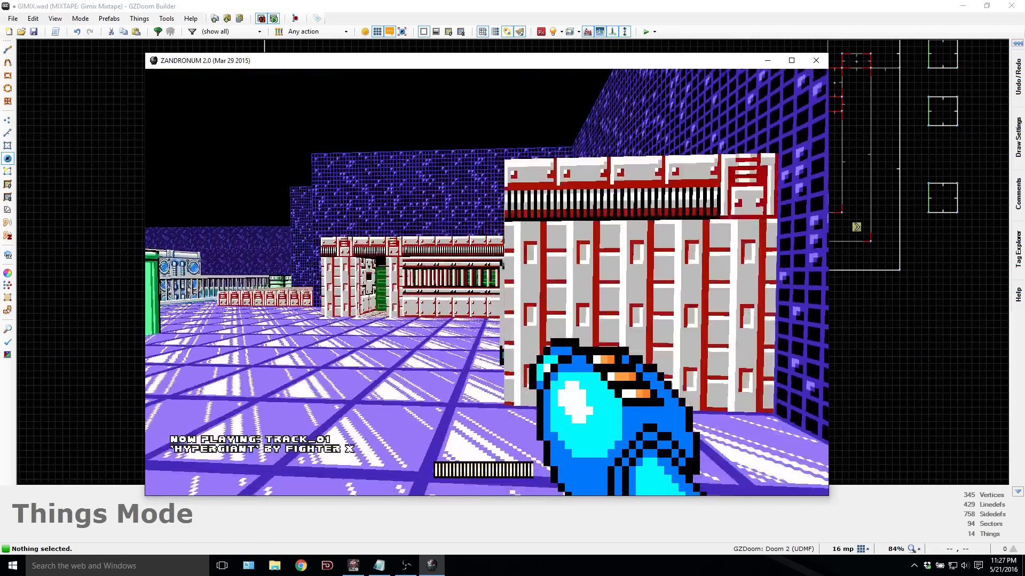
{"action": "key", "text": "w"}
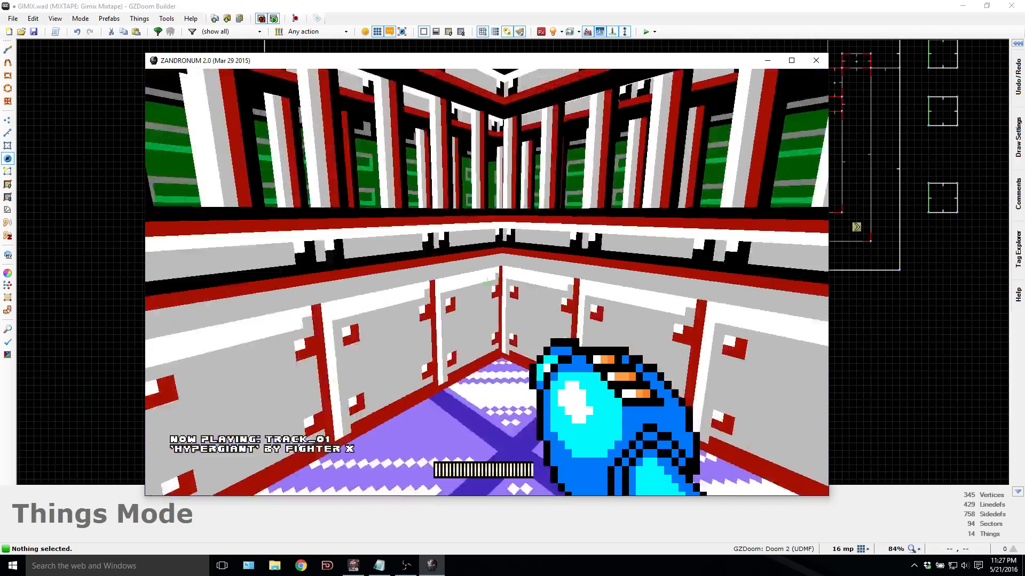
{"action": "key", "text": "w"}
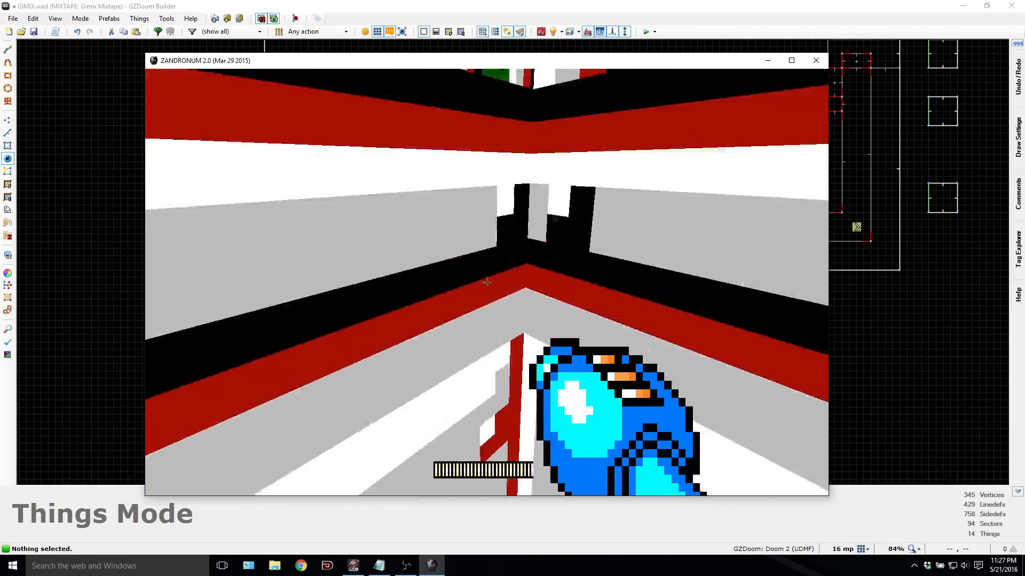
{"action": "key", "text": "w"}
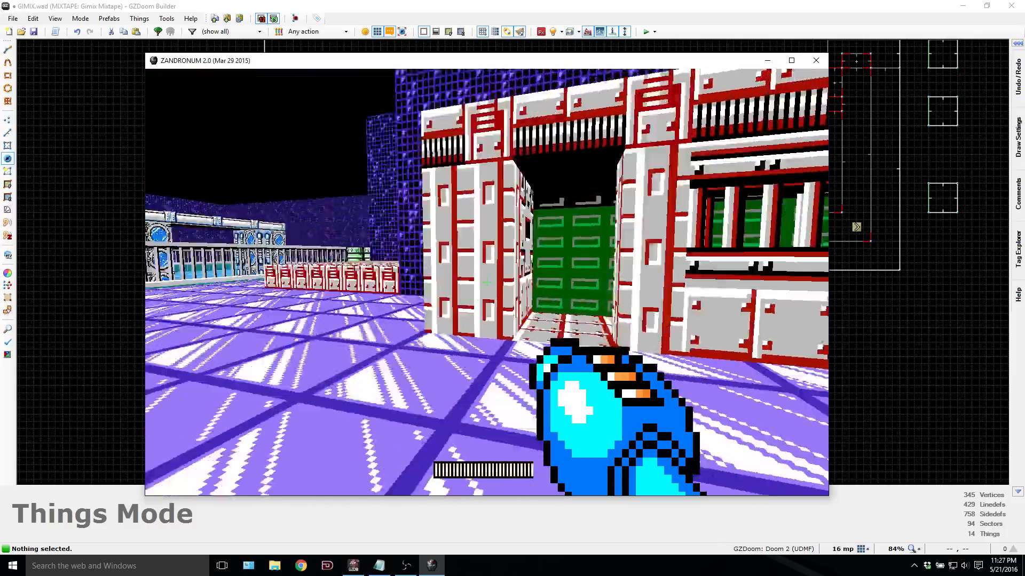
{"action": "key", "text": "w"}
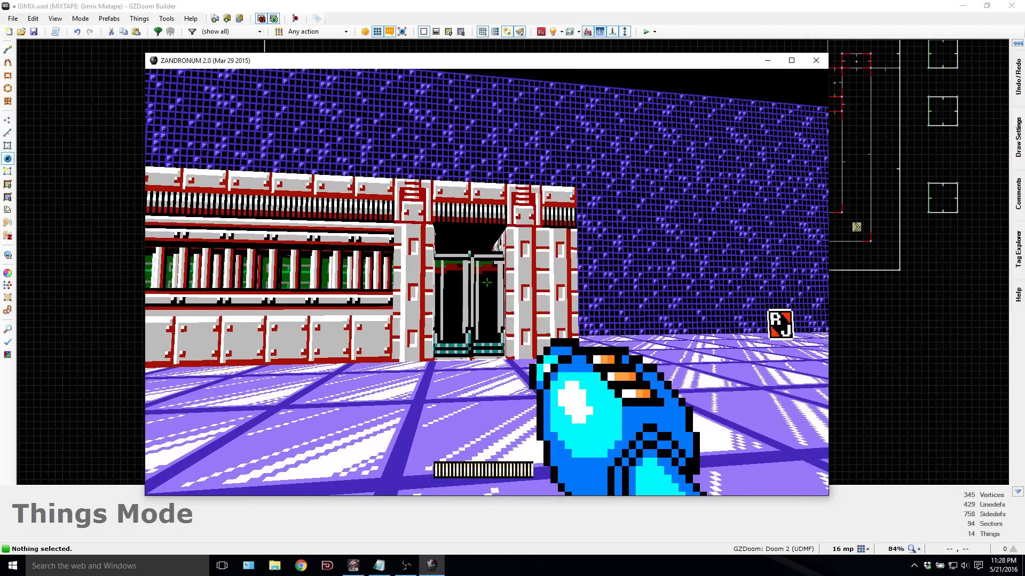
Step: Shoot the OilCanisters in the doorway with the default weapon, look around the area and face the doorway again
{"action": "left_click", "coordinate": [486, 282]}
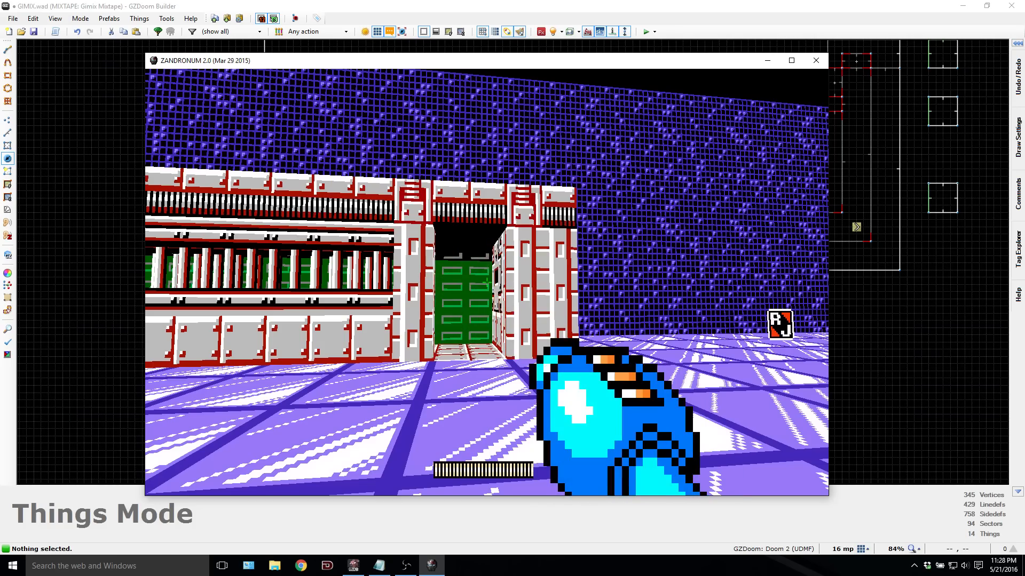
{"action": "key", "text": "w"}
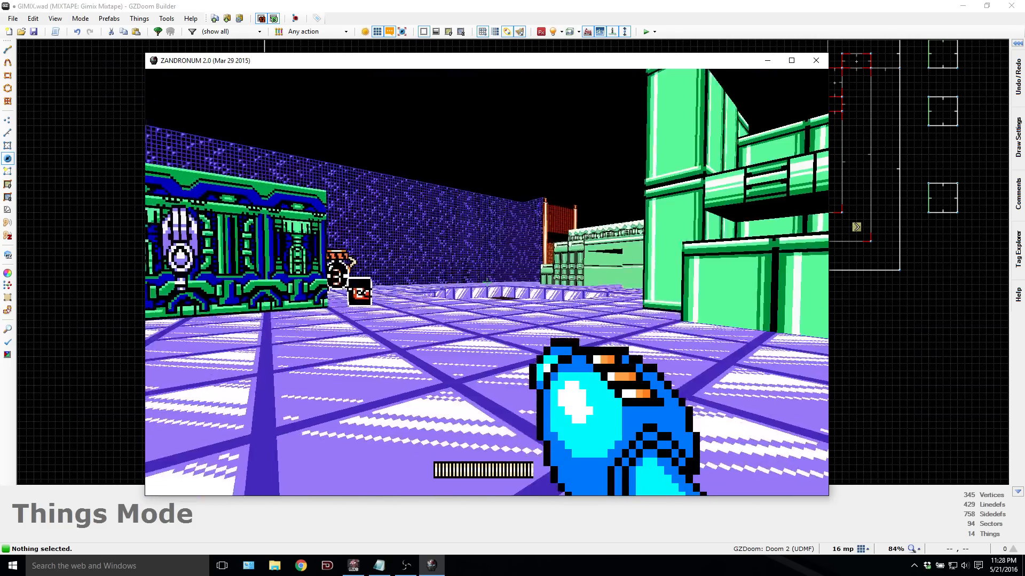
{"action": "key", "text": "s"}
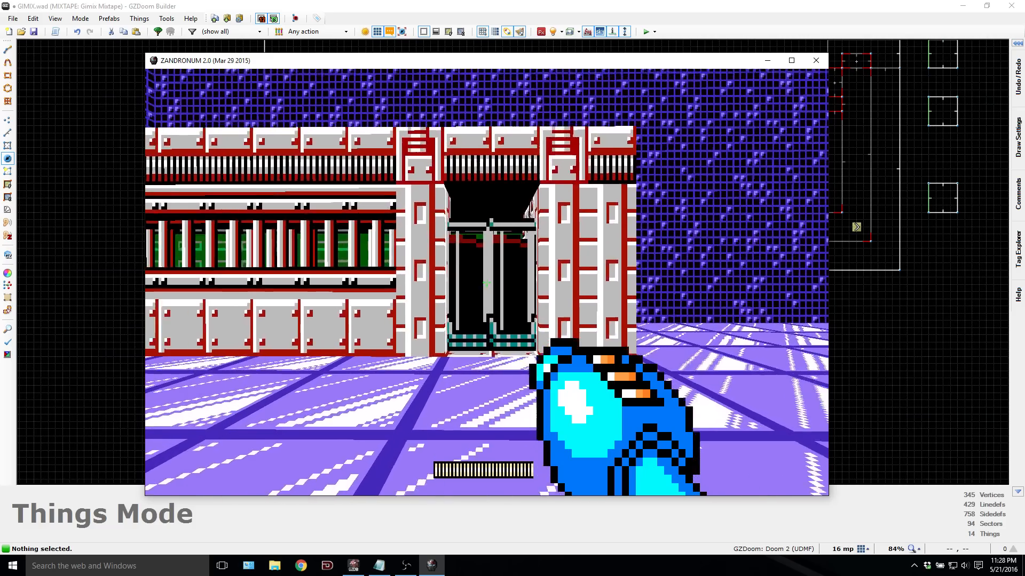
{"action": "key", "text": "s"}
{"action": "key", "text": "w"}
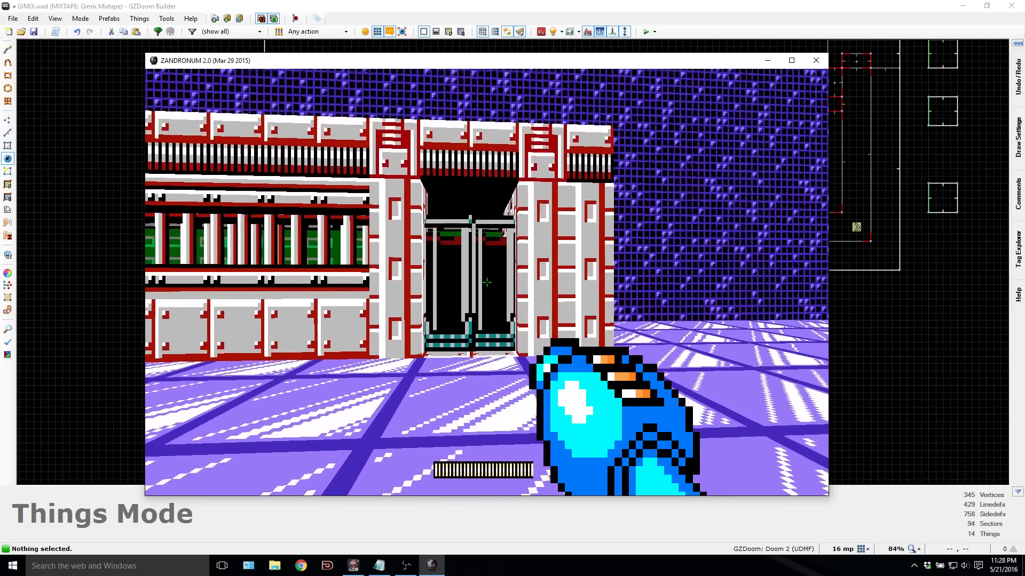
Step: Grant every weapon with the console command "give all" and cycle through them to the fire weapon
{"action": "key", "text": "grave"}
{"action": "type", "text": "give all"}
{"action": "key", "text": "Return"}
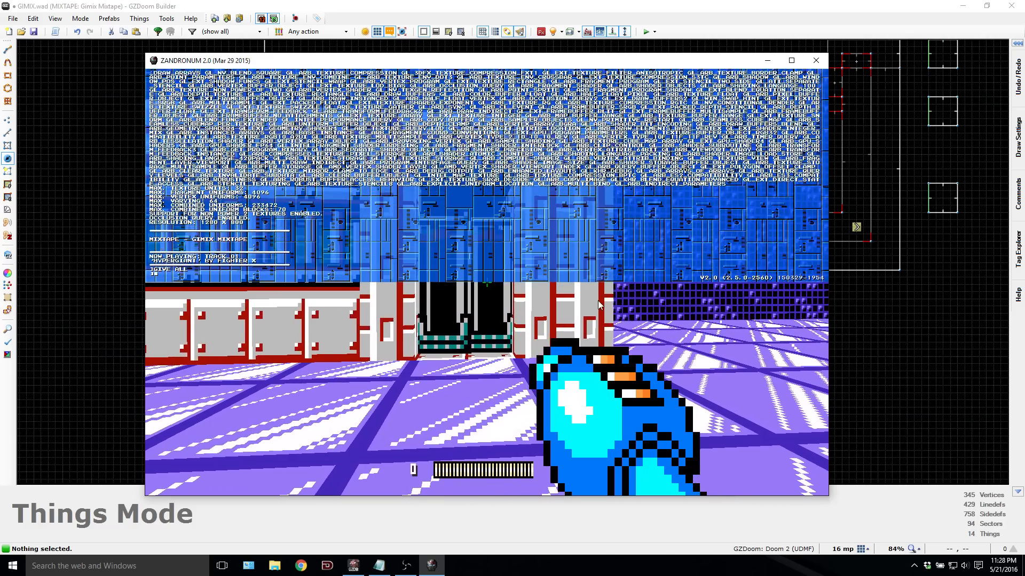
{"action": "key", "text": "grave"}
{"action": "scroll", "coordinate": [486, 283], "scroll_direction": "down", "scroll_amount": 2}
{"action": "scroll", "coordinate": [487, 282], "scroll_direction": "down", "scroll_amount": 4}
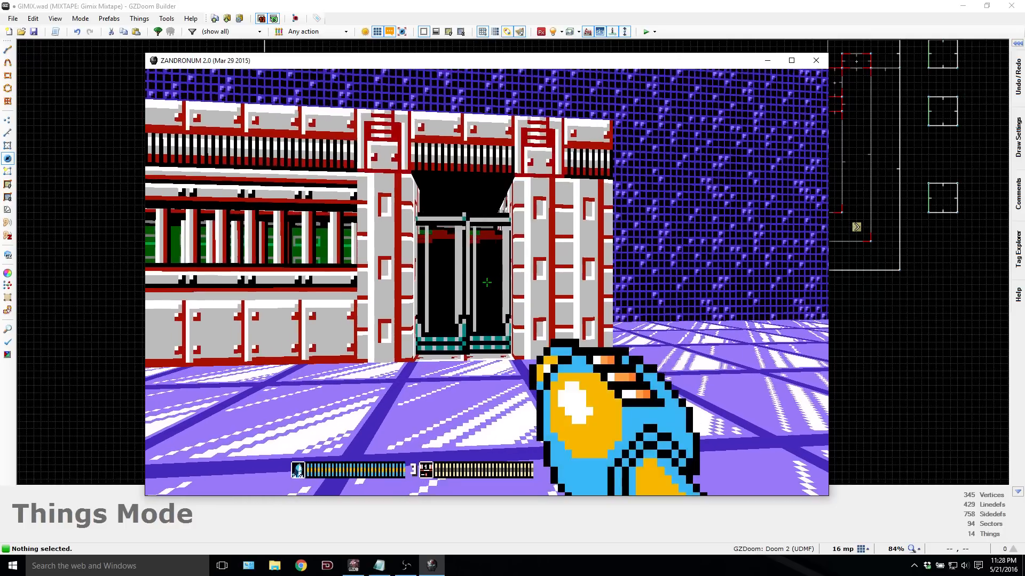
{"action": "scroll", "coordinate": [487, 282], "scroll_direction": "down", "scroll_amount": 4}
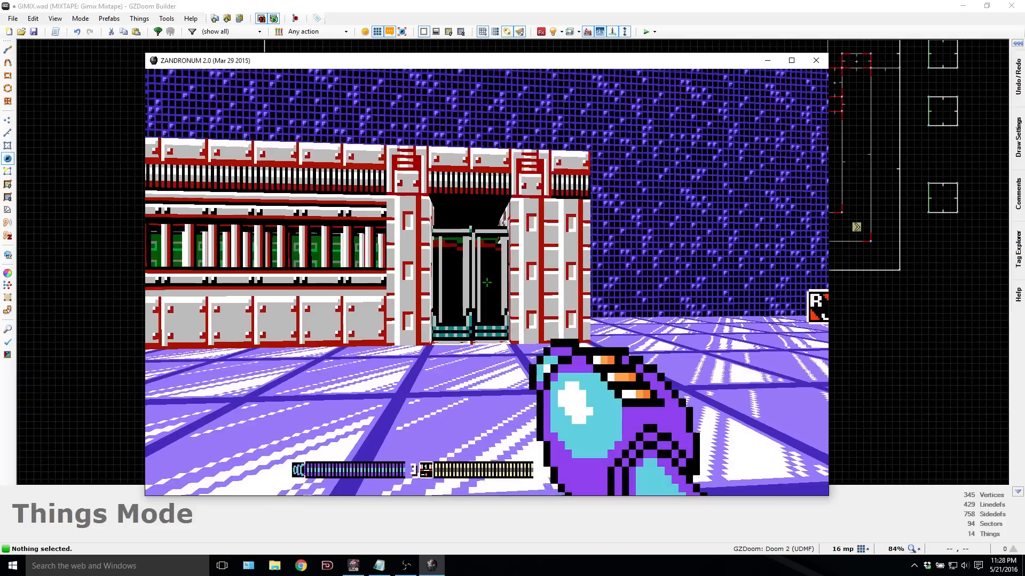
{"action": "scroll", "coordinate": [487, 282], "scroll_direction": "down", "scroll_amount": 4}
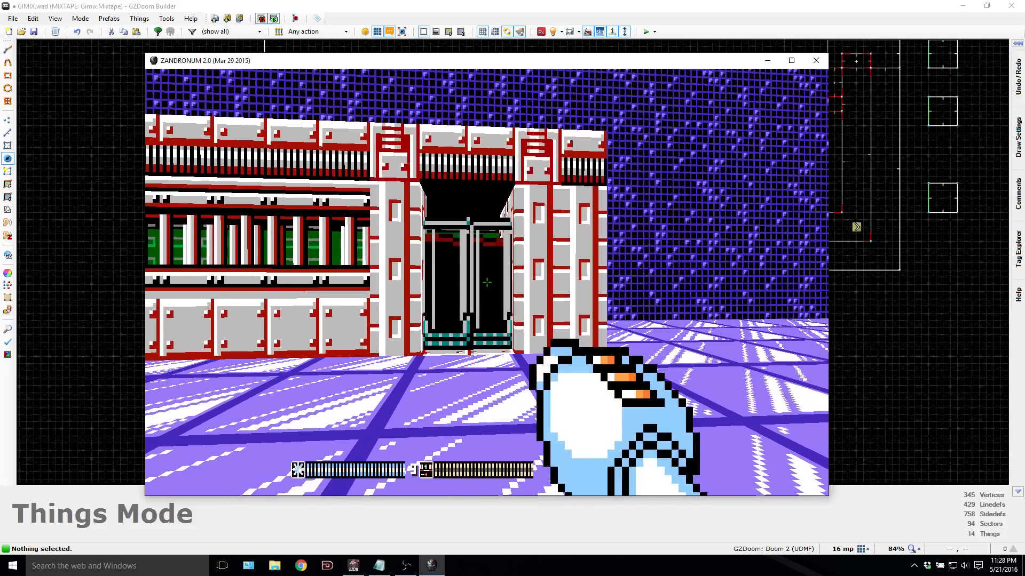
{"action": "scroll", "coordinate": [487, 283], "scroll_direction": "down", "scroll_amount": 4}
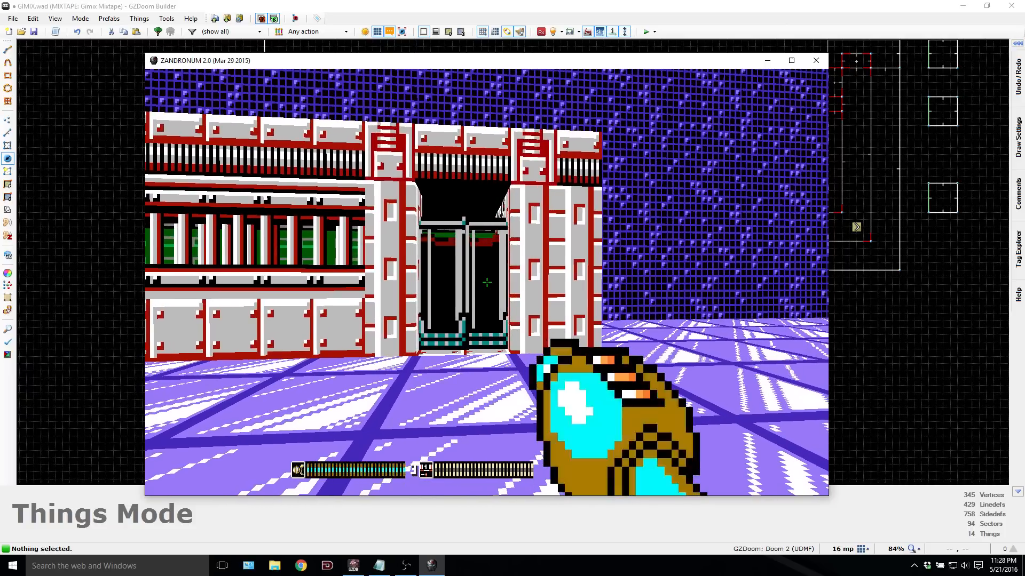
{"action": "scroll", "coordinate": [487, 282], "scroll_direction": "down", "scroll_amount": 3}
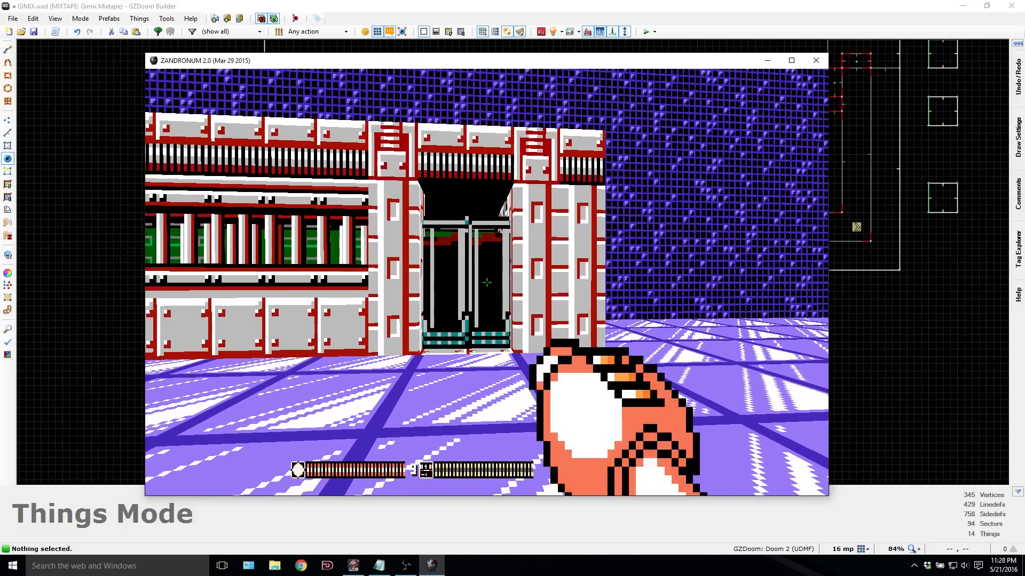
Step: Test the fire weapon on the OilCanisters, go through the doorway and collect the E-Tank in the corridor
{"action": "key", "text": "s"}
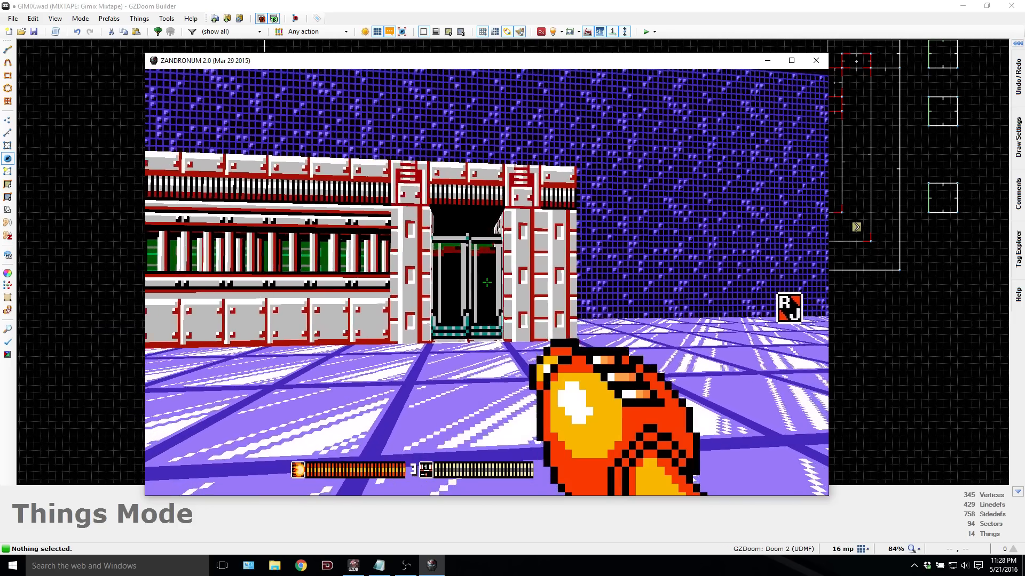
{"action": "left_click", "coordinate": [486, 283]}
{"action": "key", "text": "w"}
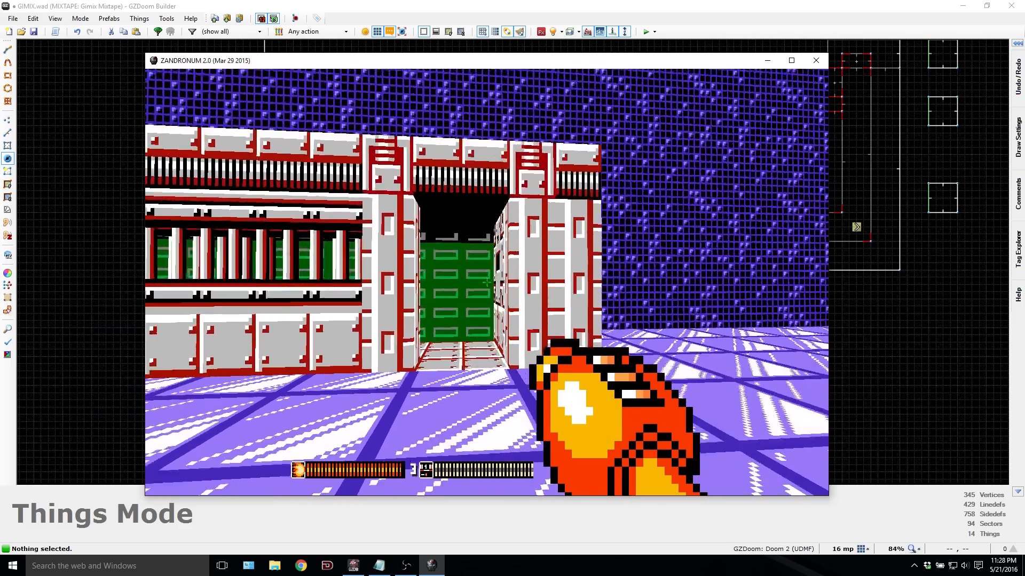
{"action": "key", "text": "w"}
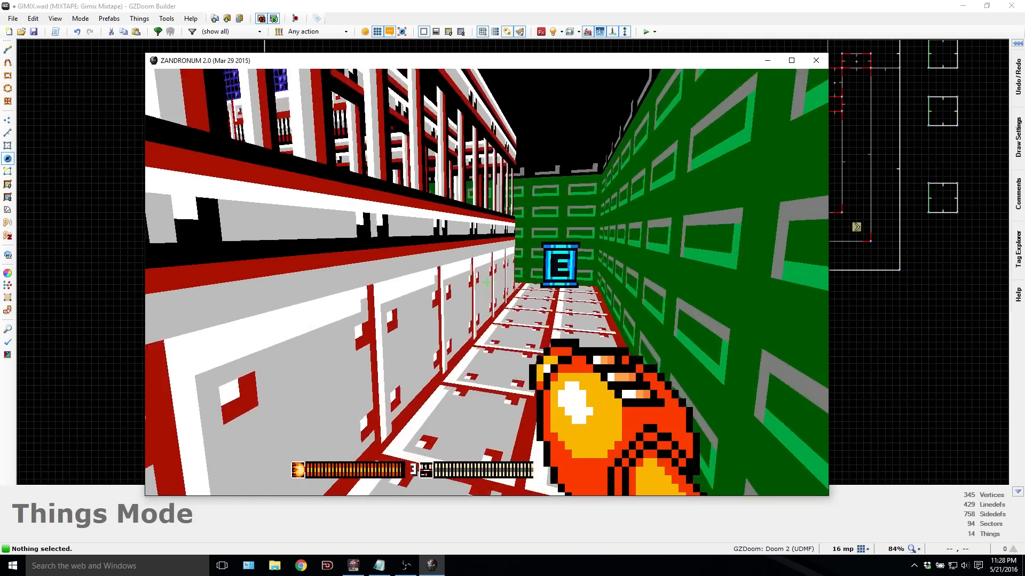
{"action": "key", "text": "w"}
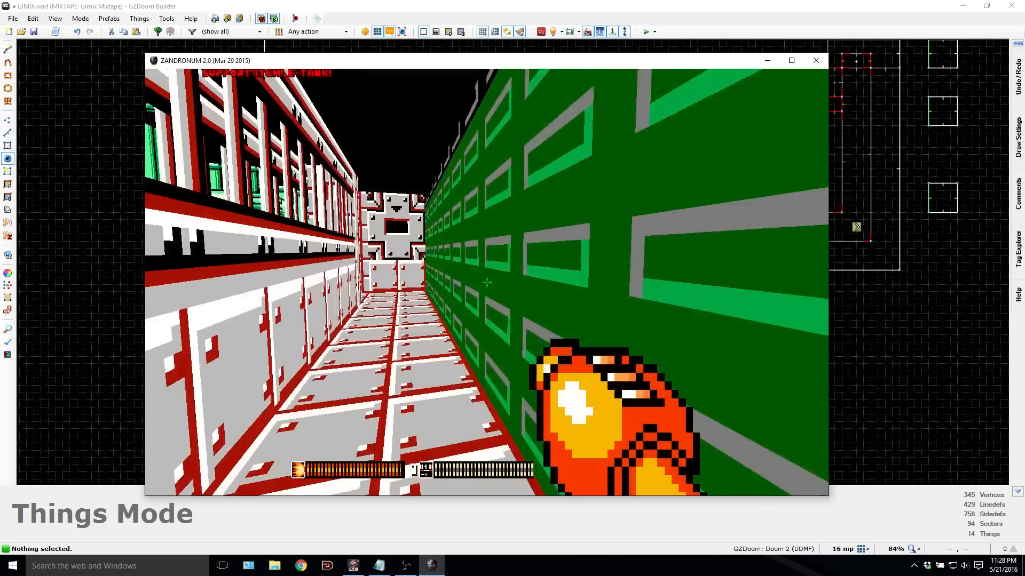
{"action": "key", "text": "space"}
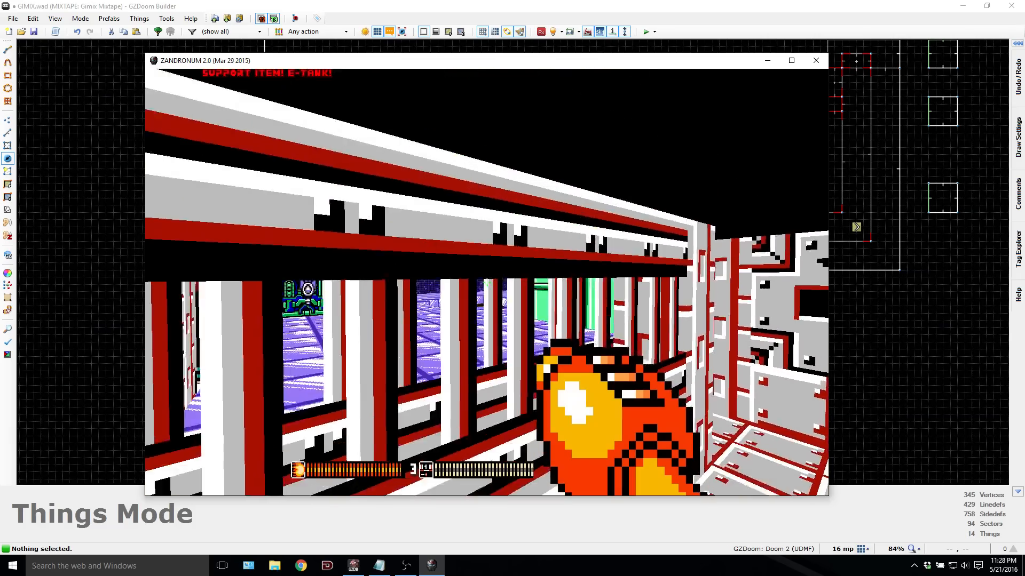
Step: Jump, look around and test-fire inside the red-and-white corridor, and quit the playtest
{"action": "key", "text": "space"}
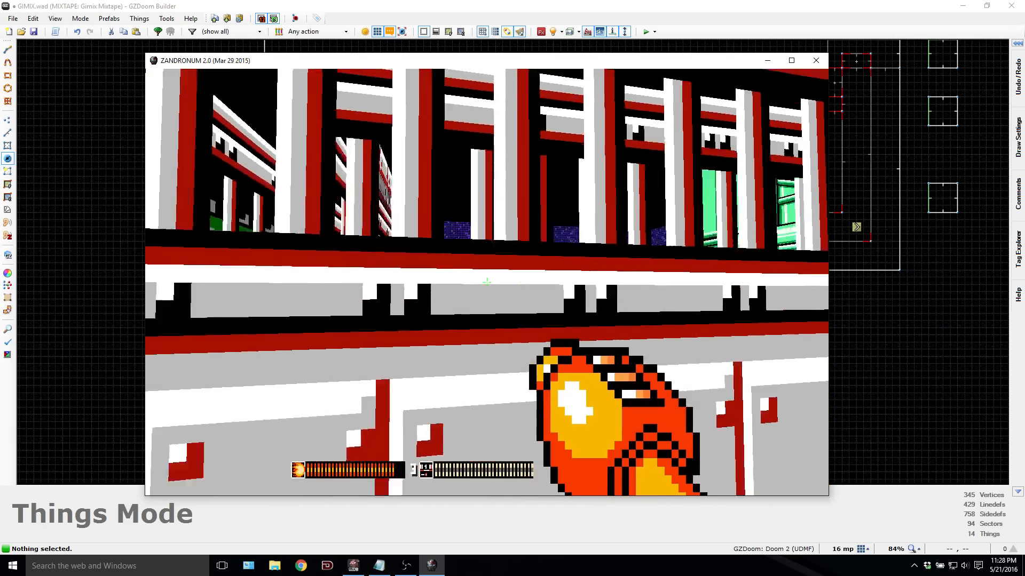
{"action": "key", "text": "a"}
{"action": "left_click", "coordinate": [486, 282]}
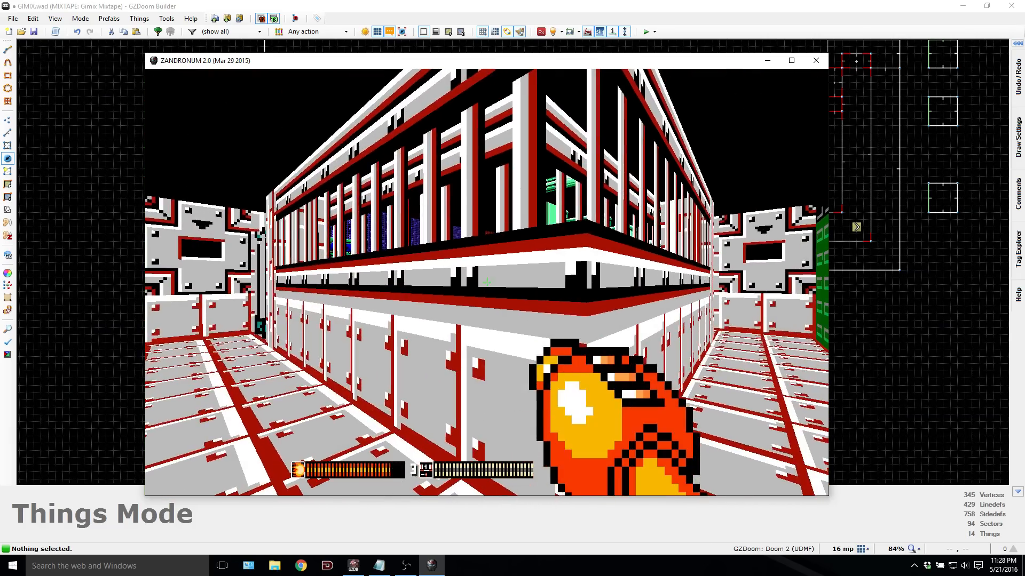
{"action": "key", "text": "alt+F4"}
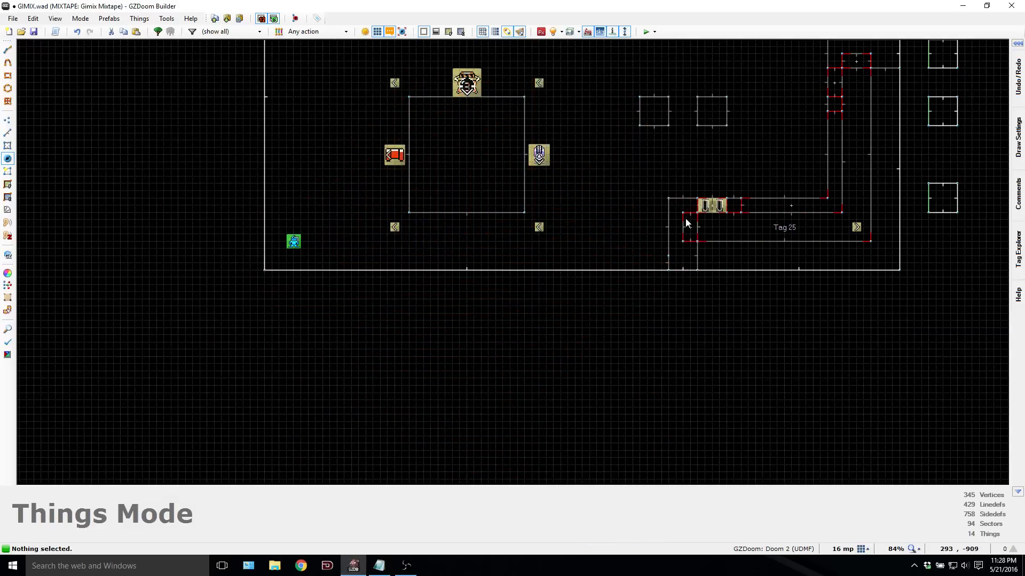
Step: Move both OilCanisters from the doorway to the lower edge of the square platform and consult the gimmick notes
{"action": "left_click_drag", "start_coordinate": [687, 221], "coordinate": [486, 223]}
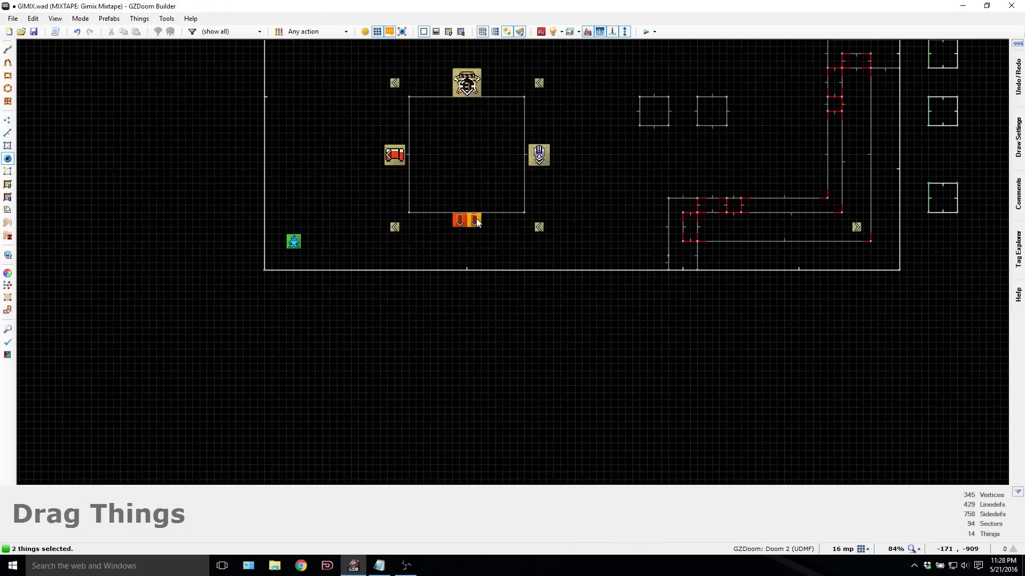
{"action": "left_click", "coordinate": [490, 238]}
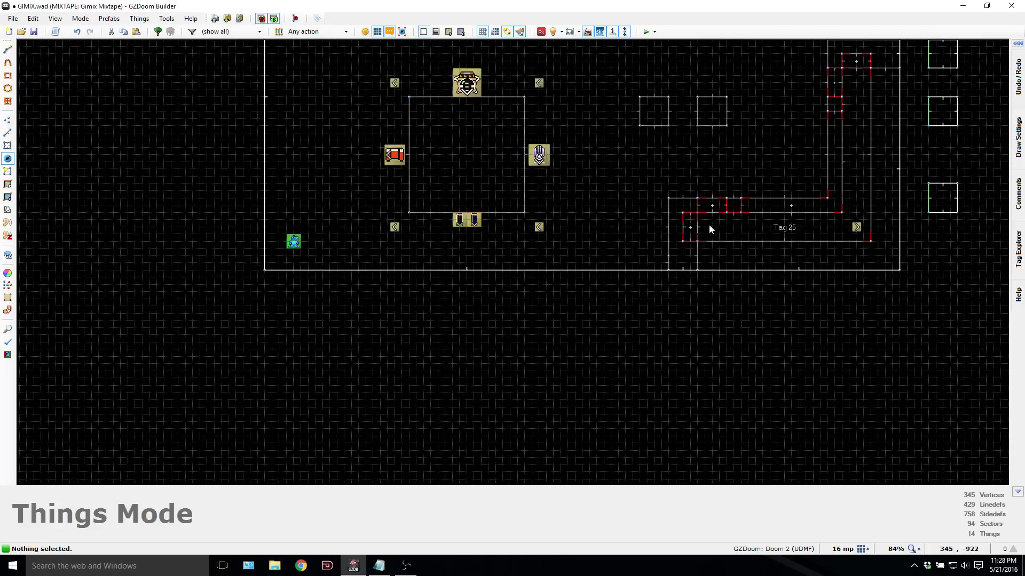
{"action": "left_click", "coordinate": [378, 565]}
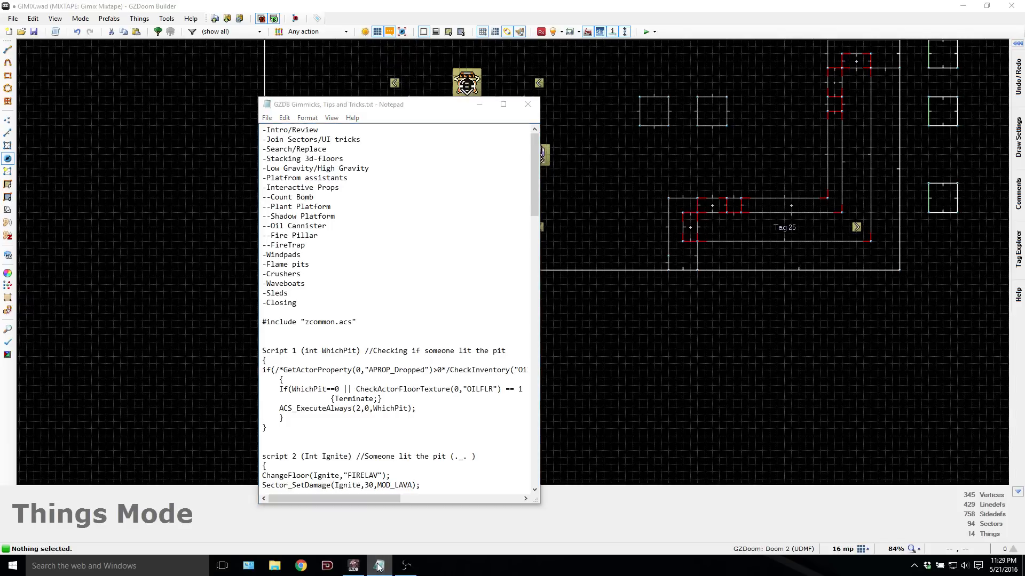
{"action": "left_click", "coordinate": [379, 565]}
Step: Insert a FirePillarSpawner at the lower-left corner of the small room's L-shaped ledge, east of the Tag 31 sectors
{"action": "key", "text": "Right"}
{"action": "key", "text": "Up"}
{"action": "key", "text": "Up"}
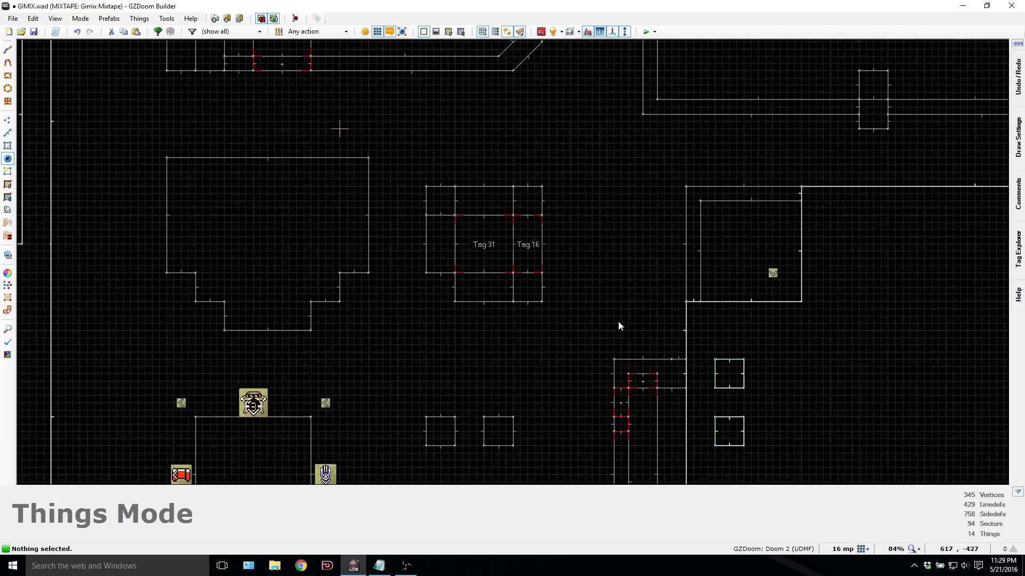
{"action": "key", "text": "Right"}
{"action": "scroll", "coordinate": [639, 342], "scroll_direction": "up", "scroll_amount": 3}
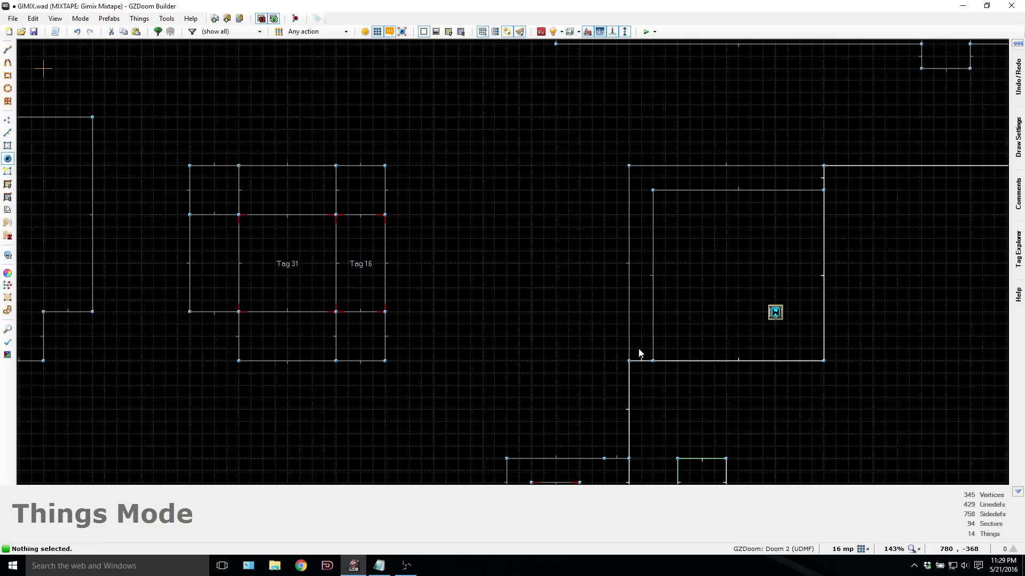
{"action": "key", "text": "Insert"}
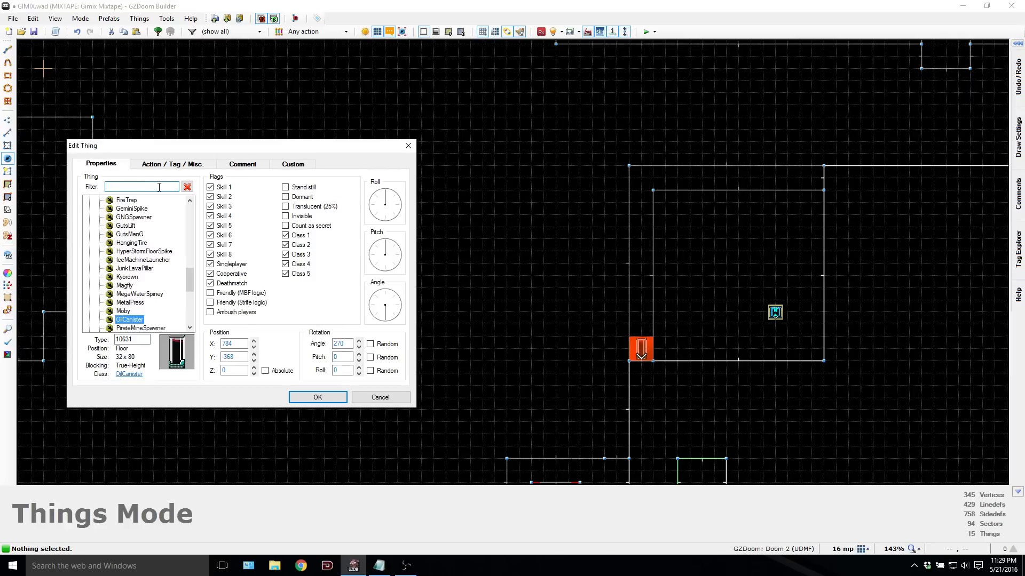
{"action": "type", "text": "fire"}
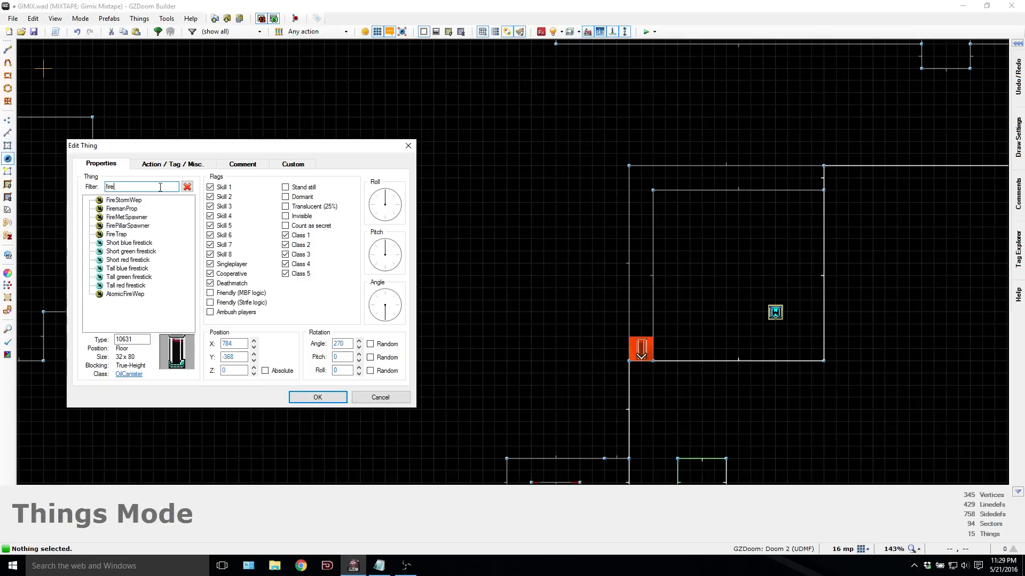
{"action": "left_click", "coordinate": [146, 225]}
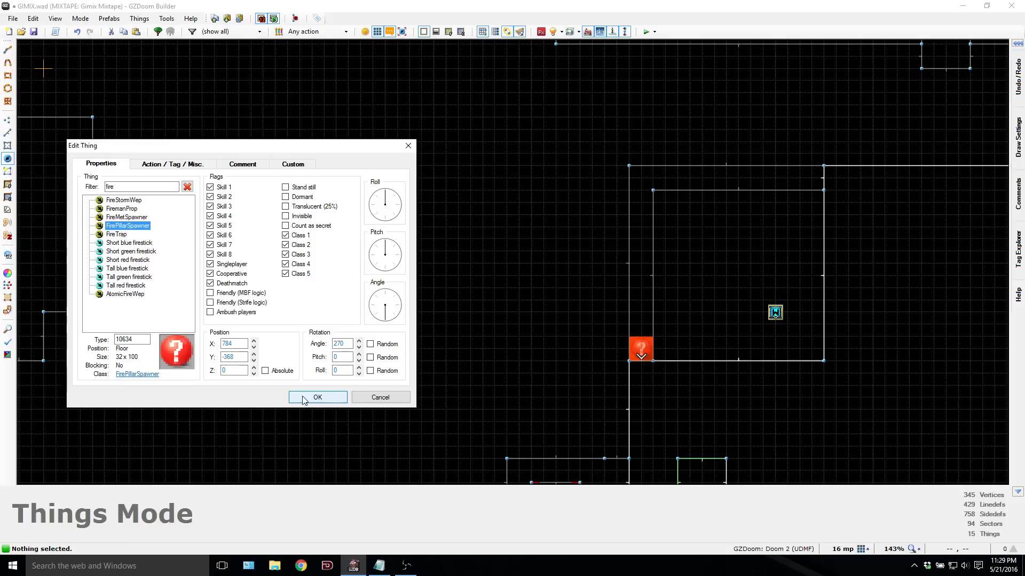
Step: Give the new FirePillarSpawner tag 16 and accept its properties
{"action": "left_click", "coordinate": [171, 162]}
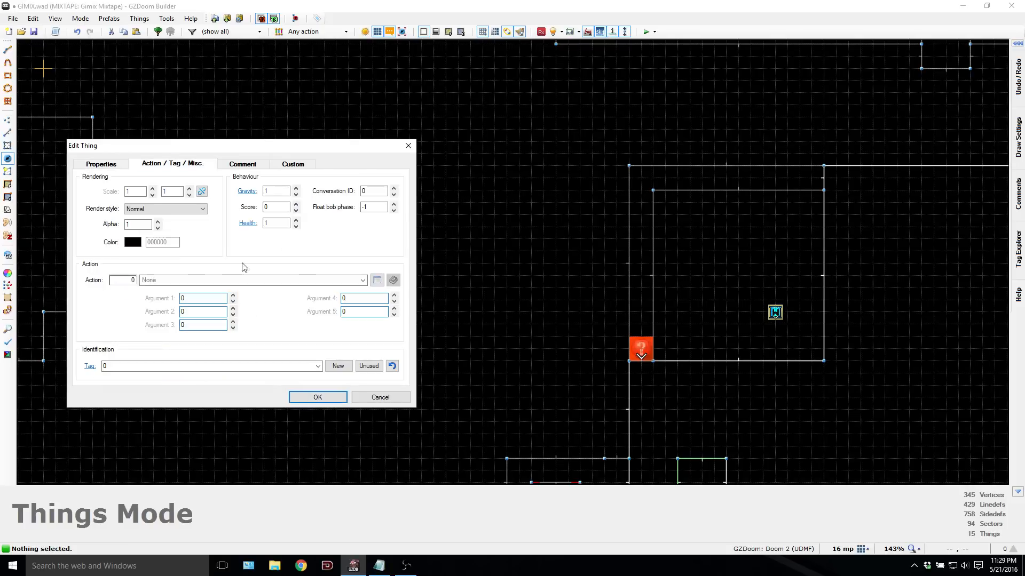
{"action": "left_click", "coordinate": [204, 366]}
{"action": "type", "text": "16"}
{"action": "key", "text": "Return"}
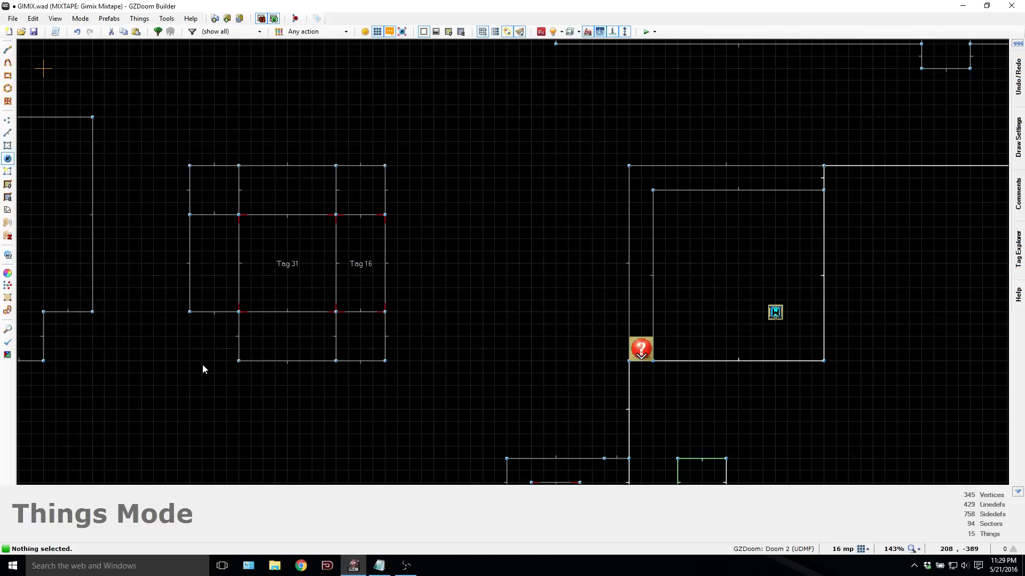
Step: Insert a second FirePillarSpawner directly above the first and give it tag 17
{"action": "key", "text": "Insert"}
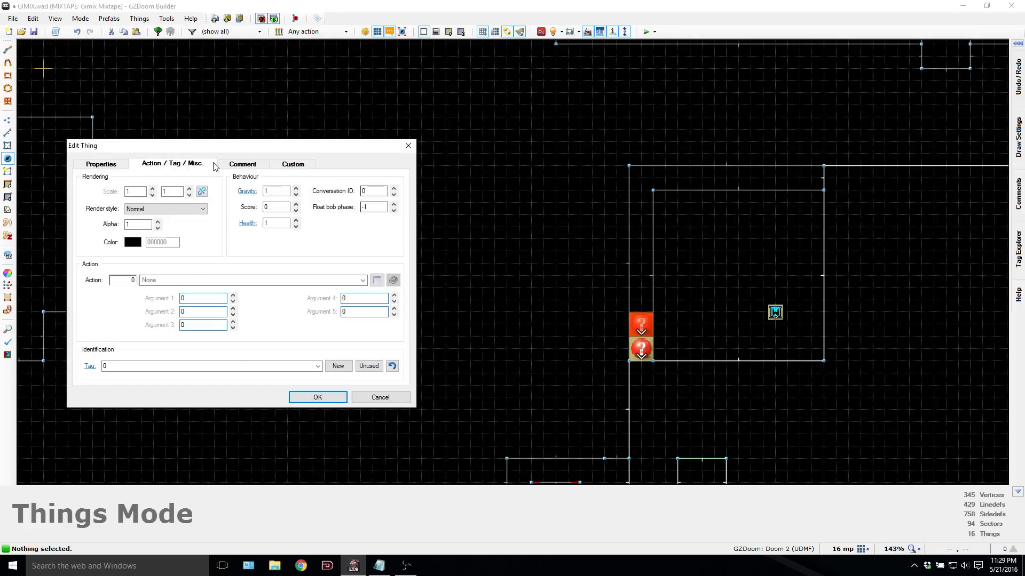
{"action": "left_click", "coordinate": [193, 366]}
{"action": "type", "text": "31"}
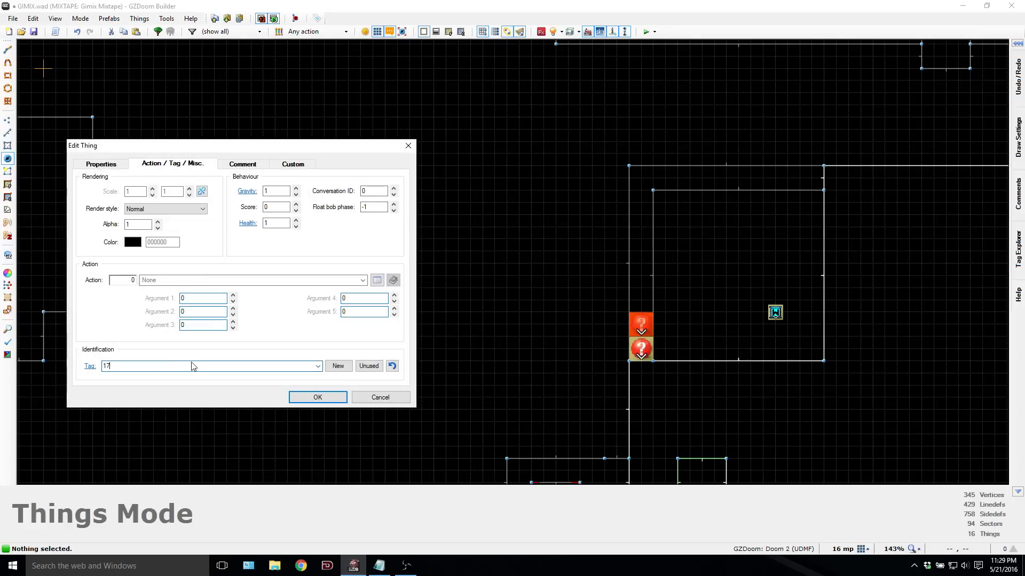
{"action": "key", "text": "Return"}
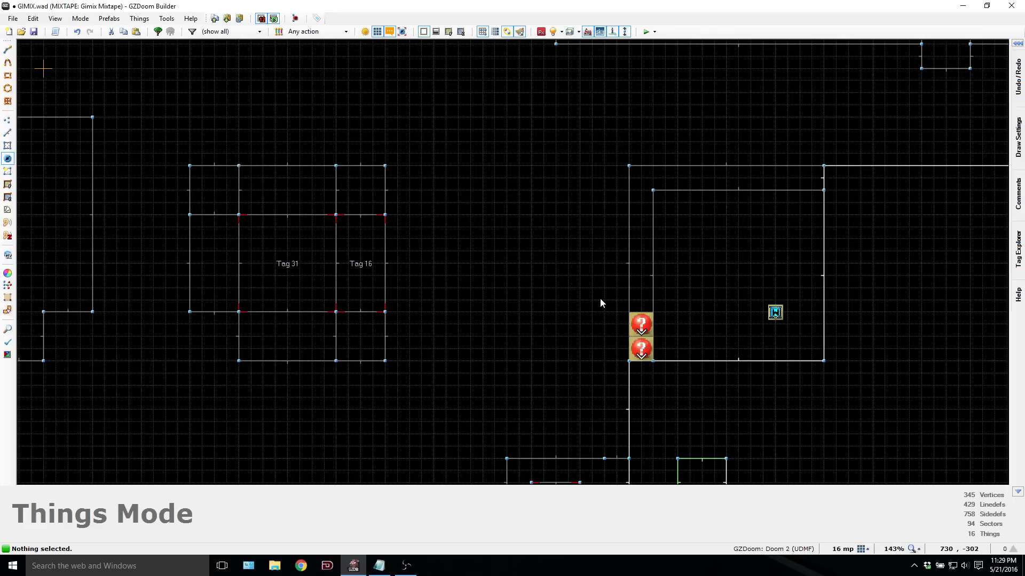
Step: Examine Script 11, the Fire Pillar spawns script, in the Script Editor and select both FirePillarSpawners on the map
{"action": "key", "text": "F10"}
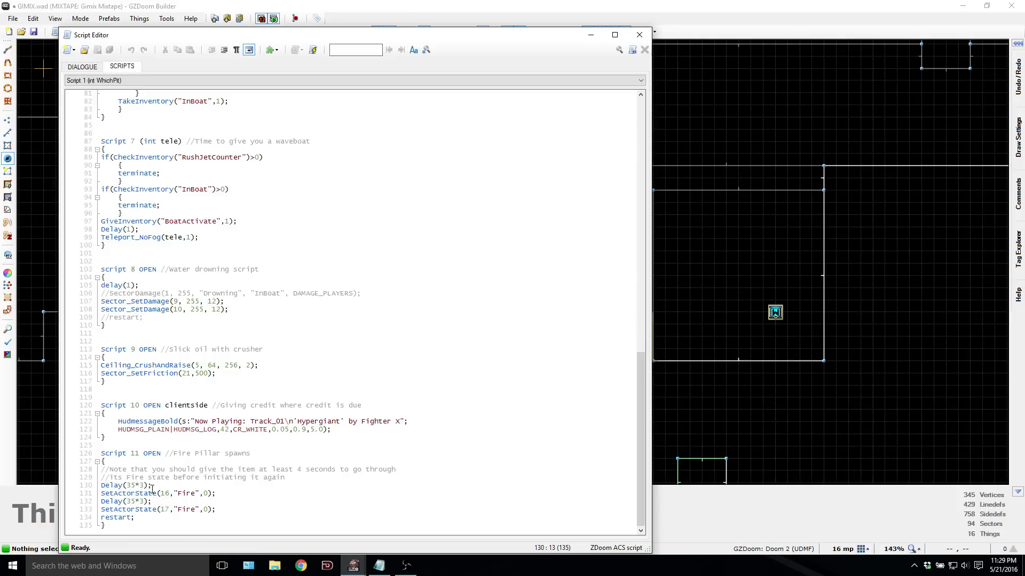
{"action": "left_click_drag", "start_coordinate": [341, 35], "coordinate": [272, 28]}
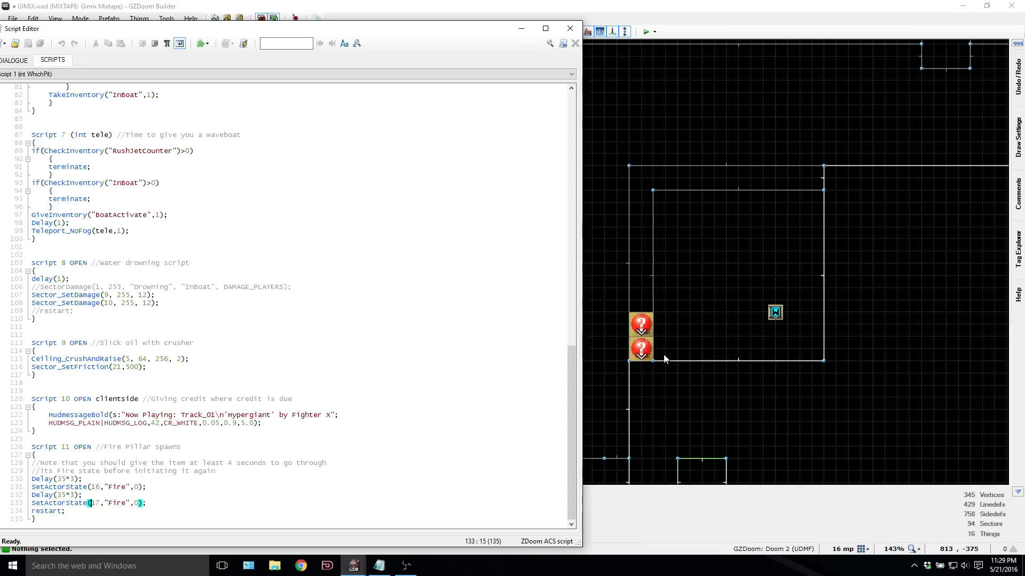
{"action": "left_click_drag", "start_coordinate": [662, 364], "coordinate": [621, 307]}
{"action": "left_click", "coordinate": [521, 30]}
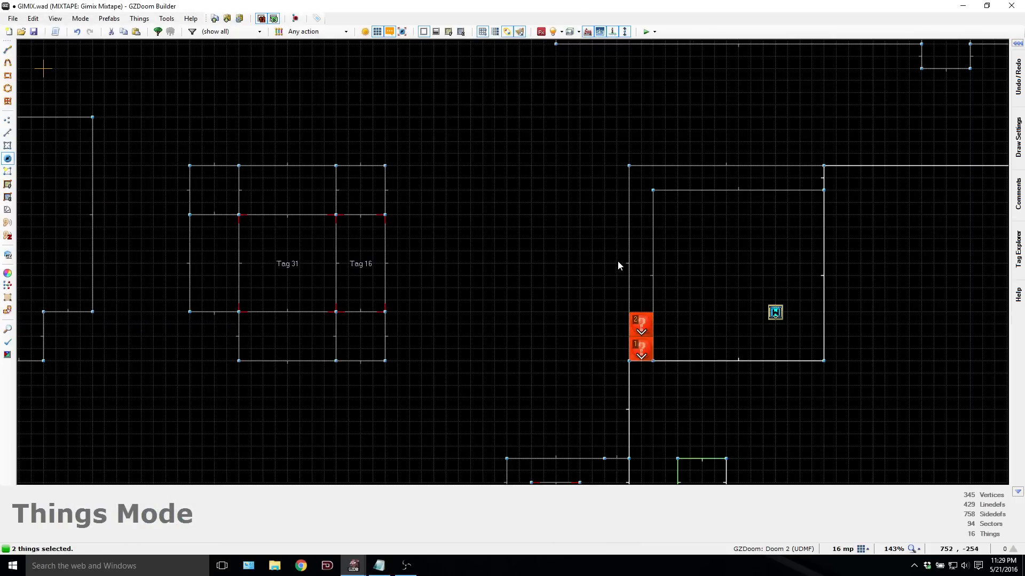
Step: Copy the FirePillarSpawner pair and paste it three times upward to fill the ledge's vertical strip
{"action": "key", "text": "ctrl+c"}
{"action": "key", "text": "ctrl+v"}
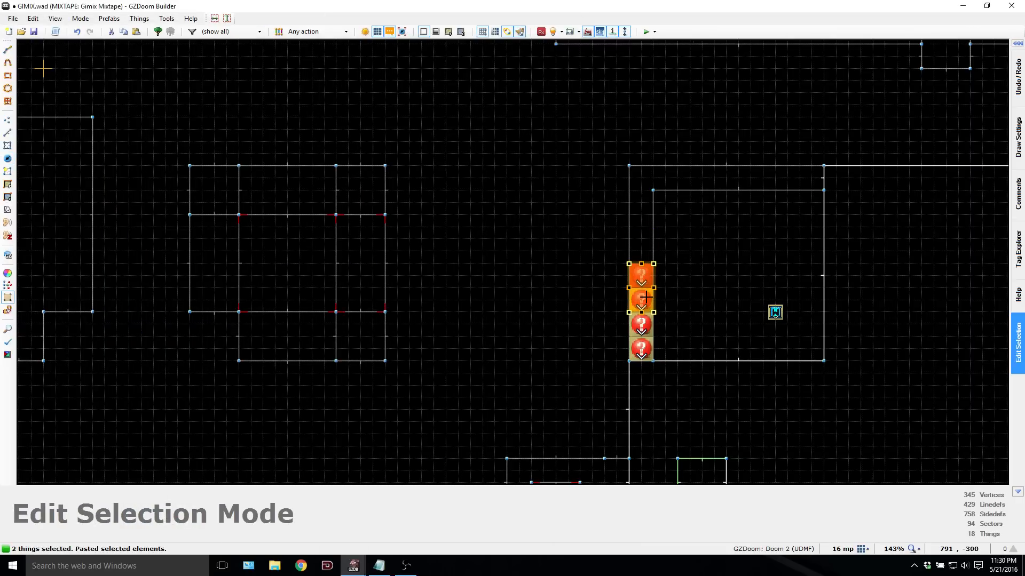
{"action": "left_click", "coordinate": [645, 305]}
{"action": "key", "text": "ctrl+v"}
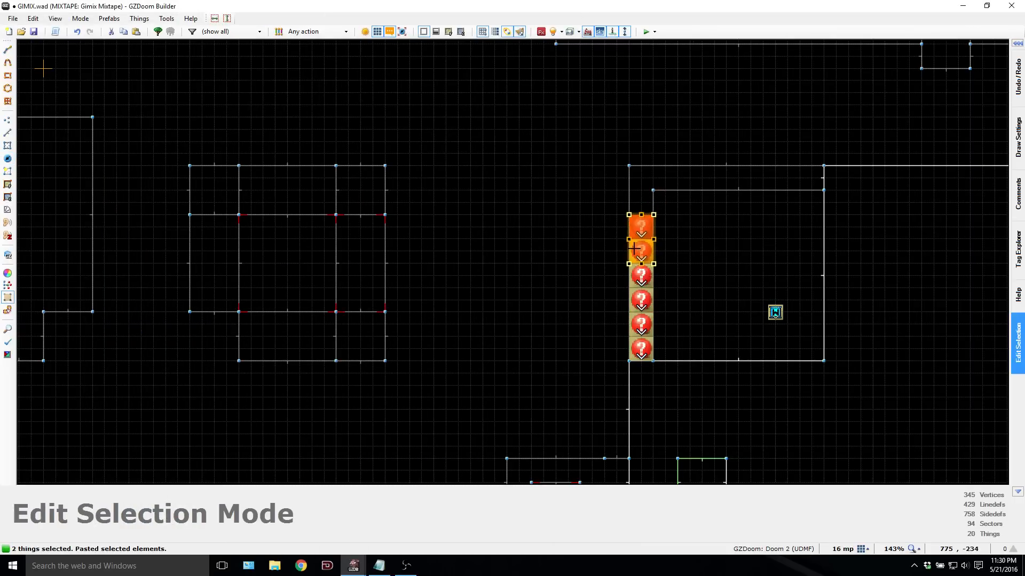
{"action": "left_click", "coordinate": [635, 254]}
{"action": "key", "text": "ctrl+v"}
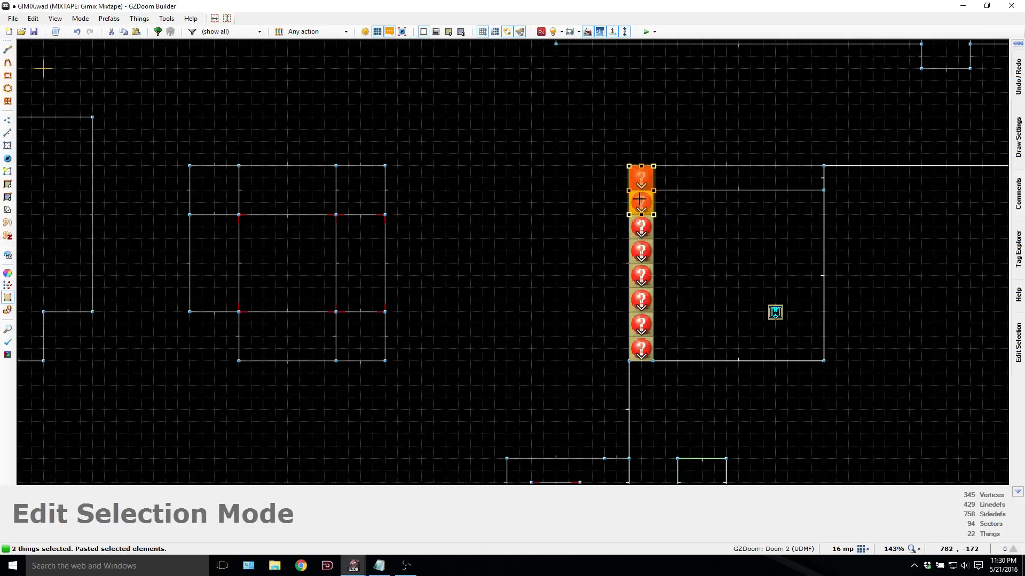
{"action": "left_click", "coordinate": [642, 211]}
Step: Duplicate the FirePillarSpawner just below the upper-left corner and place the copy immediately right of the corner spawner
{"action": "left_click", "coordinate": [641, 202]}
{"action": "key", "text": "ctrl+v"}
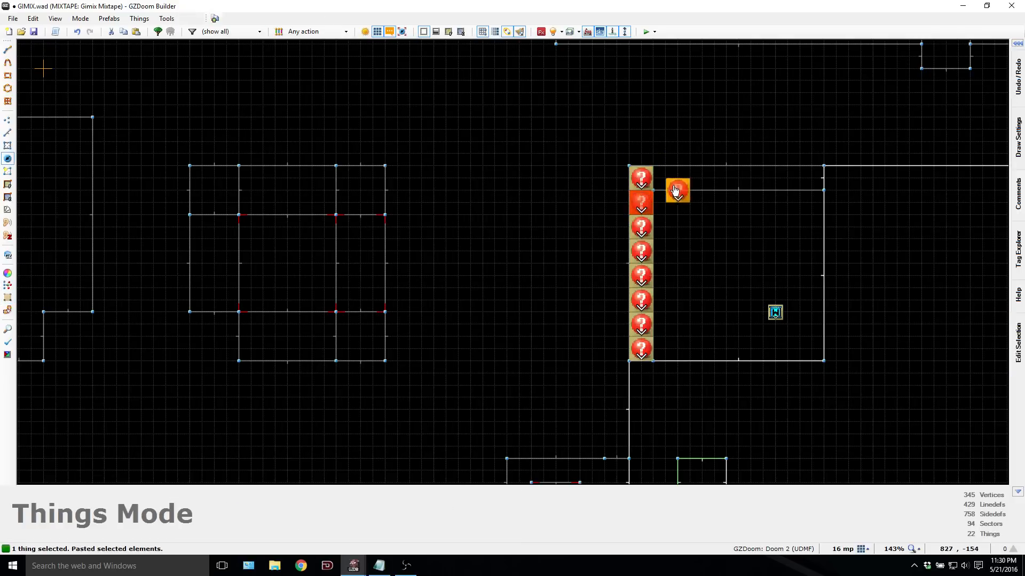
{"action": "left_click", "coordinate": [666, 179]}
{"action": "left_click", "coordinate": [703, 226]}
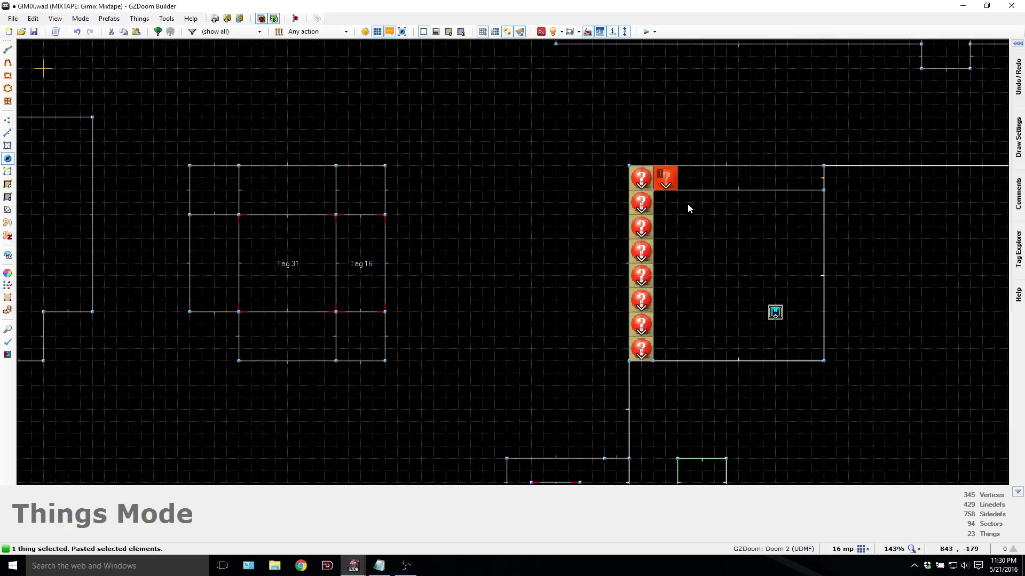
Step: Copy the first two FirePillarSpawners of the upper row and paste the pair three times to fill the ledge's horizontal strip
{"action": "left_click_drag", "start_coordinate": [698, 167], "coordinate": [598, 190]}
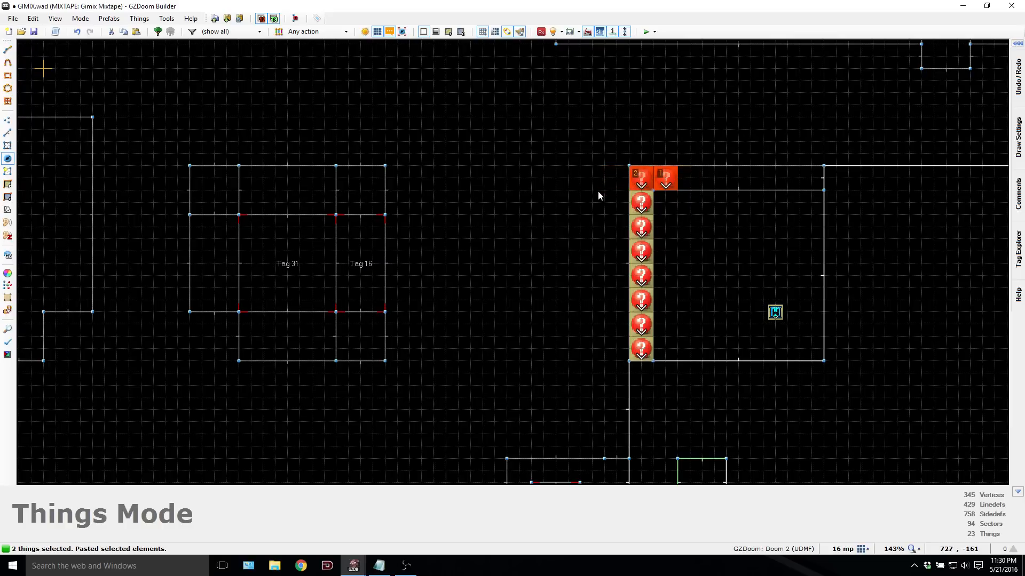
{"action": "key", "text": "ctrl+c"}
{"action": "key", "text": "ctrl+v"}
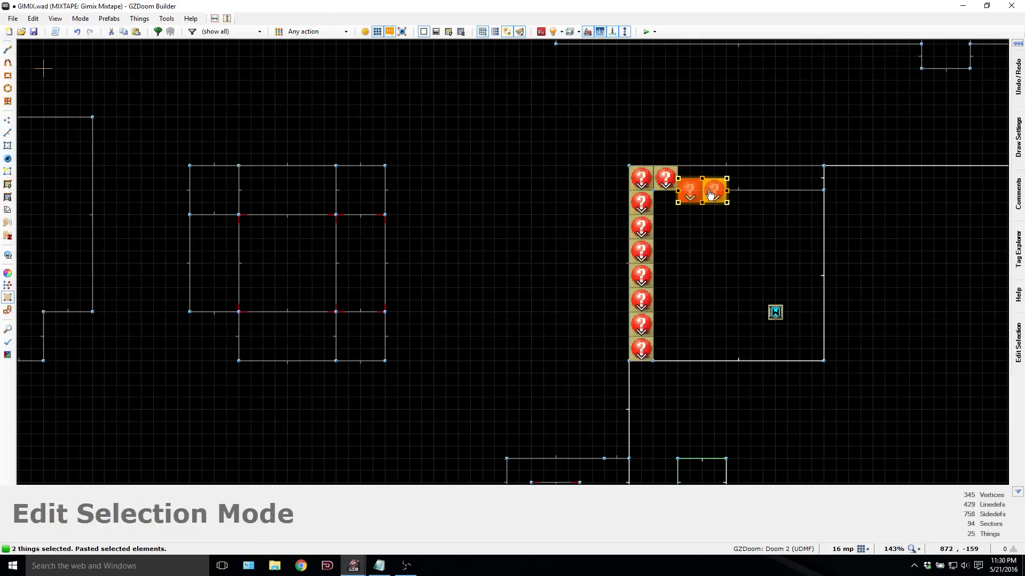
{"action": "left_click", "coordinate": [707, 179]}
{"action": "left_click", "coordinate": [727, 219]}
{"action": "key", "text": "ctrl+v"}
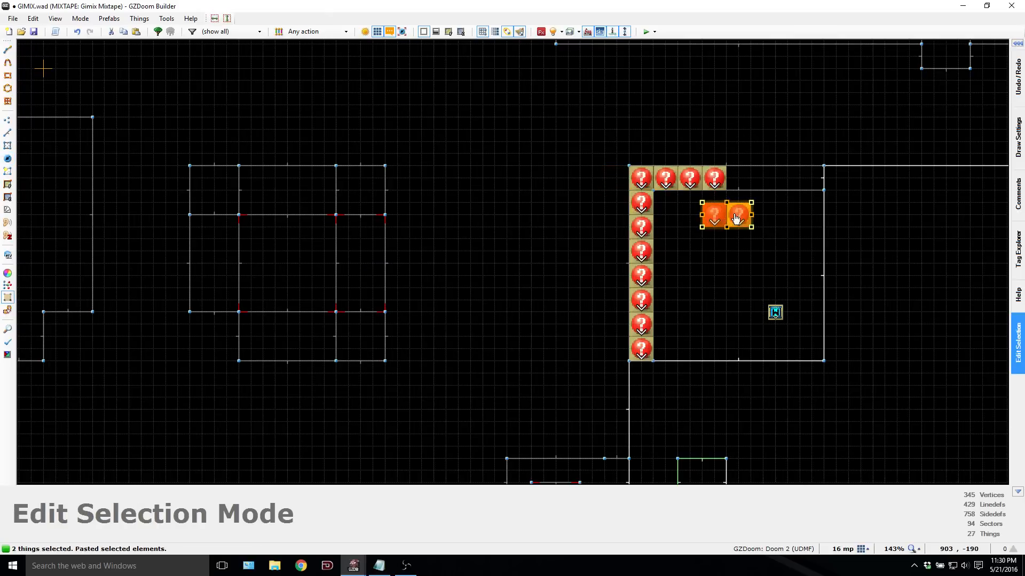
{"action": "left_click", "coordinate": [762, 177]}
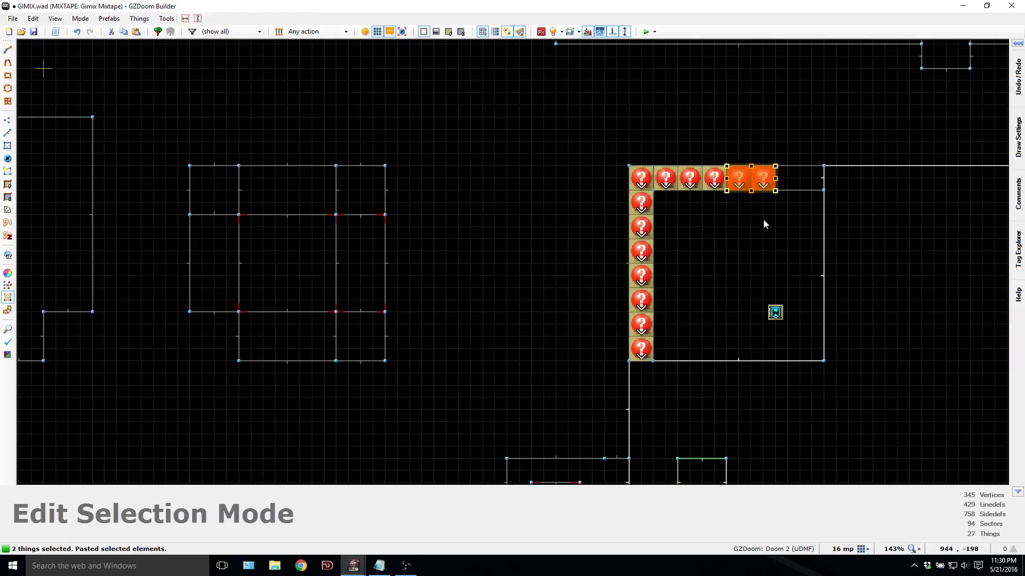
{"action": "key", "text": "ctrl+v"}
{"action": "left_click", "coordinate": [811, 178]}
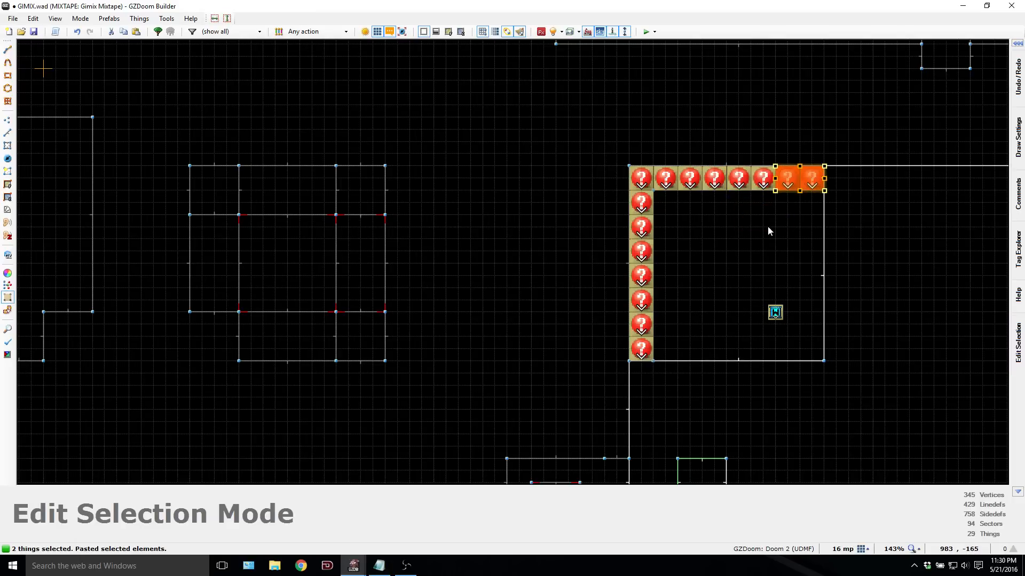
{"action": "key", "text": "Return"}
Step: Move the player start to just left of the ledge lined with FirePillarSpawners and launch a playtest of the map
{"action": "scroll", "coordinate": [80, 243], "scroll_direction": "down", "scroll_amount": 4}
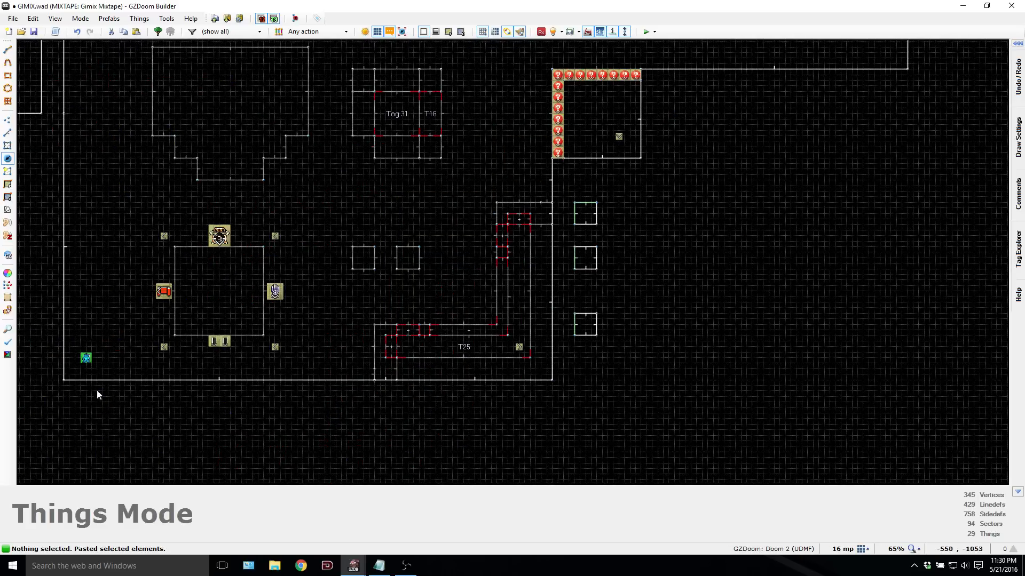
{"action": "left_click_drag", "start_coordinate": [88, 360], "coordinate": [529, 141]}
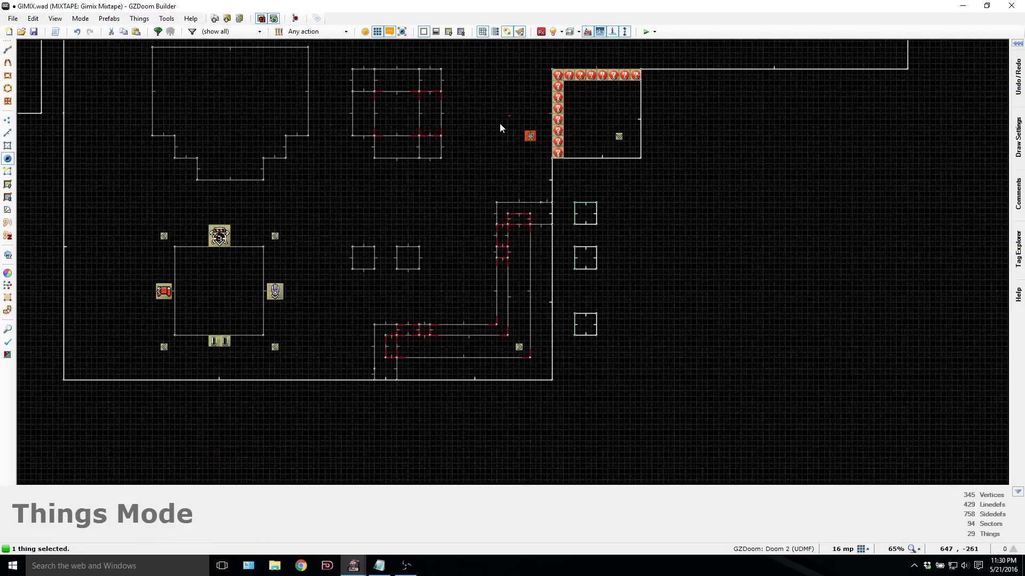
{"action": "key", "text": "F9"}
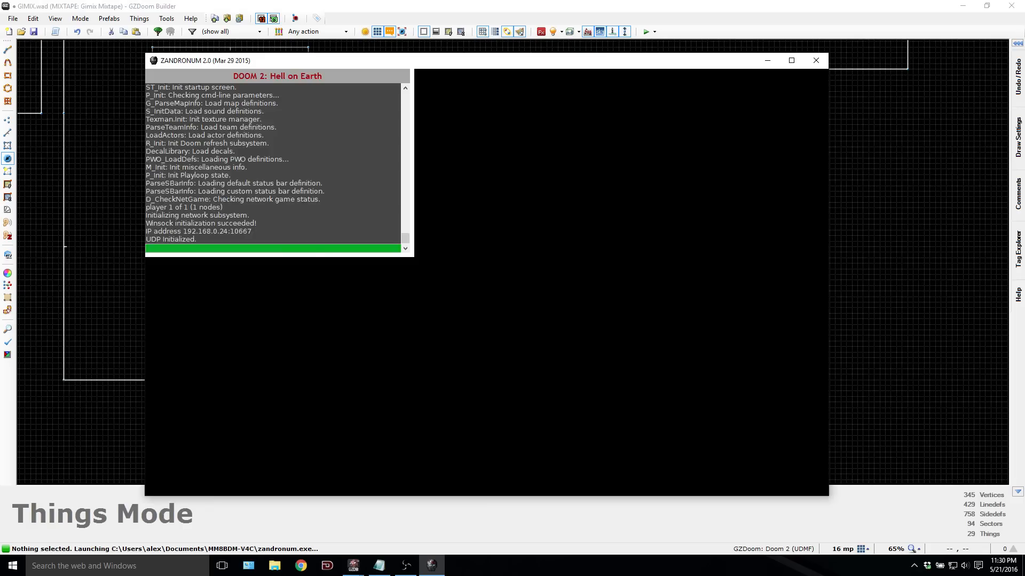
Step: Walk up to the ledge in the playtest and watch the FirePillarSpawners' flames rise and fall
{"action": "key", "text": "Left"}
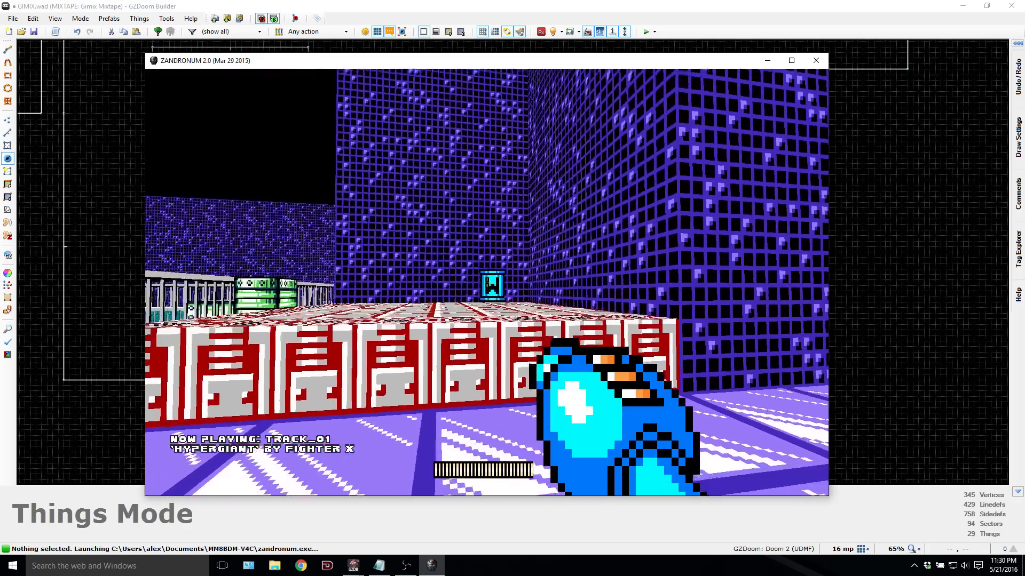
{"action": "key", "text": "Up"}
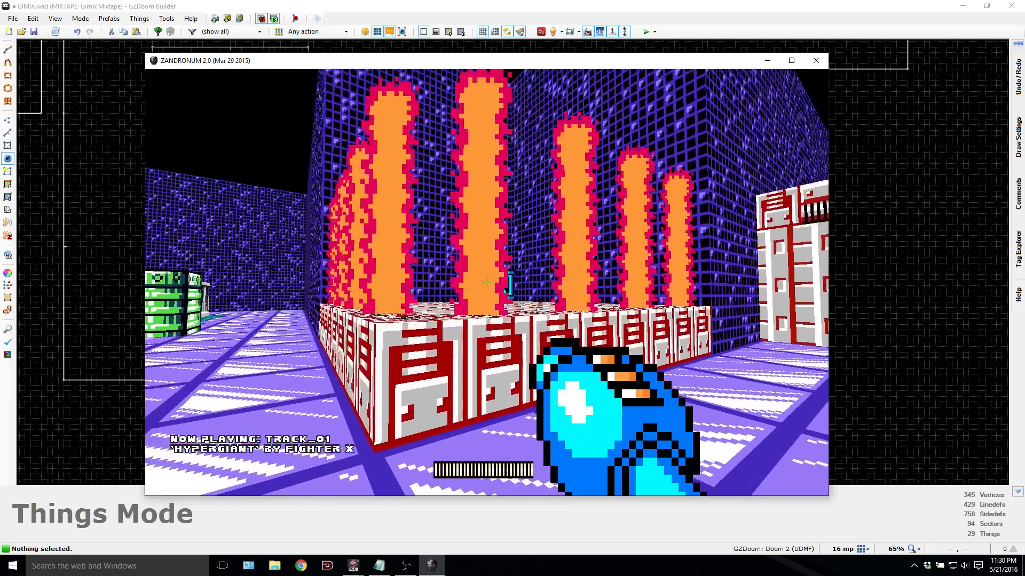
{"action": "key", "text": "Down"}
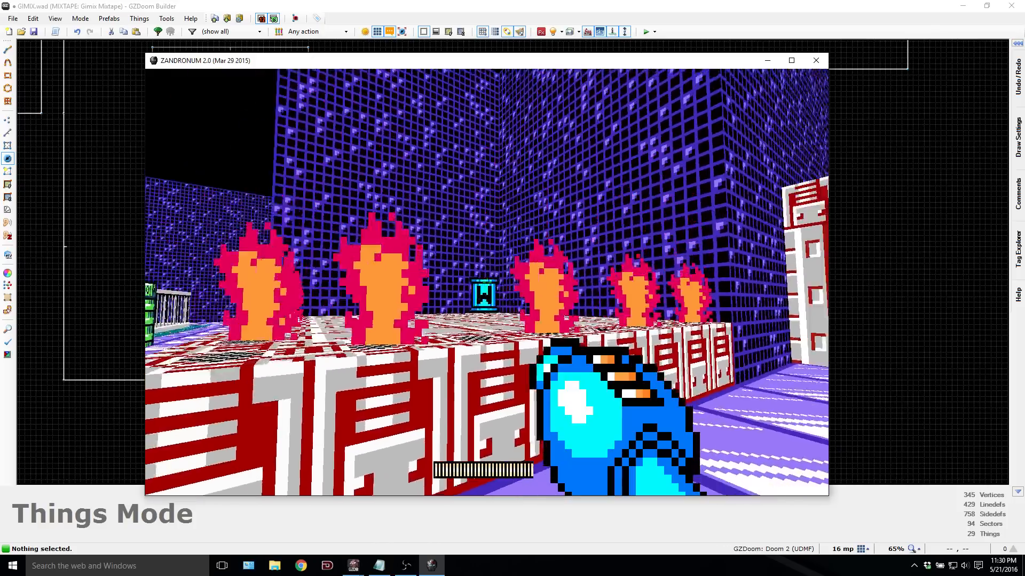
{"action": "key", "text": "Up"}
{"action": "key", "text": "Down"}
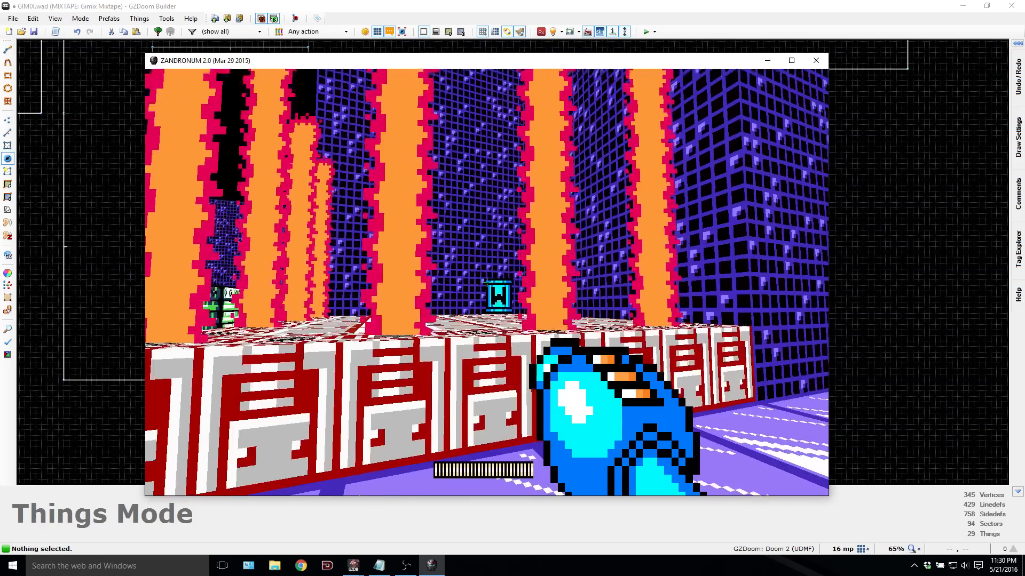
Step: Run the console command "give all" and switch to a light-blue ice weapon
{"action": "key", "text": "grave"}
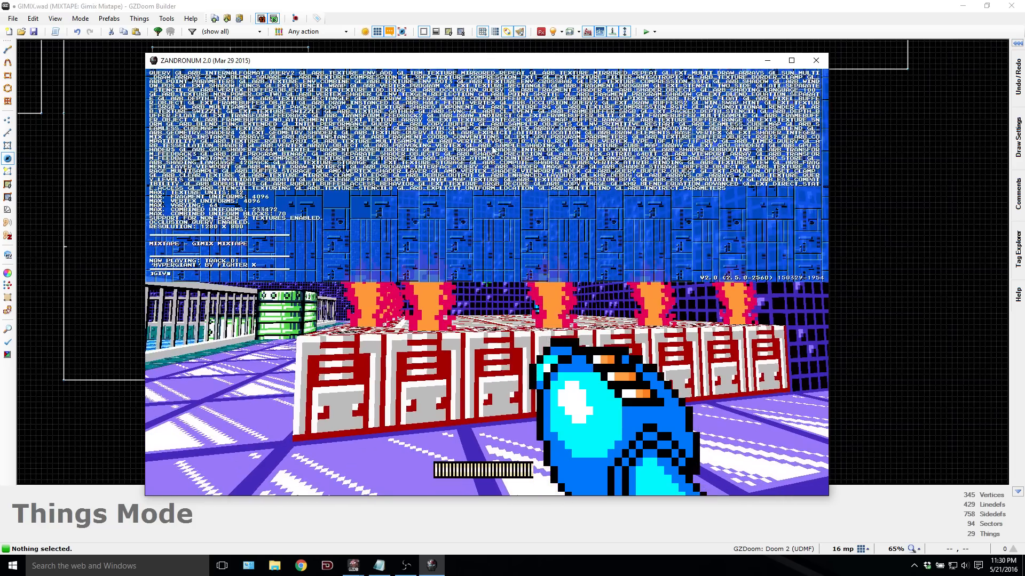
{"action": "type", "text": "give all"}
{"action": "key", "text": "Return"}
{"action": "key", "text": "grave"}
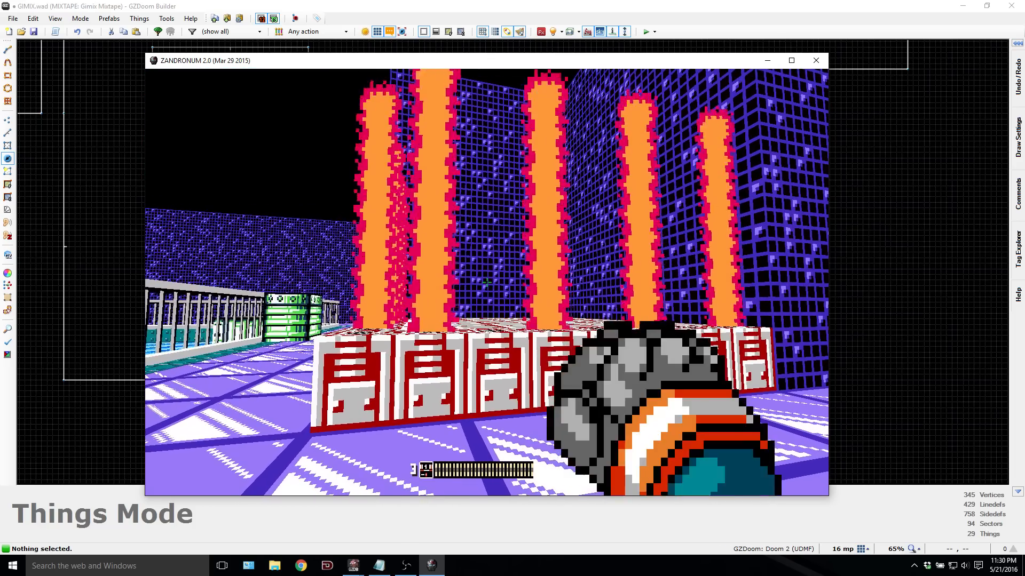
{"action": "scroll", "coordinate": [486, 283], "scroll_direction": "down", "scroll_amount": 2}
Step: Back away and circle the ledge to examine both rows of fire pillars from several angles
{"action": "key", "text": "Down"}
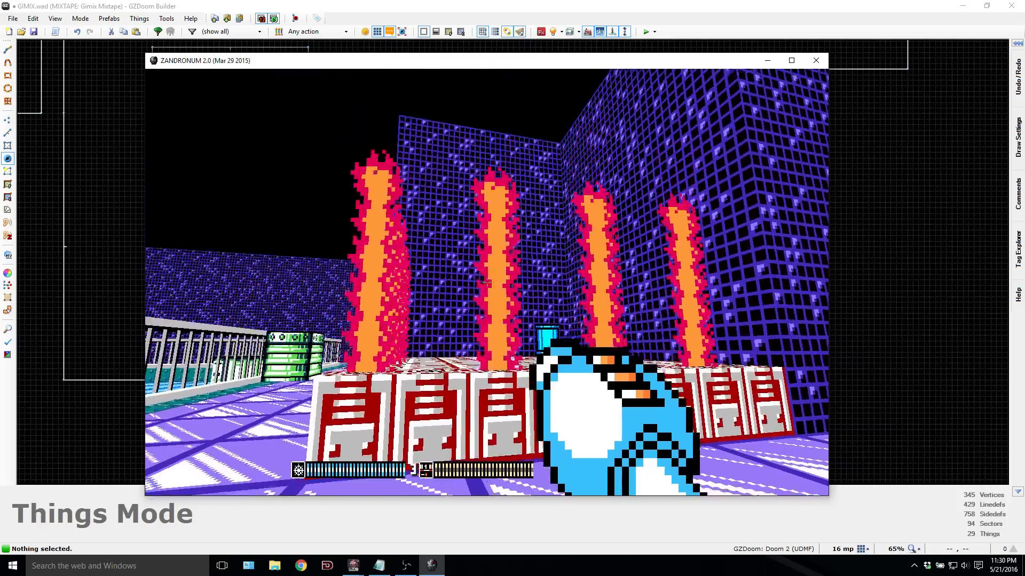
{"action": "key", "text": "space"}
{"action": "key", "text": "Down"}
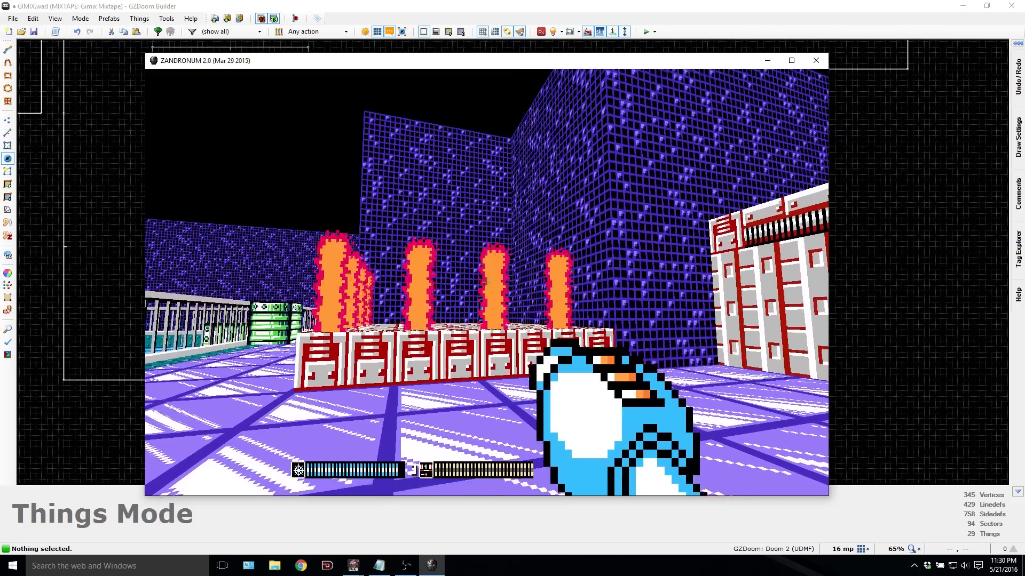
{"action": "key", "text": "Left"}
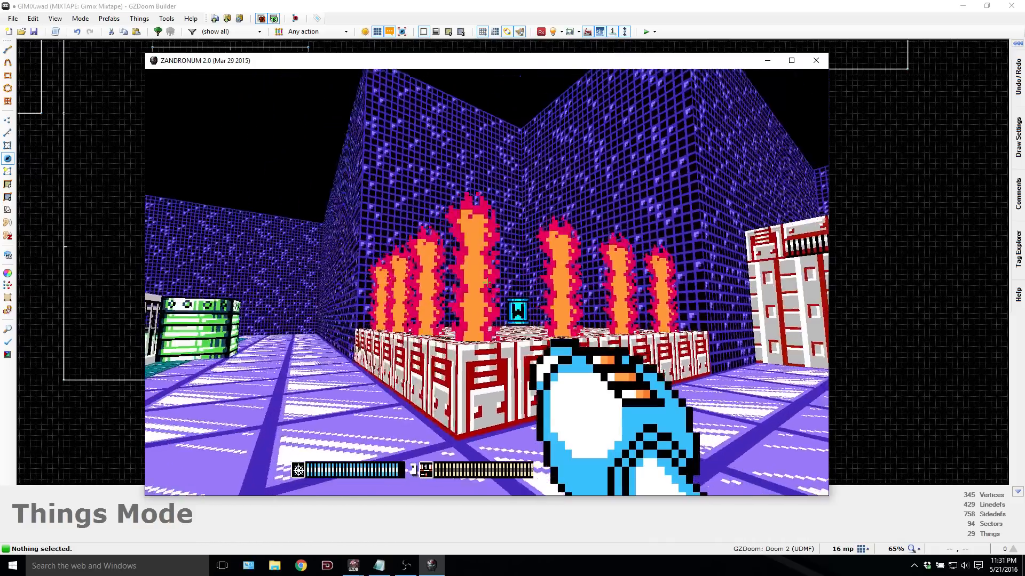
{"action": "key", "text": "d"}
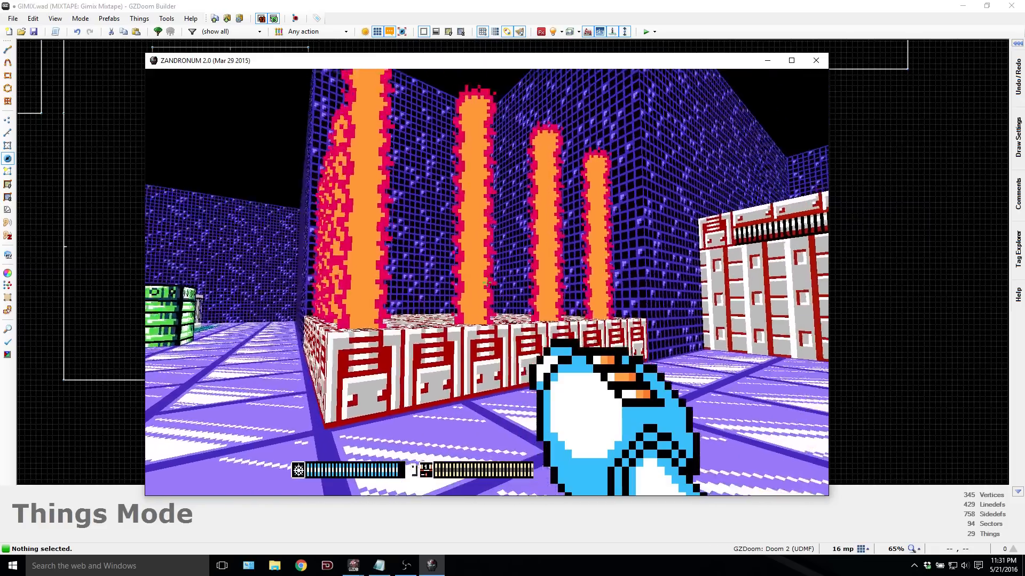
Step: Fire the light-blue weapon repeatedly at the fire pillars while advancing on the ledge to test freezing them
{"action": "left_click", "coordinate": [487, 282]}
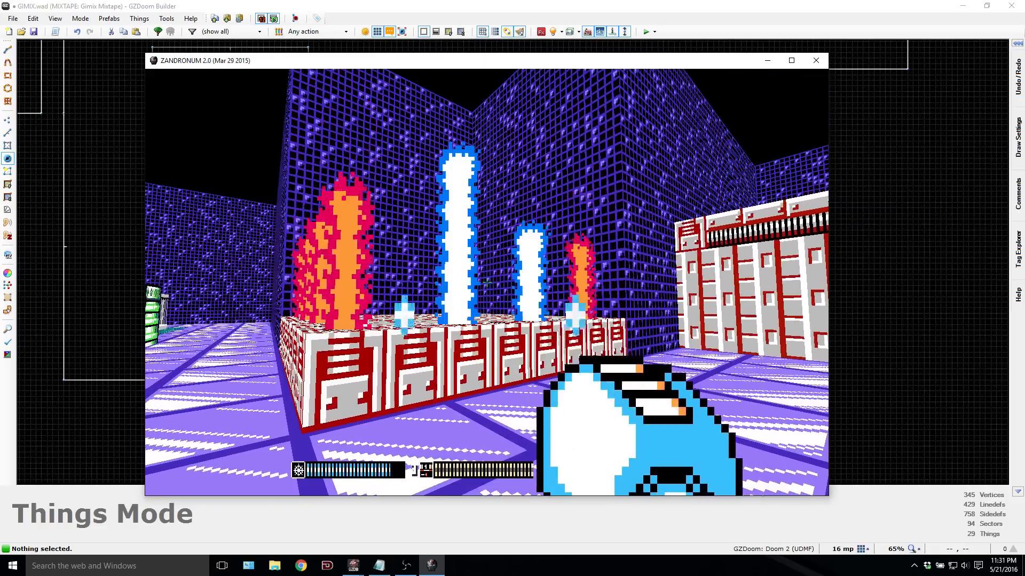
{"action": "key", "text": "w"}
{"action": "left_click", "coordinate": [487, 282]}
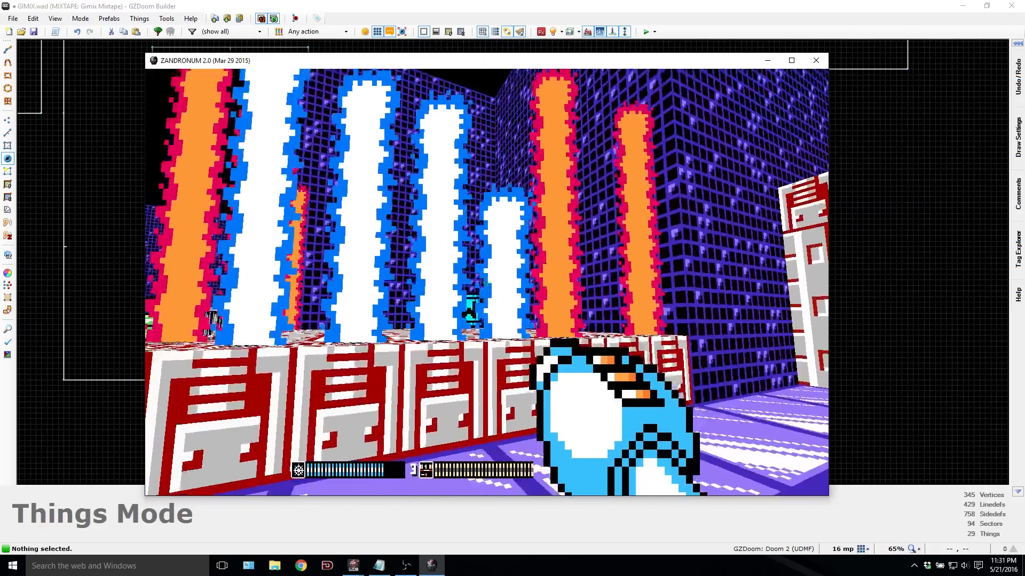
{"action": "left_click", "coordinate": [487, 282]}
{"action": "key", "text": "w"}
Step: Jump onto the ledge between the frozen pillars and collect the W-Tank in the corner
{"action": "key", "text": "space"}
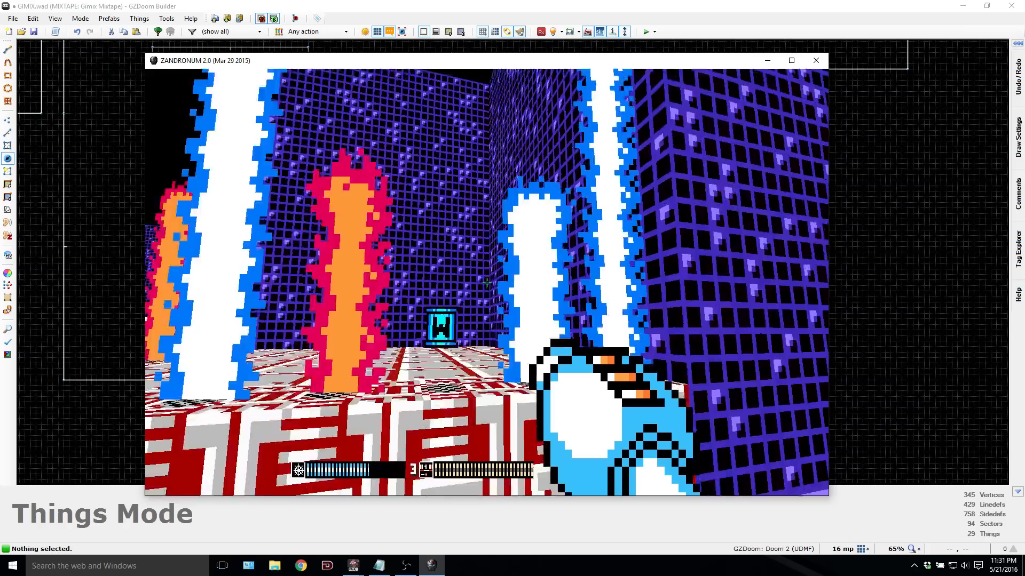
{"action": "key", "text": "w"}
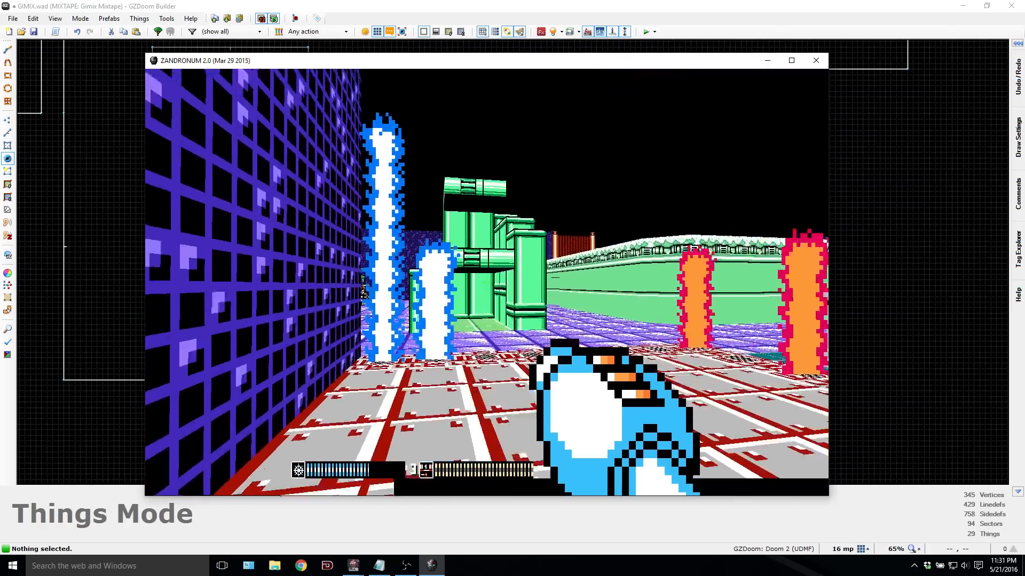
{"action": "key", "text": "s"}
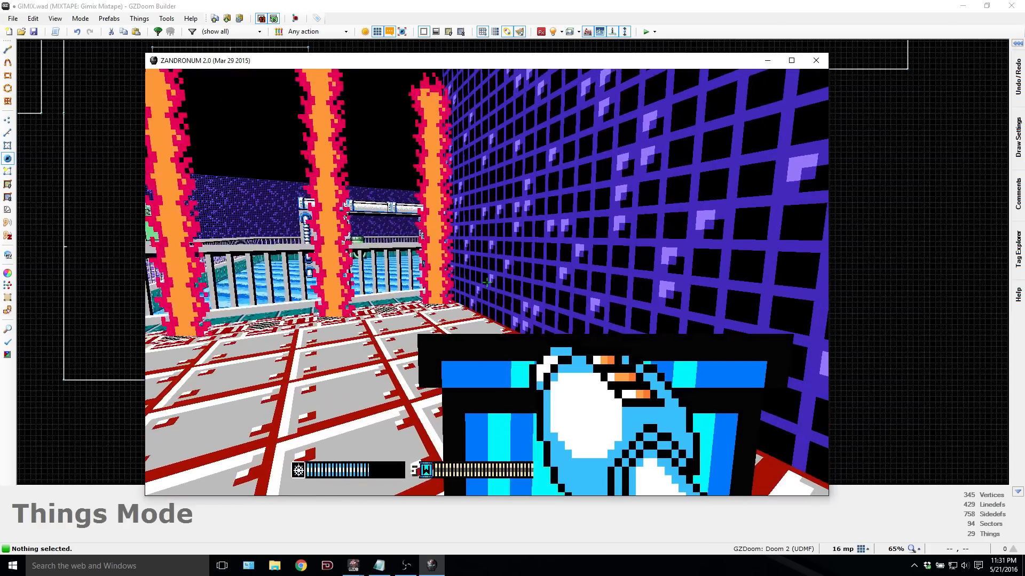
{"action": "key", "text": "w"}
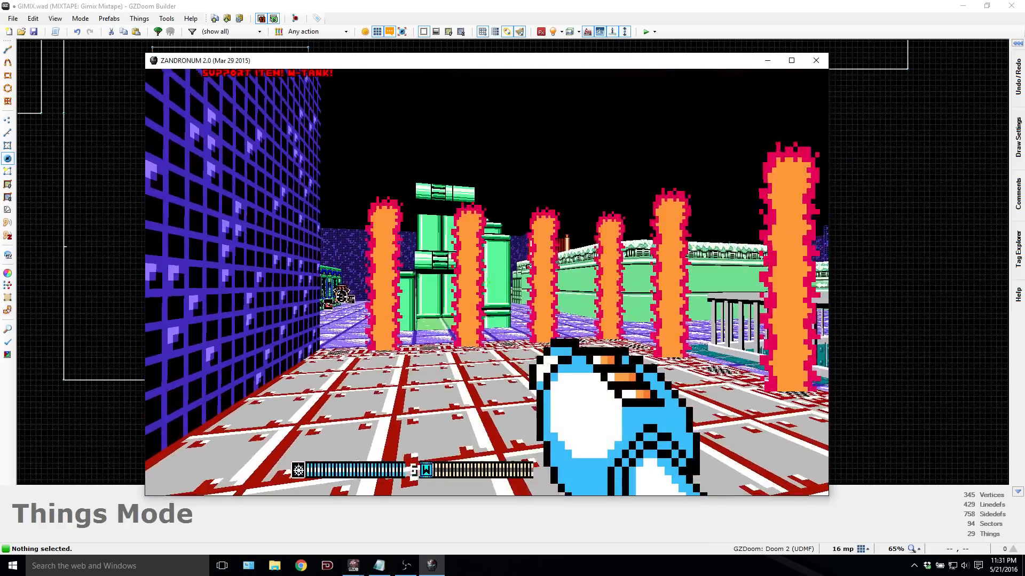
Step: Switch to the blue-and-yellow ice weapon, shoot the pillars from inside the ledge, and exit through the frozen ones
{"action": "key", "text": "a"}
{"action": "scroll", "coordinate": [487, 282], "scroll_direction": "down", "scroll_amount": 2}
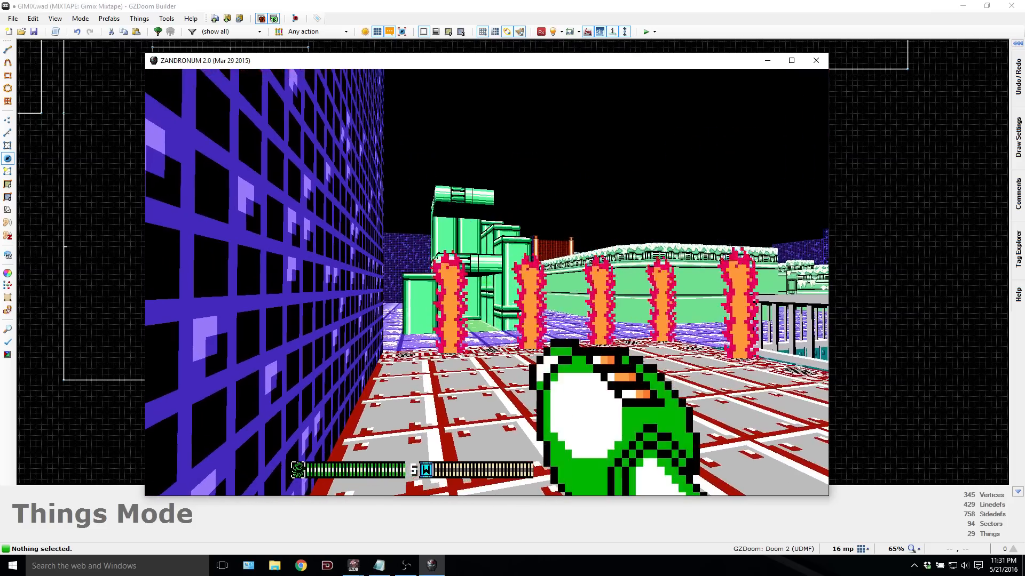
{"action": "scroll", "coordinate": [487, 282], "scroll_direction": "down", "scroll_amount": 1}
{"action": "left_click", "coordinate": [487, 282]}
{"action": "left_click", "coordinate": [487, 282]}
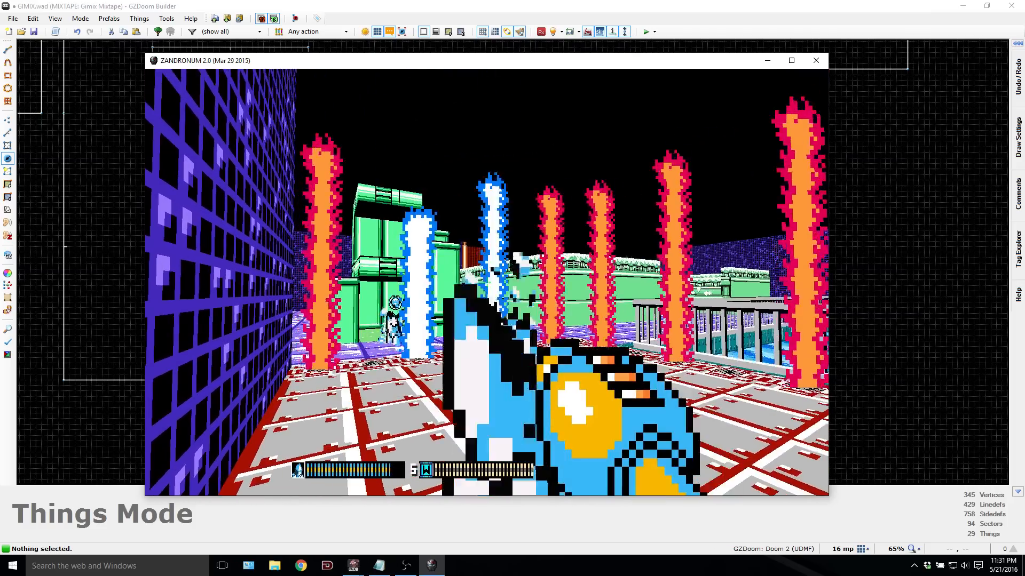
{"action": "key", "text": "w"}
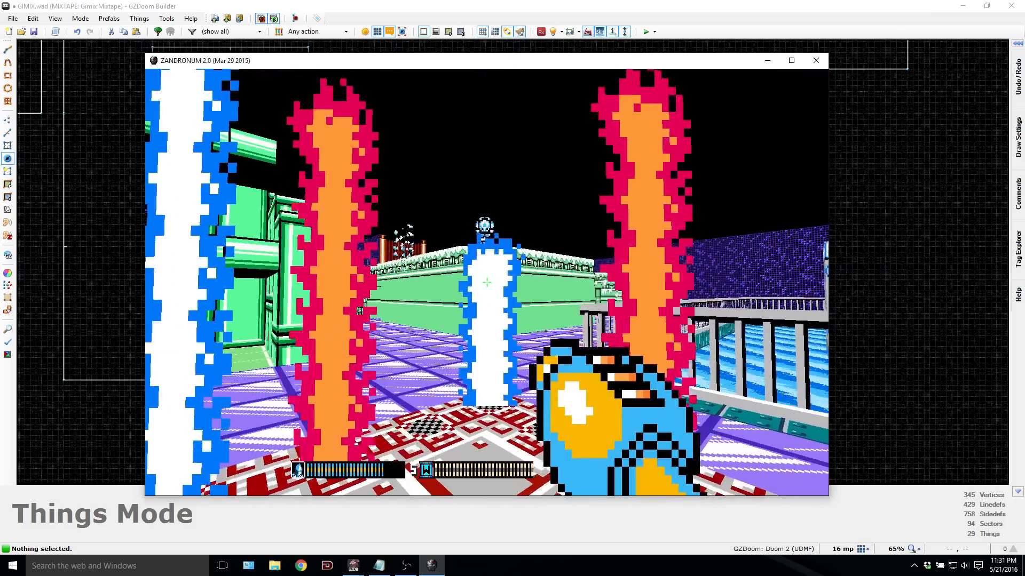
{"action": "key", "text": "s"}
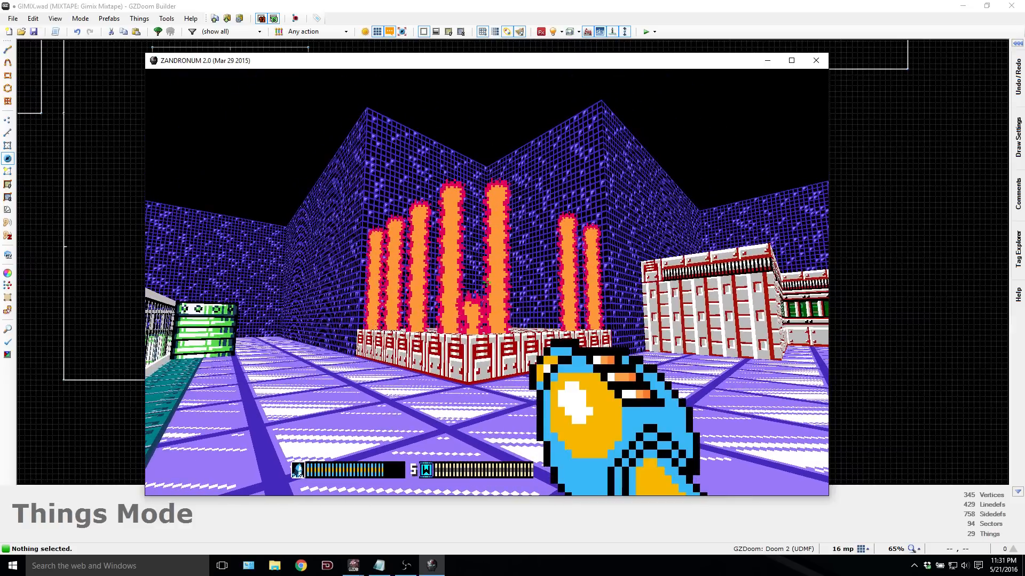
Step: Close the playtest and check the gimmick topic list in the Notepad notes, then minimise them
{"action": "key", "text": "alt+F4"}
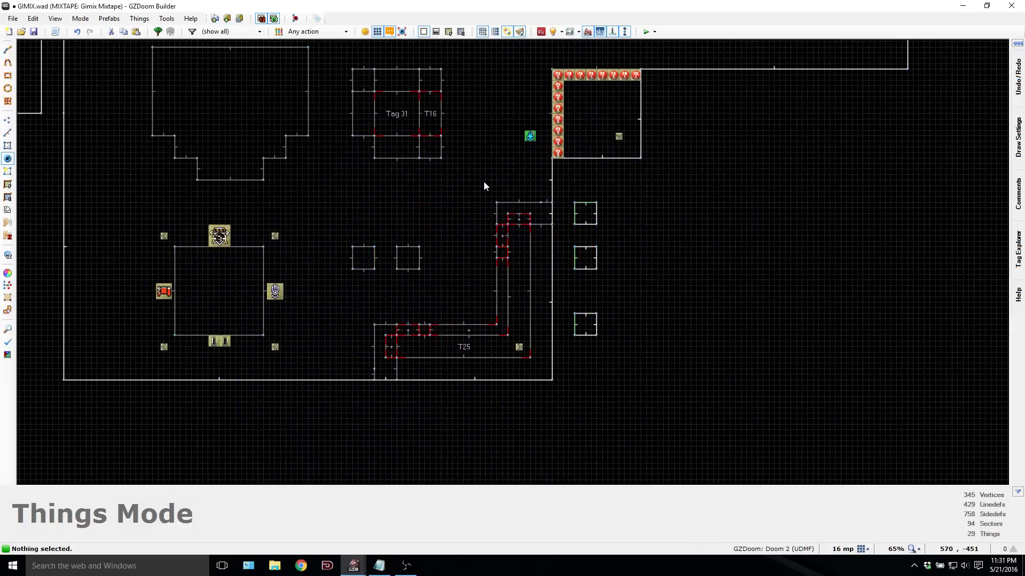
{"action": "left_click", "coordinate": [379, 566]}
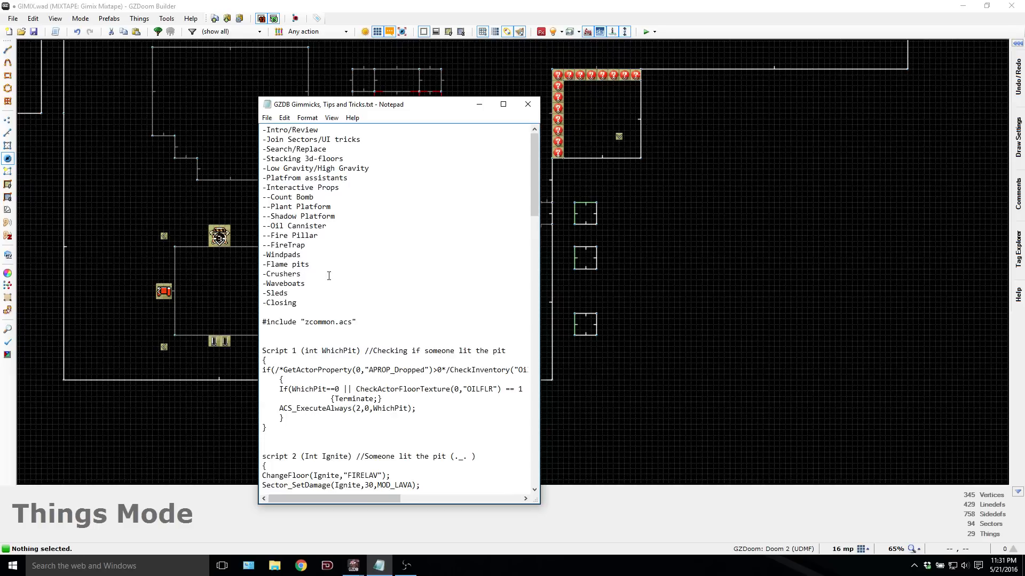
{"action": "left_click", "coordinate": [479, 105]}
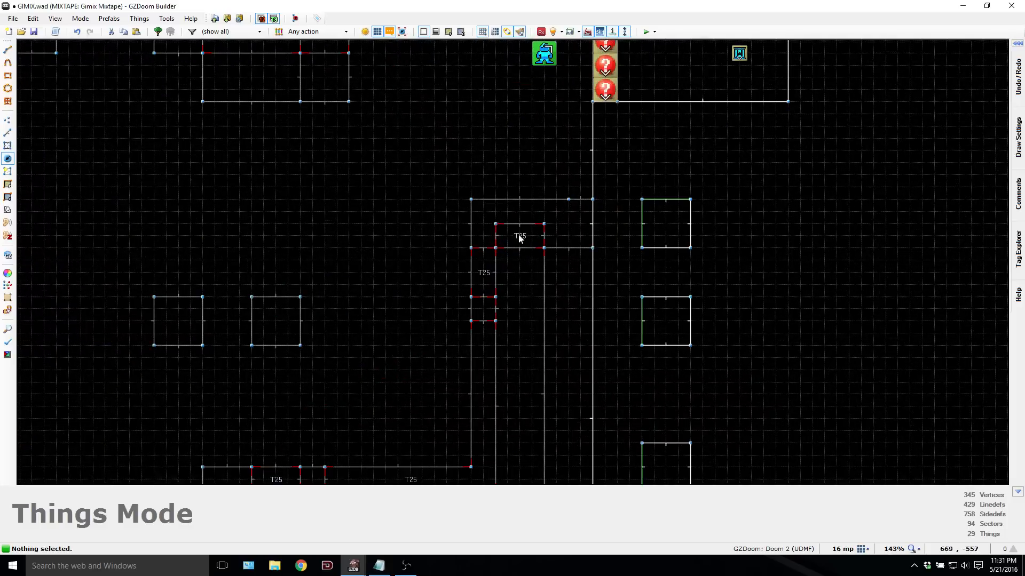
Step: Insert a FireTrap thing at 672, -560 in the upper Tag 25 alcove, filtering the thing types by "fire"
{"action": "scroll", "coordinate": [520, 207], "scroll_direction": "up", "scroll_amount": 4}
{"action": "key", "text": "Insert"}
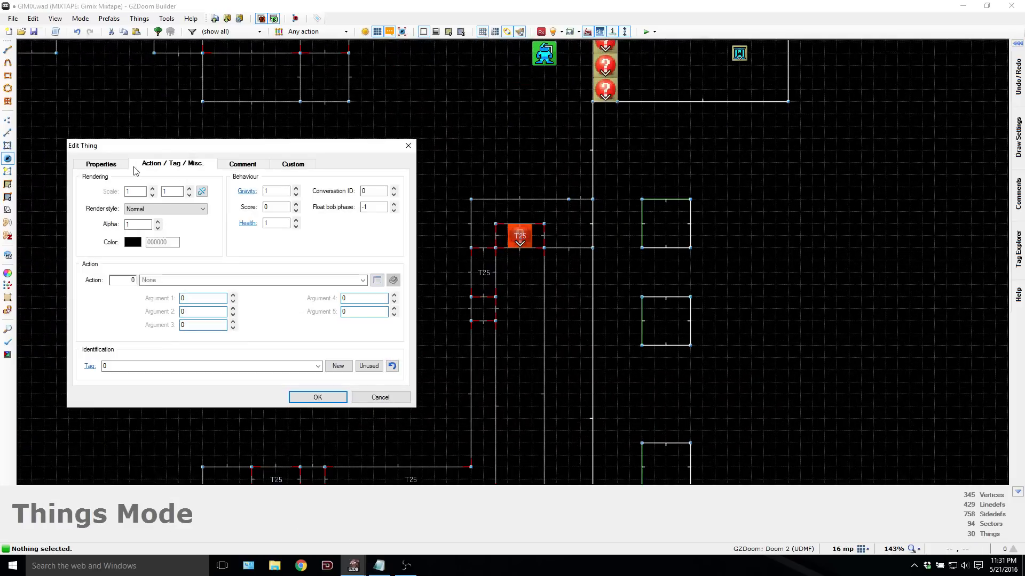
{"action": "left_click", "coordinate": [127, 186]}
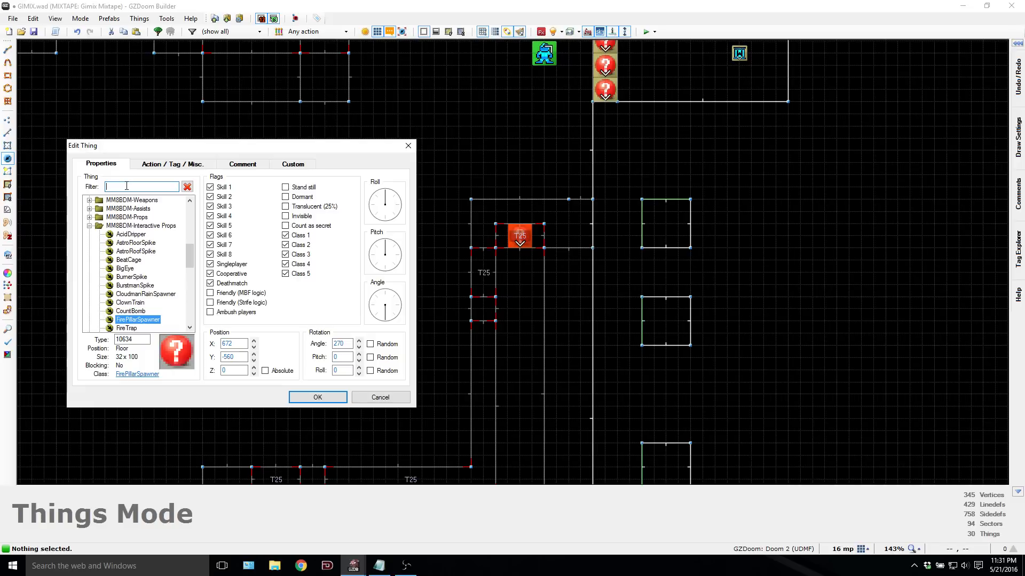
{"action": "type", "text": "fire"}
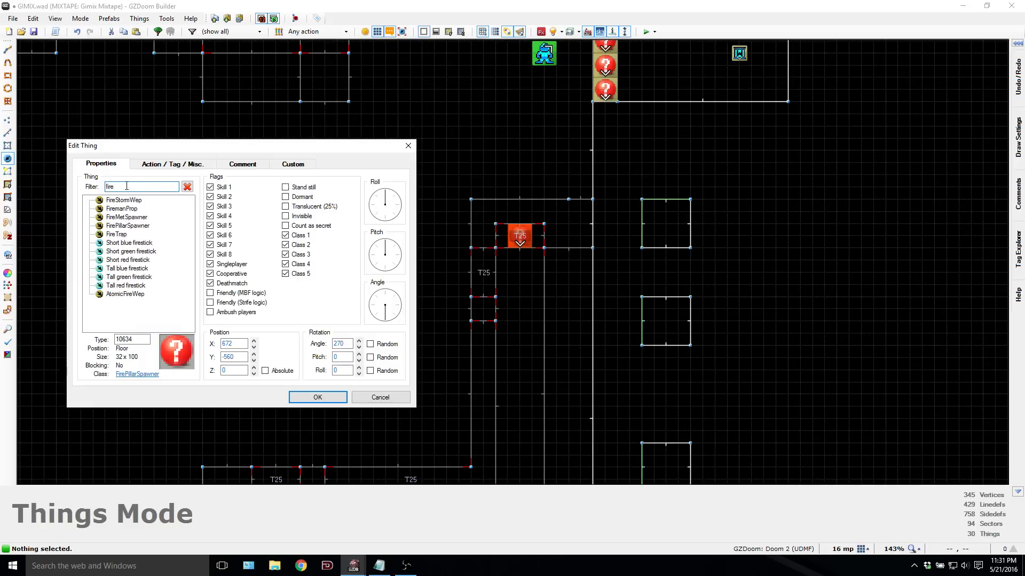
{"action": "left_click", "coordinate": [115, 234]}
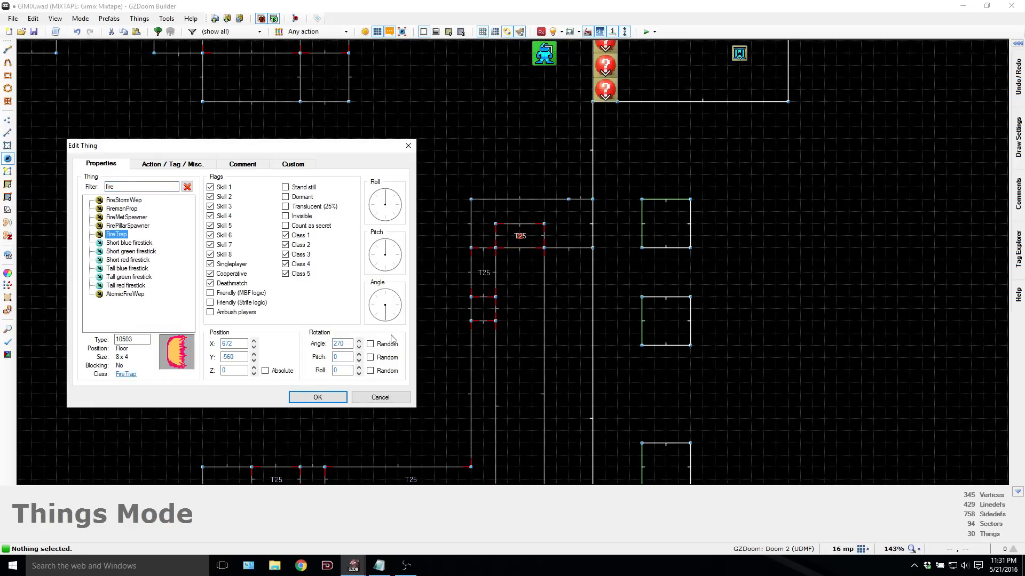
{"action": "left_click", "coordinate": [317, 397]}
Step: Insert a second FireTrap at 304, -928 in the lower-left Tag 25 alcove
{"action": "key", "text": "Down"}
{"action": "key", "text": "Down"}
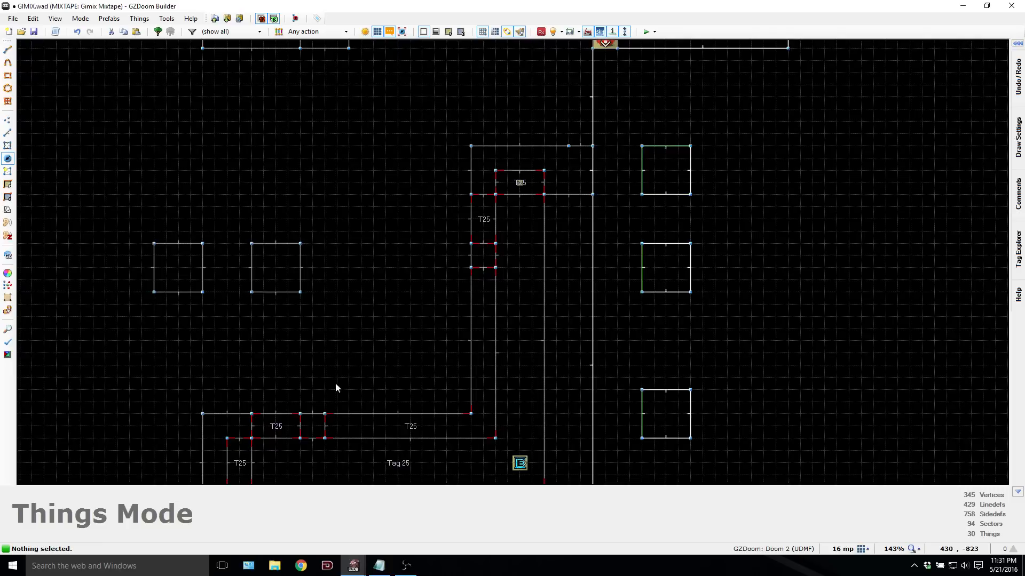
{"action": "key", "text": "Insert"}
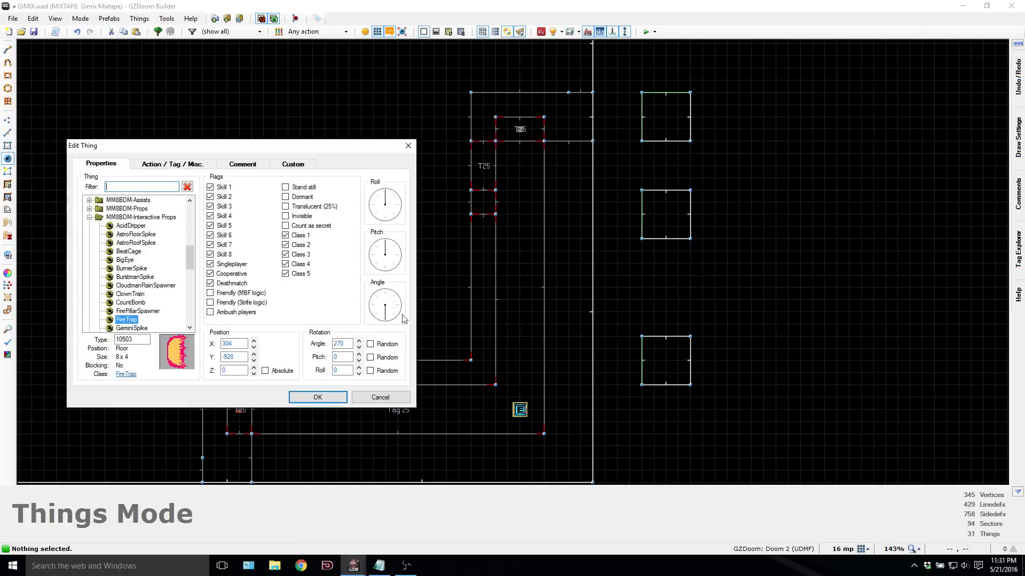
{"action": "left_click", "coordinate": [322, 401]}
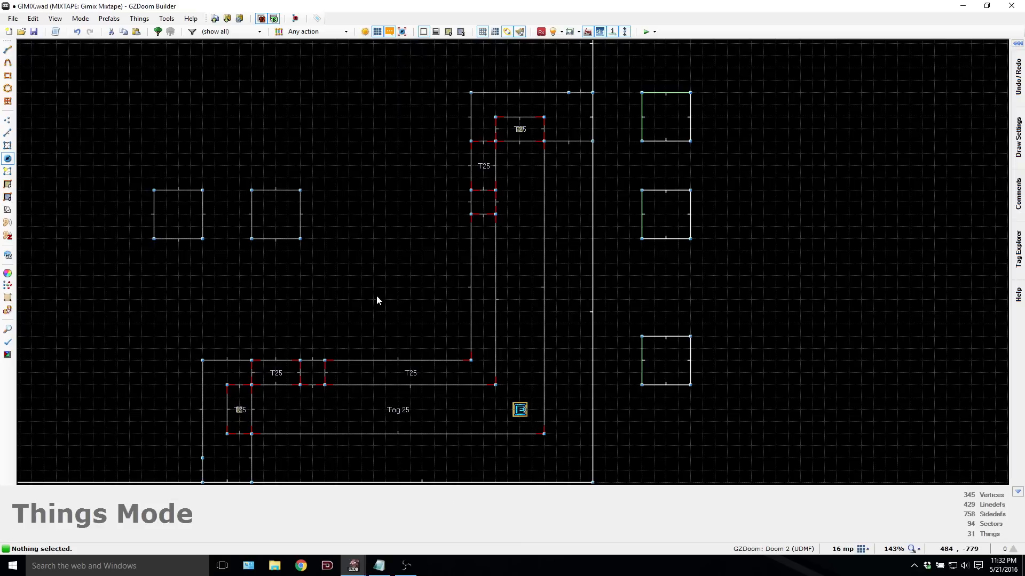
Step: Move the player start down near the Tag 25 corridor and launch a playtest of the map
{"action": "scroll", "coordinate": [376, 300], "scroll_direction": "down", "scroll_amount": 6}
{"action": "left_click_drag", "start_coordinate": [436, 175], "coordinate": [376, 277]}
{"action": "key", "text": "F9"}
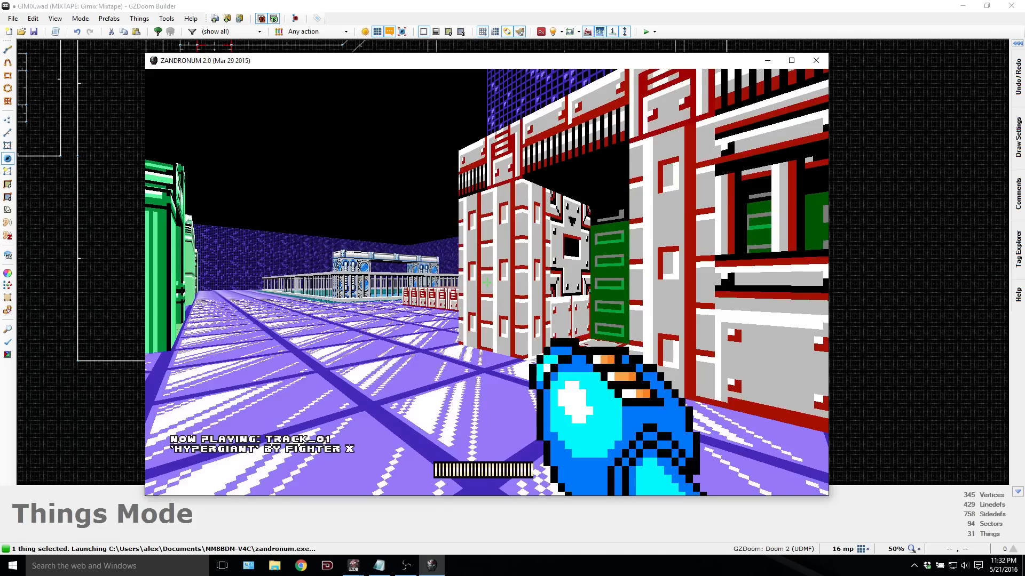
Step: Walk into the green-walled alcove of the red-and-white corridor in the playtest to test the FireTrap
{"action": "key", "text": "a"}
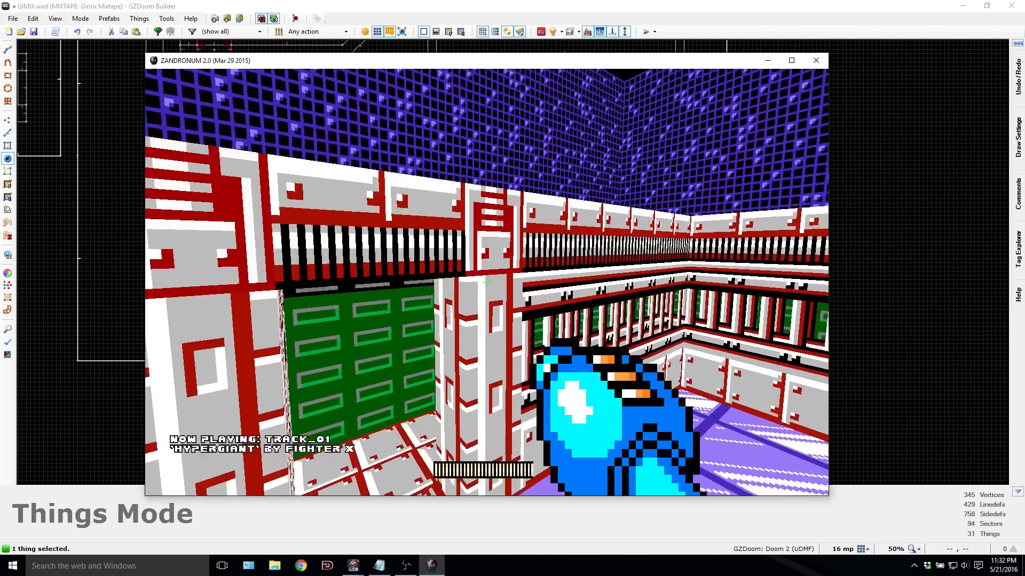
{"action": "key", "text": "w"}
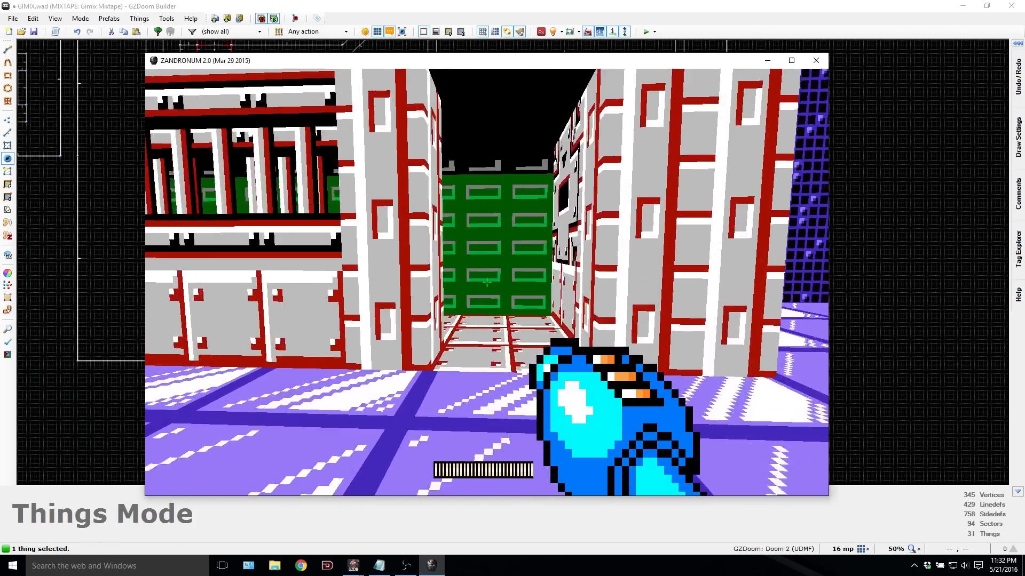
{"action": "key", "text": "w"}
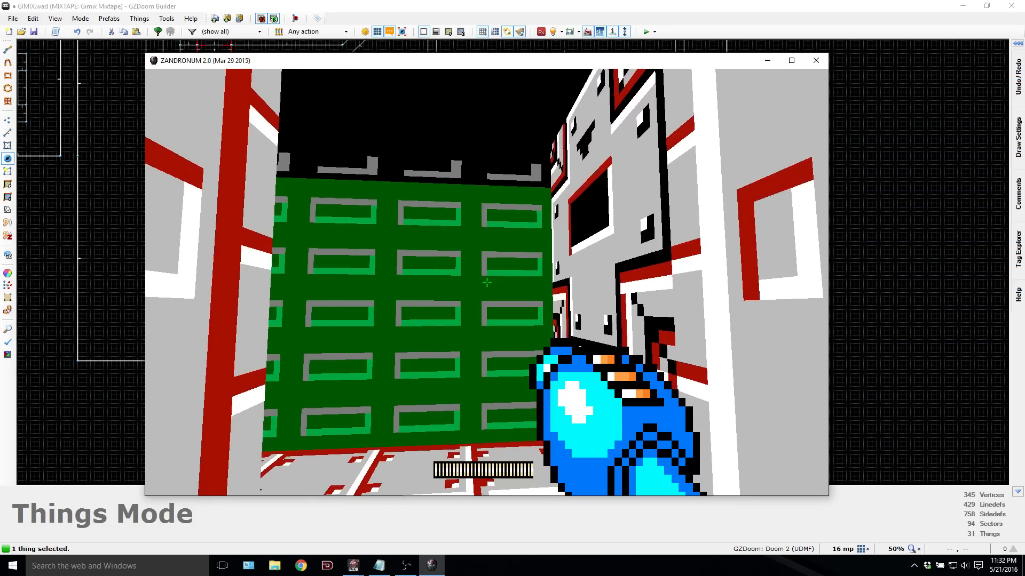
{"action": "key", "text": "w"}
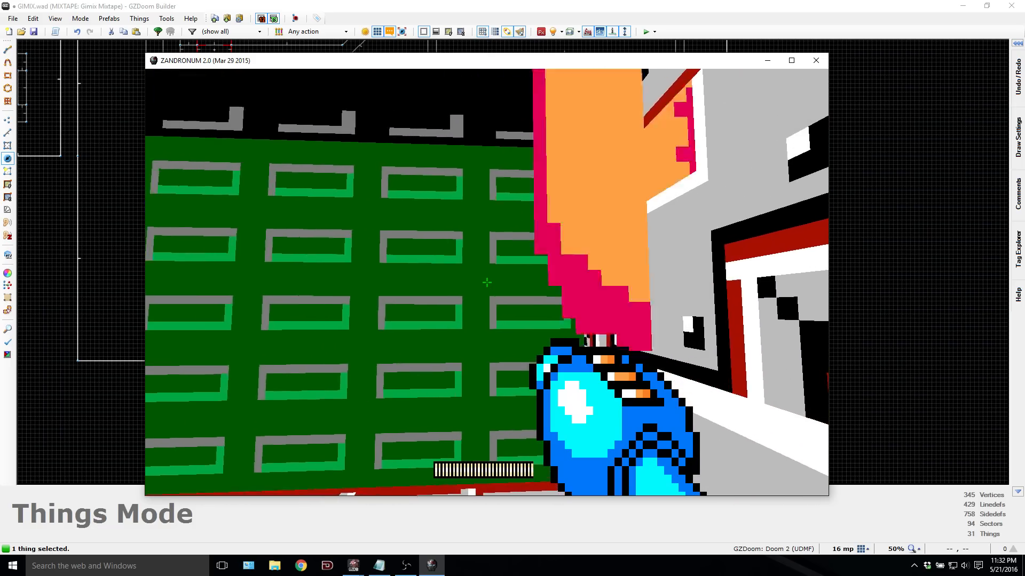
{"action": "key", "text": "Left"}
{"action": "key", "text": "w"}
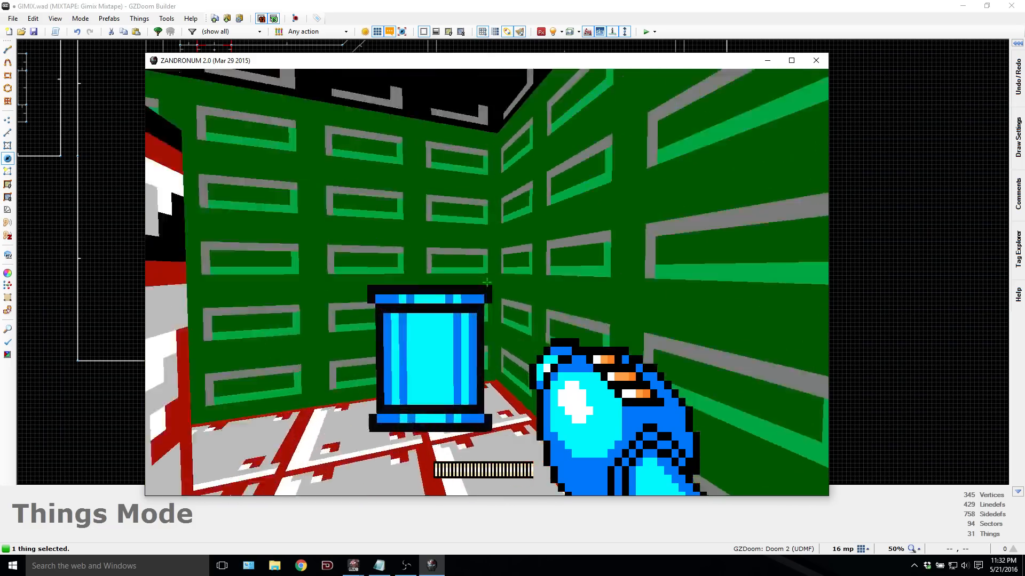
{"action": "key", "text": "w"}
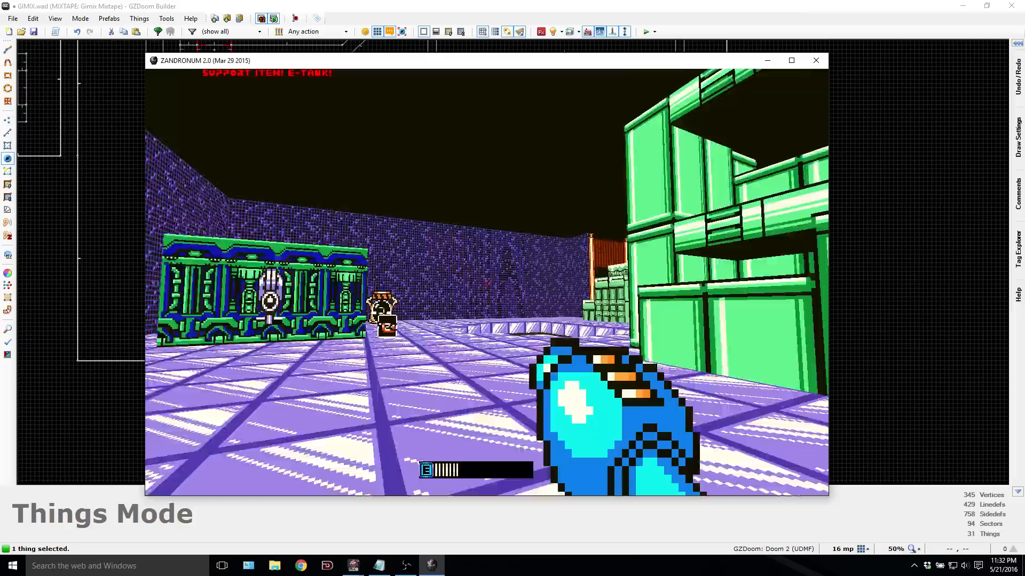
Step: Return to the corridor in the playtest and examine the FireTrap flames in both alcoves from outside
{"action": "key", "text": "a"}
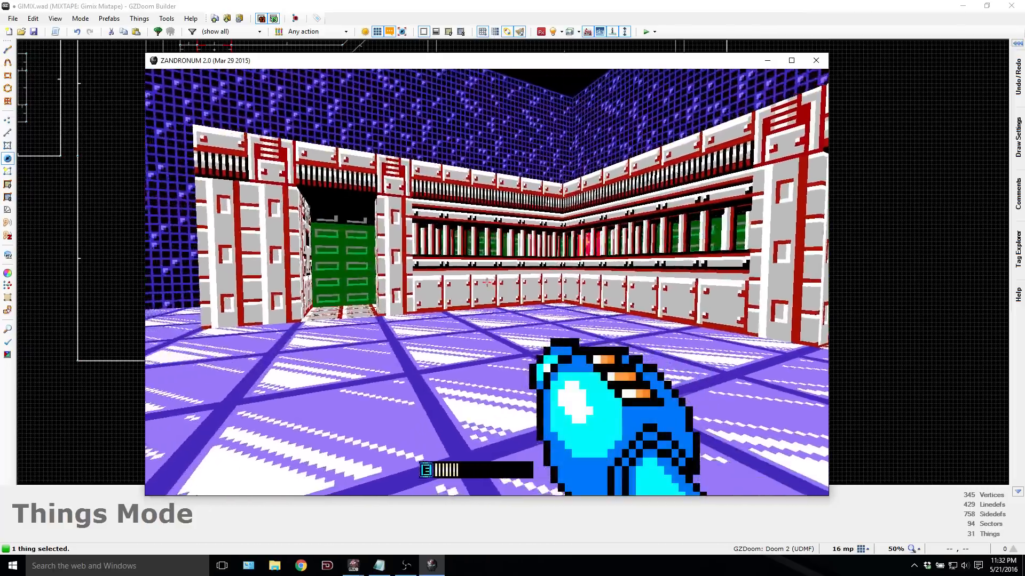
{"action": "key", "text": "w"}
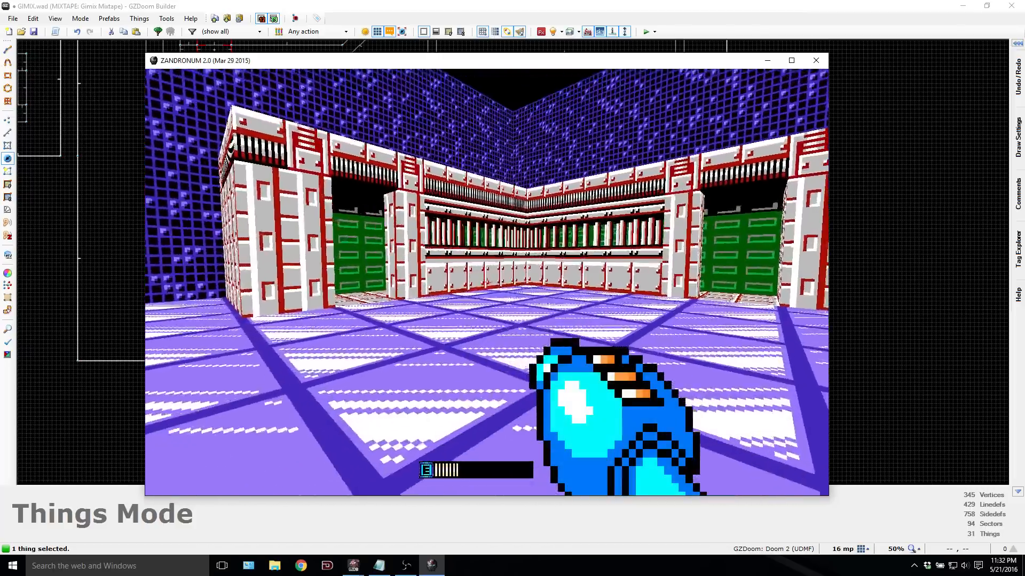
{"action": "key", "text": "s"}
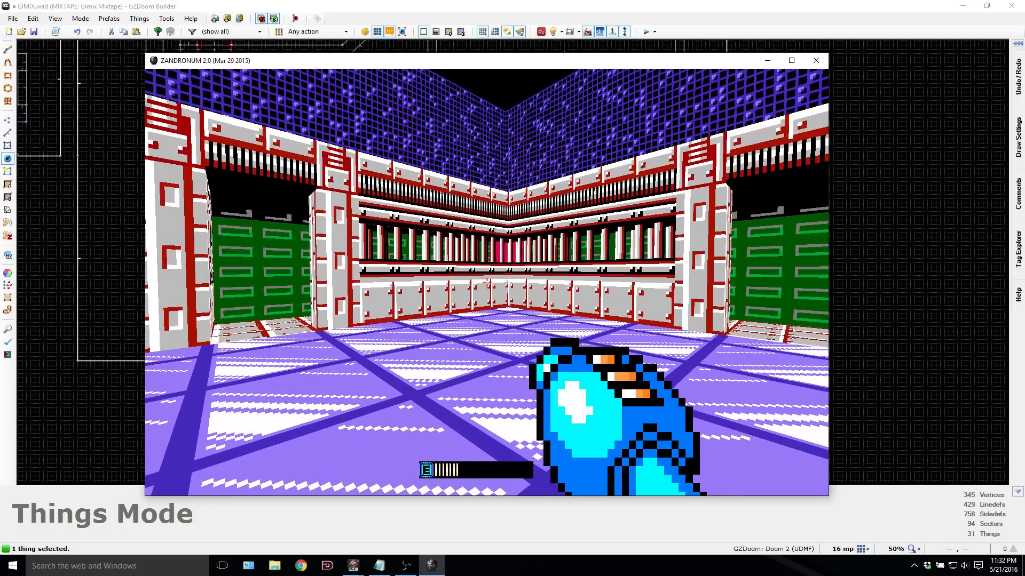
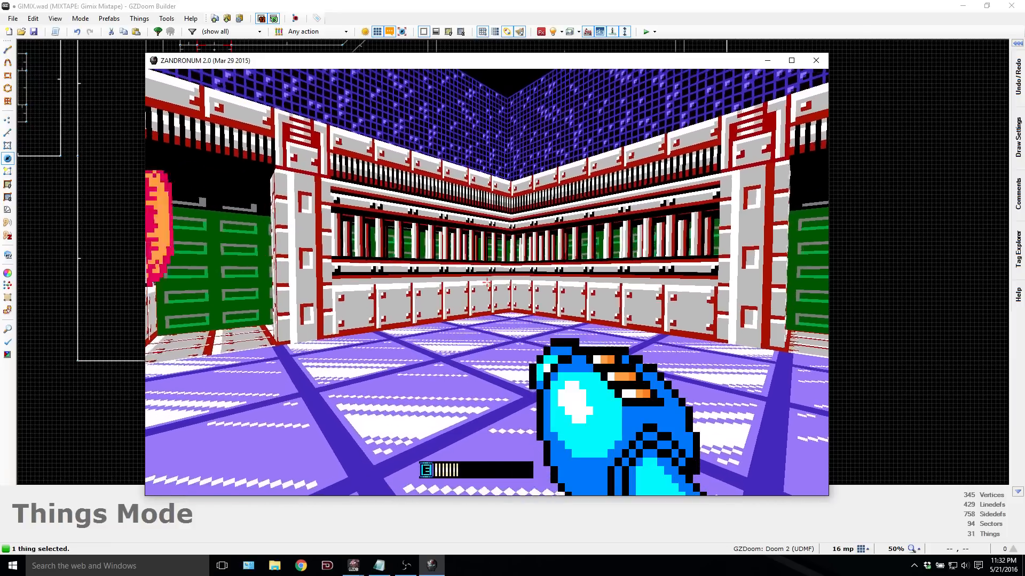
{"action": "key", "text": "s"}
{"action": "key", "text": "w"}
{"action": "key", "text": "d"}
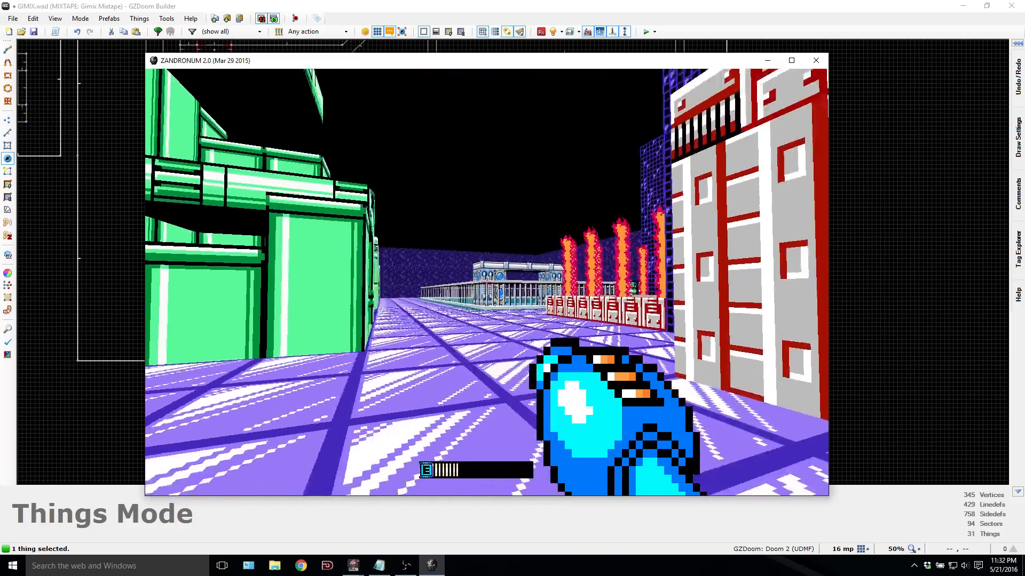
{"action": "key", "text": "w"}
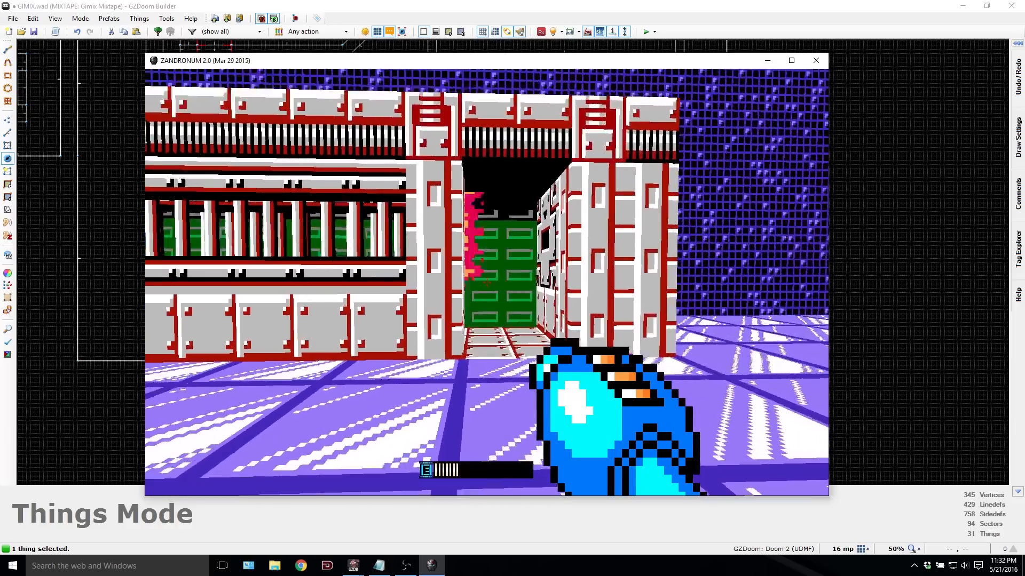
{"action": "key", "text": "s"}
{"action": "key", "text": "w"}
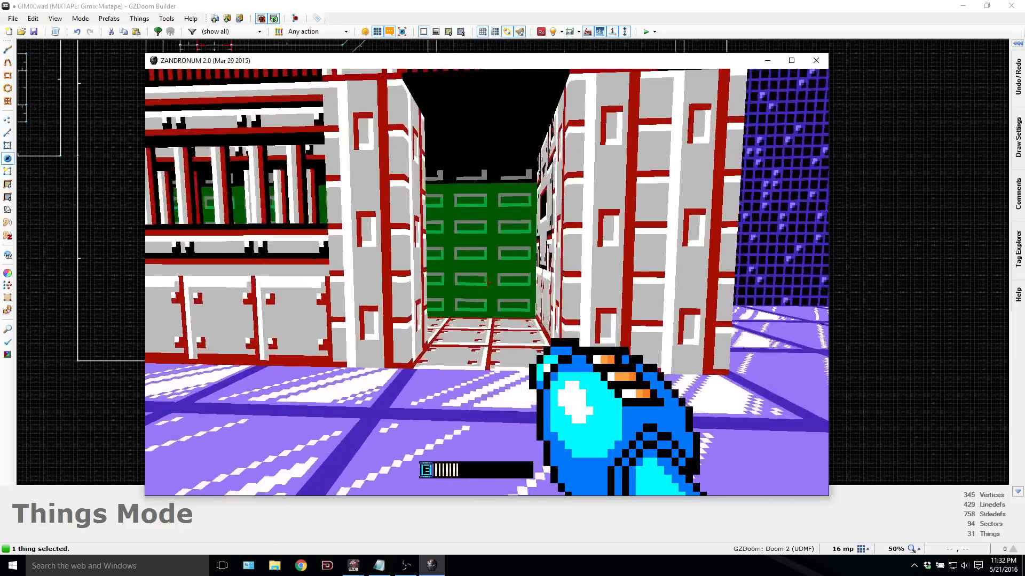
{"action": "key", "text": "ctrl"}
{"action": "key", "text": "s"}
{"action": "left_click", "coordinate": [487, 282]}
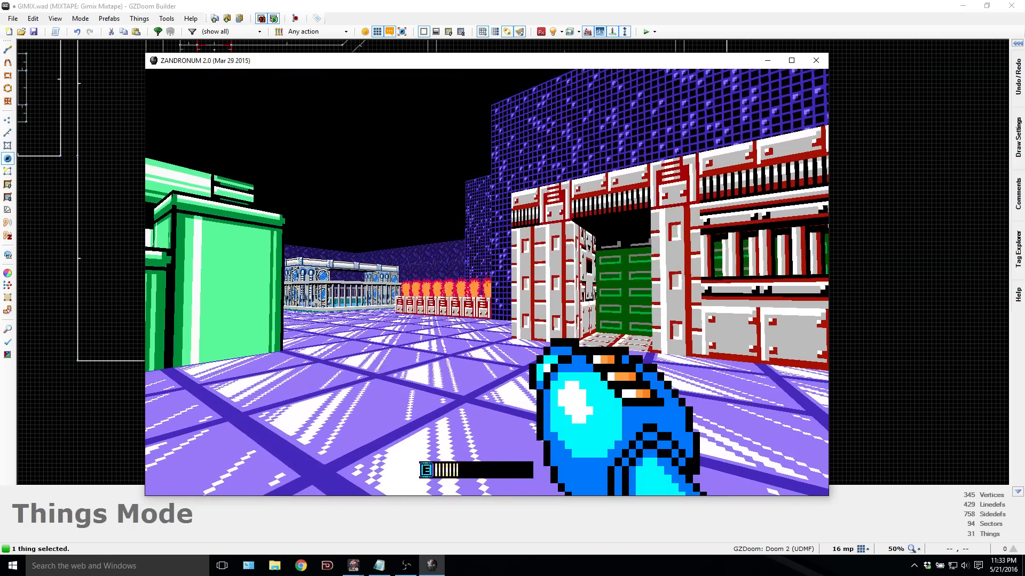
Step: Move around in front of the corridor to compare the timing of the two FireTraps from a distance
{"action": "key", "text": "w"}
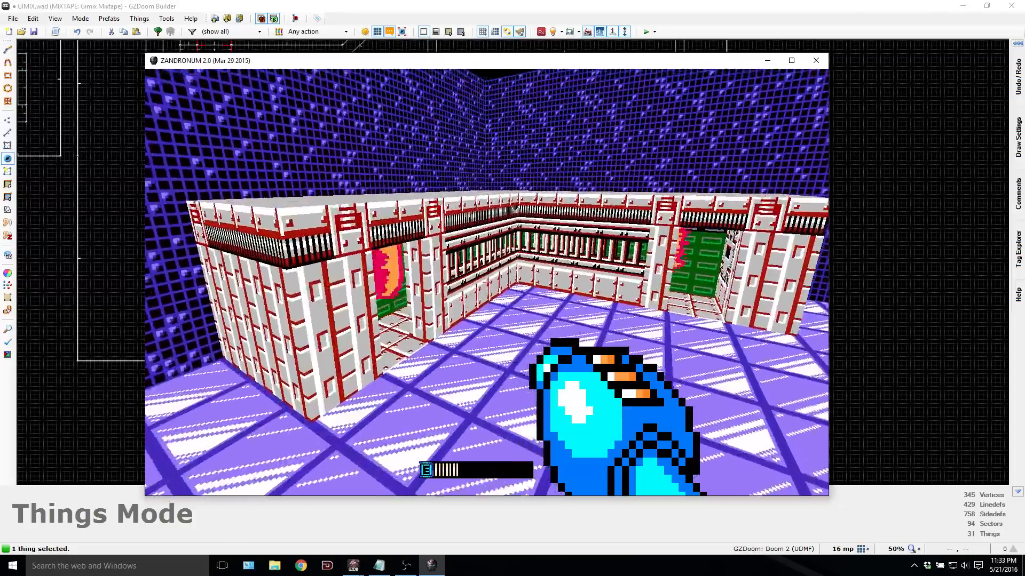
{"action": "key", "text": "w"}
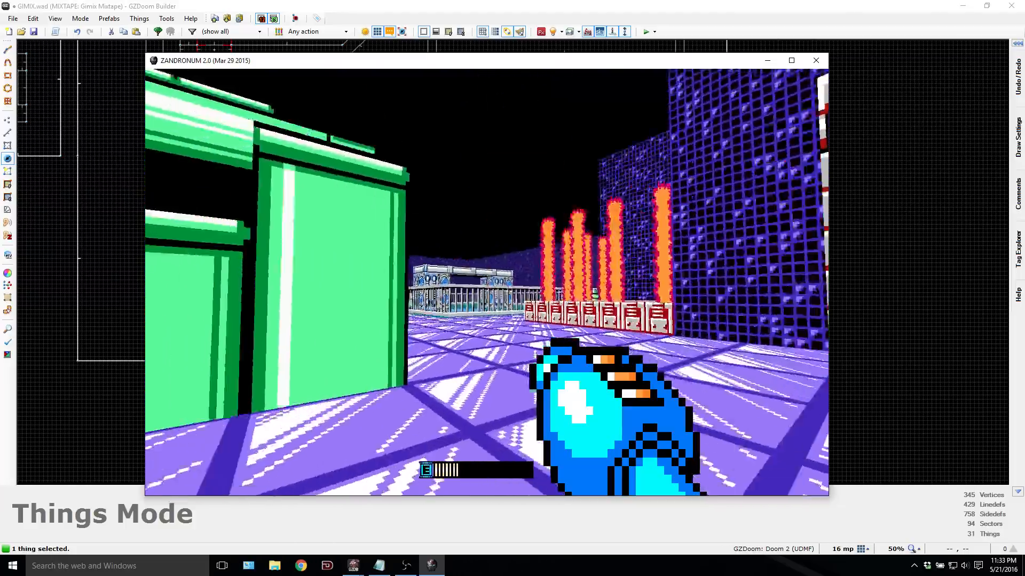
{"action": "key", "text": "w"}
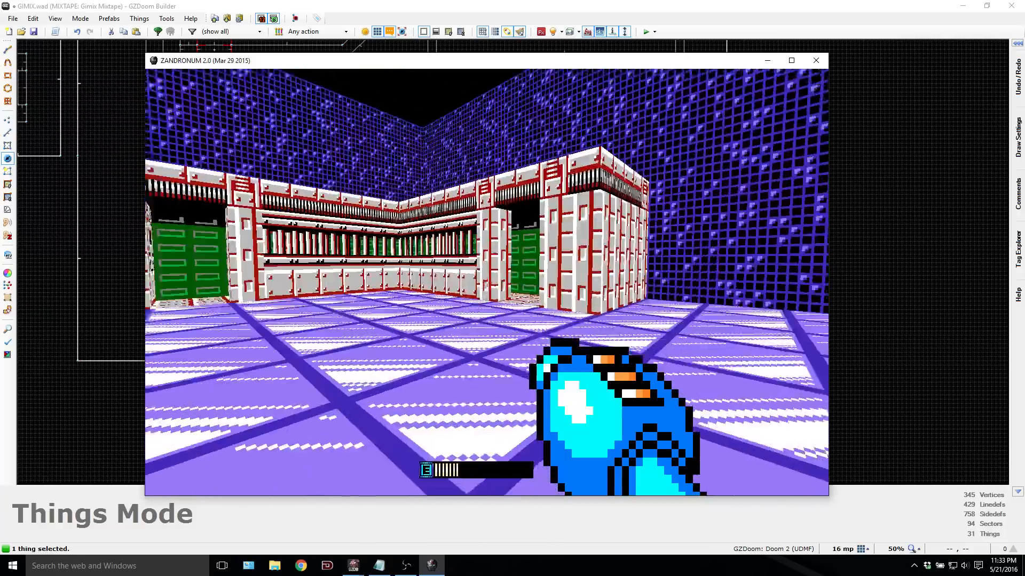
{"action": "key", "text": "w"}
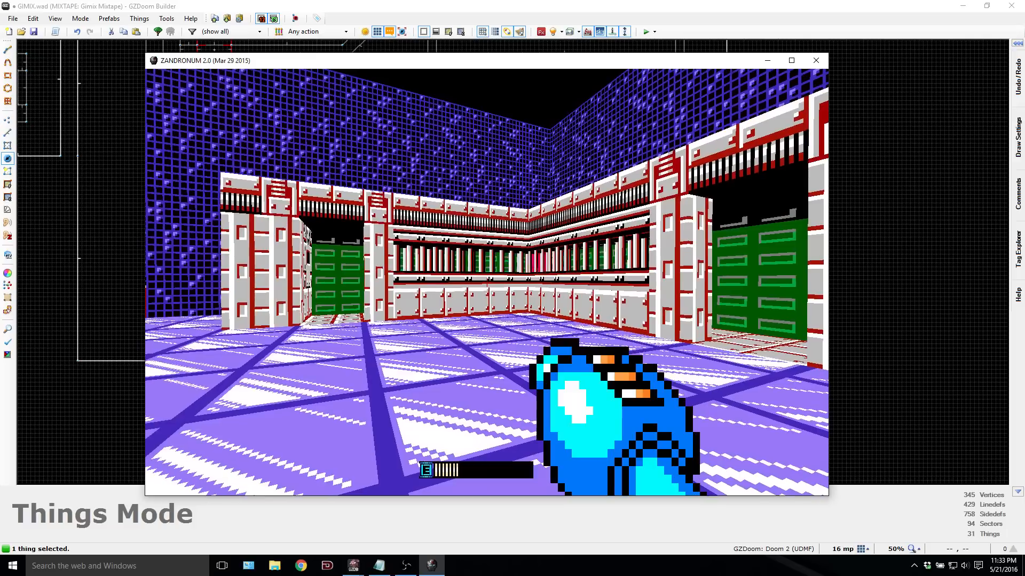
{"action": "key", "text": "w"}
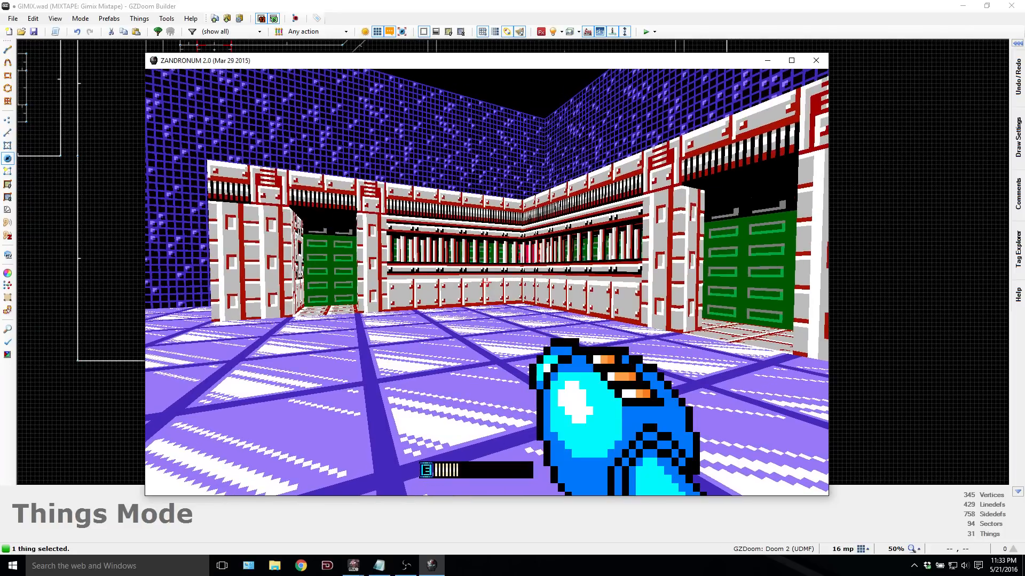
{"action": "key", "text": "Return"}
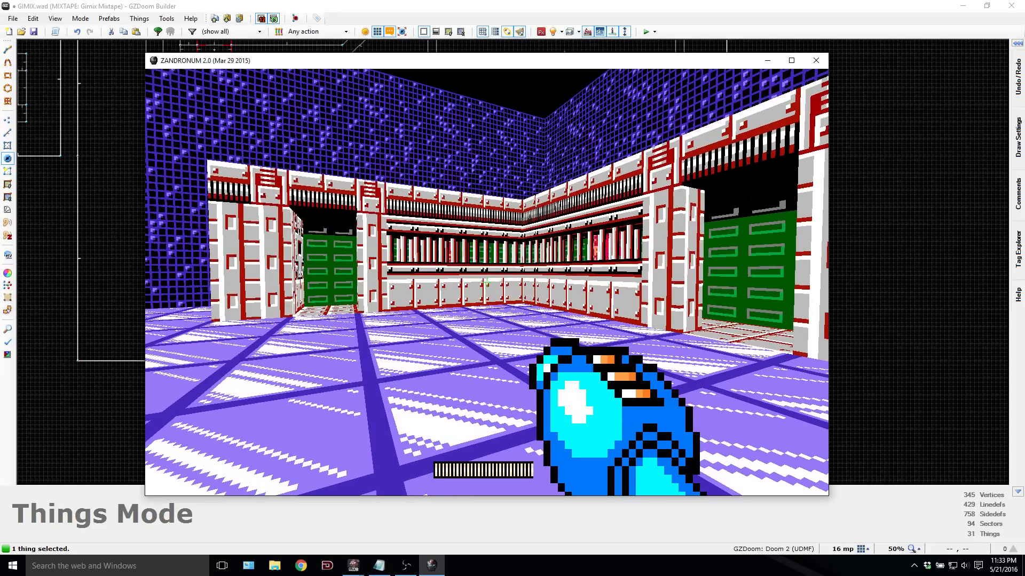
Step: Close the playtest, clear the thing selection and check the next gimmick topic in the Notepad notes, then minimise them
{"action": "key", "text": "alt+F4"}
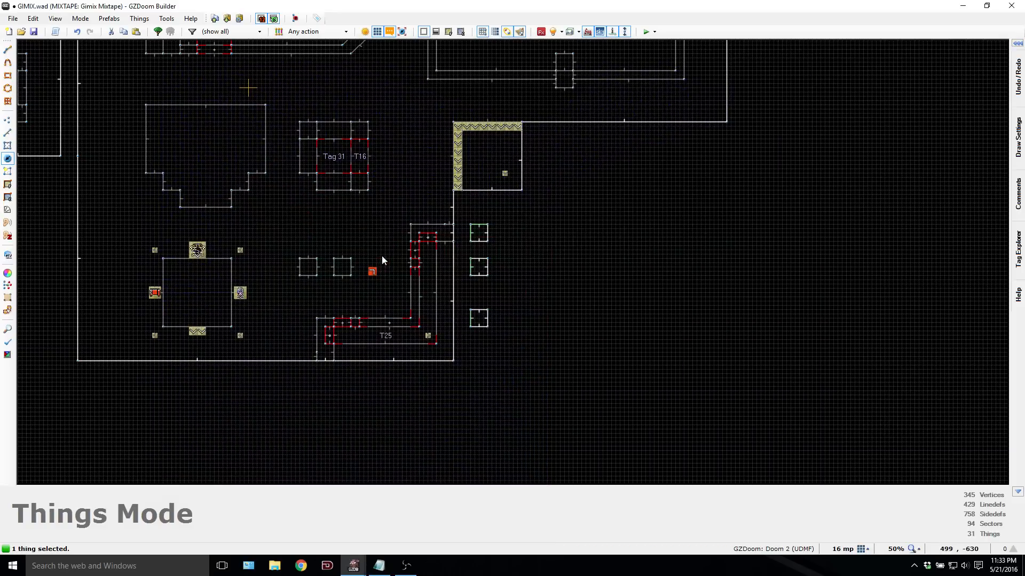
{"action": "left_click", "coordinate": [561, 248]}
{"action": "left_click", "coordinate": [378, 566]}
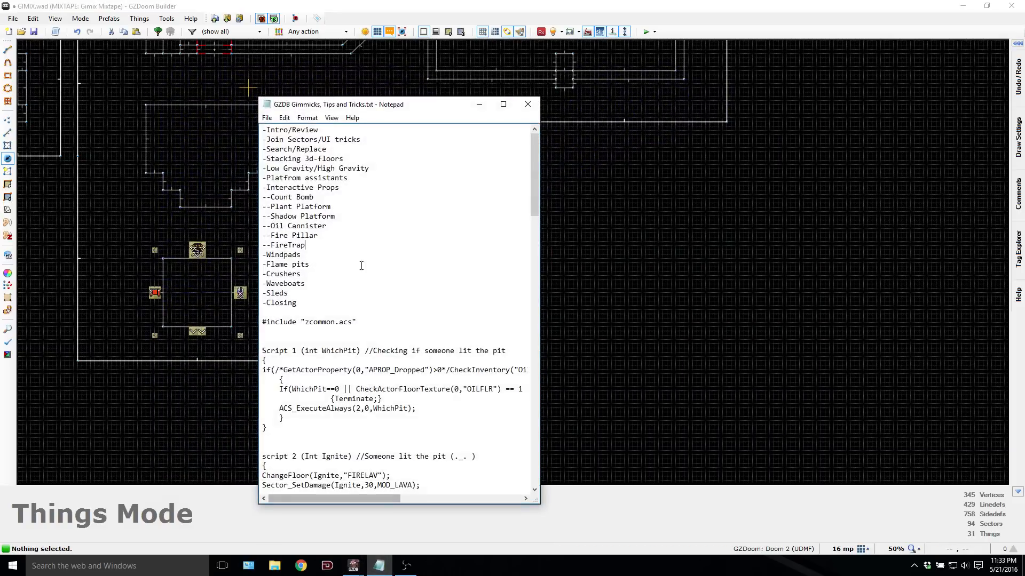
{"action": "left_click", "coordinate": [479, 104]}
Step: Give the WINDFAT5 wind pad sector around the cross-shaped platform the sector tag 80
{"action": "scroll", "coordinate": [514, 324], "scroll_direction": "down", "scroll_amount": 2}
{"action": "middle_click_drag", "start_coordinate": [514, 325], "coordinate": [726, 433]}
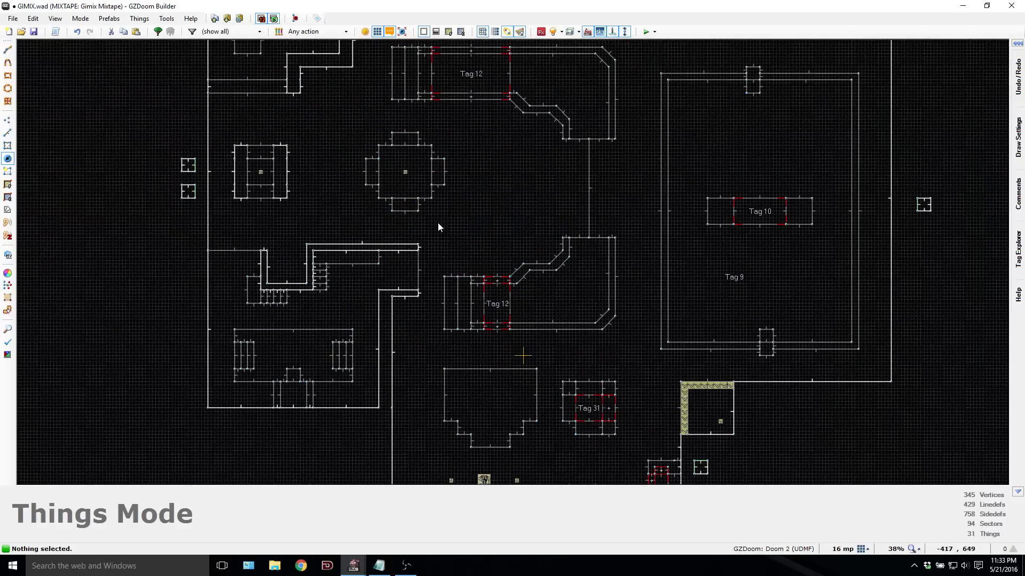
{"action": "key", "text": "s"}
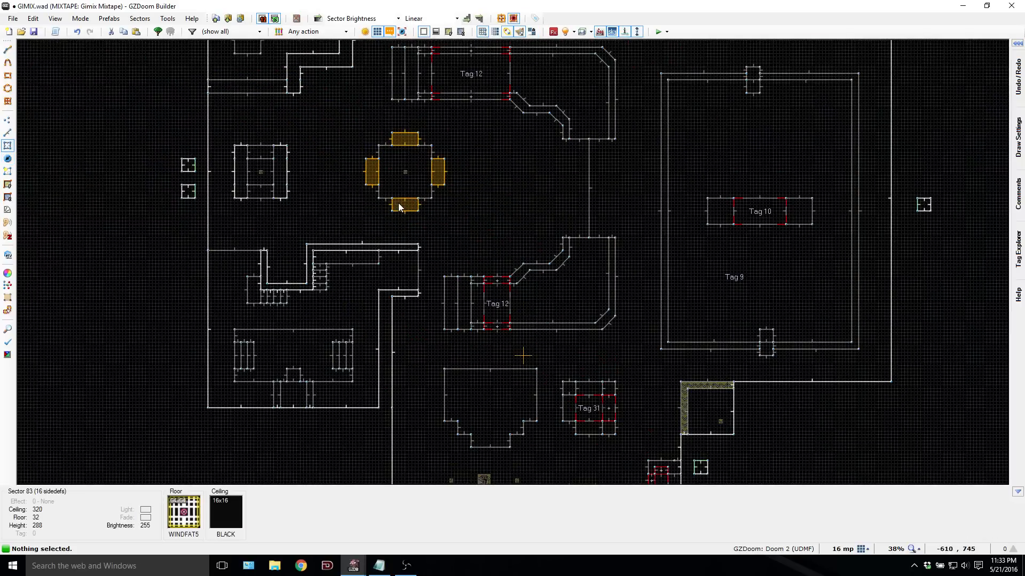
{"action": "right_click", "coordinate": [399, 207]}
{"action": "left_click_drag", "start_coordinate": [437, 134], "coordinate": [593, 134]}
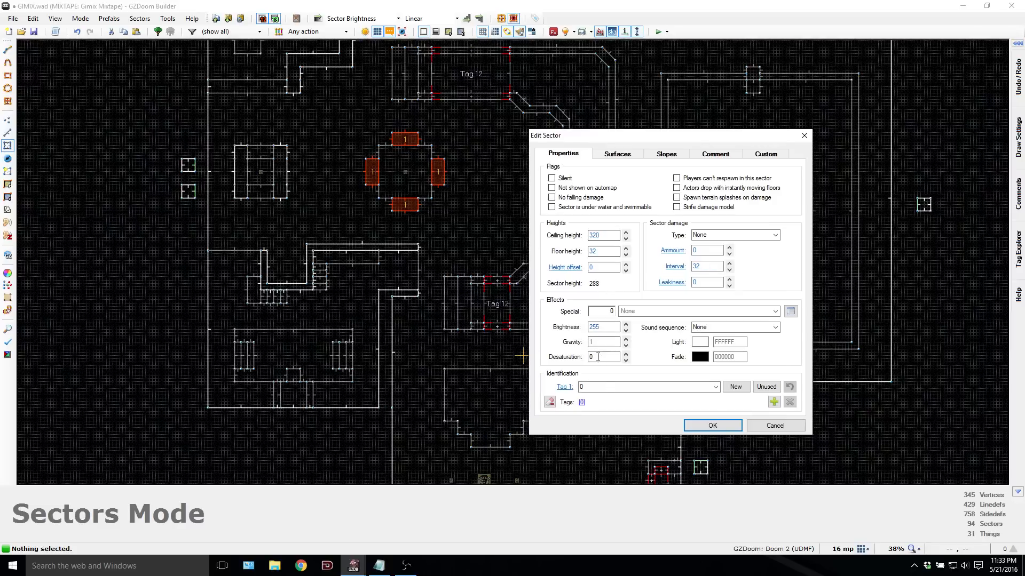
{"action": "left_click", "coordinate": [603, 386]}
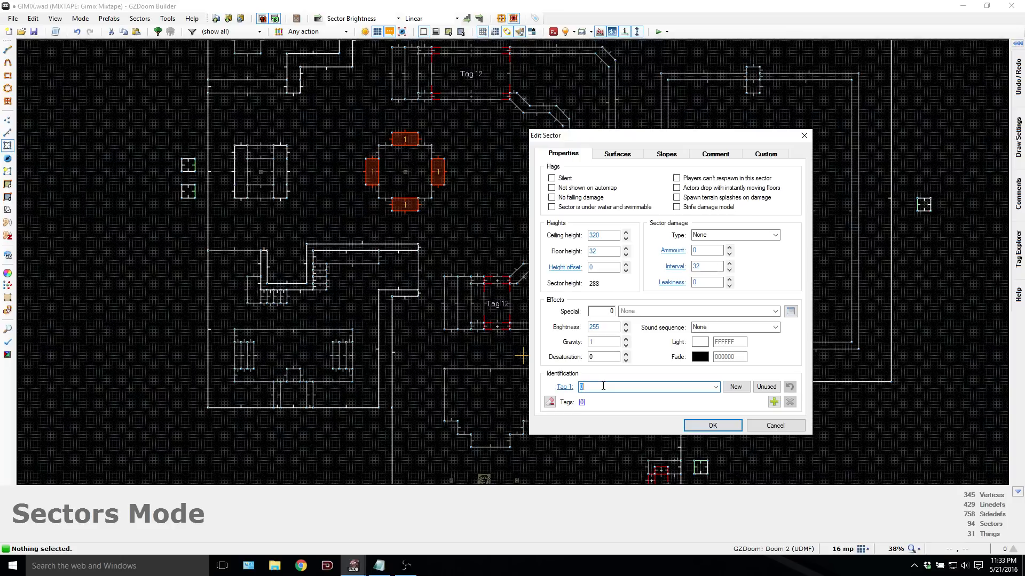
{"action": "type", "text": "80"}
{"action": "key", "text": "Return"}
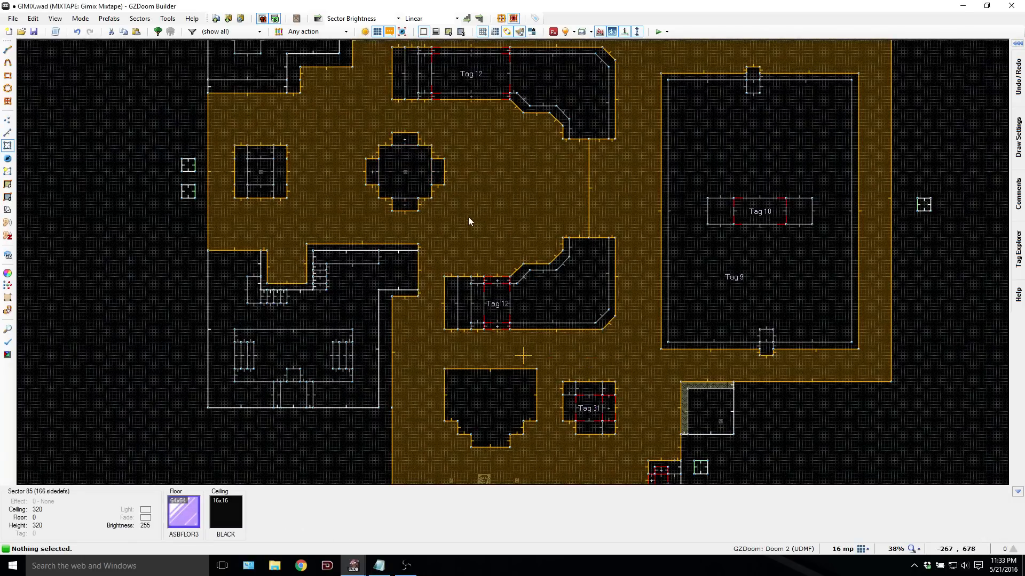
Step: Insert an "Actor enters sector" thing at -576, 736 in the lower Tag 80 pad, filtering the thing types by "actor"
{"action": "key", "text": "s"}
{"action": "key", "text": "t"}
{"action": "scroll", "coordinate": [401, 207], "scroll_direction": "up", "scroll_amount": 4}
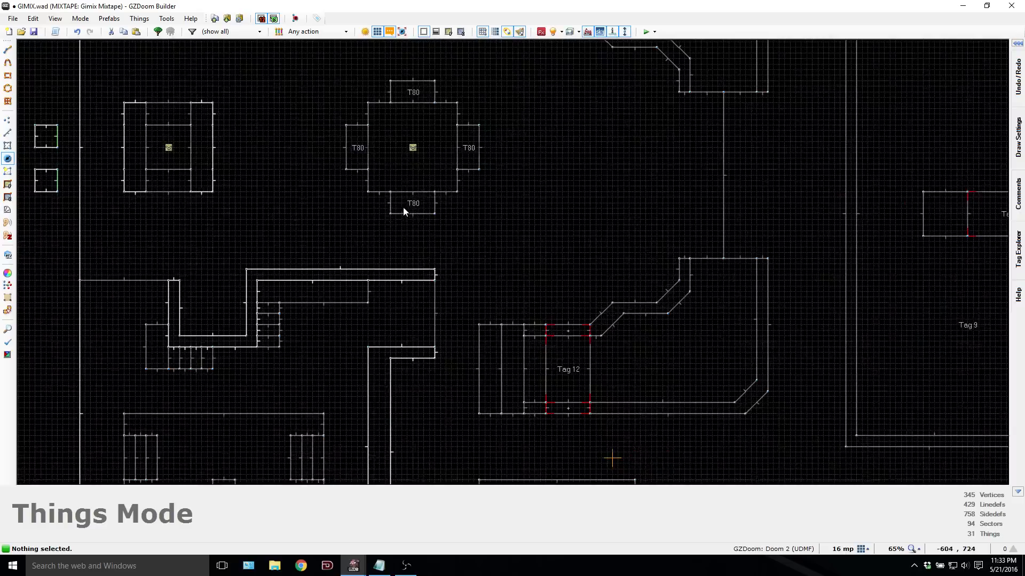
{"action": "key", "text": "Insert"}
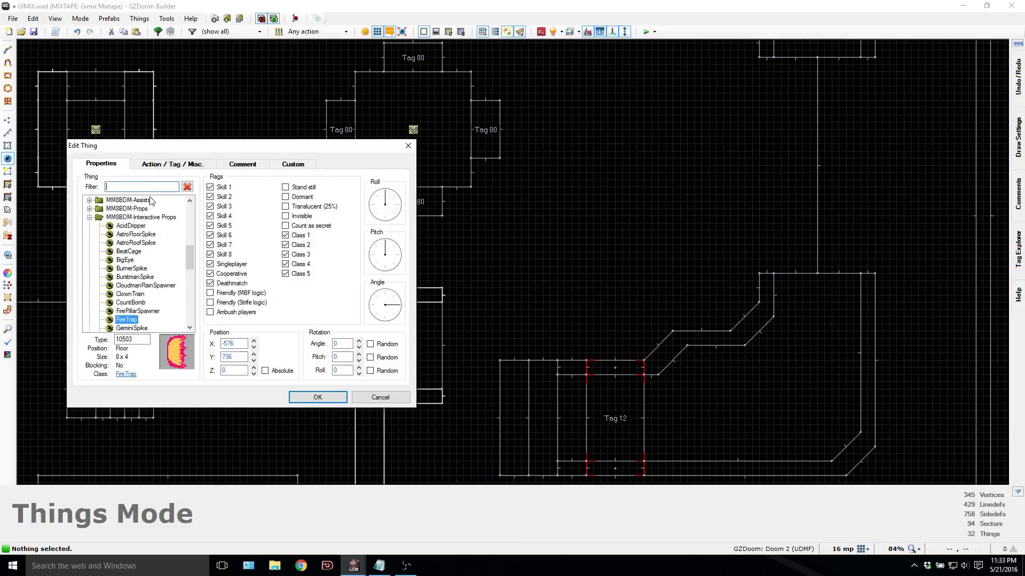
{"action": "type", "text": "actoe"}
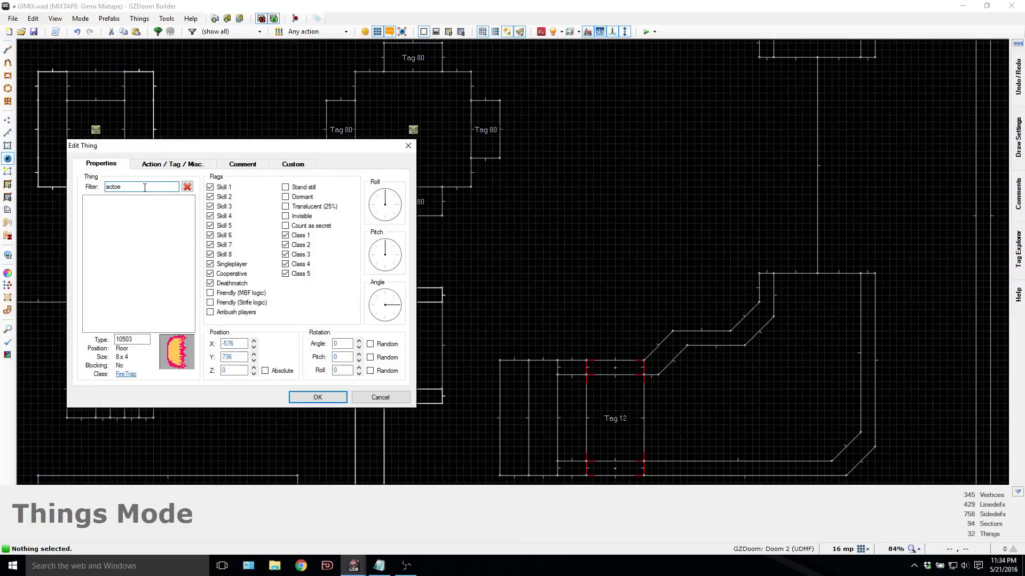
{"action": "key", "text": "BackSpace"}
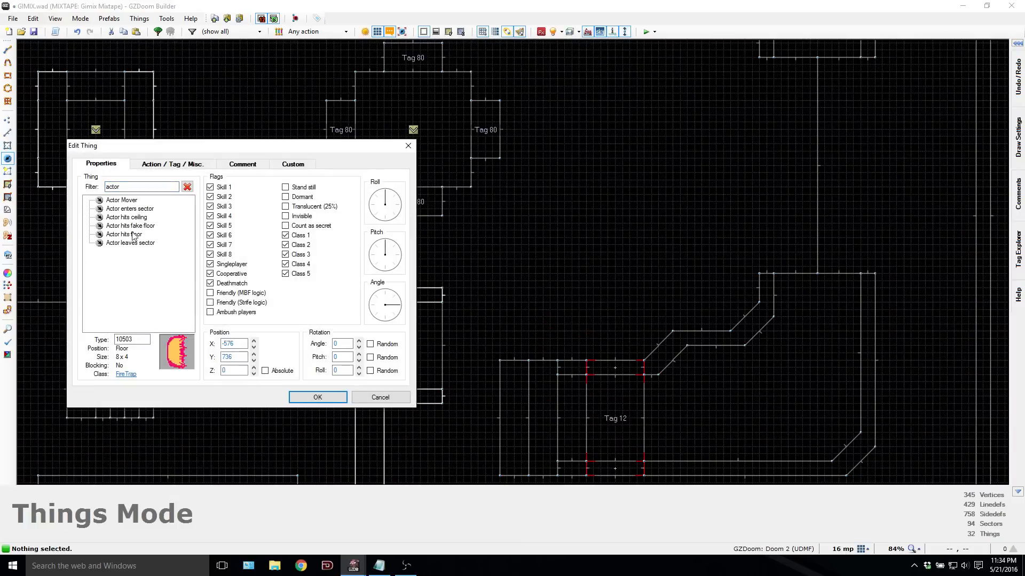
{"action": "left_click", "coordinate": [128, 209]}
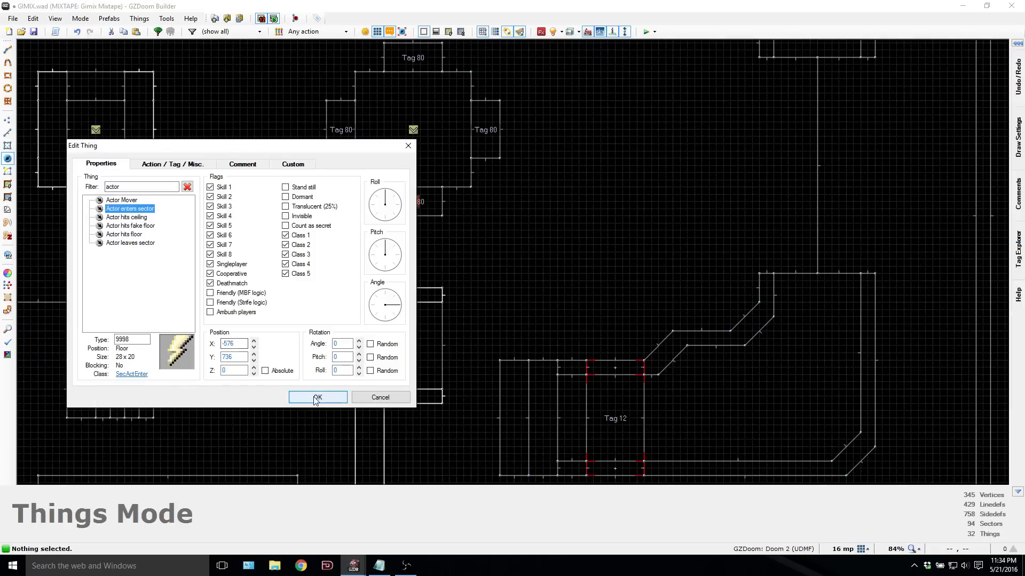
{"action": "left_click", "coordinate": [342, 397]}
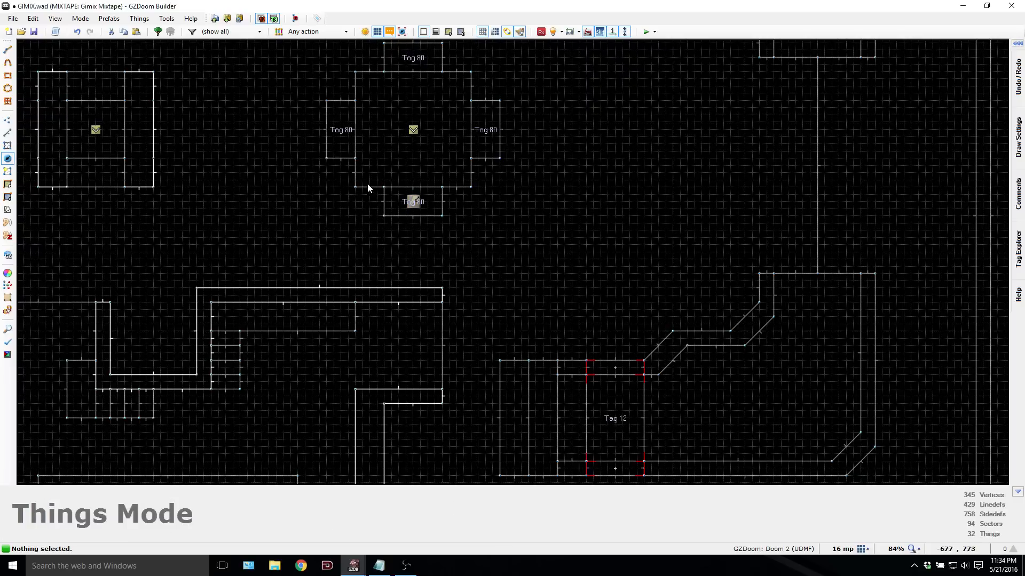
Step: Set the action of the "Actor enters sector" thing in the lower Tag 80 pad to 226, Script Execute Always
{"action": "left_click_drag", "start_coordinate": [377, 182], "coordinate": [448, 213]}
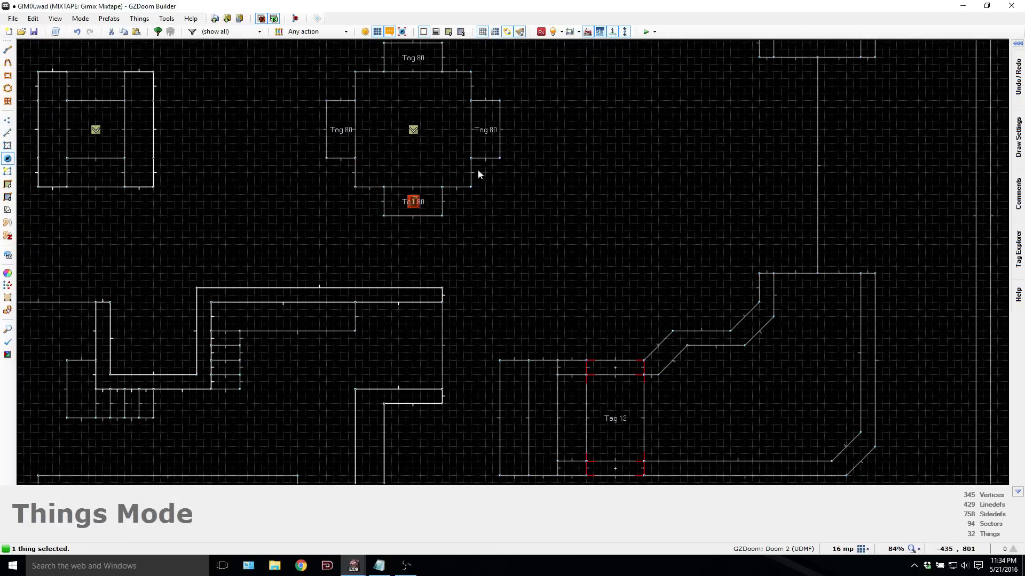
{"action": "left_click_drag", "start_coordinate": [446, 164], "coordinate": [514, 79]}
{"action": "left_click_drag", "start_coordinate": [441, 78], "coordinate": [360, 45]}
{"action": "left_click_drag", "start_coordinate": [317, 84], "coordinate": [411, 144]}
{"action": "right_click", "coordinate": [419, 202]}
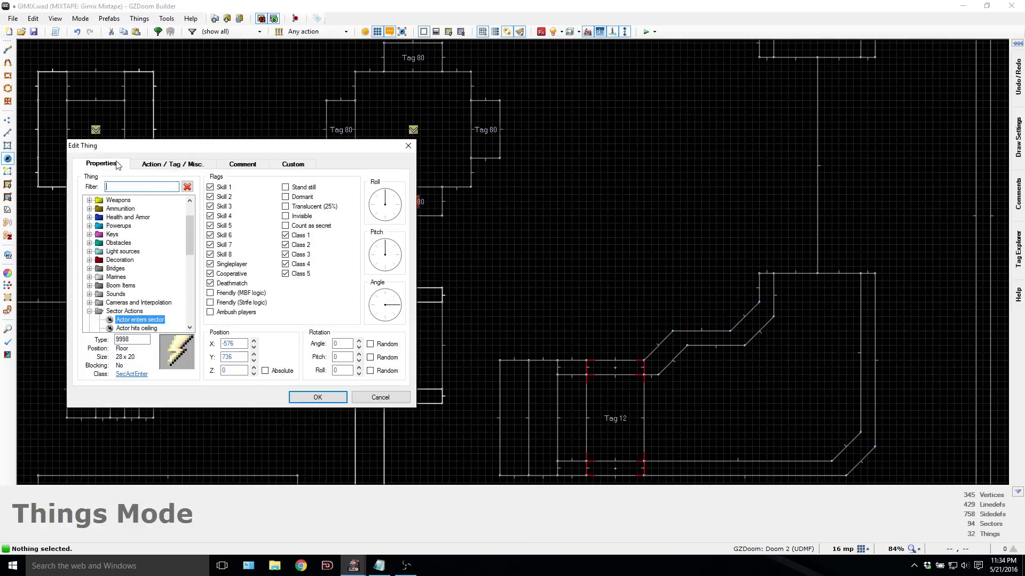
{"action": "left_click", "coordinate": [143, 164]}
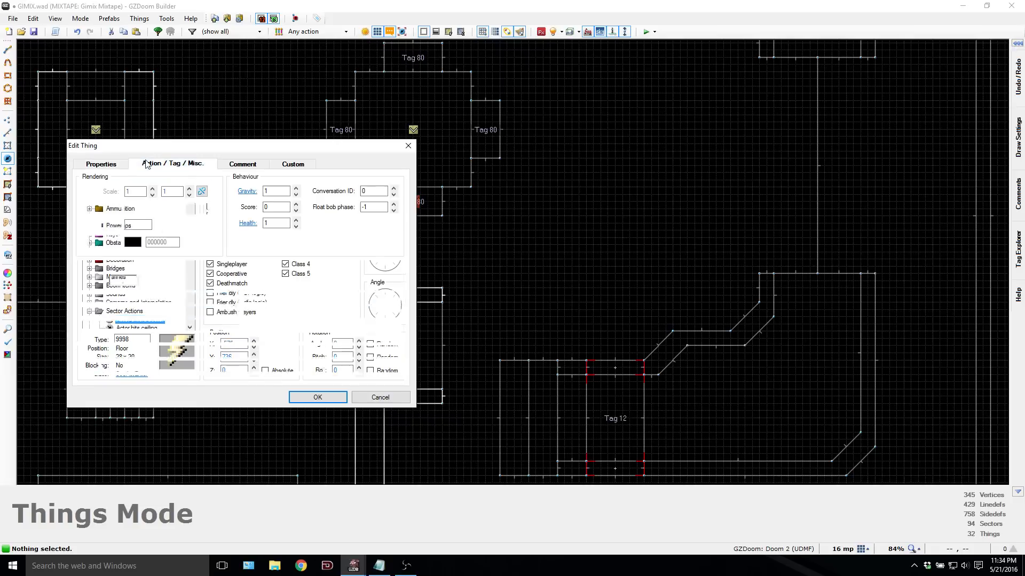
{"action": "type", "text": "226"}
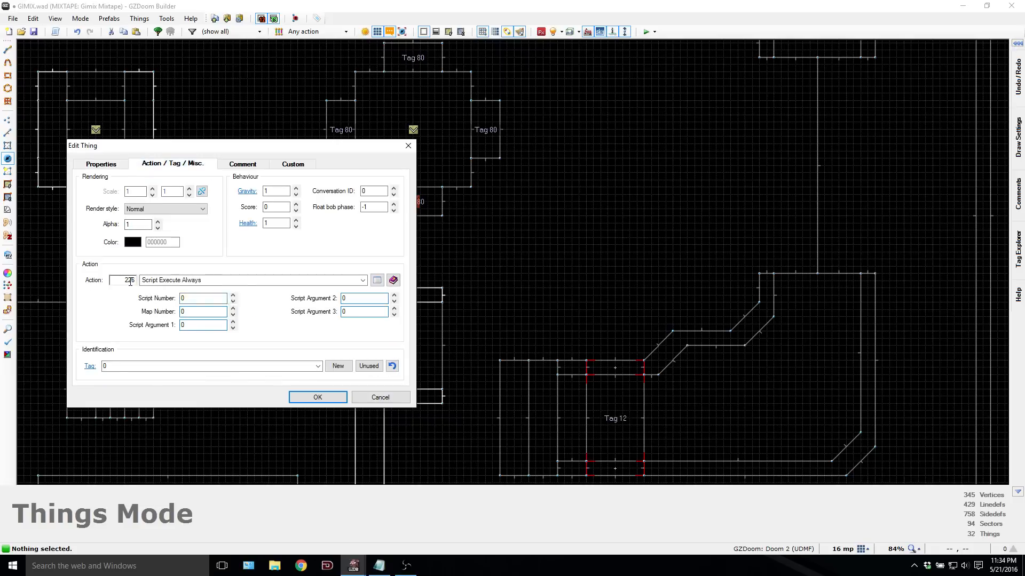
Step: Make the thing's action run Script 5 with the sector argument 80 and apply the thing properties
{"action": "left_click", "coordinate": [234, 299]}
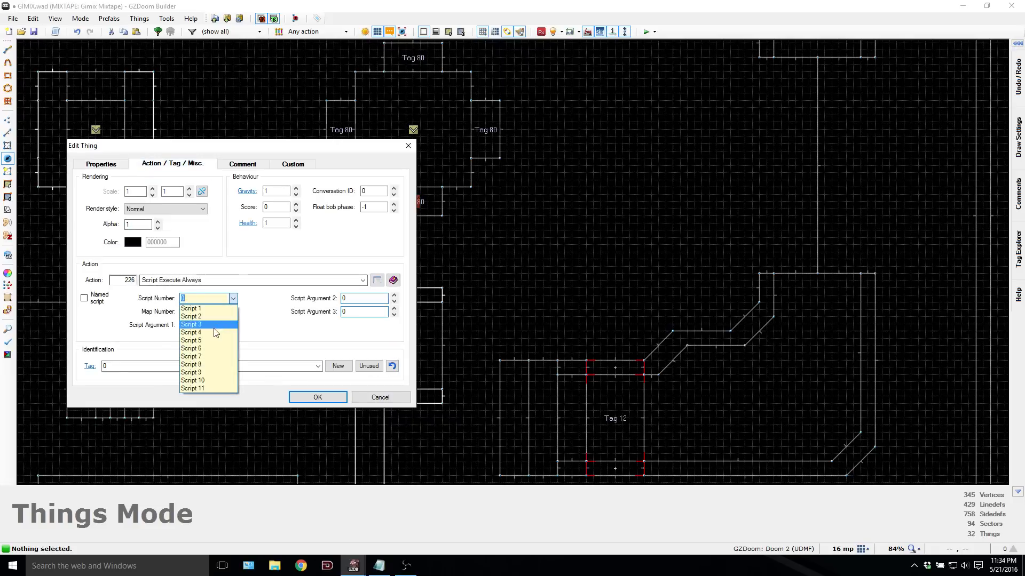
{"action": "left_click", "coordinate": [214, 331]}
{"action": "left_click", "coordinate": [234, 298]}
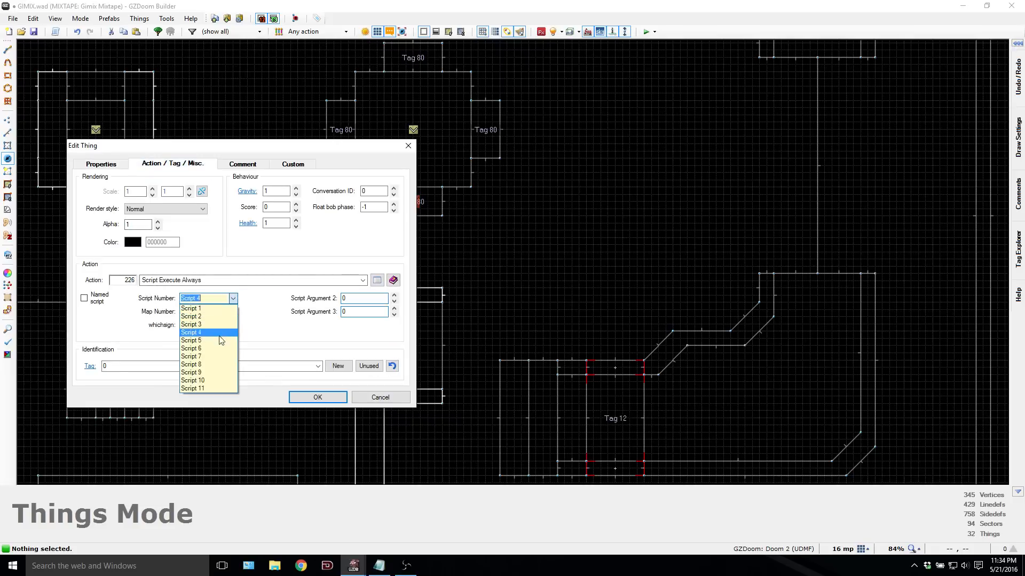
{"action": "left_click", "coordinate": [213, 339]}
{"action": "left_click", "coordinate": [204, 323]}
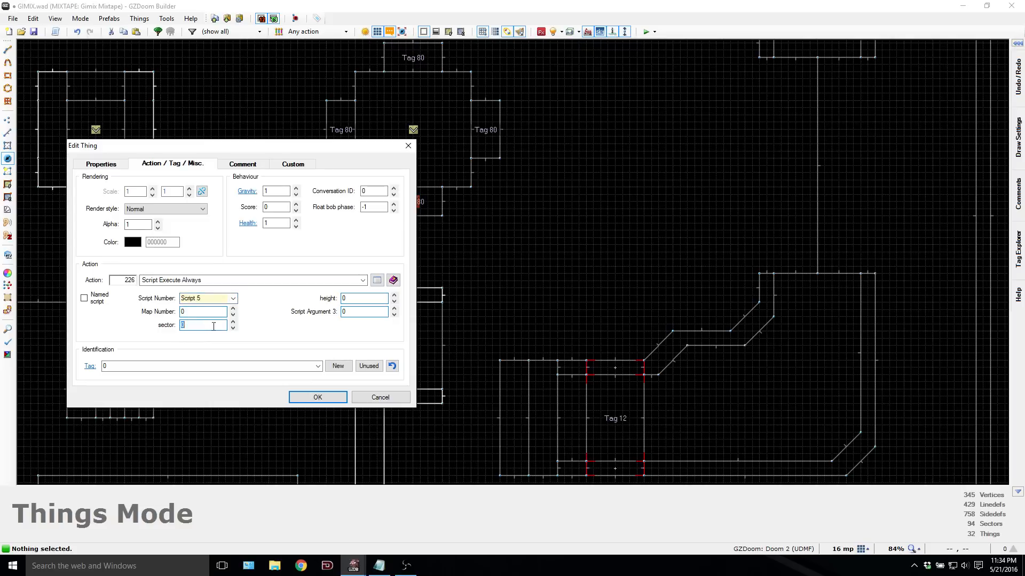
{"action": "type", "text": "80"}
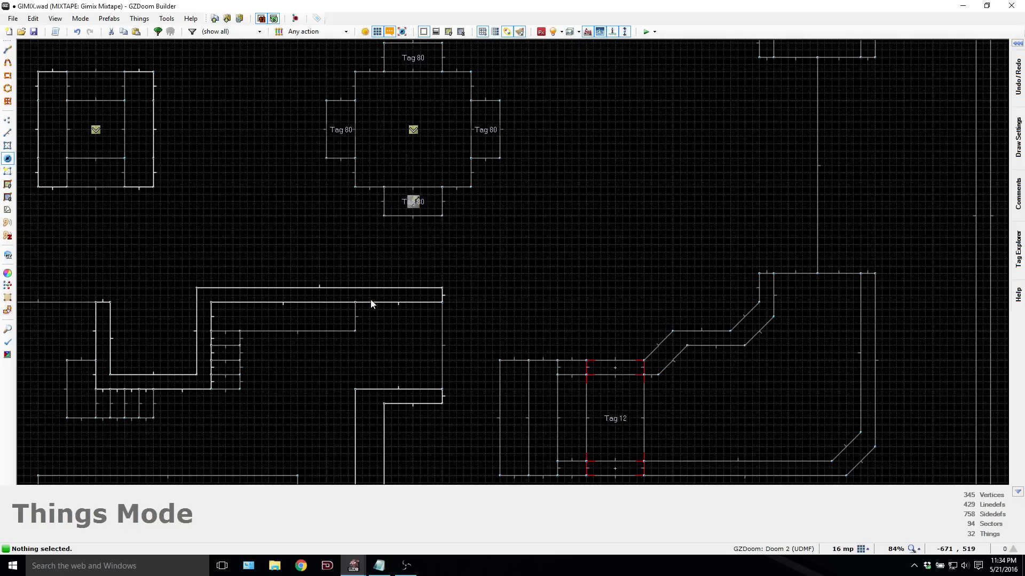
Step: Switch to Sectors Mode, open the map scripts and examine the FanHeight and velocity conditions in Script 5, the Windpad script
{"action": "left_click", "coordinate": [7, 146]}
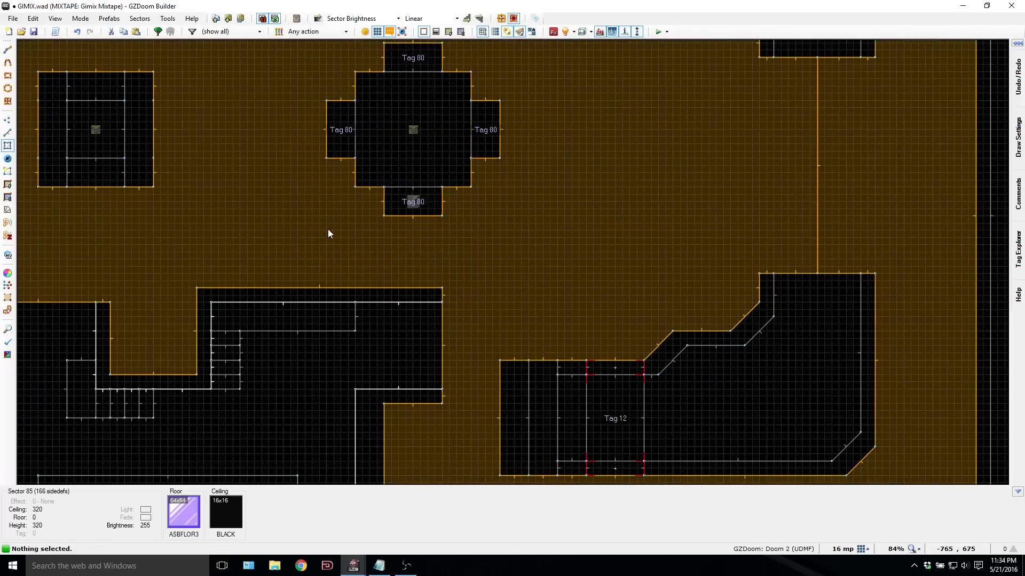
{"action": "key", "text": "F10"}
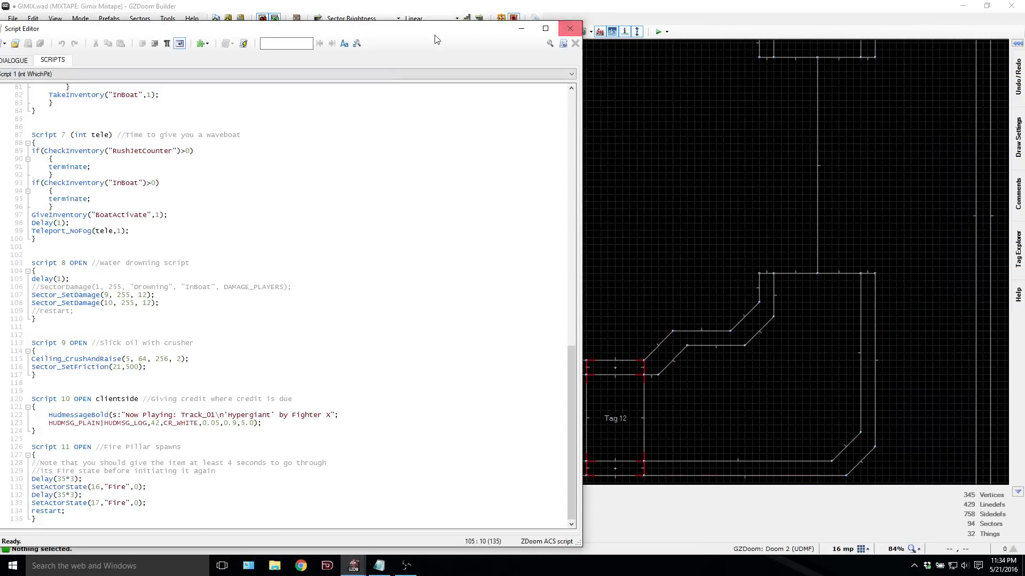
{"action": "left_click_drag", "start_coordinate": [431, 34], "coordinate": [789, 21]}
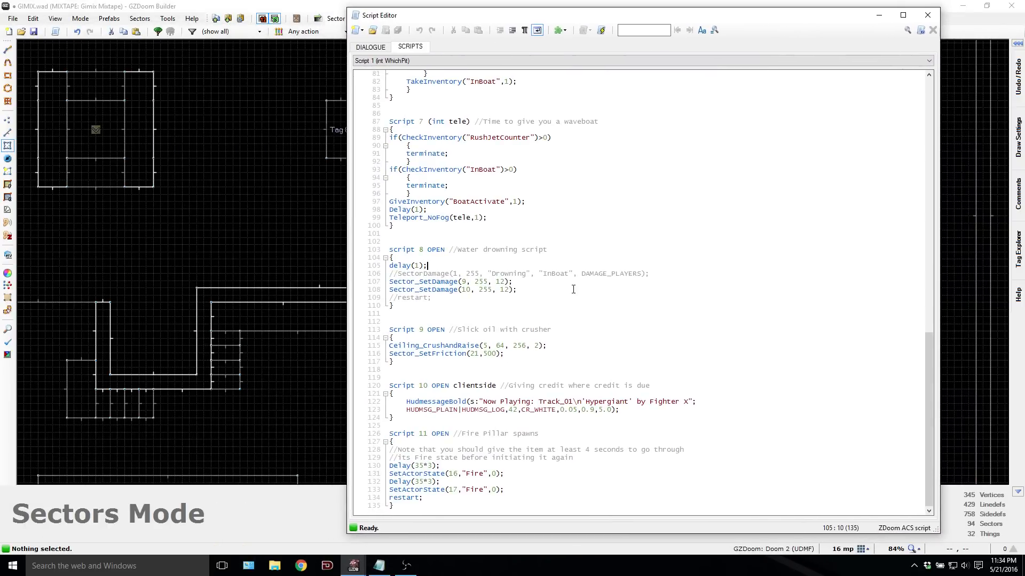
{"action": "scroll", "coordinate": [573, 289], "scroll_direction": "up", "scroll_amount": 15}
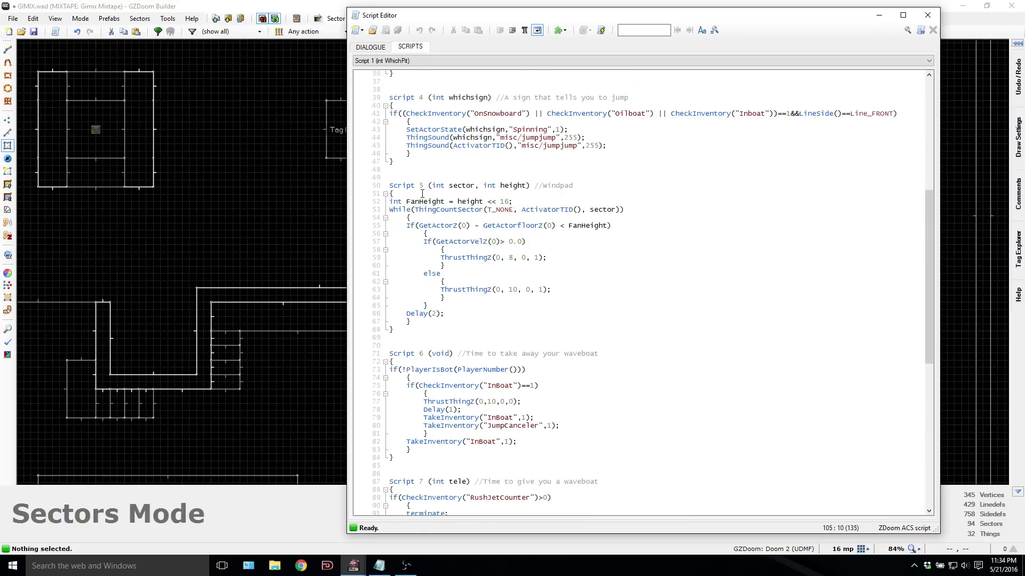
{"action": "left_click", "coordinate": [513, 202]}
{"action": "left_click", "coordinate": [445, 226]}
{"action": "left_click", "coordinate": [533, 242]}
{"action": "left_click", "coordinate": [503, 258]}
Step: Examine the arguments of the two ThrustThingZ calls and the Delay line in the Windpad script
{"action": "key", "text": "BackSpace"}
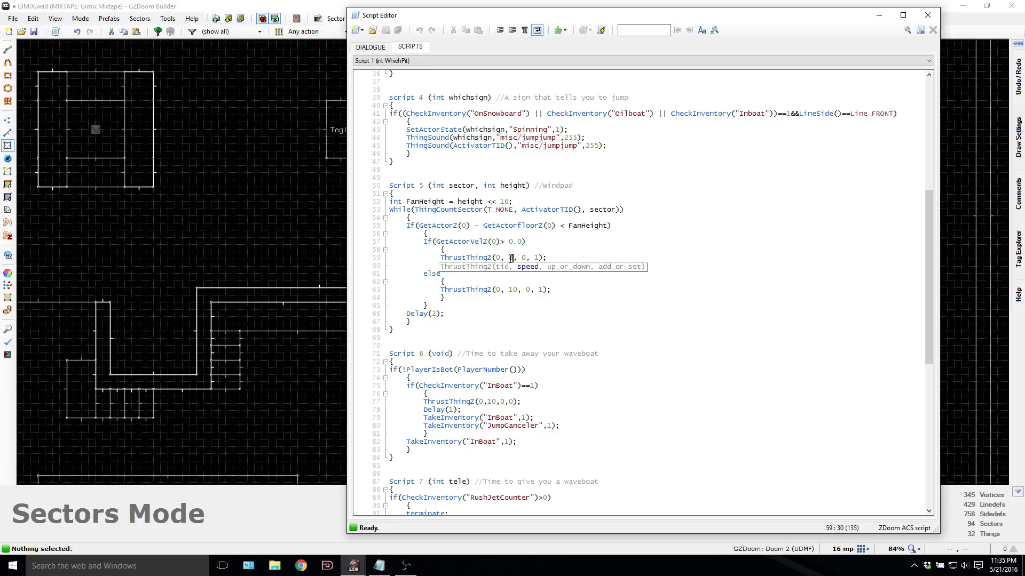
{"action": "key", "text": "Right"}
{"action": "key", "text": "Right"}
{"action": "key", "text": "Left"}
{"action": "key", "text": "Down"}
{"action": "key", "text": "Down"}
{"action": "key", "text": "Down"}
{"action": "key", "text": "Down"}
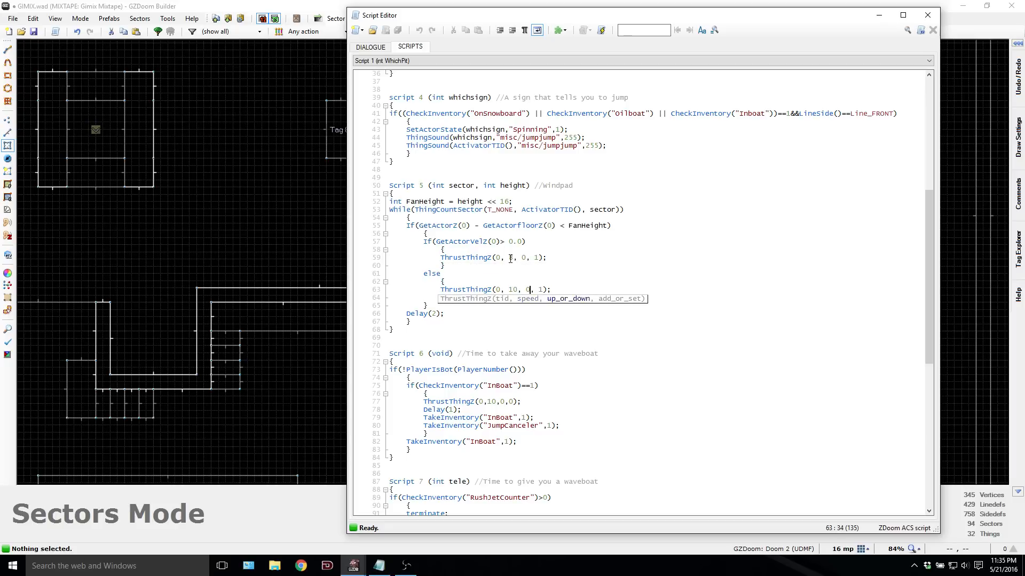
{"action": "key", "text": "Right"}
{"action": "key", "text": "Right"}
{"action": "key", "text": "Up"}
{"action": "key", "text": "Up"}
{"action": "key", "text": "Up"}
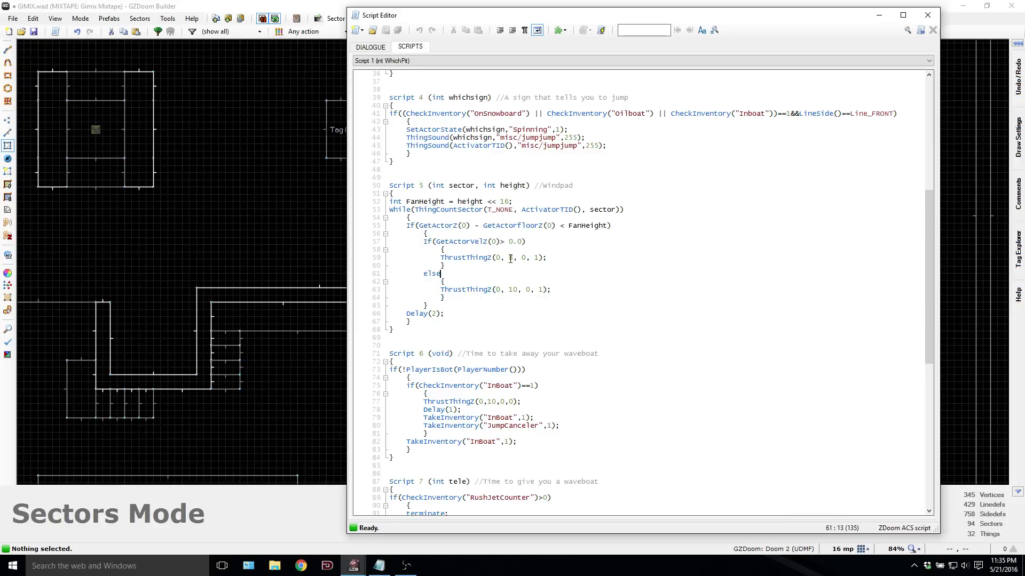
{"action": "key", "text": "Up"}
{"action": "left_click", "coordinate": [450, 320]}
{"action": "left_click", "coordinate": [452, 313]}
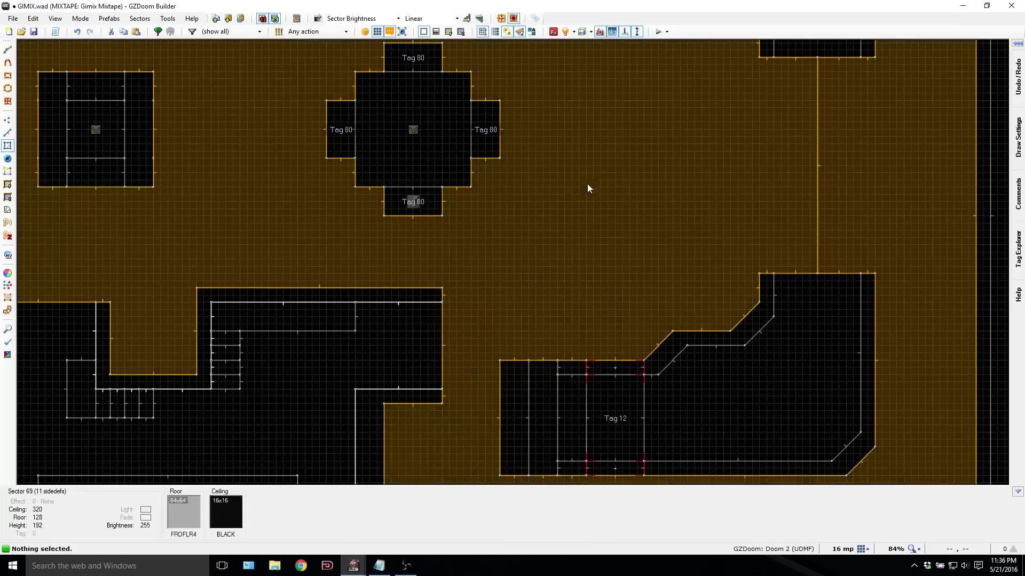
Step: Minimise the Script Editor, launch a playtest of the map and walk to the wind pads around the red platform
{"action": "left_click", "coordinate": [879, 14]}
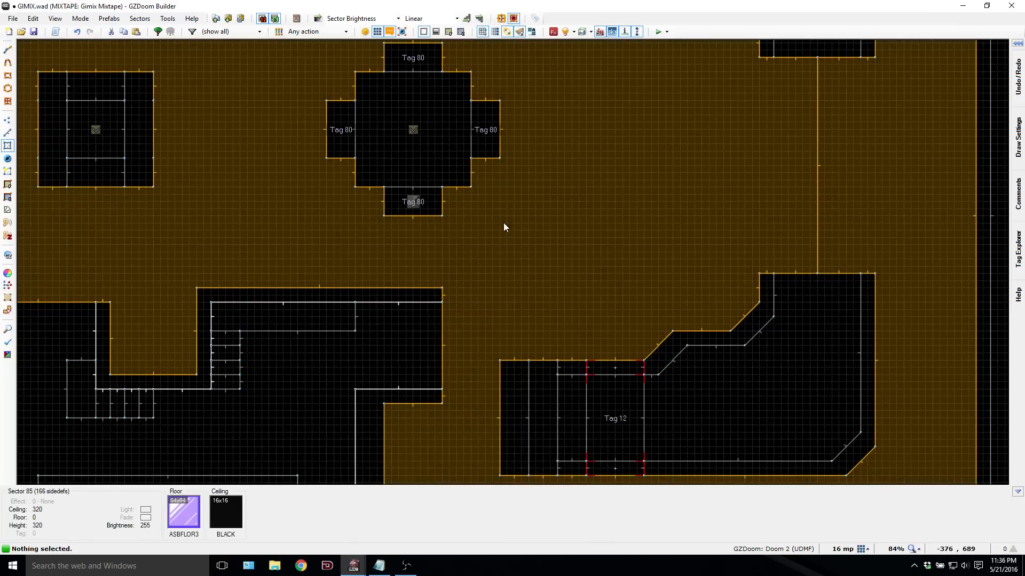
{"action": "key", "text": "F9"}
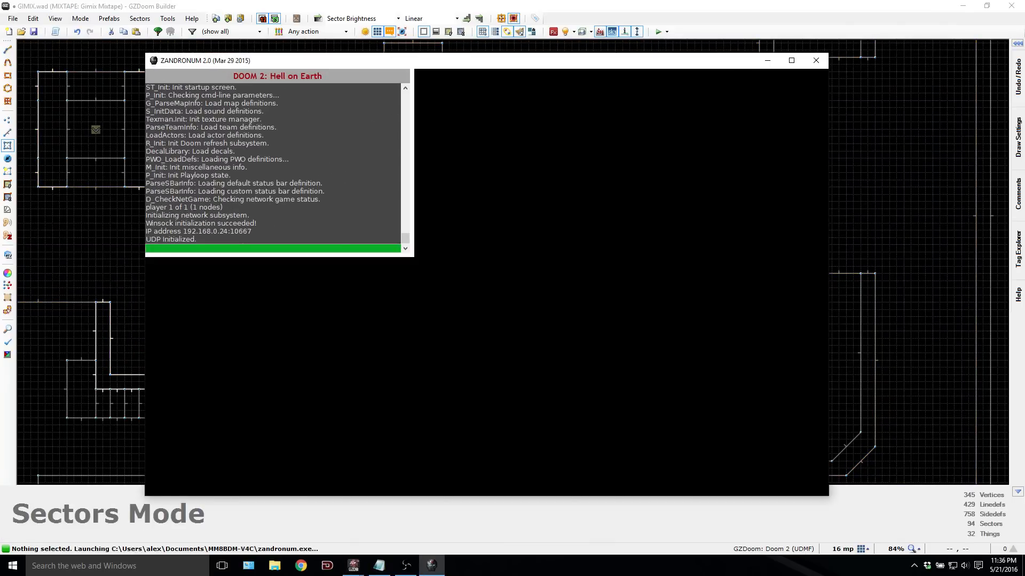
{"action": "key", "text": "w"}
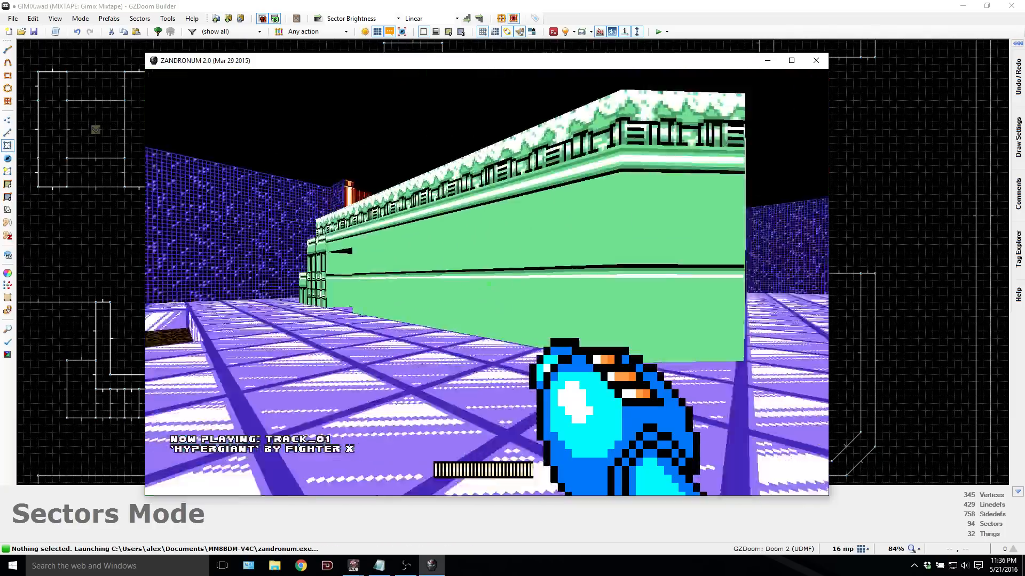
{"action": "key", "text": "w"}
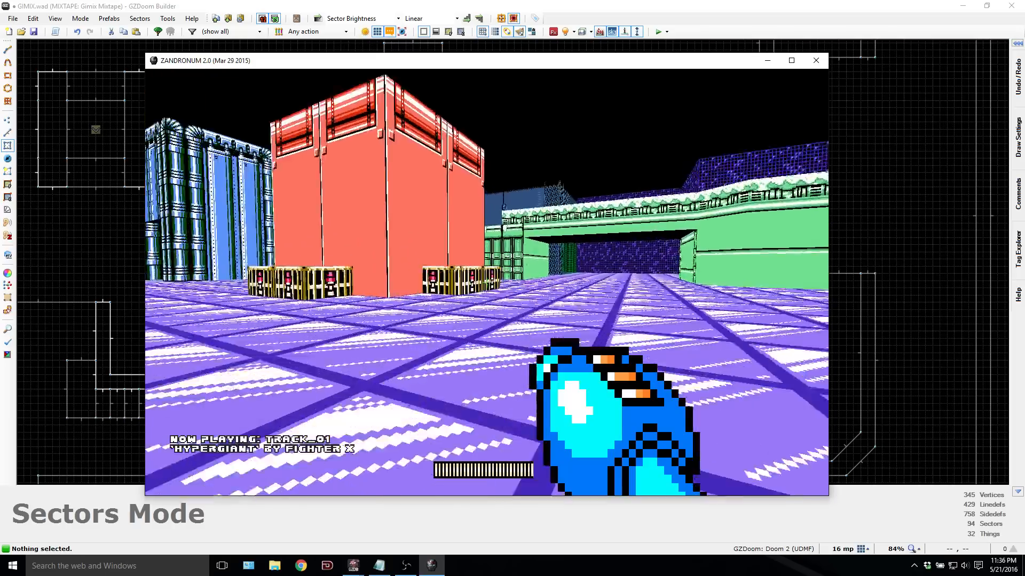
{"action": "key", "text": "w"}
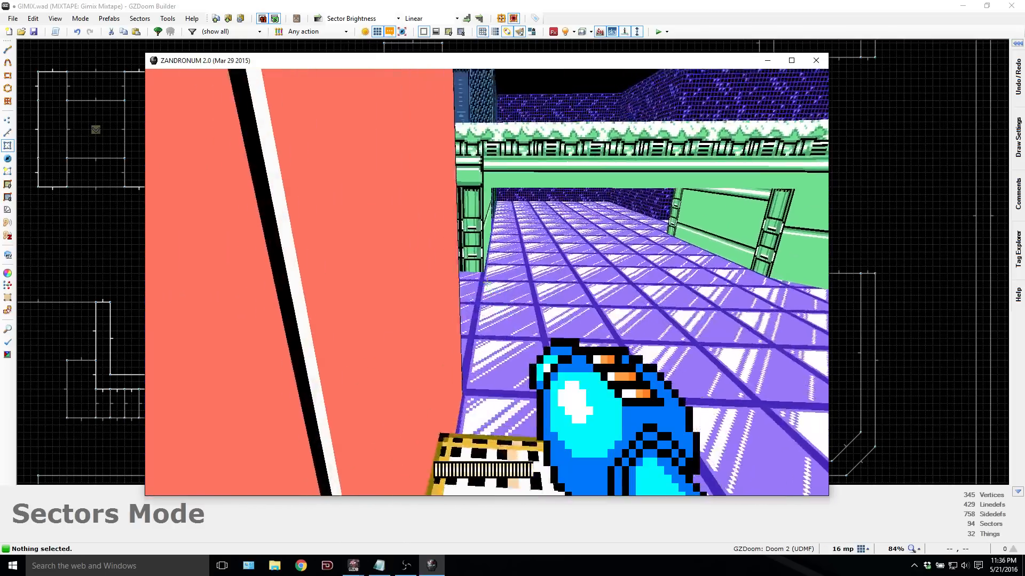
Step: Jump onto a wind pad and ride it up the side of the red platform
{"action": "key", "text": "space"}
{"action": "key", "text": "space"}
{"action": "key", "text": "space"}
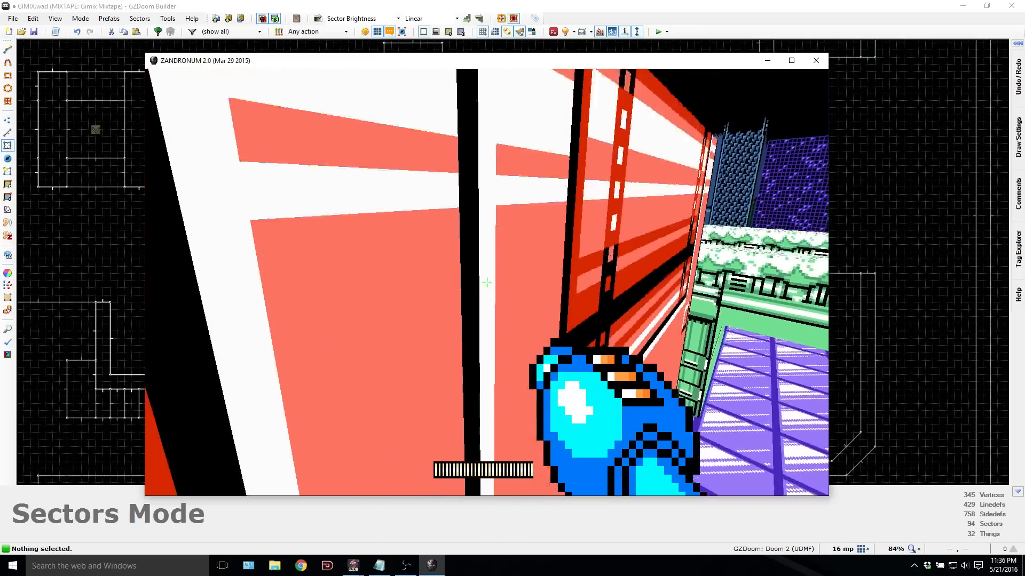
{"action": "key", "text": "space"}
{"action": "key", "text": "space"}
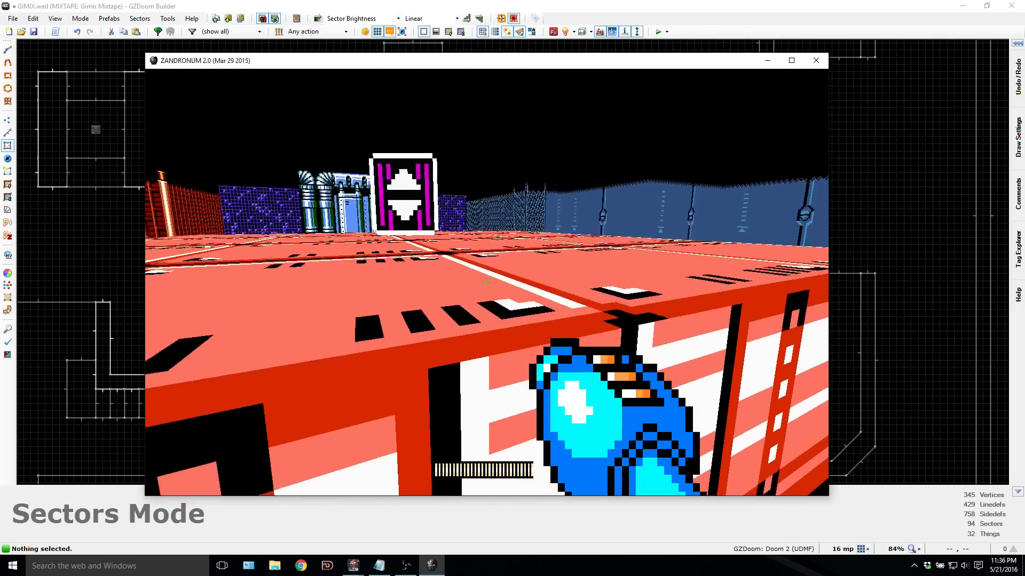
Step: Climb onto the red platform, pick up the Gravity Hold weapon, look around the map and return to the floor
{"action": "key", "text": "space"}
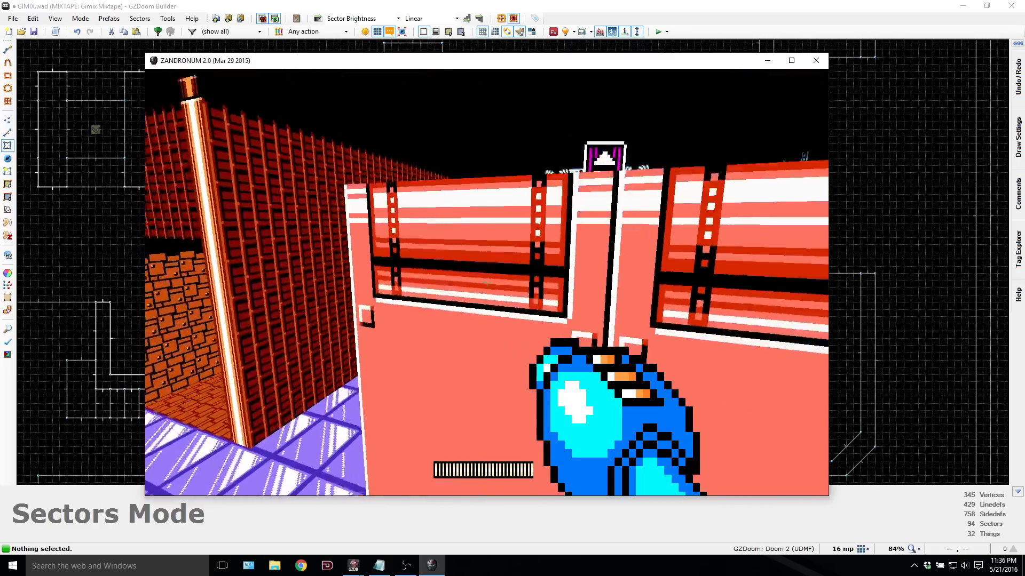
{"action": "key", "text": "space"}
{"action": "key", "text": "w"}
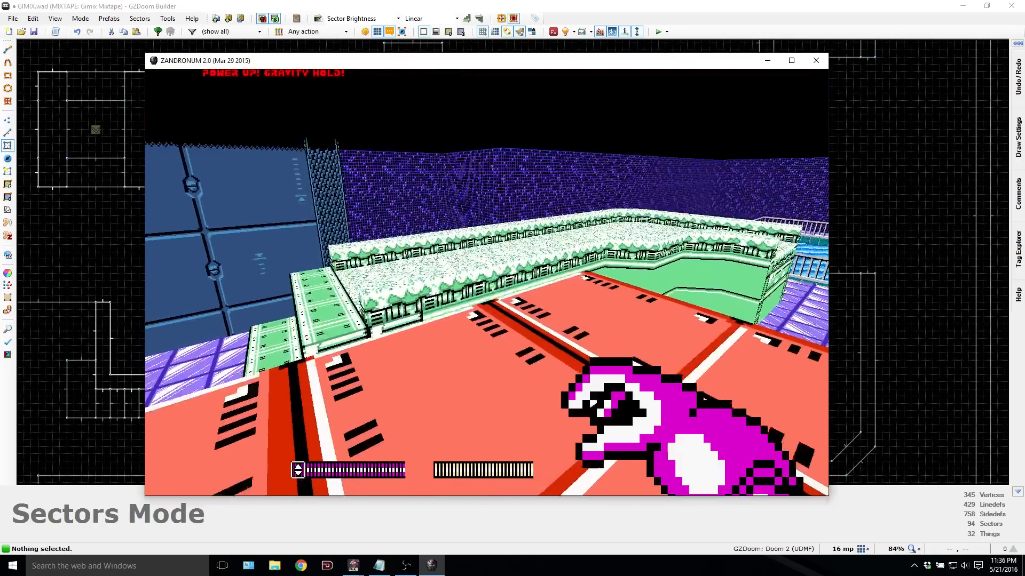
{"action": "key", "text": "w"}
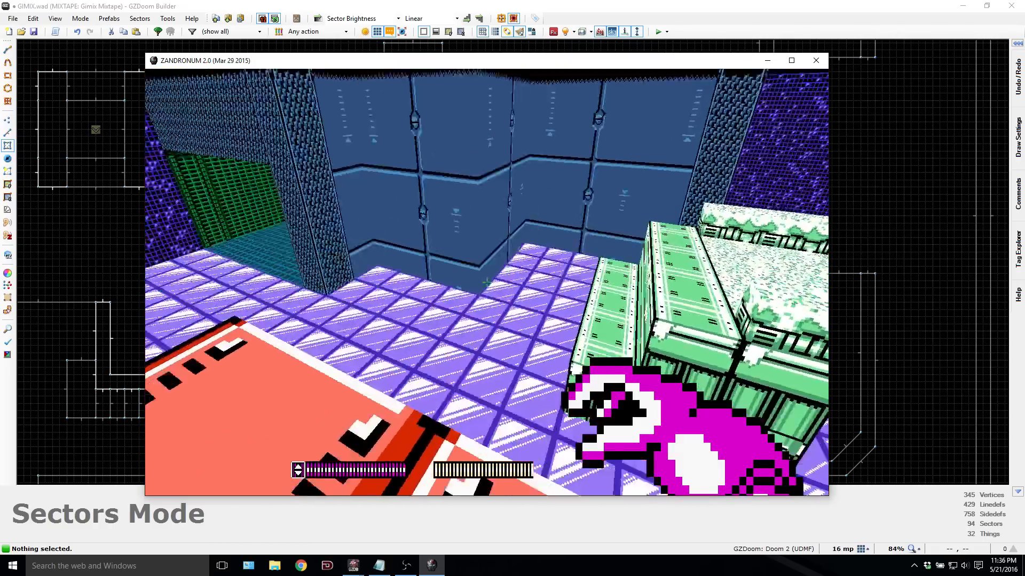
{"action": "key", "text": "w"}
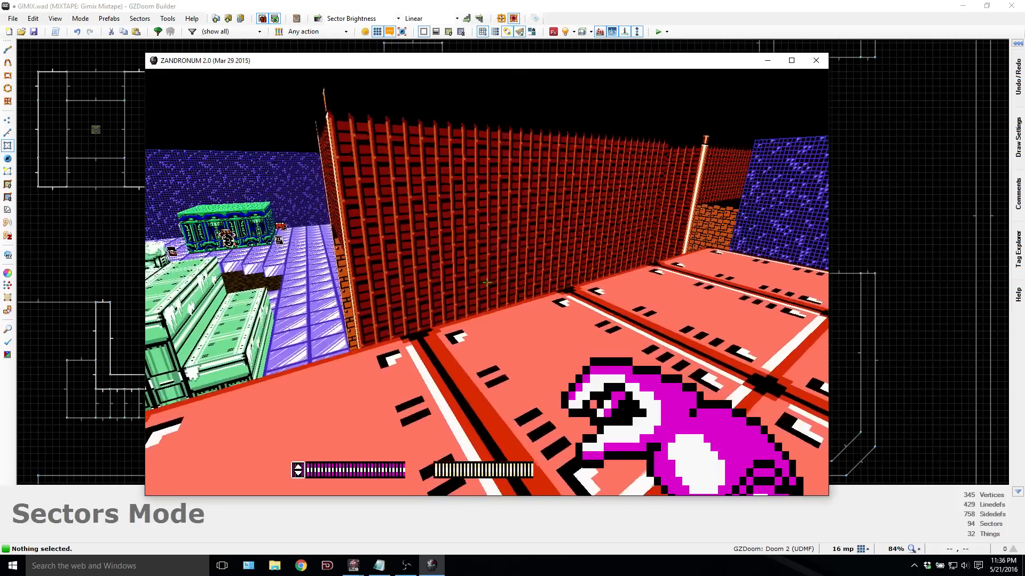
{"action": "key", "text": "w"}
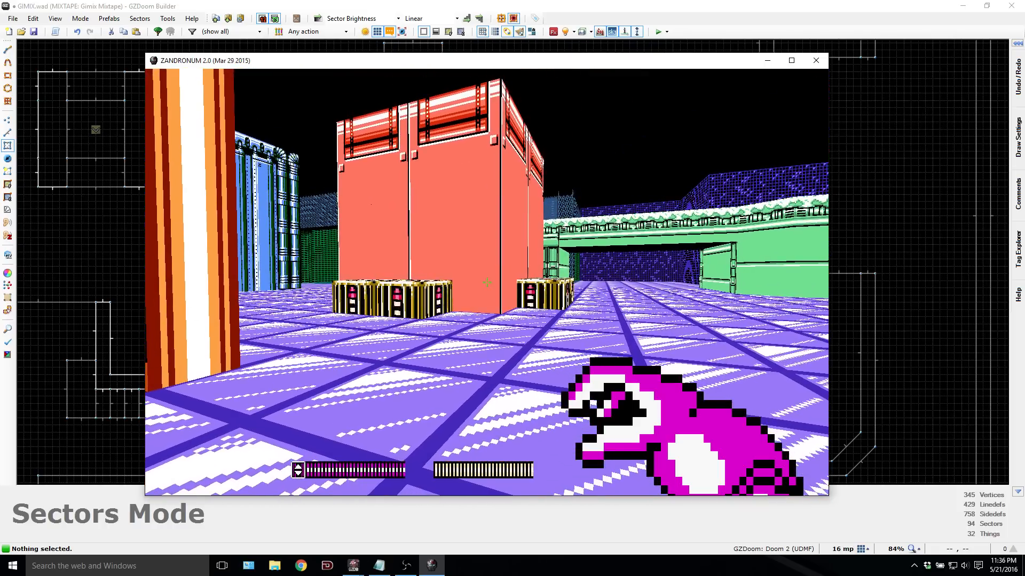
Step: Move around the base of the red platform to view its wind pads from several angles
{"action": "key", "text": "s"}
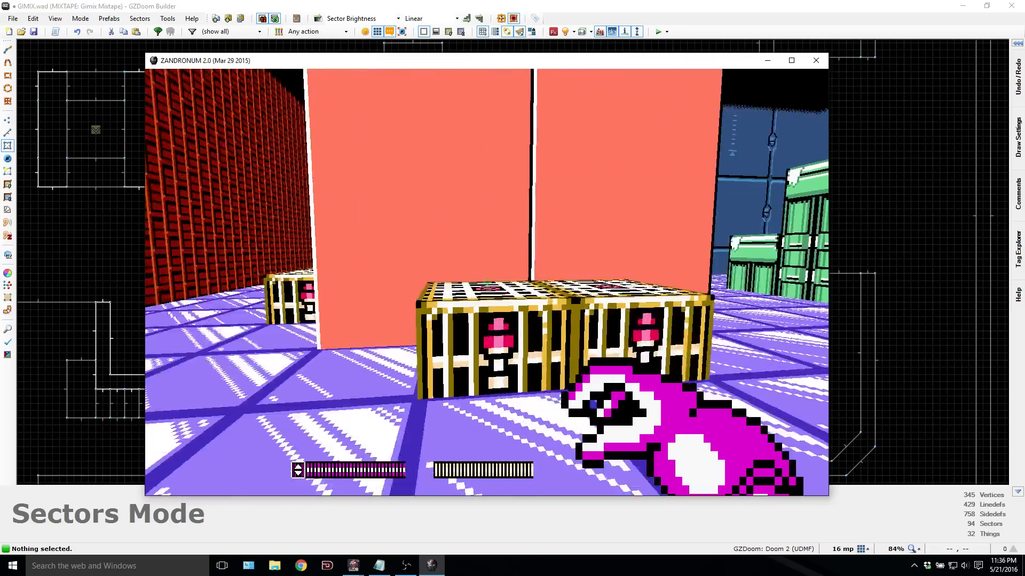
{"action": "key", "text": "Left"}
{"action": "key", "text": "Right"}
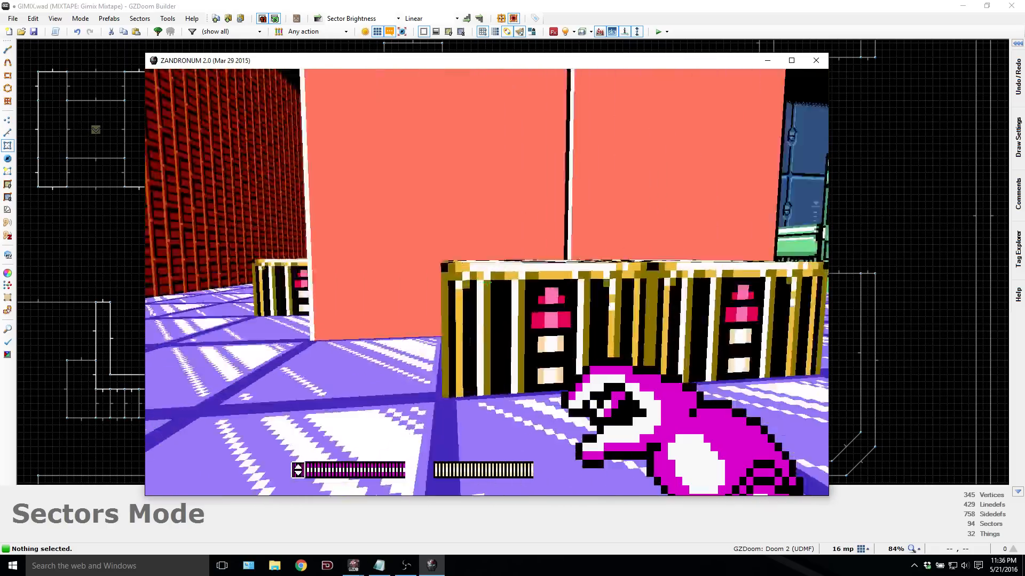
{"action": "key", "text": "Left"}
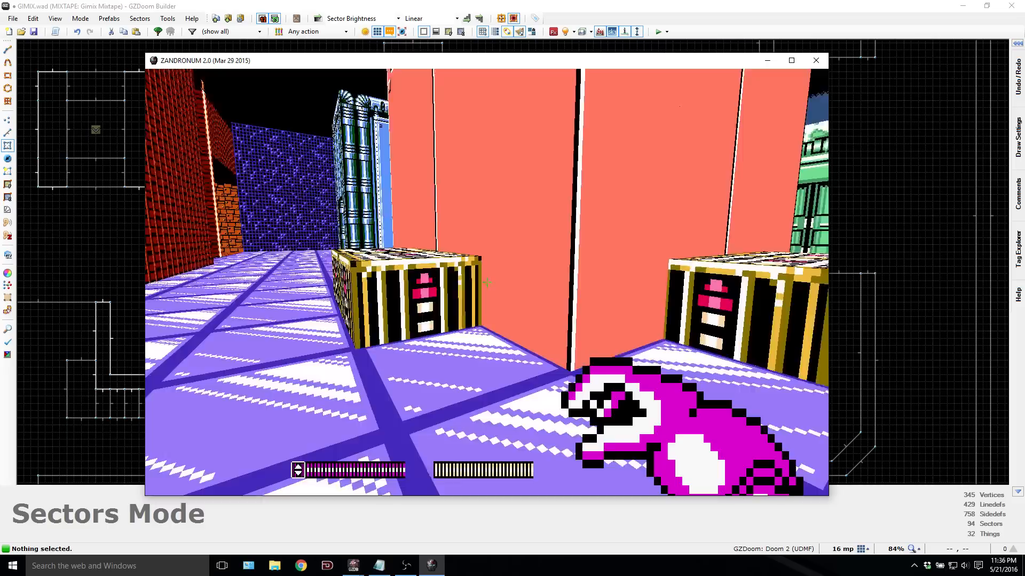
{"action": "key", "text": "Right"}
{"action": "key", "text": "Left"}
{"action": "key", "text": "Left"}
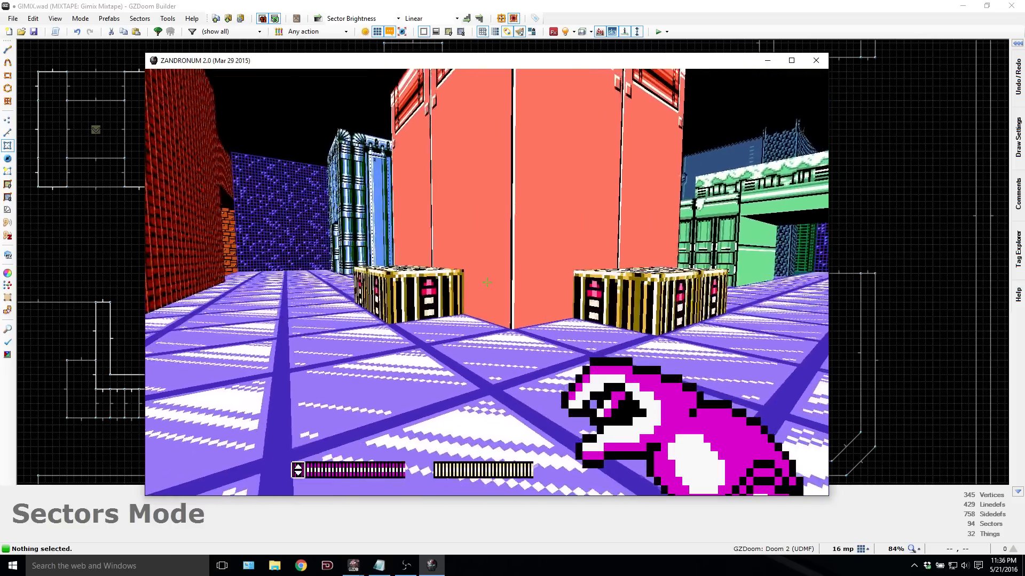
Step: Jump onto a wind pad beside the red platform and ride it up to the platform's top
{"action": "key", "text": "Up"}
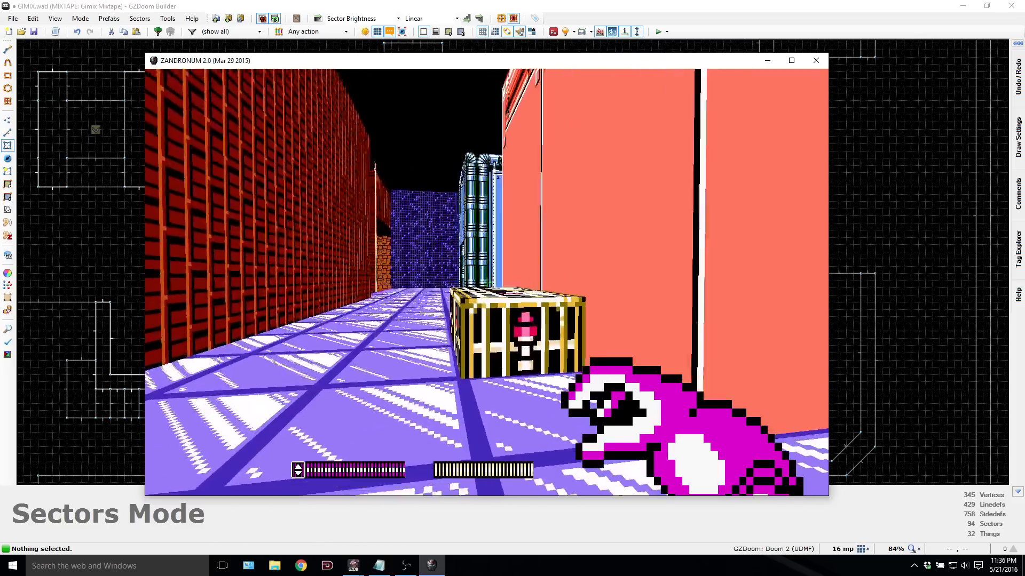
{"action": "key", "text": "Down"}
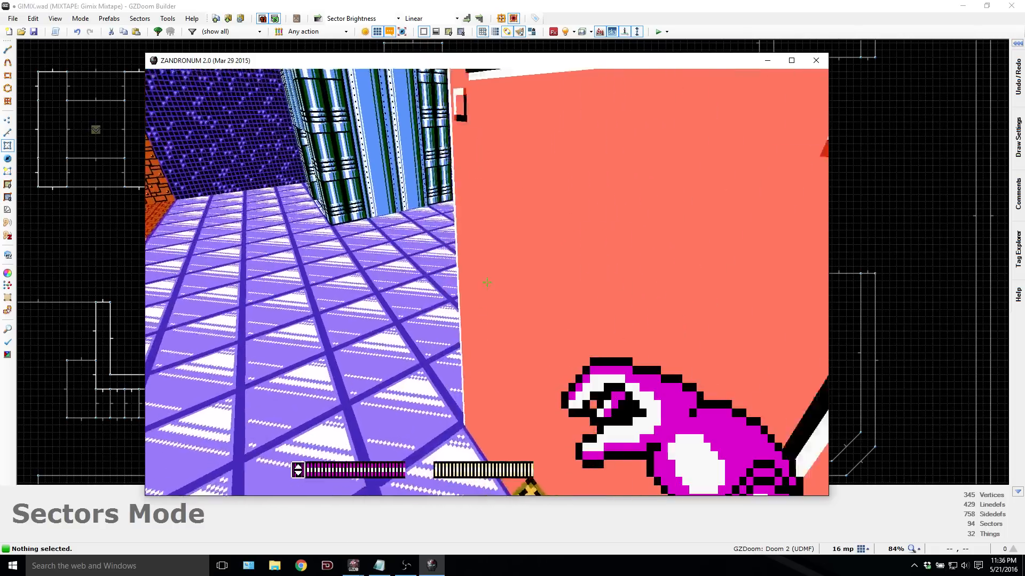
{"action": "key", "text": "Right"}
{"action": "key", "text": "Left"}
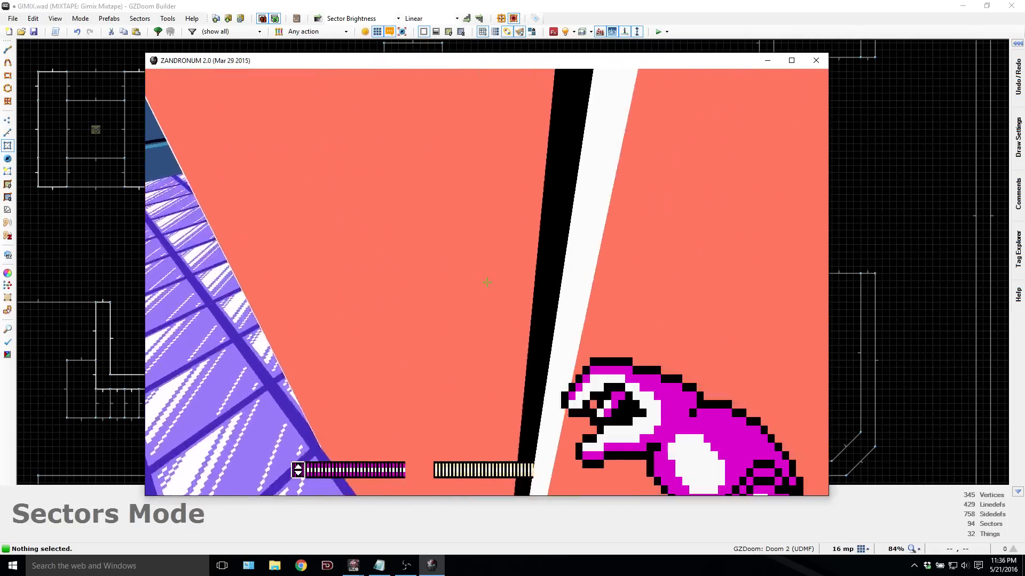
{"action": "key", "text": "Left"}
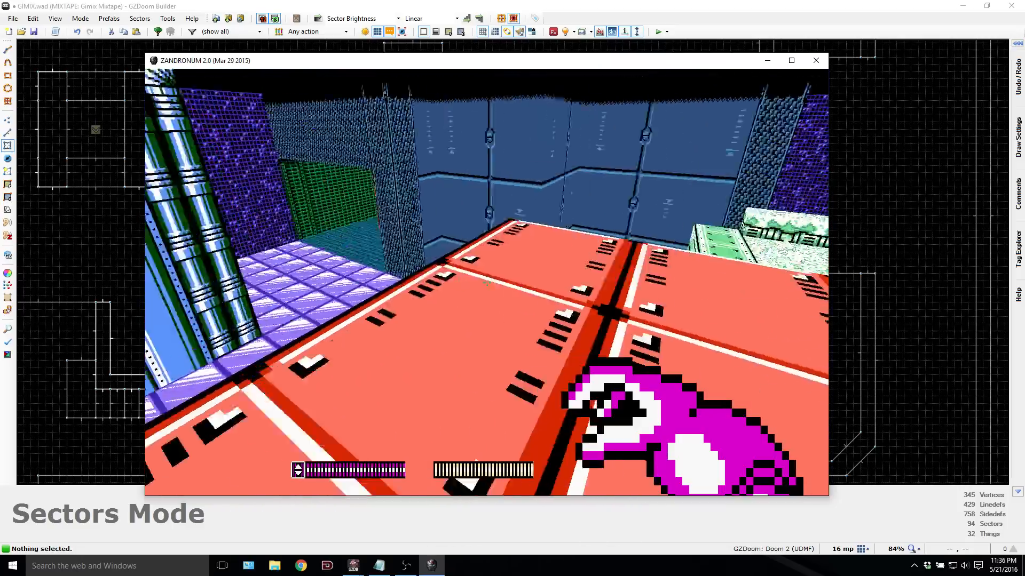
Step: Return to the floor, ride another wind pad onto the red platform and close the playtest
{"action": "key", "text": "Left"}
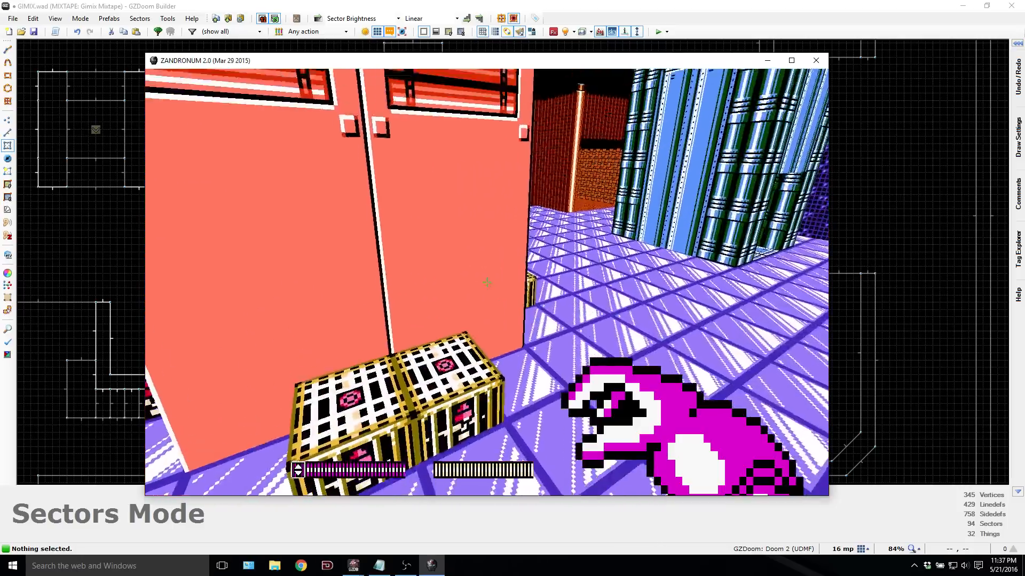
{"action": "key", "text": "Right"}
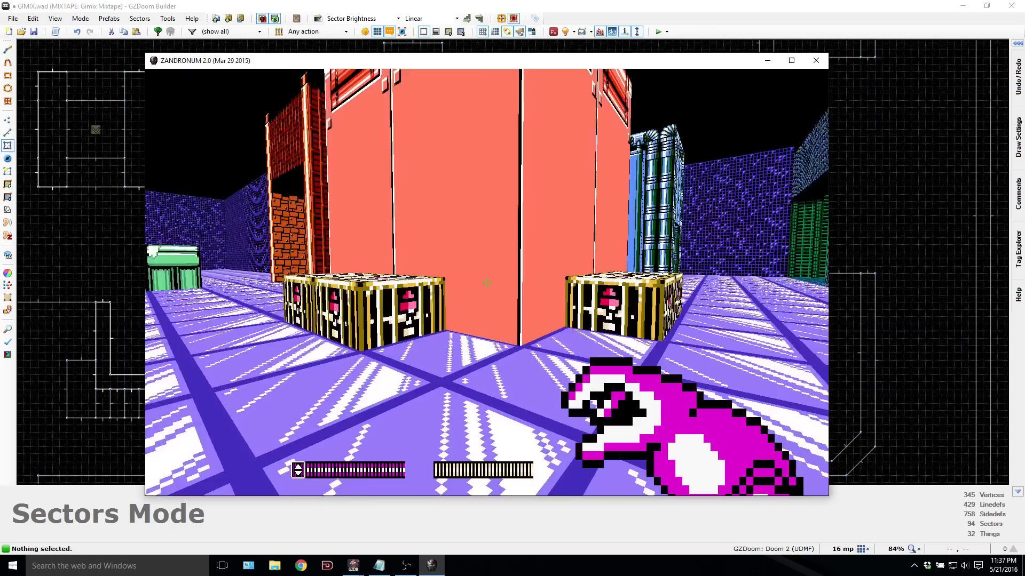
{"action": "key", "text": "w"}
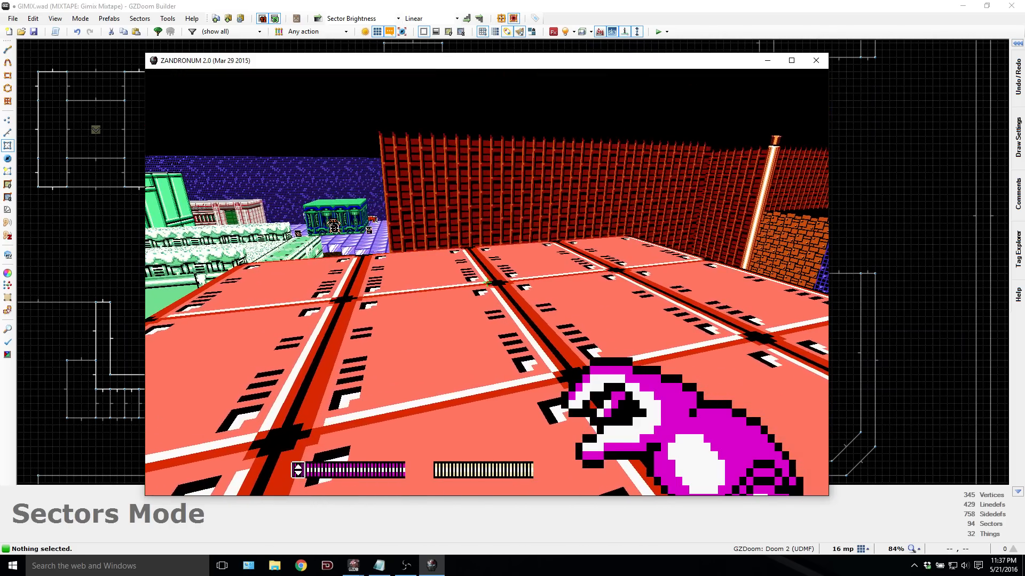
{"action": "key", "text": "alt+F4"}
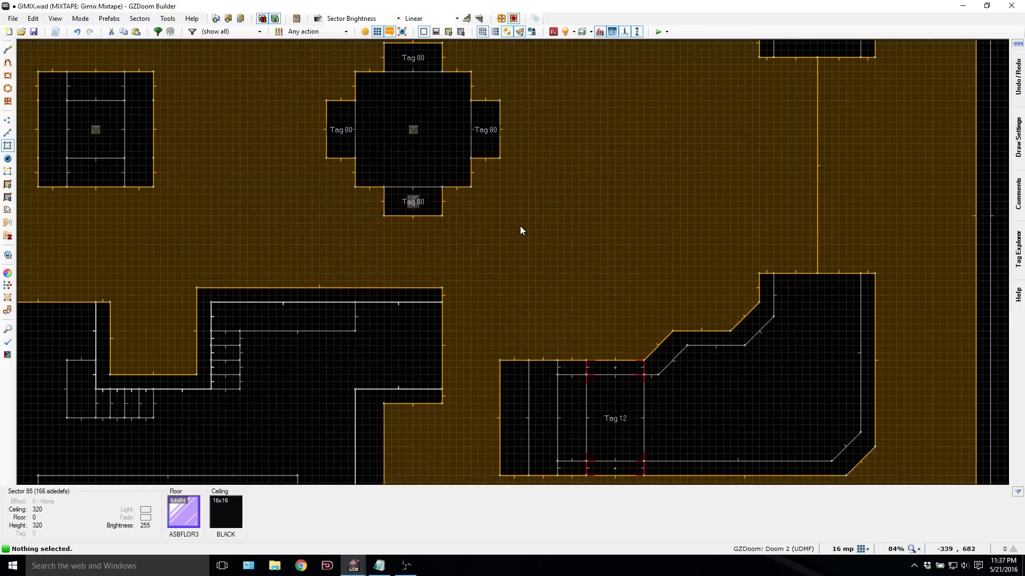
Step: Set the height argument of the Script 5 sector action in the southern wind pad to 128
{"action": "scroll", "coordinate": [520, 225], "scroll_direction": "down", "scroll_amount": 4}
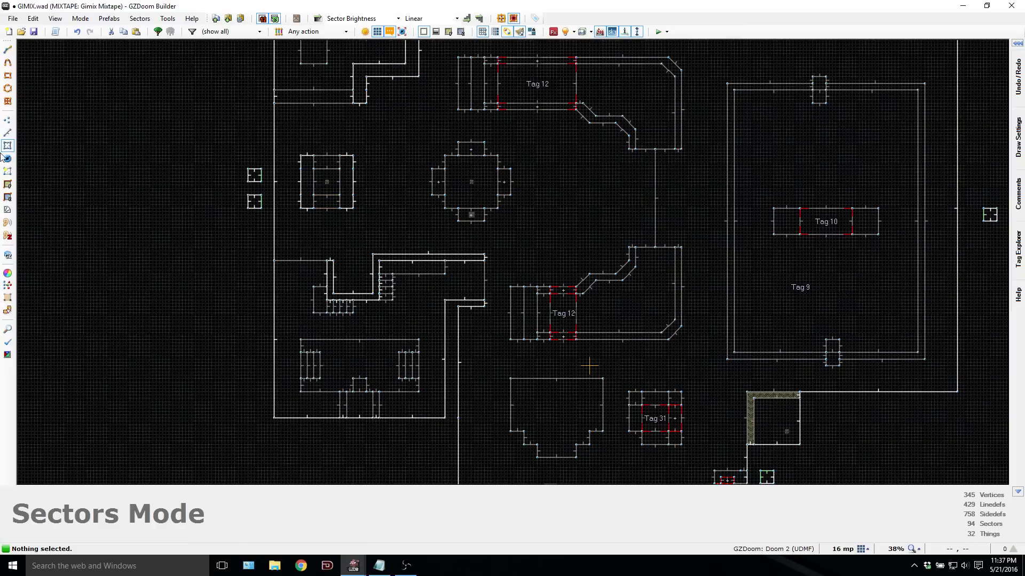
{"action": "key", "text": "t"}
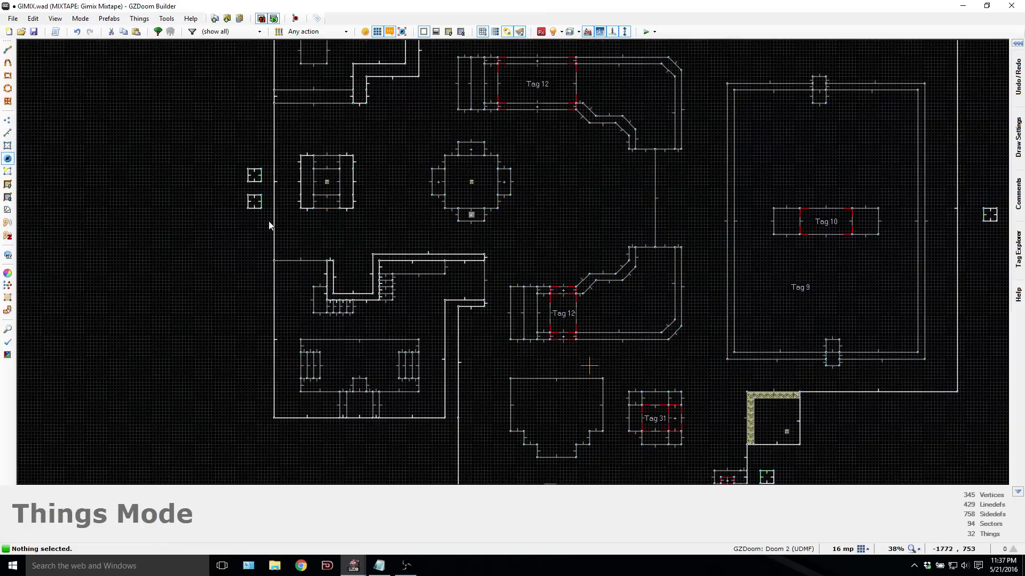
{"action": "right_click", "coordinate": [472, 218]}
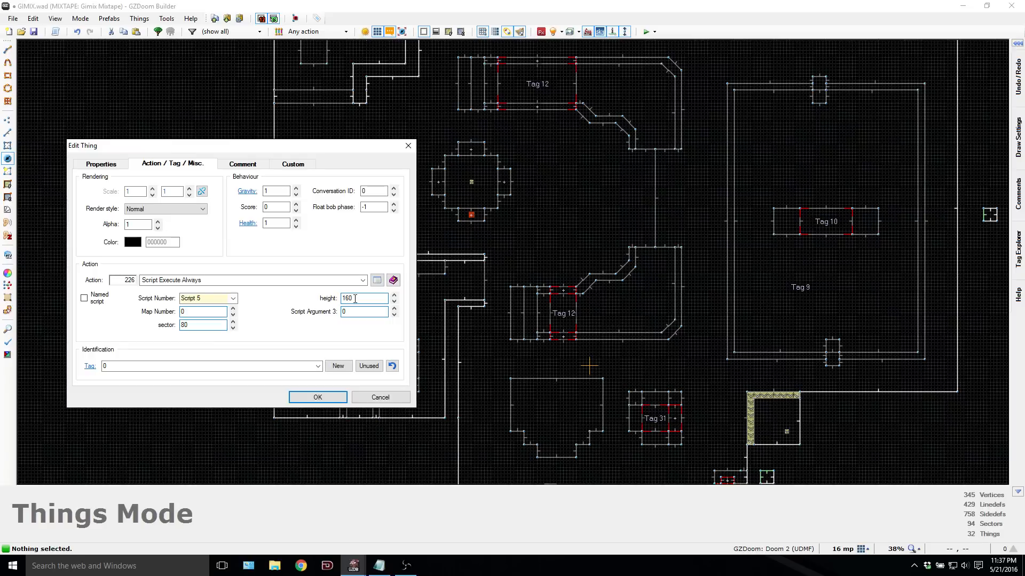
{"action": "double_click", "coordinate": [355, 299]}
{"action": "type", "text": "128"}
{"action": "key", "text": "Return"}
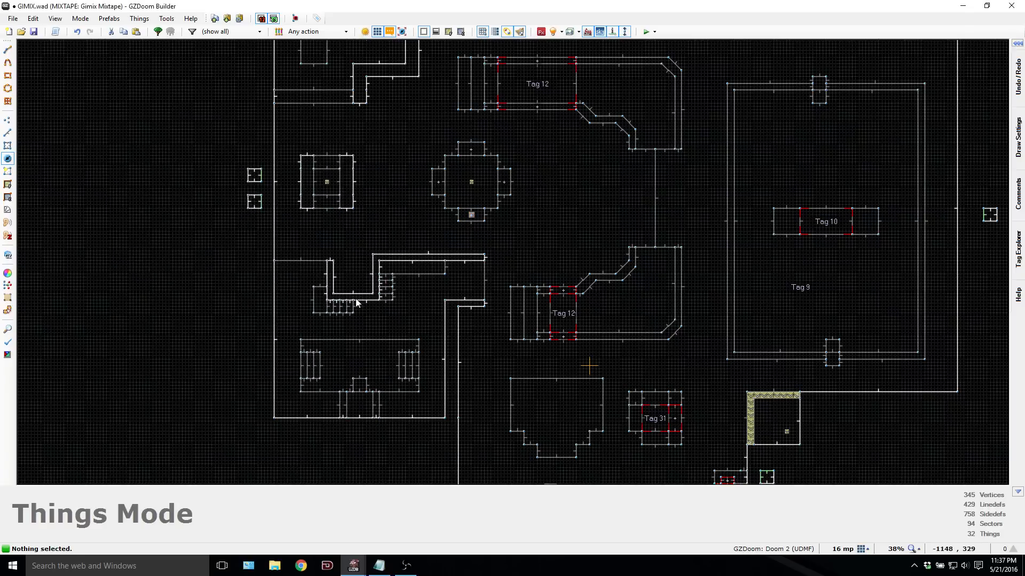
Step: Return to Sectors mode, save the map and check the Notepad topic list for the next gimmick
{"action": "left_click", "coordinate": [7, 145]}
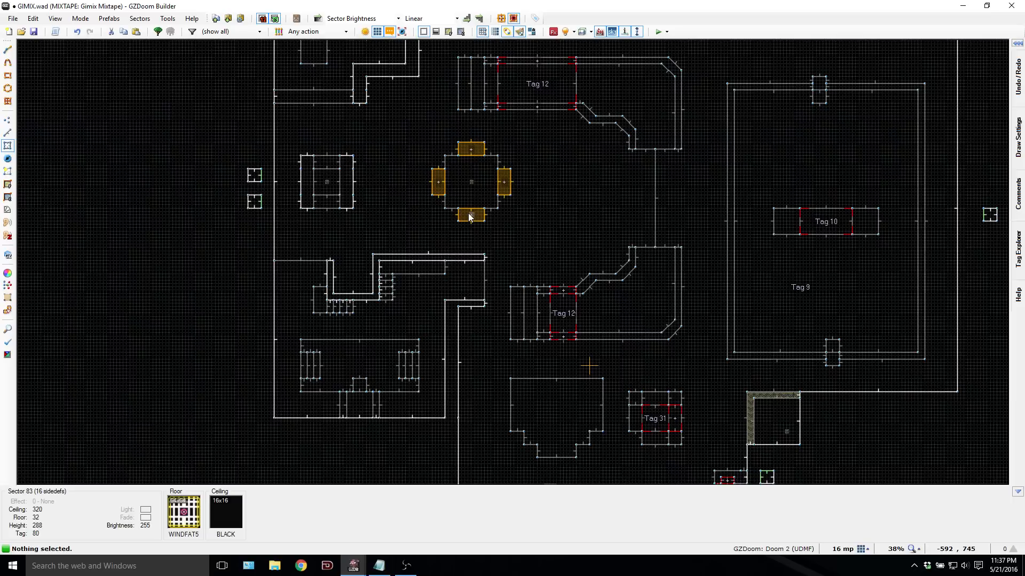
{"action": "key", "text": "ctrl+s"}
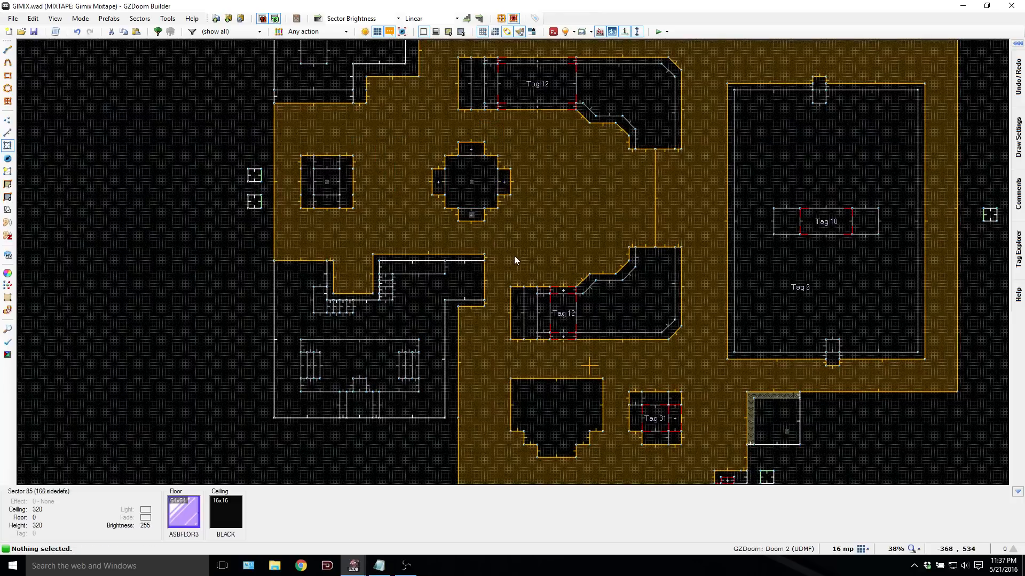
{"action": "left_click", "coordinate": [380, 566]}
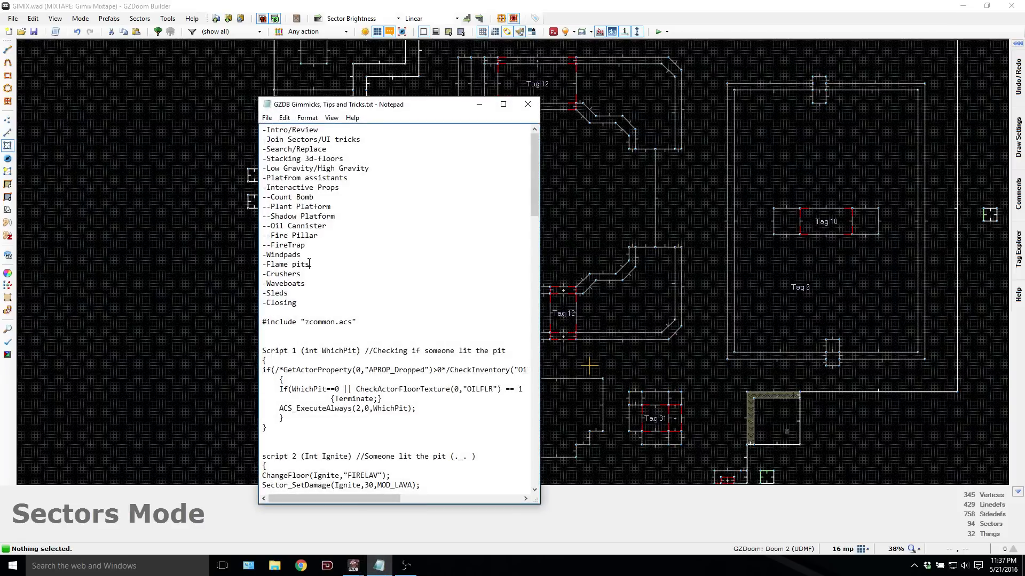
{"action": "left_click", "coordinate": [480, 104]}
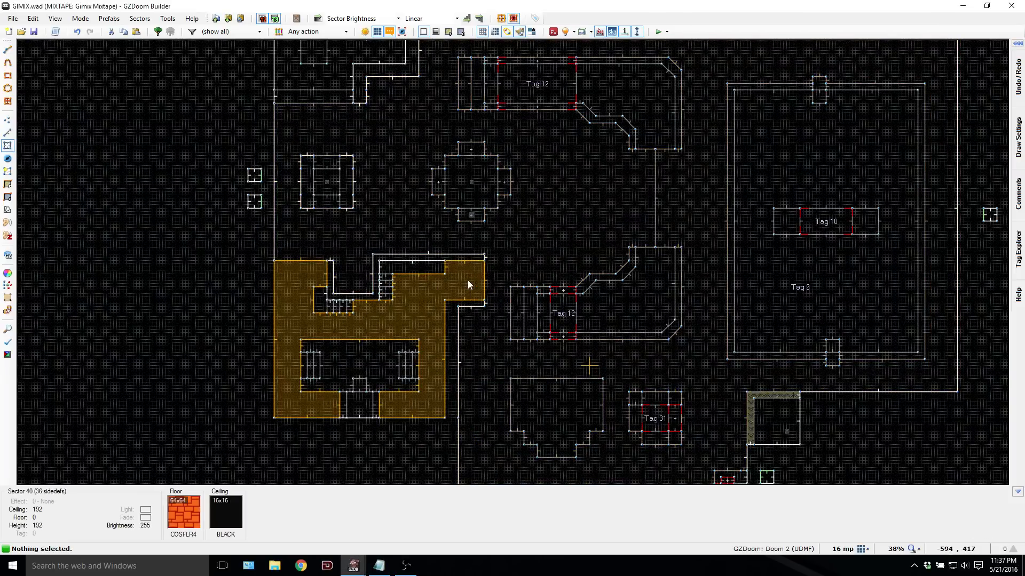
Step: Switch to Things mode around the stepped oil pit and set the grid size to 32 mp
{"action": "key", "text": "Down"}
{"action": "key", "text": "Down"}
{"action": "key", "text": "Down"}
{"action": "left_click", "coordinate": [7, 158]}
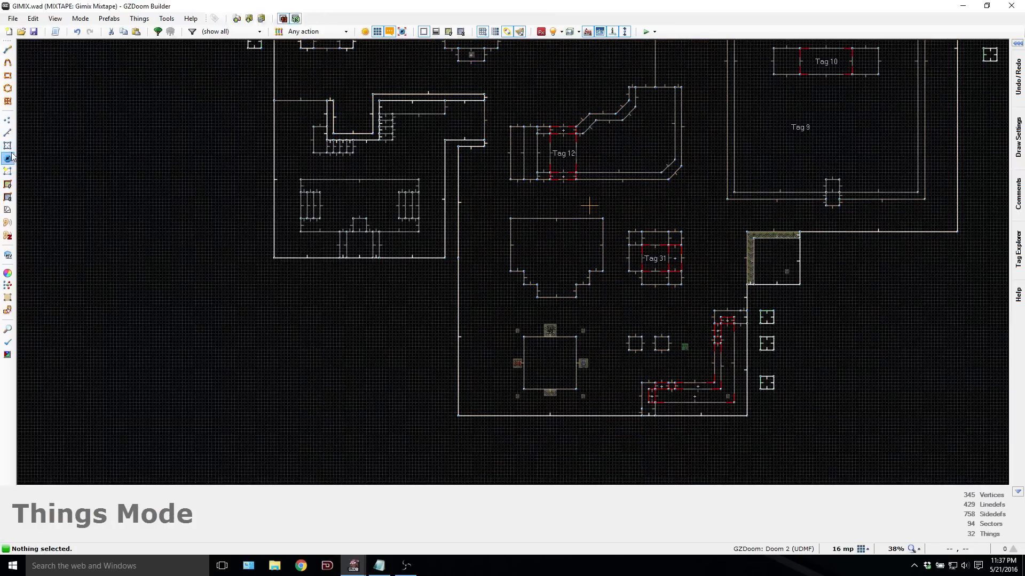
{"action": "key", "text": "Right"}
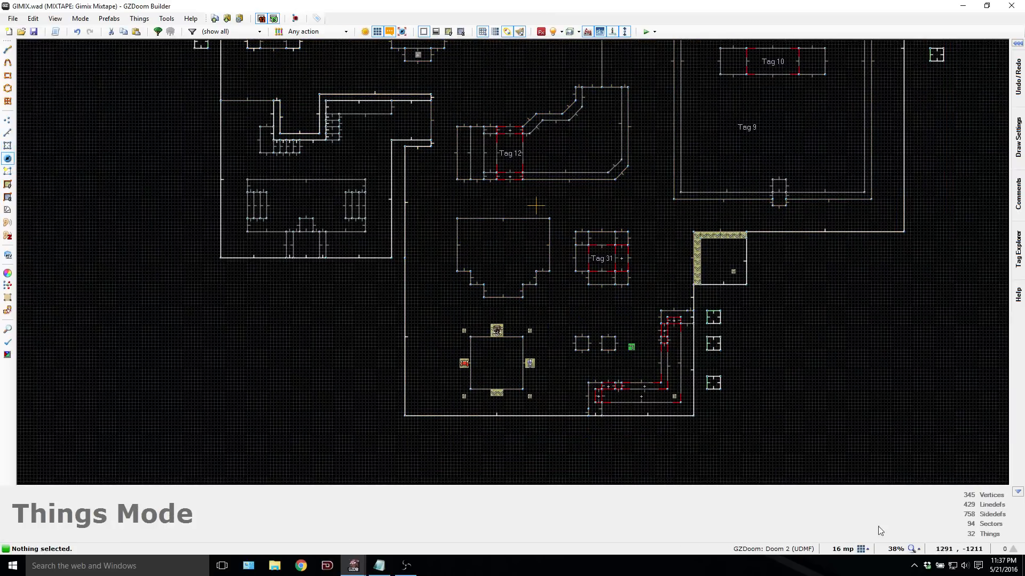
{"action": "left_click", "coordinate": [868, 550]}
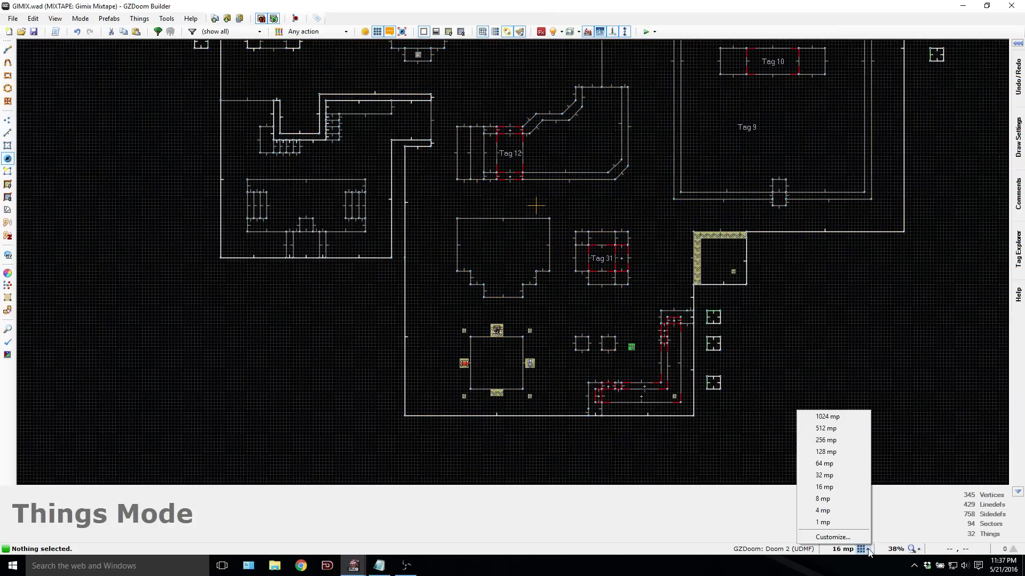
{"action": "left_click", "coordinate": [824, 475]}
{"action": "scroll", "coordinate": [466, 221], "scroll_direction": "up", "scroll_amount": 4}
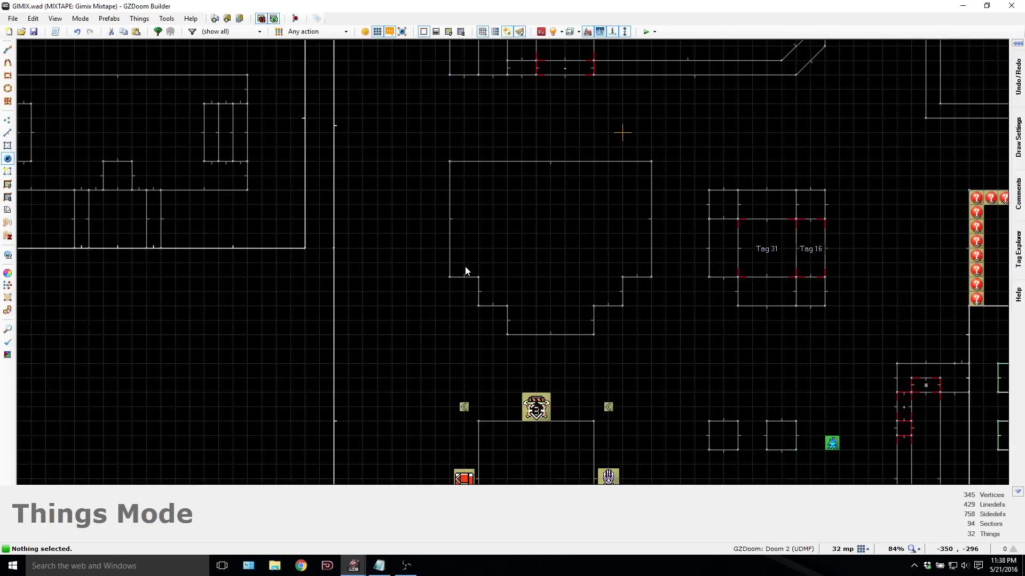
Step: Examine the oil pit and its floor texture in the 3D view, then return to the 2D map
{"action": "key", "text": "q"}
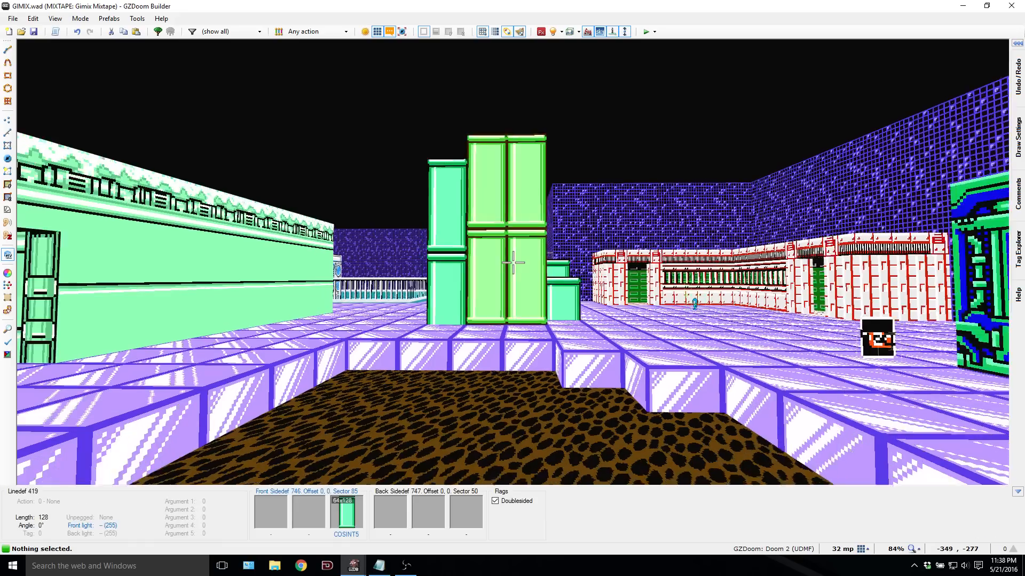
{"action": "key", "text": "d"}
{"action": "key", "text": "e"}
{"action": "key", "text": "d"}
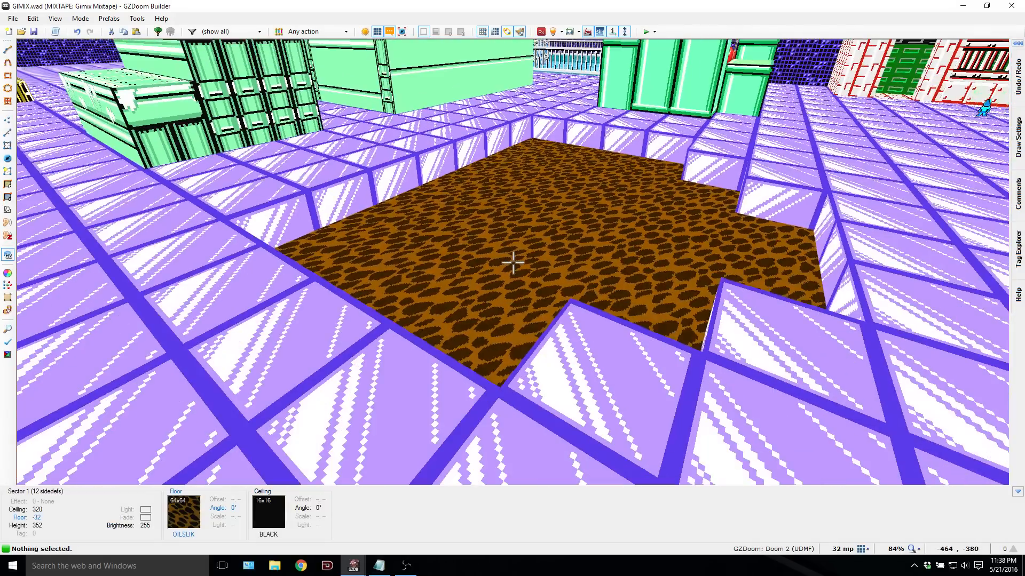
{"action": "key", "text": "d"}
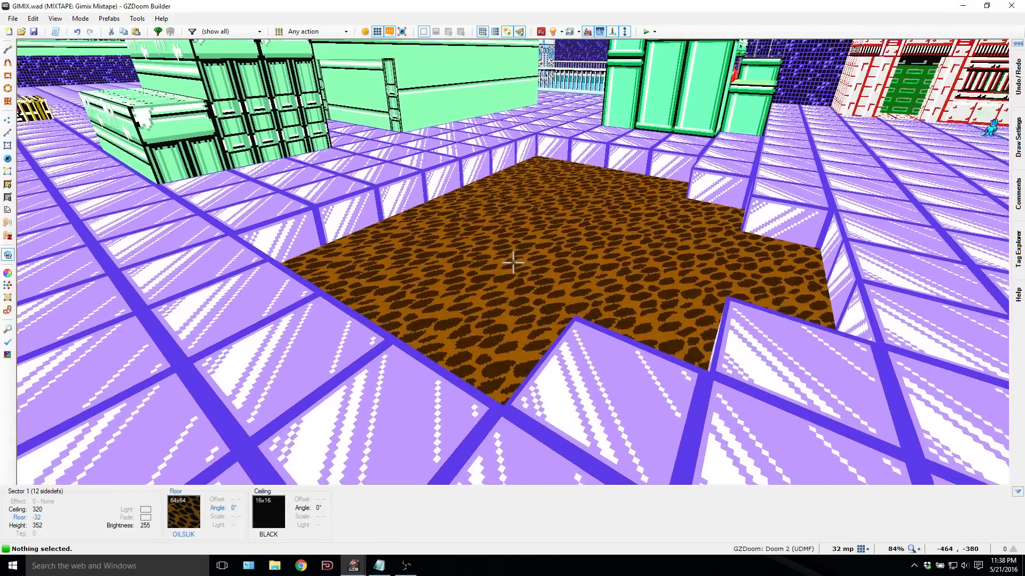
{"action": "key", "text": "e"}
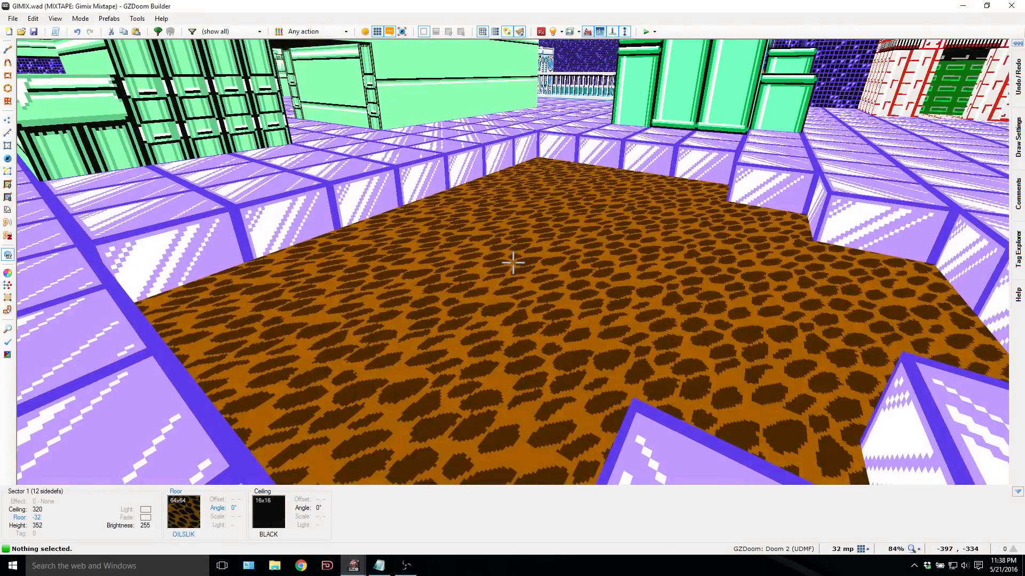
{"action": "key", "text": "q"}
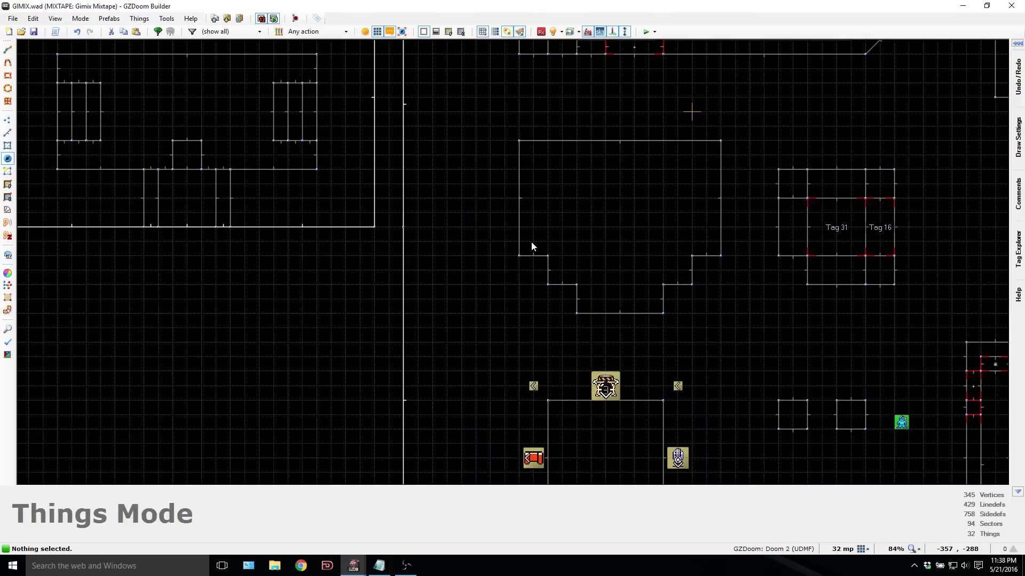
Step: Insert a Map Spot with tag 21 in the oil pit, near the south end of its west edge
{"action": "key", "text": "Insert"}
{"action": "left_click", "coordinate": [126, 165]}
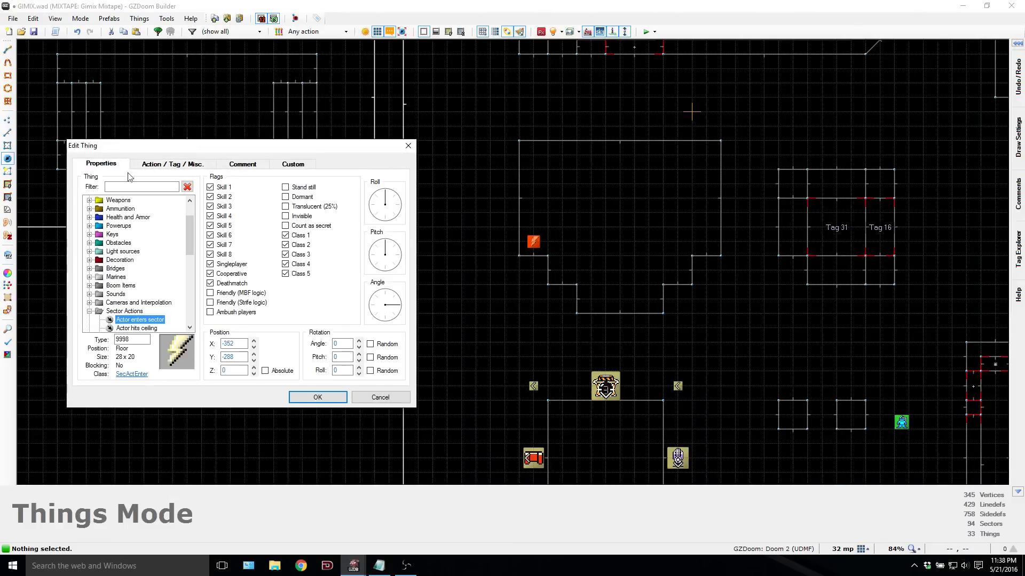
{"action": "left_click", "coordinate": [136, 187]}
{"action": "type", "text": "map"}
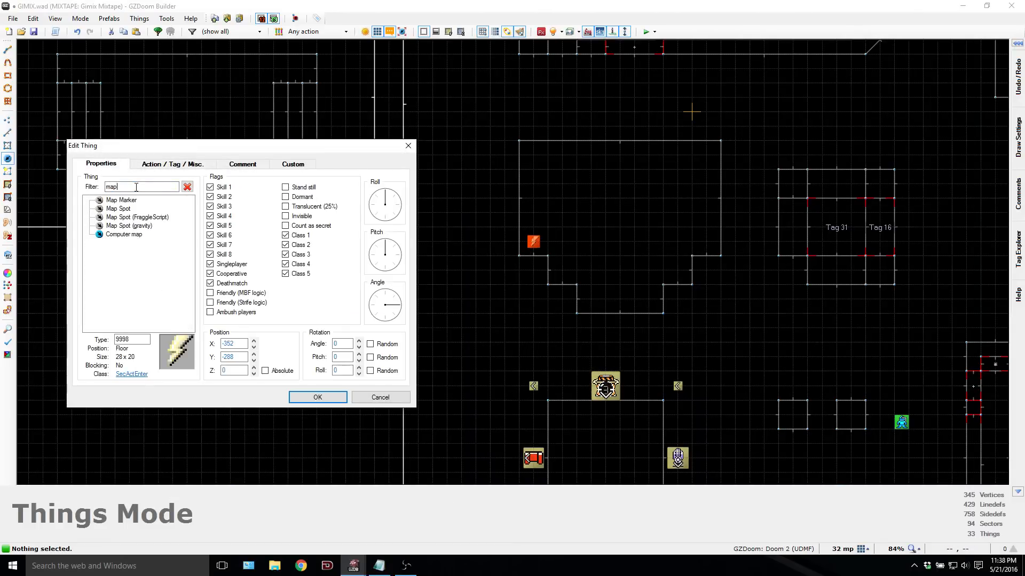
{"action": "left_click", "coordinate": [118, 208]}
{"action": "left_click", "coordinate": [173, 164]}
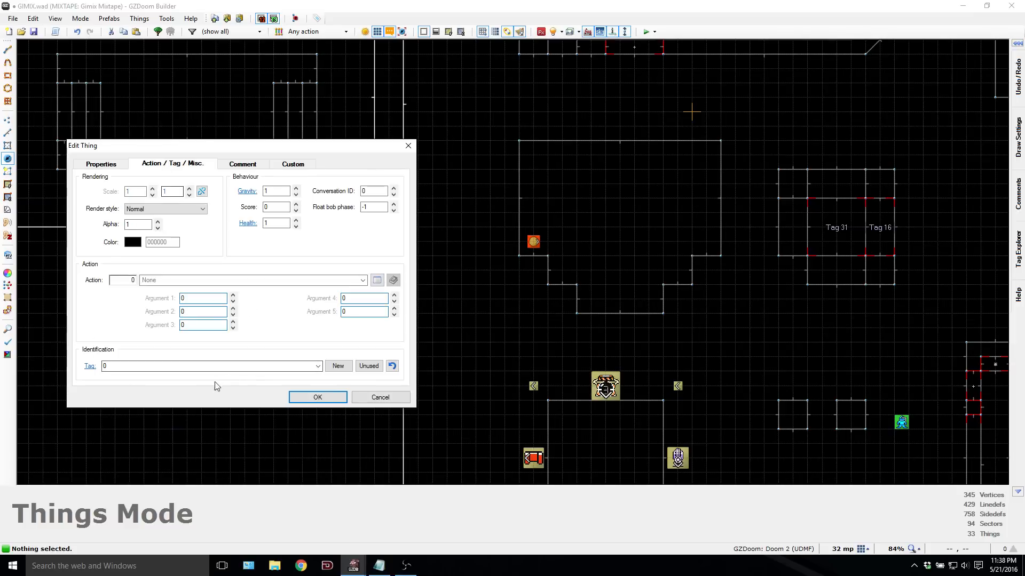
{"action": "left_click", "coordinate": [214, 366]}
{"action": "type", "text": "21"}
{"action": "key", "text": "Return"}
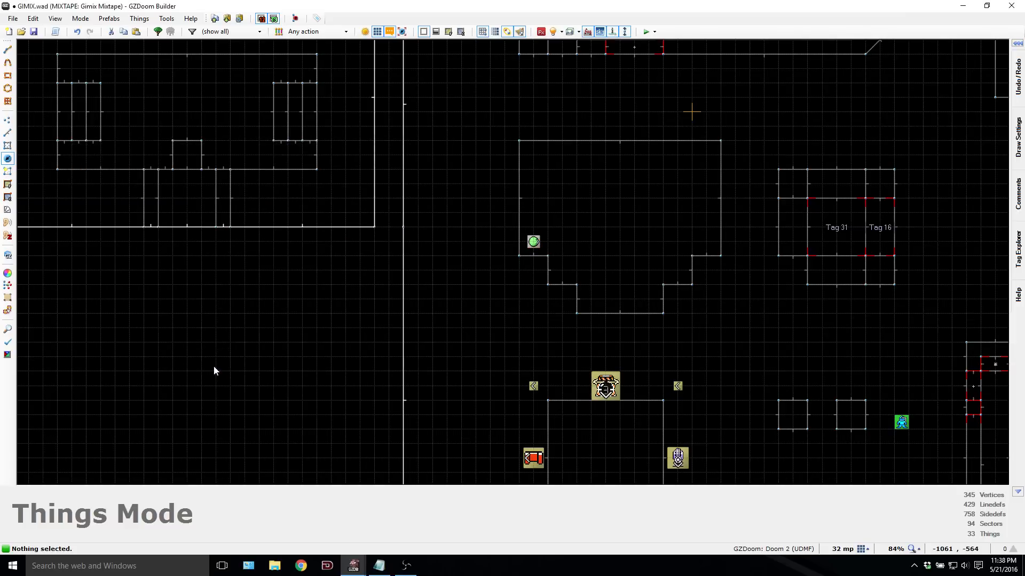
Step: Insert a second Map Spot directly north of the first one and give it tag 21
{"action": "key", "text": "Insert"}
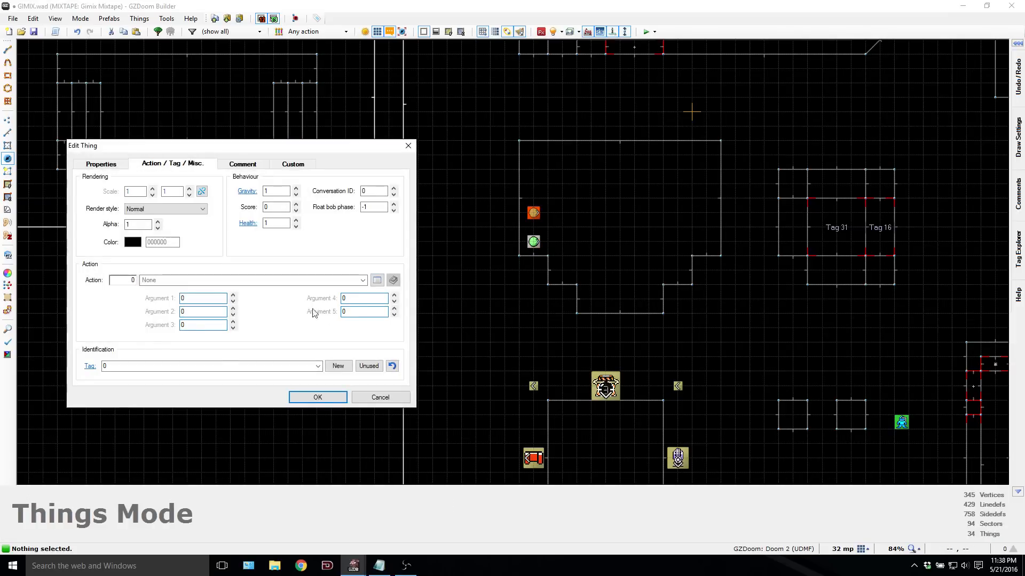
{"action": "left_click", "coordinate": [221, 366]}
{"action": "type", "text": "21"}
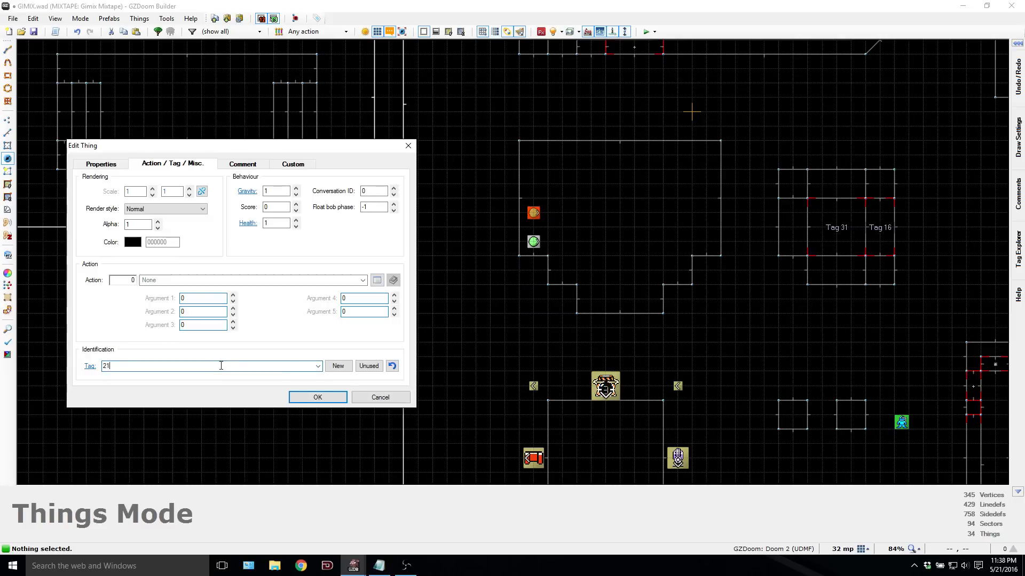
{"action": "key", "text": "Return"}
Step: Add two more untagged Map Spots northward to complete the column along the pit's west edge
{"action": "right_click", "coordinate": [538, 184]}
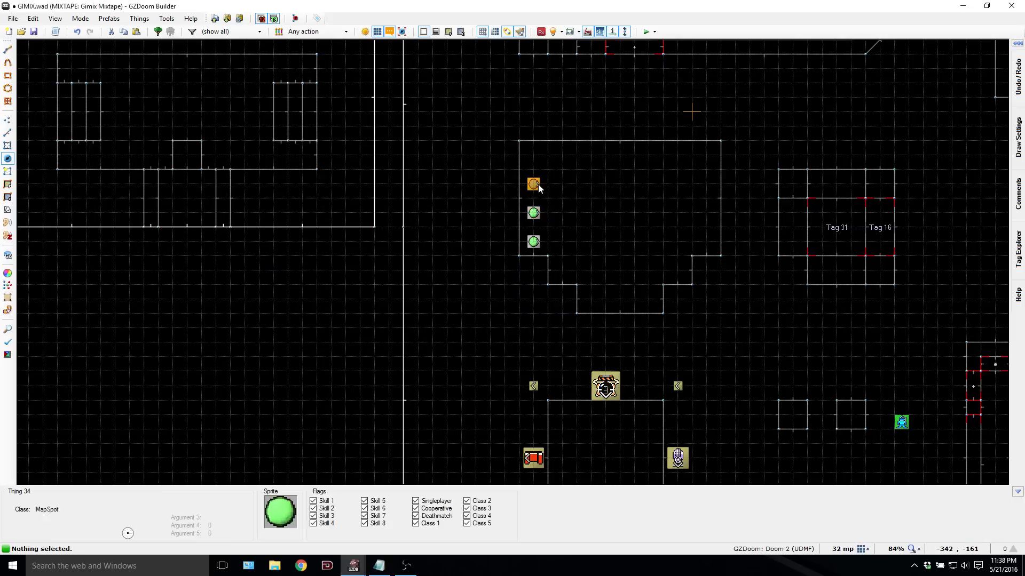
{"action": "key", "text": "Return"}
{"action": "right_click", "coordinate": [530, 157]}
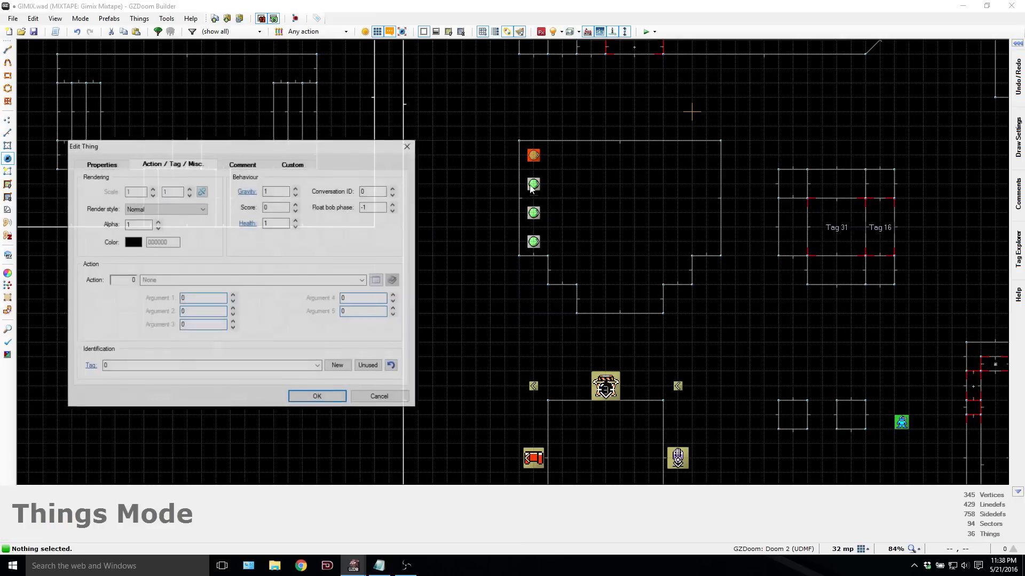
{"action": "left_click", "coordinate": [306, 395]}
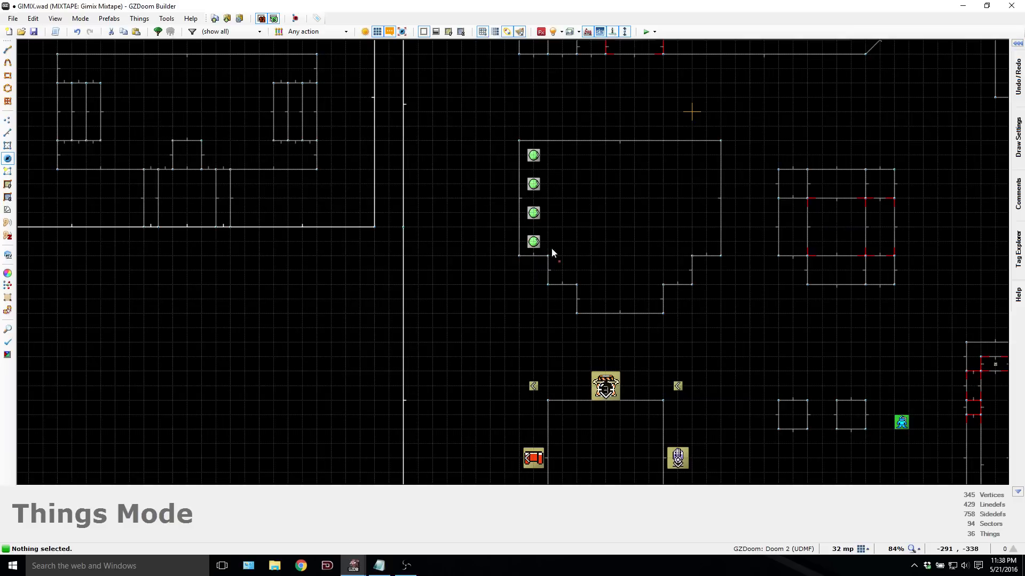
Step: Give all four Map Spots along the pit's west edge tag 21
{"action": "left_click_drag", "start_coordinate": [552, 247], "coordinate": [522, 145]}
{"action": "right_click", "coordinate": [534, 161]}
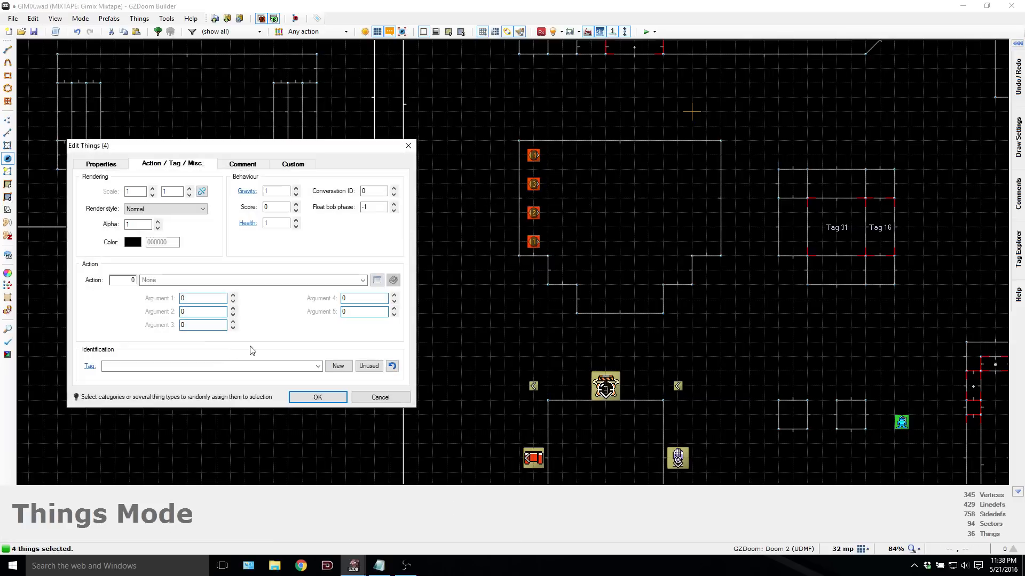
{"action": "left_click", "coordinate": [210, 366]}
{"action": "key", "text": "Return"}
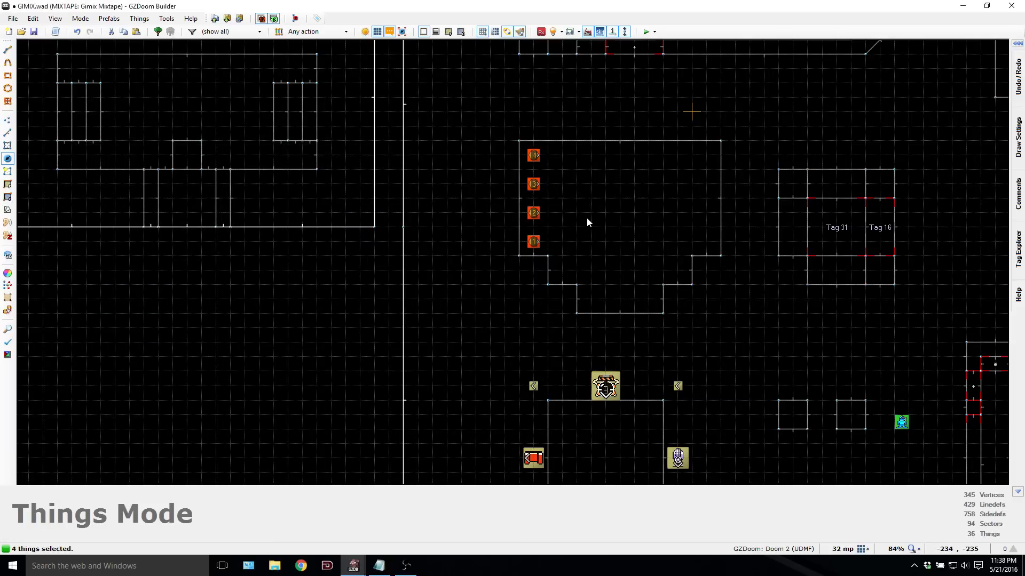
Step: Duplicate the Map Spot column one column east, and duplicate that pair again to build four adjacent columns
{"action": "key", "text": "ctrl+c"}
{"action": "key", "text": "ctrl+v"}
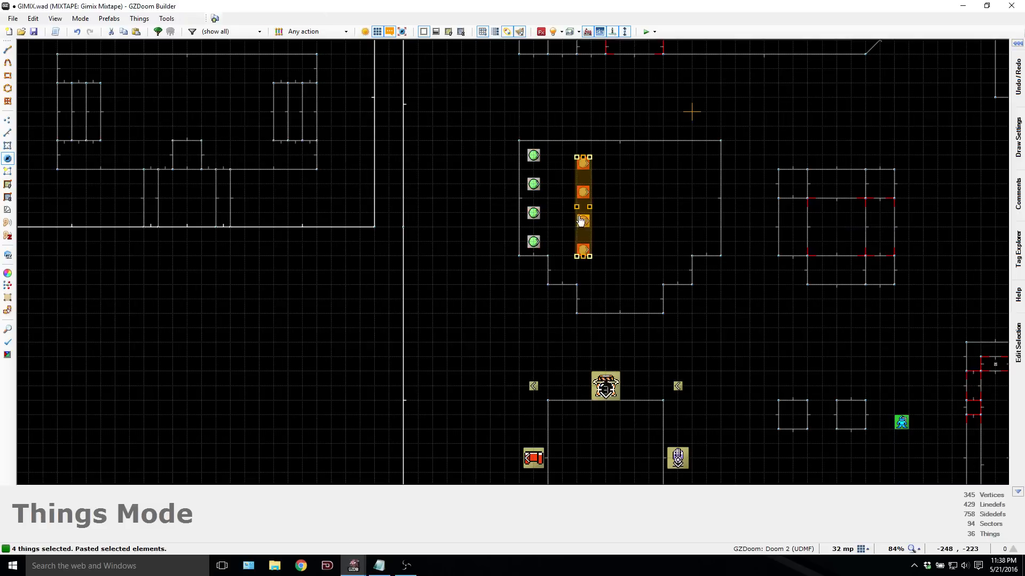
{"action": "left_click_drag", "start_coordinate": [584, 241], "coordinate": [522, 132]}
{"action": "key", "text": "Return"}
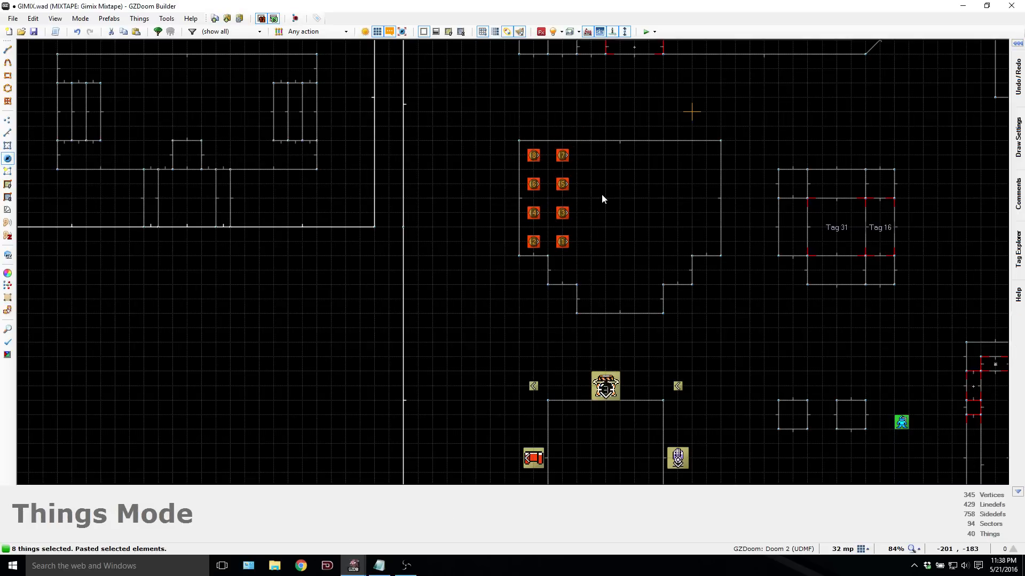
{"action": "key", "text": "ctrl+c"}
{"action": "key", "text": "ctrl+v"}
{"action": "left_click_drag", "start_coordinate": [625, 250], "coordinate": [556, 141]}
{"action": "key", "text": "Return"}
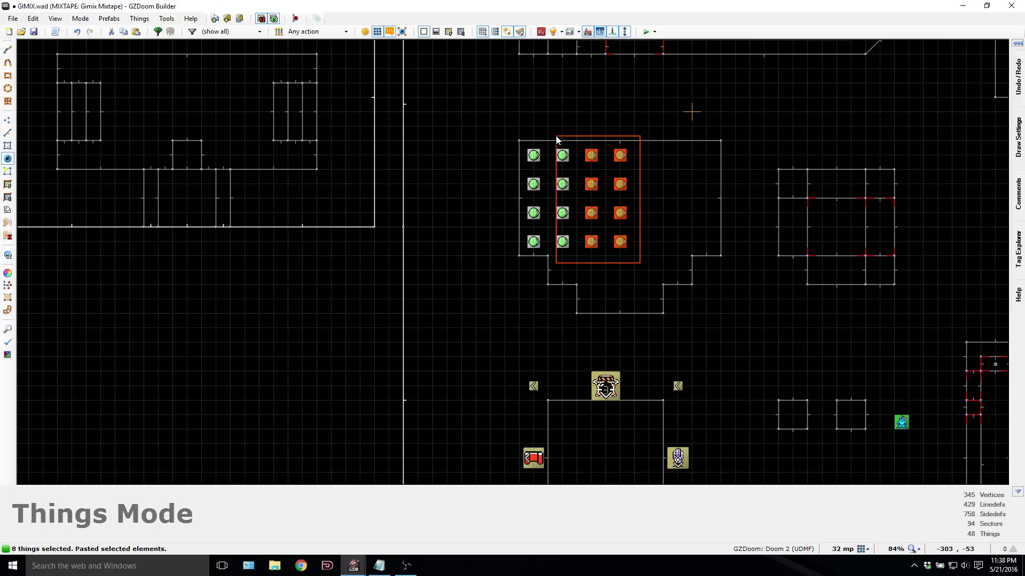
Step: Copy three of the Map Spot columns into the empty eastern part of the pit
{"action": "key", "text": "ctrl+c"}
{"action": "key", "text": "ctrl+v"}
{"action": "left_click_drag", "start_coordinate": [682, 239], "coordinate": [704, 246]}
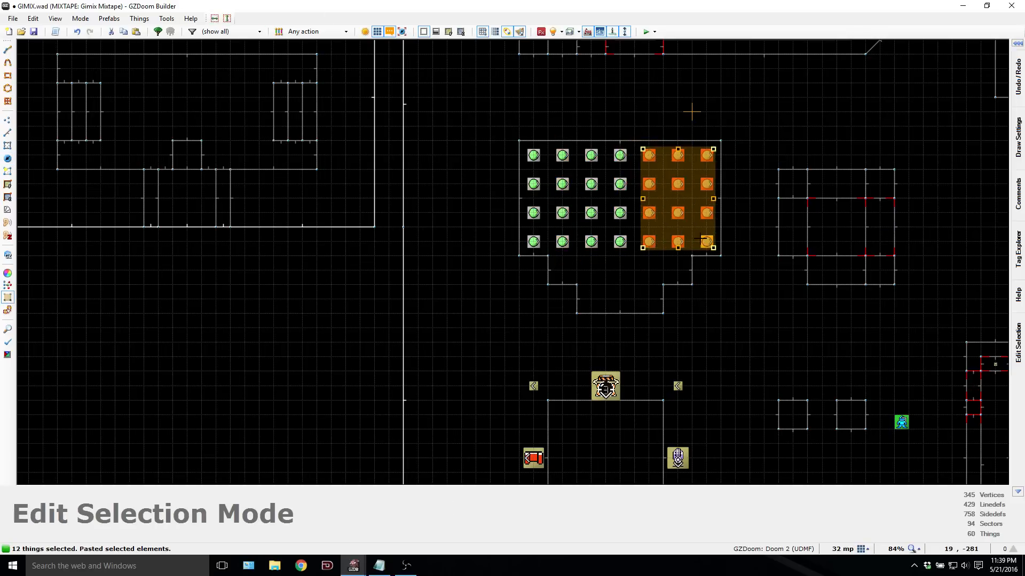
{"action": "key", "text": "Return"}
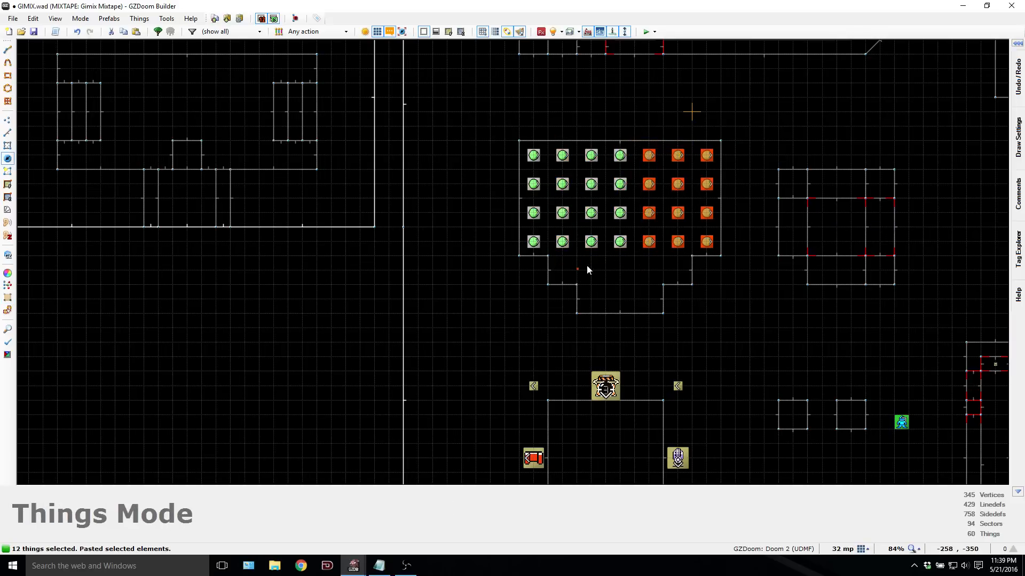
Step: Copy eight Map Spots, five over three, into the pit's stepped southern section and clear the selection
{"action": "left_click_drag", "start_coordinate": [587, 264], "coordinate": [660, 226]}
{"action": "left_click_drag", "start_coordinate": [580, 256], "coordinate": [660, 208]}
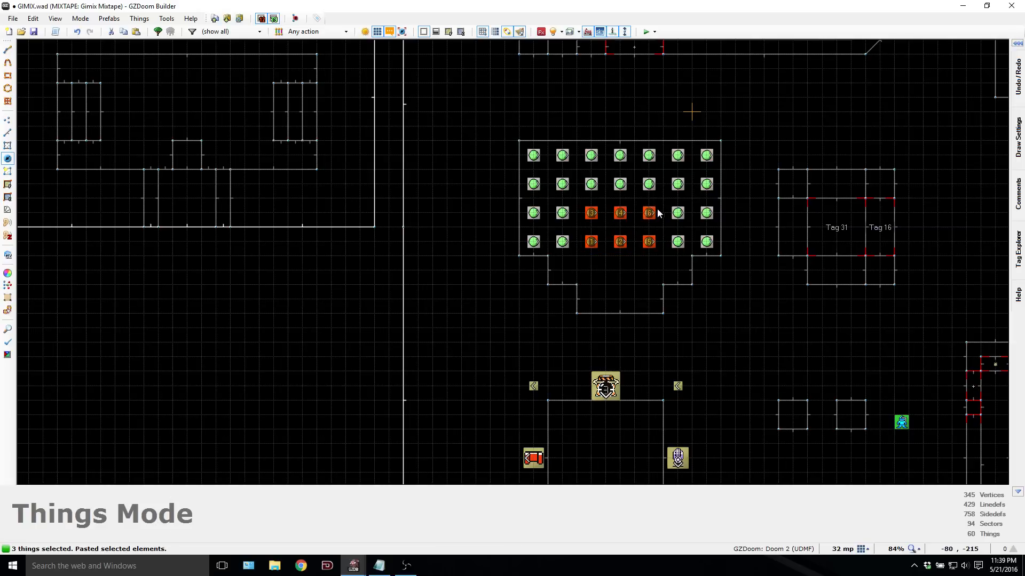
{"action": "left_click", "coordinate": [562, 213]}
{"action": "key", "text": "ctrl+c"}
{"action": "left_click", "coordinate": [678, 213]}
{"action": "key", "text": "ctrl+v"}
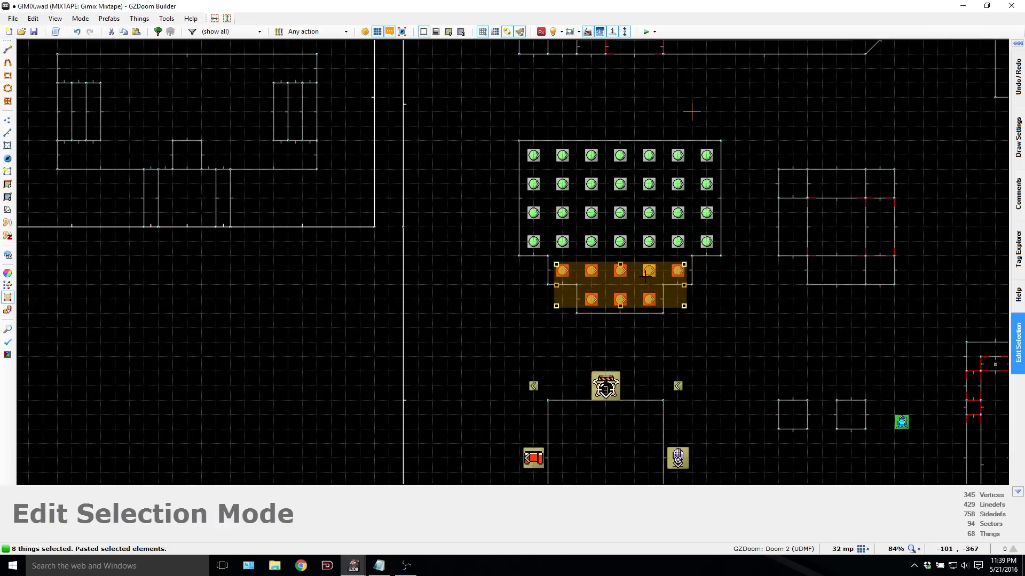
{"action": "key", "text": "Return"}
{"action": "left_click", "coordinate": [728, 309]}
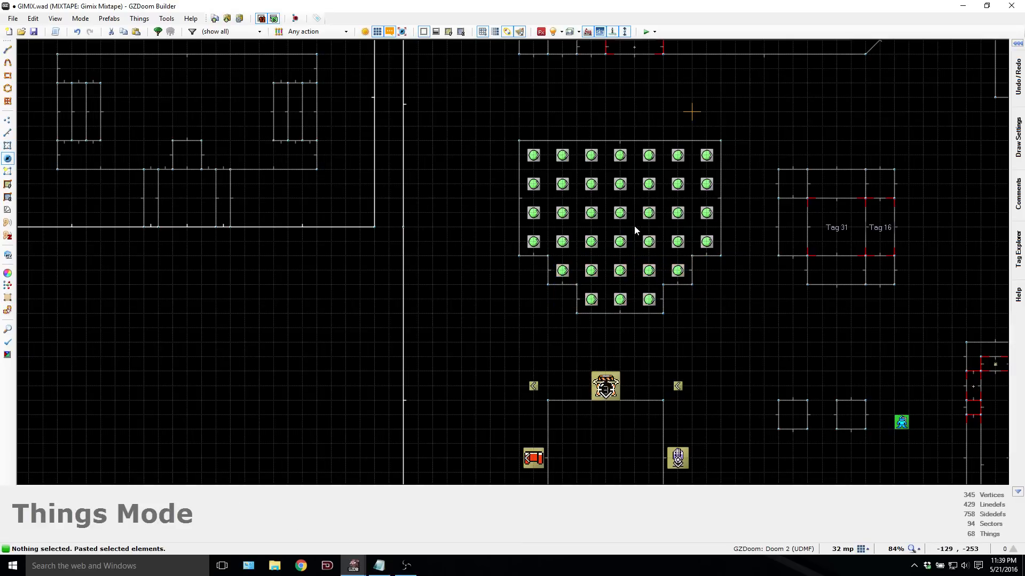
Step: Insert a new thing amid the pit's Map Spots and make it an "Actor hits floor" sector action
{"action": "key", "text": "Insert"}
{"action": "left_click", "coordinate": [120, 168]}
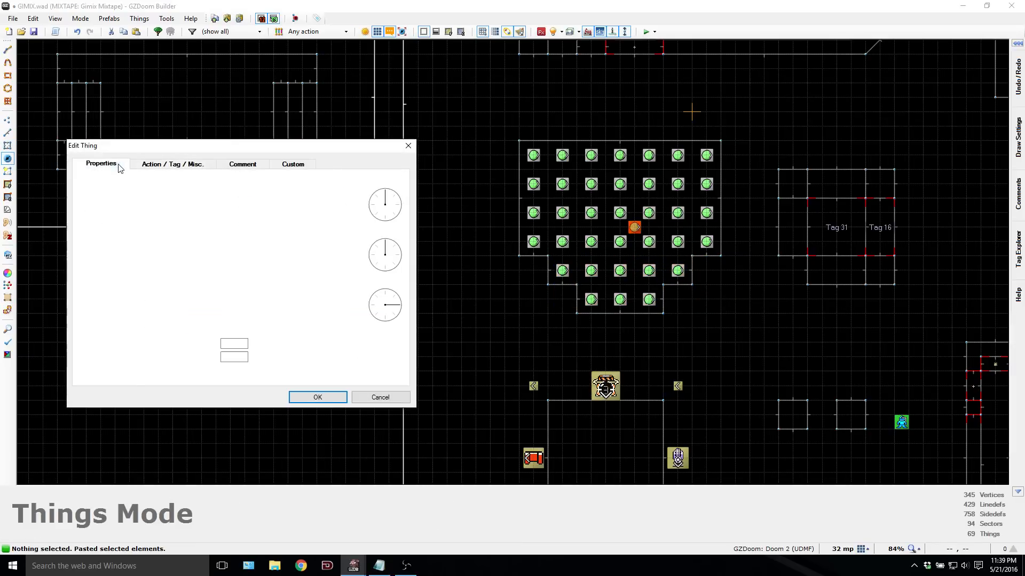
{"action": "left_click", "coordinate": [132, 186]}
{"action": "type", "text": "actor"}
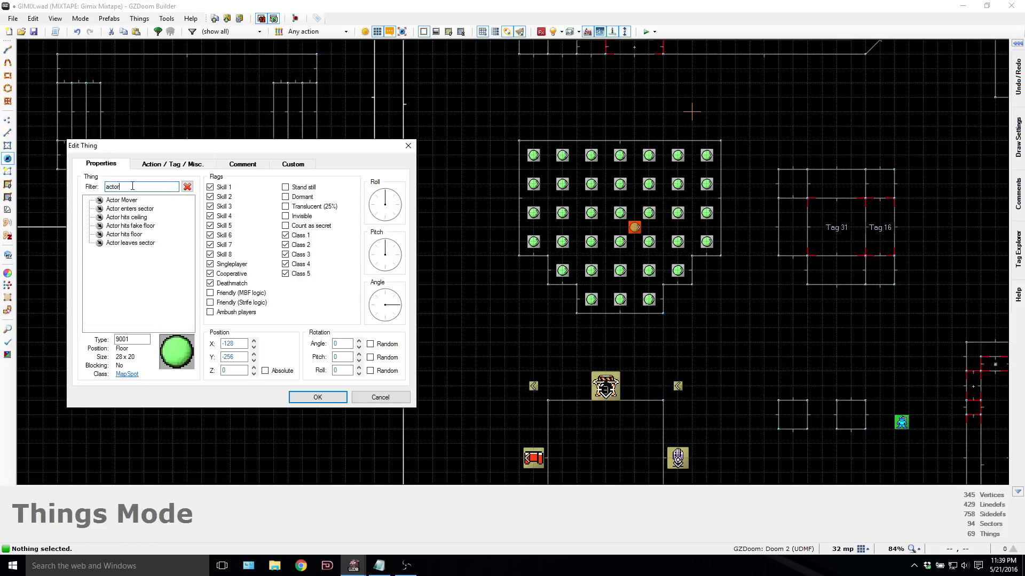
{"action": "left_click", "coordinate": [131, 234]}
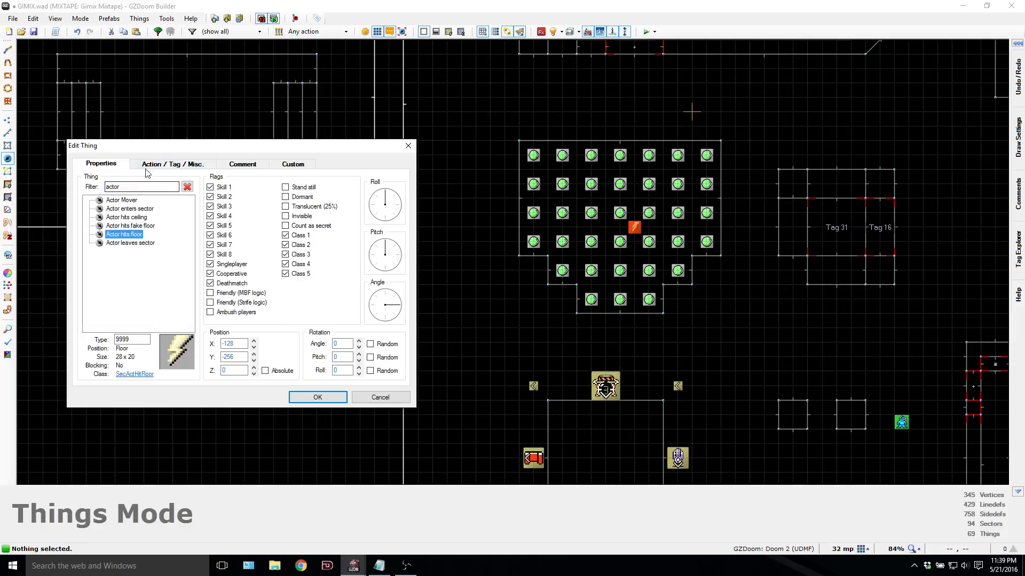
Step: Assign the new sector action 226 Script Execute Always, running Script 1 with WhichPit 21
{"action": "left_click", "coordinate": [150, 164]}
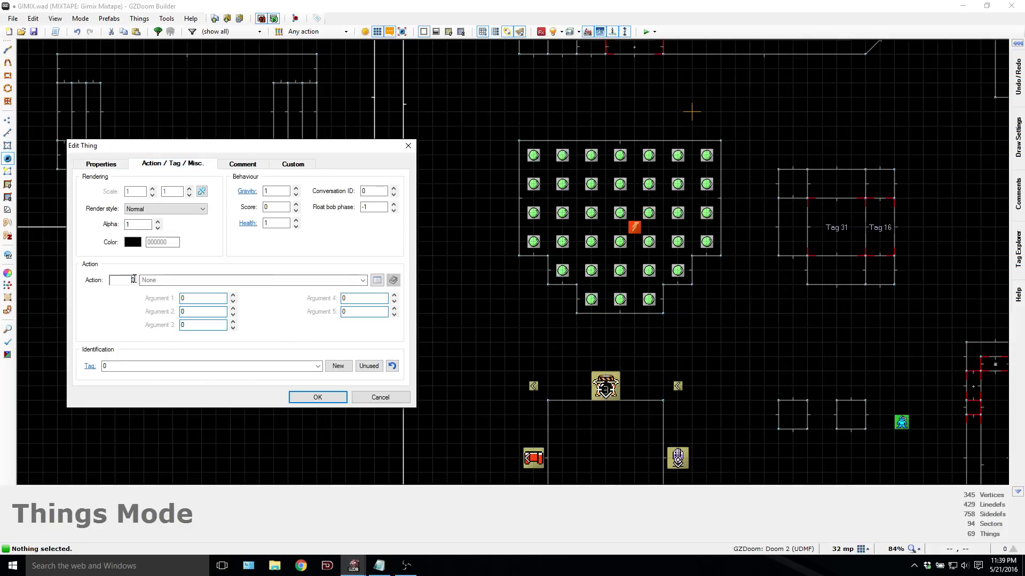
{"action": "type", "text": "2"}
{"action": "key", "text": "BackSpace"}
{"action": "type", "text": "80"}
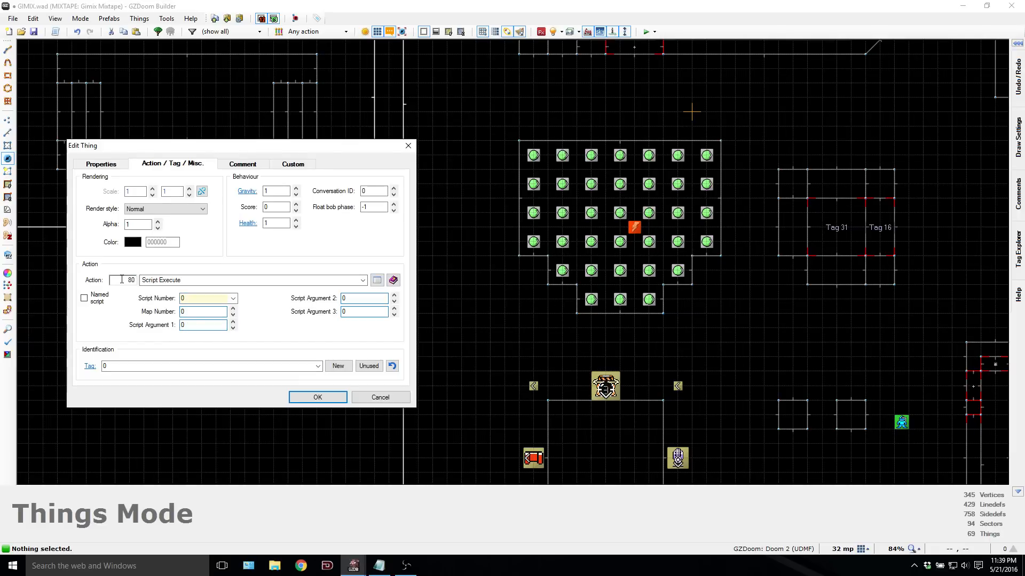
{"action": "key", "text": "BackSpace"}
{"action": "key", "text": "BackSpace"}
{"action": "type", "text": "226"}
{"action": "left_click", "coordinate": [234, 299]}
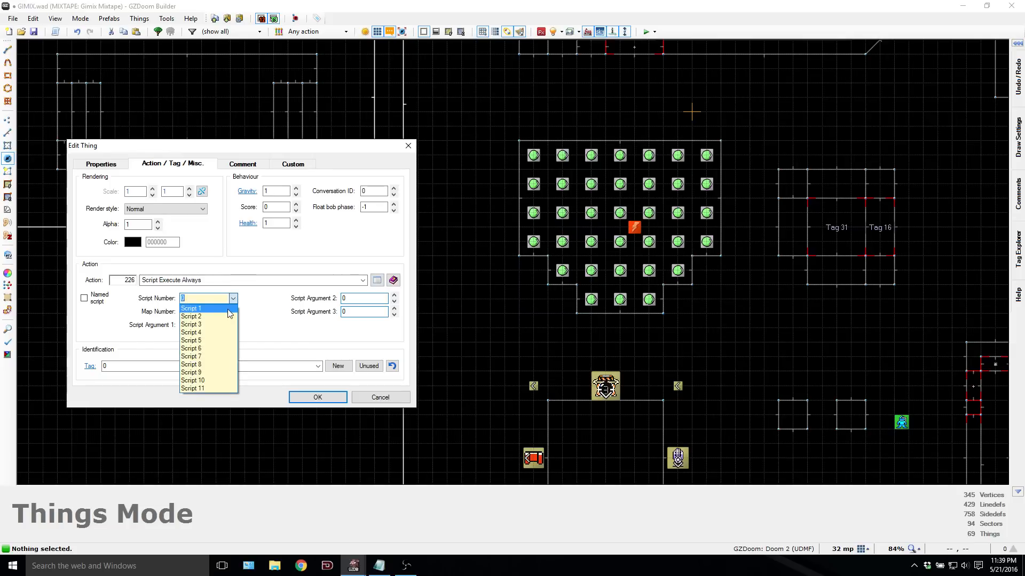
{"action": "left_click", "coordinate": [203, 306]}
{"action": "left_click", "coordinate": [209, 325]}
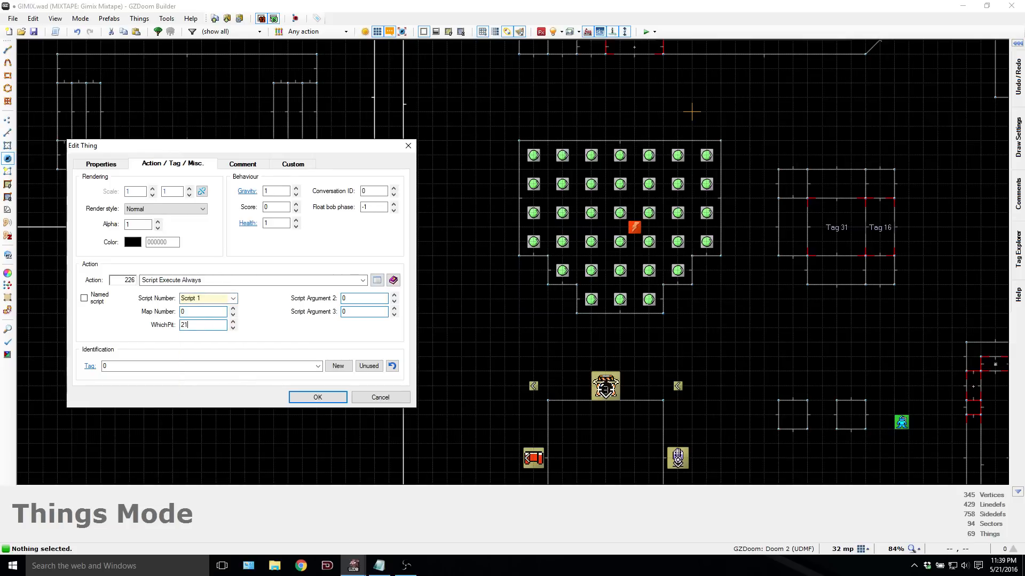
{"action": "key", "text": "Return"}
Step: Tag the oil pit sector with 21
{"action": "key", "text": "s"}
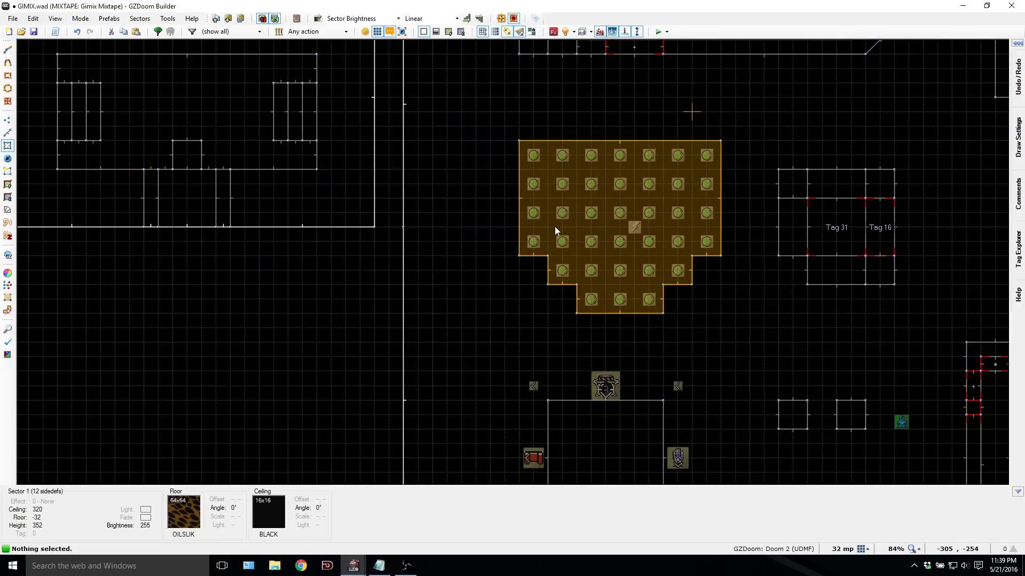
{"action": "right_click", "coordinate": [553, 225]}
{"action": "left_click", "coordinate": [583, 386]}
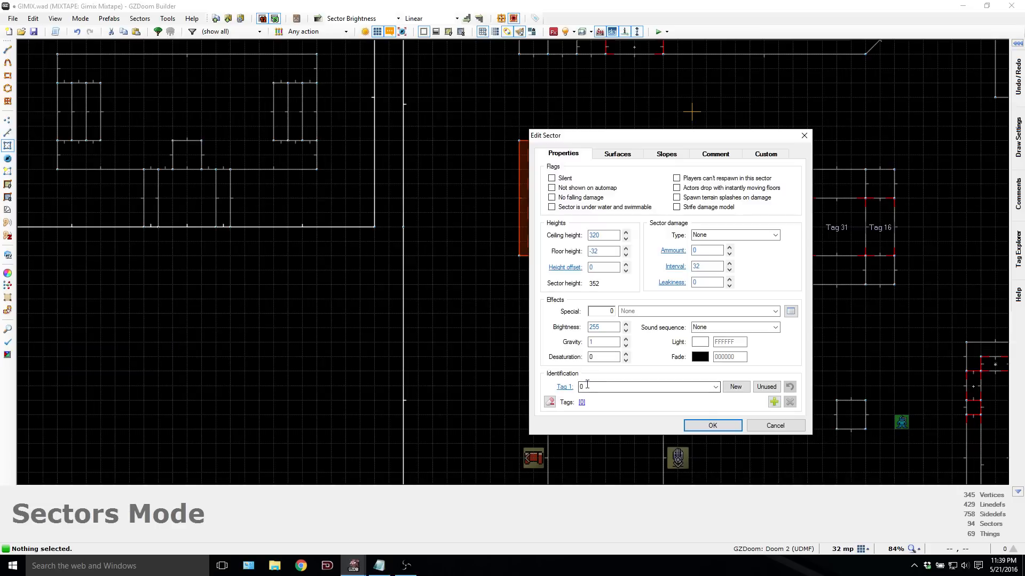
{"action": "type", "text": "21"}
{"action": "key", "text": "Return"}
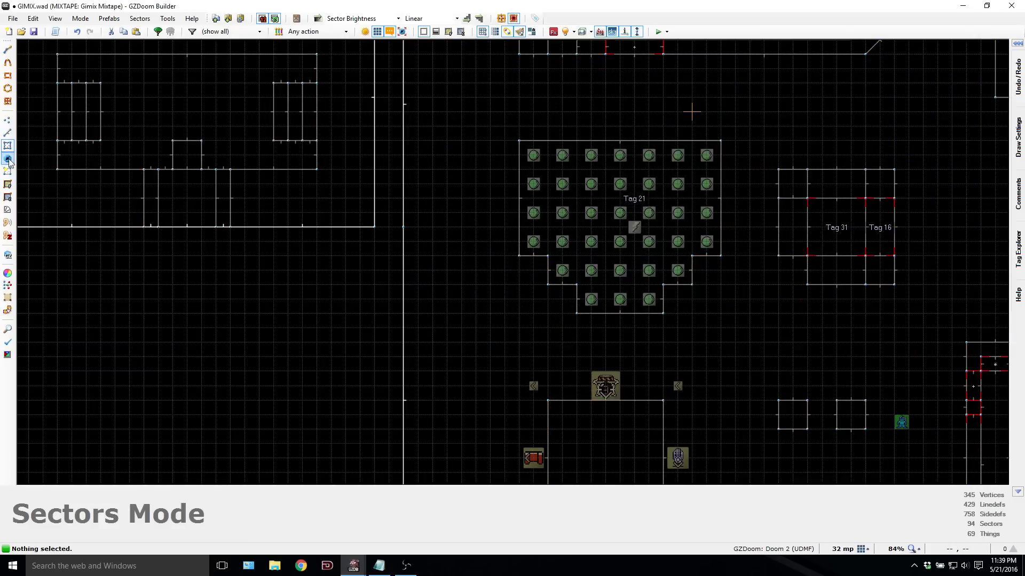
Step: Set the Dormant flag on the pit's "Actor hits floor" thing
{"action": "left_click", "coordinate": [8, 160]}
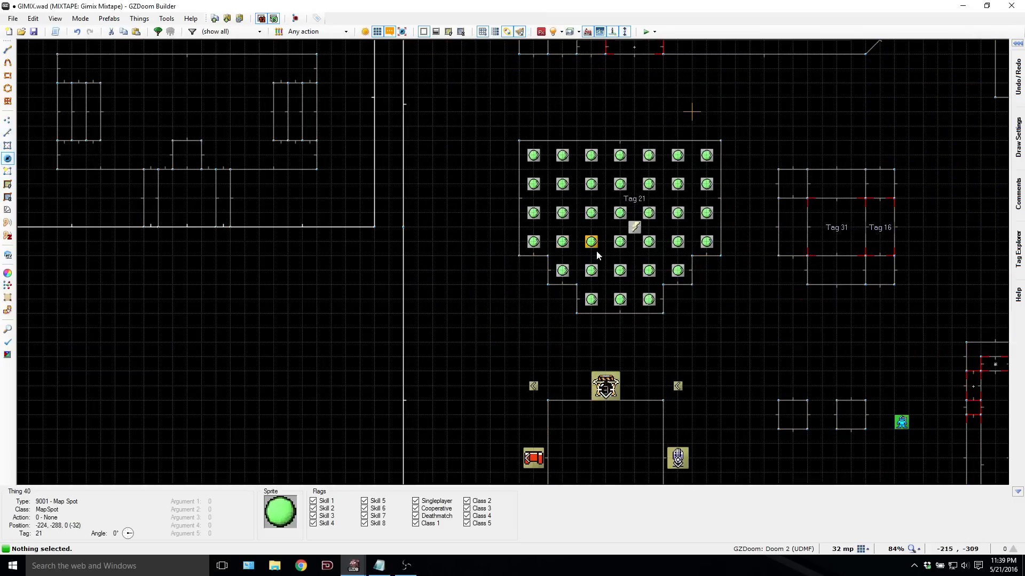
{"action": "right_click", "coordinate": [634, 229]}
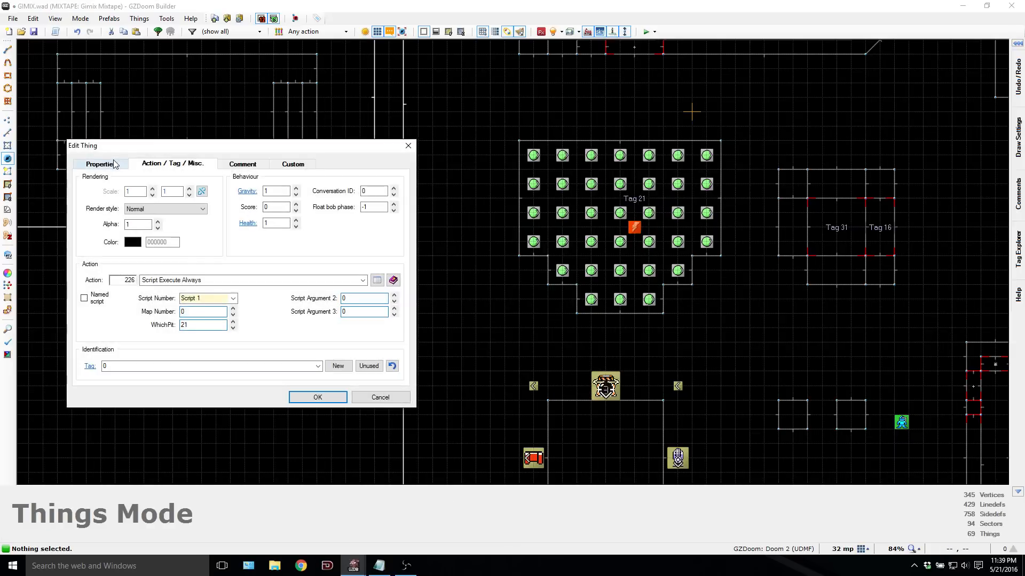
{"action": "left_click", "coordinate": [114, 164]}
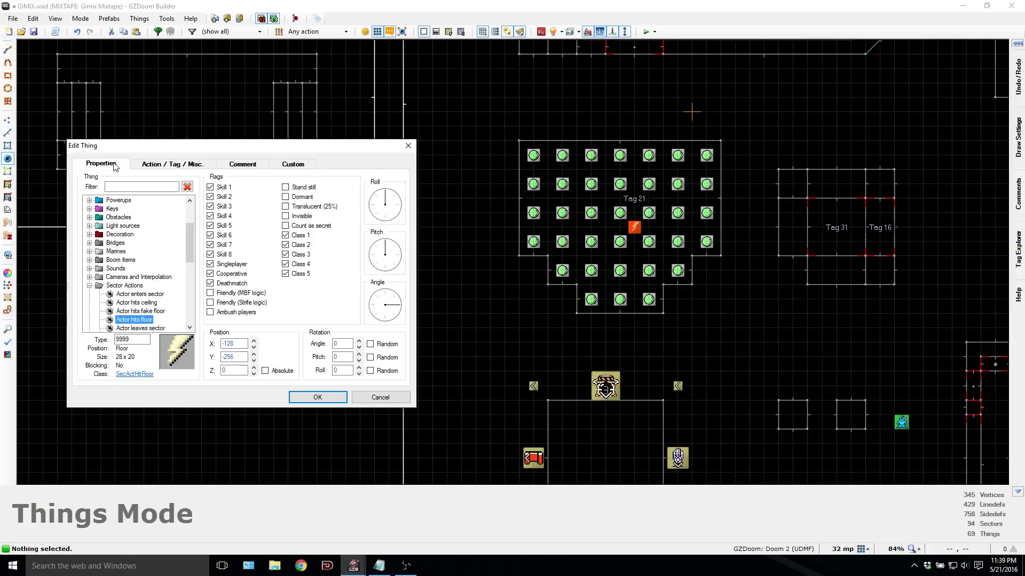
{"action": "left_click", "coordinate": [302, 198]}
{"action": "left_click", "coordinate": [316, 398]}
Step: Examine Script 1's pit-lighting check and its ACS_ExecuteAlways call in the script editor, then return to the map
{"action": "key", "text": "F10"}
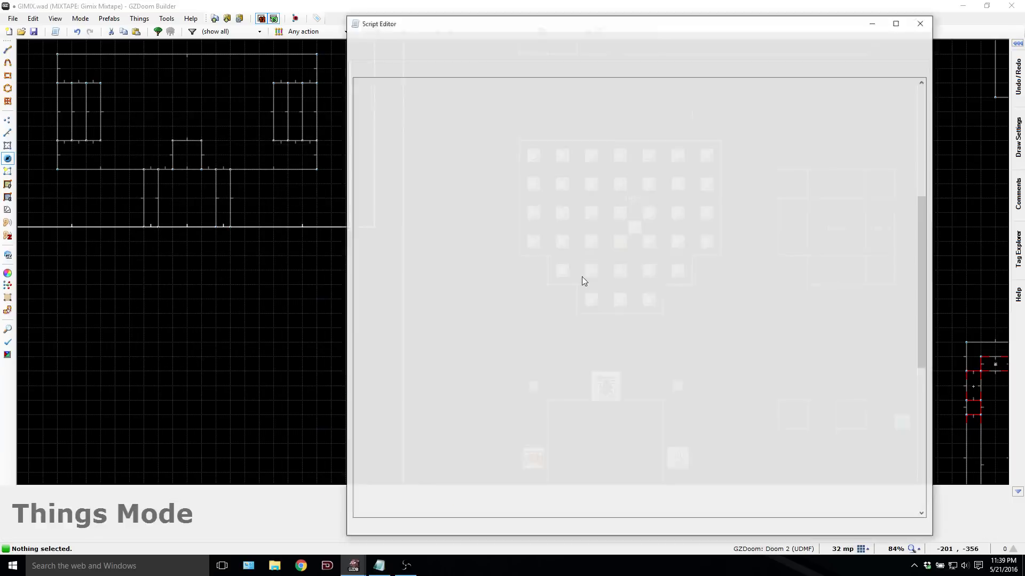
{"action": "left_click", "coordinate": [617, 164]}
{"action": "scroll", "coordinate": [616, 165], "scroll_direction": "up", "scroll_amount": 12}
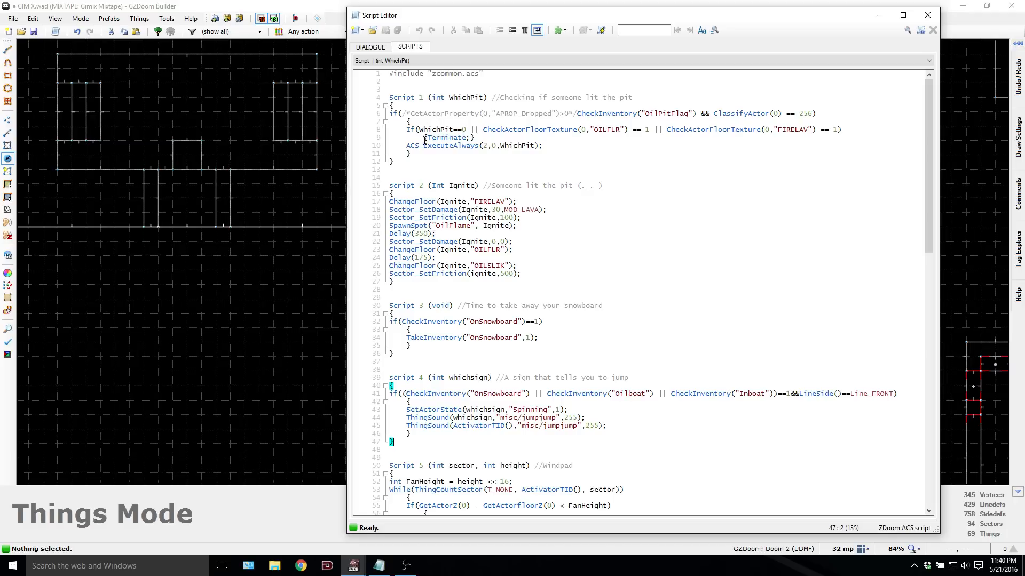
{"action": "left_click", "coordinate": [462, 145]}
{"action": "left_click", "coordinate": [485, 145]}
{"action": "left_click", "coordinate": [879, 14]}
Step: Change the "Actor hits floor" thing's action to 80 Script Execute, running Script 1 with WhichPit 2
{"action": "right_click", "coordinate": [619, 230]}
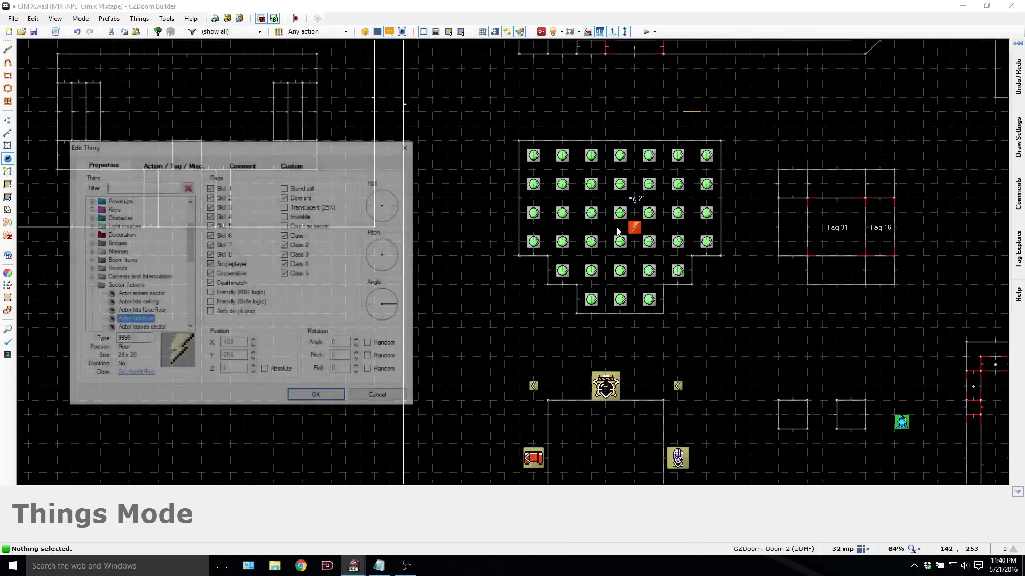
{"action": "left_click", "coordinate": [176, 163]}
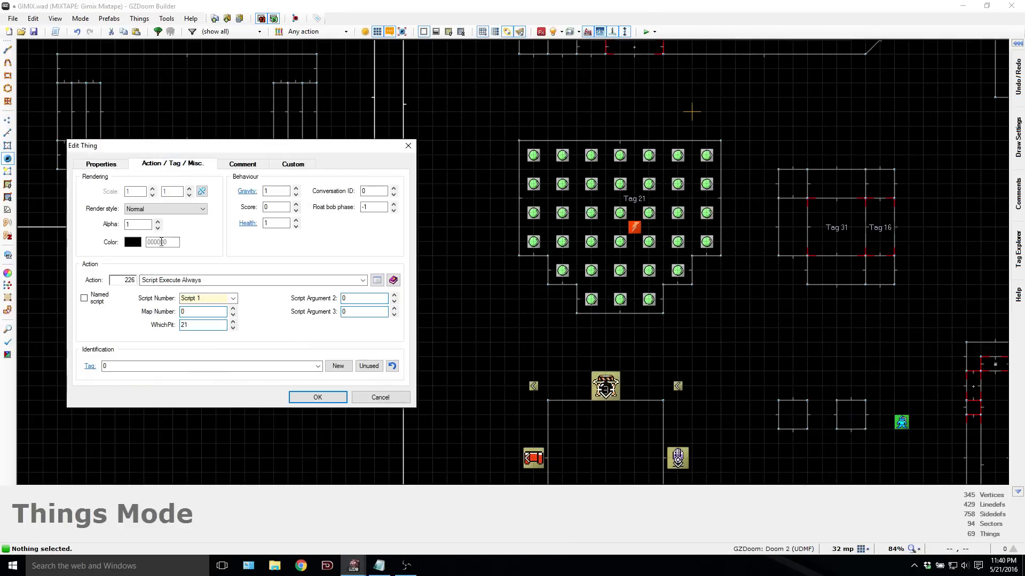
{"action": "double_click", "coordinate": [131, 279]}
{"action": "type", "text": "80"}
{"action": "left_click", "coordinate": [233, 298]}
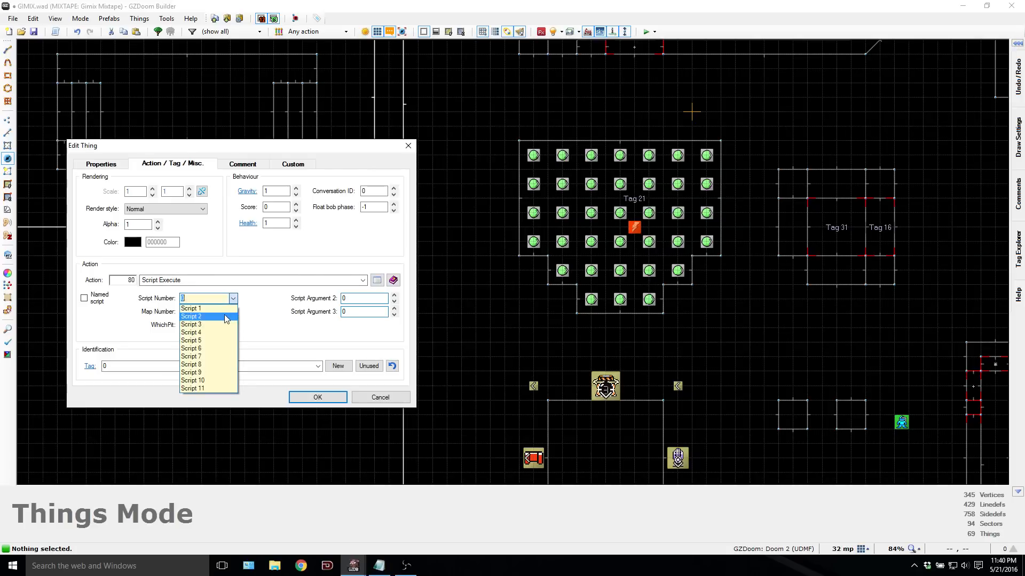
{"action": "left_click", "coordinate": [223, 309]}
{"action": "double_click", "coordinate": [207, 324]}
{"action": "type", "text": "2"}
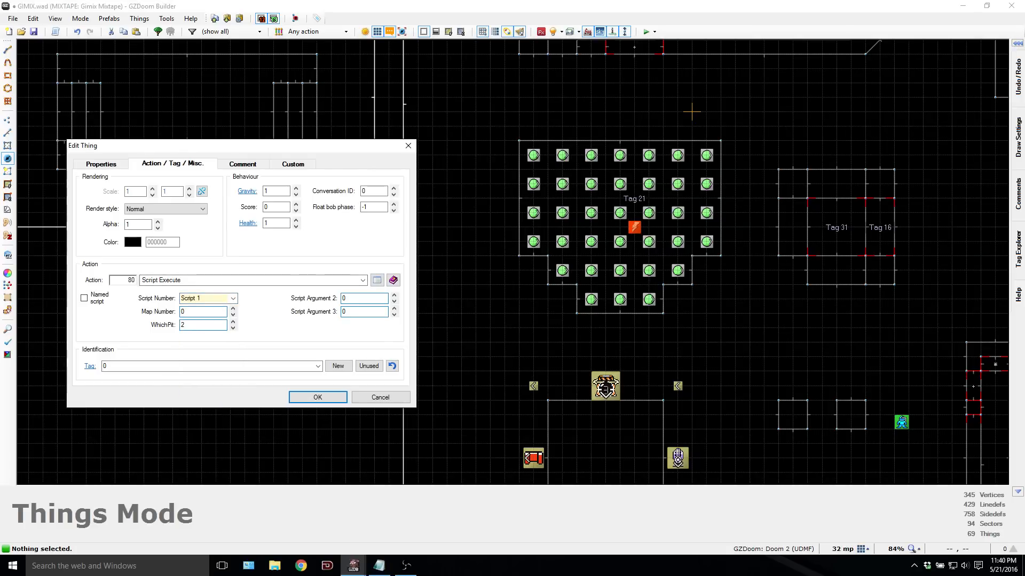
{"action": "key", "text": "Return"}
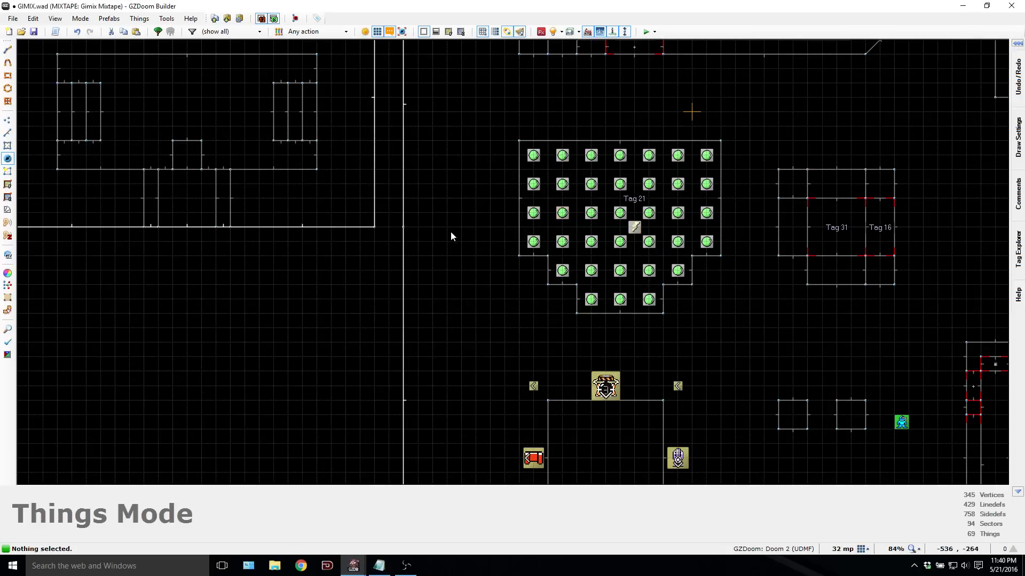
Step: Reopen the map scripts to review the code of Script 1 and Script 2
{"action": "key", "text": "F10"}
{"action": "left_click", "coordinate": [508, 173]}
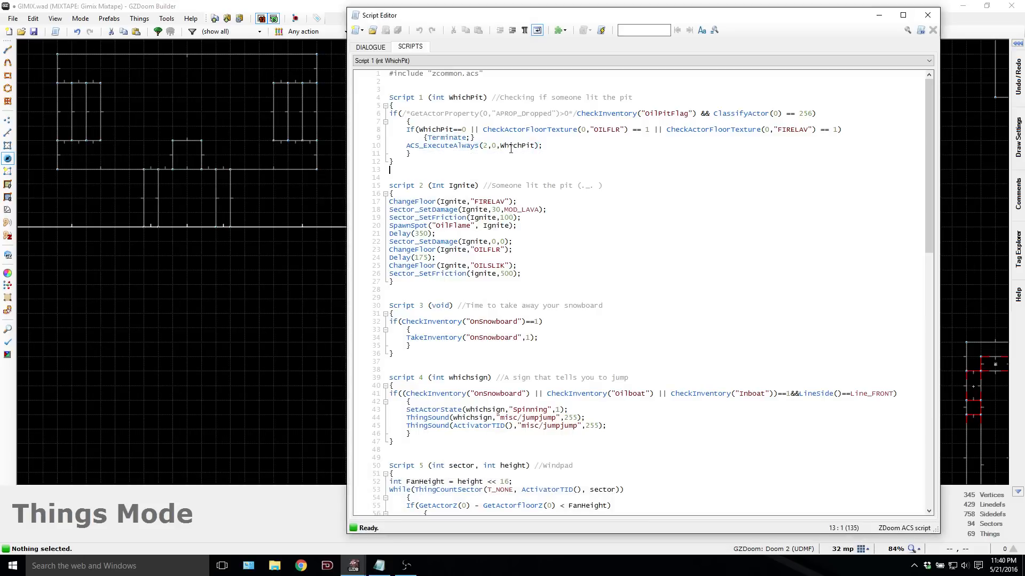
Step: Review the pit-check Script 1 and the Ignite script 2 in the Script Editor, and close the editor
{"action": "left_click", "coordinate": [508, 145]}
{"action": "left_click", "coordinate": [484, 146]}
{"action": "key", "text": "Delete"}
{"action": "type", "text": "2"}
{"action": "key", "text": "Down"}
{"action": "left_click", "coordinate": [465, 192]}
{"action": "left_click_drag", "start_coordinate": [544, 25], "coordinate": [206, 32]}
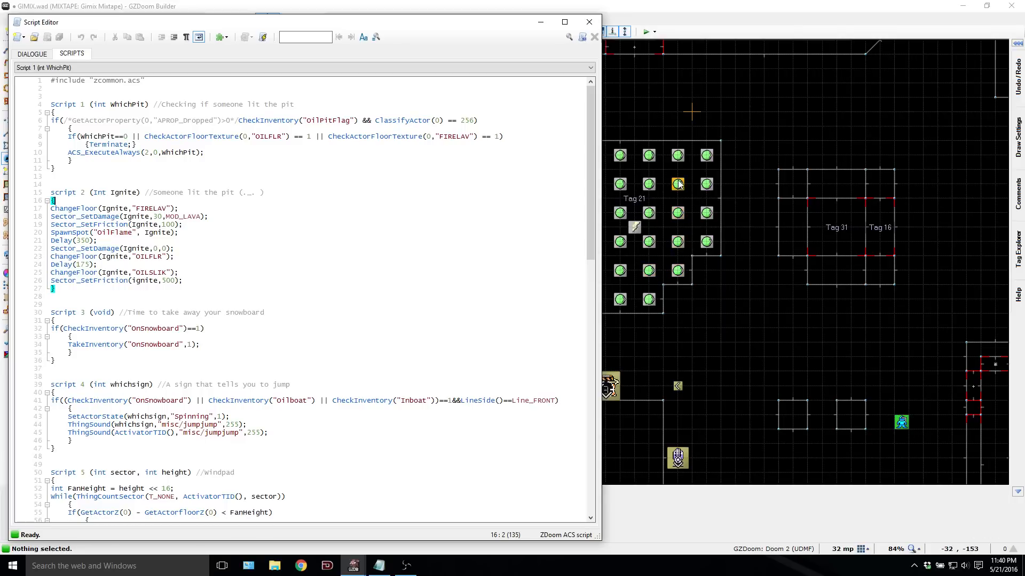
{"action": "left_click", "coordinate": [129, 249]}
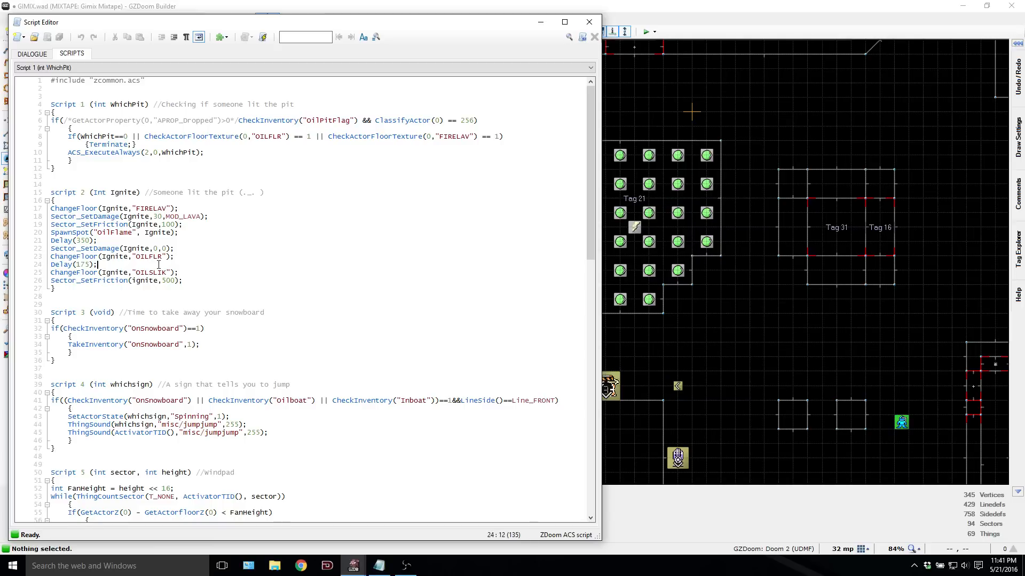
{"action": "left_click", "coordinate": [182, 273]}
{"action": "left_click", "coordinate": [588, 22]}
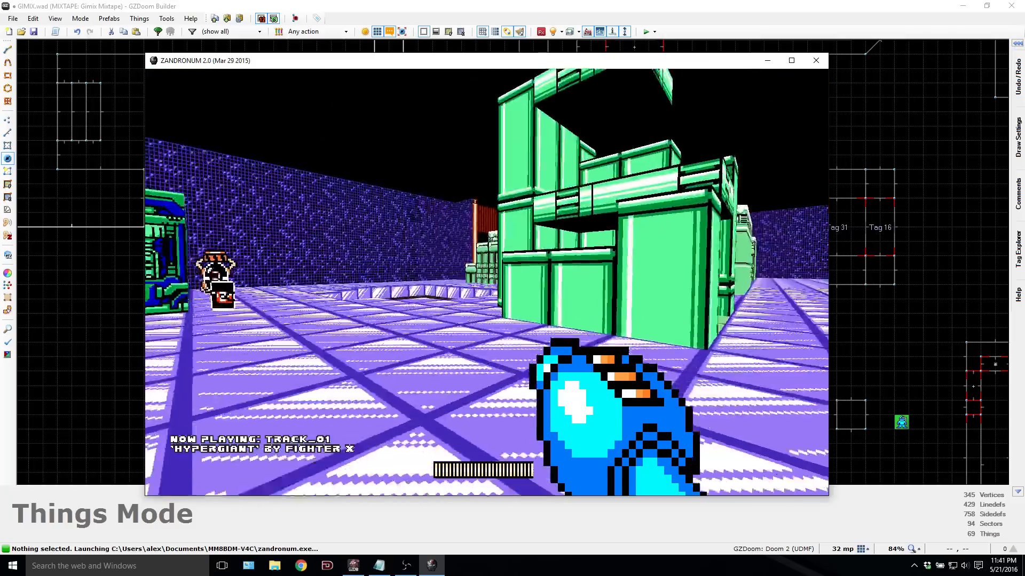
Step: Playtest the oil pit by shooting it with the default weapon and walking across it, and quit the test
{"action": "key", "text": "w"}
{"action": "left_click", "coordinate": [487, 282]}
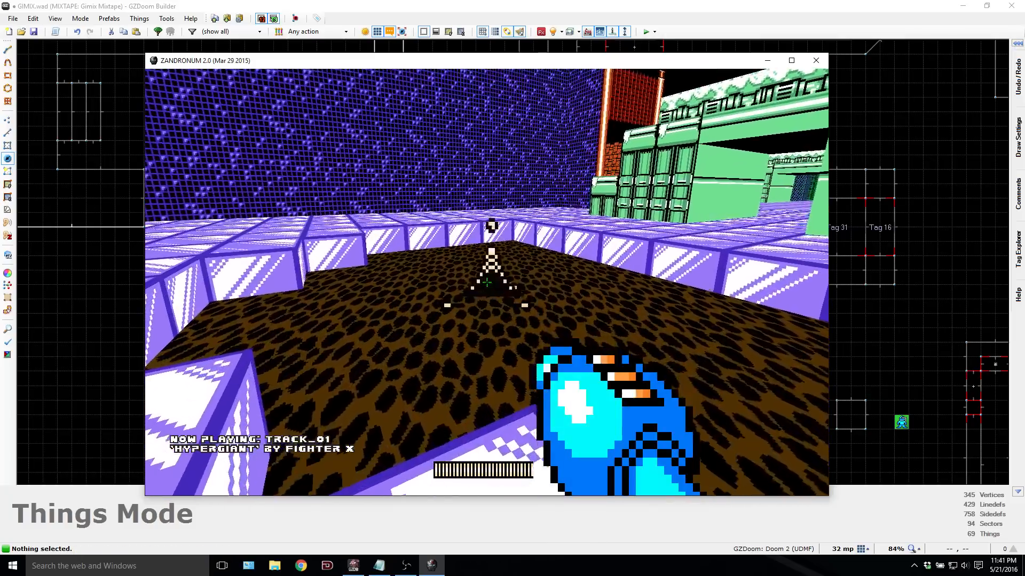
{"action": "left_click", "coordinate": [486, 282]}
{"action": "key", "text": "w"}
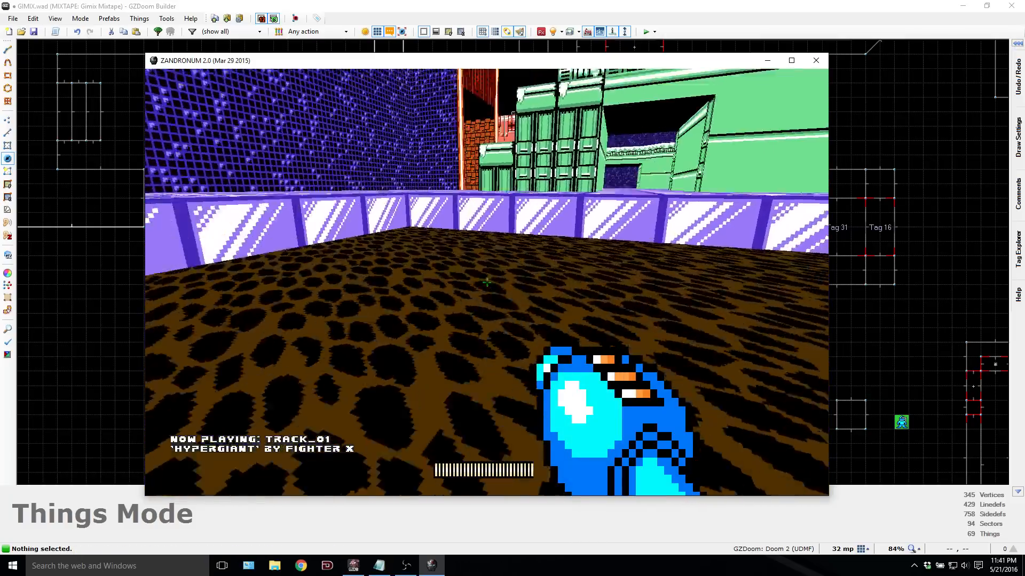
{"action": "key", "text": "w"}
{"action": "key", "text": "space"}
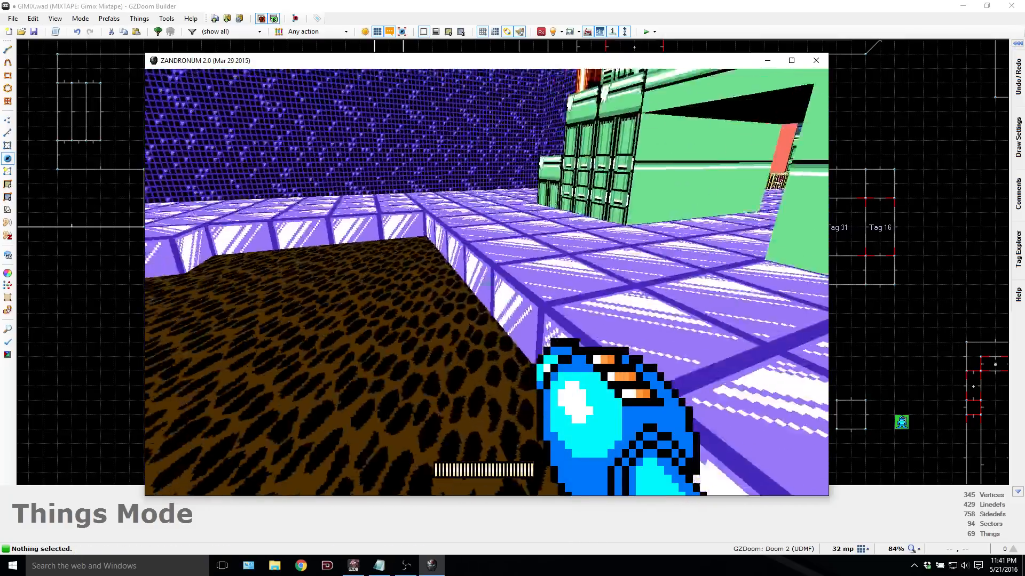
{"action": "key", "text": "w"}
{"action": "key", "text": "space"}
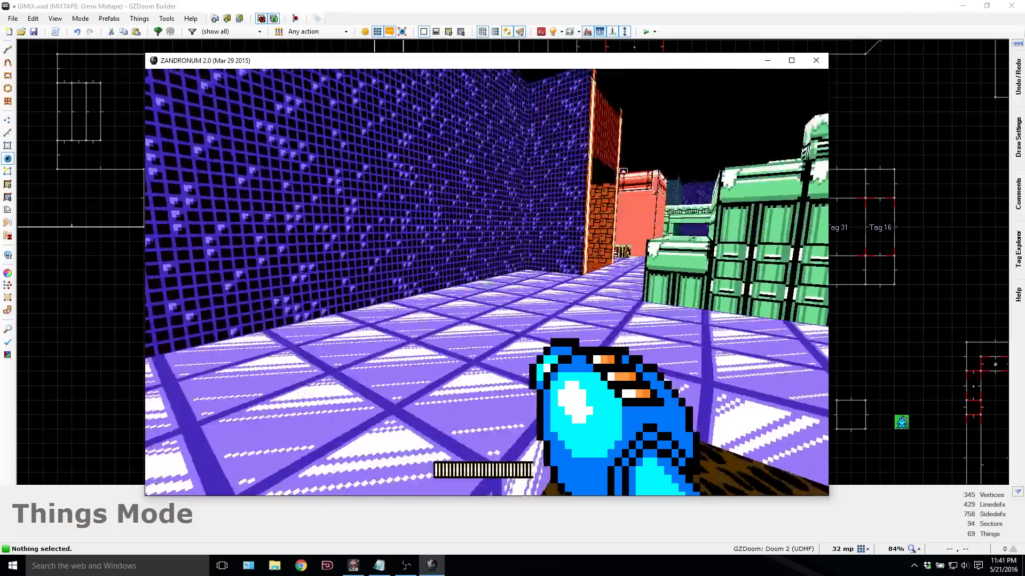
{"action": "key", "text": "alt+F4"}
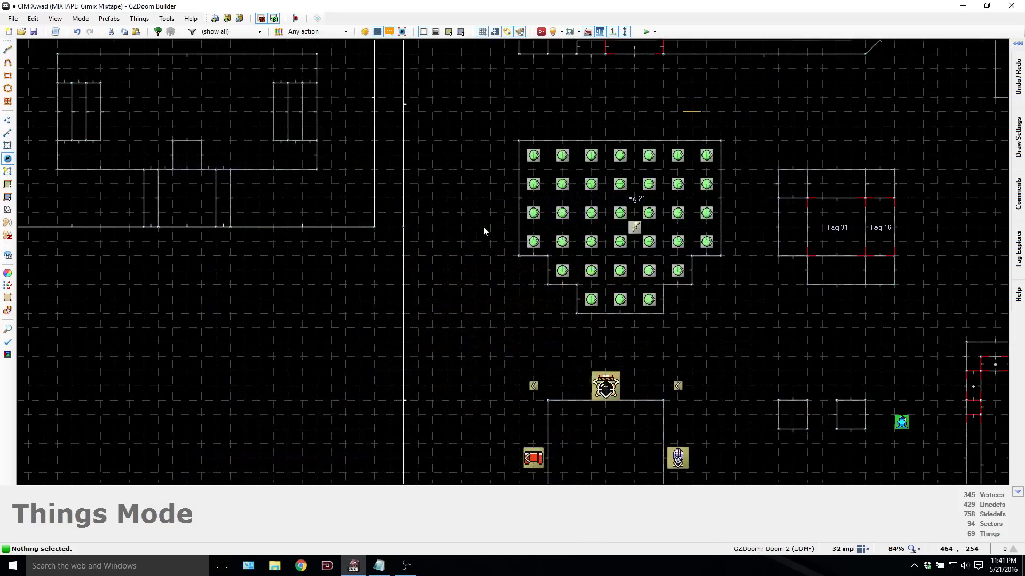
Step: Launch a new map test, give the player all items through the console and equip the fire weapon
{"action": "key", "text": "F9"}
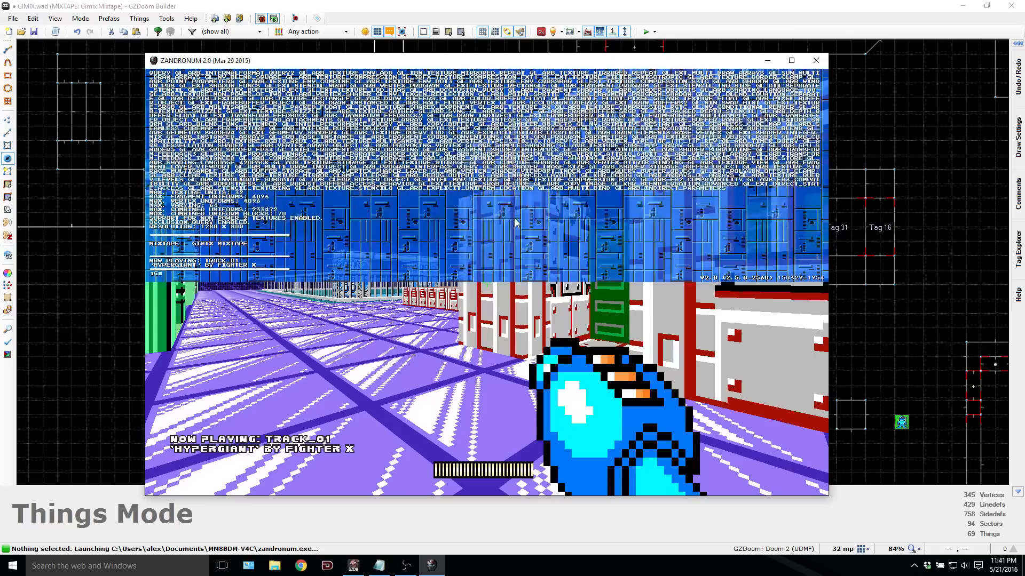
{"action": "key", "text": "grave"}
{"action": "key", "text": "w"}
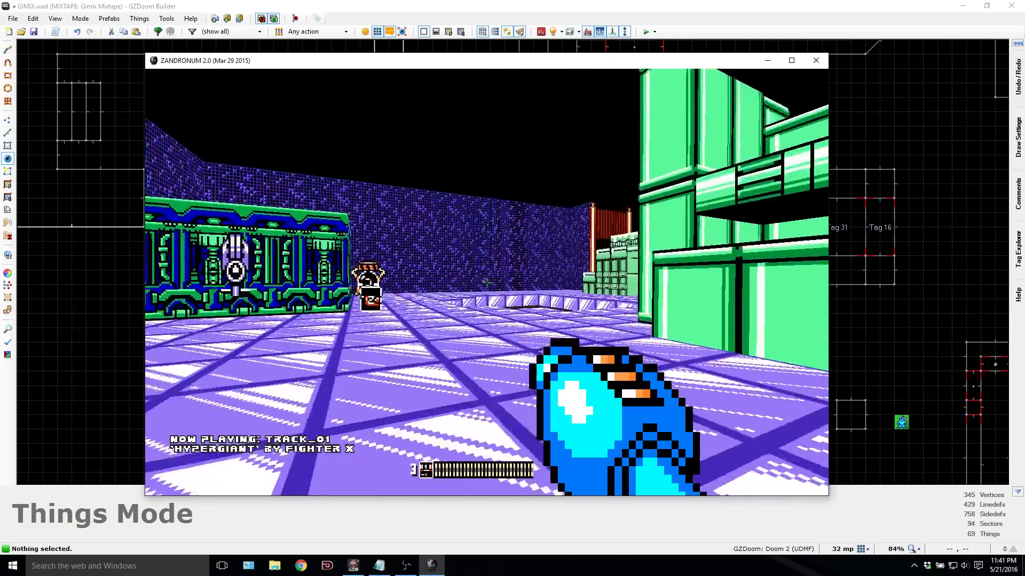
{"action": "scroll", "coordinate": [487, 283], "scroll_direction": "down", "scroll_amount": 1}
Step: Ignite the oil pit with the fire weapon, walk through the flames until they burn out, and quit the test
{"action": "key", "text": "w"}
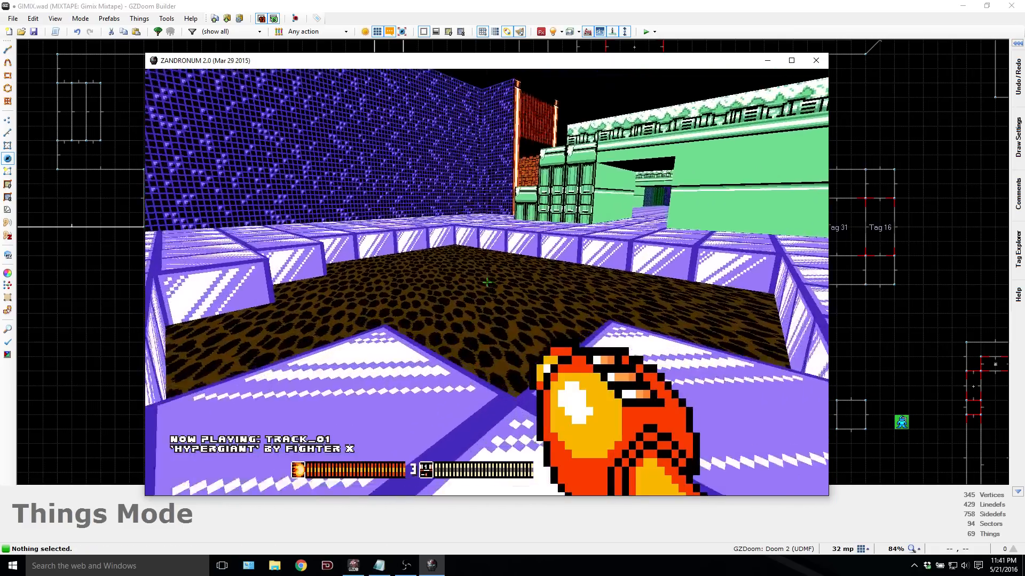
{"action": "key", "text": "w"}
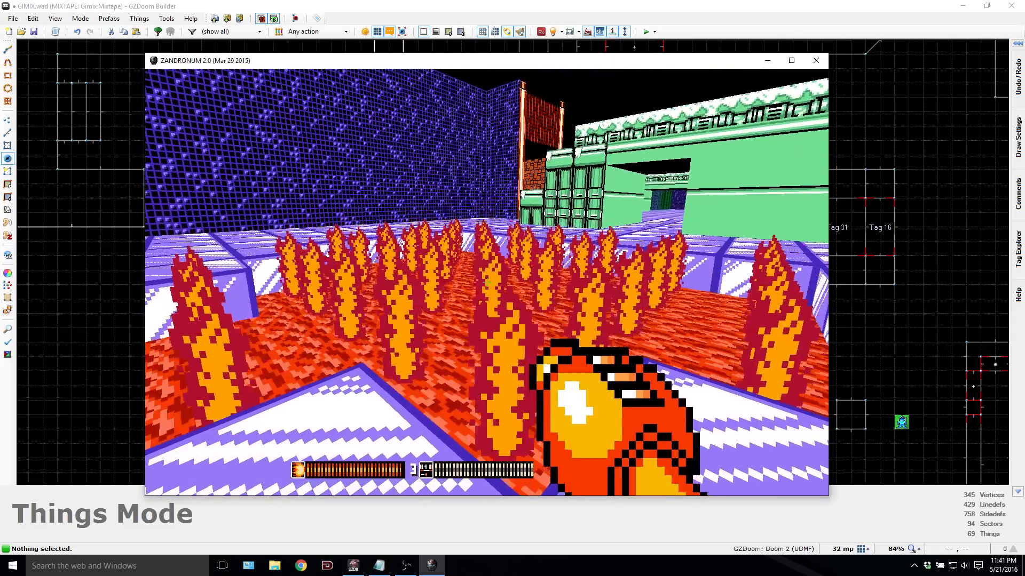
{"action": "key", "text": "w"}
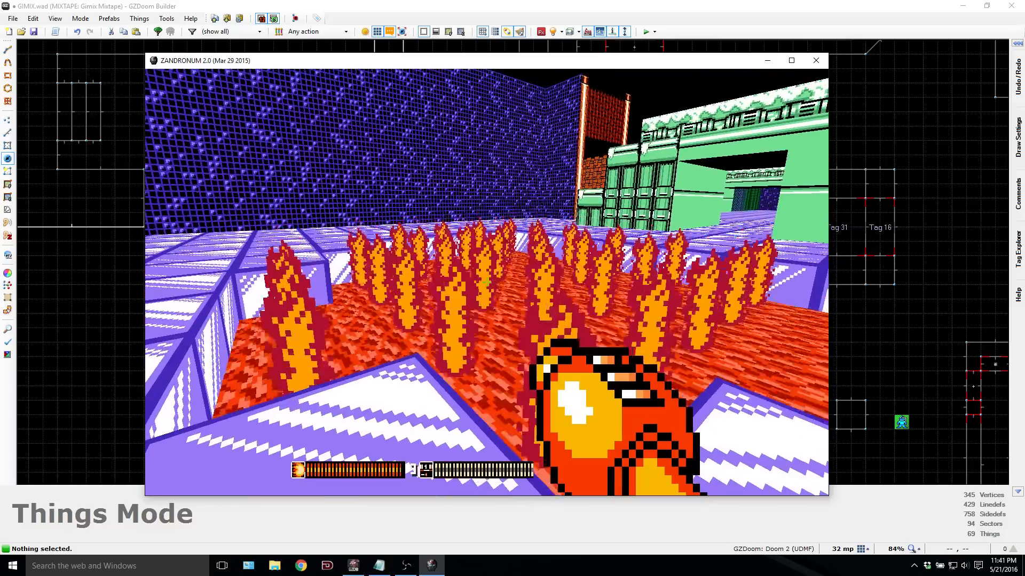
{"action": "key", "text": "w"}
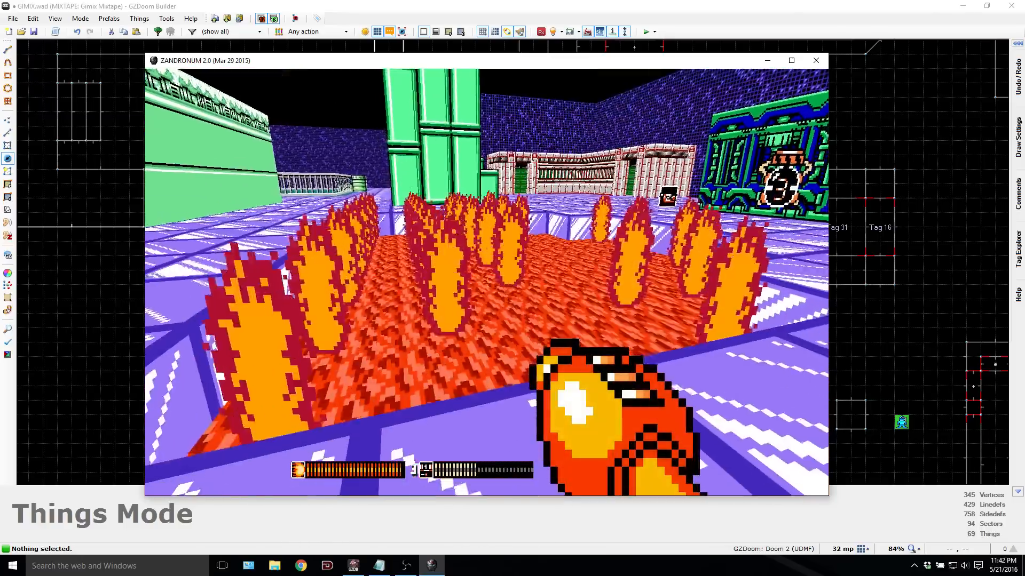
{"action": "key", "text": "w"}
{"action": "key", "text": "w"}
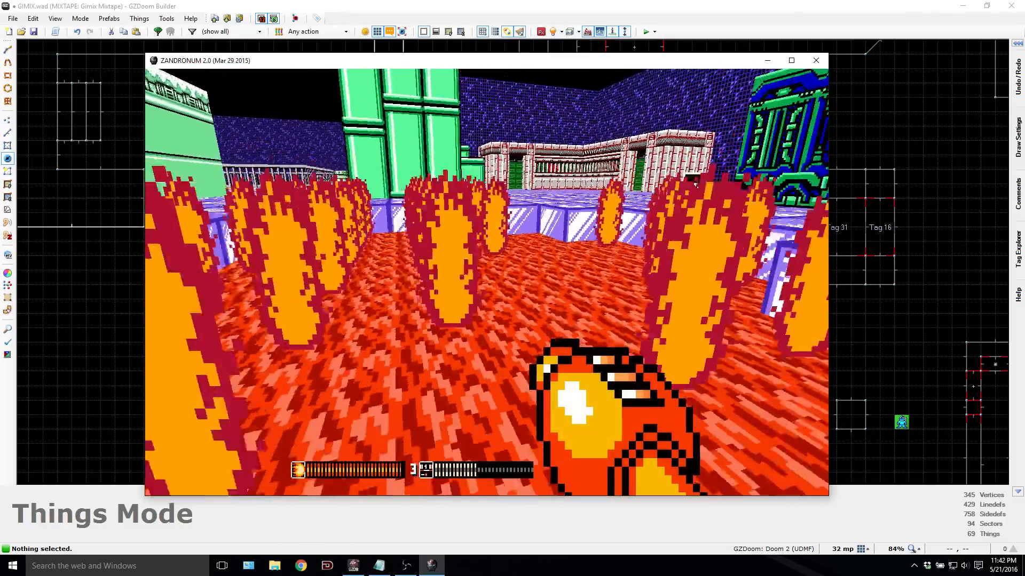
{"action": "key", "text": "w"}
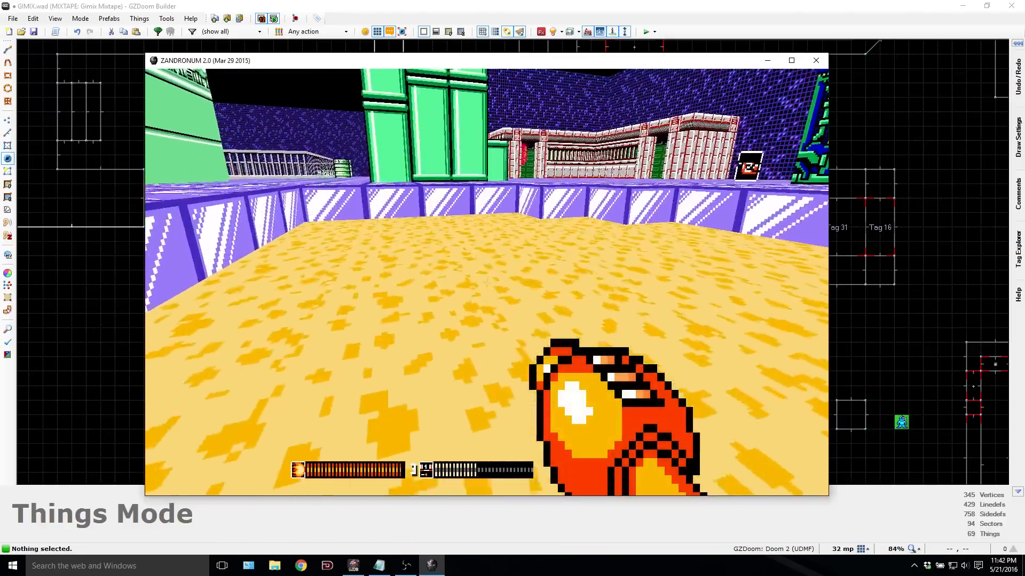
{"action": "key", "text": "alt+F4"}
Step: Set the Actor hits floor thing in the tag 21 pit to action 226 Script Execute Always, with Script 1 and WhichPit 21
{"action": "right_click", "coordinate": [634, 228]}
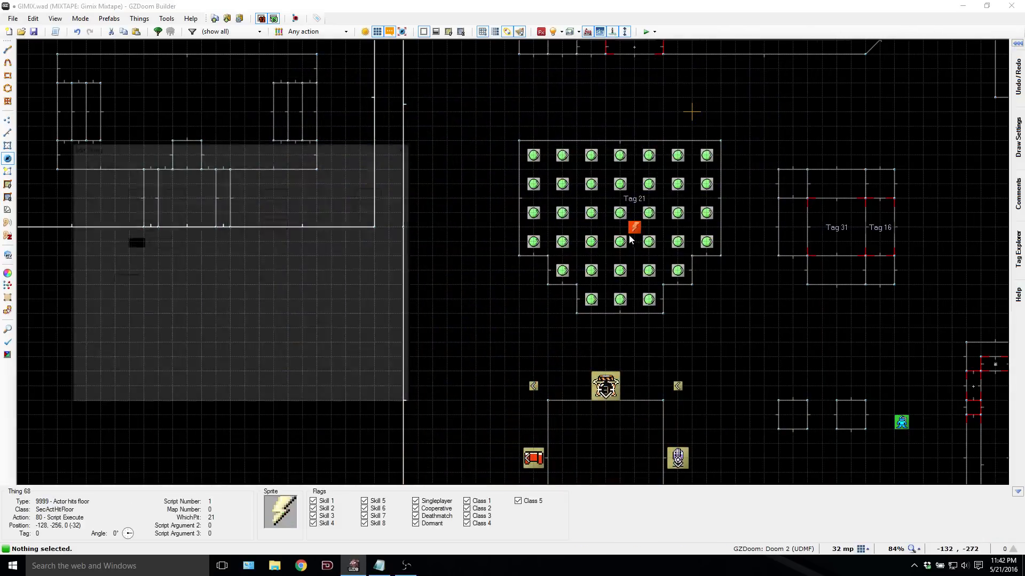
{"action": "double_click", "coordinate": [131, 280]}
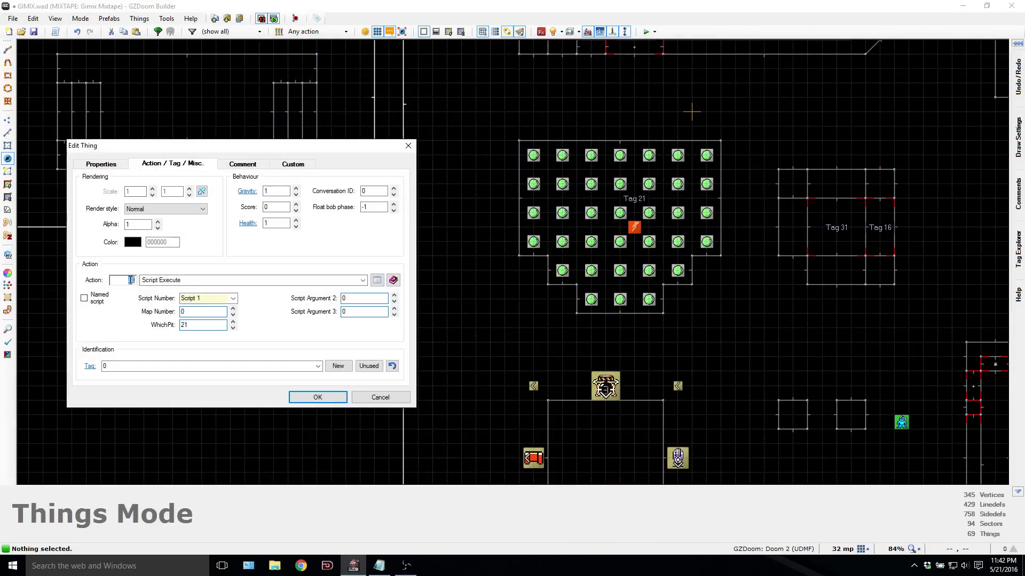
{"action": "type", "text": "226"}
{"action": "left_click", "coordinate": [207, 298]}
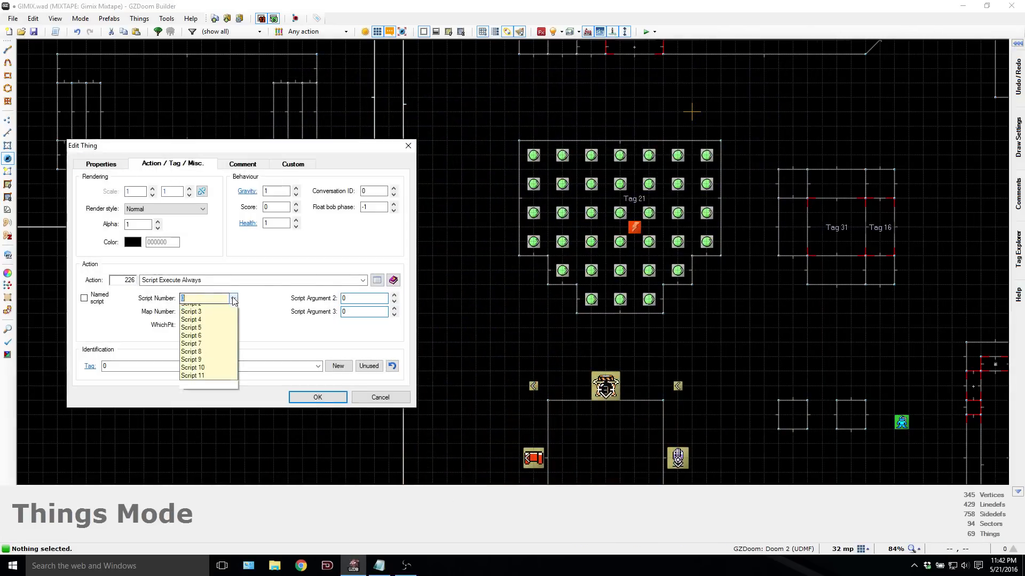
{"action": "left_click", "coordinate": [213, 310]}
{"action": "left_click", "coordinate": [206, 325]}
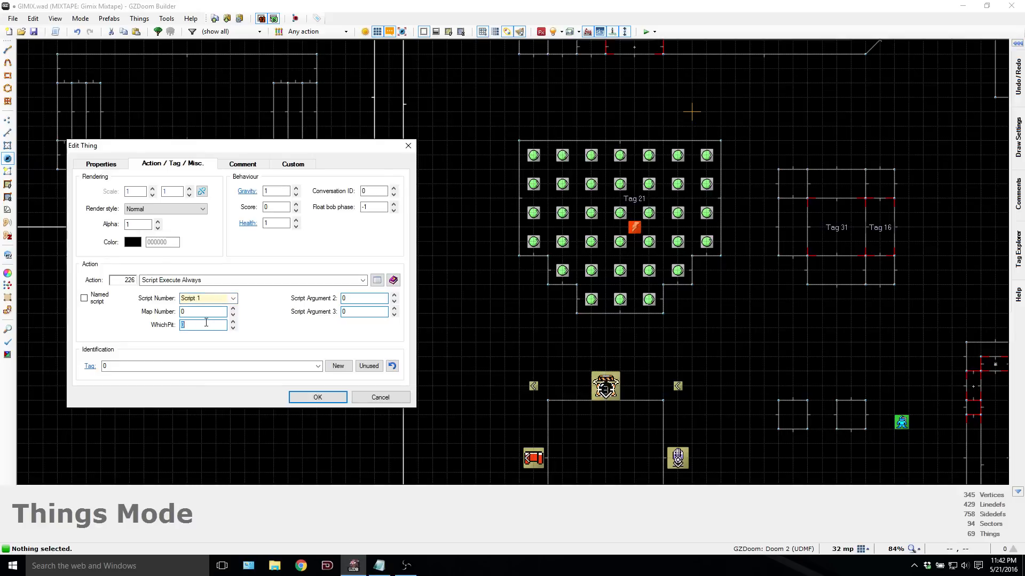
{"action": "key", "text": "Return"}
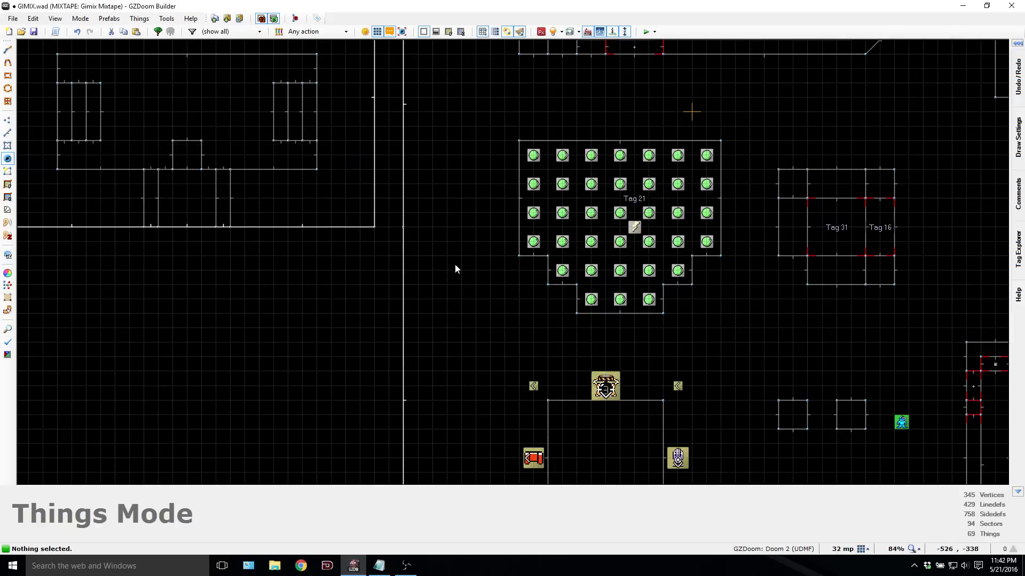
Step: Retest the map with the changed pit action, running "give all" in the console and switching to the fire weapon
{"action": "key", "text": "F9"}
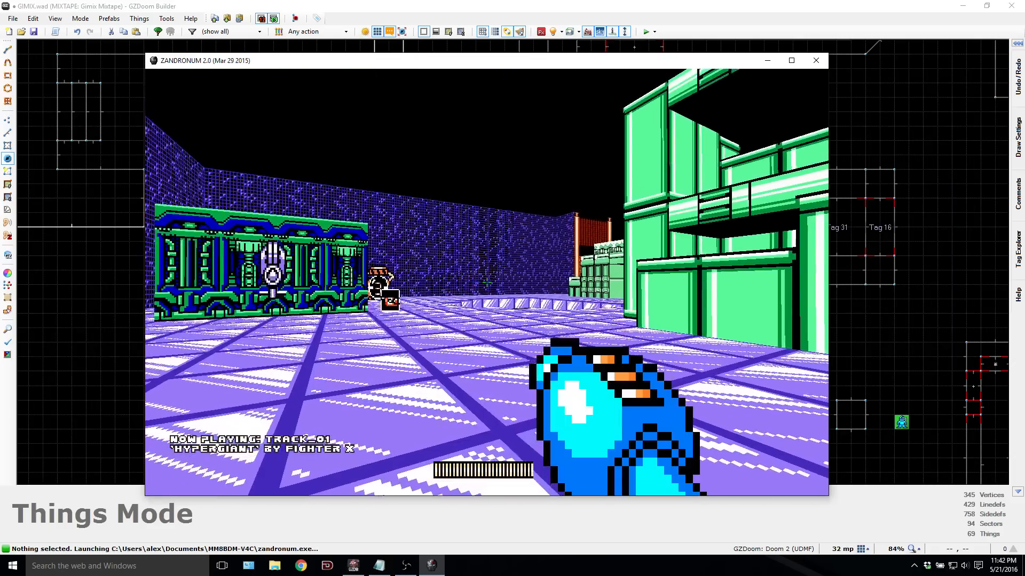
{"action": "key", "text": "grave"}
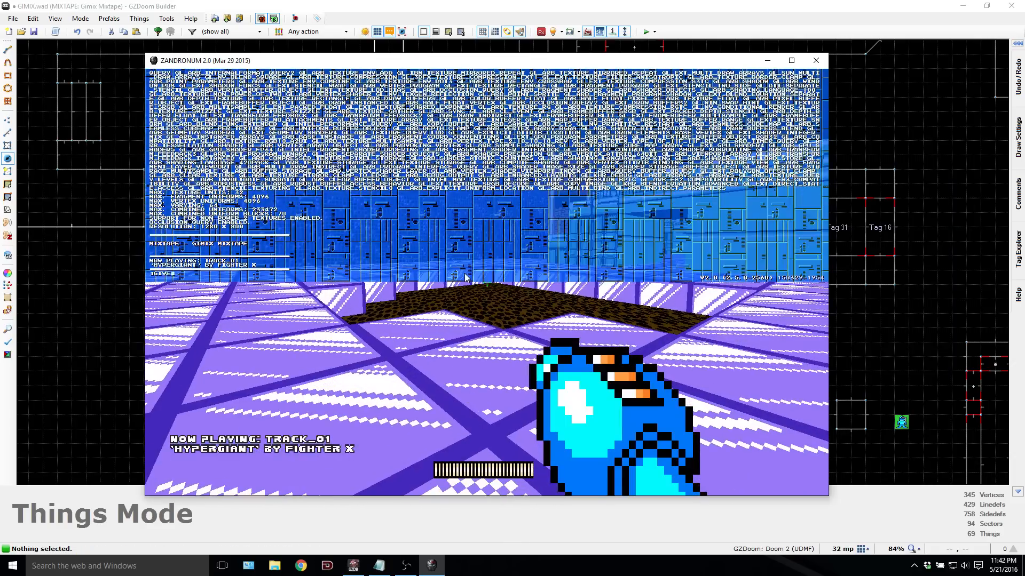
{"action": "type", "text": "give all"}
{"action": "key", "text": "Return"}
{"action": "key", "text": "grave"}
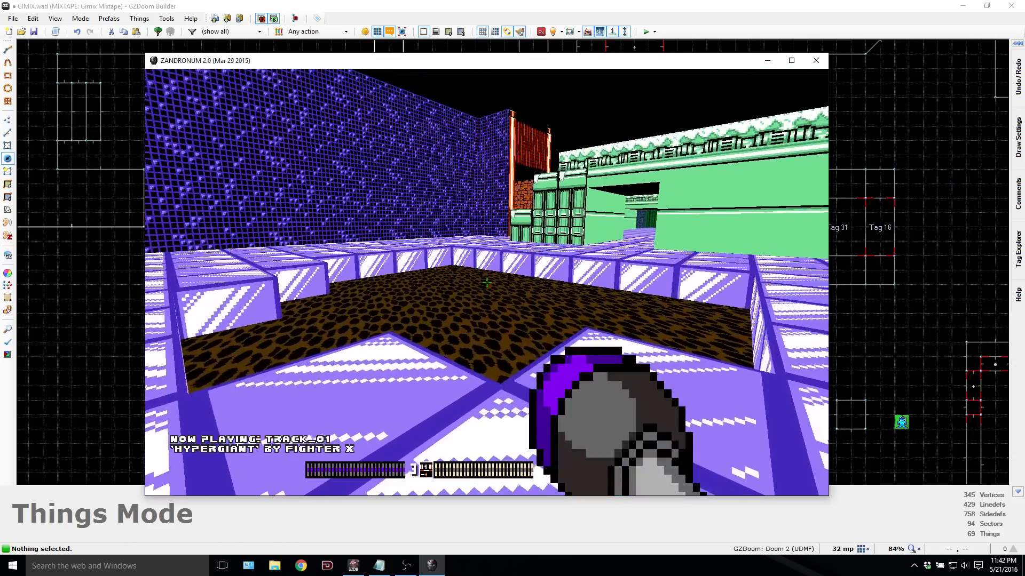
{"action": "scroll", "coordinate": [487, 283], "scroll_direction": "down", "scroll_amount": 5}
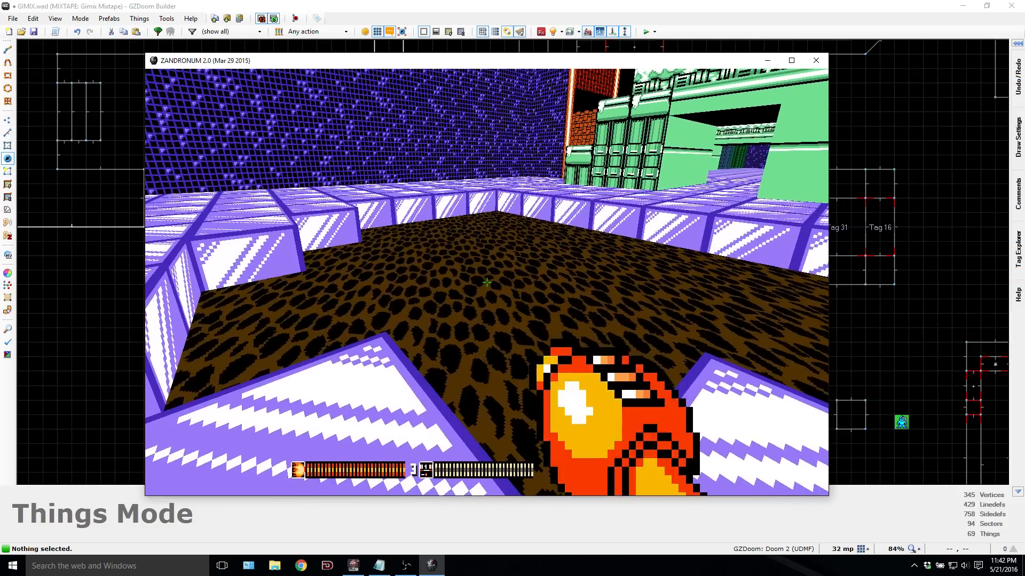
Step: Light the oil pit, step in and out of the flames, fire again as they burn out to check re-ignition, and quit the test
{"action": "key", "text": "w"}
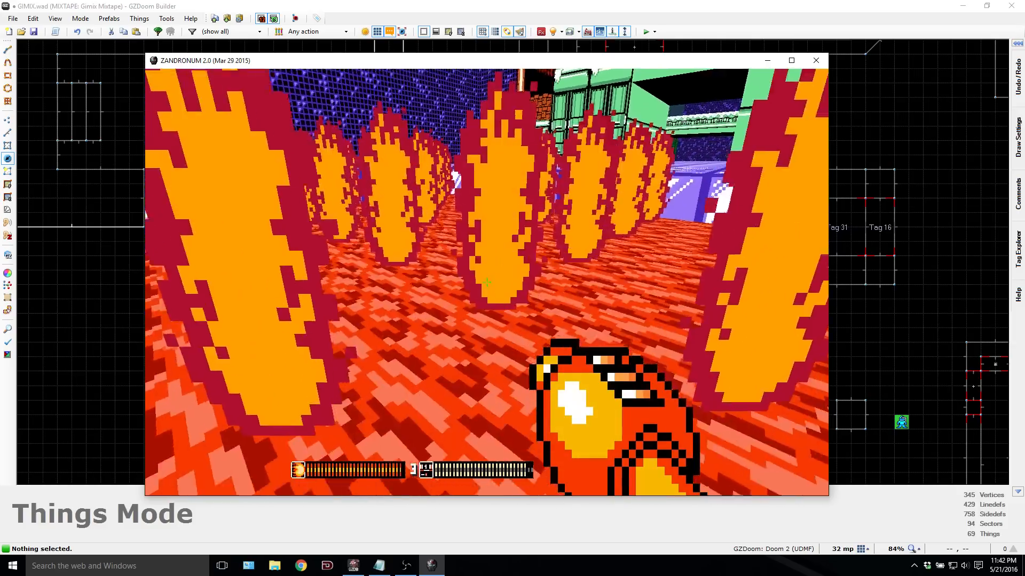
{"action": "key", "text": "s"}
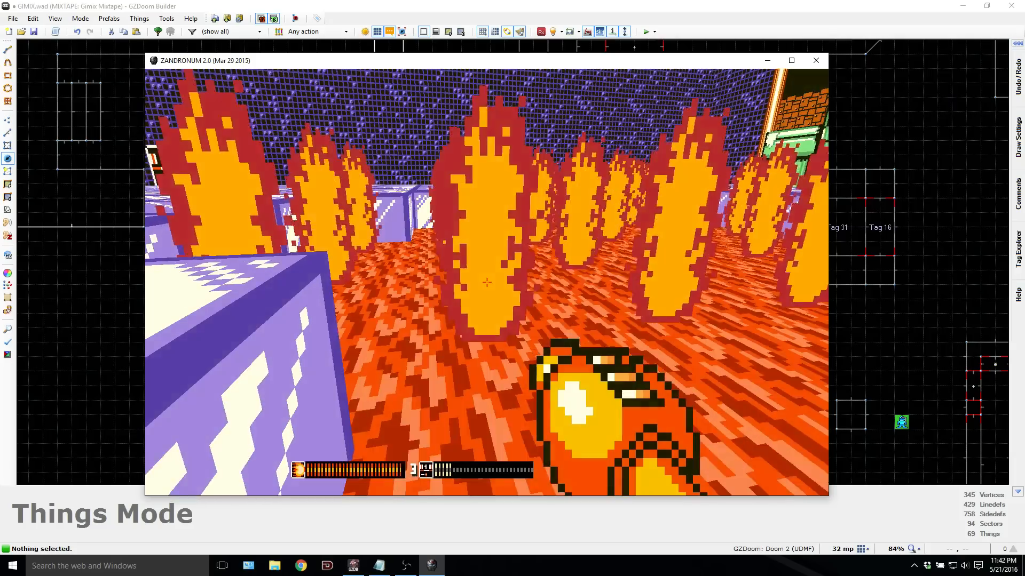
{"action": "key", "text": "space"}
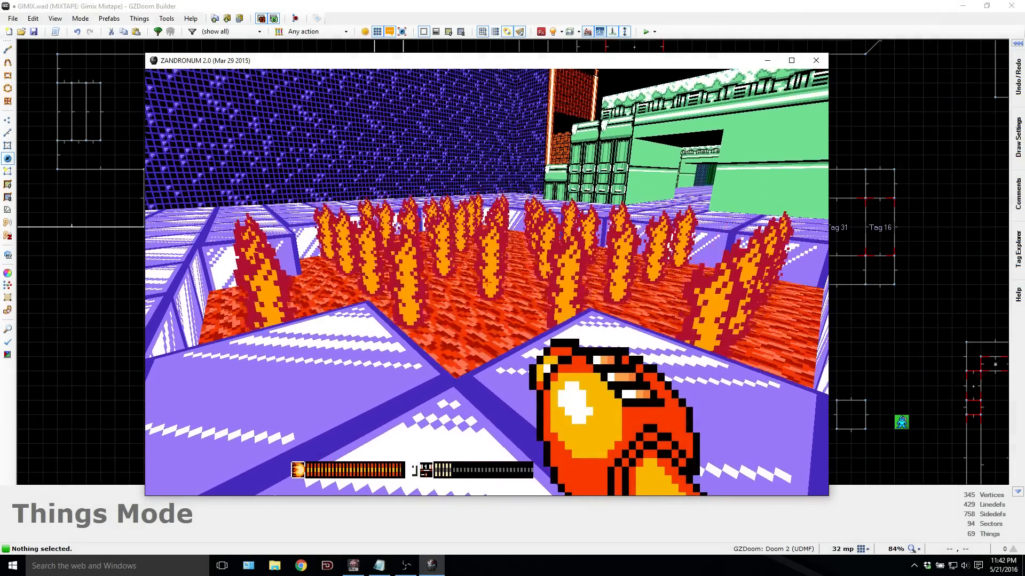
{"action": "left_click", "coordinate": [486, 283]}
{"action": "left_click", "coordinate": [487, 283]}
{"action": "key", "text": "w"}
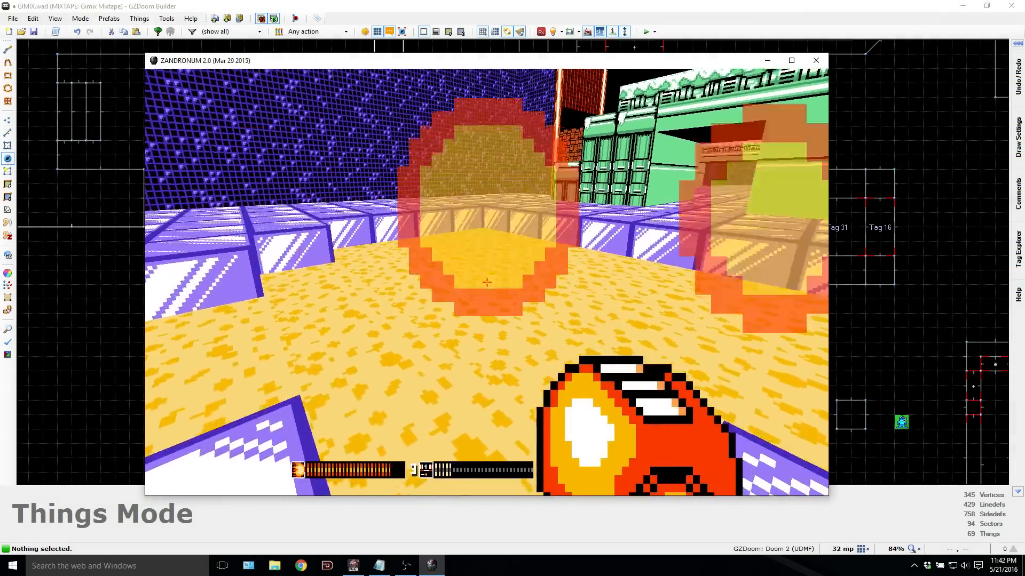
{"action": "left_click", "coordinate": [487, 283]}
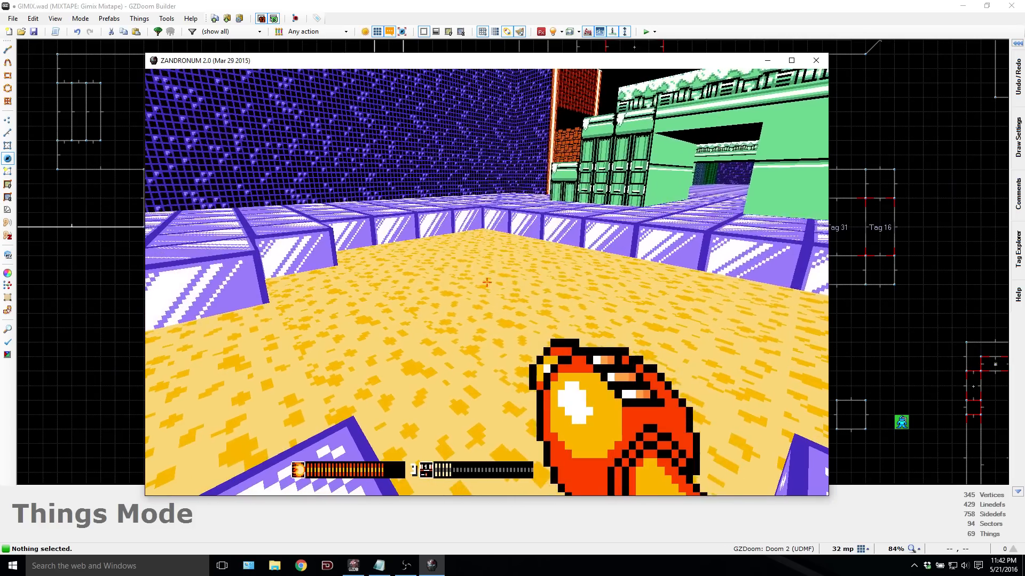
{"action": "key", "text": "a"}
{"action": "key", "text": "d"}
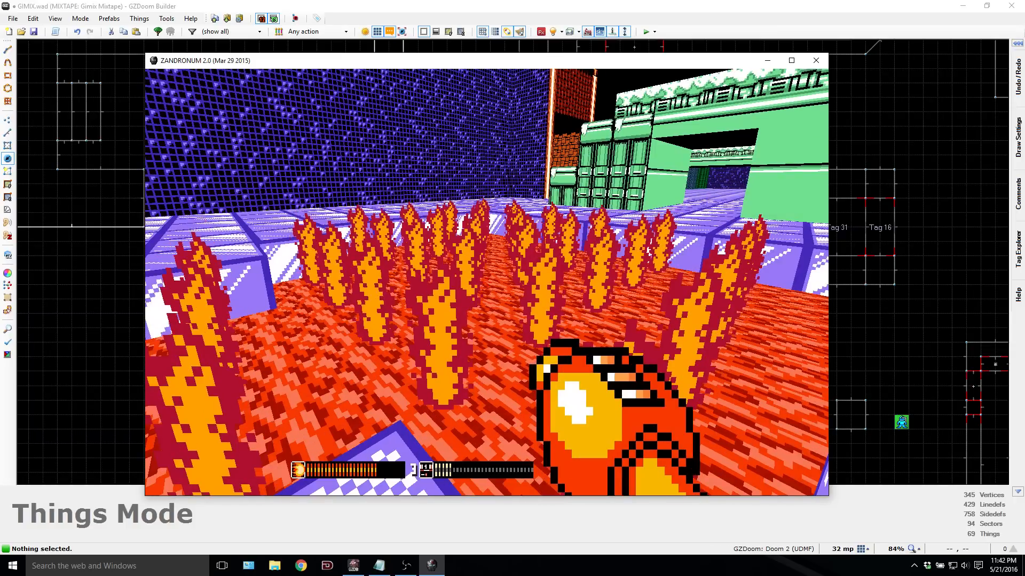
{"action": "key", "text": "alt+F4"}
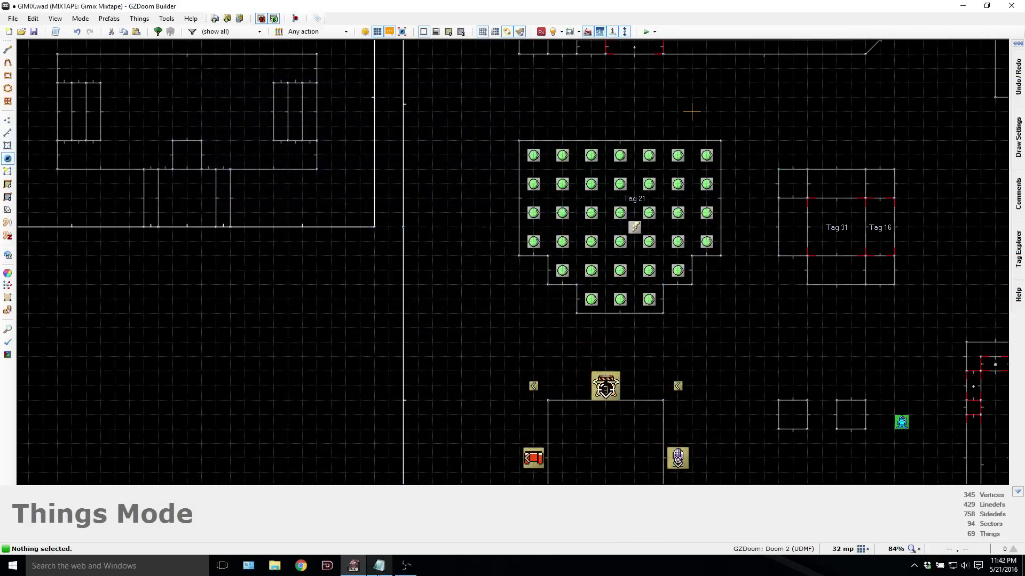
Step: Check the topic list in Notepad for the item after Flame pits, and find the matching example structures in the map
{"action": "key", "text": "alt+Tab"}
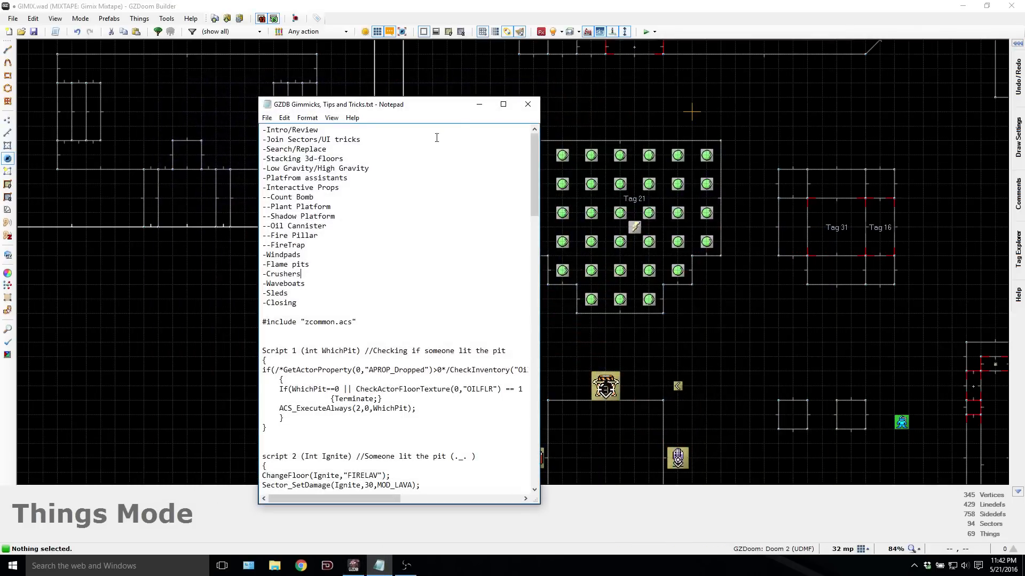
{"action": "left_click", "coordinate": [474, 110]}
{"action": "key", "text": "Left"}
{"action": "scroll", "coordinate": [462, 270], "scroll_direction": "down", "scroll_amount": 1}
{"action": "key", "text": "Left"}
{"action": "key", "text": "Left"}
{"action": "key", "text": "Up"}
{"action": "key", "text": "Up"}
{"action": "key", "text": "Up"}
{"action": "key", "text": "Up"}
{"action": "key", "text": "Up"}
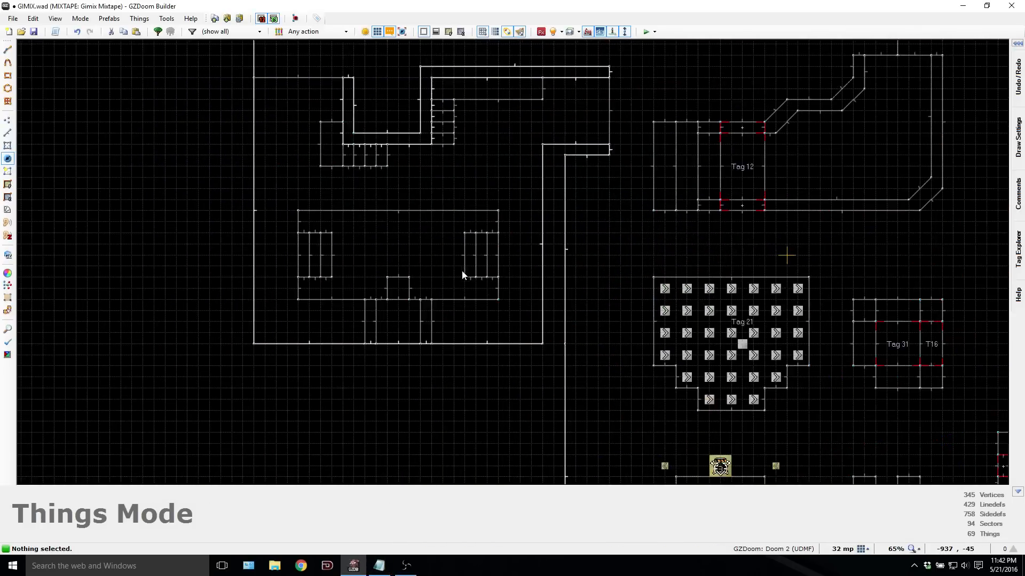
{"action": "key", "text": "Up"}
{"action": "key", "text": "Up"}
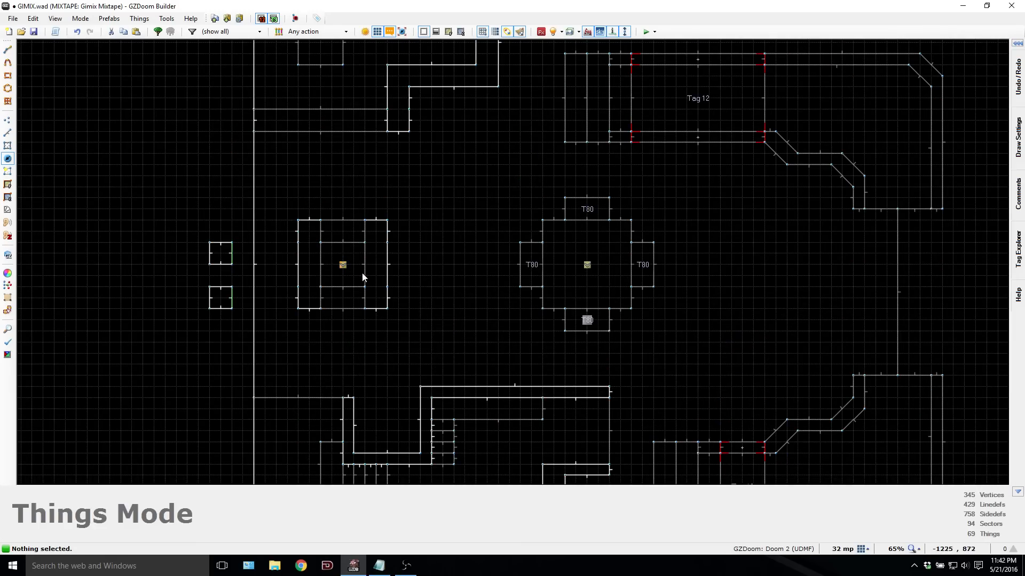
Step: Examine the crusher passage in the 3D view, looking at its pit floor, weapon pickup, side walls and ceiling
{"action": "key", "text": "q"}
{"action": "key", "text": "d"}
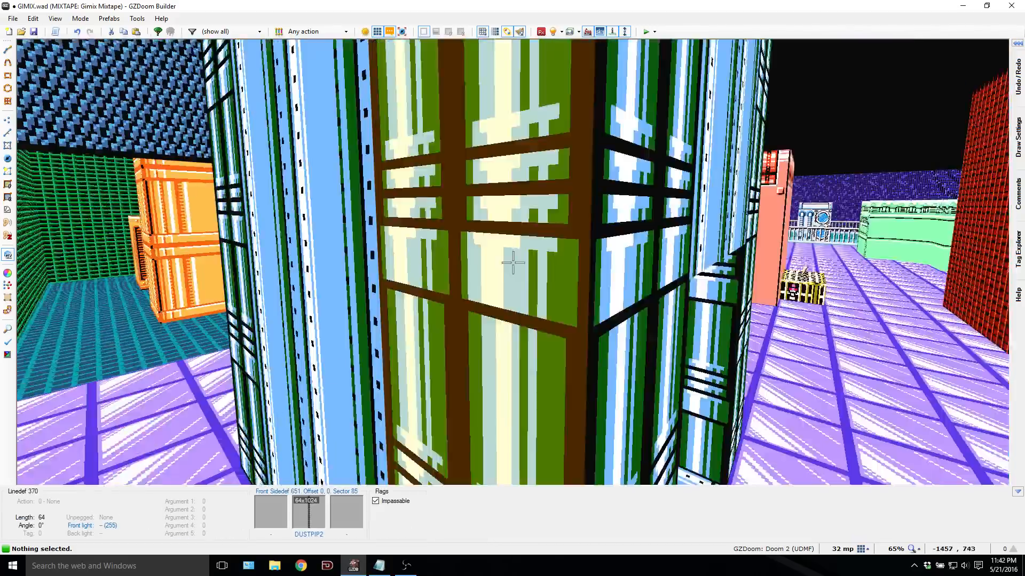
{"action": "key", "text": "e"}
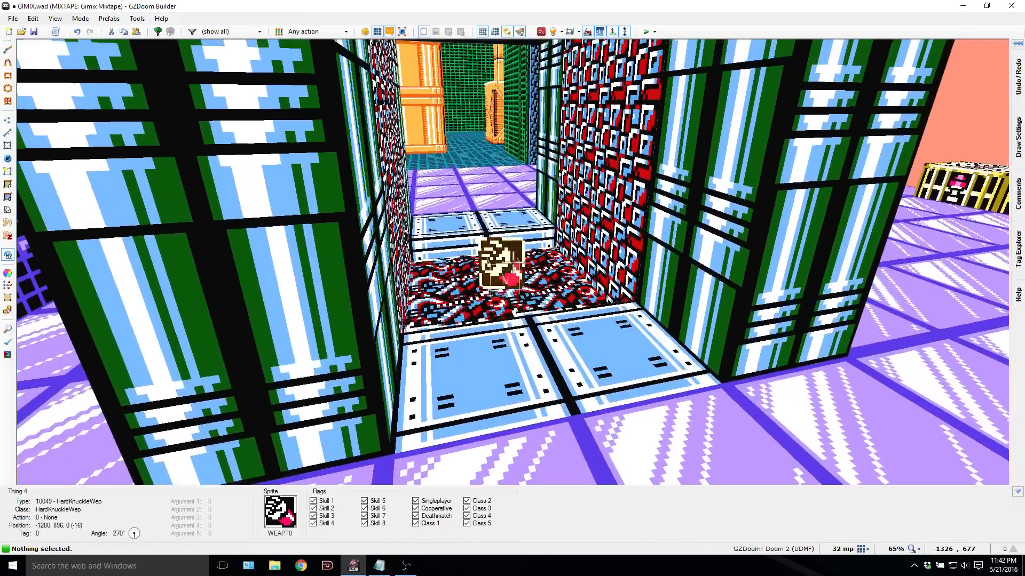
{"action": "key", "text": "e"}
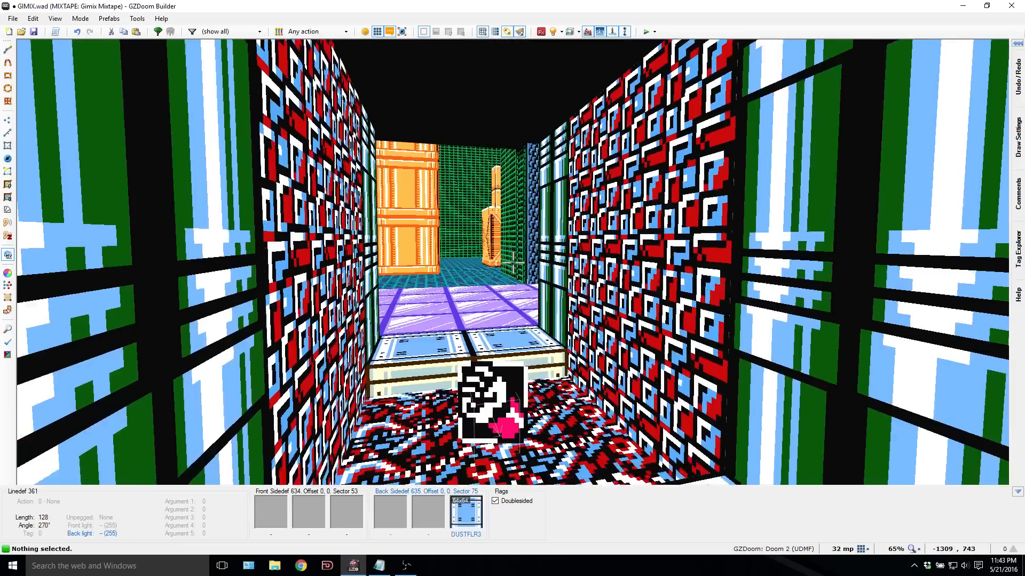
{"action": "key", "text": "d"}
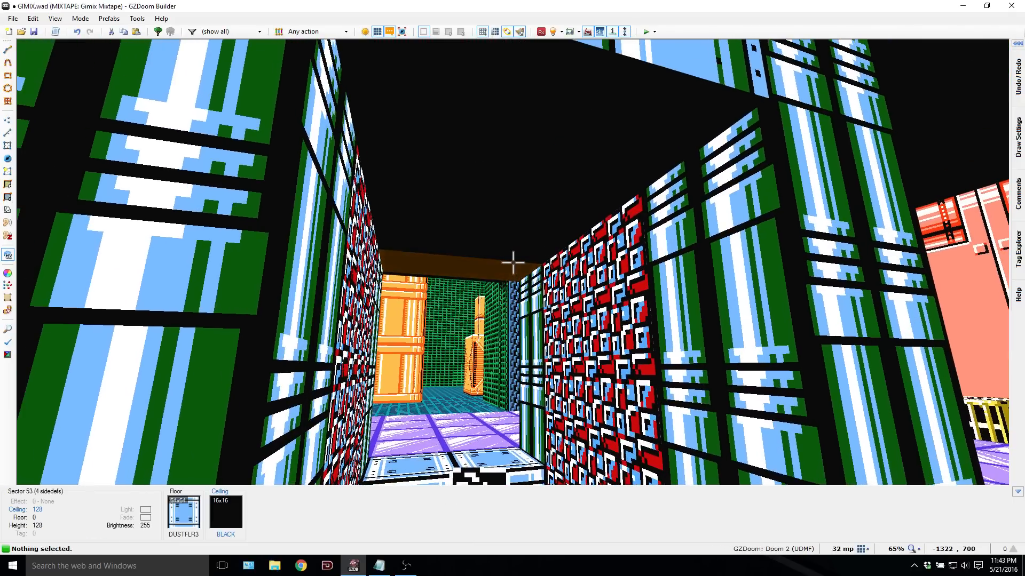
Step: Review Script 9 OPEN in the script editor, checking its Ceiling_CrushAndRaise(5, 64, 256, 2) line, and close the editor
{"action": "key", "text": "F10"}
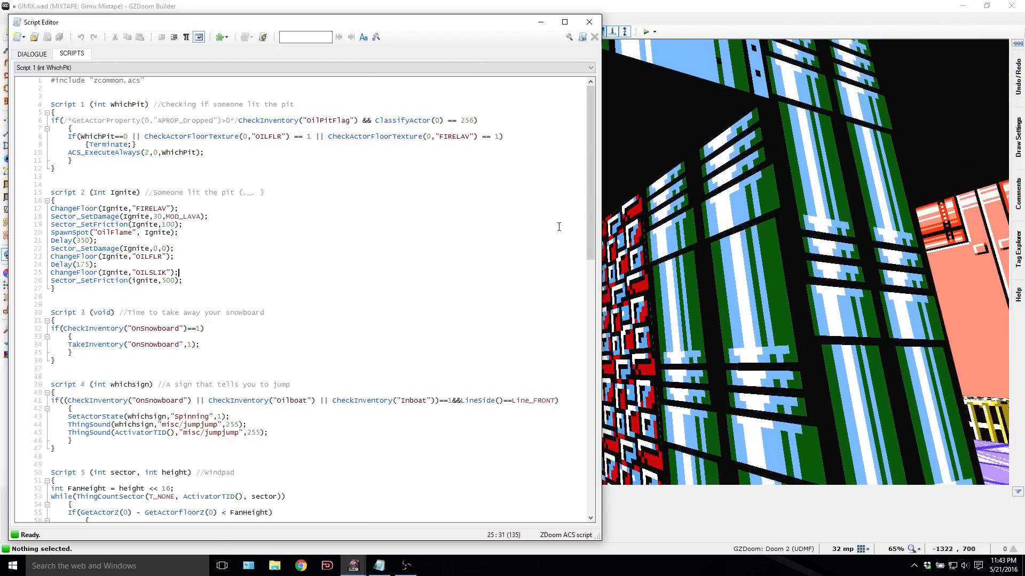
{"action": "left_click_drag", "start_coordinate": [601, 248], "coordinate": [487, 251]}
{"action": "scroll", "coordinate": [375, 277], "scroll_direction": "down", "scroll_amount": 9}
{"action": "scroll", "coordinate": [376, 277], "scroll_direction": "down", "scroll_amount": 17}
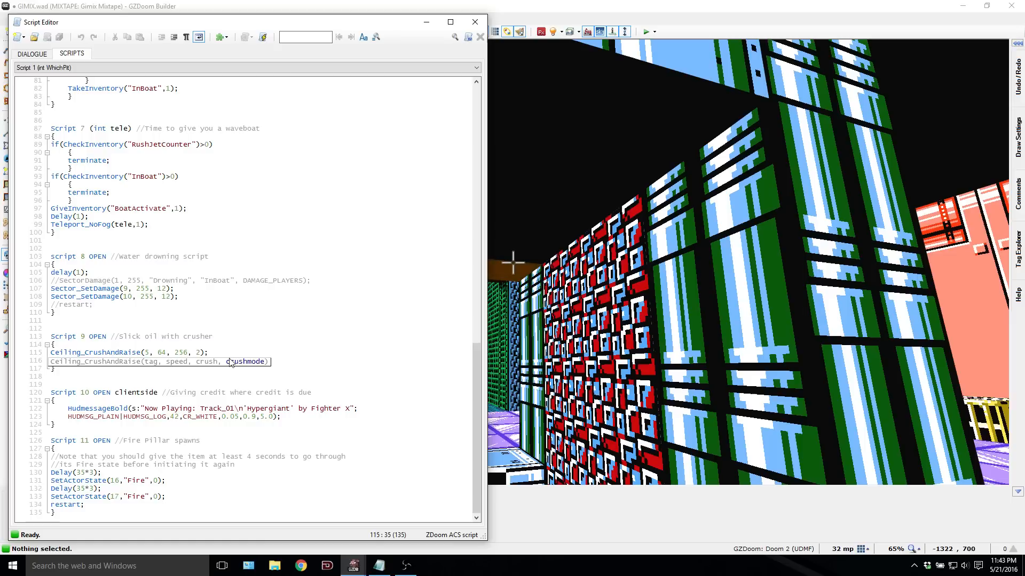
{"action": "left_click", "coordinate": [475, 22]}
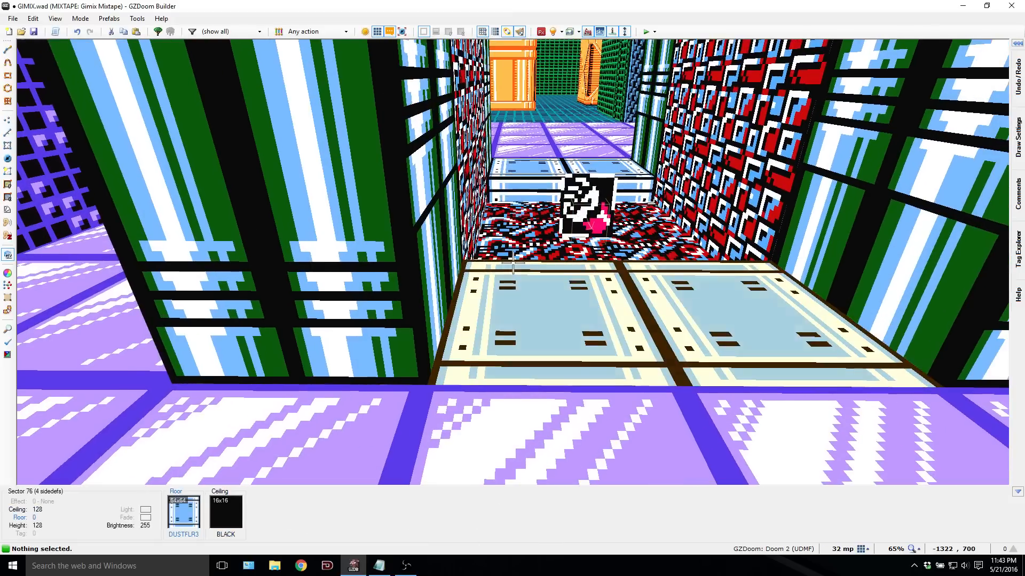
Step: Assign tag 5 to the sunken middle sector of the crusher passage
{"action": "key", "text": "q"}
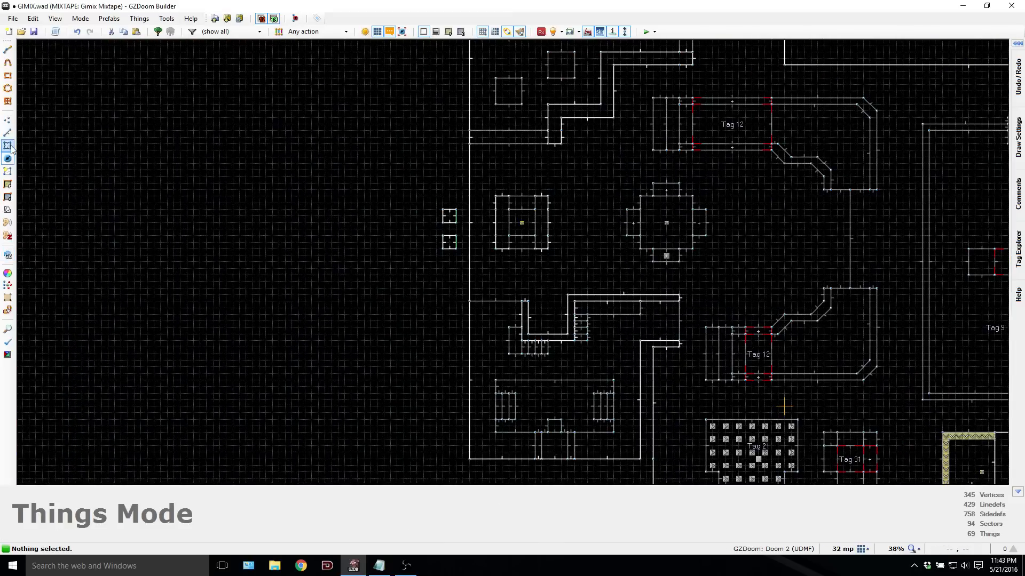
{"action": "left_click", "coordinate": [8, 145]}
{"action": "right_click", "coordinate": [534, 228]}
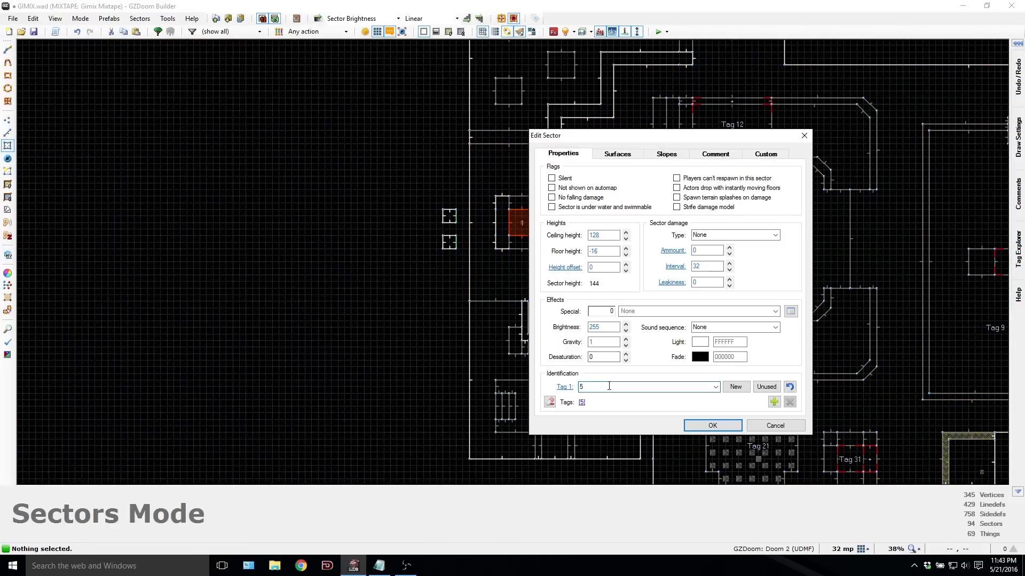
{"action": "key", "text": "Return"}
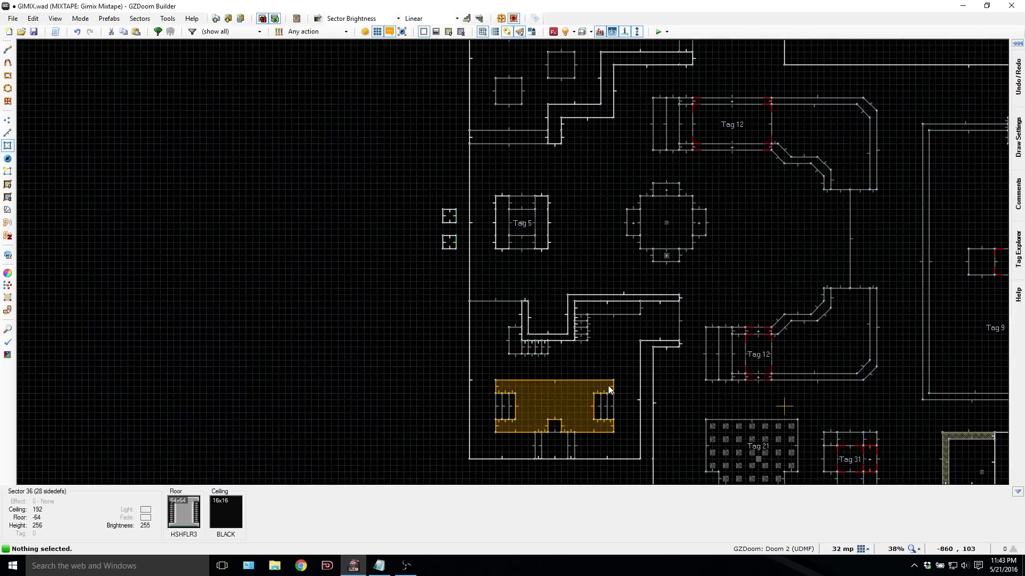
Step: Move the player start to just south of the tag 5 crusher passage, run a test of the map and quit it
{"action": "left_click", "coordinate": [8, 158]}
{"action": "key", "text": "Right"}
{"action": "key", "text": "Down"}
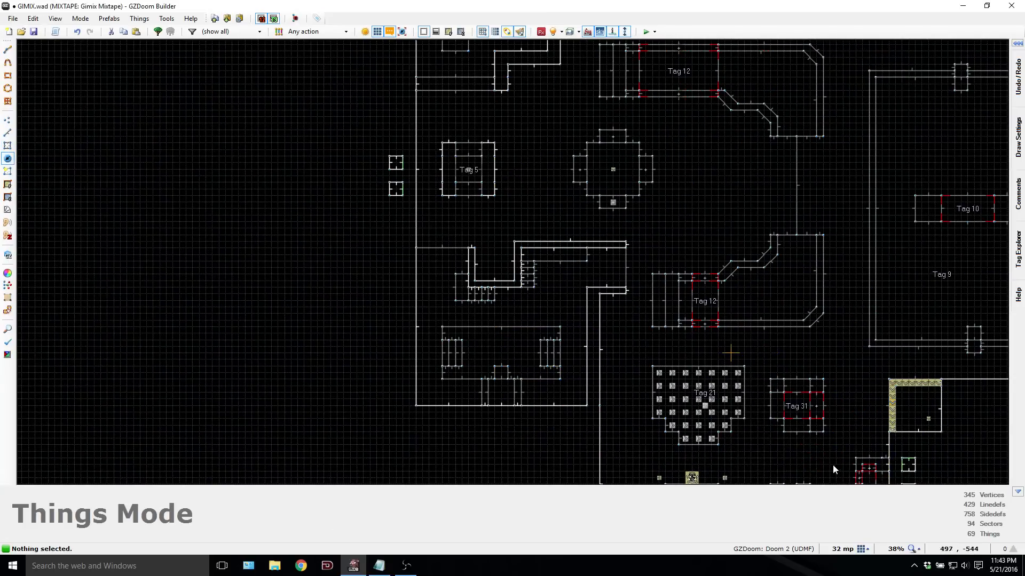
{"action": "key", "text": "Down"}
{"action": "left_click_drag", "start_coordinate": [827, 439], "coordinate": [460, 168]}
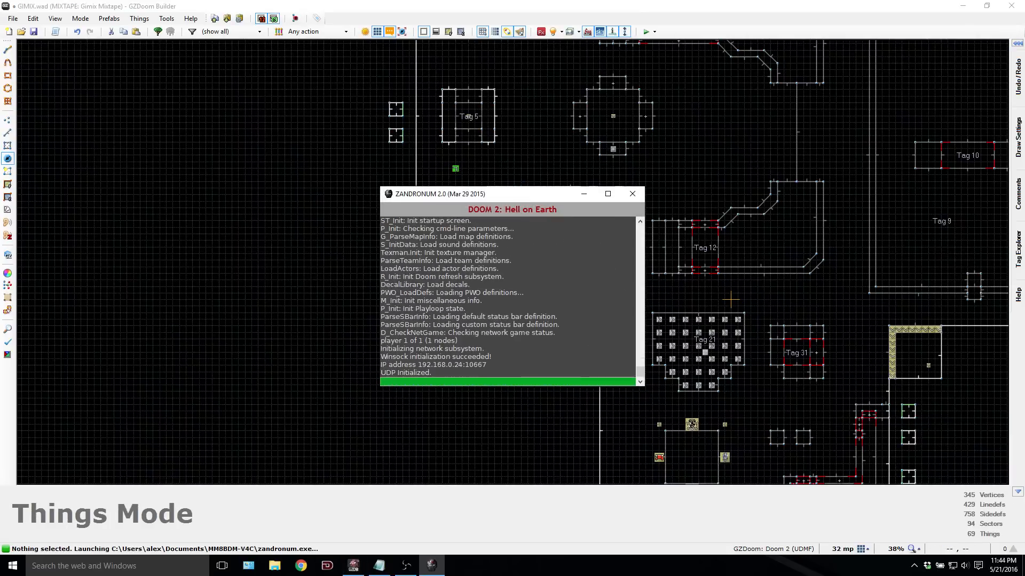
{"action": "key", "text": "w"}
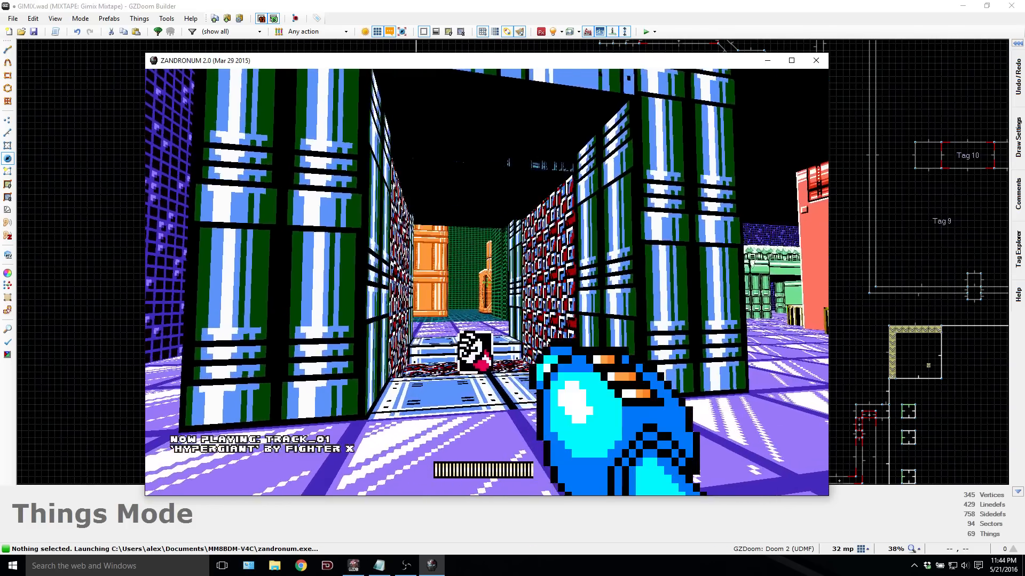
{"action": "key", "text": "alt+F4"}
Step: Lower the tag 5 sector's ceiling to 120 in the 3D view
{"action": "key", "text": "w"}
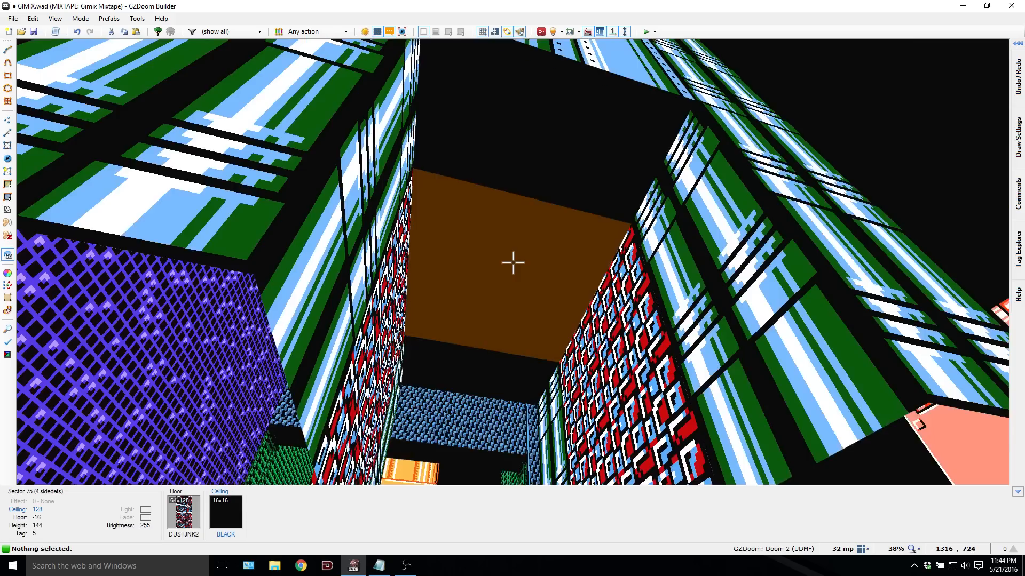
{"action": "key", "text": "e"}
{"action": "left_click", "coordinate": [513, 263]}
{"action": "scroll", "coordinate": [512, 263], "scroll_direction": "down", "scroll_amount": 1}
Step: Apply the DUSTCRS1 texture as the front upper texture on the two linedefs bordering the lowered crusher ceiling
{"action": "key", "text": "d"}
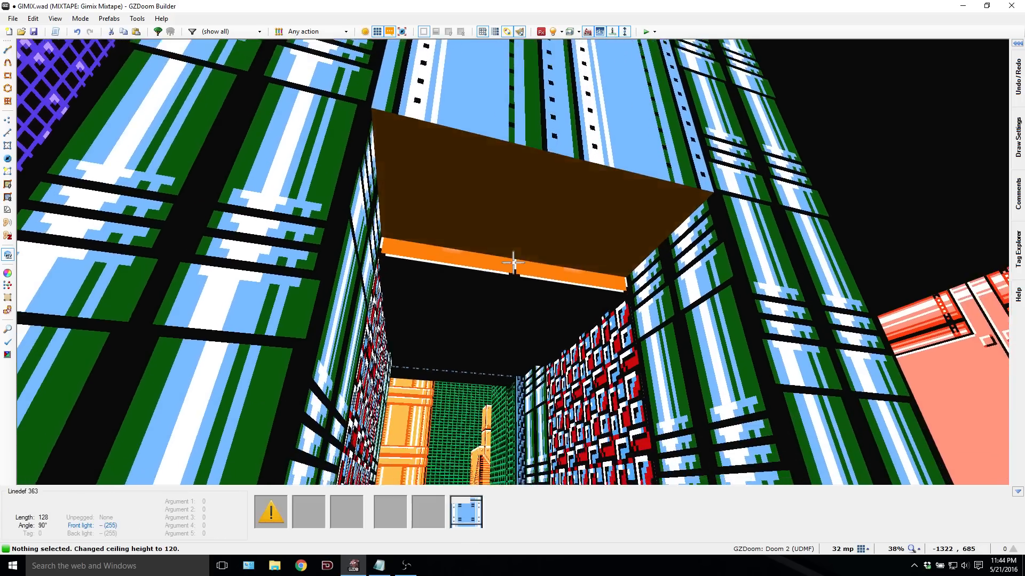
{"action": "left_click", "coordinate": [513, 263]}
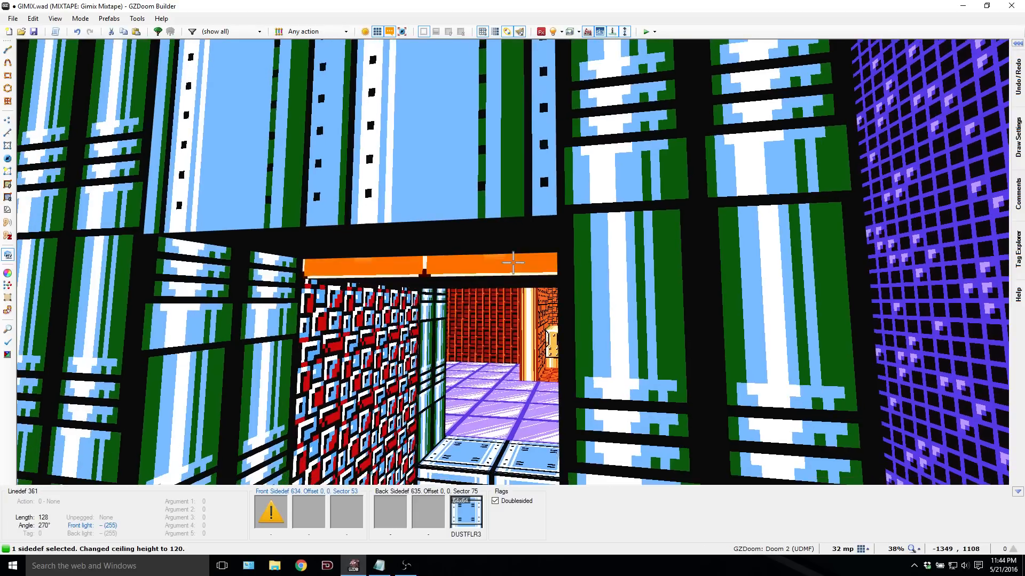
{"action": "left_click", "coordinate": [512, 262]}
{"action": "right_click", "coordinate": [513, 263]}
{"action": "left_click", "coordinate": [854, 183]}
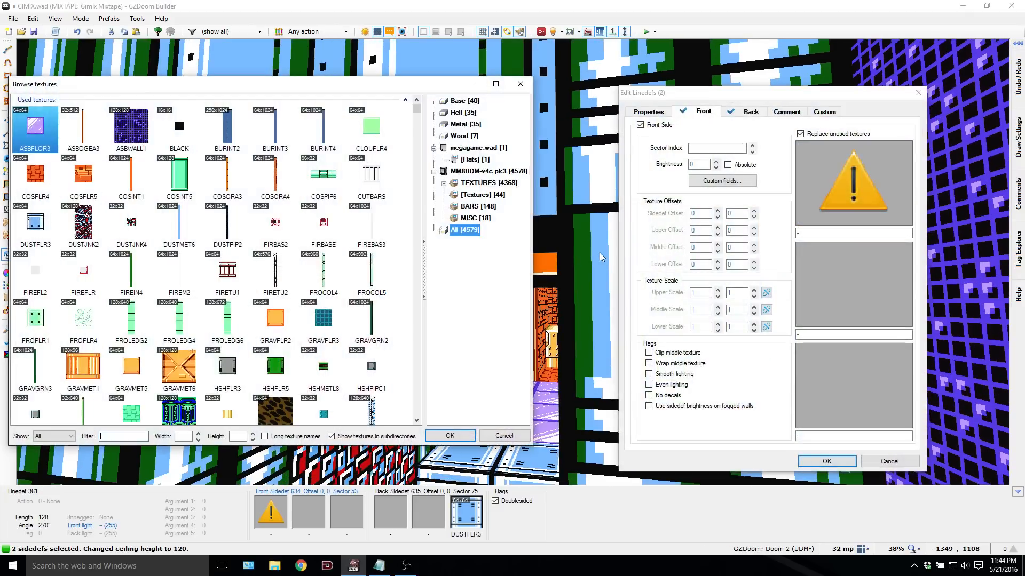
{"action": "type", "text": "C"}
{"action": "key", "text": "BackSpace"}
{"action": "type", "text": "D"}
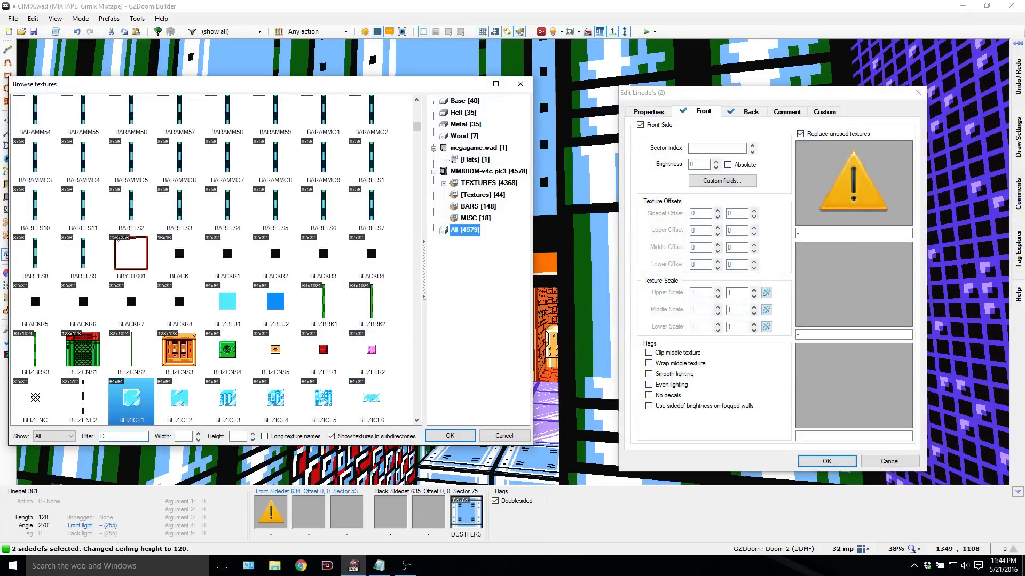
{"action": "type", "text": "UST"}
{"action": "left_click", "coordinate": [288, 191]}
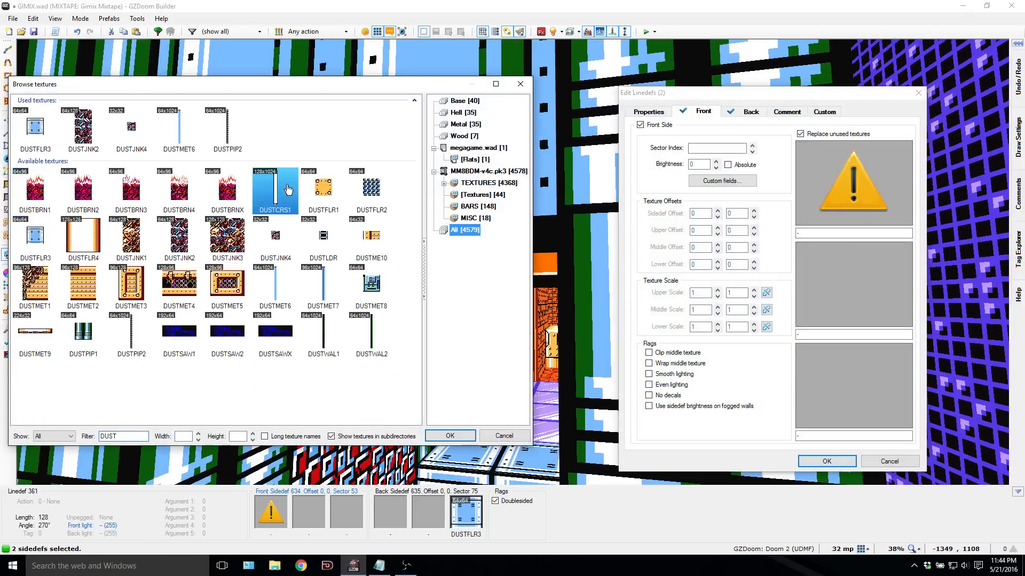
{"action": "double_click", "coordinate": [280, 193]}
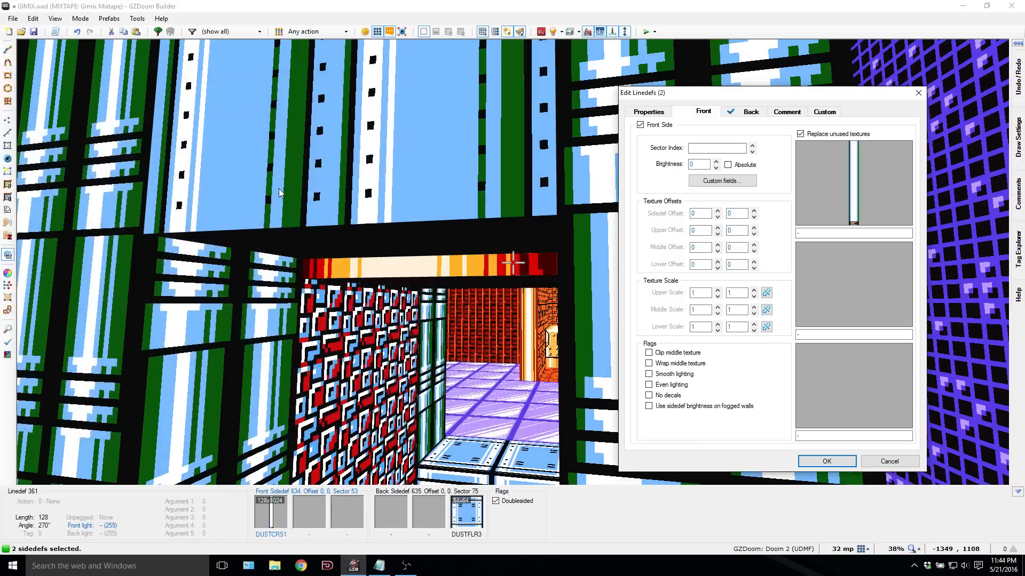
{"action": "left_click", "coordinate": [826, 461]}
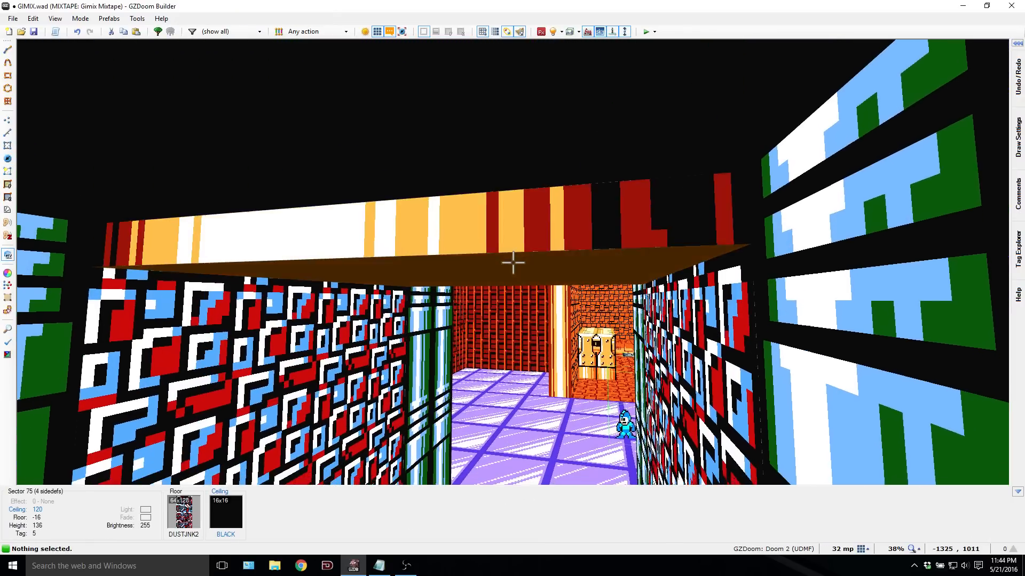
Step: Raise the tag 5 sector's ceiling to 128 and return to the 2D map
{"action": "left_click", "coordinate": [513, 262]}
{"action": "scroll", "coordinate": [513, 262], "scroll_direction": "up", "scroll_amount": 2}
{"action": "scroll", "coordinate": [513, 262], "scroll_direction": "down", "scroll_amount": 1}
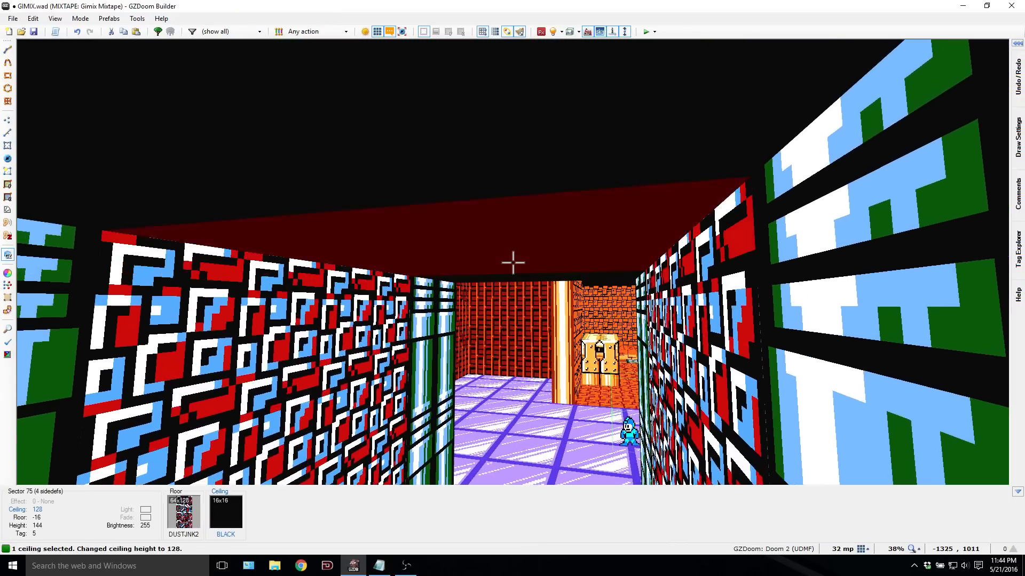
{"action": "key", "text": "q"}
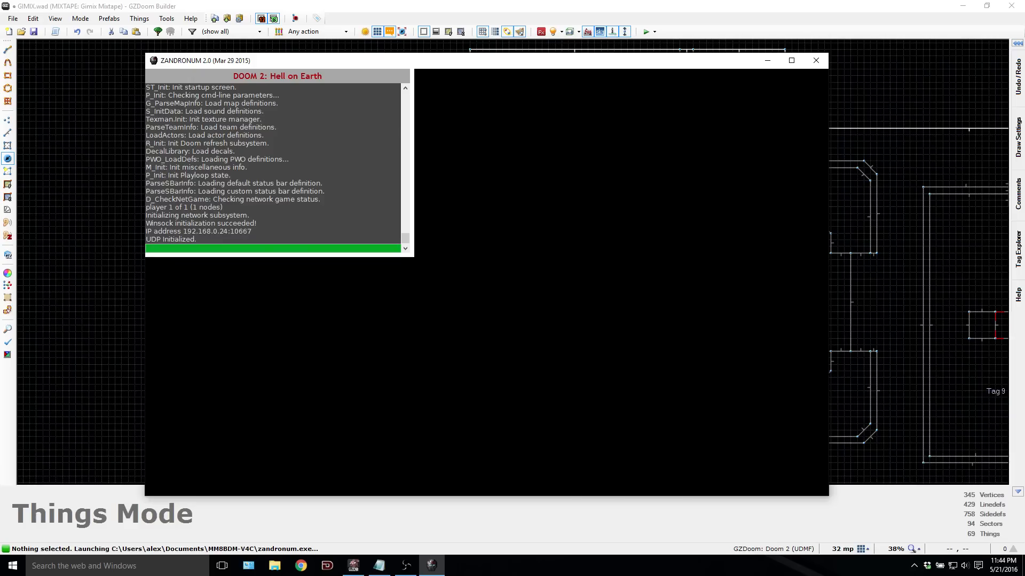
Step: Playtest the textured crusher from the front, and run beneath it to collect the Hard Knuckle weapon
{"action": "key", "text": "d"}
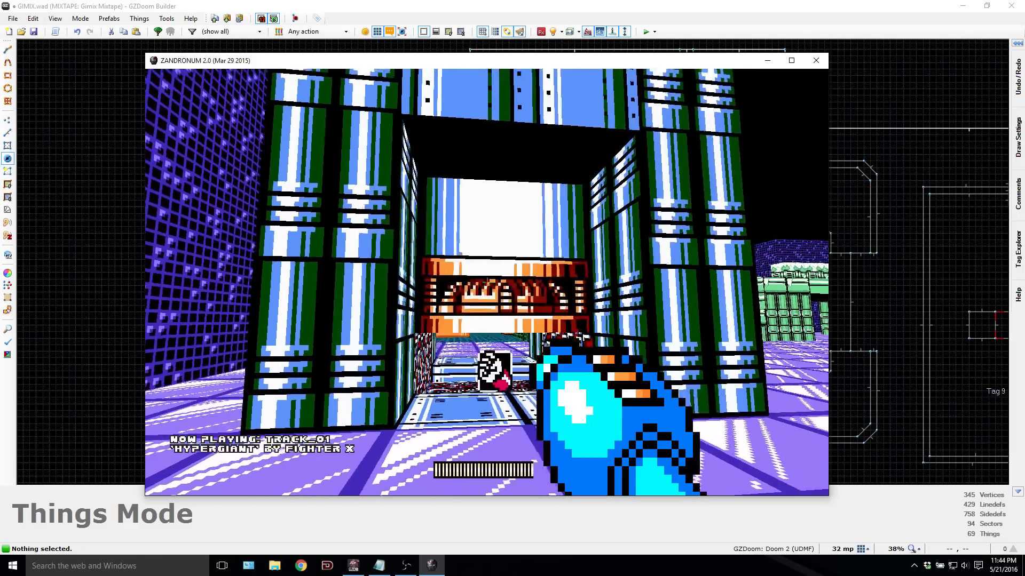
{"action": "key", "text": "s"}
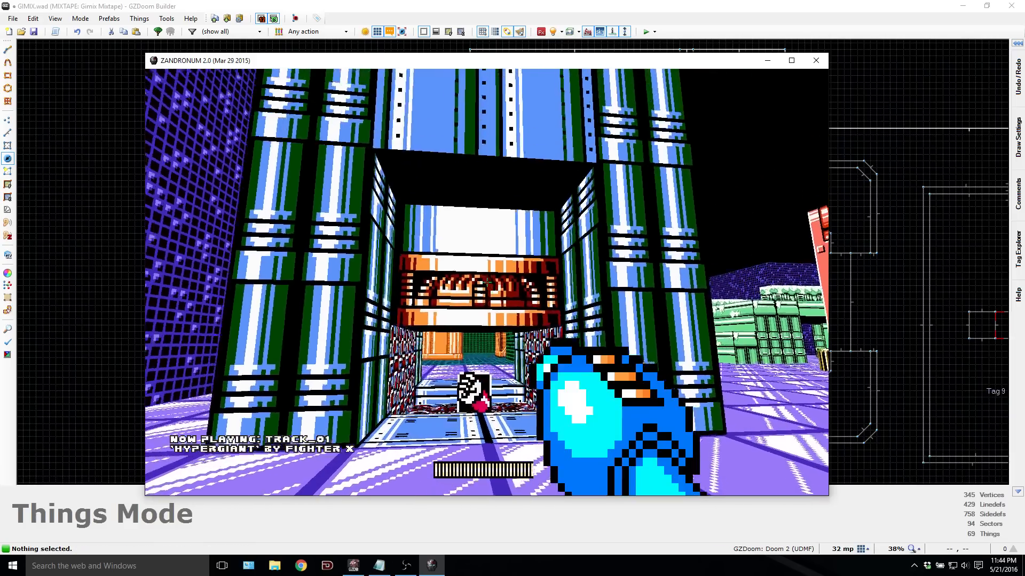
{"action": "key", "text": "w"}
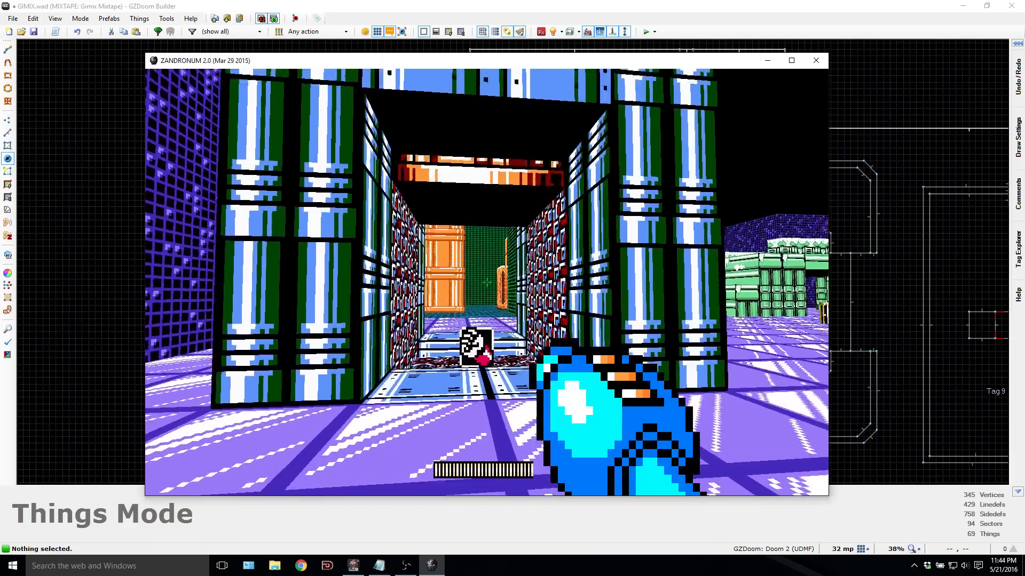
{"action": "key", "text": "s"}
{"action": "key", "text": "w"}
{"action": "key", "text": "w"}
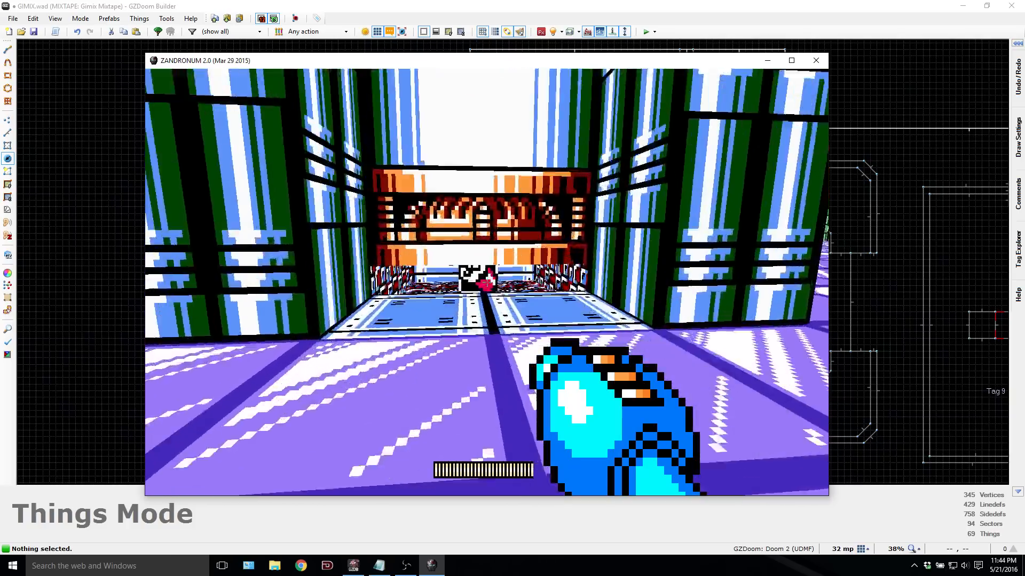
{"action": "key", "text": "s"}
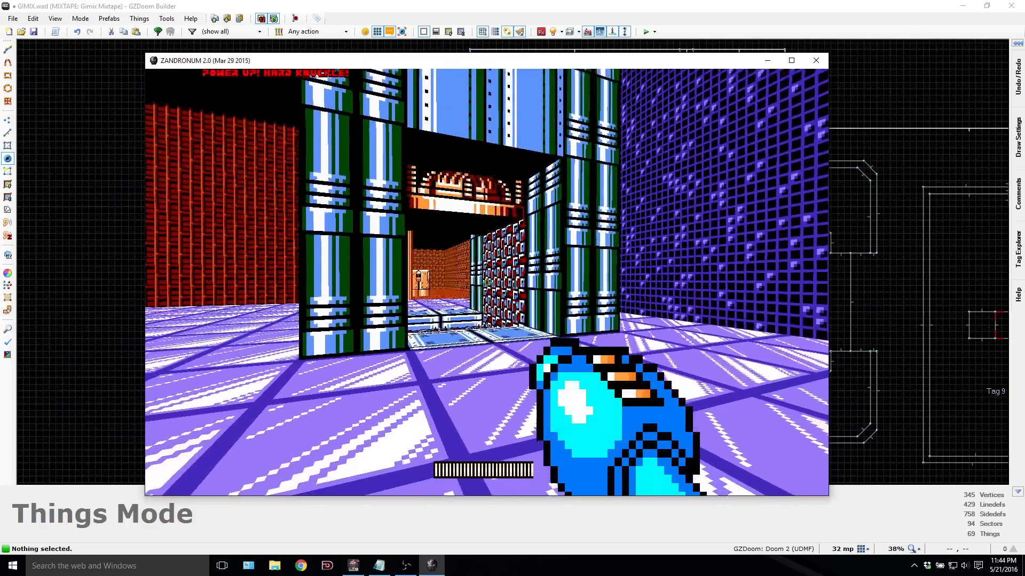
Step: Switch to Hard Knuckle, fire it beside the crusher, view the crusher from the far side, and quit the test
{"action": "key", "text": "w"}
{"action": "scroll", "coordinate": [487, 283], "scroll_direction": "down", "scroll_amount": 1}
{"action": "key", "text": "s"}
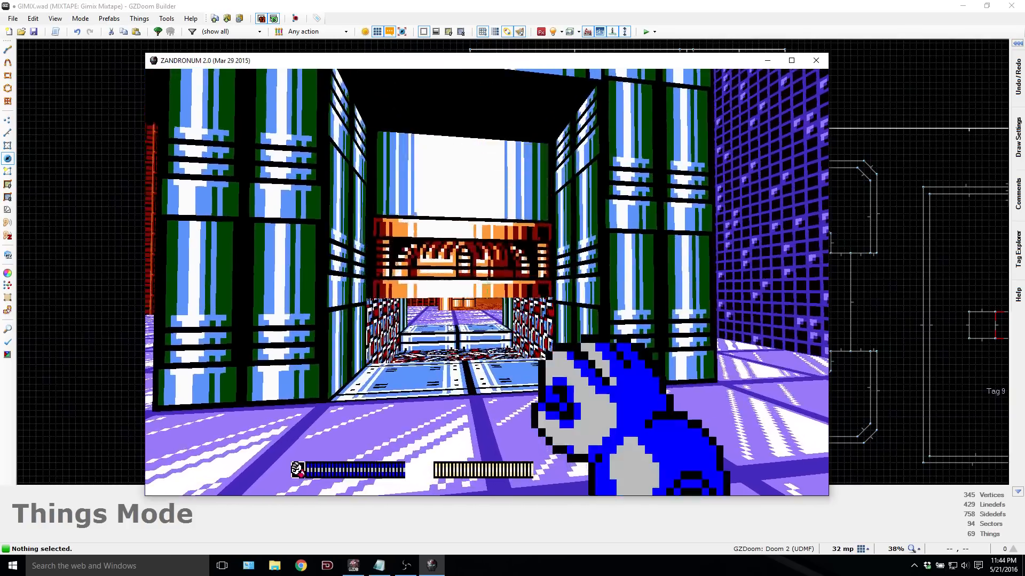
{"action": "scroll", "coordinate": [487, 283], "scroll_direction": "up", "scroll_amount": 1}
{"action": "scroll", "coordinate": [486, 282], "scroll_direction": "down", "scroll_amount": 1}
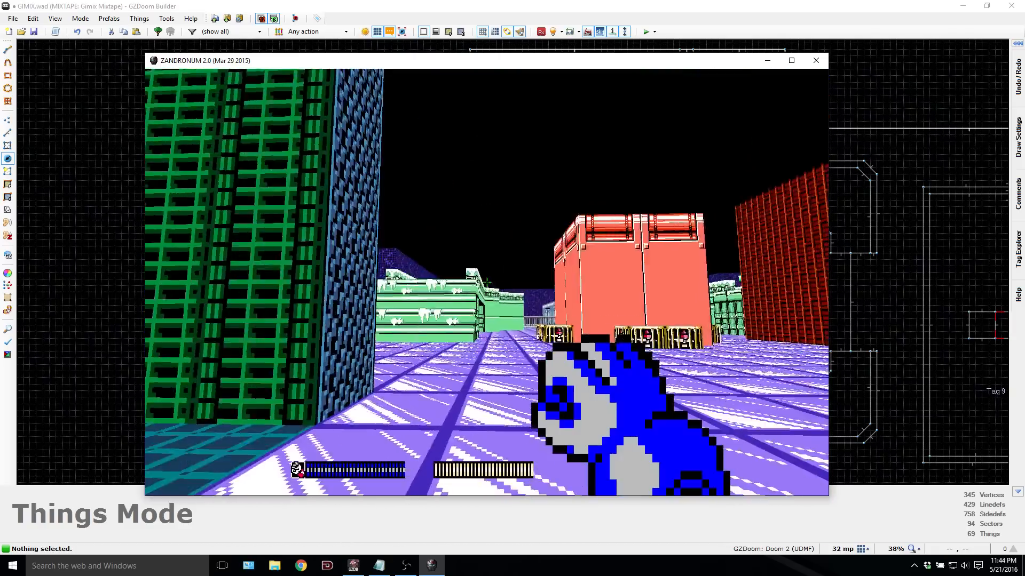
{"action": "left_click", "coordinate": [487, 282]}
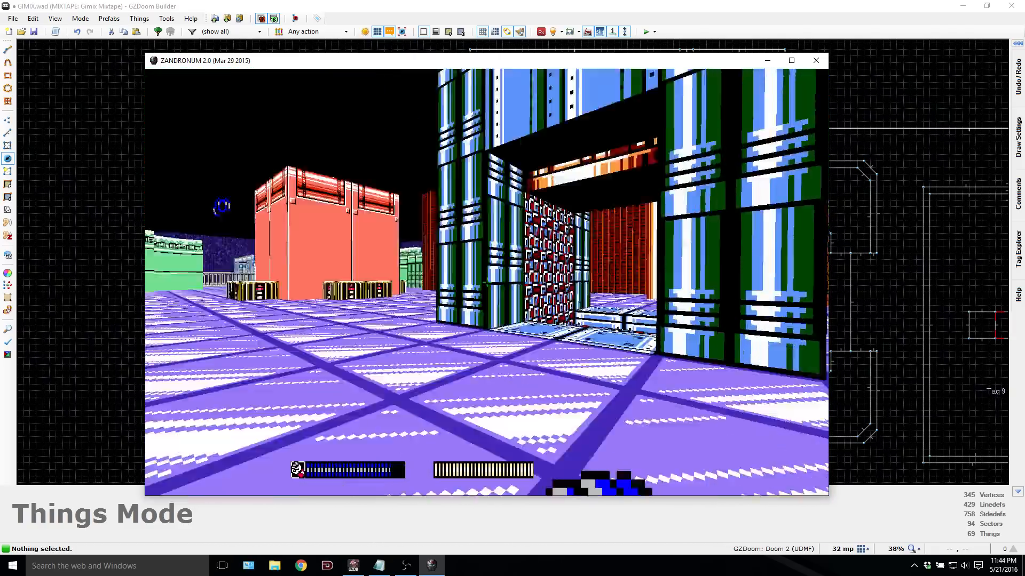
{"action": "key", "text": "w"}
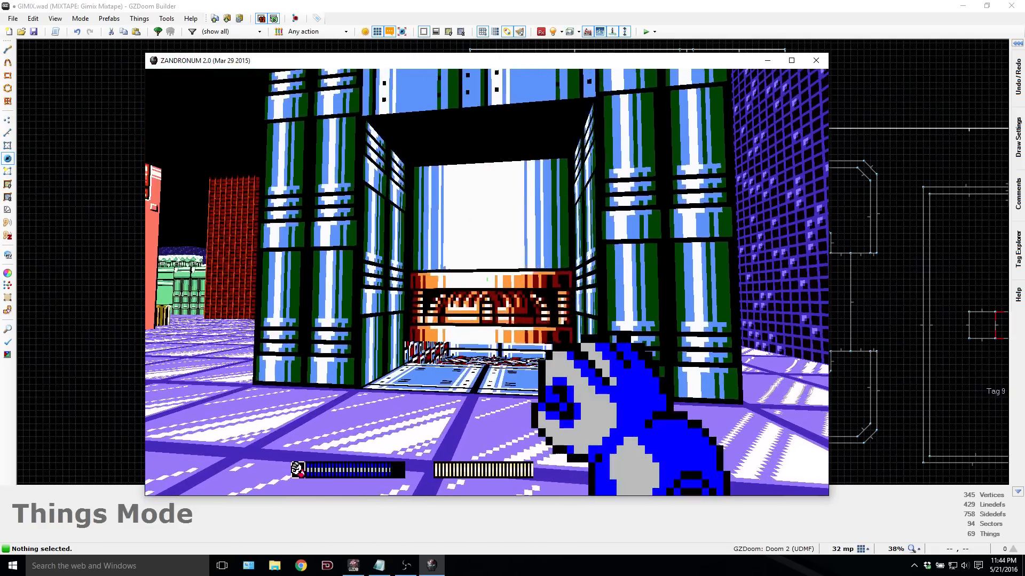
{"action": "key", "text": "alt+F4"}
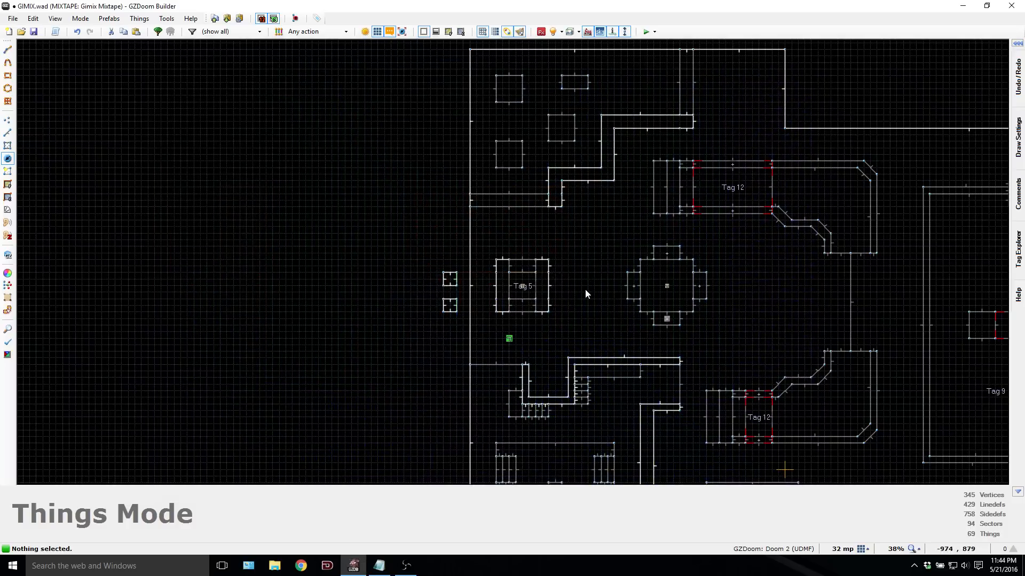
Step: Check the Notepad topic list for the item after Crushers, and bring the tag 9 and tag 10 area into view
{"action": "left_click", "coordinate": [390, 566]}
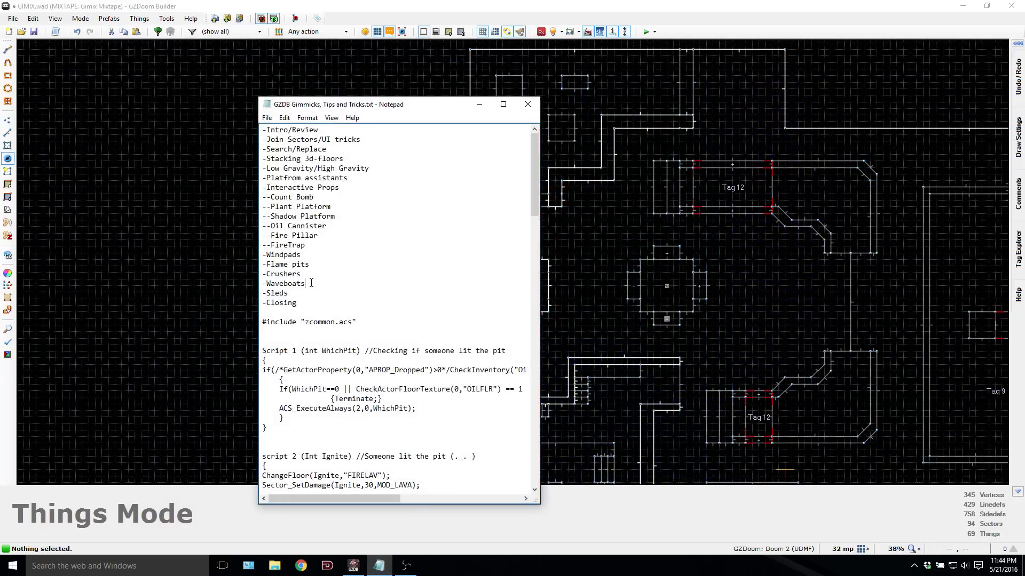
{"action": "left_click", "coordinate": [480, 106]}
{"action": "scroll", "coordinate": [700, 329], "scroll_direction": "down", "scroll_amount": 1}
{"action": "key", "text": "Right"}
{"action": "key", "text": "Right"}
{"action": "key", "text": "Right"}
{"action": "key", "text": "Right"}
{"action": "key", "text": "Down"}
{"action": "key", "text": "Down"}
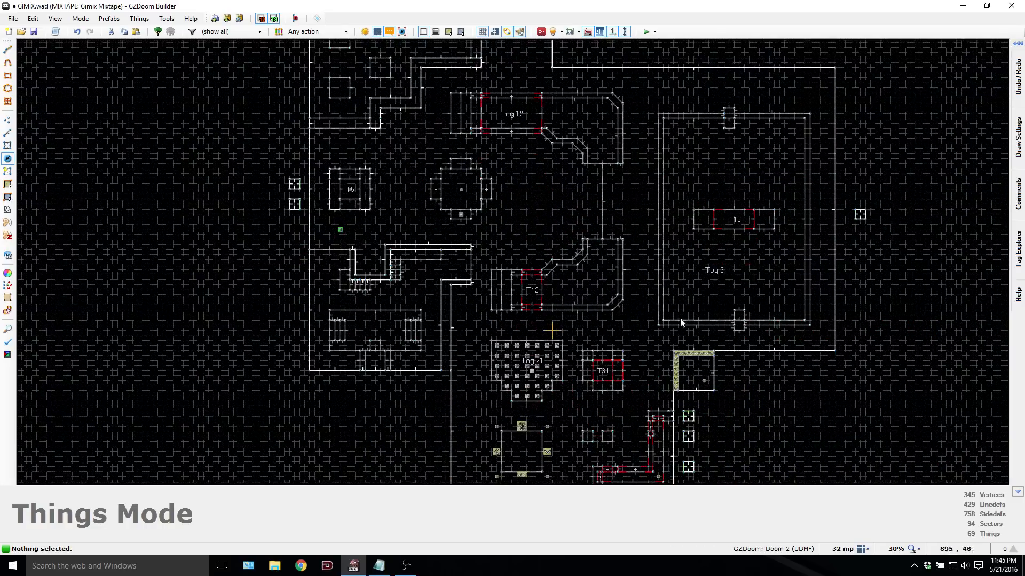
{"action": "key", "text": "Right"}
{"action": "key", "text": "Up"}
{"action": "left_click", "coordinate": [7, 146]}
{"action": "key", "text": "Right"}
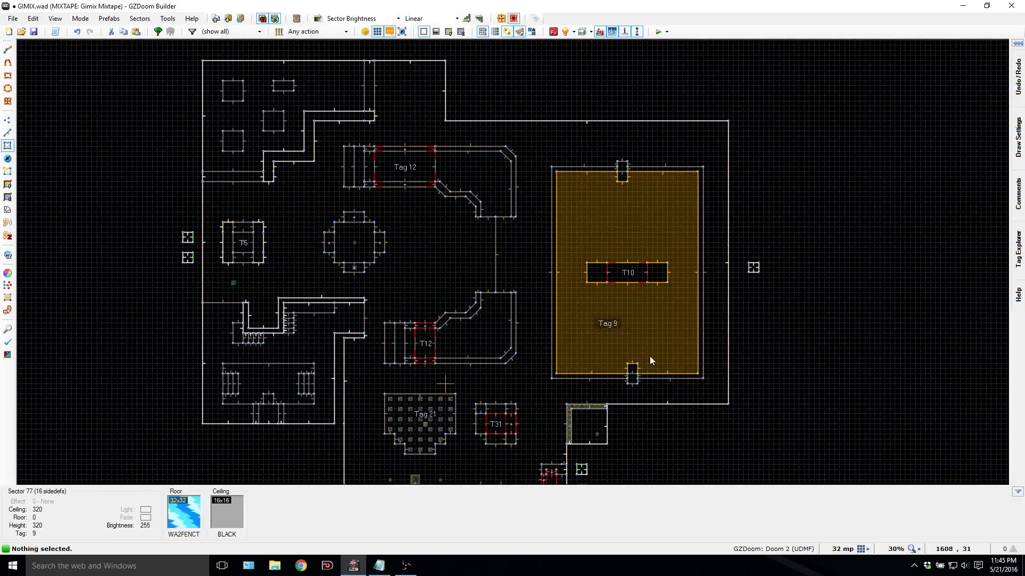
{"action": "left_click", "coordinate": [7, 160]}
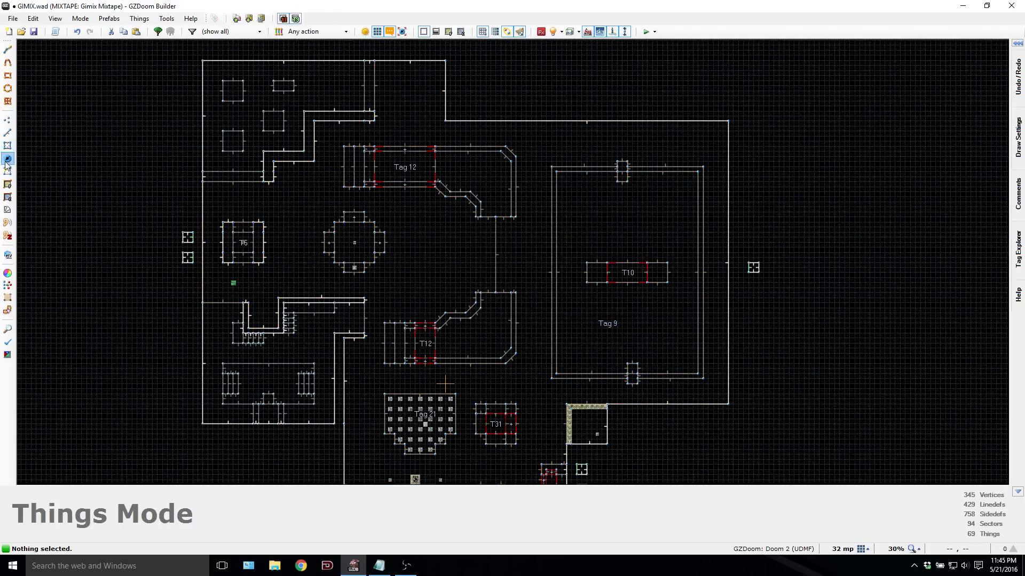
{"action": "scroll", "coordinate": [635, 334], "scroll_direction": "up", "scroll_amount": 5}
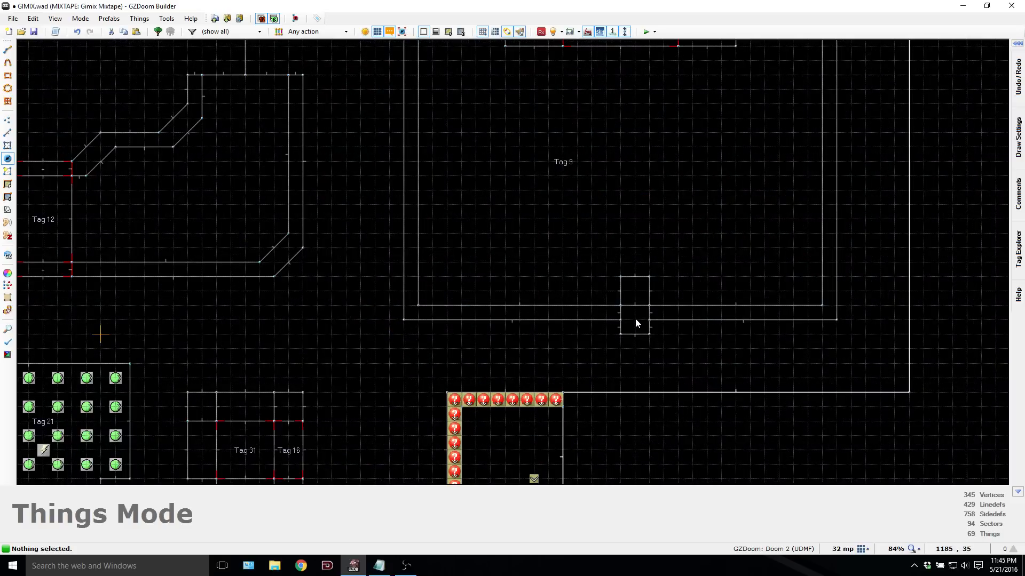
{"action": "key", "text": "Insert"}
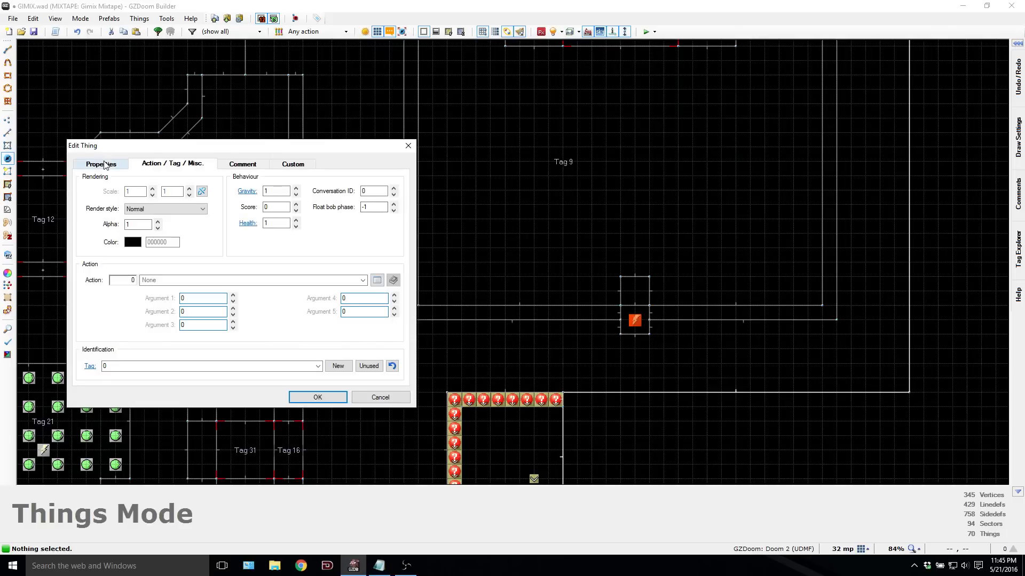
{"action": "left_click", "coordinate": [408, 146]}
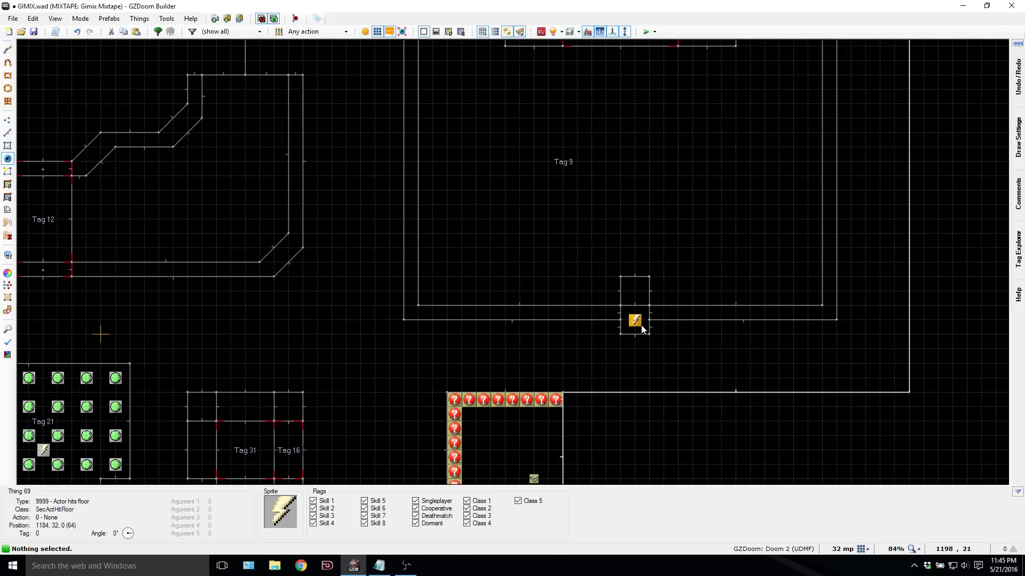
{"action": "left_click", "coordinate": [639, 322]}
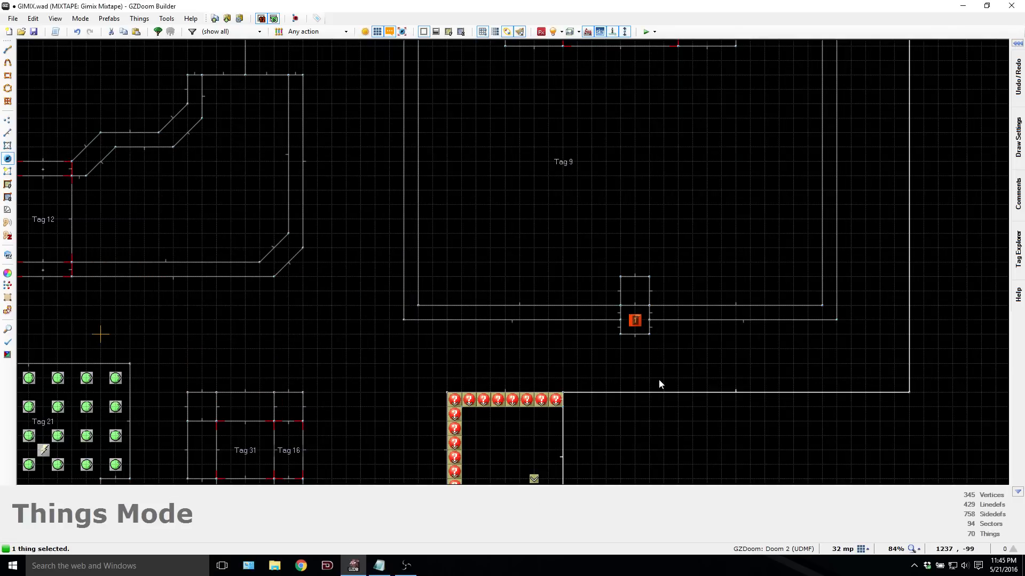
{"action": "key", "text": "Delete"}
Step: Inspect the tag 9 pool with its green pipes and railing in the 3D view, and return to the 2D map
{"action": "key", "text": "w"}
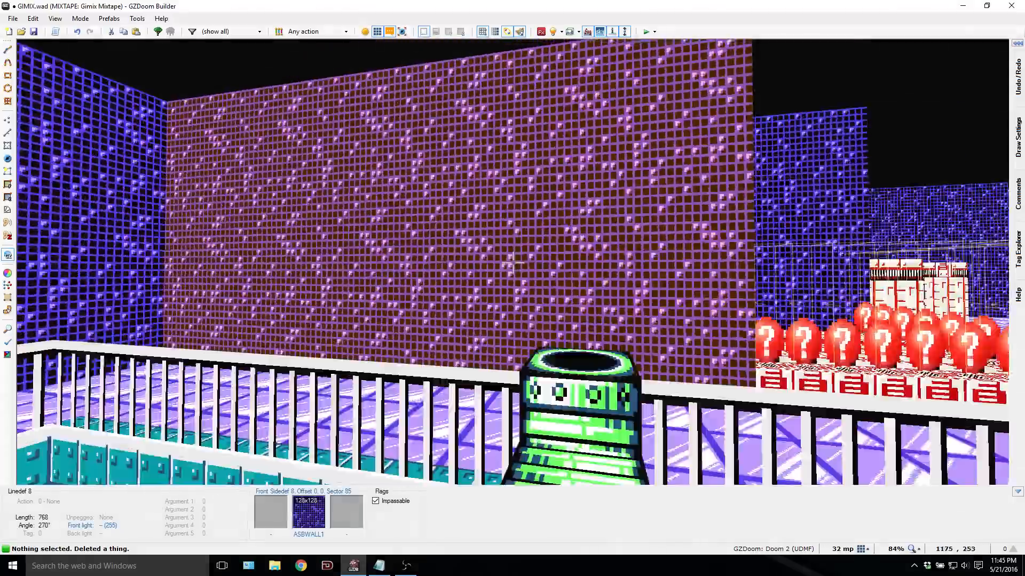
{"action": "key", "text": "d"}
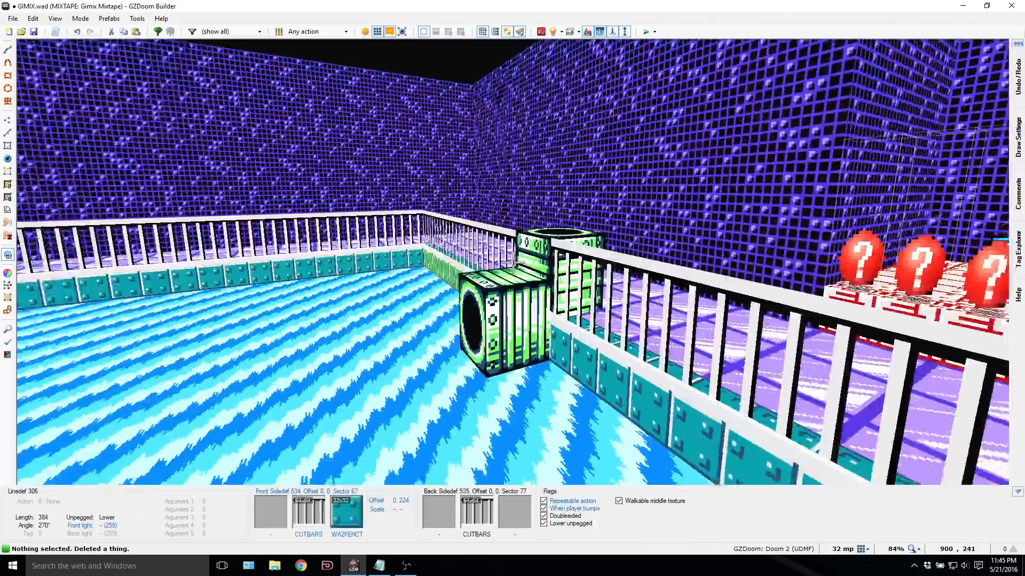
{"action": "key", "text": "f"}
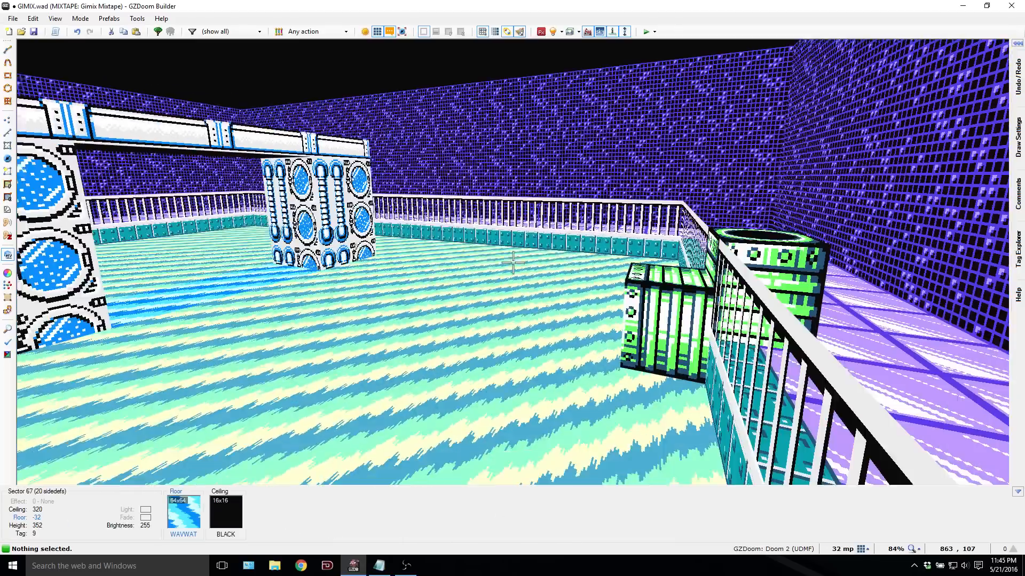
{"action": "key", "text": "w"}
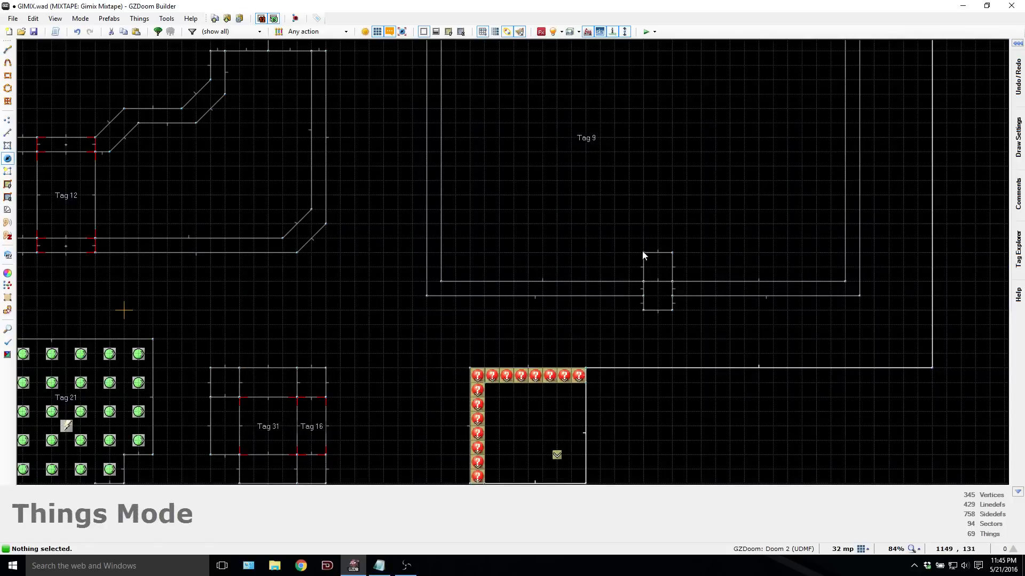
Step: Place a Teleport (Z Height) thing in the tag 9 pool, just north of the southern pipe, and give it tag 80
{"action": "right_click", "coordinate": [656, 238]}
{"action": "left_click", "coordinate": [101, 164]}
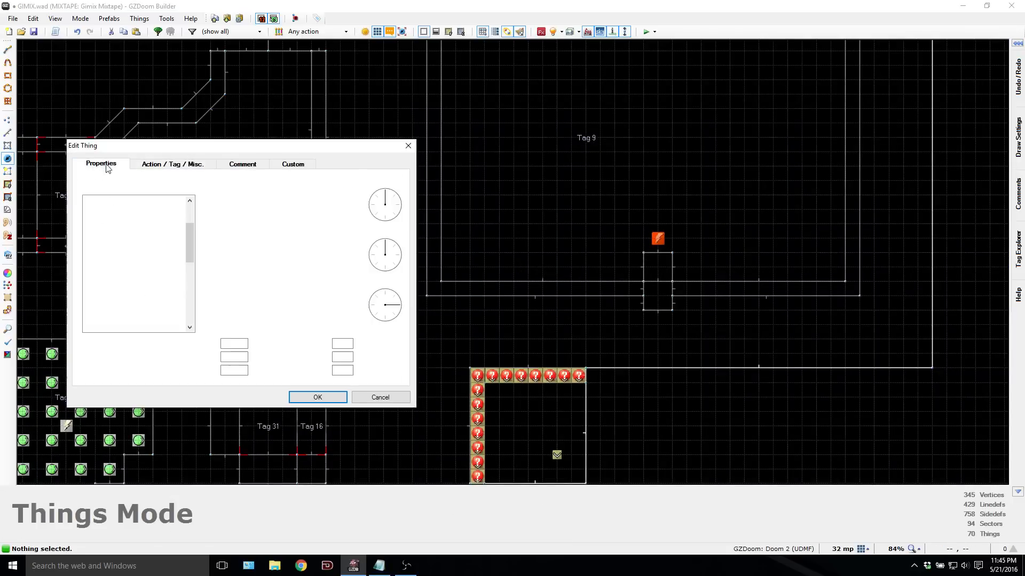
{"action": "type", "text": "telepo"}
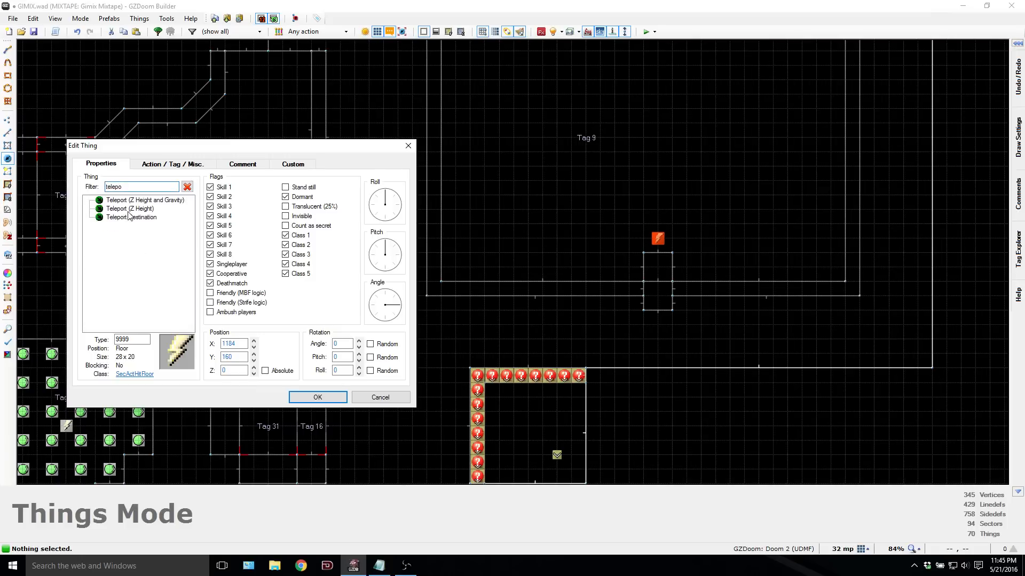
{"action": "left_click", "coordinate": [128, 217]}
{"action": "left_click", "coordinate": [128, 209]}
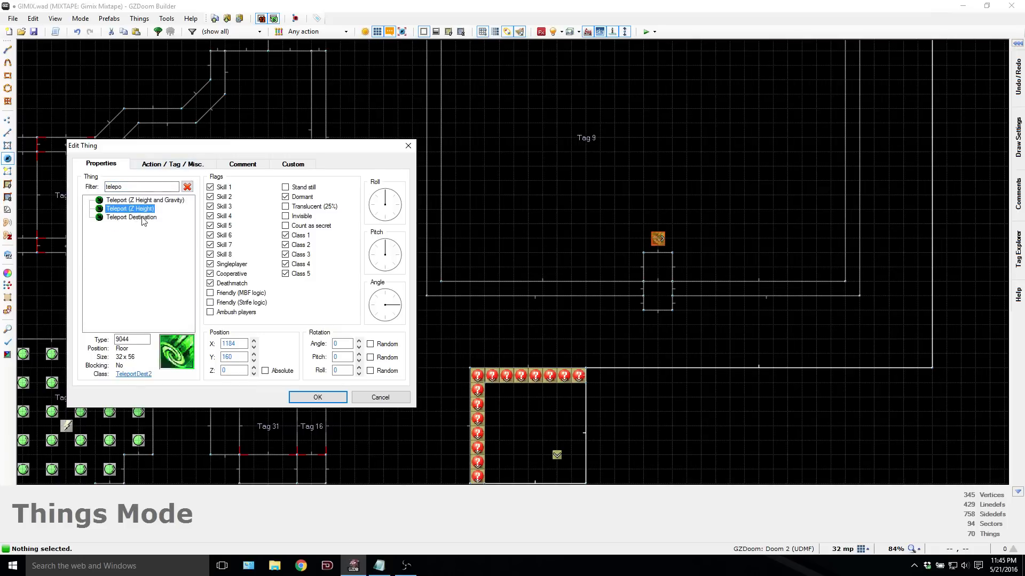
{"action": "left_click", "coordinate": [172, 164]}
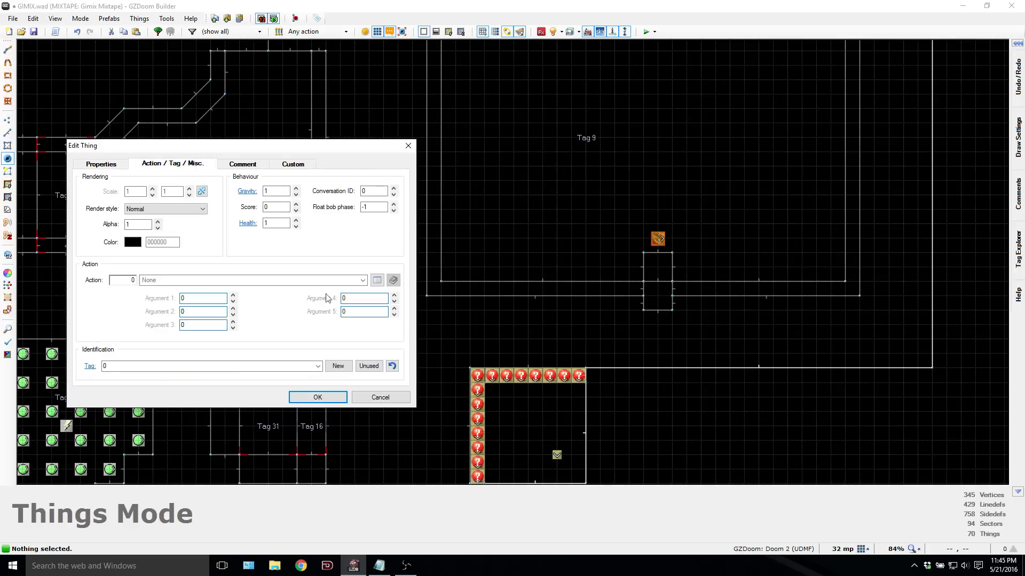
{"action": "double_click", "coordinate": [159, 365]}
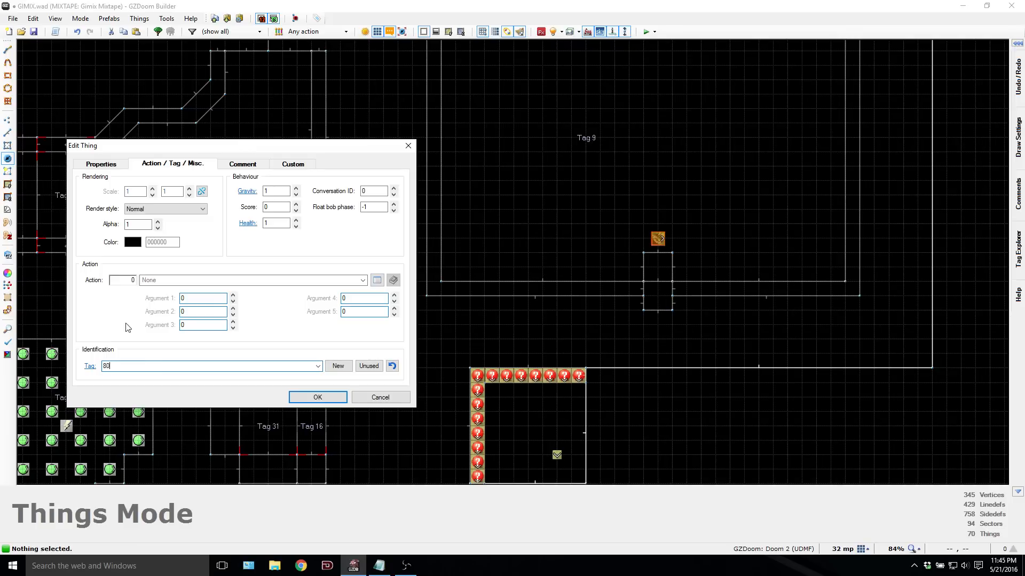
{"action": "key", "text": "Return"}
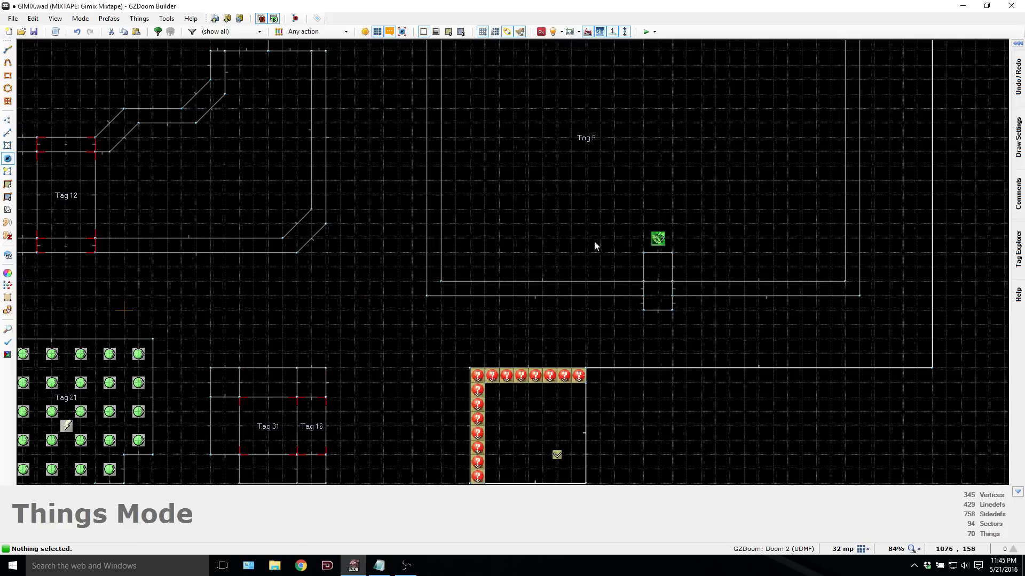
Step: Check the new teleport thing's tag against the tags already used by the map's things and sectors
{"action": "right_click", "coordinate": [657, 240]}
{"action": "double_click", "coordinate": [132, 367]}
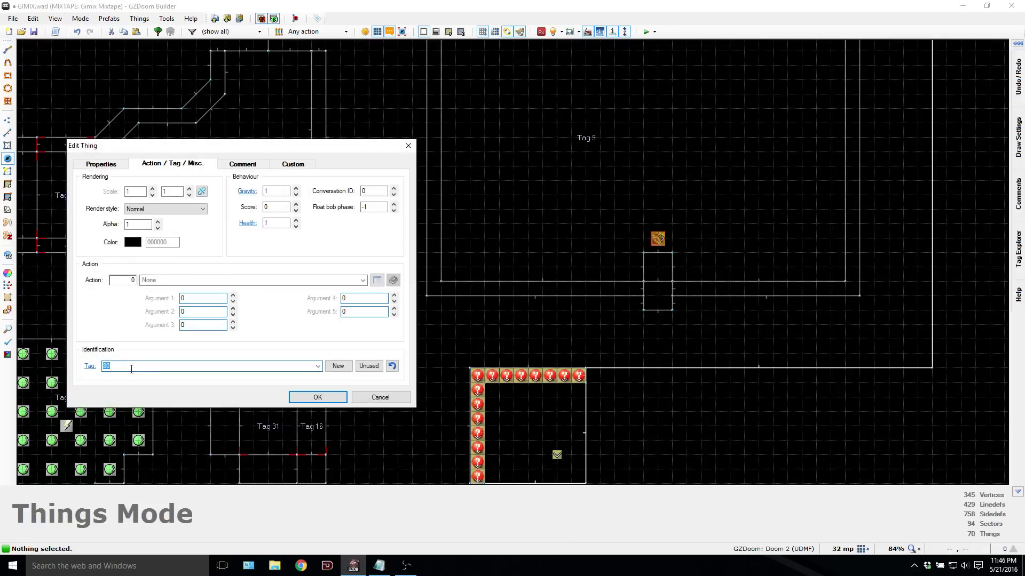
{"action": "key", "text": "Return"}
{"action": "mouse_move", "coordinate": [1014, 217]}
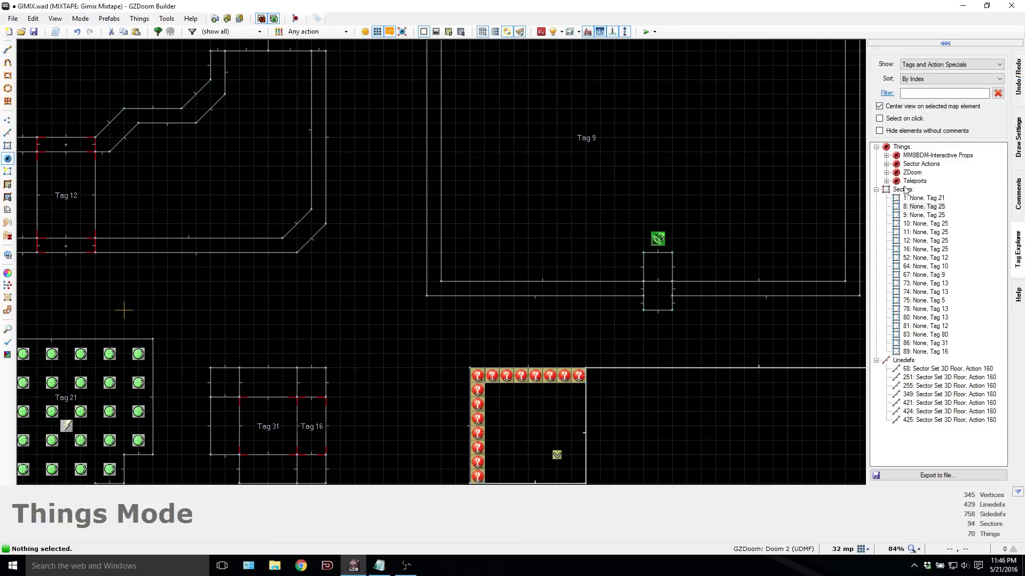
{"action": "left_click", "coordinate": [885, 156]}
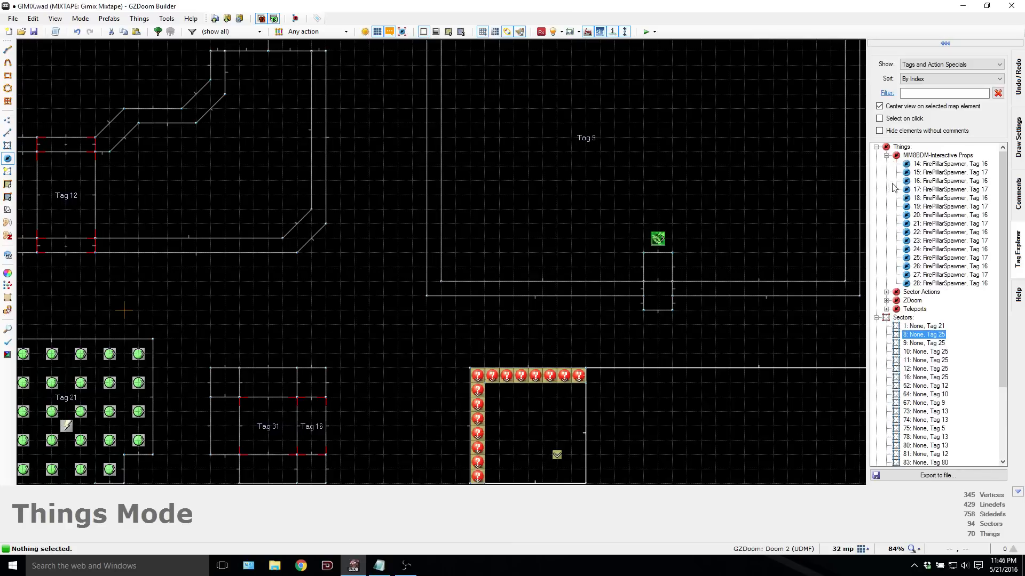
{"action": "left_click", "coordinate": [886, 293]}
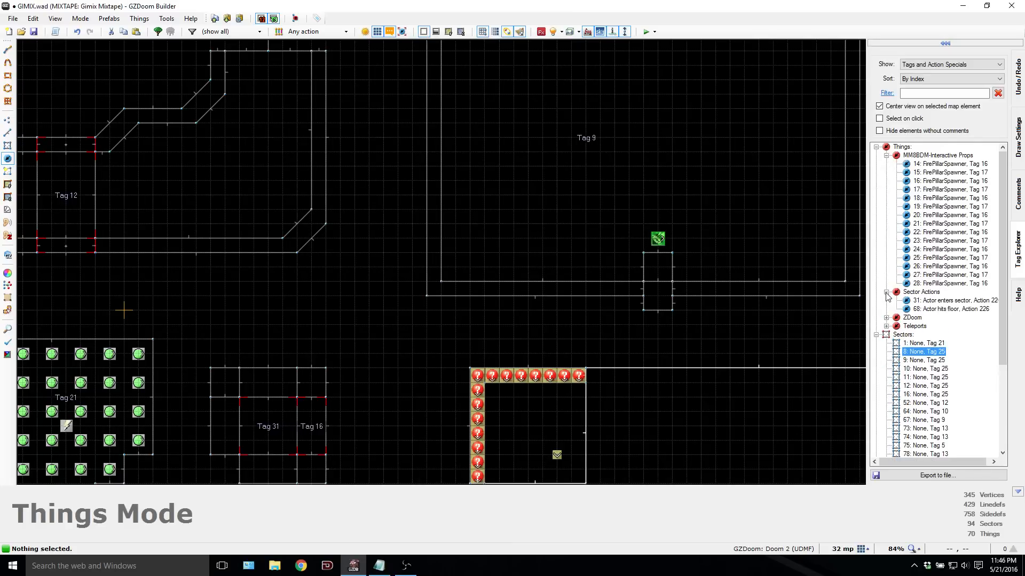
{"action": "scroll", "coordinate": [887, 297], "scroll_direction": "down", "scroll_amount": 1}
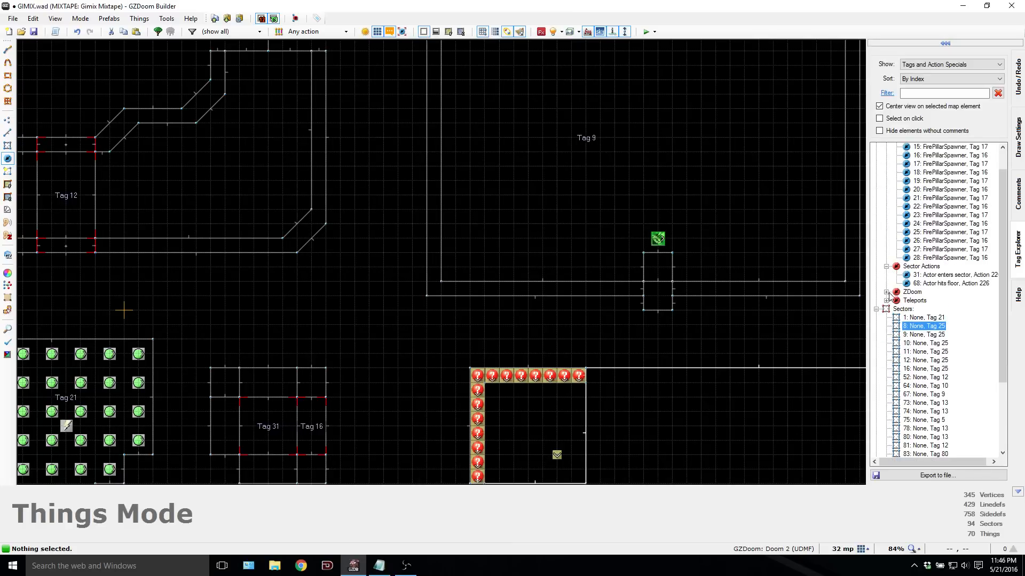
{"action": "left_click", "coordinate": [886, 292]}
{"action": "scroll", "coordinate": [889, 298], "scroll_direction": "down", "scroll_amount": 3}
{"action": "scroll", "coordinate": [890, 296], "scroll_direction": "up", "scroll_amount": 5}
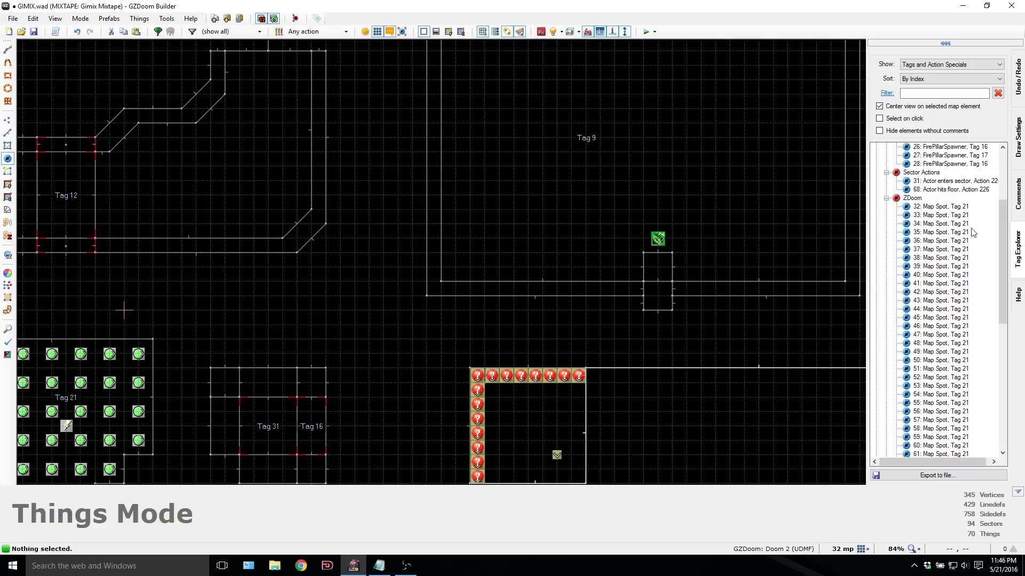
{"action": "scroll", "coordinate": [972, 278], "scroll_direction": "up", "scroll_amount": 3}
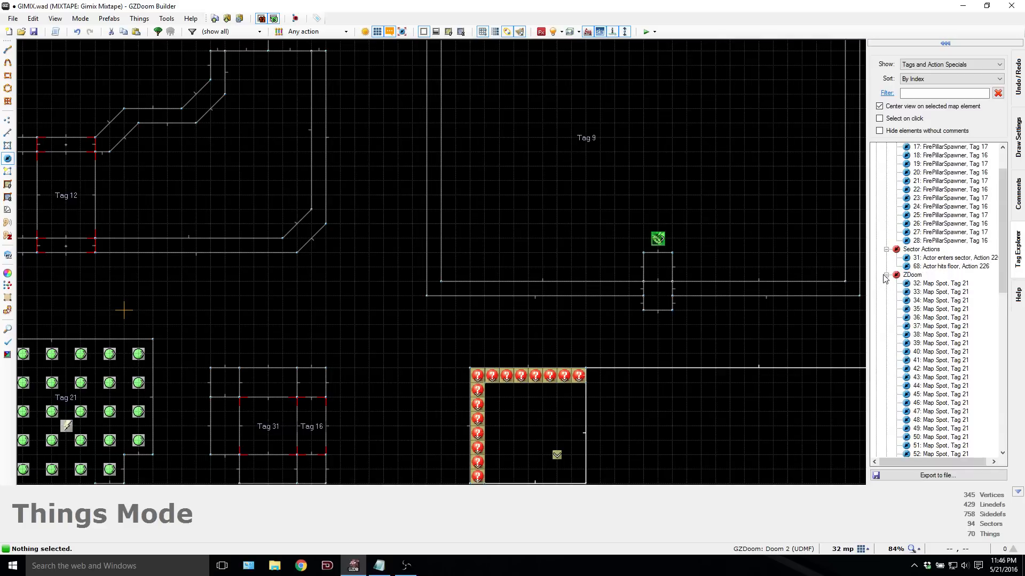
{"action": "left_click", "coordinate": [886, 275]}
{"action": "left_click", "coordinate": [886, 284]}
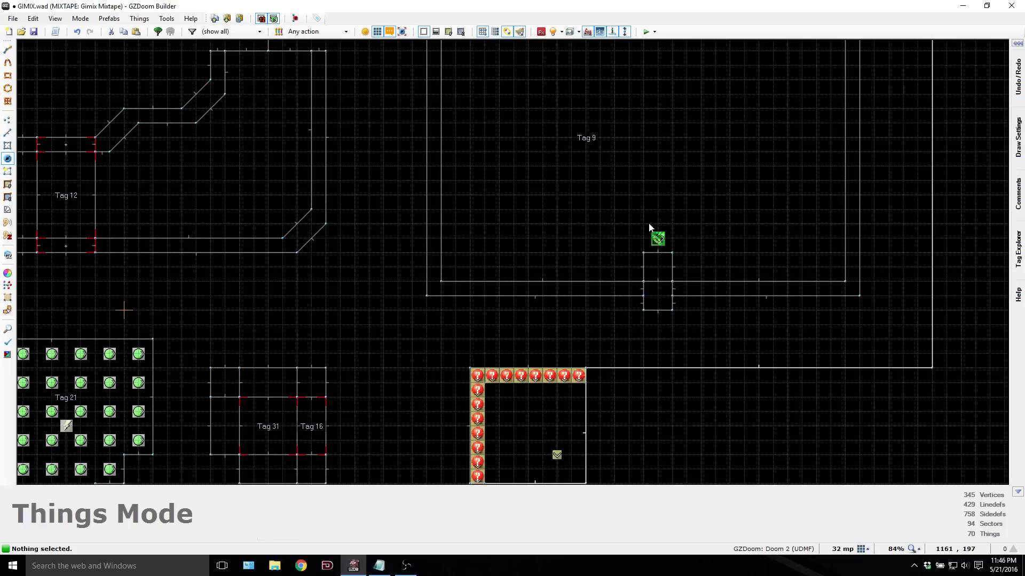
Step: Set the southern teleport thing's tag to 71 and turn it to face north into the pool
{"action": "right_click", "coordinate": [662, 240]}
{"action": "double_click", "coordinate": [120, 366]}
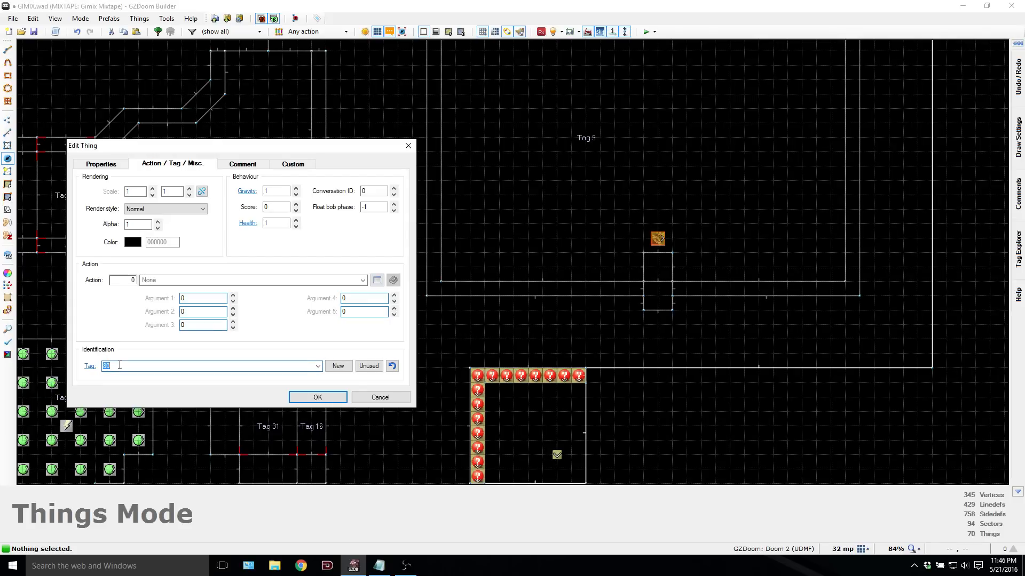
{"action": "type", "text": "7"}
{"action": "key", "text": "Return"}
{"action": "scroll", "coordinate": [134, 357], "scroll_direction": "down", "scroll_amount": 3}
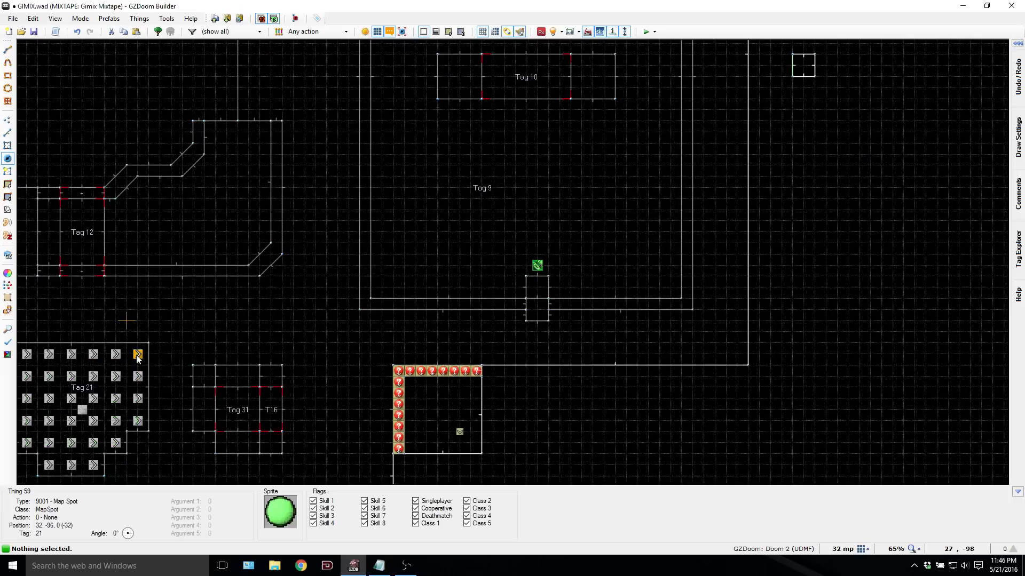
{"action": "key", "text": "Up"}
{"action": "key", "text": "Up"}
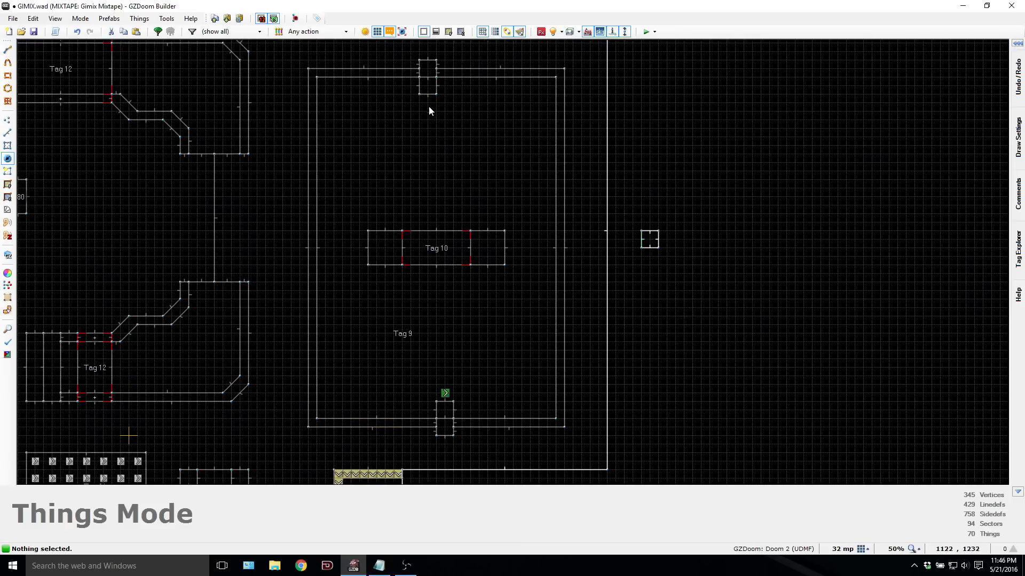
{"action": "right_click", "coordinate": [445, 393]}
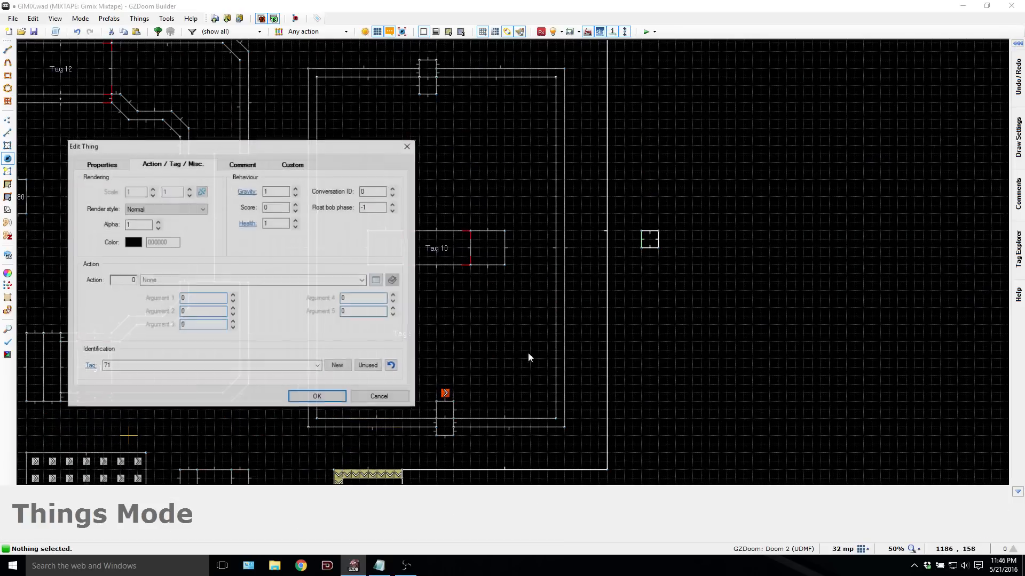
{"action": "left_click", "coordinate": [88, 164]}
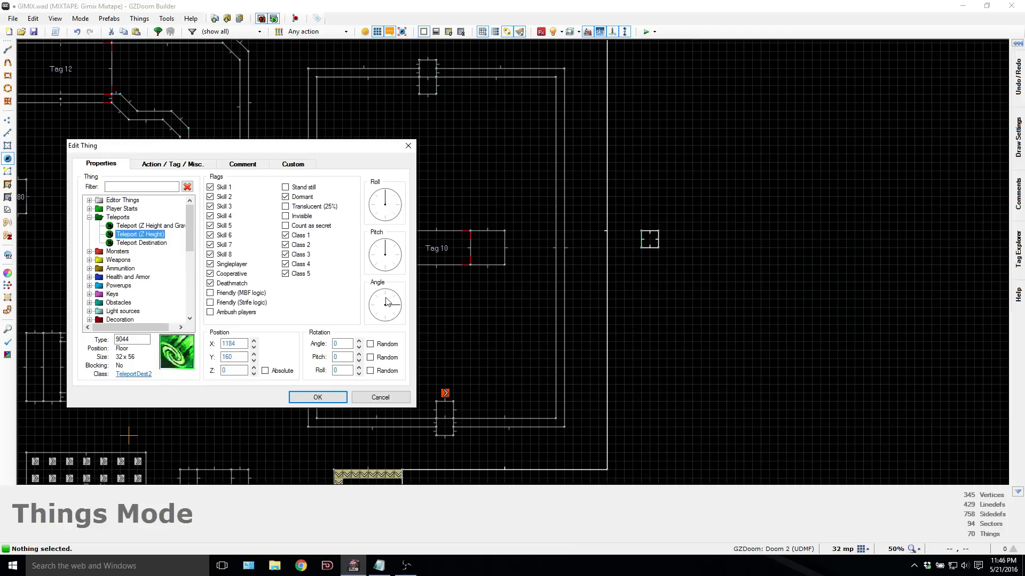
{"action": "left_click", "coordinate": [332, 397]}
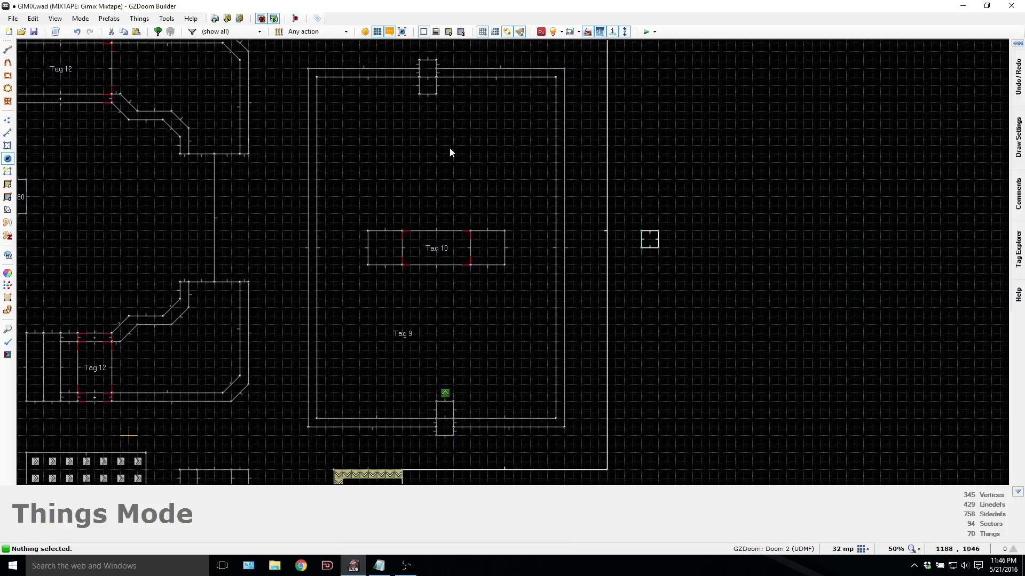
Step: Place a second Teleport (Z Height) thing just south of the pool's northern pipe, with angle 270 and tag 9
{"action": "right_click", "coordinate": [427, 103]}
{"action": "left_click", "coordinate": [384, 316]}
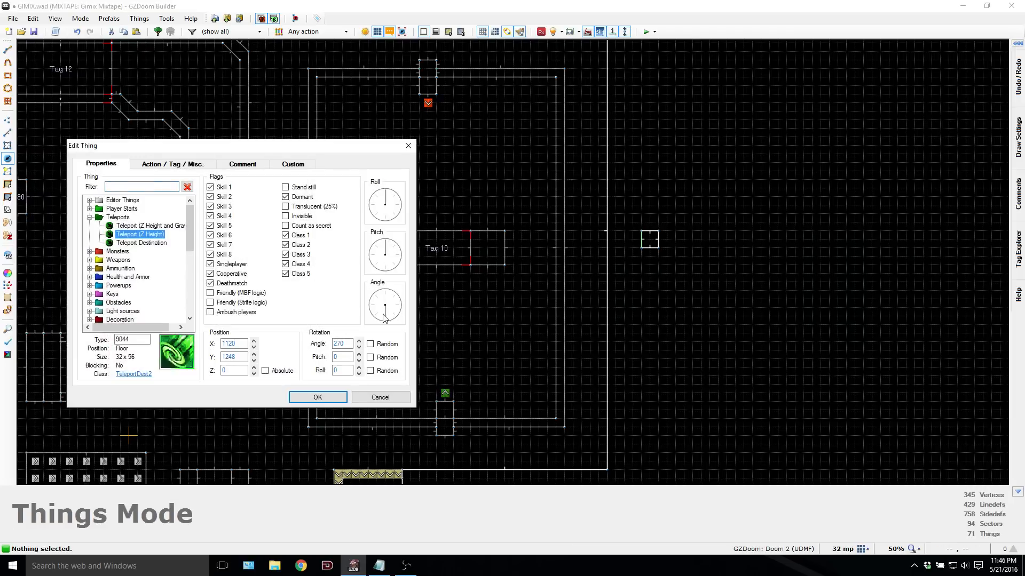
{"action": "left_click", "coordinate": [168, 164]}
{"action": "left_click", "coordinate": [182, 366]}
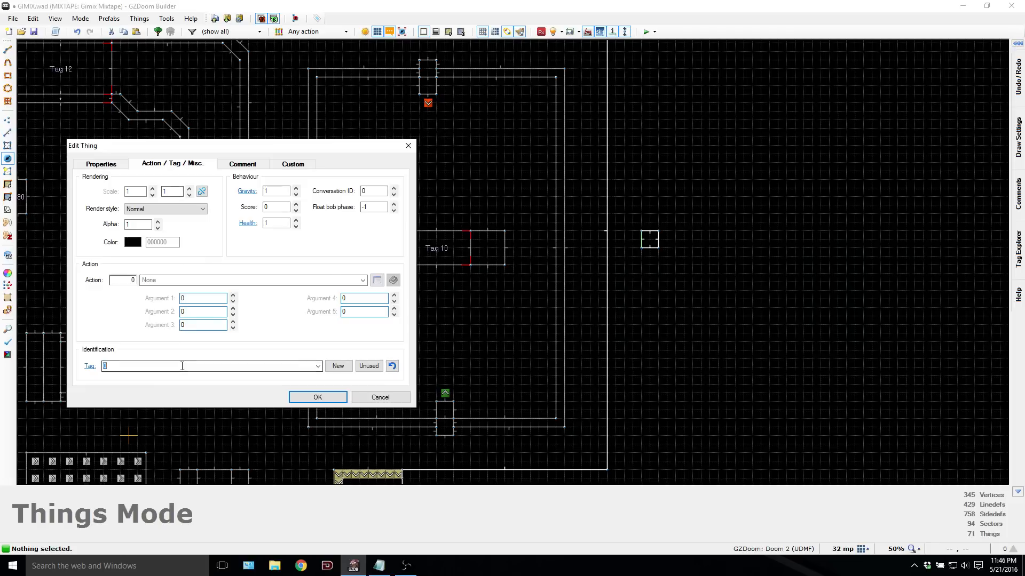
{"action": "type", "text": "9"}
{"action": "key", "text": "Return"}
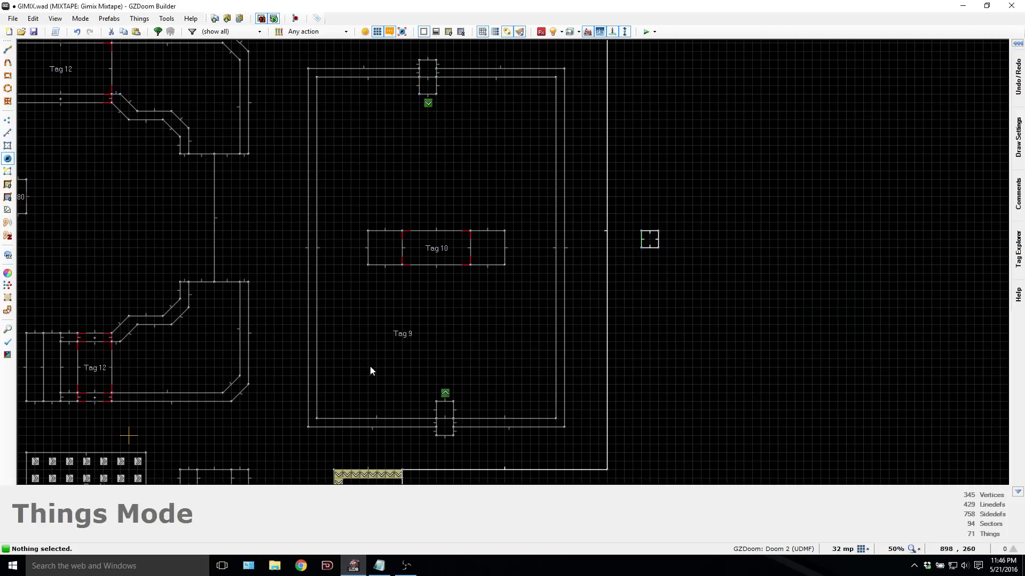
{"action": "key", "text": "Right"}
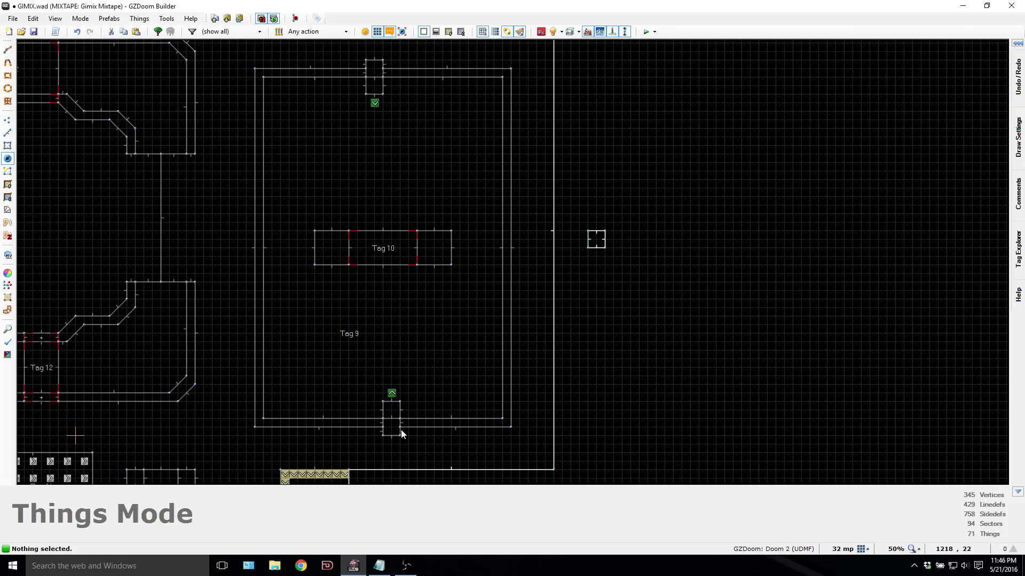
{"action": "key", "text": "q"}
{"action": "key", "text": "w"}
{"action": "key", "text": "q"}
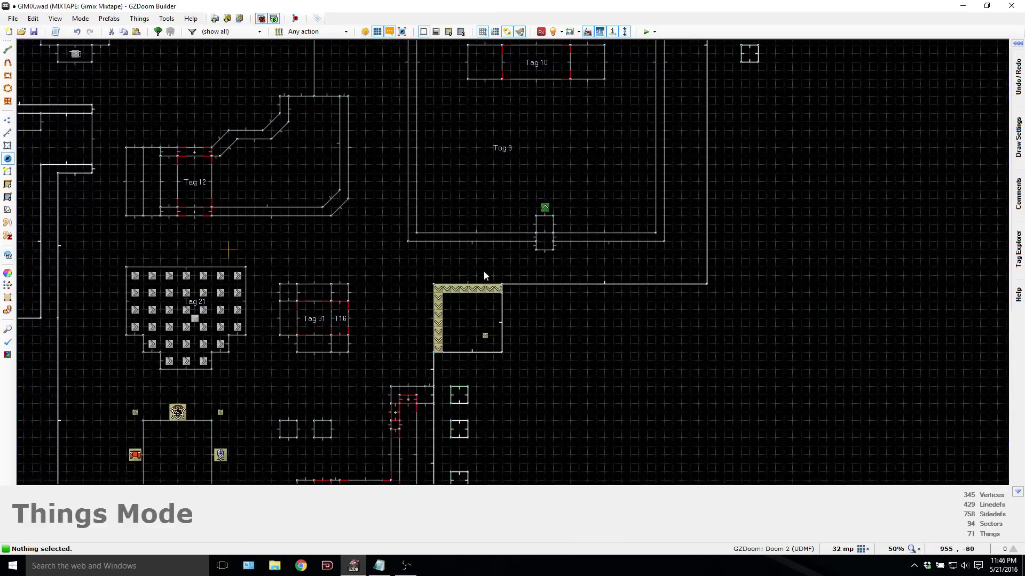
Step: Place an "Actor hits floor" thing inside the pool's southern pipe and give it action 80, Script Execute
{"action": "scroll", "coordinate": [540, 241], "scroll_direction": "up", "scroll_amount": 3}
{"action": "key", "text": "Insert"}
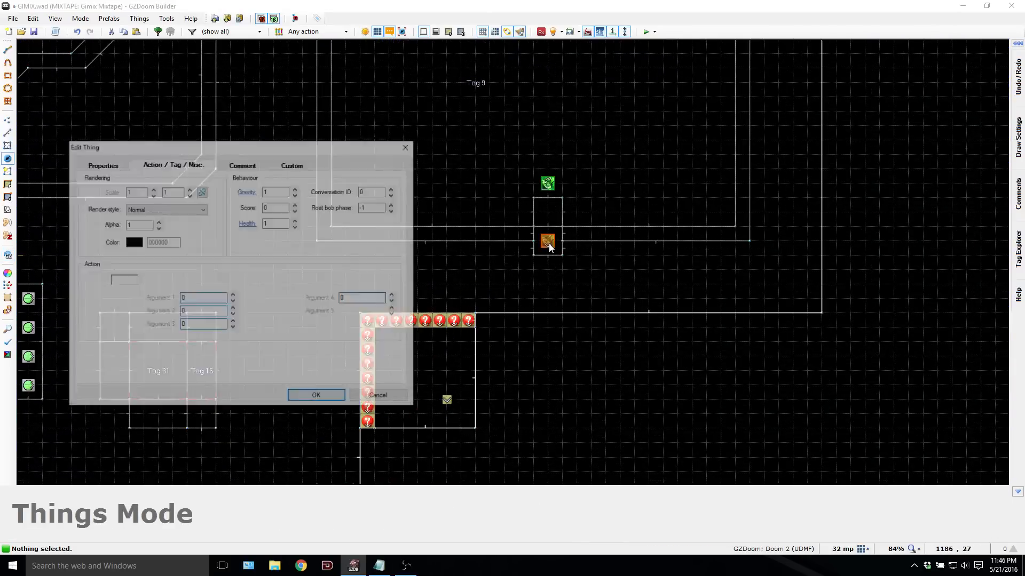
{"action": "type", "text": "a"}
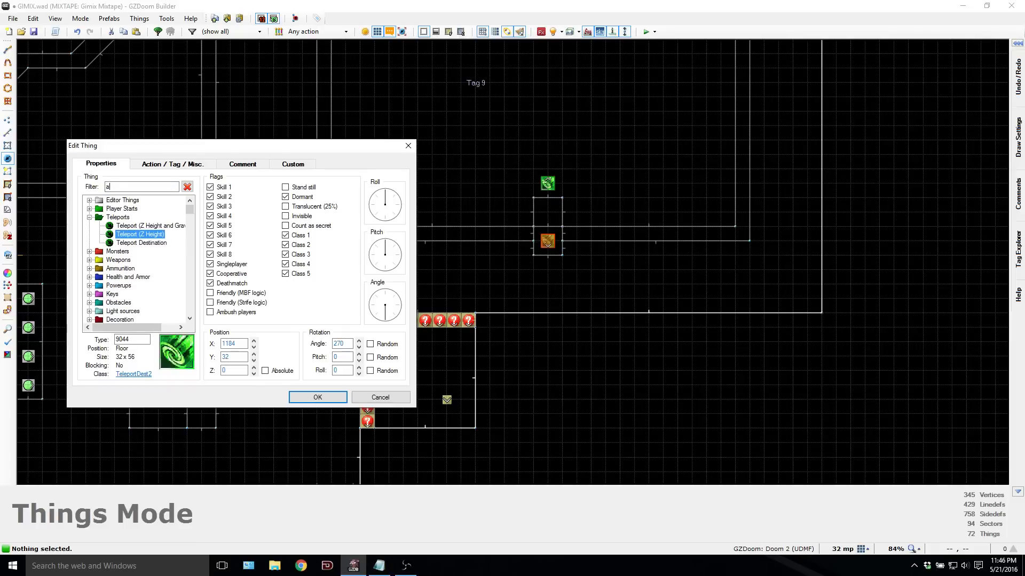
{"action": "type", "text": "ctor"}
{"action": "left_click", "coordinate": [124, 234]}
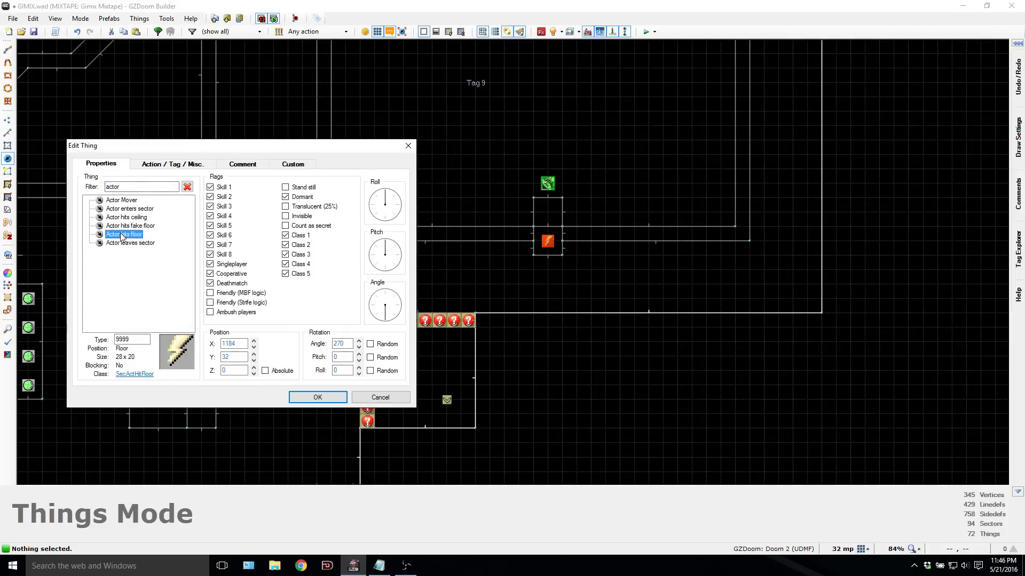
{"action": "left_click", "coordinate": [172, 164]}
{"action": "double_click", "coordinate": [131, 279]}
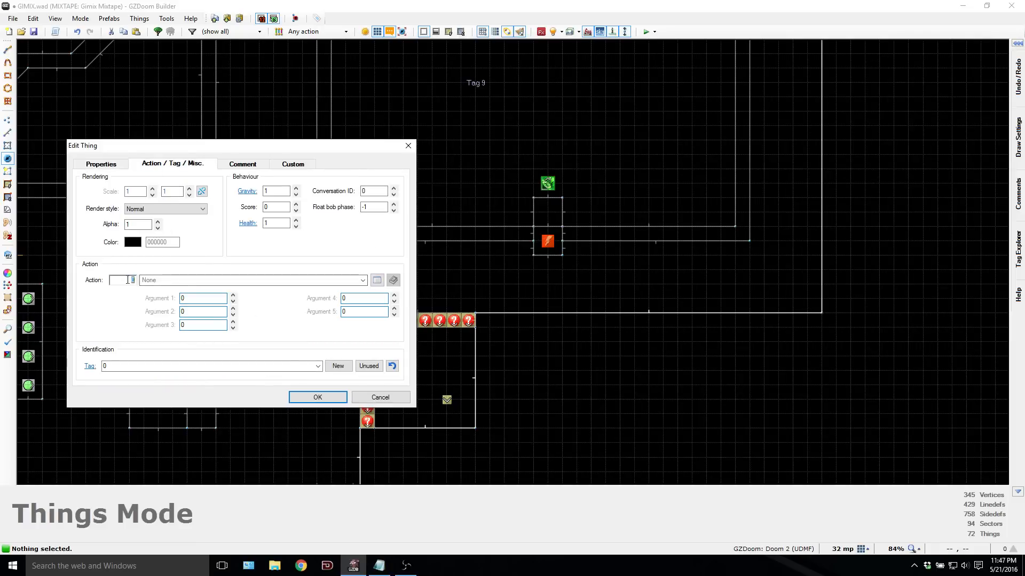
{"action": "key", "text": "BackSpace"}
{"action": "type", "text": "80"}
Step: Make the southern pipe's floor trigger run Script 7 with its tele argument set to 71
{"action": "left_click", "coordinate": [233, 299]}
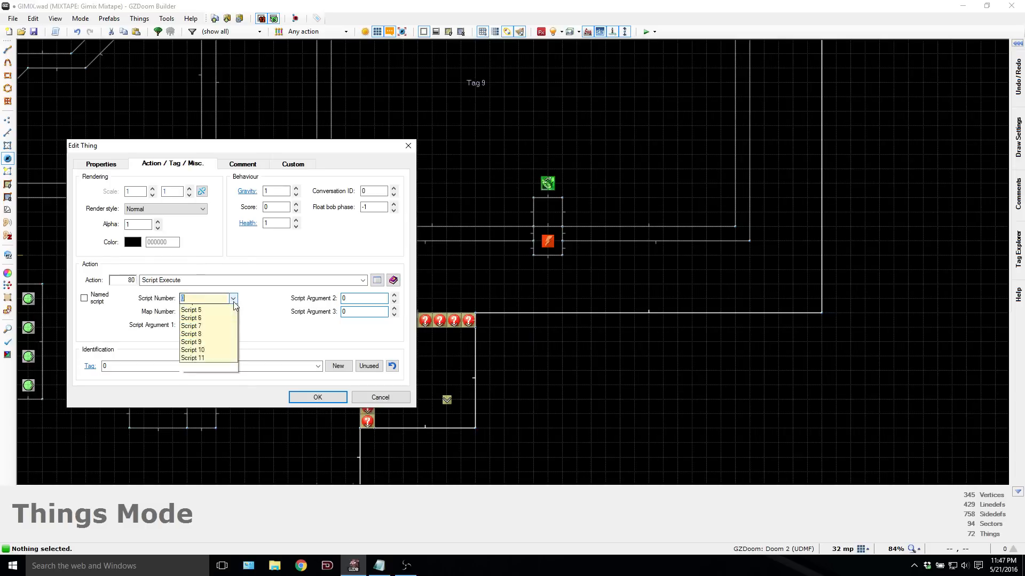
{"action": "key", "text": "Down"}
{"action": "key", "text": "Down"}
{"action": "key", "text": "Down"}
{"action": "key", "text": "Down"}
{"action": "key", "text": "Return"}
{"action": "left_click", "coordinate": [232, 301]}
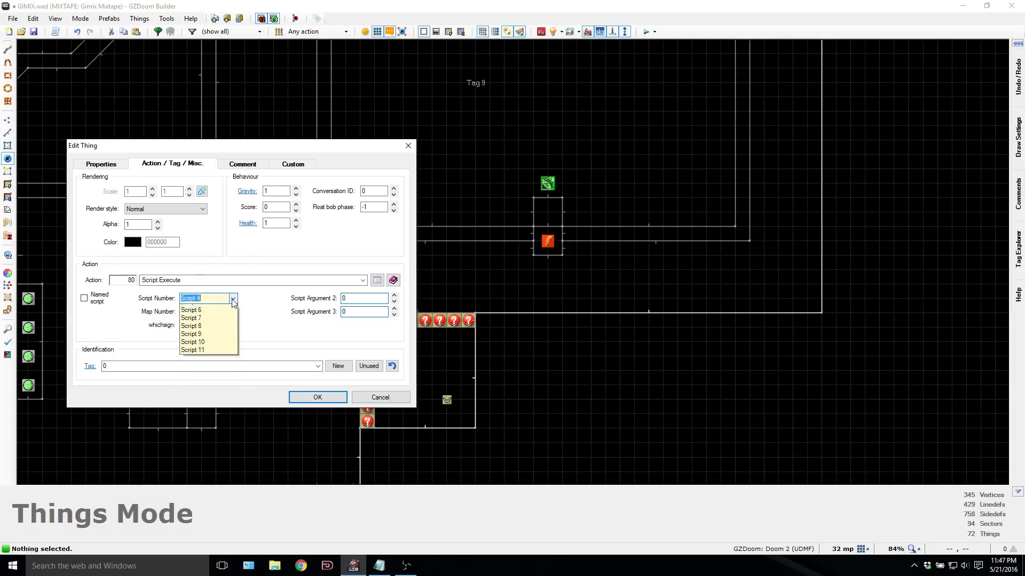
{"action": "left_click", "coordinate": [217, 344]}
{"action": "left_click", "coordinate": [233, 298]}
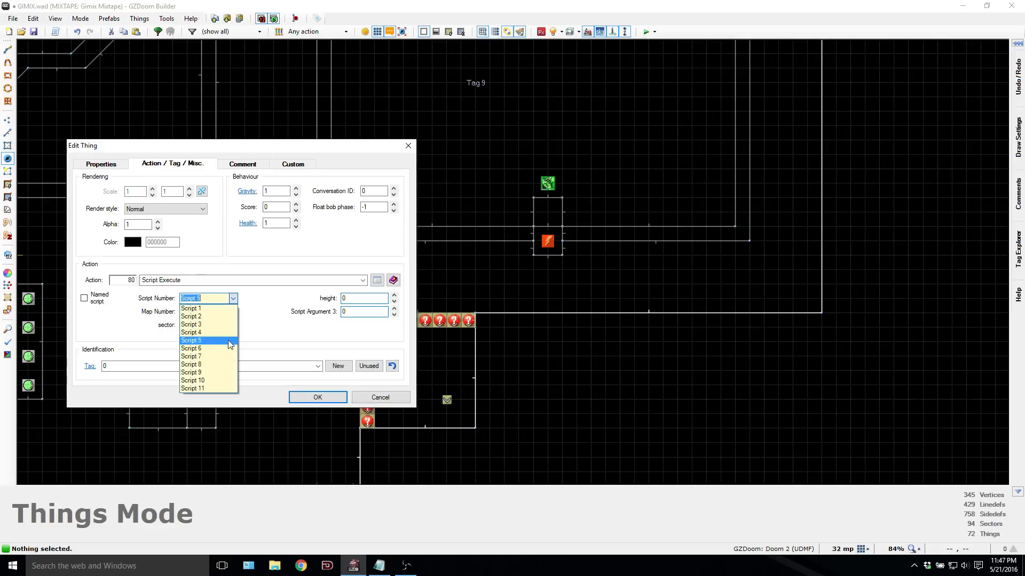
{"action": "left_click", "coordinate": [224, 349]}
{"action": "left_click", "coordinate": [233, 299]}
{"action": "left_click", "coordinate": [225, 357]}
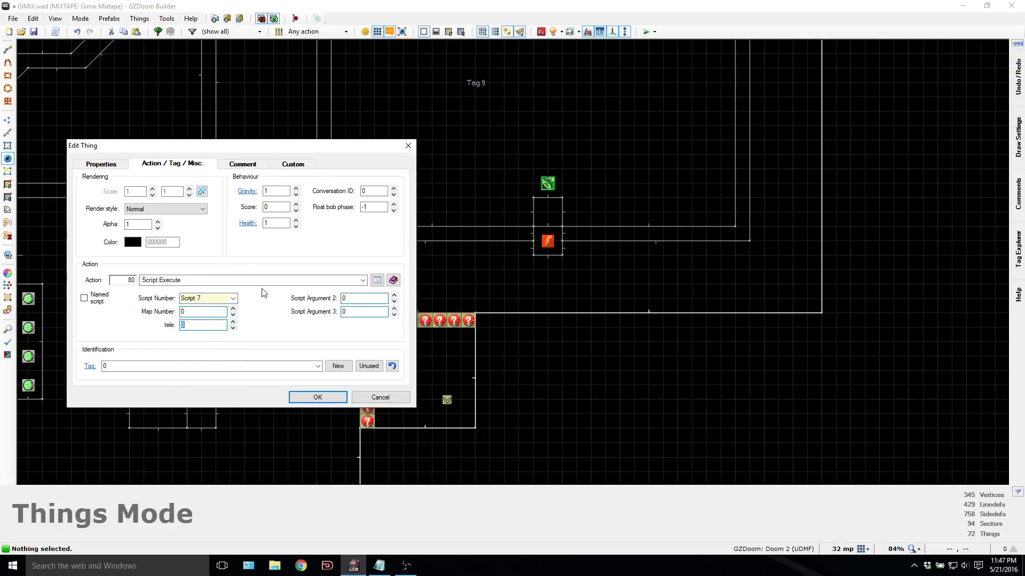
{"action": "key", "text": "Return"}
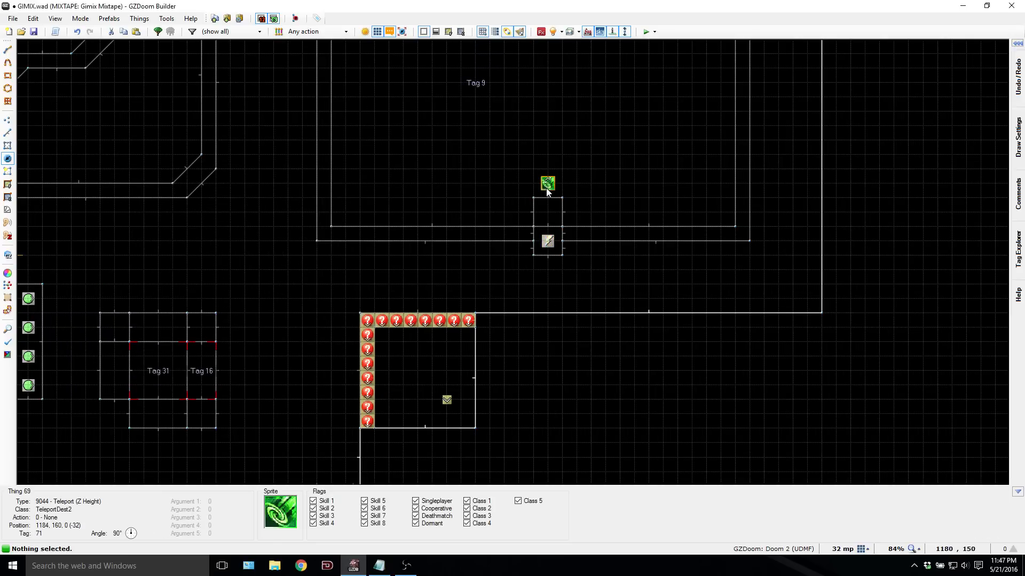
Step: Copy the southern pipe's "Actor hits floor" thing into the pool's northern pipe
{"action": "scroll", "coordinate": [546, 203], "scroll_direction": "down", "scroll_amount": 3}
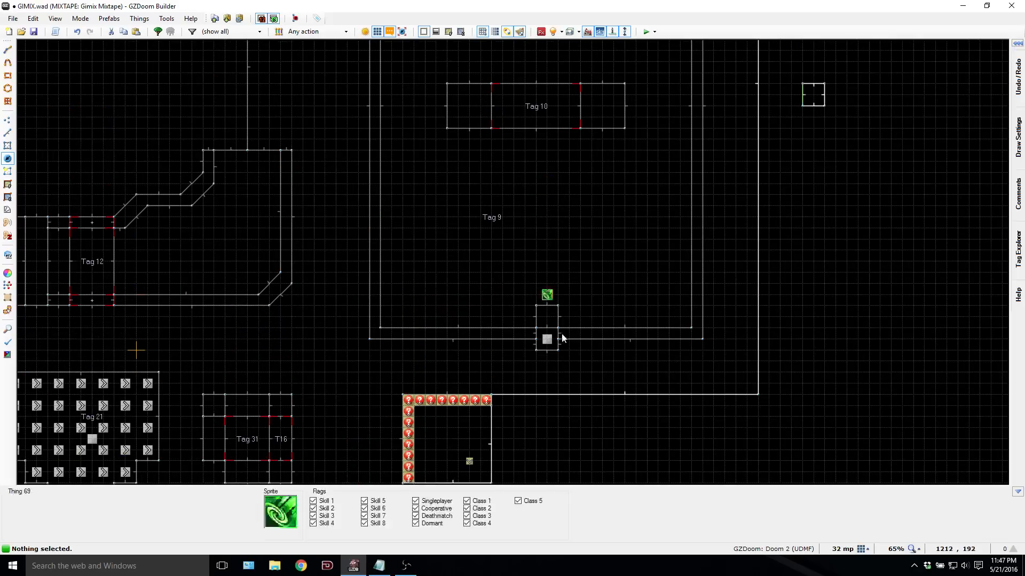
{"action": "left_click", "coordinate": [547, 340]}
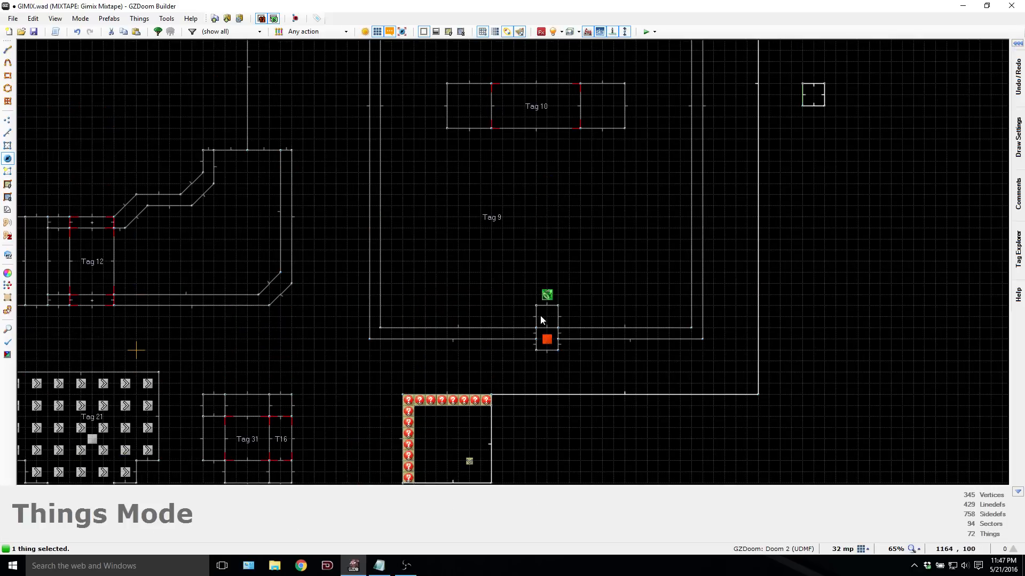
{"action": "key", "text": "ctrl+c"}
{"action": "key", "text": "Up"}
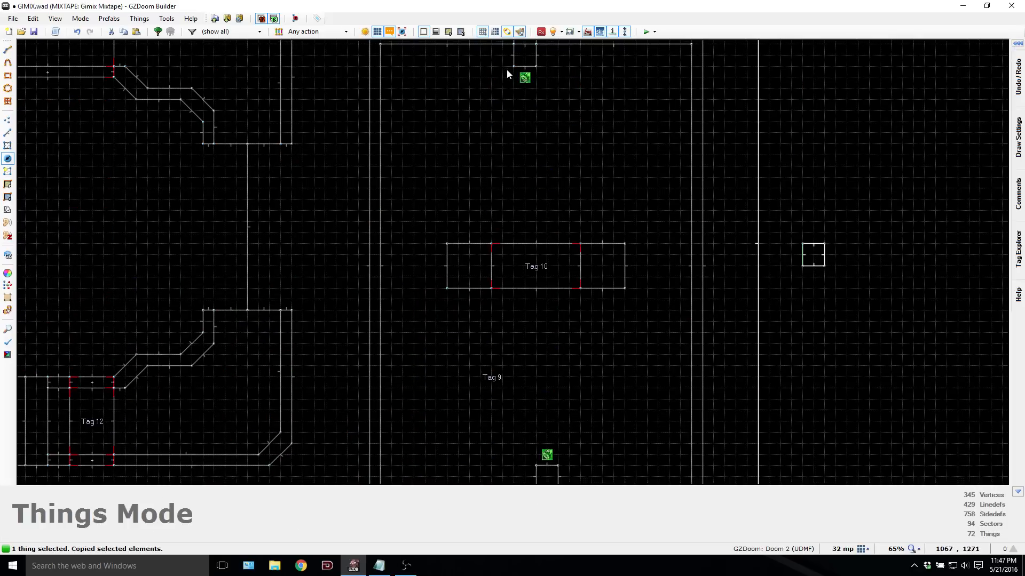
{"action": "key", "text": "Up"}
{"action": "key", "text": "ctrl+v"}
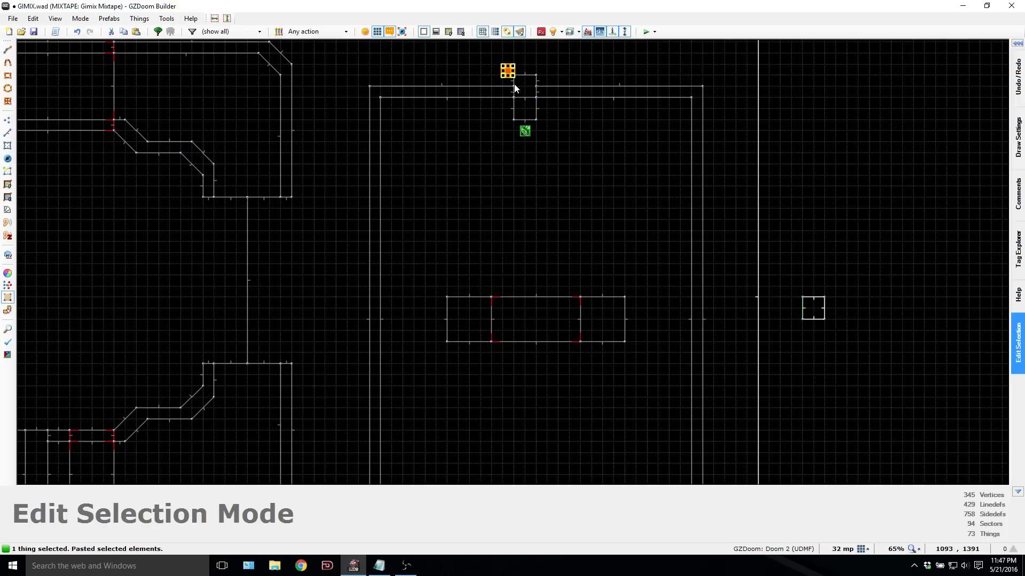
{"action": "left_click", "coordinate": [528, 92]}
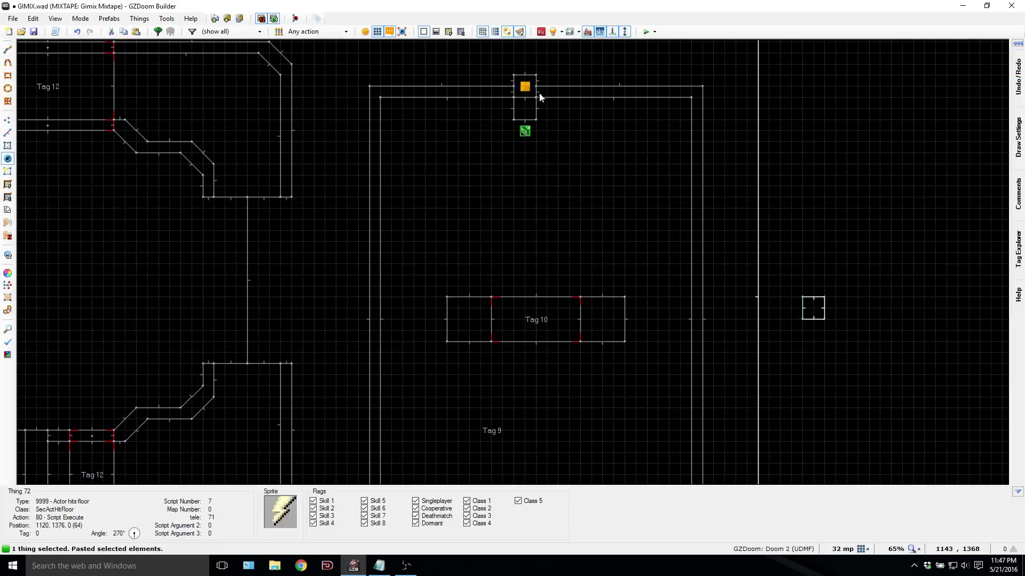
Step: Set the northern trigger's tele argument to 72 and check it against the tag of the teleport thing beside that pipe
{"action": "right_click", "coordinate": [525, 91]}
{"action": "double_click", "coordinate": [205, 325]}
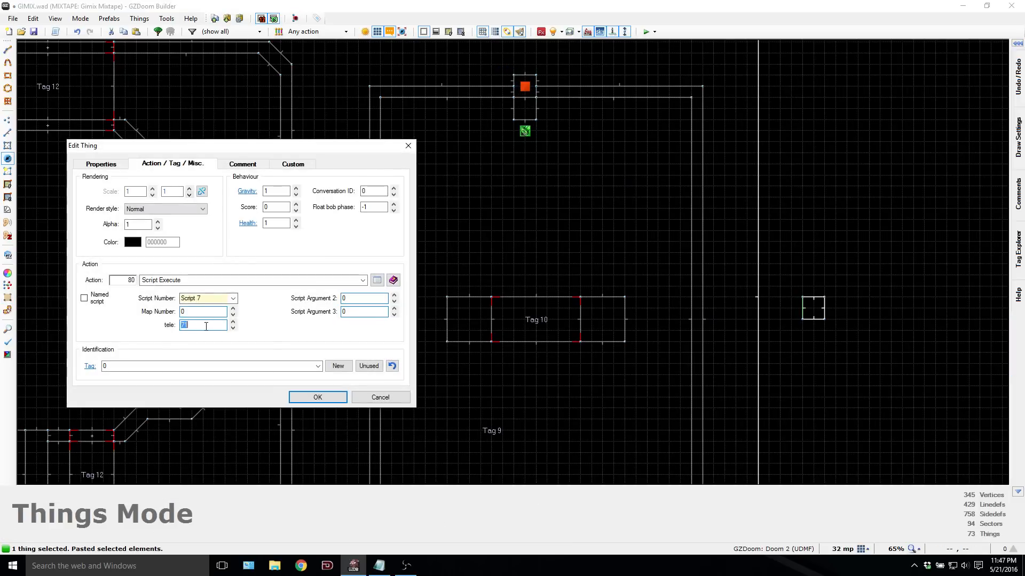
{"action": "type", "text": "72"}
{"action": "key", "text": "Return"}
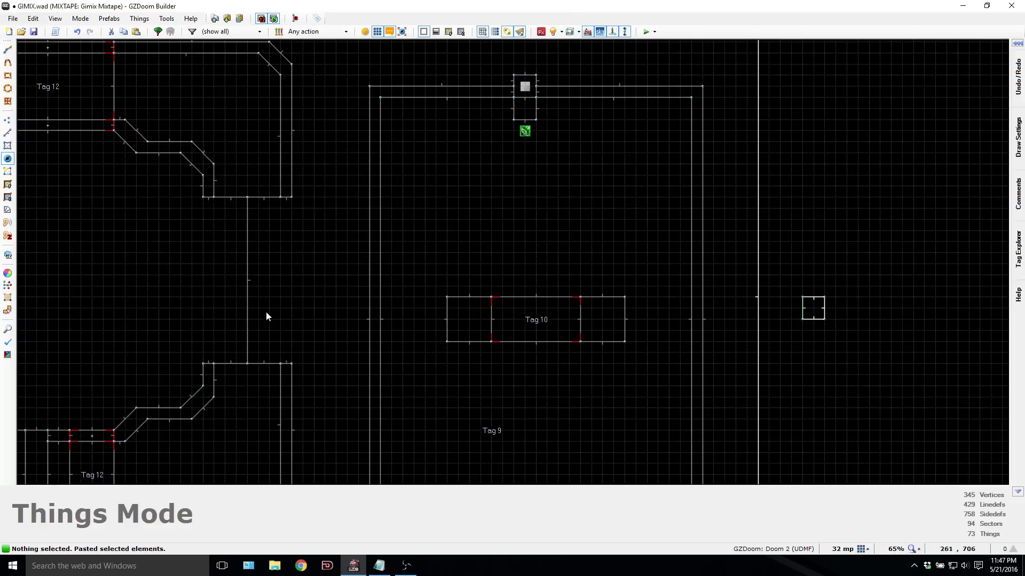
{"action": "mouse_move", "coordinate": [526, 137]}
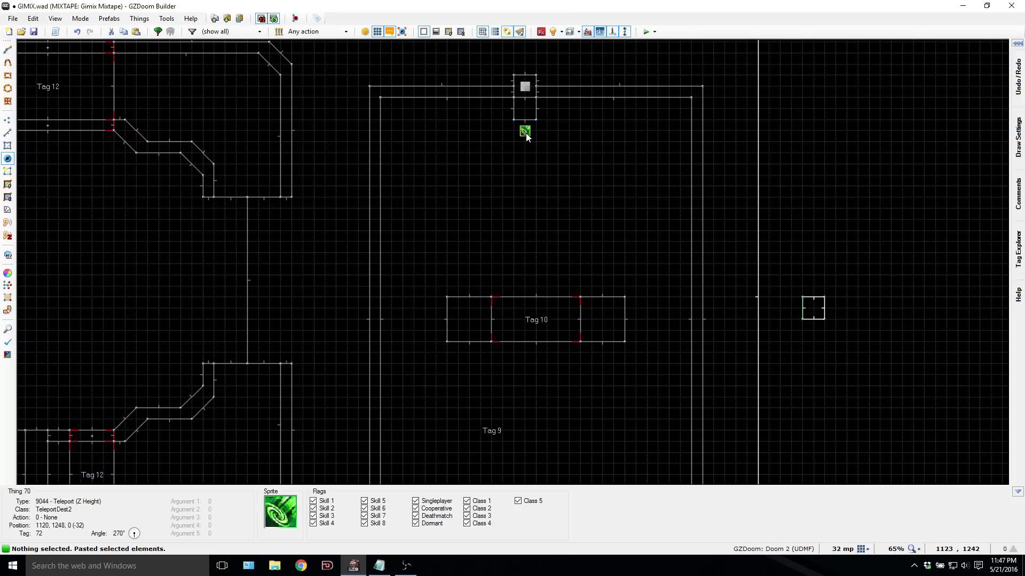
Step: Move the player start from the map's west side to just outside the tag 9 pool, beside the southern pipe
{"action": "scroll", "coordinate": [526, 133], "scroll_direction": "down", "scroll_amount": 5}
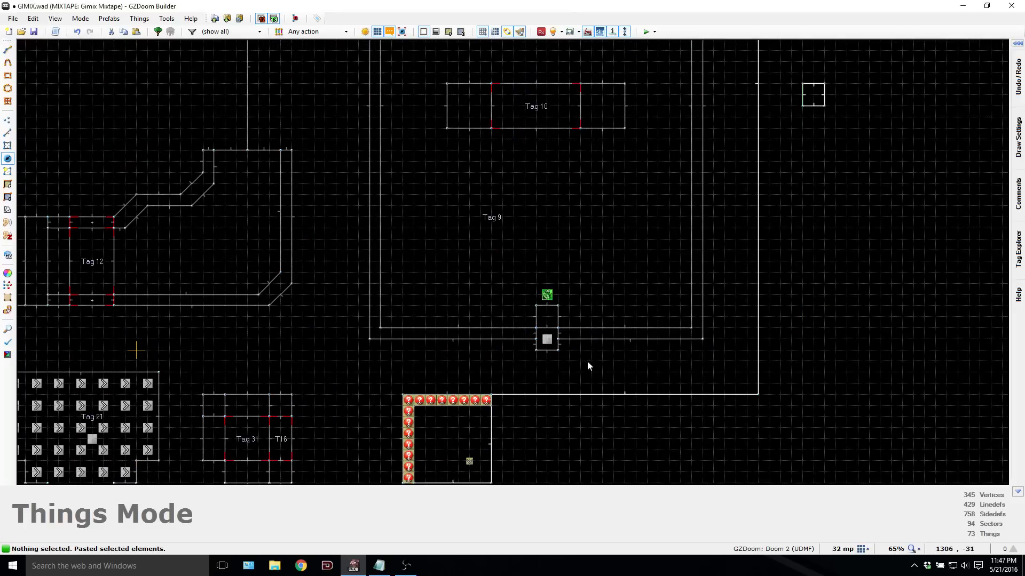
{"action": "scroll", "coordinate": [394, 363], "scroll_direction": "down", "scroll_amount": 7}
{"action": "scroll", "coordinate": [245, 345], "scroll_direction": "up", "scroll_amount": 3}
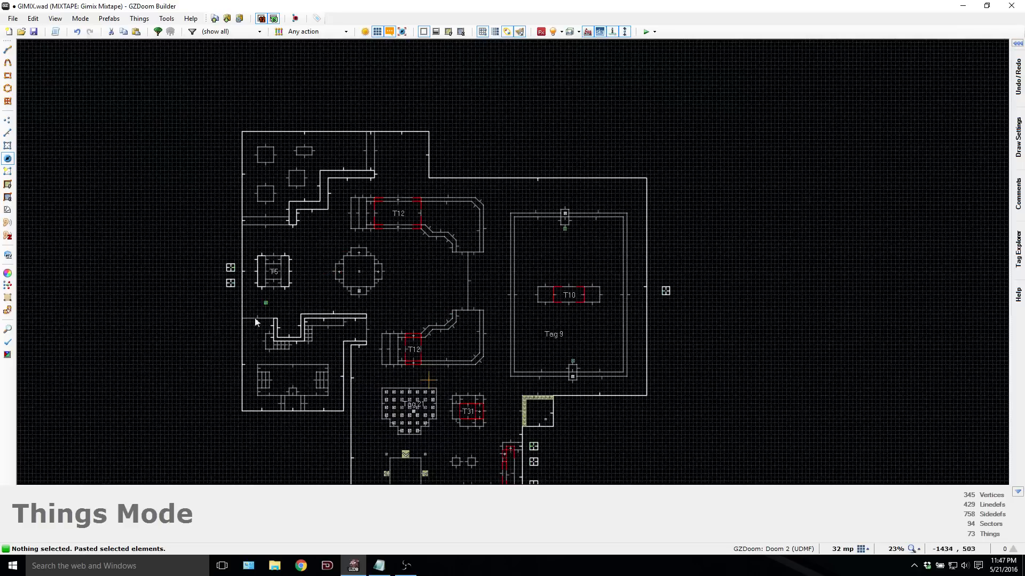
{"action": "right_click_drag", "start_coordinate": [266, 303], "coordinate": [561, 385]}
Step: Launch the map for testing in Zandronum, jump into the water pool and try the pipe teleports
{"action": "key", "text": "F9"}
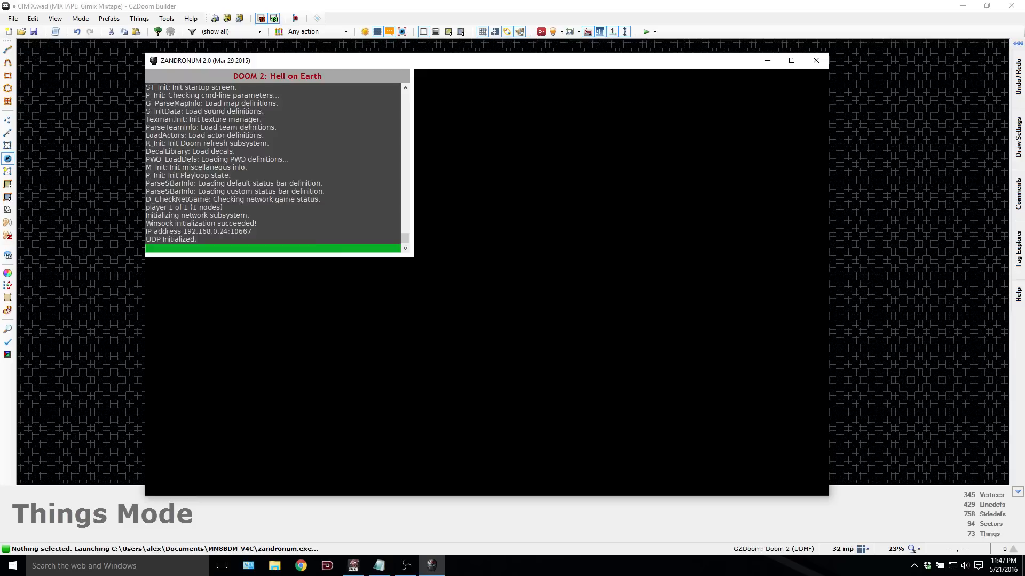
{"action": "key", "text": "w"}
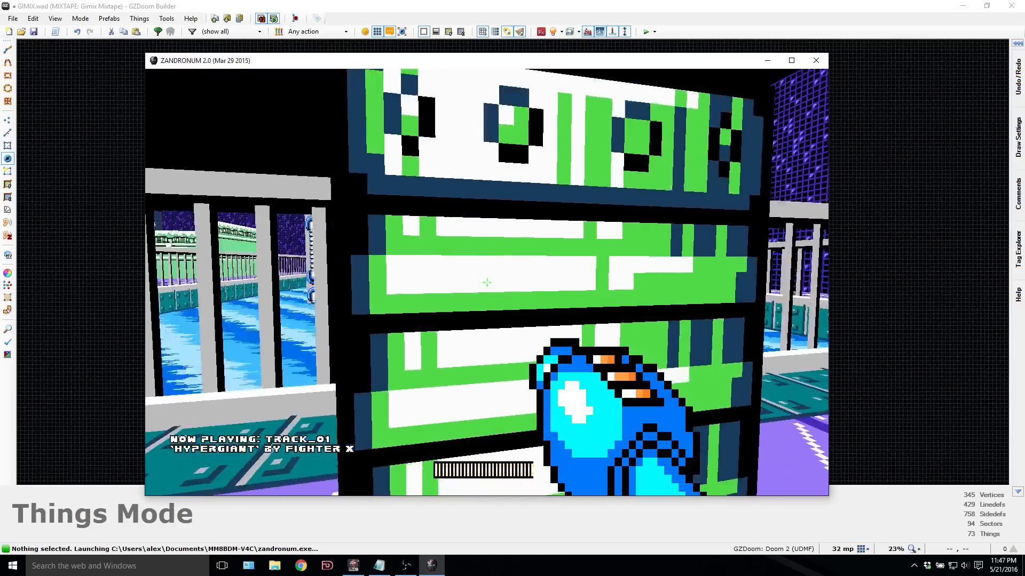
{"action": "key", "text": "space"}
{"action": "key", "text": "w"}
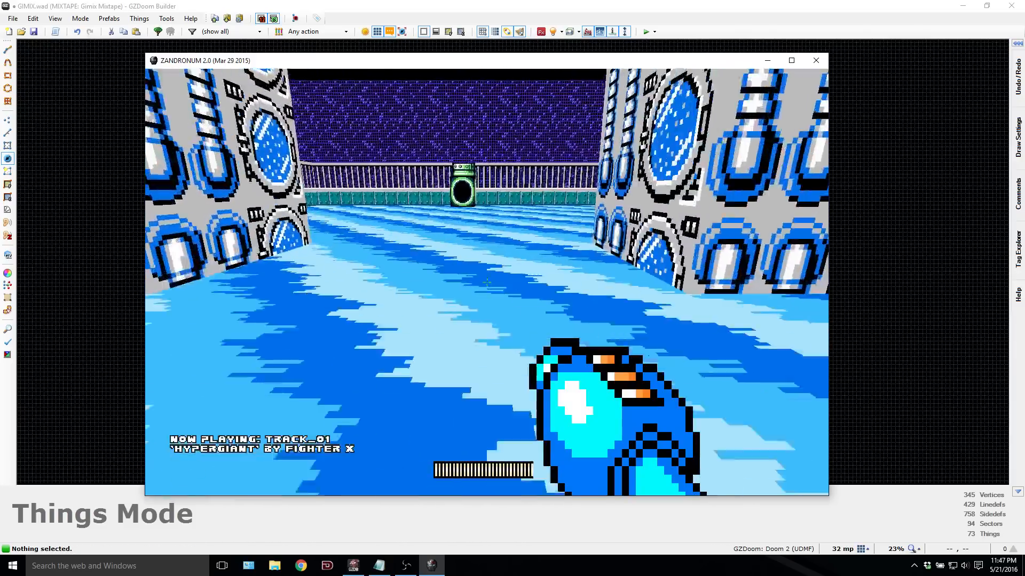
{"action": "key", "text": "w"}
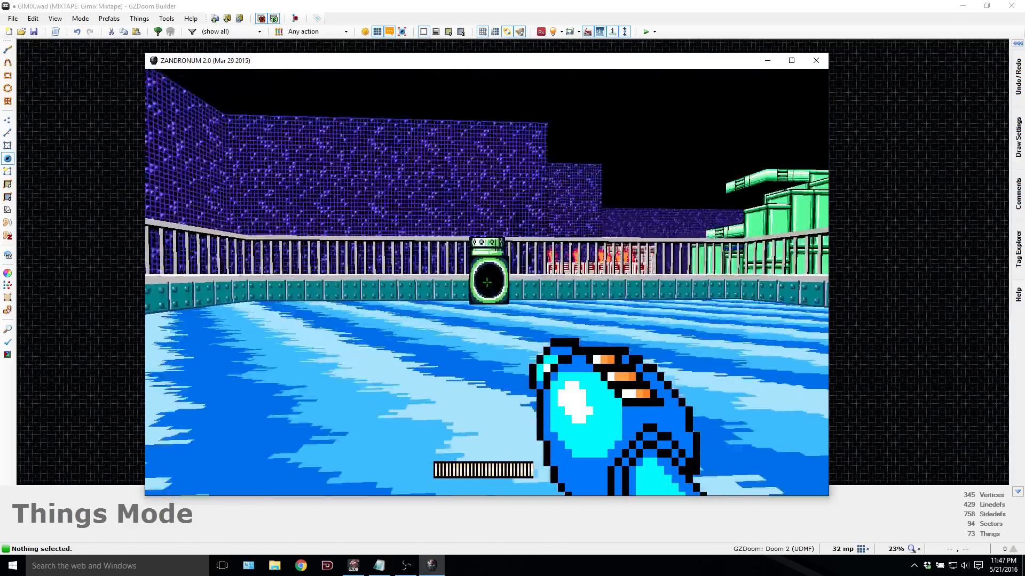
{"action": "key", "text": "w"}
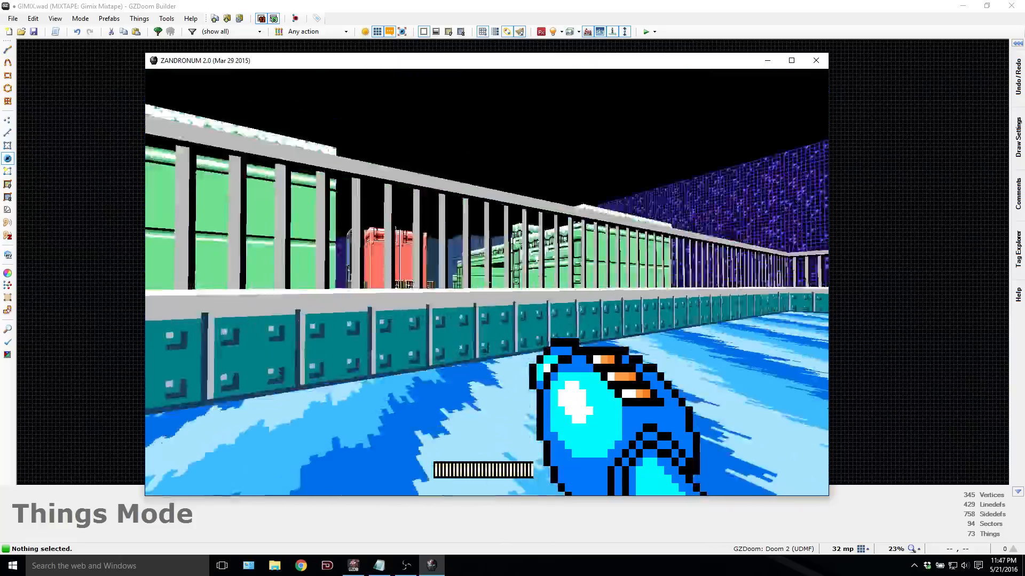
{"action": "key", "text": "w"}
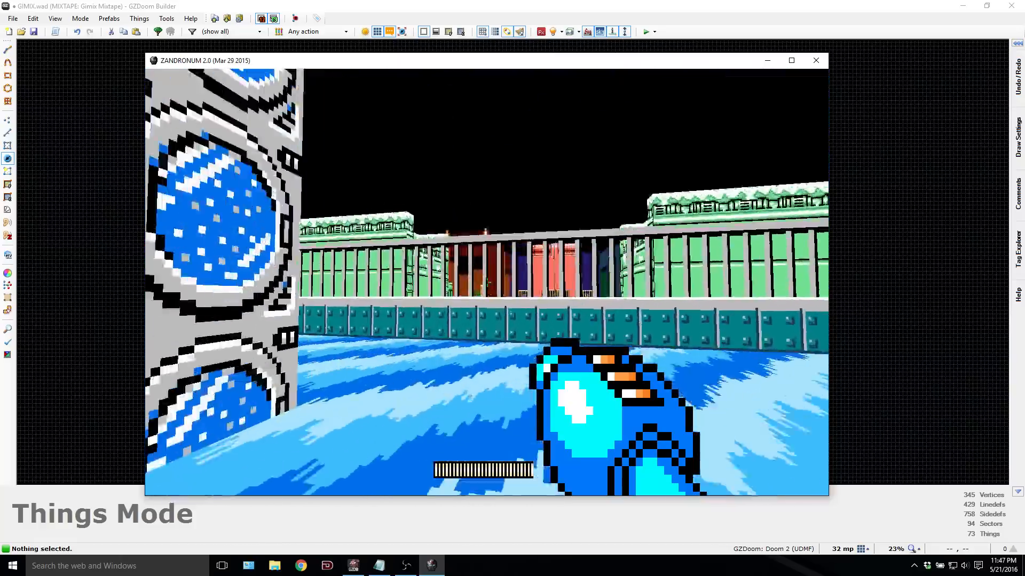
{"action": "key", "text": "w"}
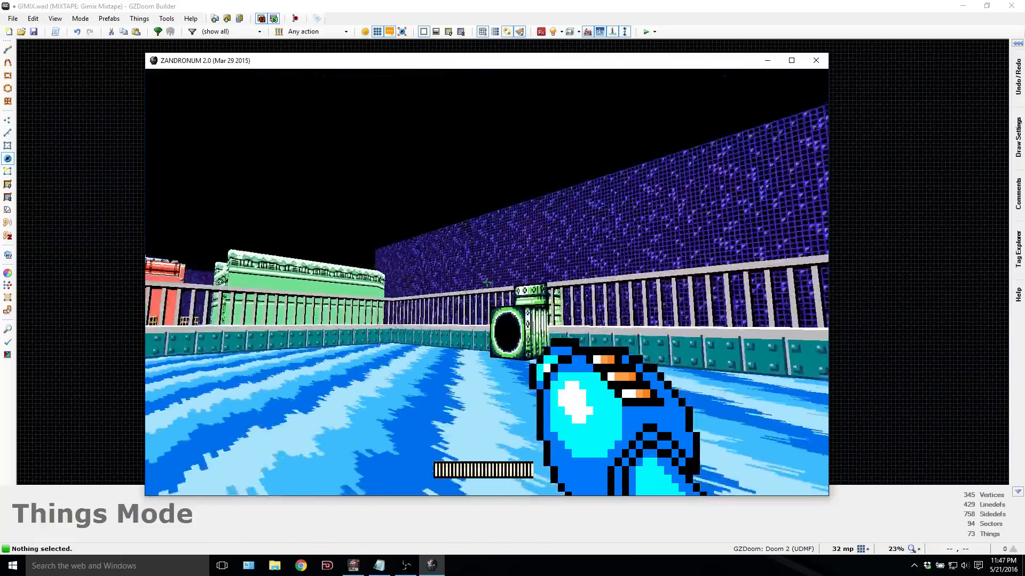
Step: Keep circling the central pillars and entering the pipes to test the teleports at both ends of the pool
{"action": "key", "text": "w"}
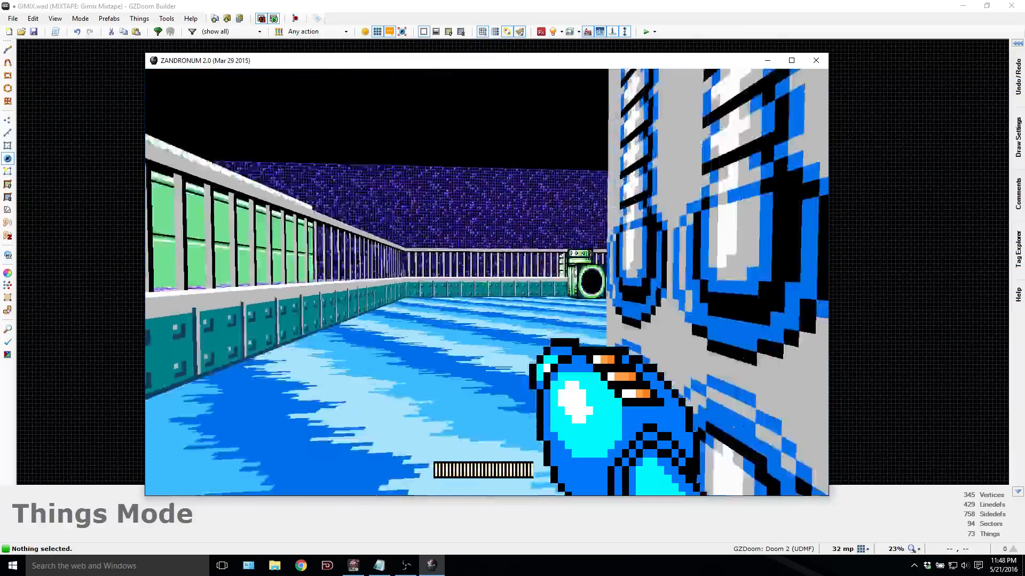
{"action": "key", "text": "w"}
{"action": "left_click", "coordinate": [487, 282]}
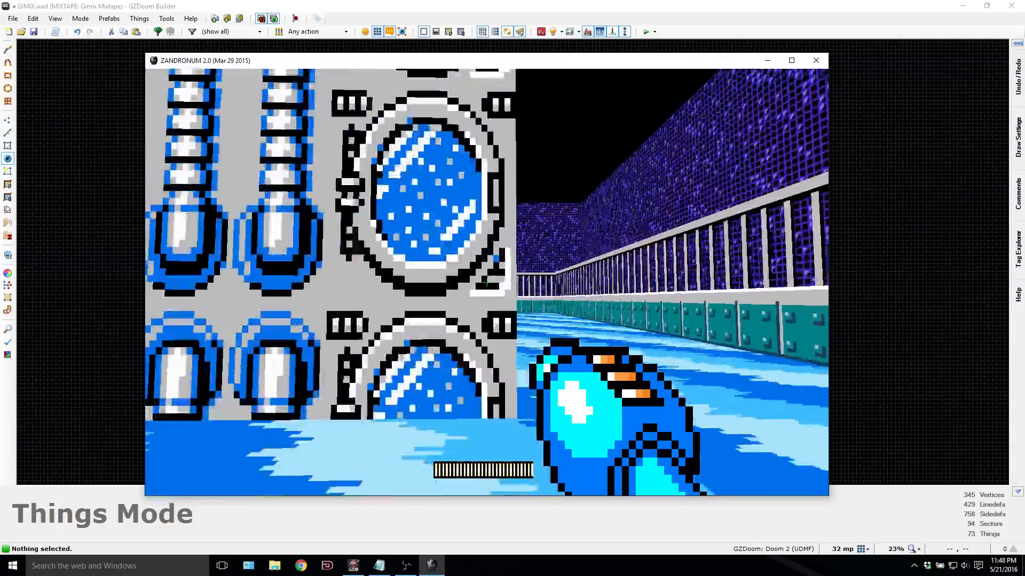
{"action": "key", "text": "w"}
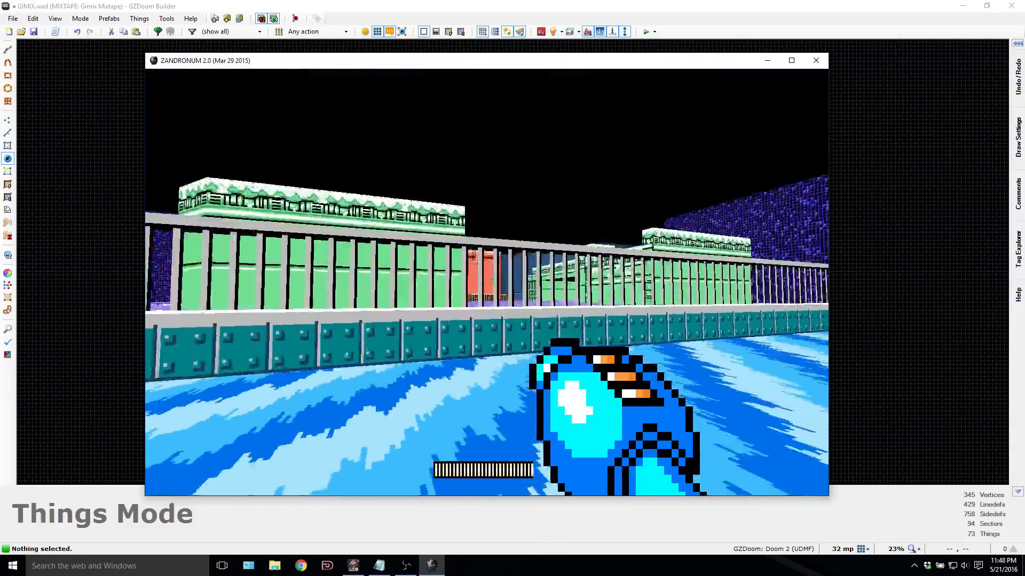
{"action": "key", "text": "w"}
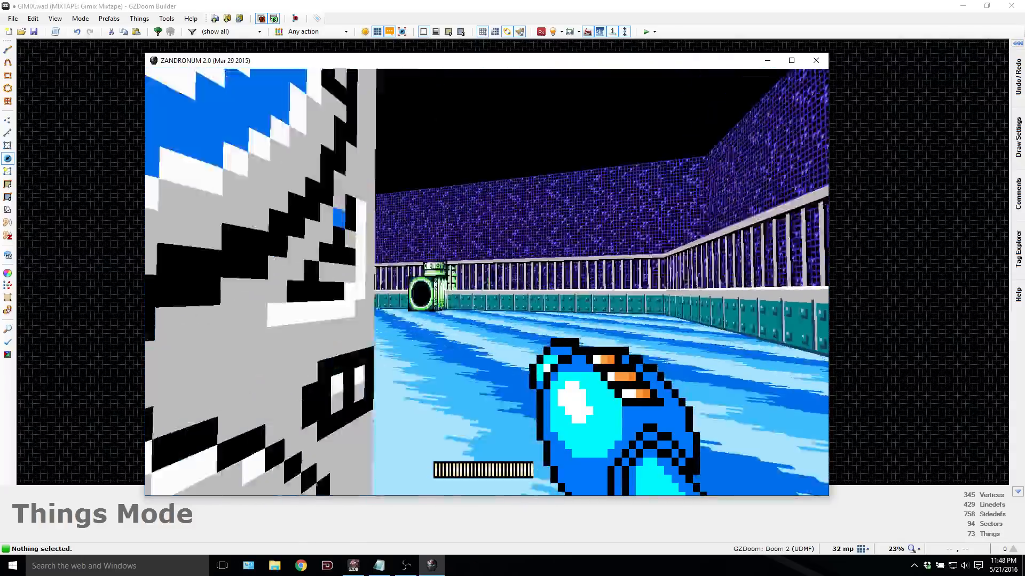
{"action": "key", "text": "w"}
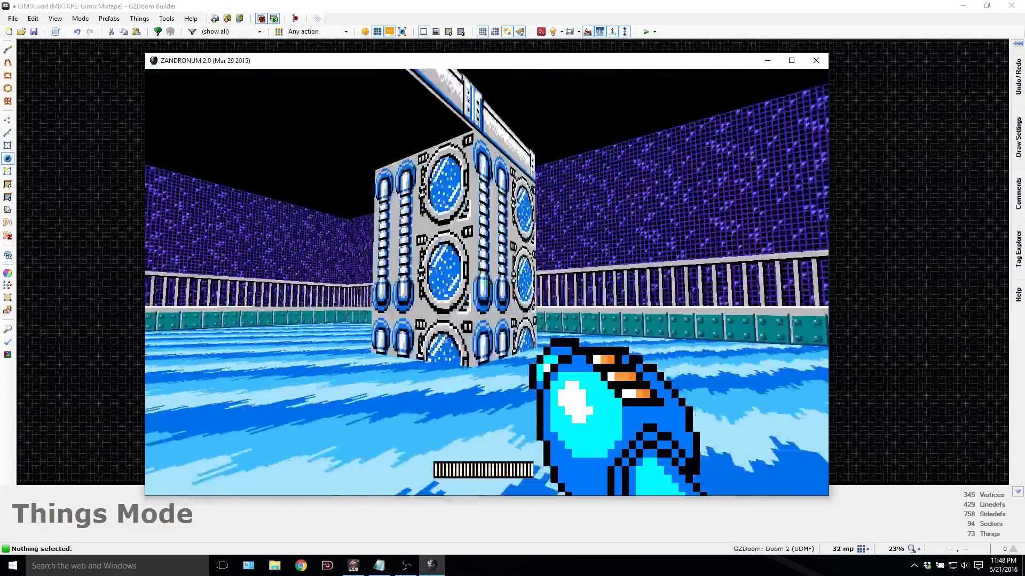
{"action": "key", "text": "w"}
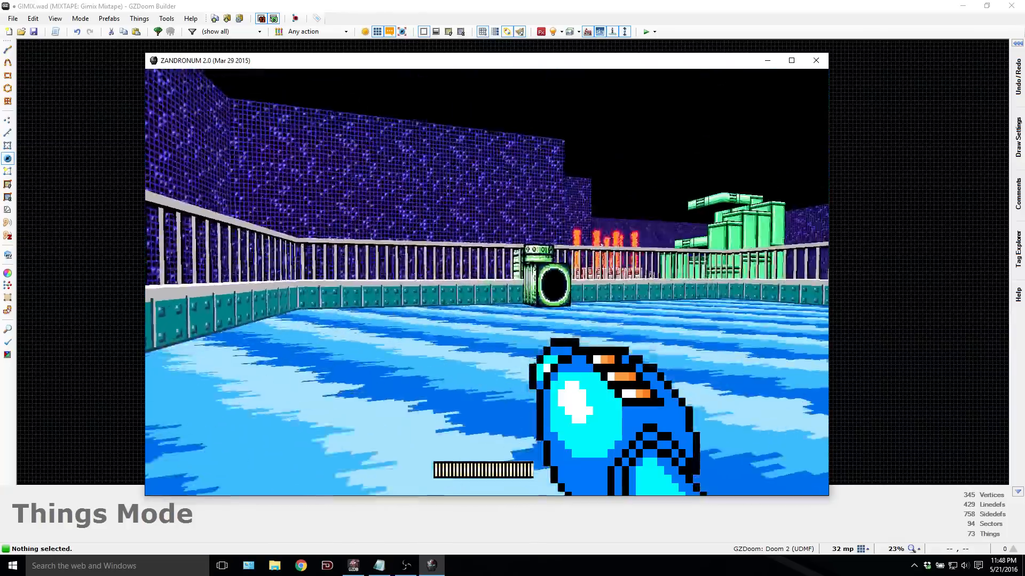
{"action": "key", "text": "w"}
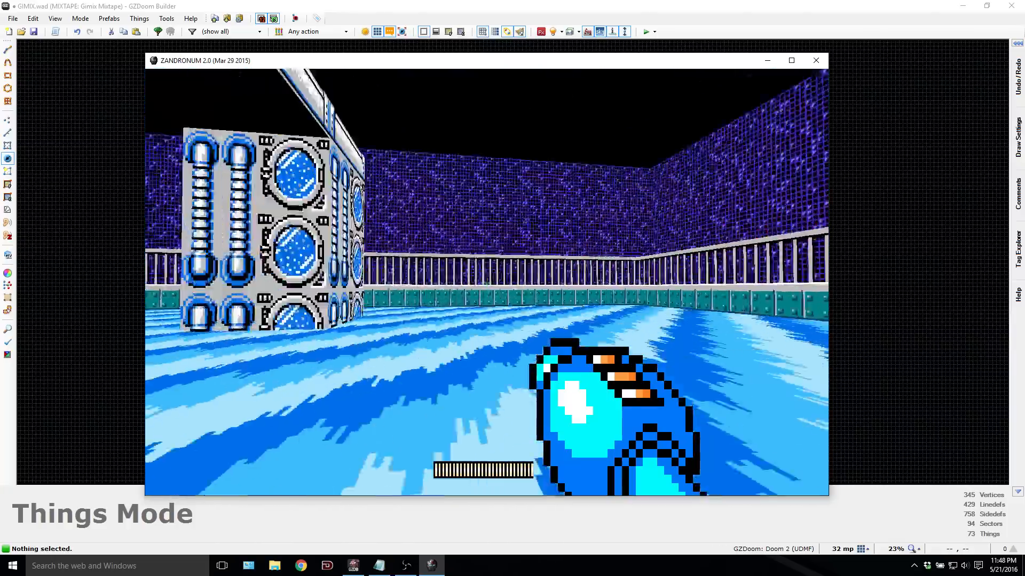
{"action": "left_click", "coordinate": [487, 282]}
{"action": "key", "text": "w"}
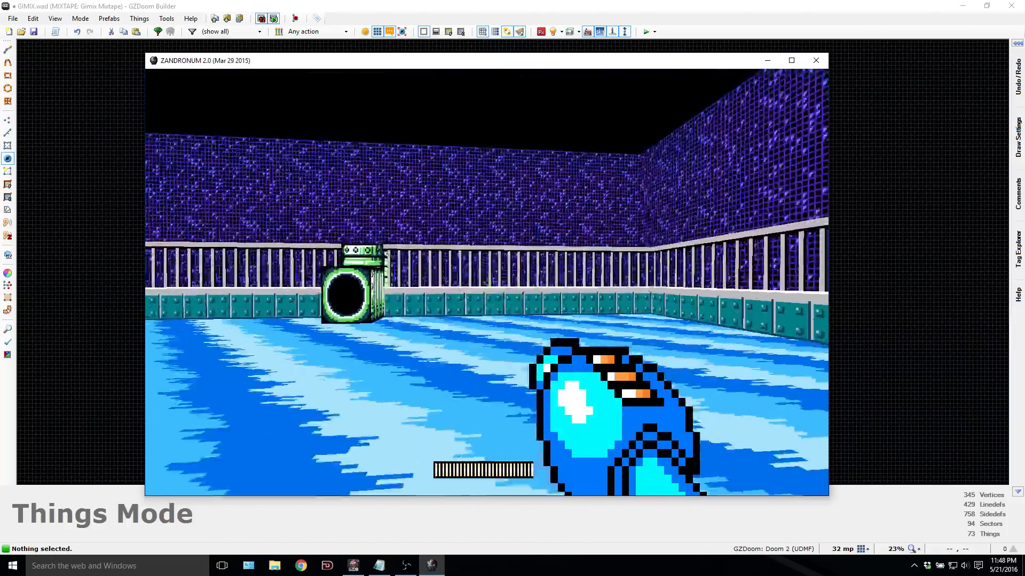
{"action": "key", "text": "w"}
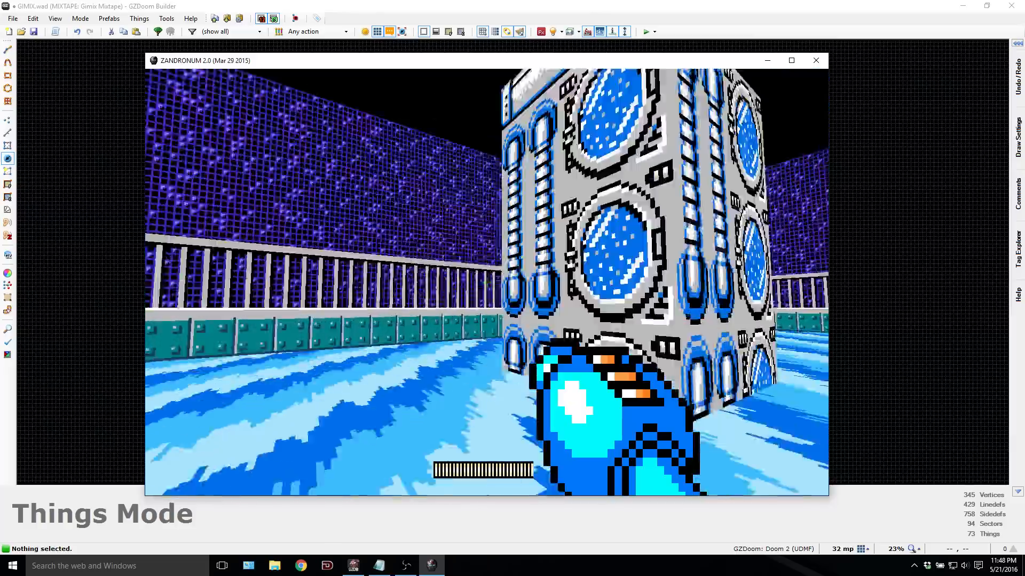
Step: Move around the water pool in the running test, passing its railings and central pillars and looking over the pipes
{"action": "key", "text": "w"}
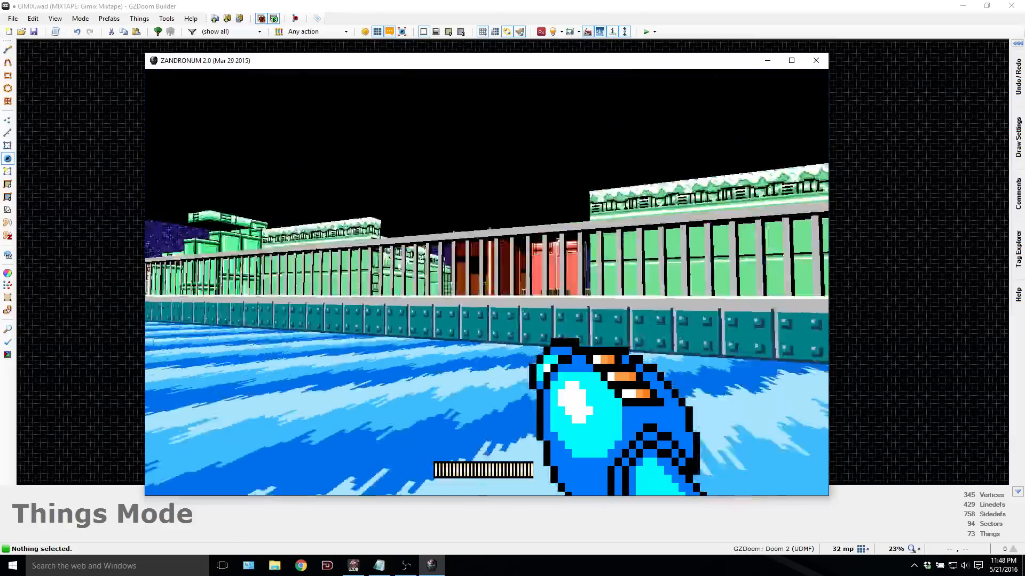
{"action": "key", "text": "w"}
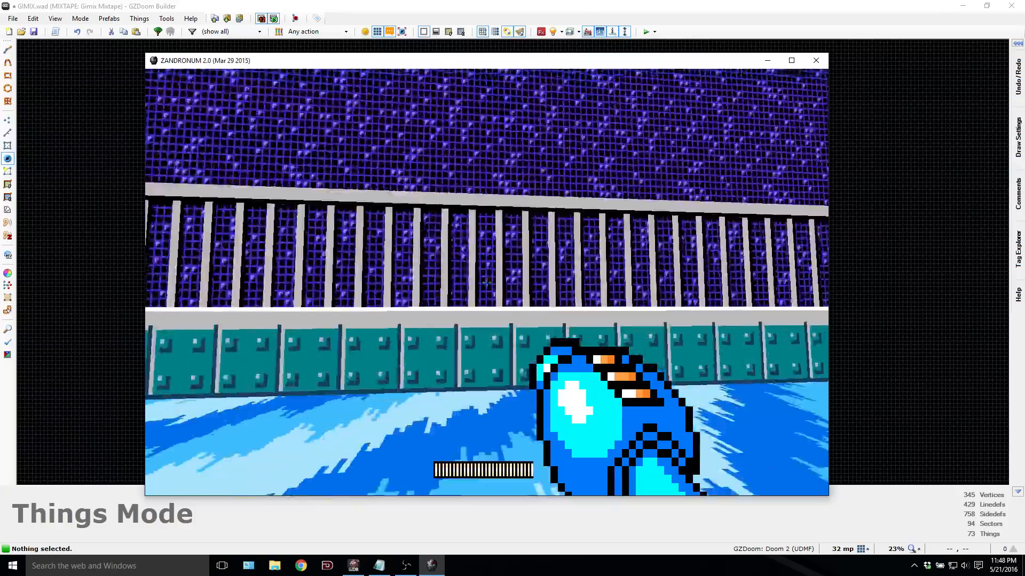
{"action": "key", "text": "w"}
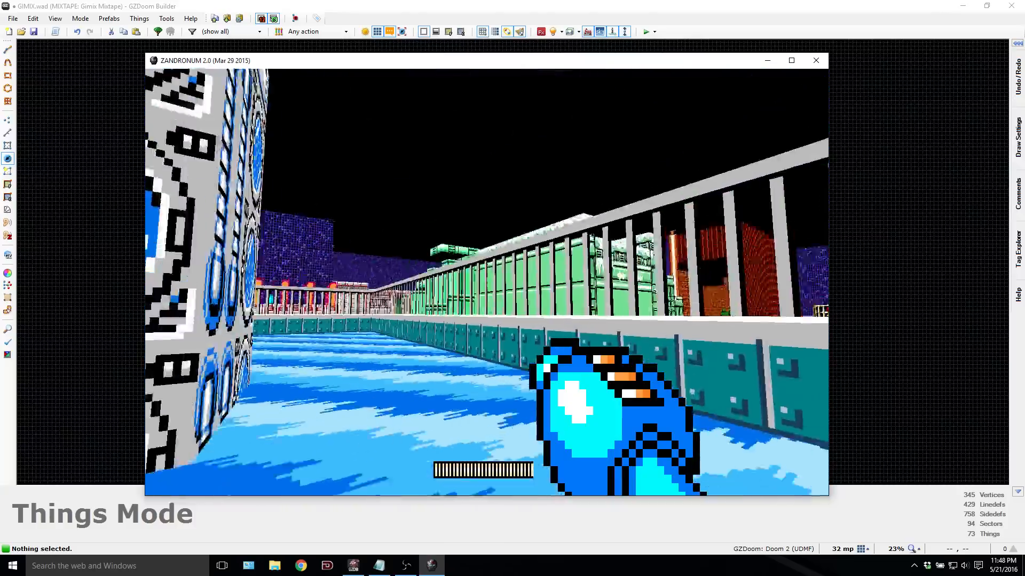
{"action": "key", "text": "w"}
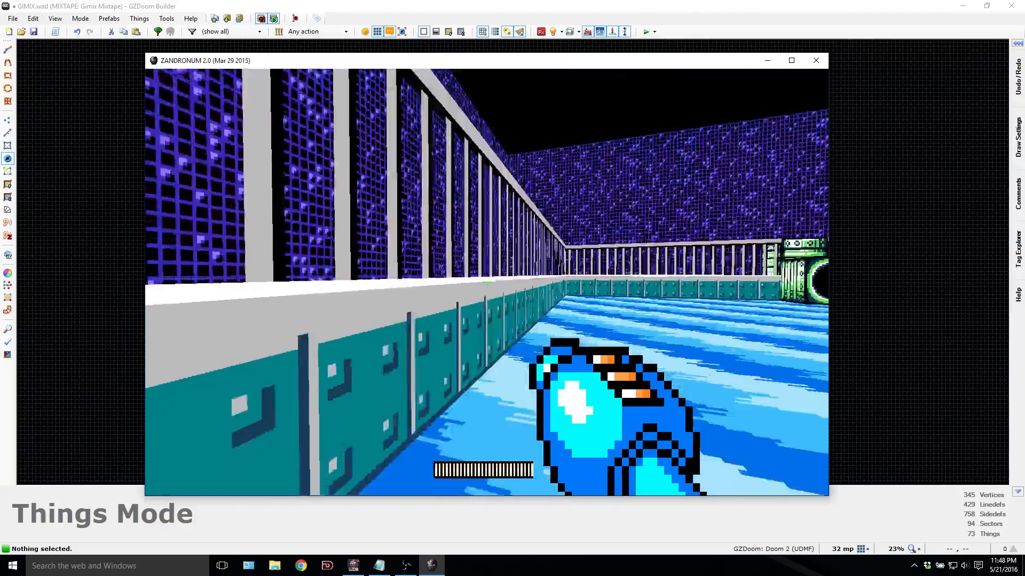
{"action": "key", "text": "w"}
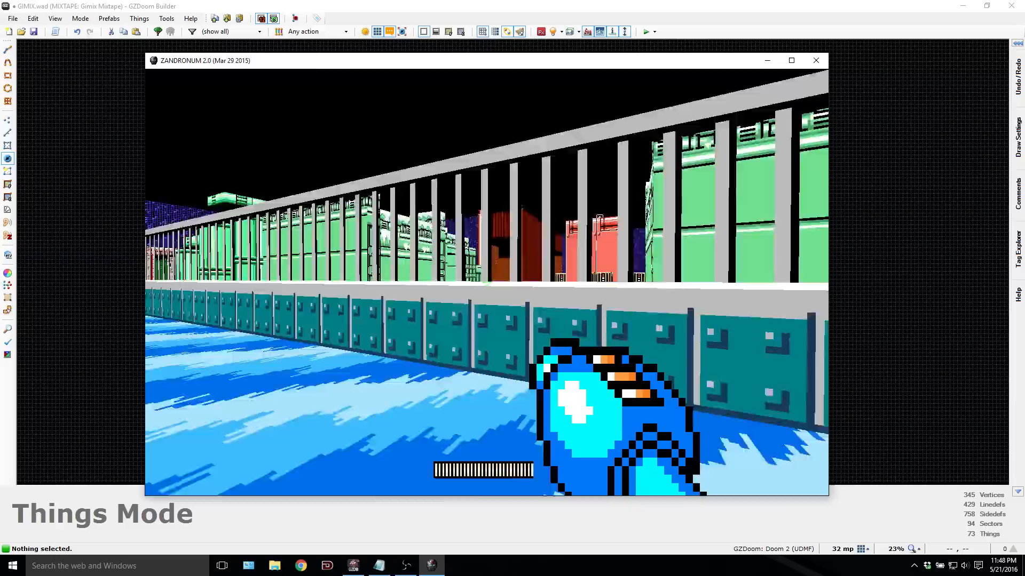
{"action": "key", "text": "w"}
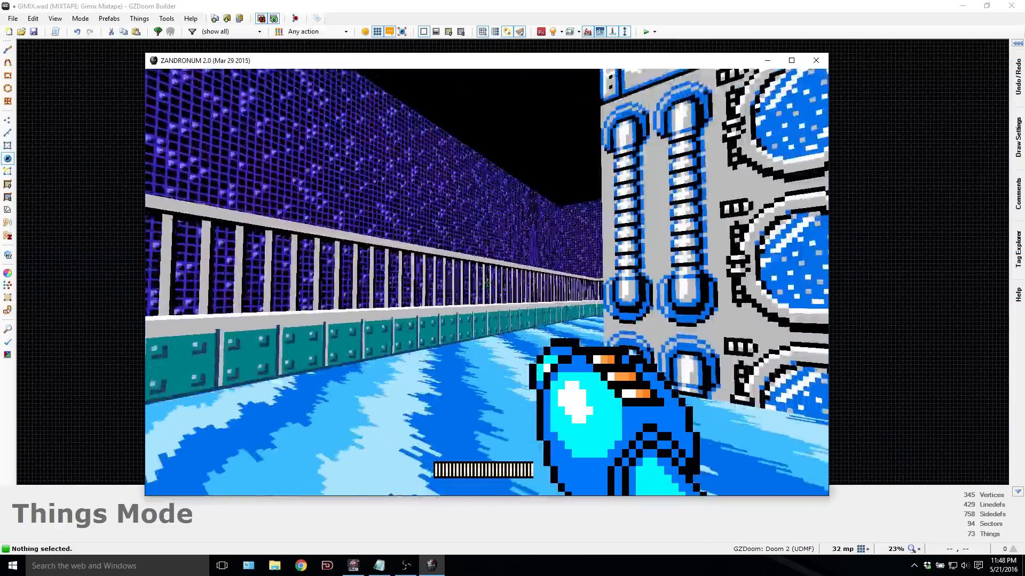
{"action": "key", "text": "w"}
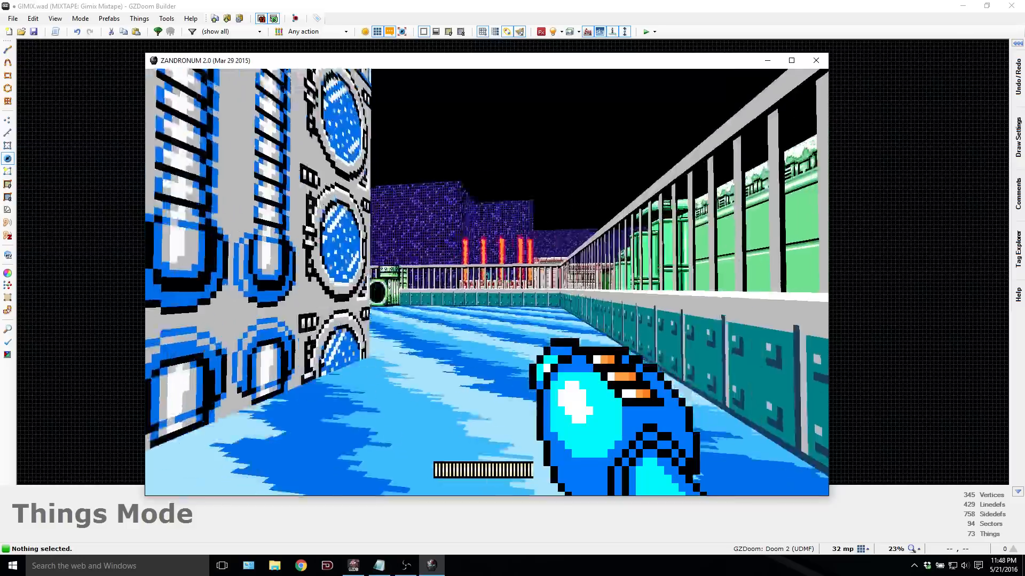
{"action": "key", "text": "w"}
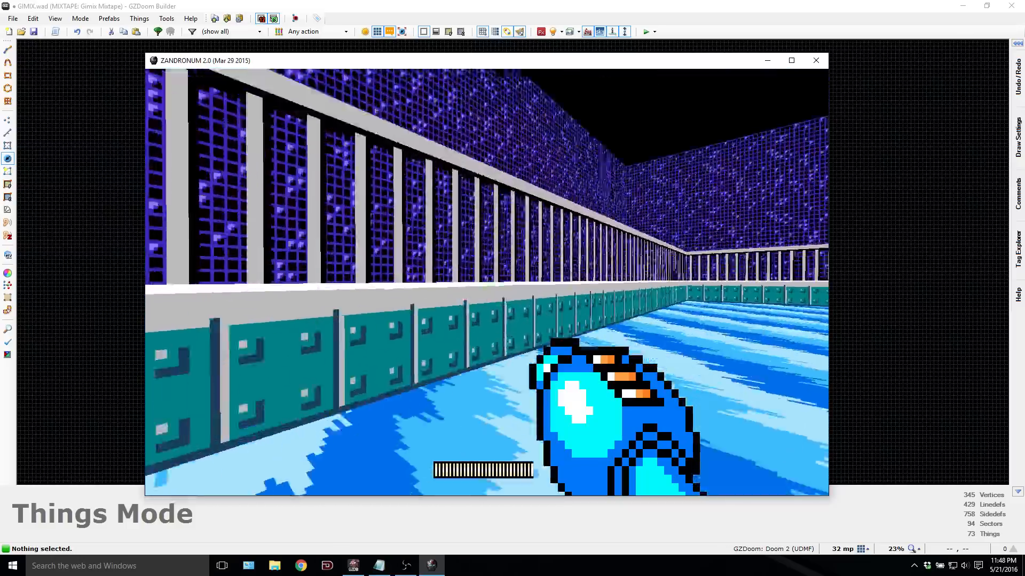
{"action": "key", "text": "w"}
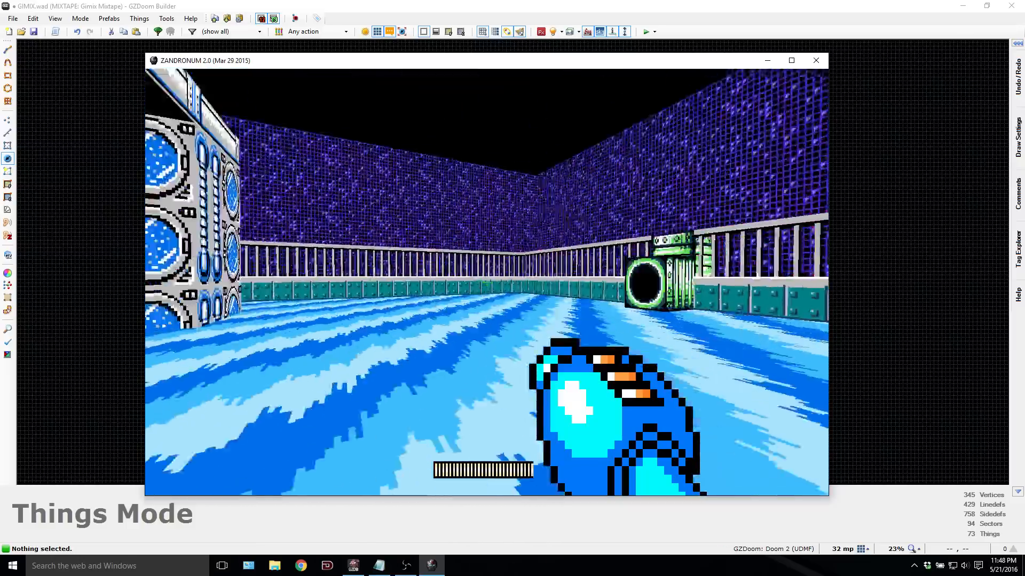
{"action": "key", "text": "w"}
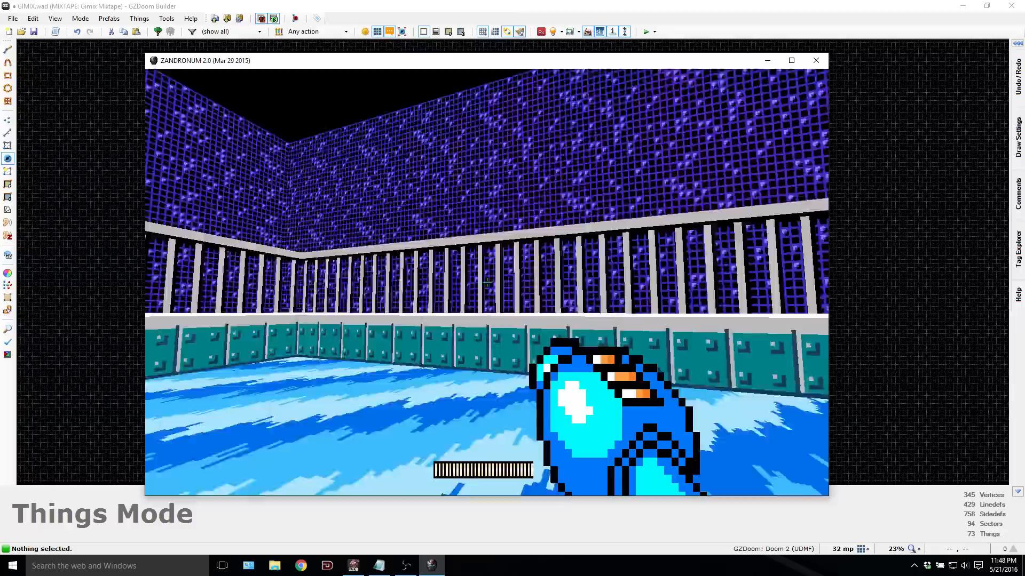
{"action": "key", "text": "w"}
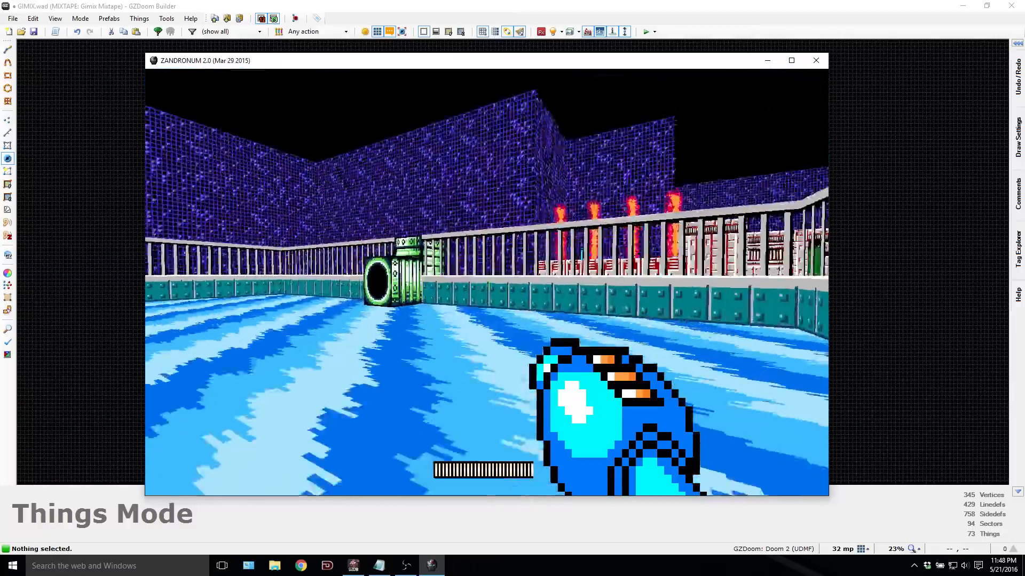
Step: Explore the deck and buildings outside the pool, collect the weapon and E-Tank, re-enter the water and end the test
{"action": "key", "text": "w"}
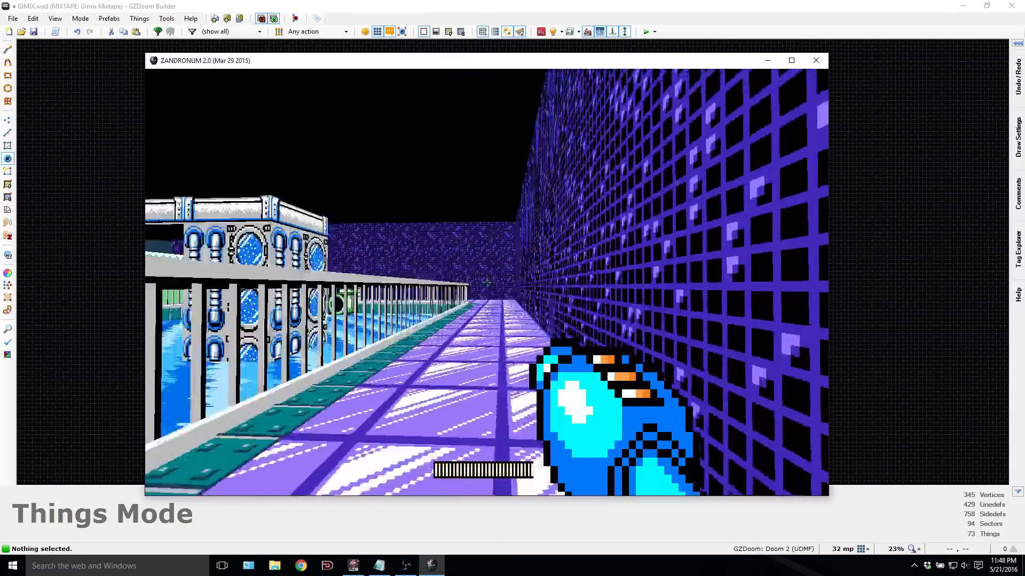
{"action": "key", "text": "w"}
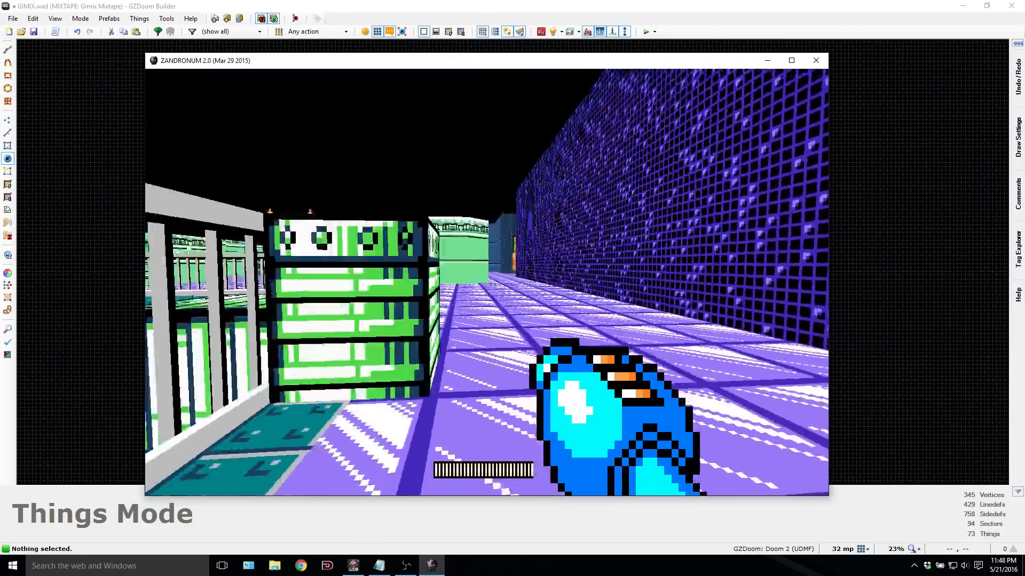
{"action": "key", "text": "w"}
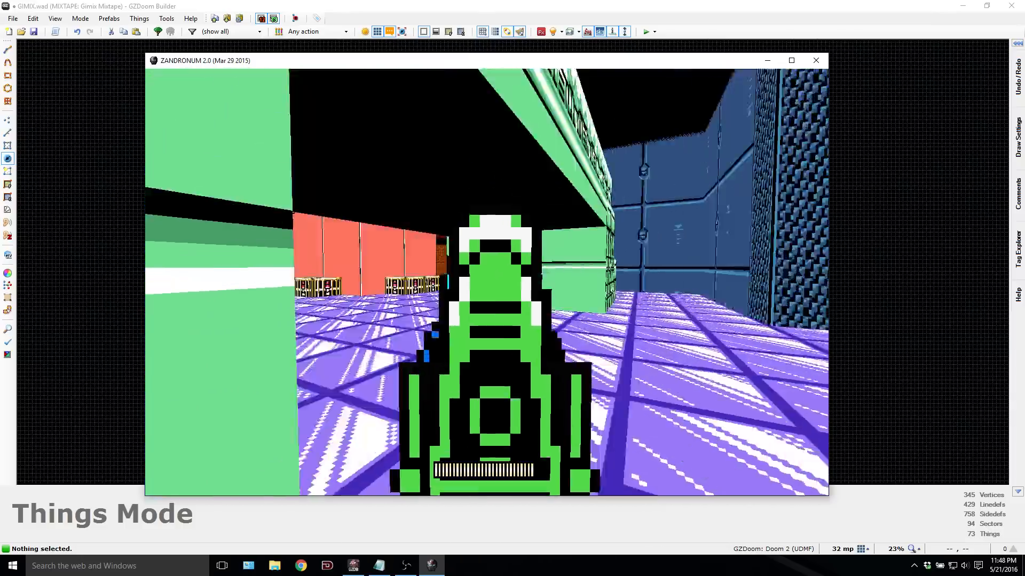
{"action": "key", "text": "w"}
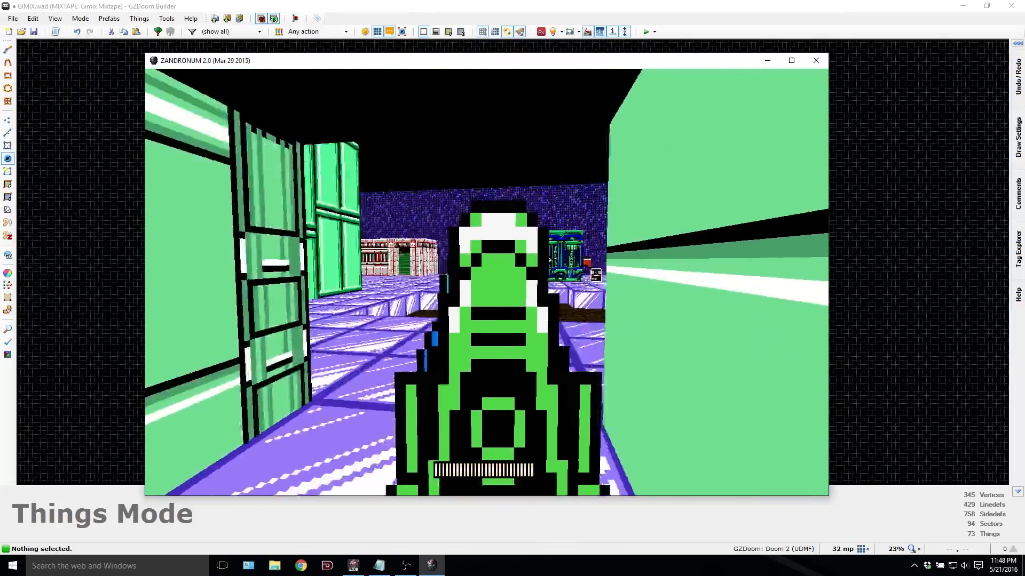
{"action": "key", "text": "w"}
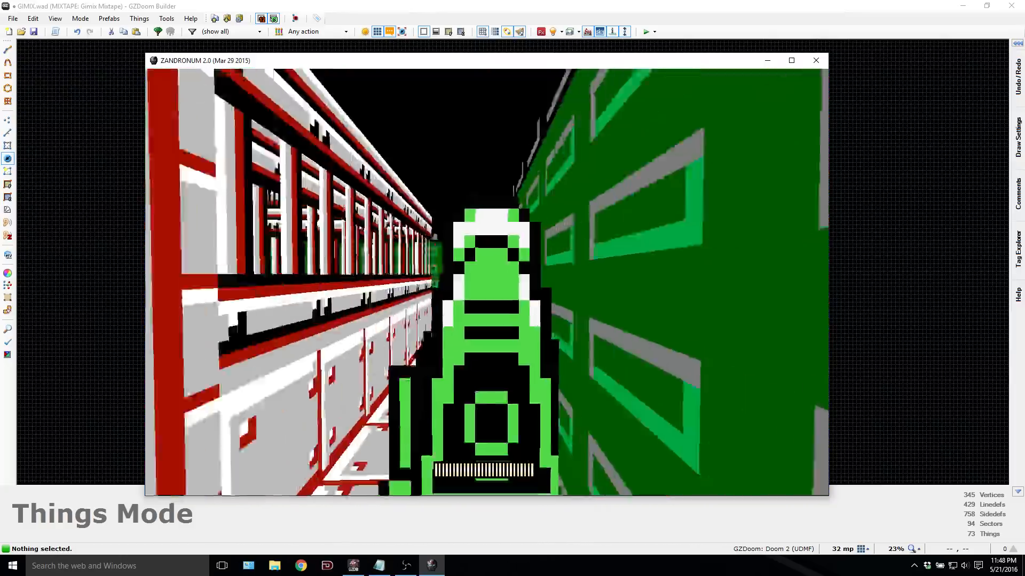
{"action": "key", "text": "w"}
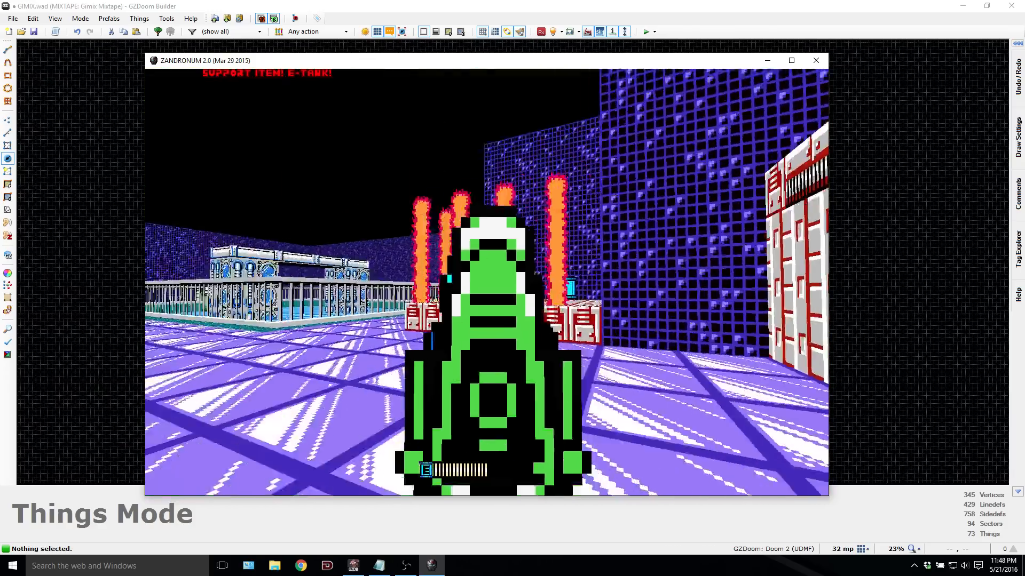
{"action": "key", "text": "w"}
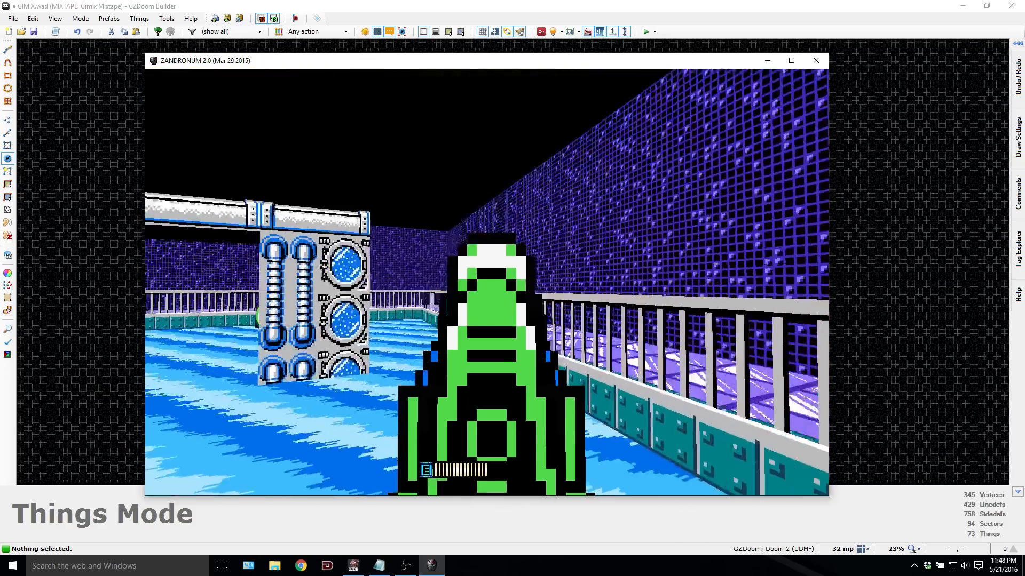
{"action": "key", "text": "w"}
{"action": "key", "text": "alt+F4"}
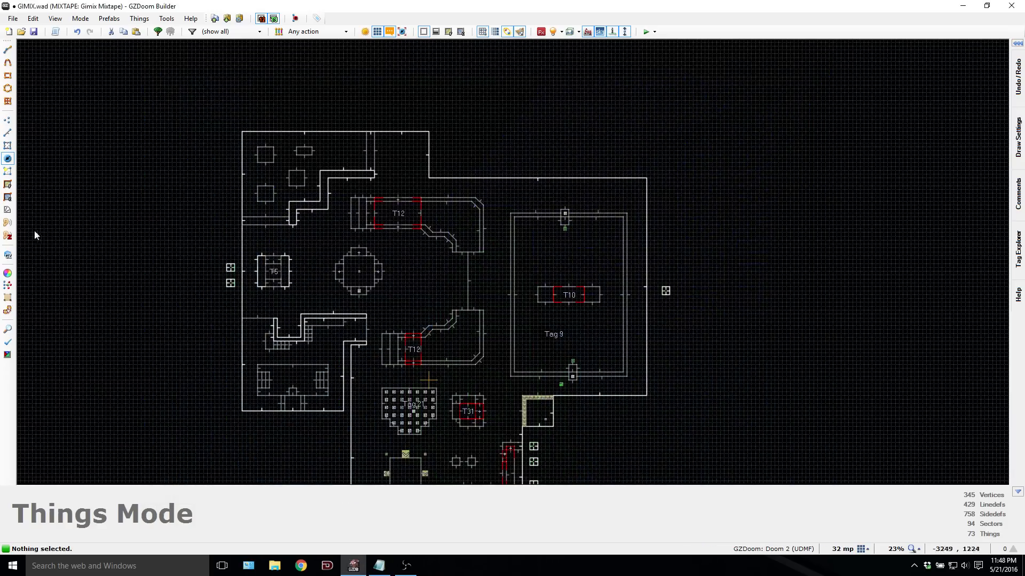
Step: Assign action 80 Script Execute with Script 6 to all linedefs of the tag 9 pool, including its inner pipe sections and central pillars
{"action": "left_click", "coordinate": [8, 146]}
{"action": "scroll", "coordinate": [591, 346], "scroll_direction": "down", "scroll_amount": 3}
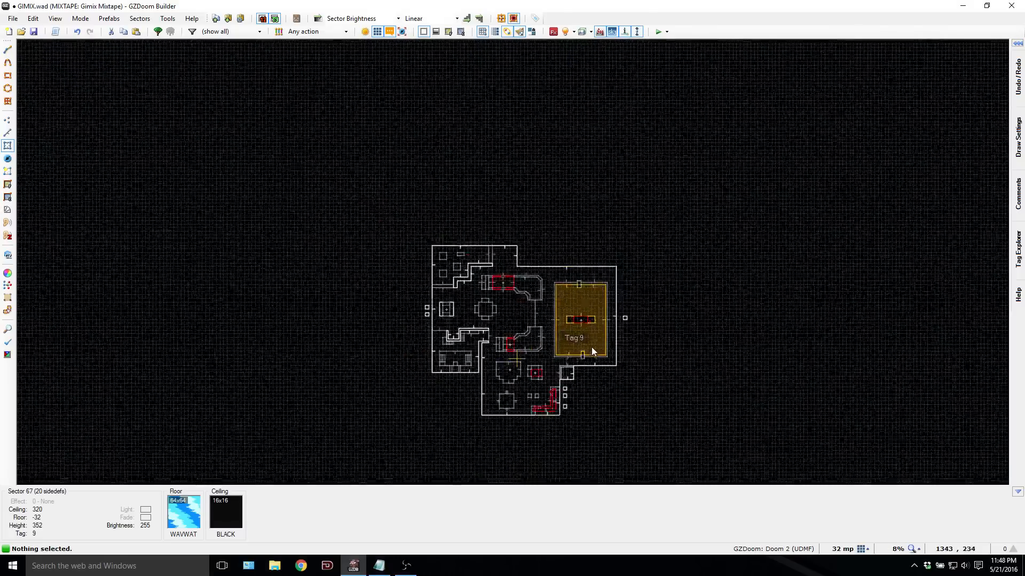
{"action": "scroll", "coordinate": [590, 349], "scroll_direction": "up", "scroll_amount": 5}
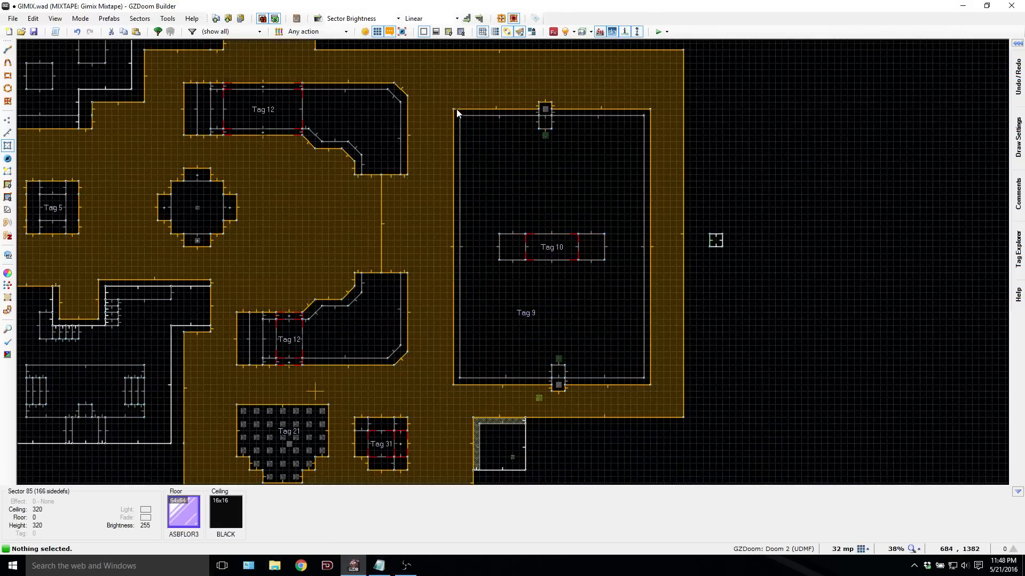
{"action": "left_click_drag", "start_coordinate": [456, 111], "coordinate": [648, 383]}
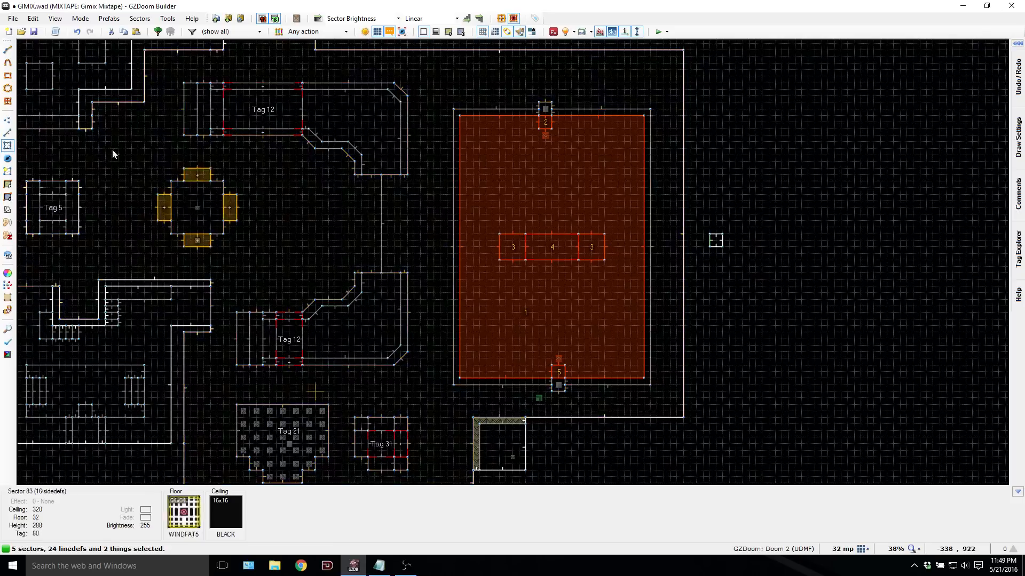
{"action": "left_click", "coordinate": [7, 132]}
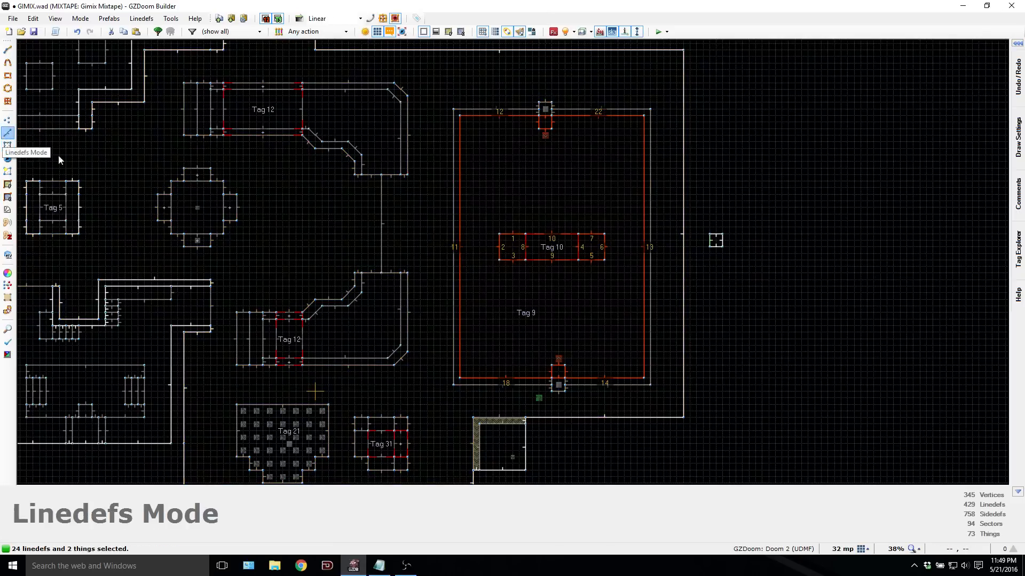
{"action": "right_click", "coordinate": [603, 379]}
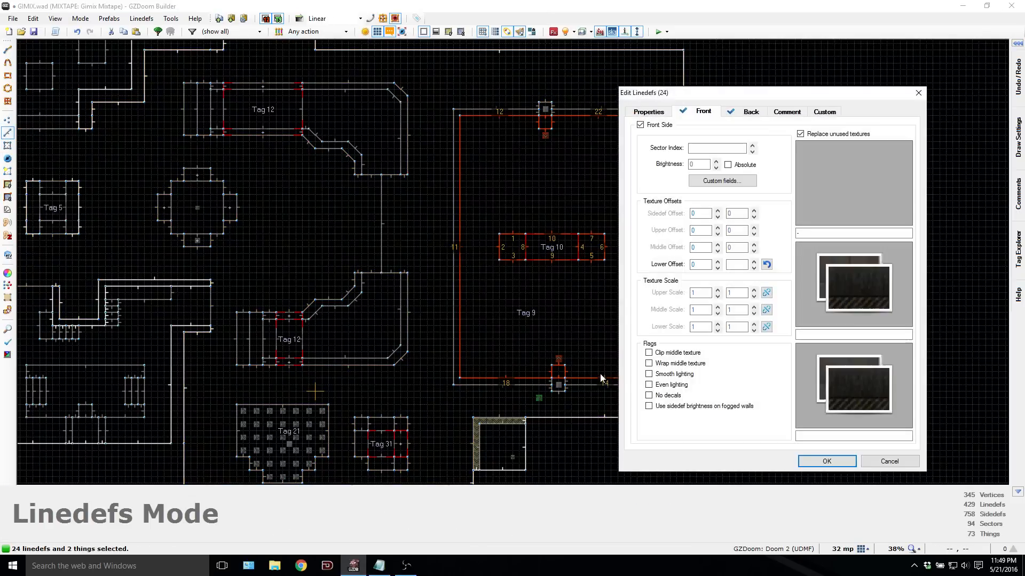
{"action": "left_click", "coordinate": [650, 112]}
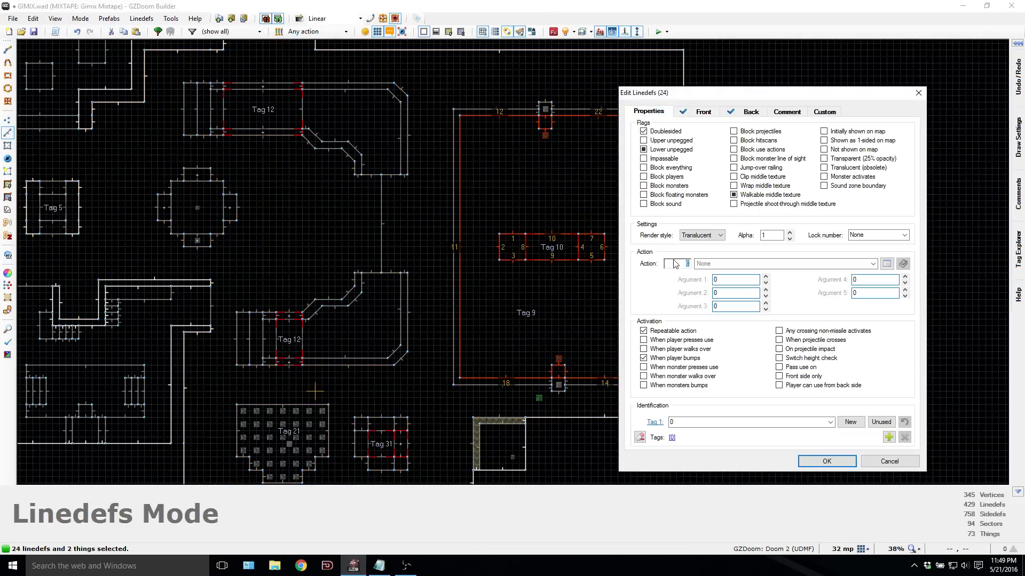
{"action": "type", "text": "80"}
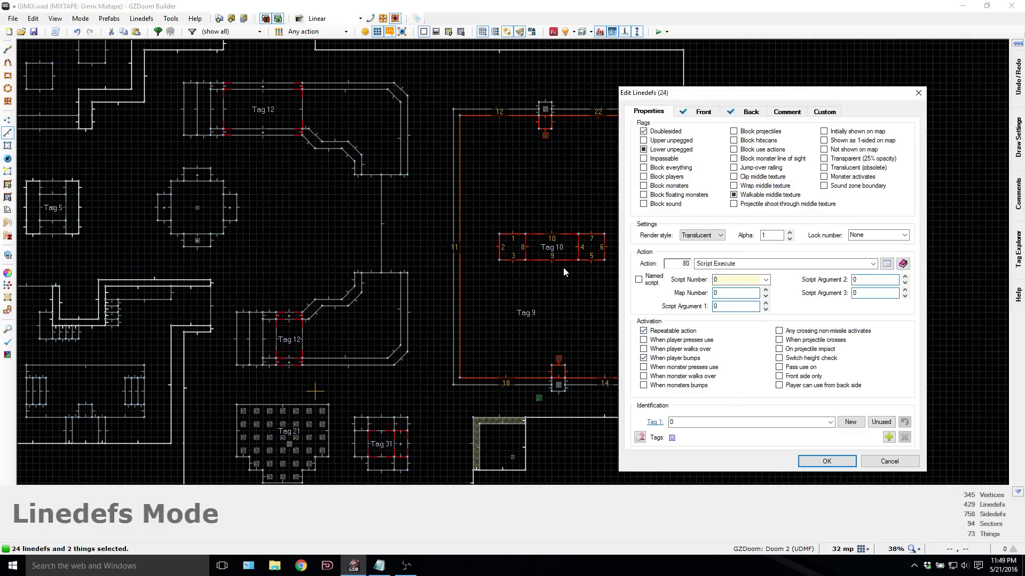
{"action": "left_click", "coordinate": [725, 278]}
{"action": "left_click", "coordinate": [766, 280]}
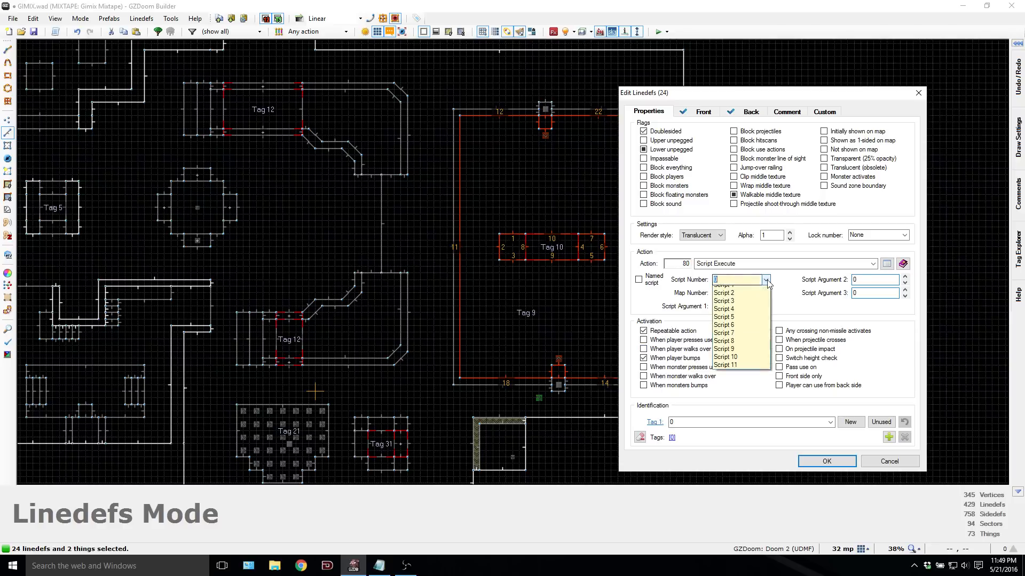
{"action": "left_click", "coordinate": [741, 331]}
{"action": "left_click", "coordinate": [812, 462]}
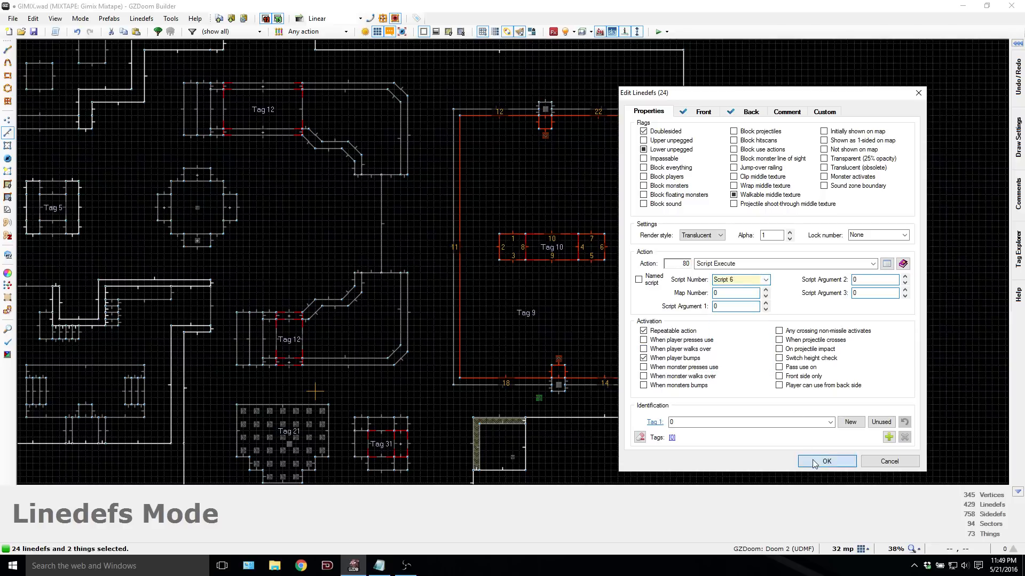
{"action": "left_click", "coordinate": [747, 369]}
Step: Review Script 6, which takes away the waveboat, and Script 7, which gives it, in the map's script editor
{"action": "key", "text": "F10"}
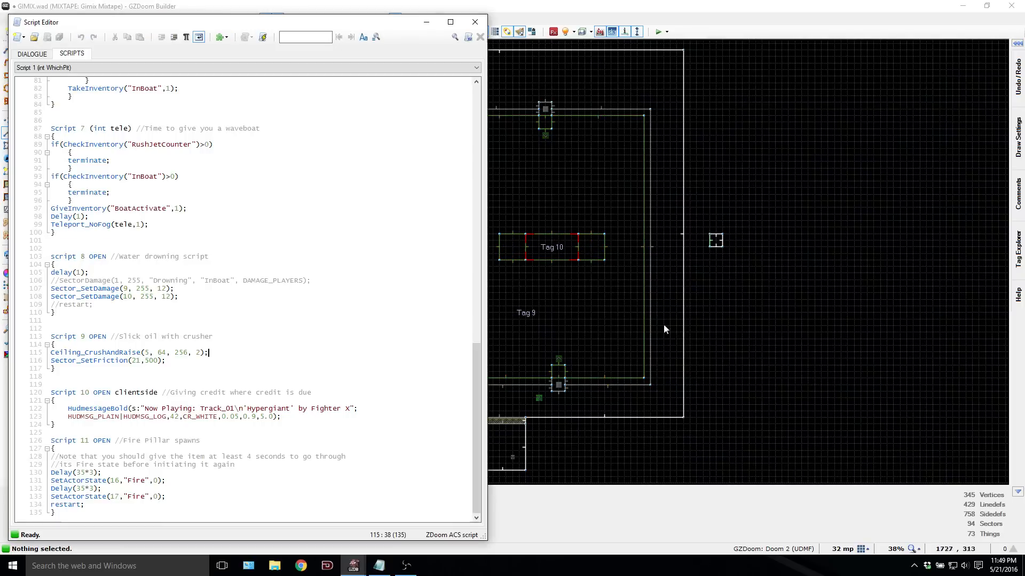
{"action": "scroll", "coordinate": [151, 269], "scroll_direction": "up", "scroll_amount": 5}
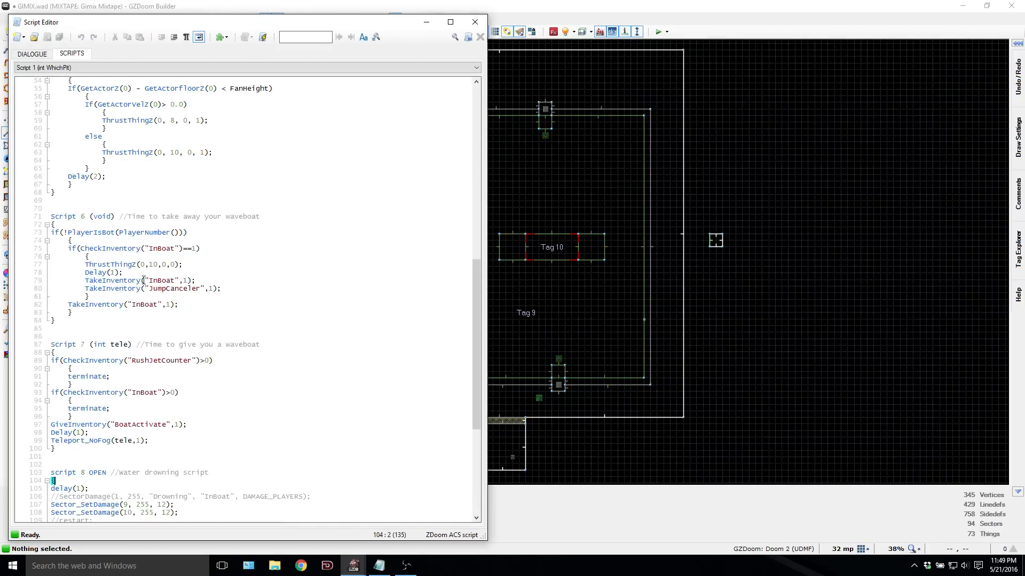
{"action": "scroll", "coordinate": [170, 317], "scroll_direction": "down", "scroll_amount": 3}
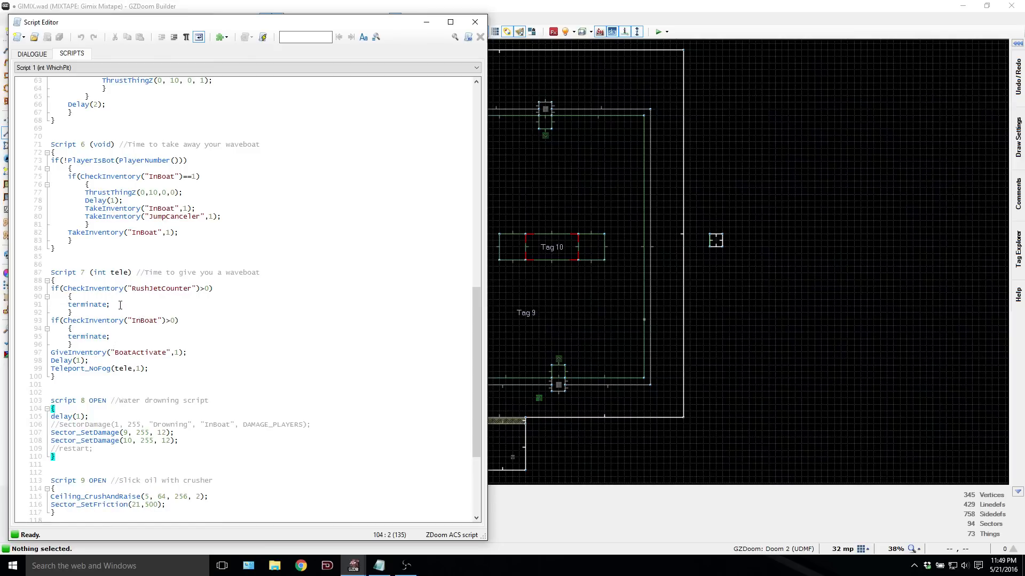
{"action": "left_click", "coordinate": [114, 354]}
{"action": "scroll", "coordinate": [197, 354], "scroll_direction": "up", "scroll_amount": 4}
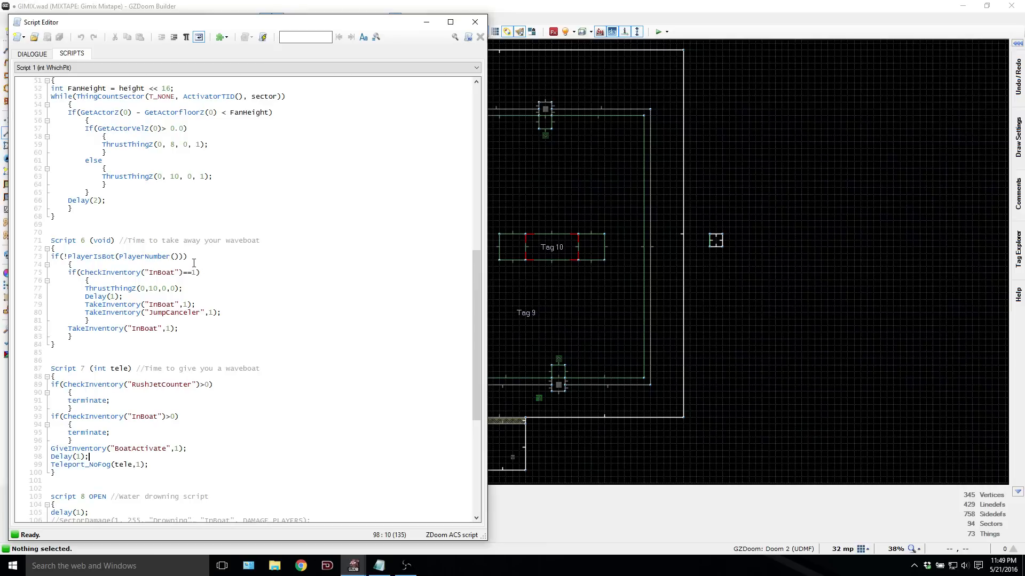
{"action": "scroll", "coordinate": [193, 263], "scroll_direction": "down", "scroll_amount": 1}
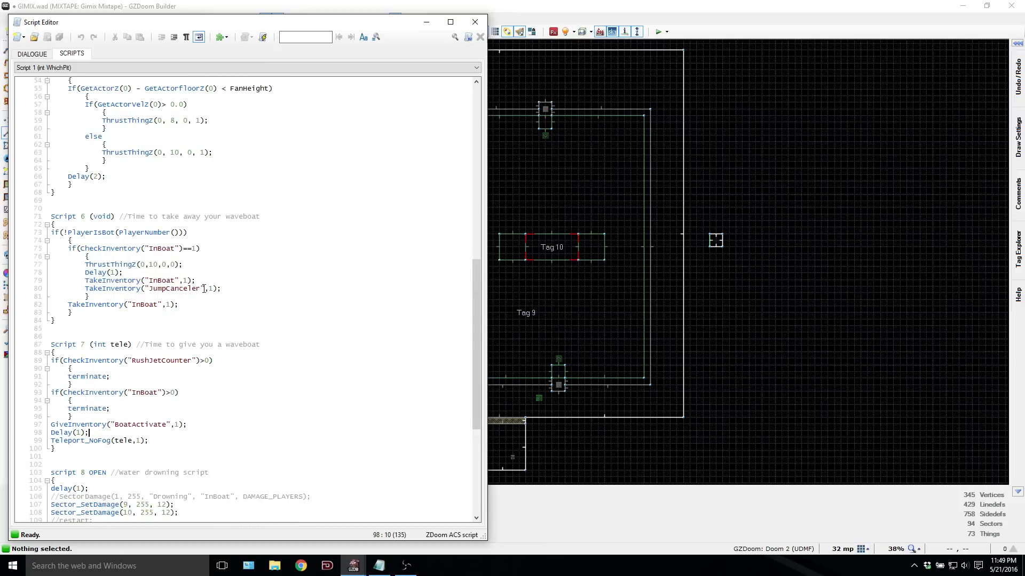
{"action": "scroll", "coordinate": [205, 288], "scroll_direction": "down", "scroll_amount": 1}
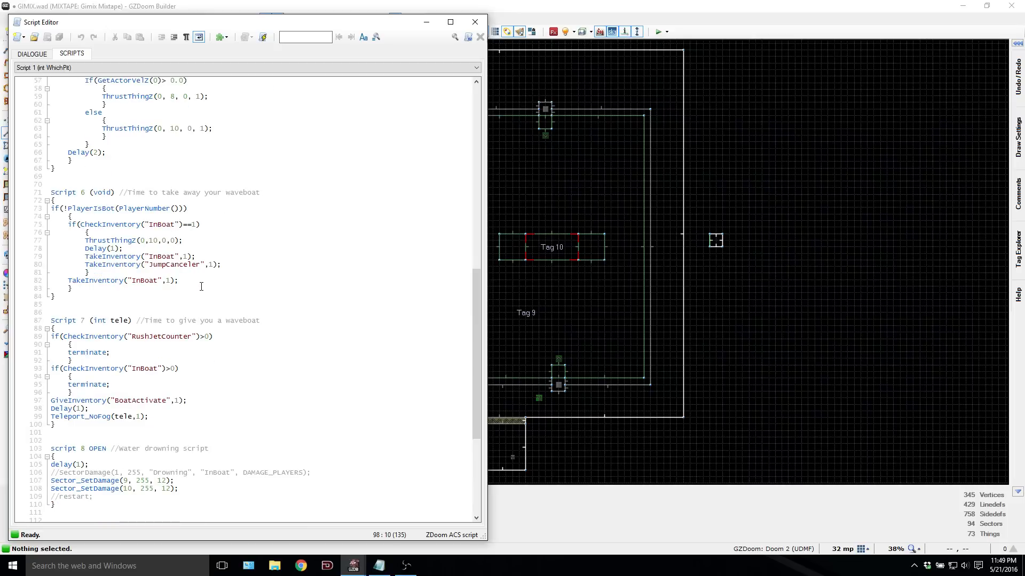
{"action": "left_click", "coordinate": [482, 26]}
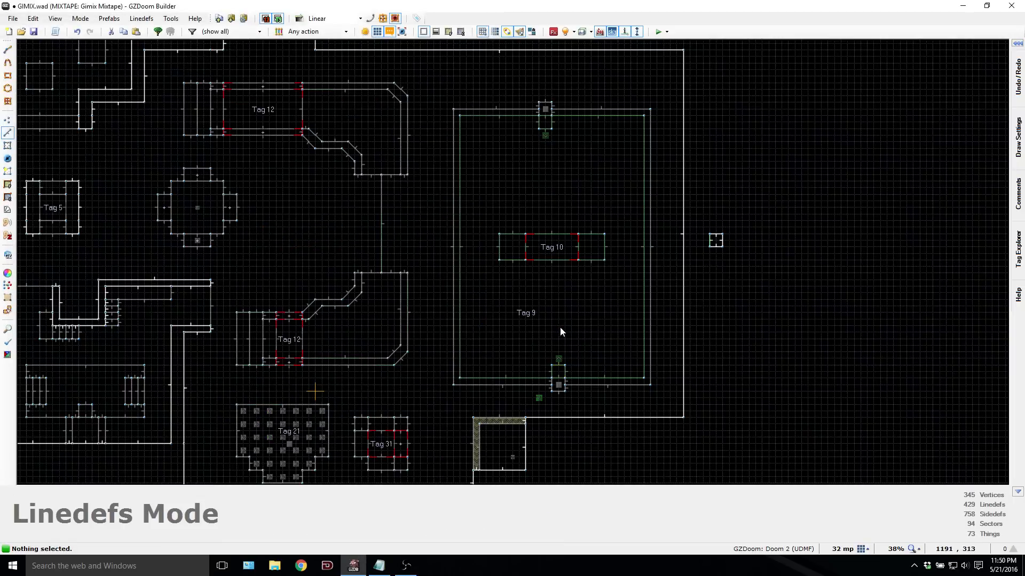
Step: Recheck the waveboat scripts and test the map, crossing the pool water and the top of its central structure
{"action": "key", "text": "F10"}
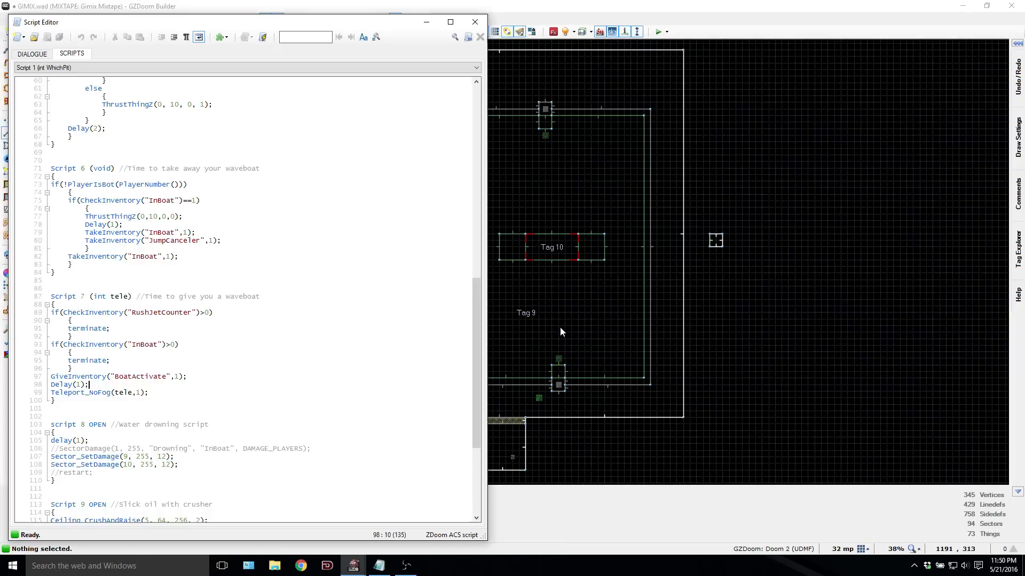
{"action": "left_click", "coordinate": [478, 23]}
{"action": "key", "text": "F9"}
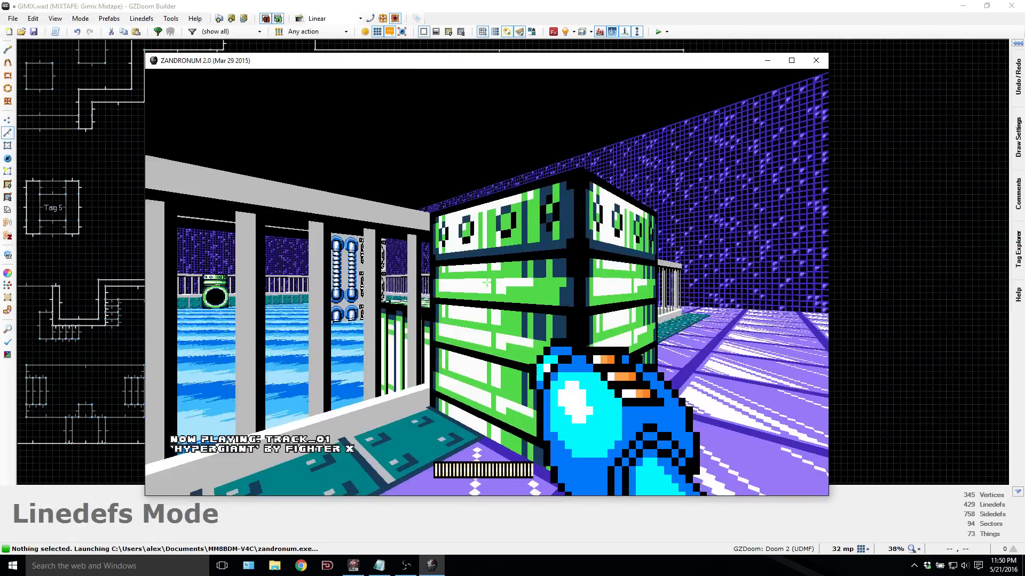
{"action": "key", "text": "Up"}
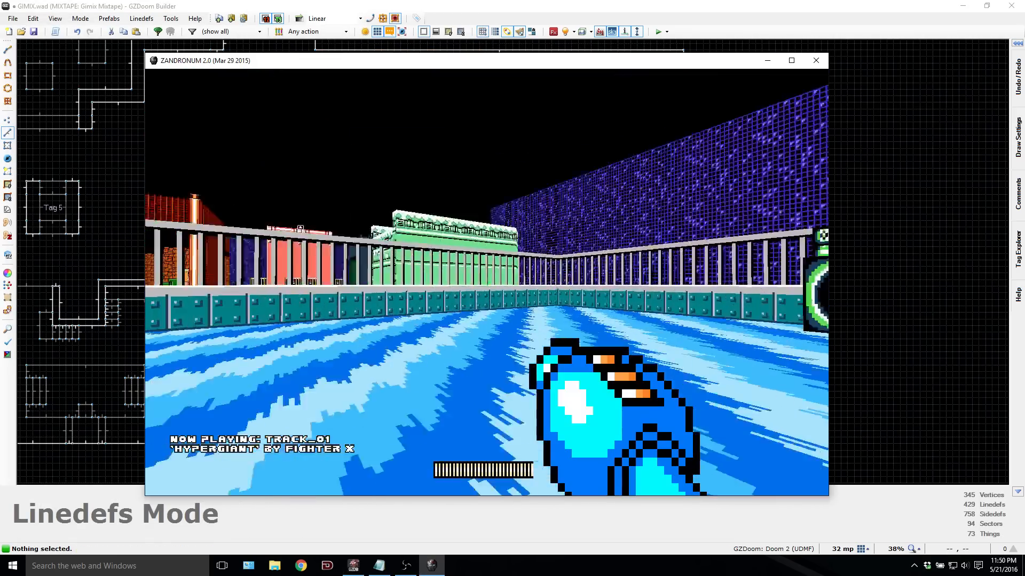
{"action": "key", "text": "Up"}
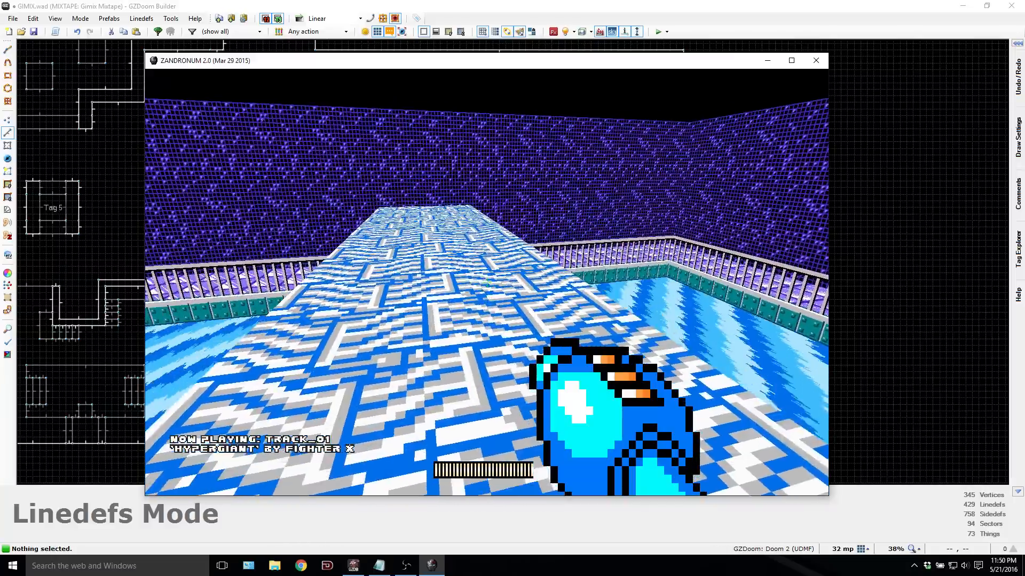
{"action": "key", "text": "Up"}
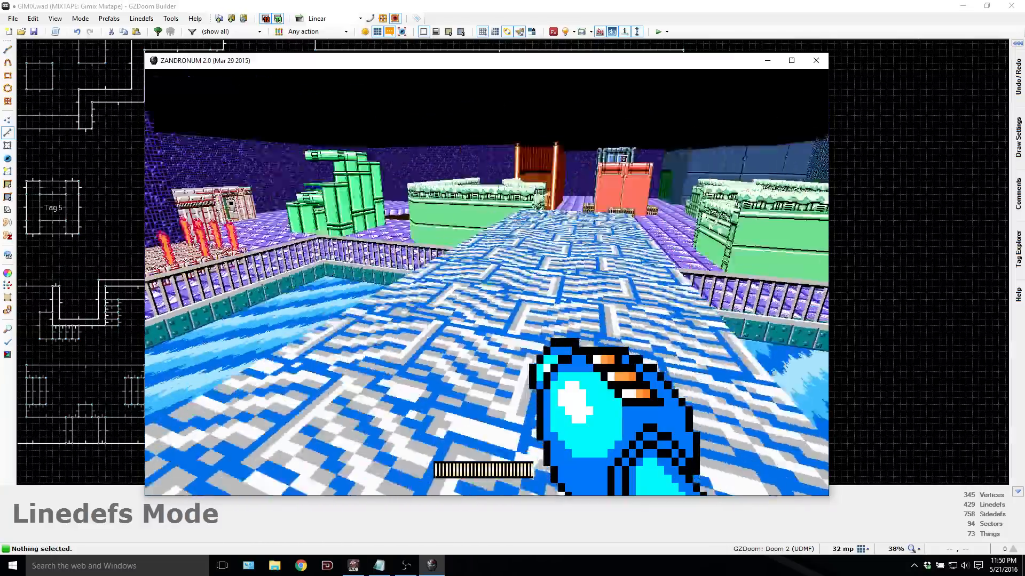
{"action": "key", "text": "Up"}
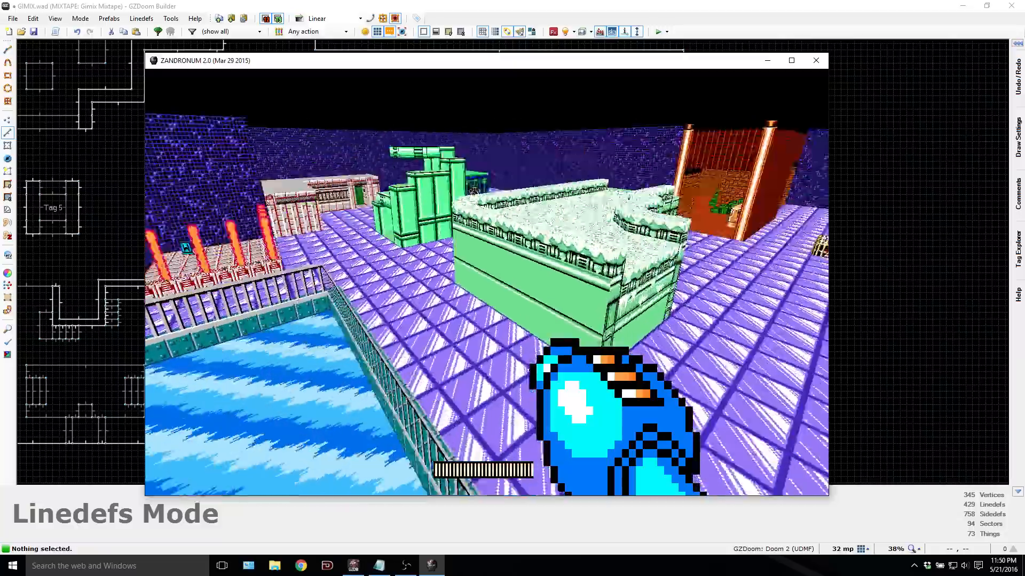
Step: Circle the pool deck past the flame pillars, re-enter the water between the central pillars, and end the test
{"action": "key", "text": "Left"}
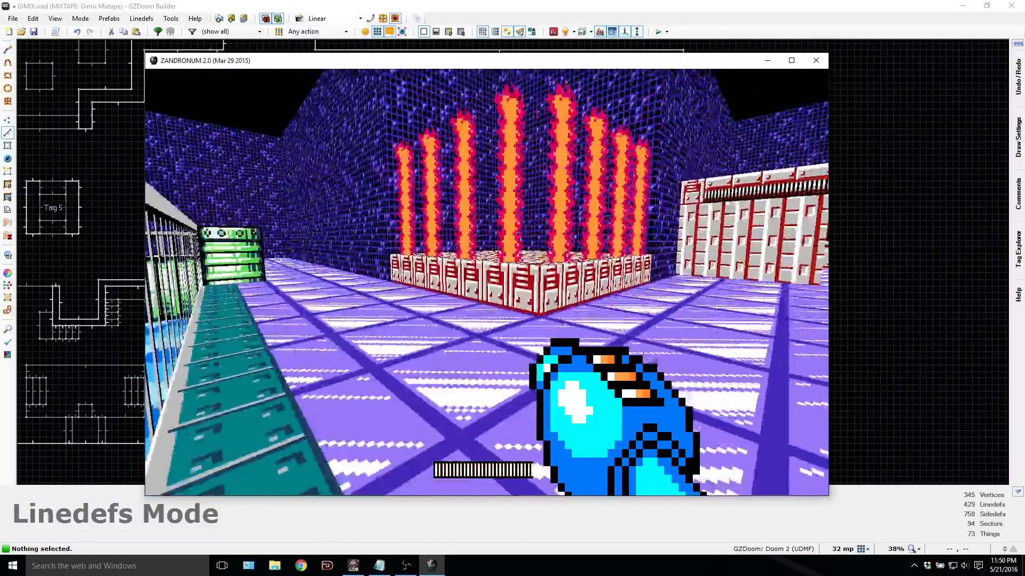
{"action": "key", "text": "Left"}
{"action": "key", "text": "Up"}
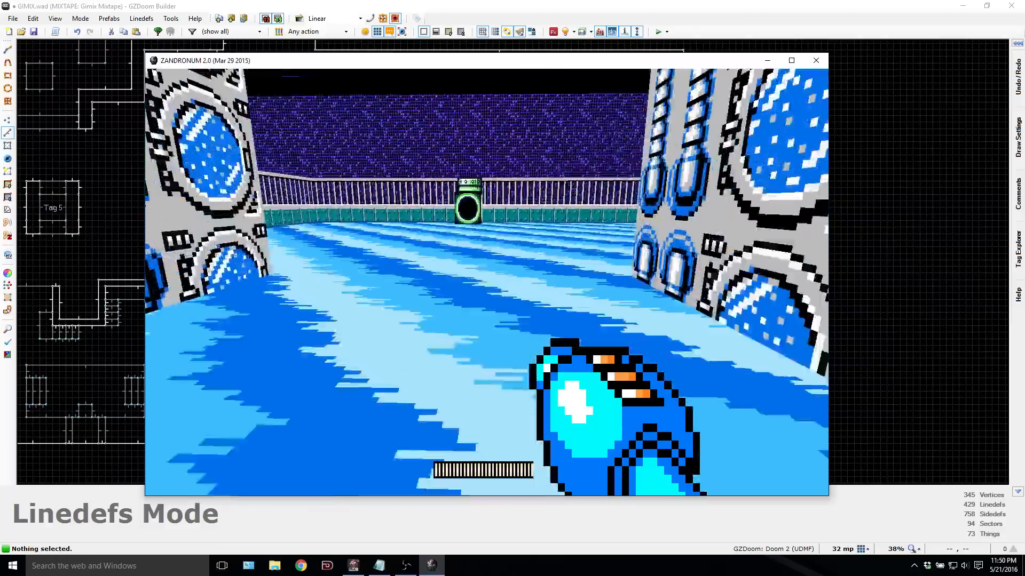
{"action": "key", "text": "Up"}
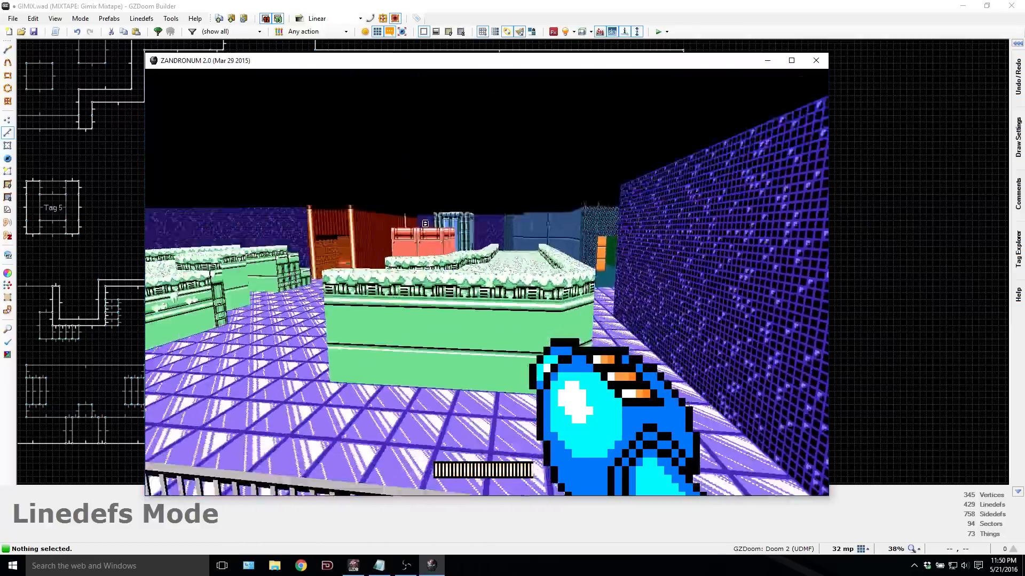
{"action": "key", "text": "Left"}
{"action": "key", "text": "Up"}
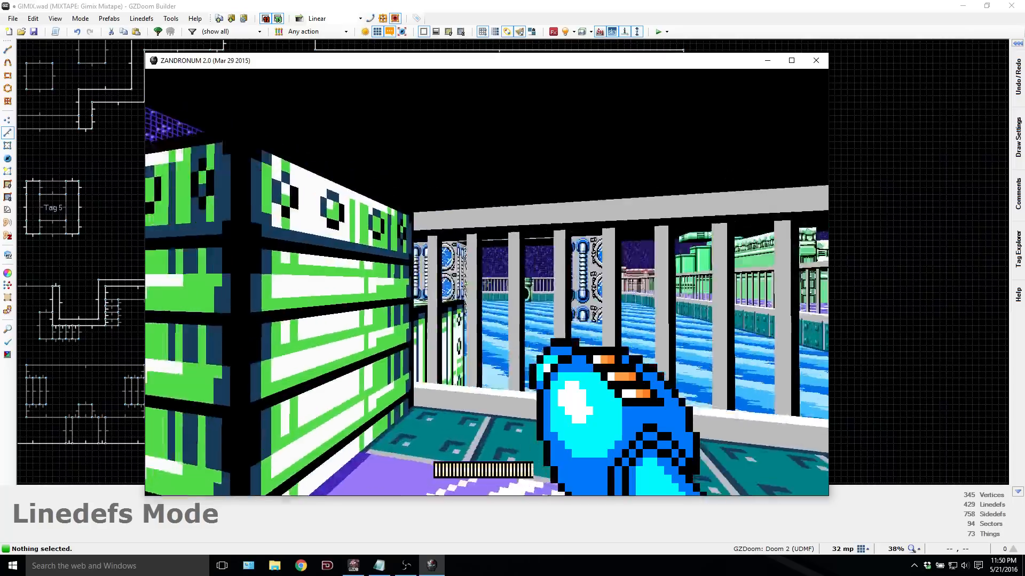
{"action": "key", "text": "Left"}
{"action": "key", "text": "Up"}
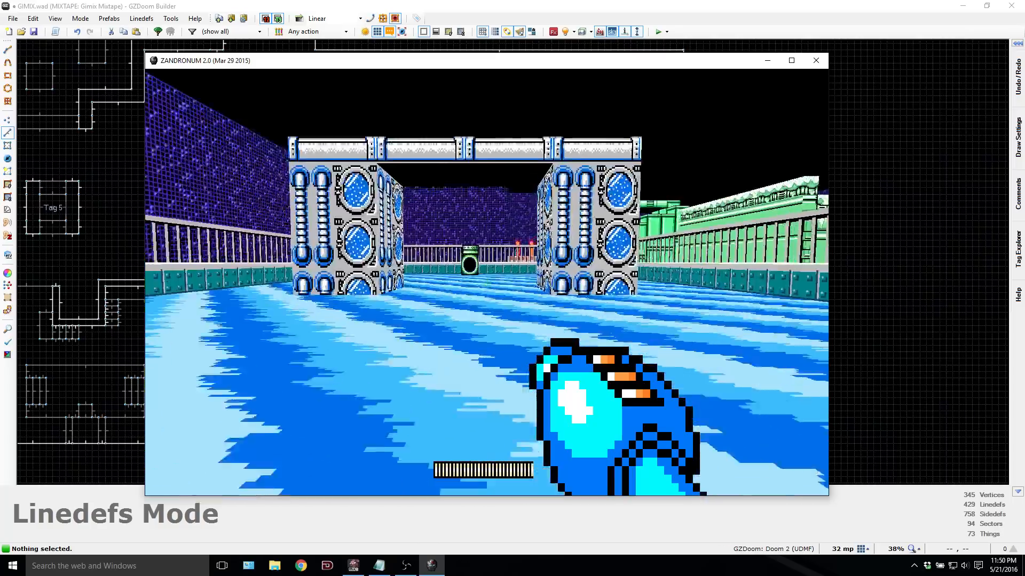
{"action": "key", "text": "Left"}
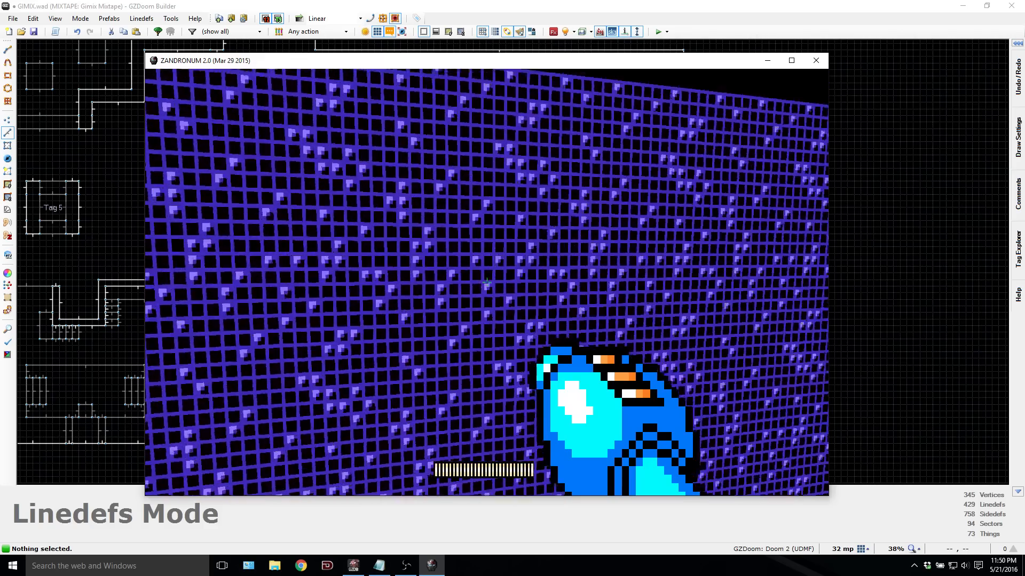
{"action": "key", "text": "Right"}
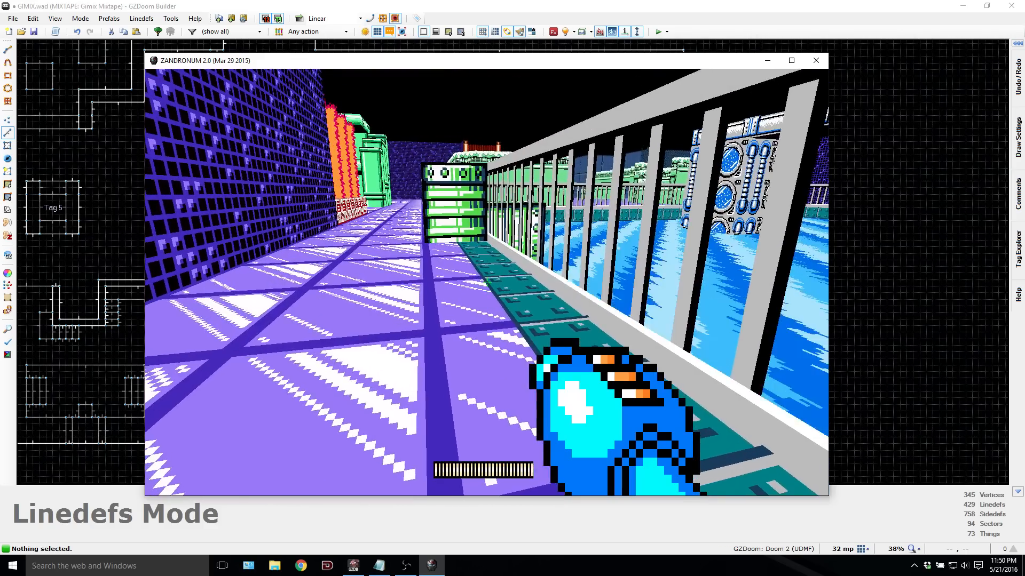
{"action": "key", "text": "alt+F4"}
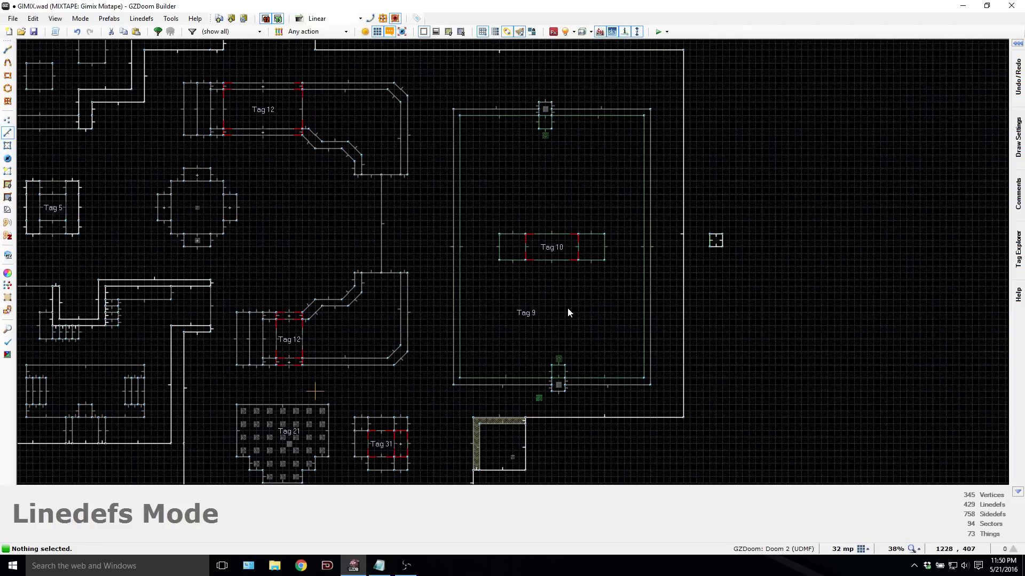
Step: Save the map and check the topic list in the GZDB Gimmicks, Tips and Tricks.txt notes
{"action": "key", "text": "ctrl+s"}
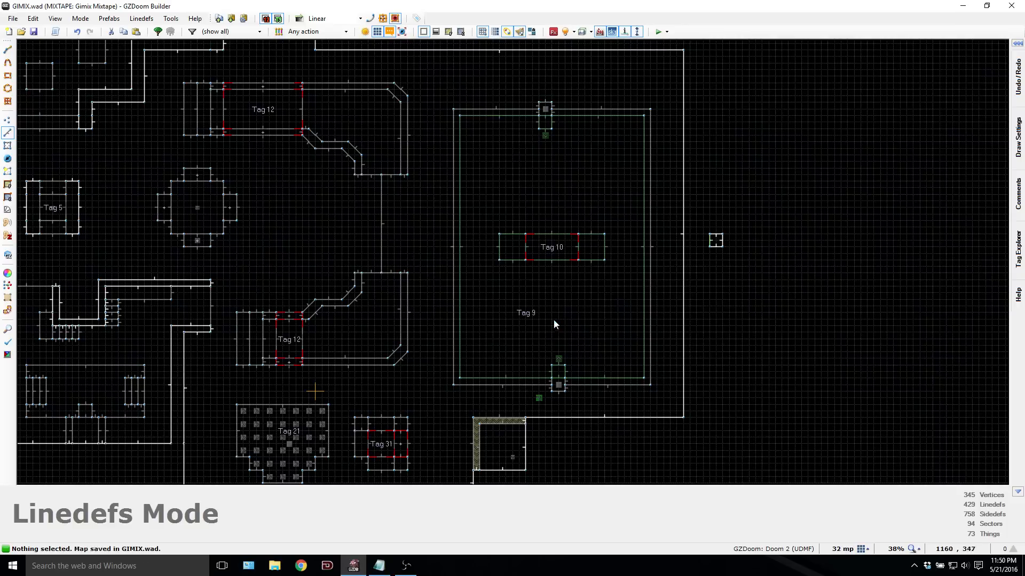
{"action": "left_click", "coordinate": [379, 565]}
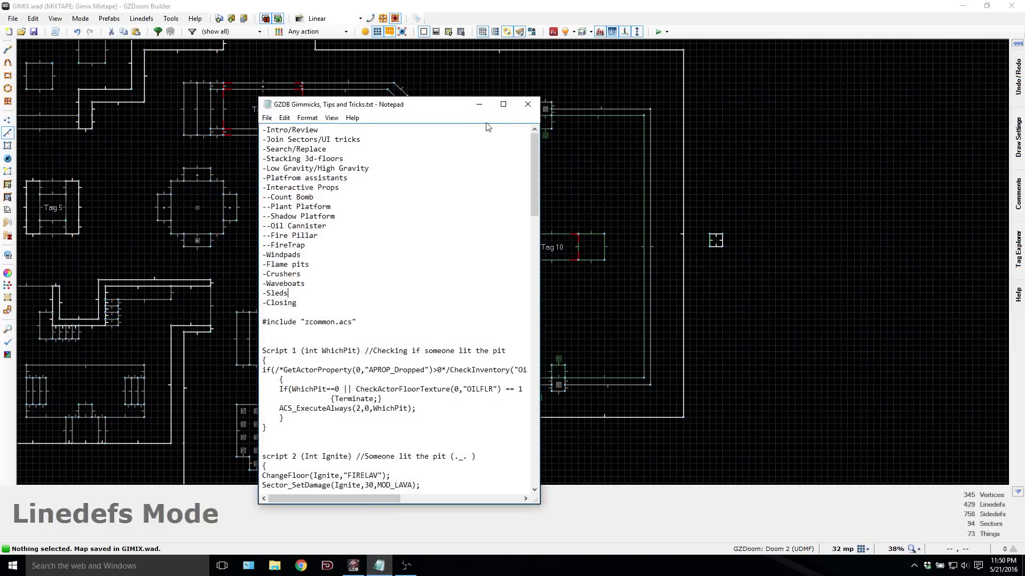
{"action": "left_click", "coordinate": [479, 104]}
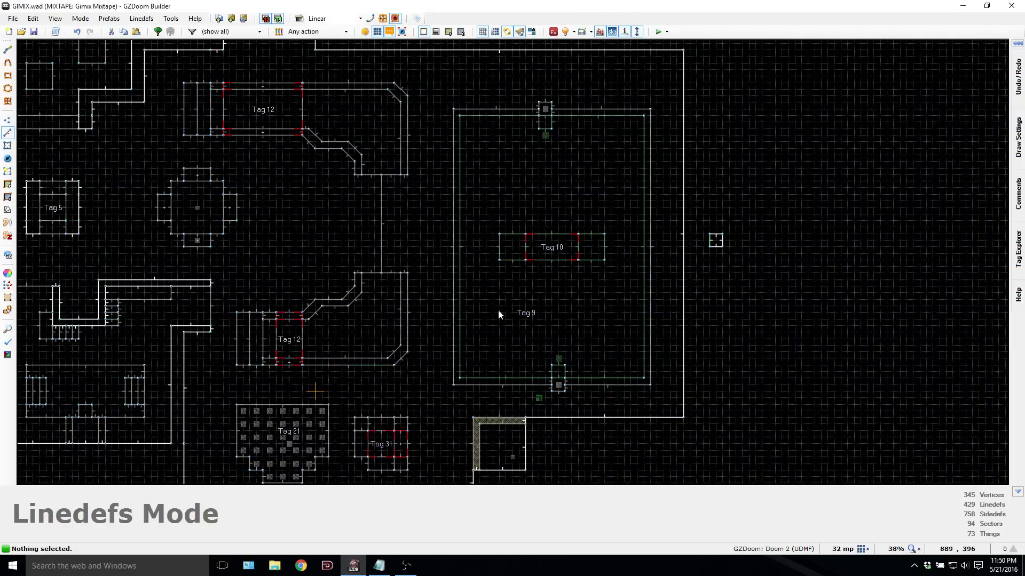
Step: Insert a SnowBoardSpawner thing at X -480, Y 1312, angle 0, in the narrow sector west of the upper tag 12 sector
{"action": "middle_click_drag", "start_coordinate": [498, 309], "coordinate": [373, 220]}
{"action": "scroll", "coordinate": [375, 224], "scroll_direction": "up", "scroll_amount": 5}
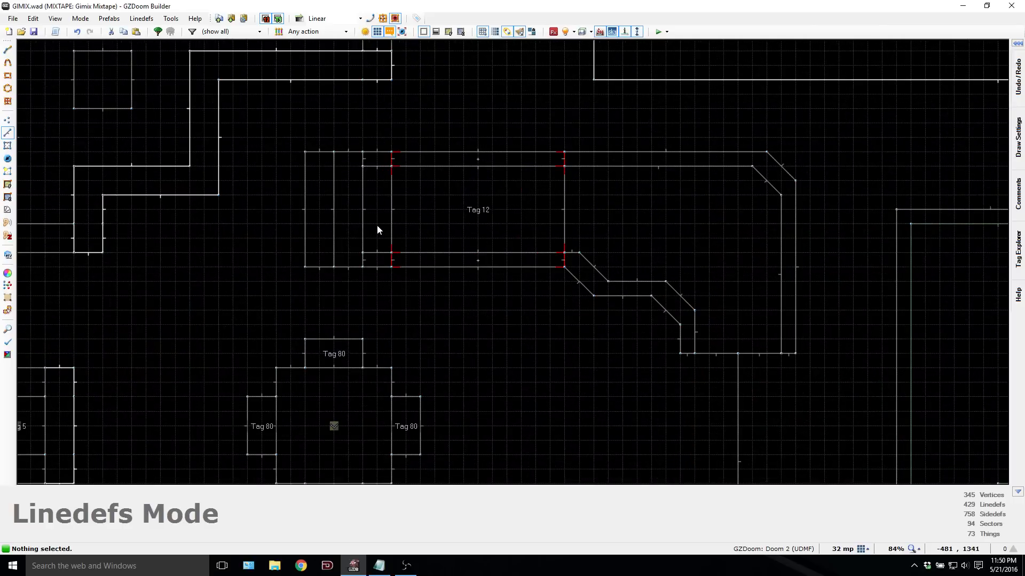
{"action": "key", "text": "d"}
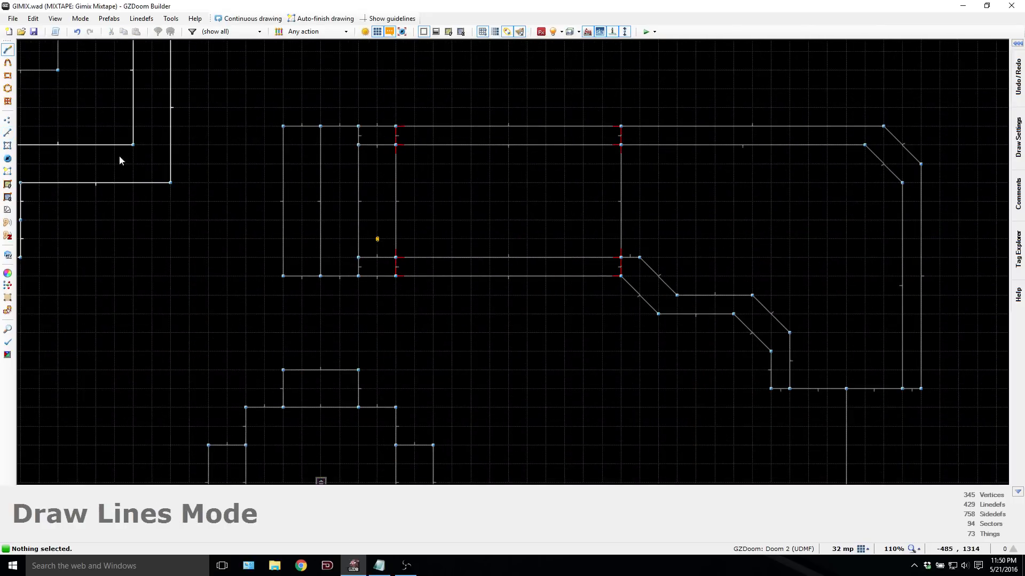
{"action": "key", "text": "Escape"}
{"action": "key", "text": "t"}
{"action": "key", "text": "Insert"}
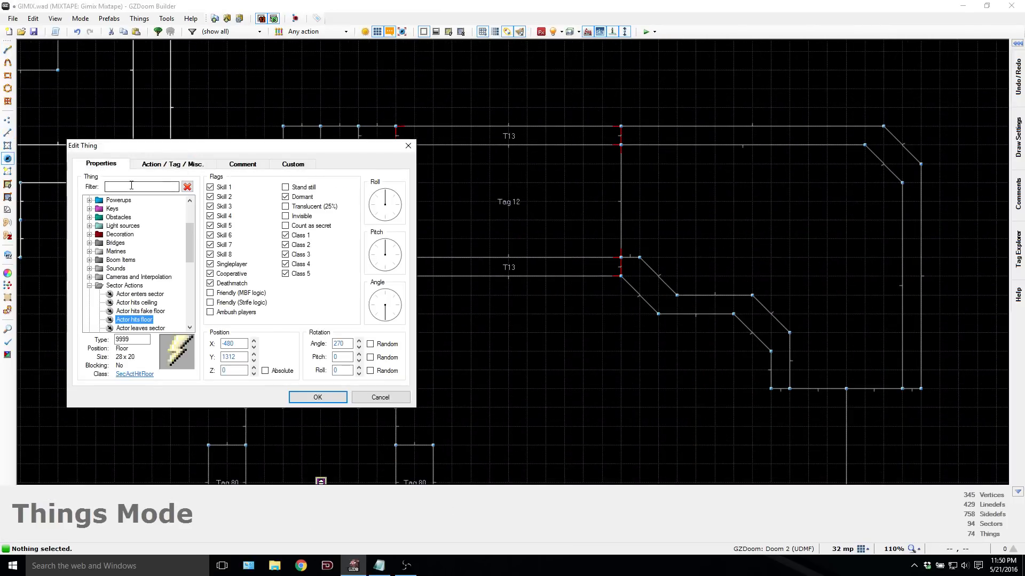
{"action": "left_click", "coordinate": [132, 186]}
{"action": "type", "text": "sno"}
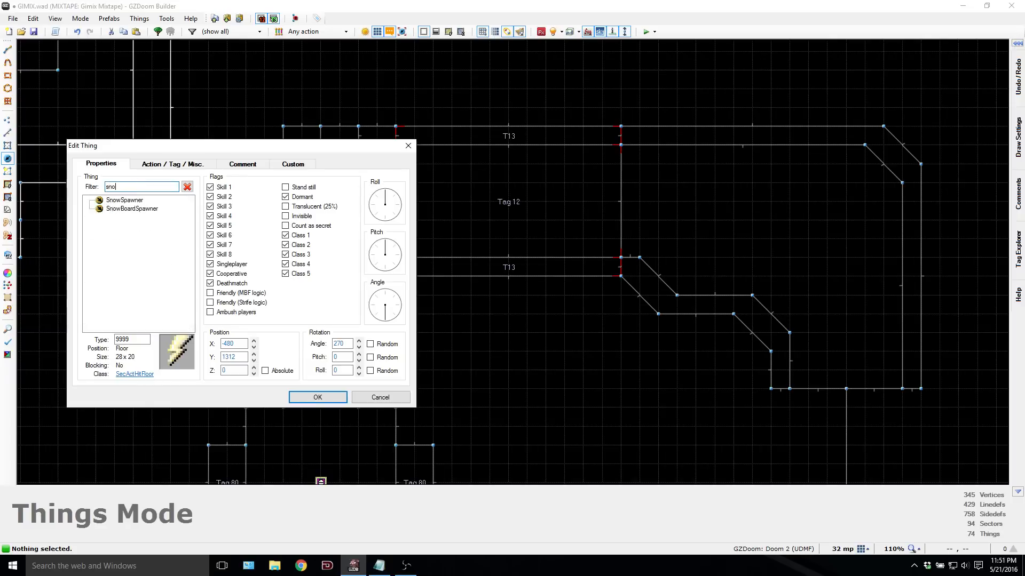
{"action": "type", "text": "wbo"}
{"action": "left_click", "coordinate": [131, 199]}
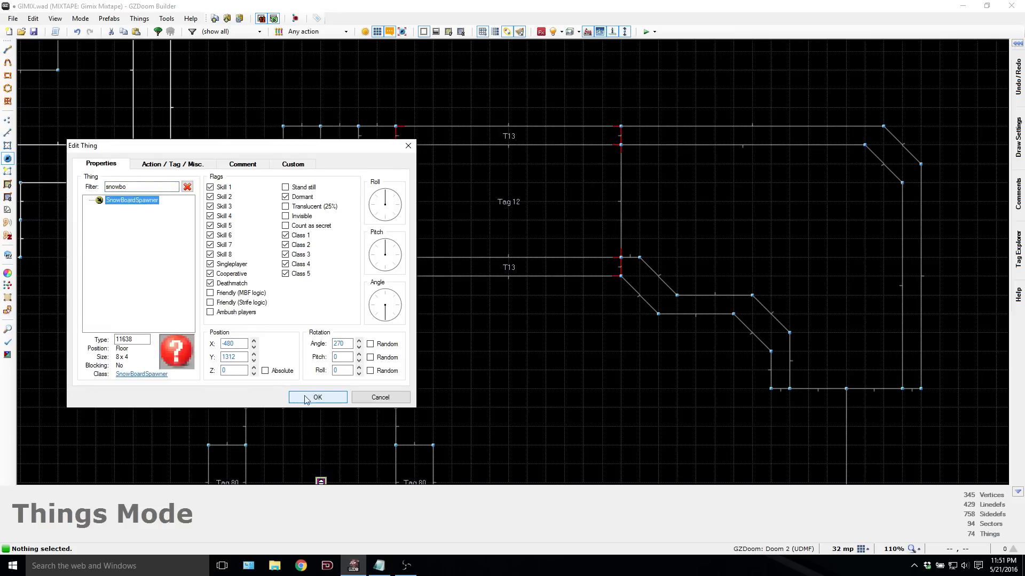
{"action": "left_click_drag", "start_coordinate": [299, 148], "coordinate": [209, 145]}
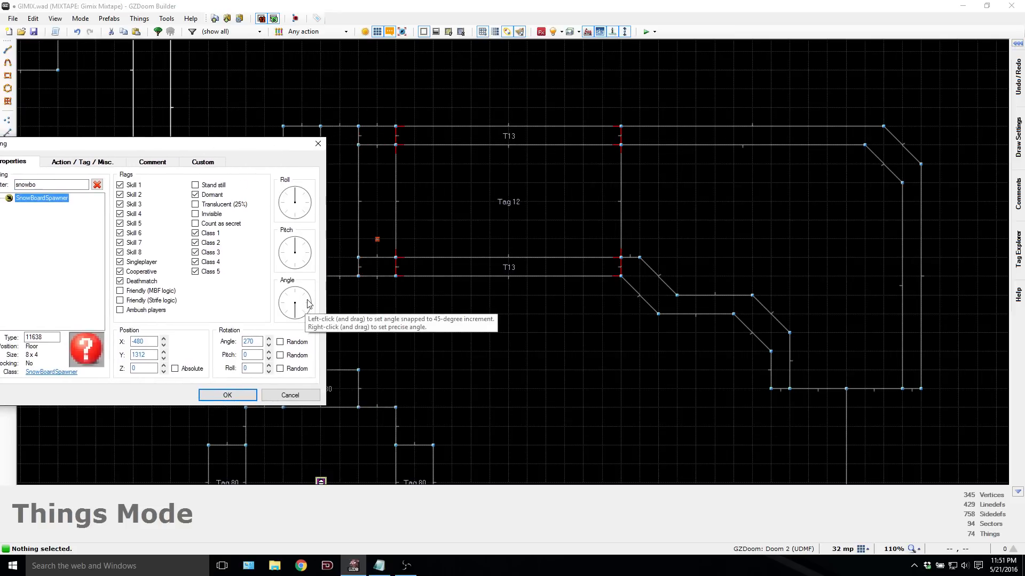
{"action": "left_click", "coordinate": [227, 396]}
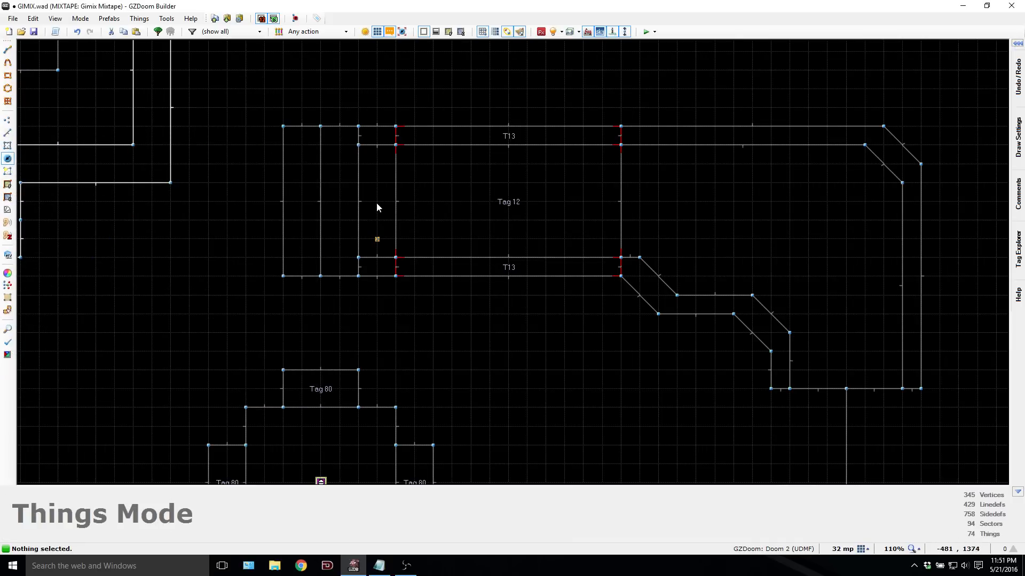
Step: Insert two more SnowBoardSpawners north of the first one, at Y 1376 and Y 1440
{"action": "key", "text": "Insert"}
{"action": "left_click", "coordinate": [227, 395]}
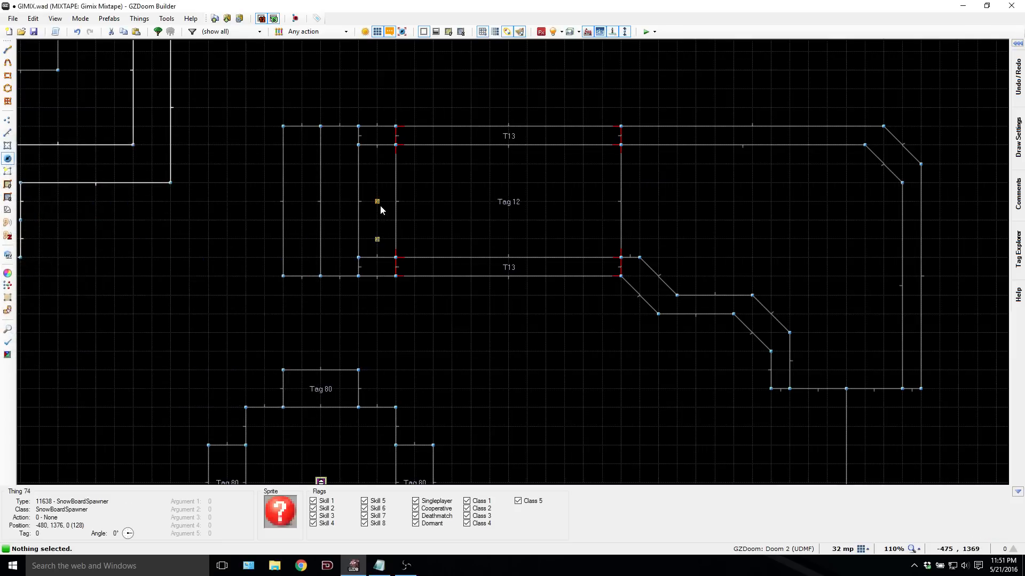
{"action": "right_click", "coordinate": [377, 162]}
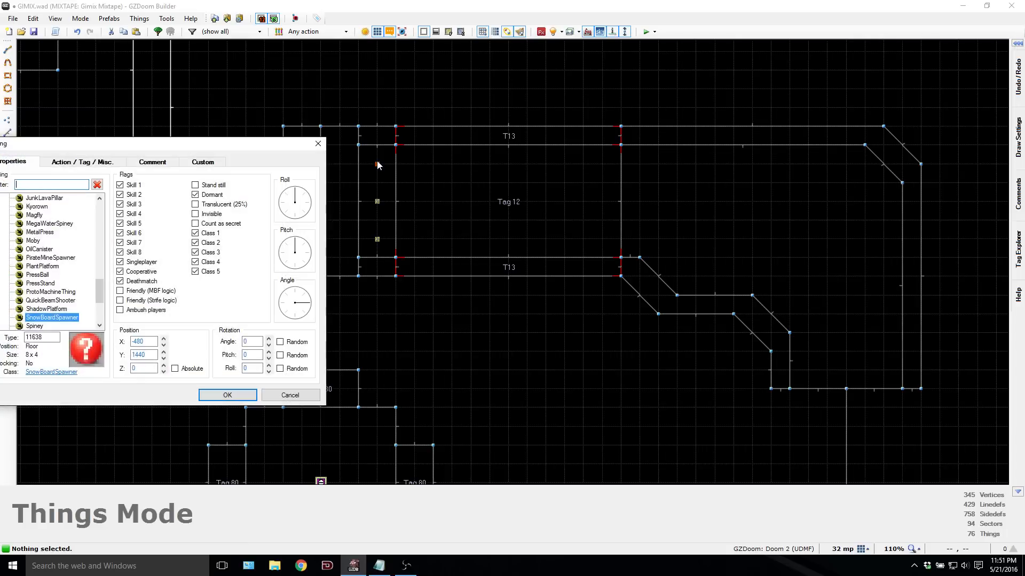
{"action": "key", "text": "Return"}
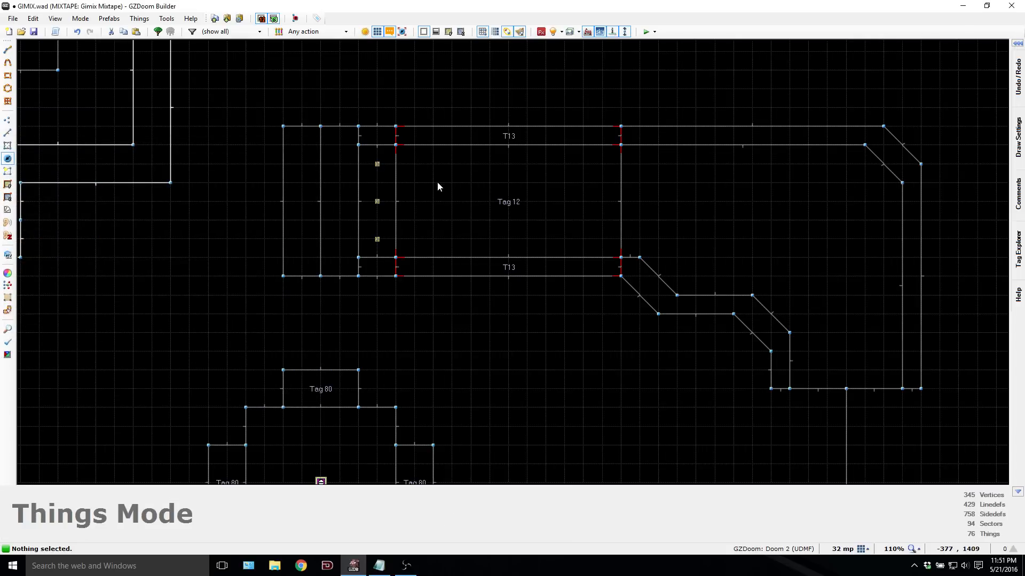
Step: Insert three evenly spaced SnowBoardSpawners at X -224 in the narrow sector west of the lower tag 12 sector
{"action": "scroll", "coordinate": [440, 181], "scroll_direction": "down", "scroll_amount": 2}
{"action": "key", "text": "Down"}
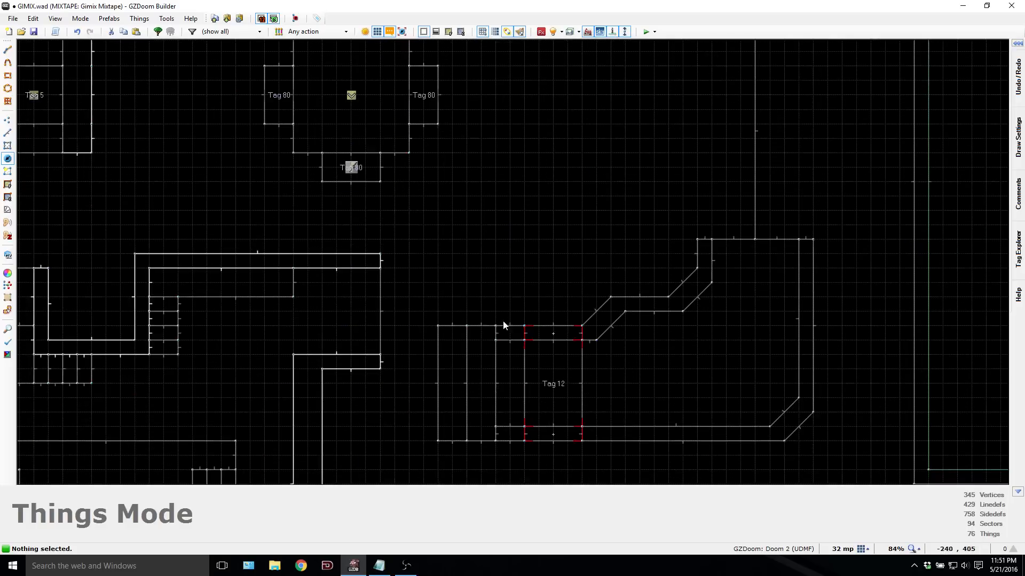
{"action": "key", "text": "Down"}
{"action": "key", "text": "Insert"}
{"action": "key", "text": "Return"}
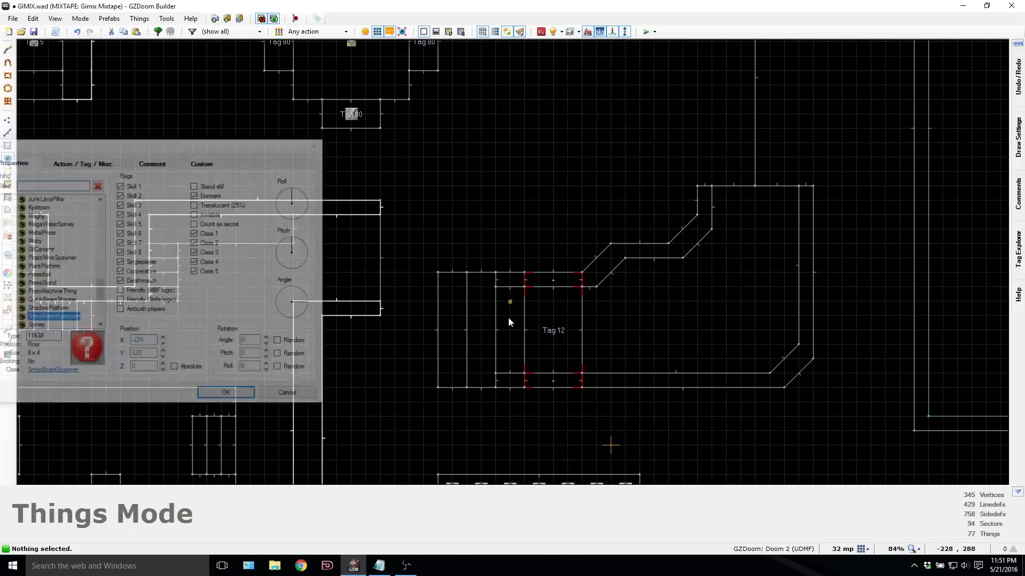
{"action": "key", "text": "Insert"}
{"action": "key", "text": "Return"}
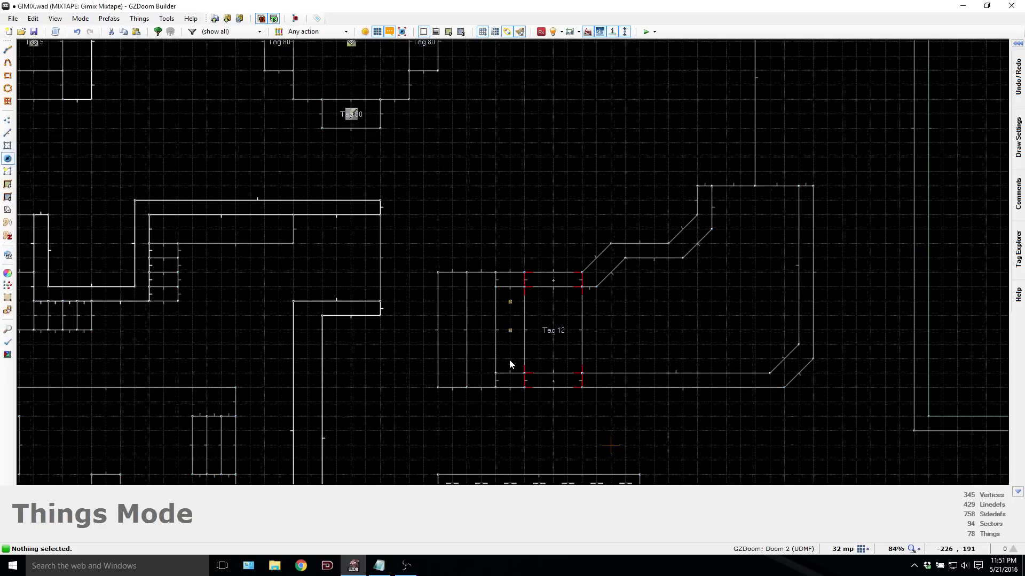
{"action": "key", "text": "Insert"}
{"action": "key", "text": "Return"}
Step: Launch a playtest of the map and climb onto the snowy tag 12 platform to inspect the row of snowboard sleds
{"action": "key", "text": "F9"}
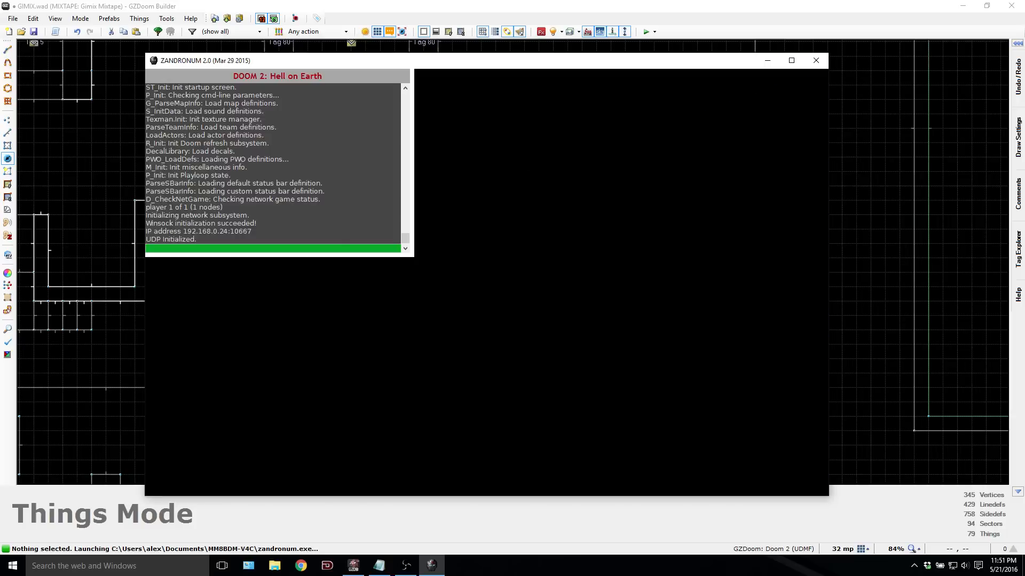
{"action": "key", "text": "w"}
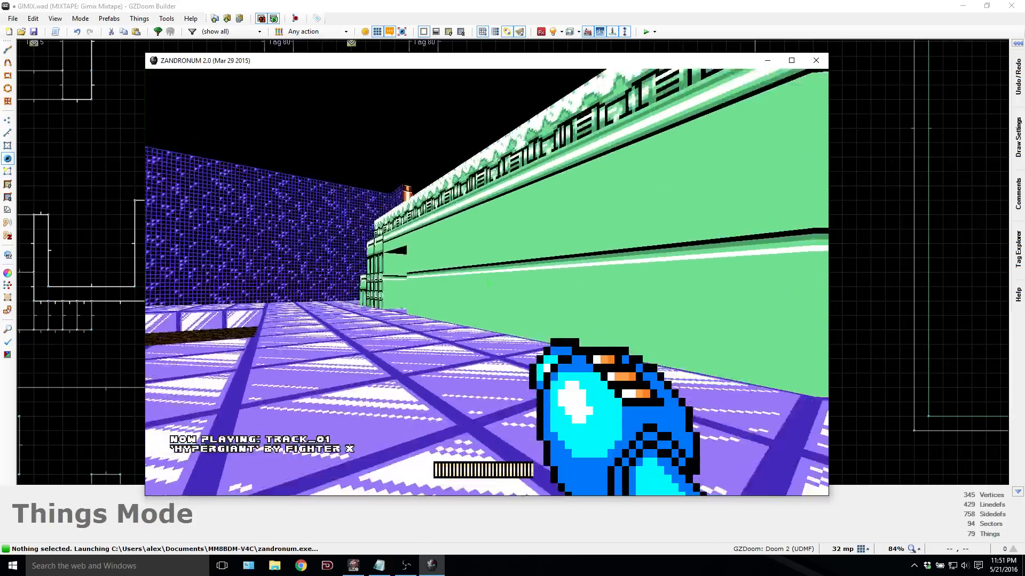
{"action": "key", "text": "w"}
{"action": "key", "text": "space"}
{"action": "key", "text": "space"}
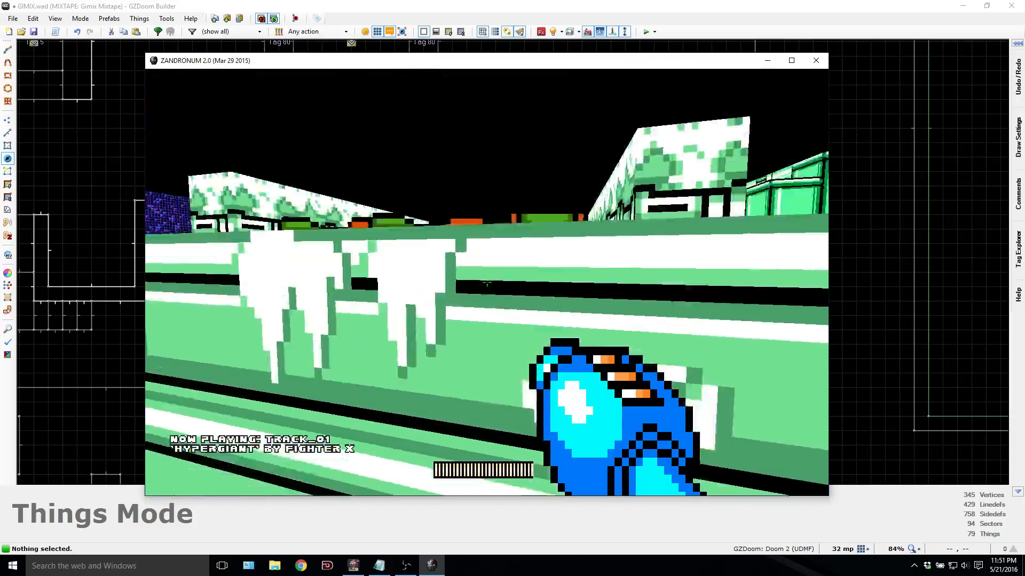
{"action": "key", "text": "w"}
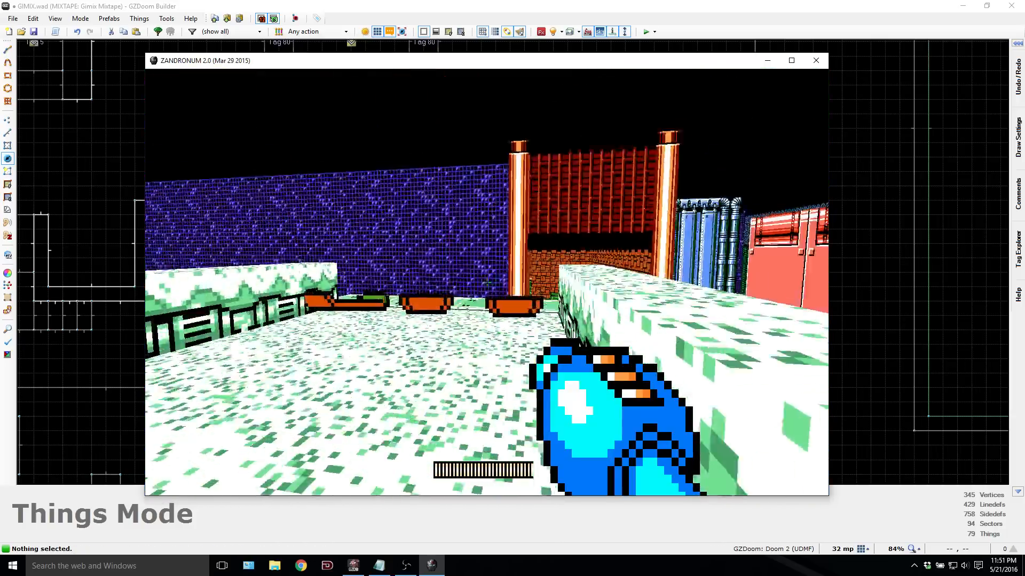
{"action": "key", "text": "w"}
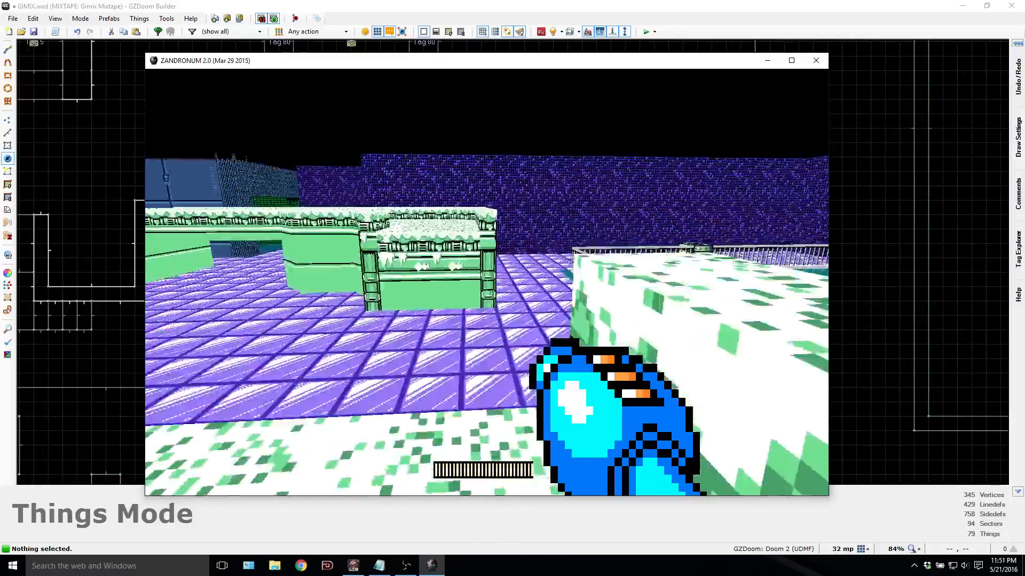
{"action": "key", "text": "w"}
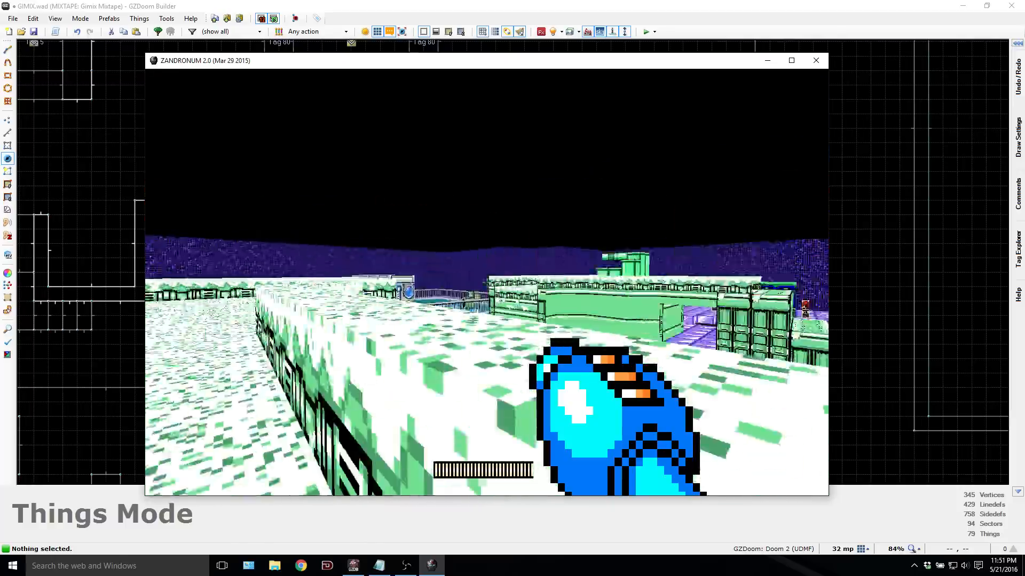
Step: Playtest the snowy platform's course down to its open end and check the gap to the opposite platform
{"action": "key", "text": "w"}
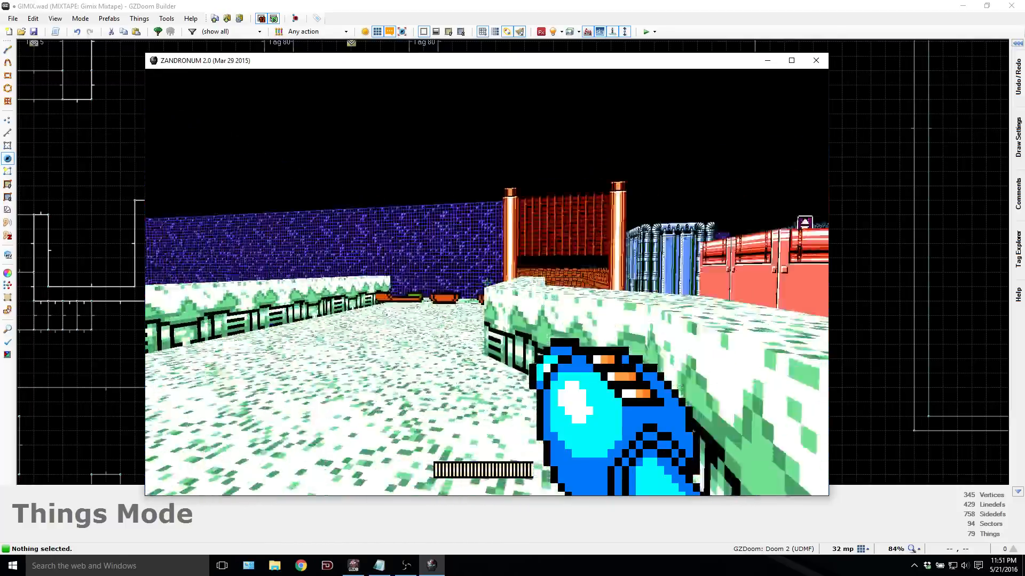
{"action": "key", "text": "w"}
{"action": "key", "text": "w"}
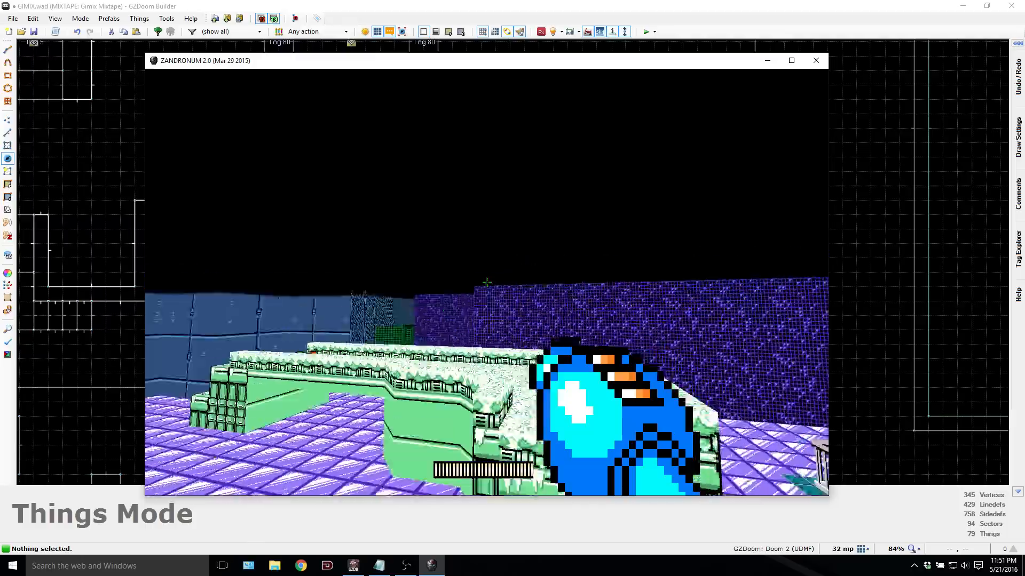
{"action": "key", "text": "w"}
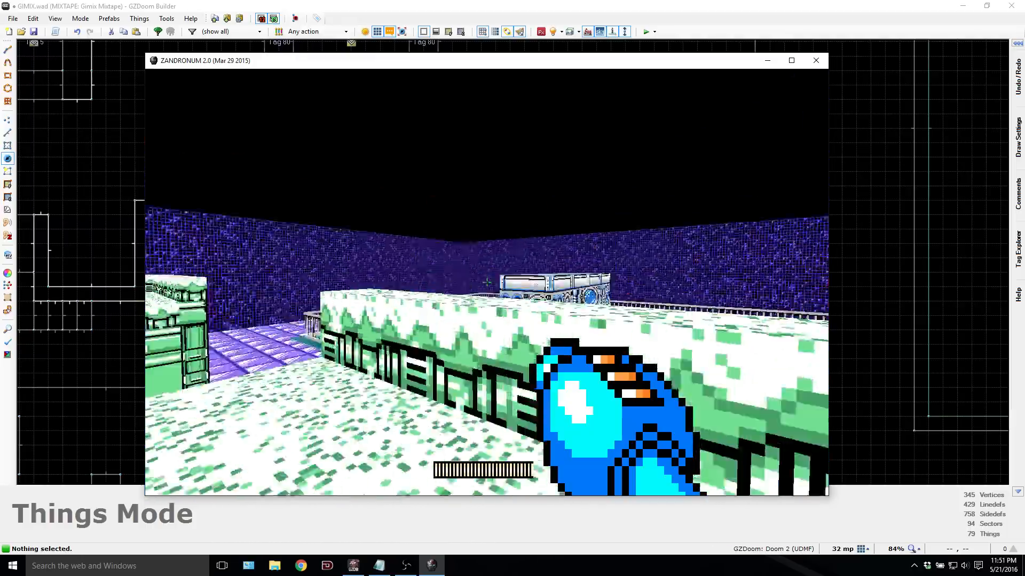
{"action": "key", "text": "w"}
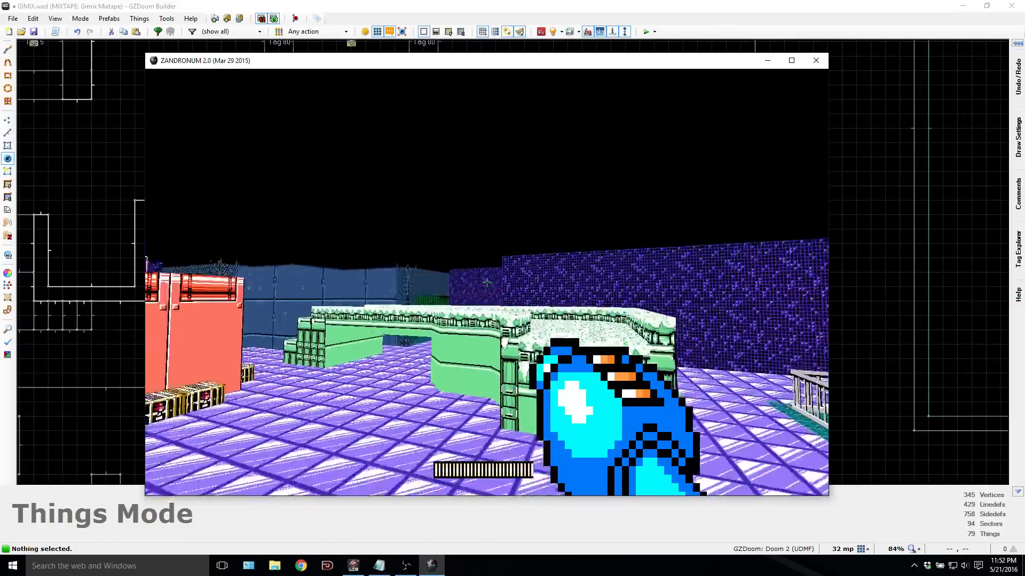
{"action": "key", "text": "w"}
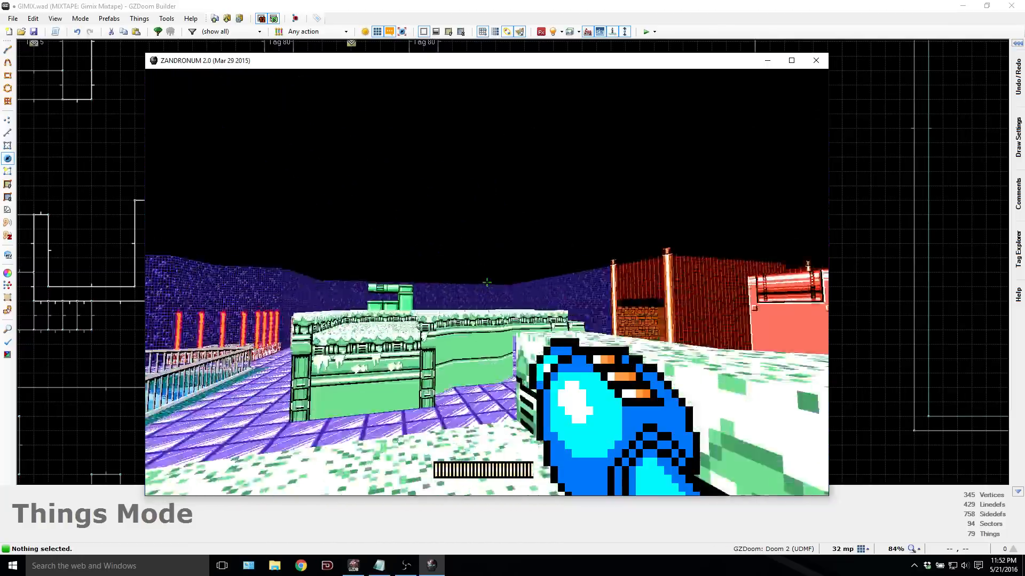
{"action": "key", "text": "w"}
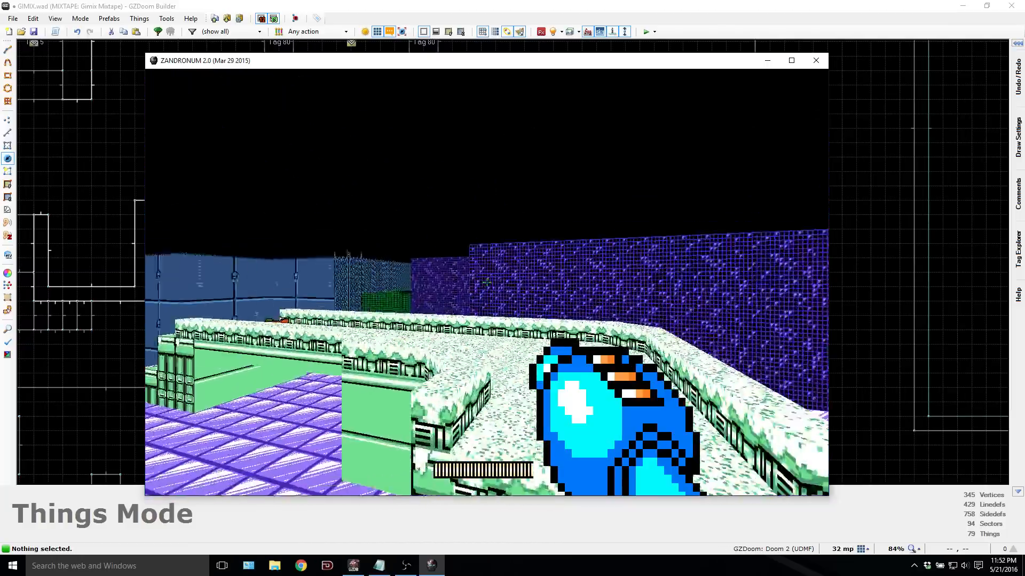
{"action": "key", "text": "w"}
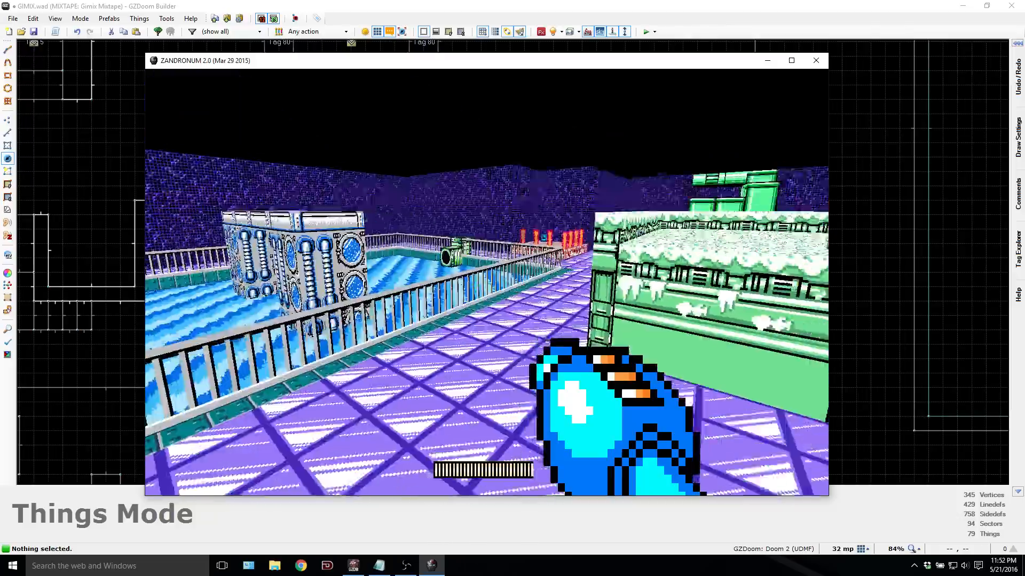
Step: Test riding a snowboard along the purple ground floor outside the platforms, and end the playtest
{"action": "key", "text": "w"}
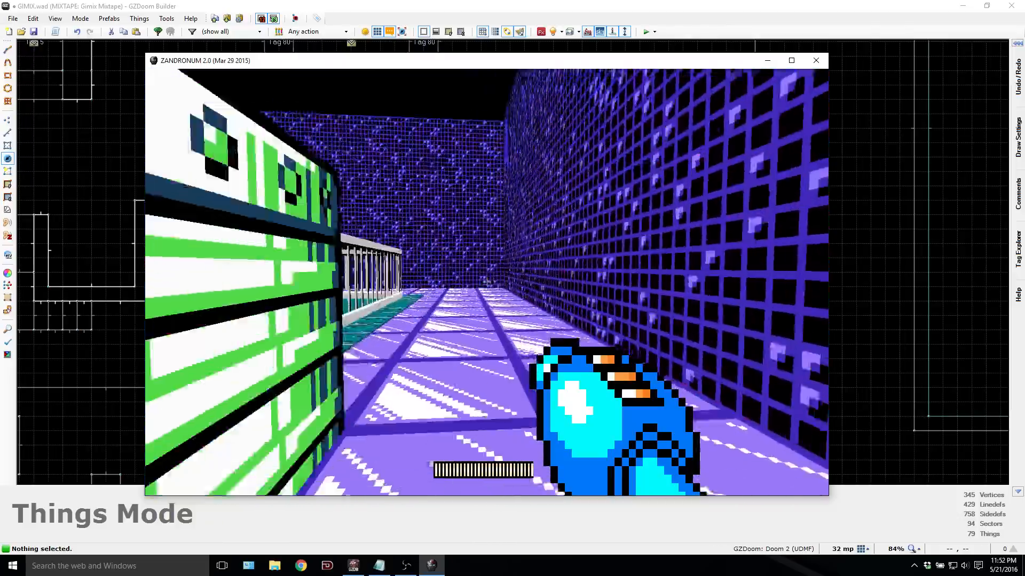
{"action": "key", "text": "w"}
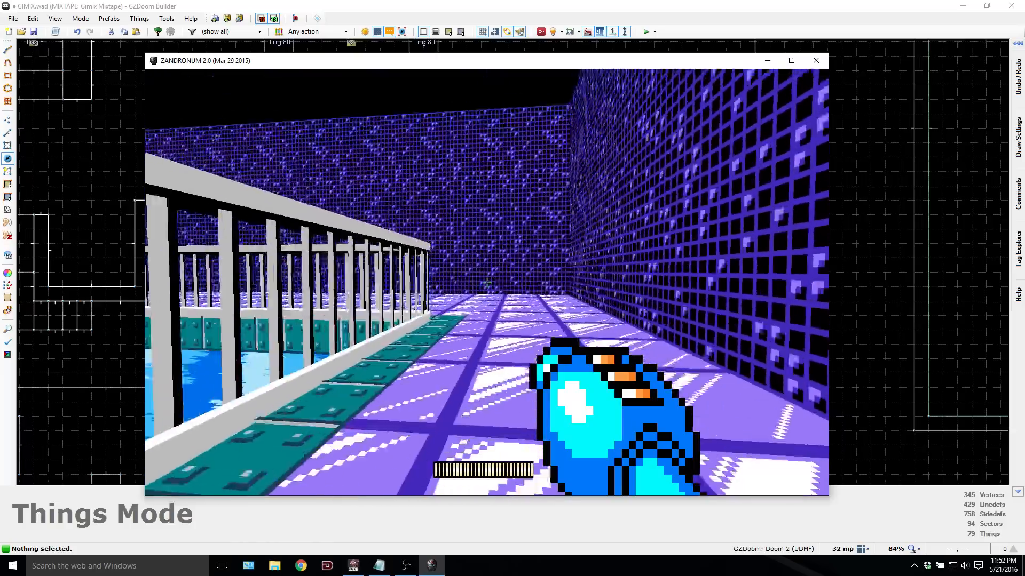
{"action": "key", "text": "w"}
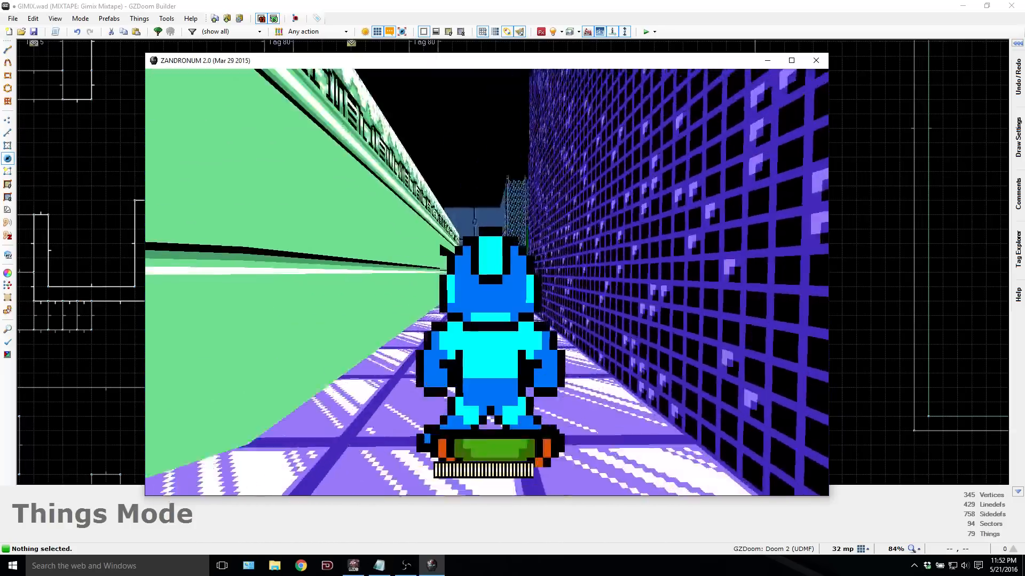
{"action": "key", "text": "w"}
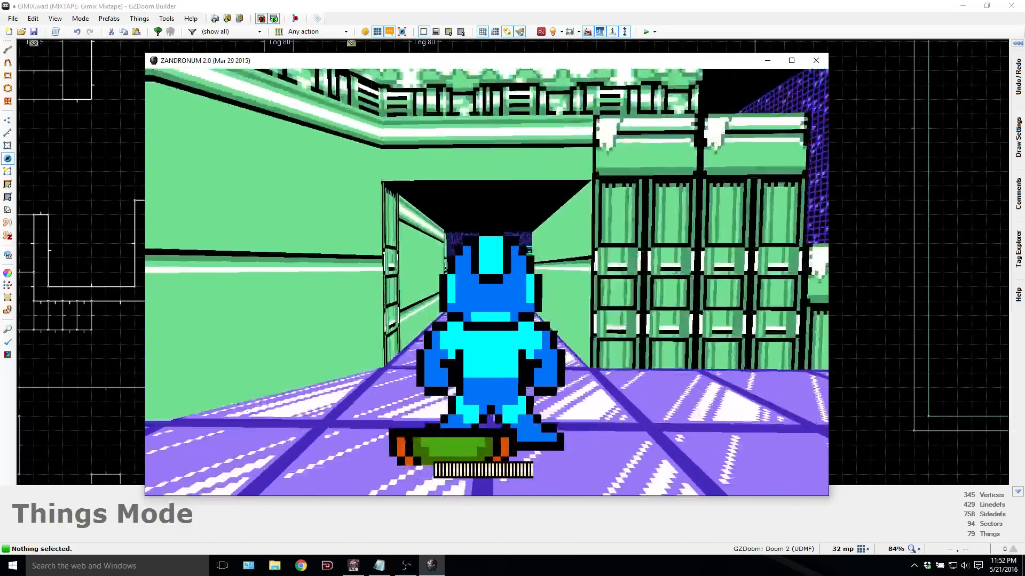
{"action": "key", "text": "w"}
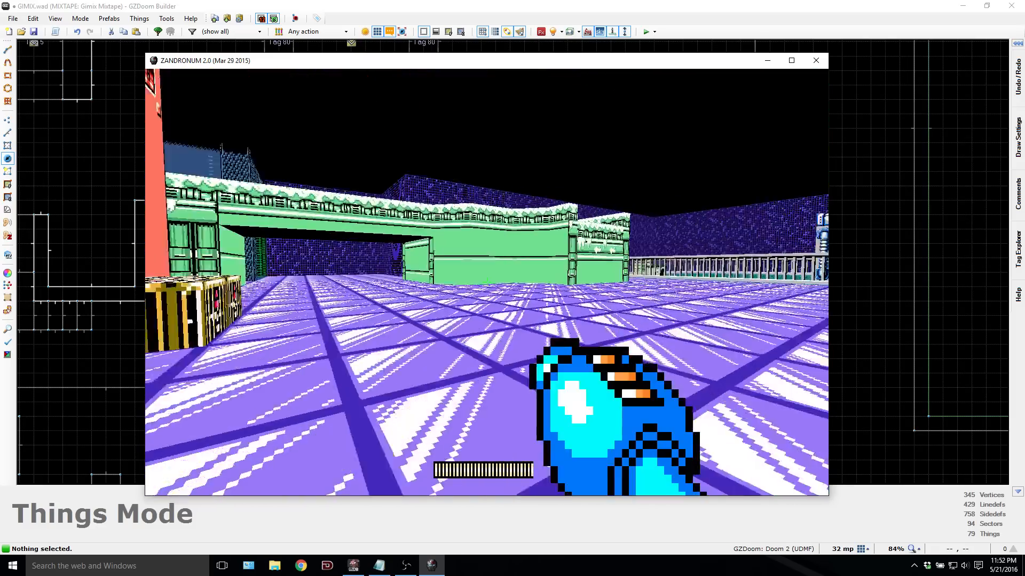
{"action": "key", "text": "alt+F4"}
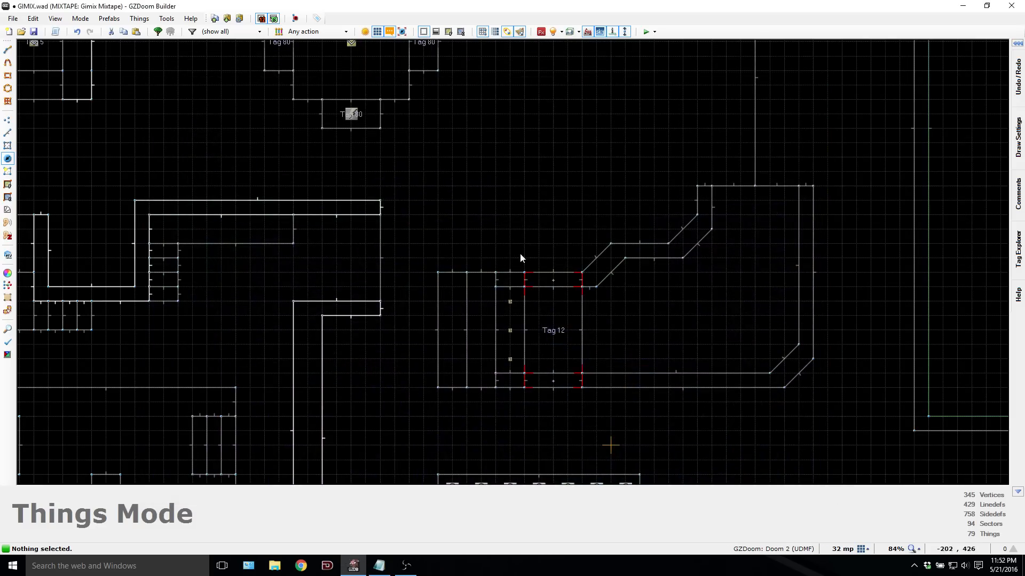
Step: Insert an Actor hits floor thing at X 128, Y 640 in the large floor sector between the two snow platforms
{"action": "scroll", "coordinate": [521, 252], "scroll_direction": "down", "scroll_amount": 5}
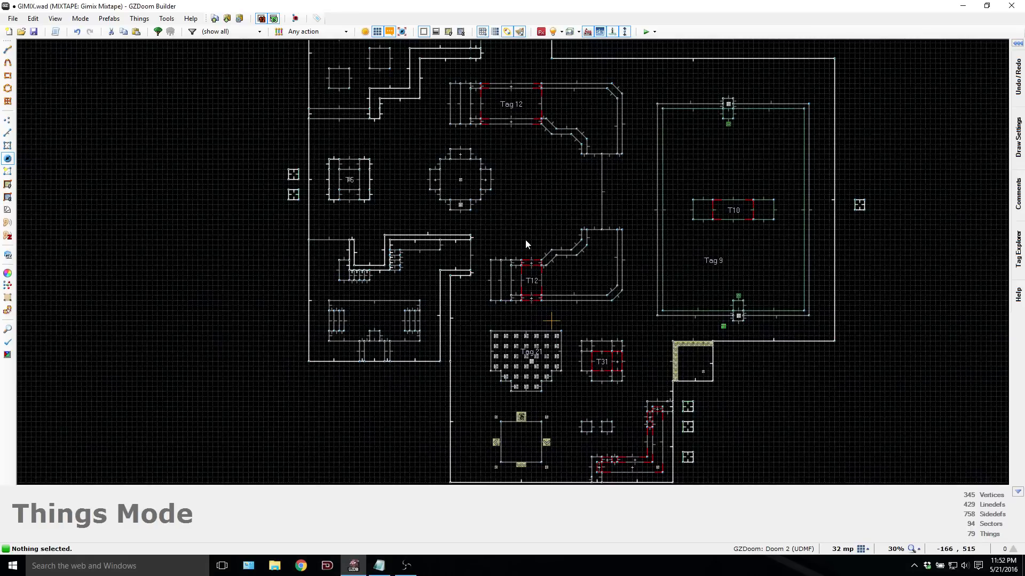
{"action": "scroll", "coordinate": [525, 245], "scroll_direction": "up", "scroll_amount": 2}
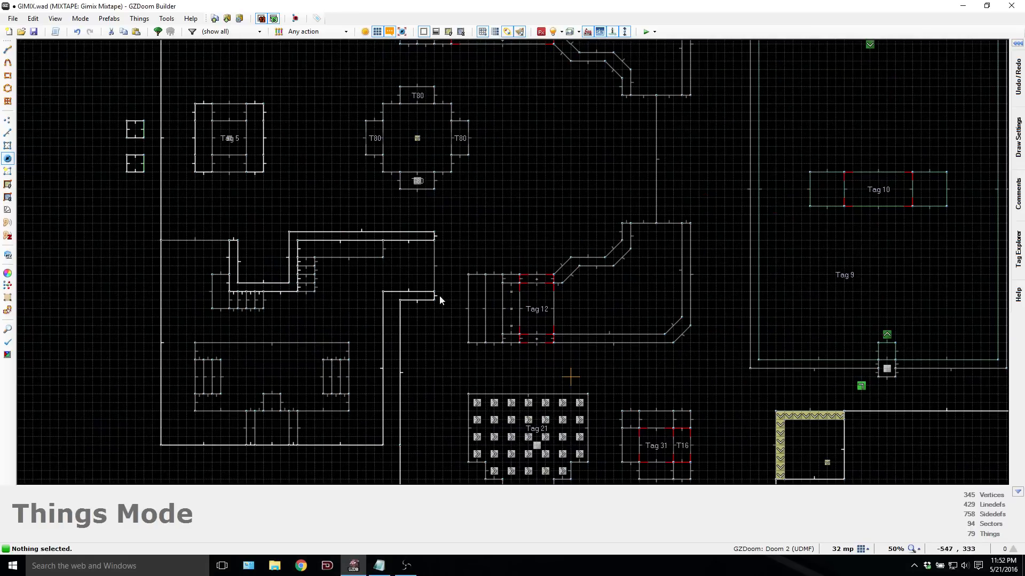
{"action": "right_click", "coordinate": [603, 206]}
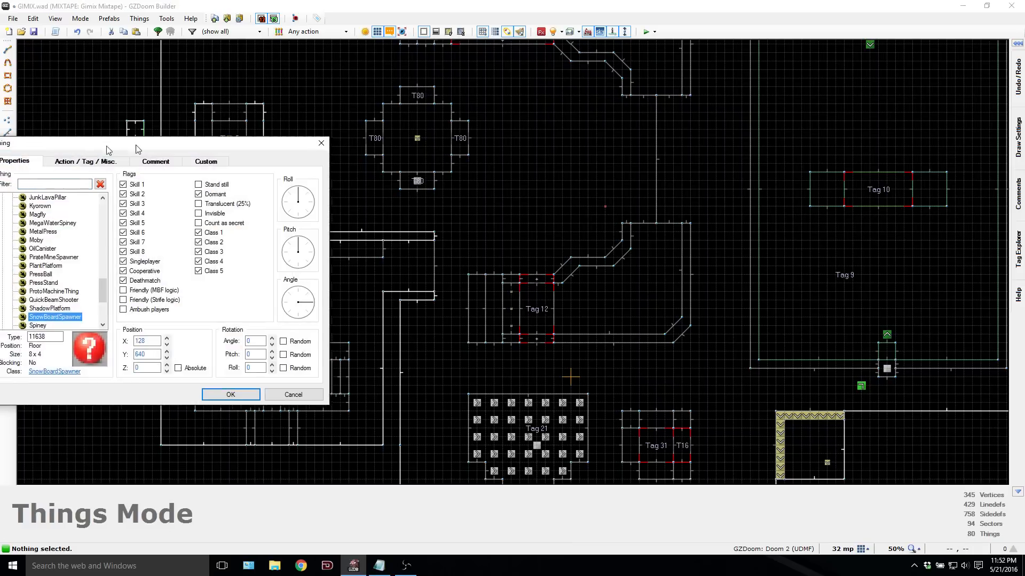
{"action": "left_click_drag", "start_coordinate": [76, 151], "coordinate": [235, 137]}
{"action": "type", "text": "actor"}
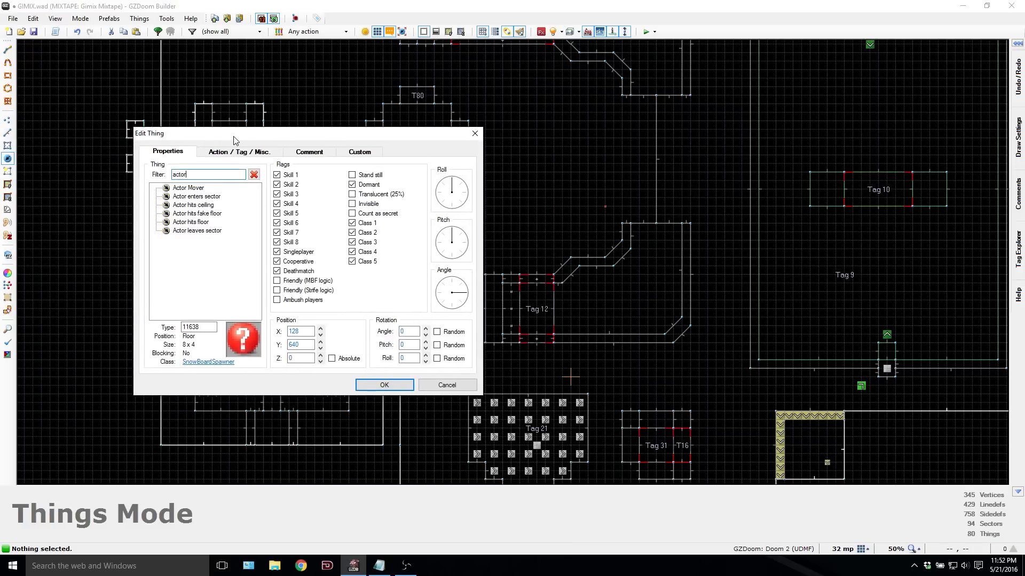
{"action": "left_click", "coordinate": [183, 222]}
Step: Give the new thing action 80 Script Execute with script number 3
{"action": "left_click", "coordinate": [239, 152]}
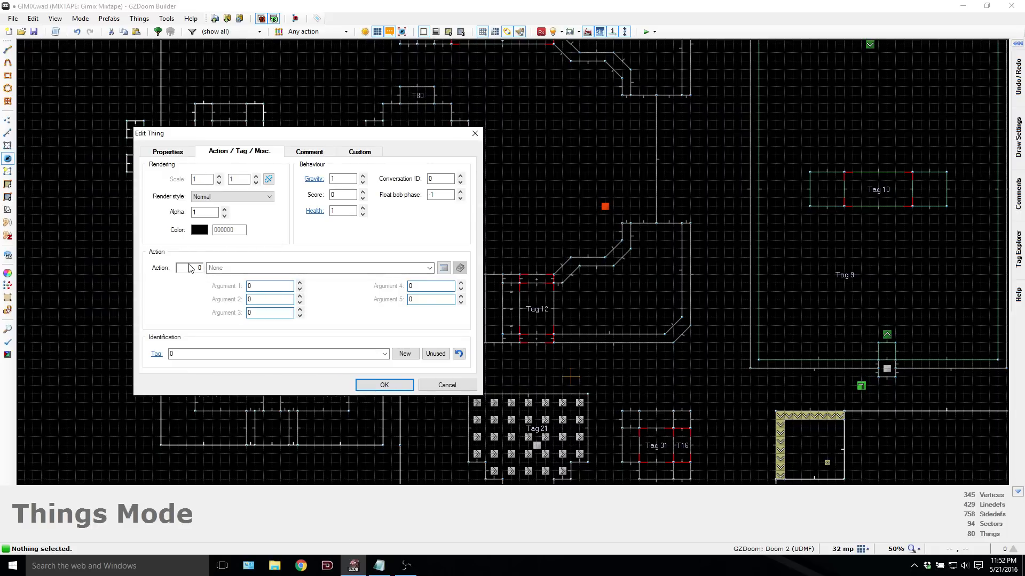
{"action": "type", "text": "80"}
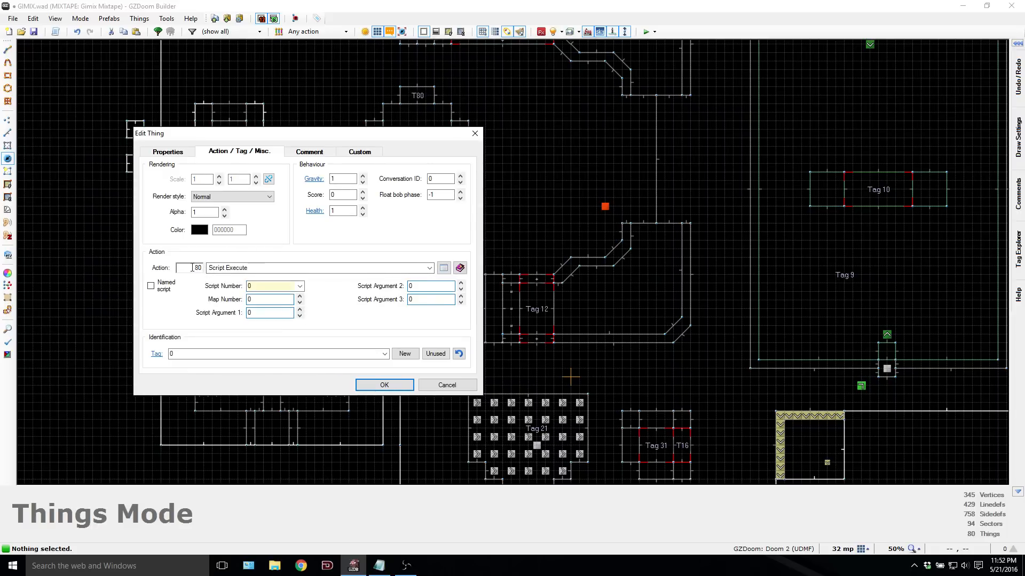
{"action": "left_click", "coordinate": [299, 286]}
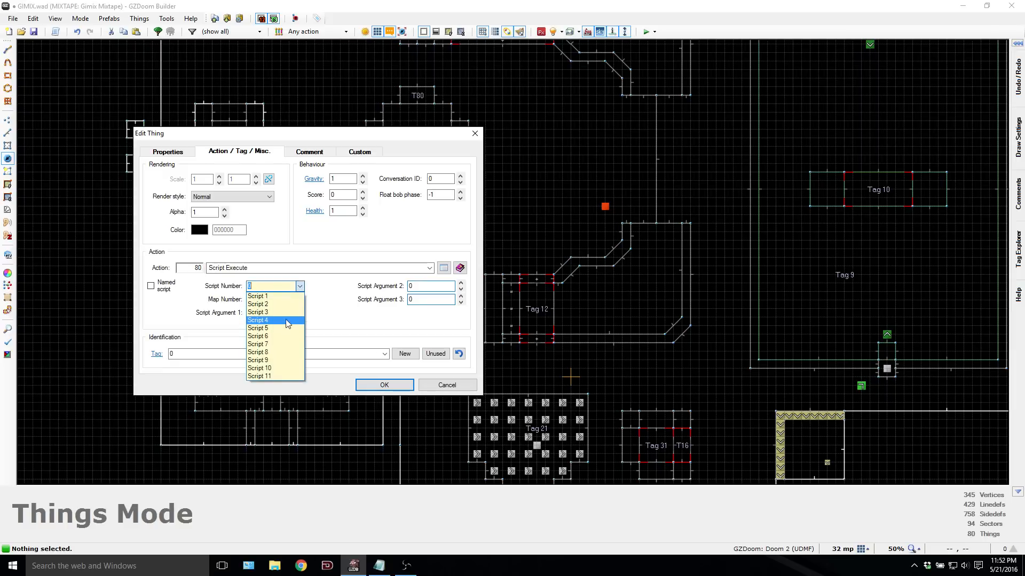
{"action": "left_click", "coordinate": [285, 315]}
{"action": "left_click", "coordinate": [383, 385]}
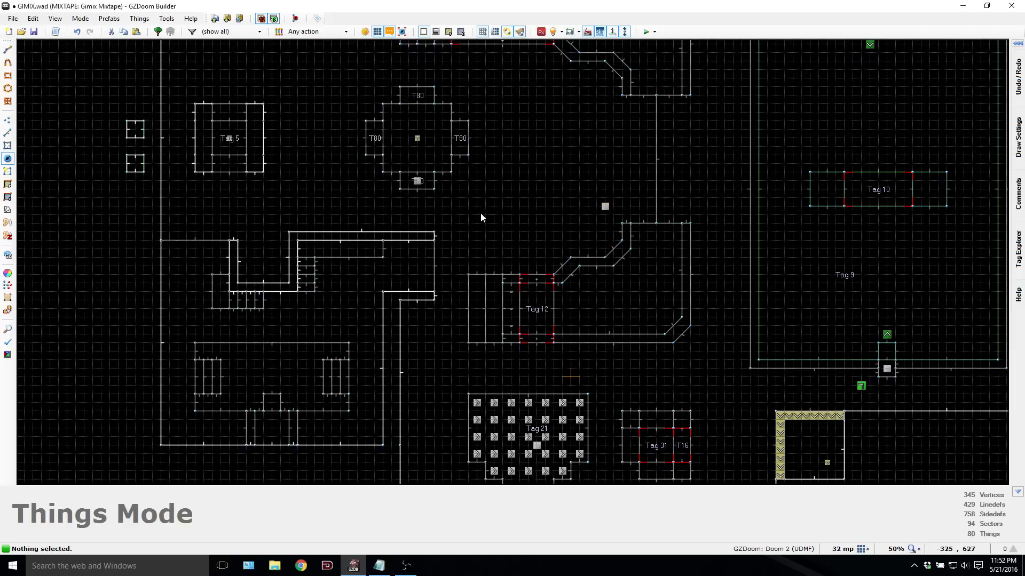
Step: Review script 3, which takes away the snowboard, in the map's scripts and check the new thing's properties
{"action": "key", "text": "F10"}
{"action": "scroll", "coordinate": [263, 232], "scroll_direction": "up", "scroll_amount": 18}
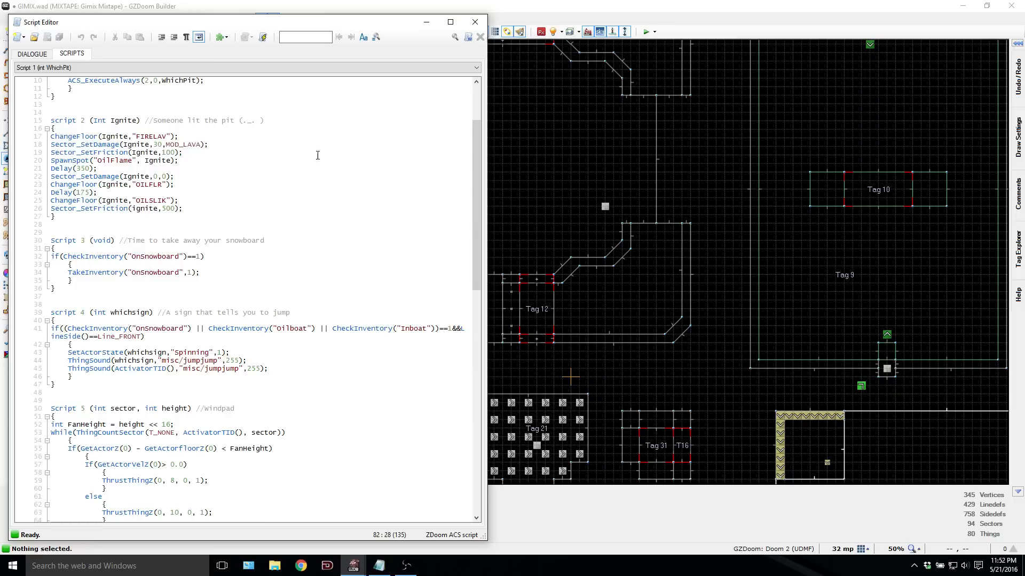
{"action": "left_click", "coordinate": [430, 23]}
{"action": "scroll", "coordinate": [604, 211], "scroll_direction": "down", "scroll_amount": 2}
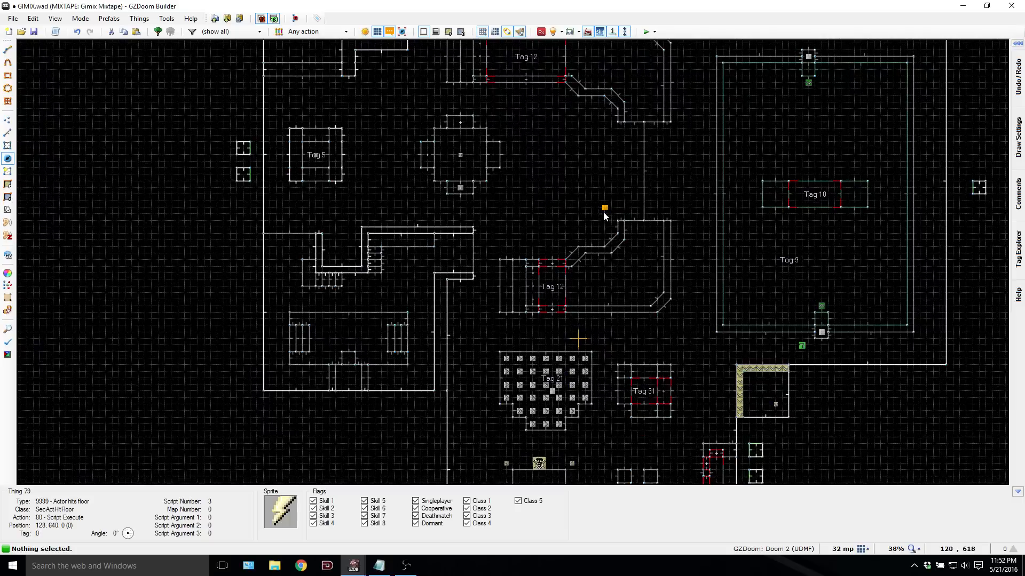
{"action": "scroll", "coordinate": [603, 211], "scroll_direction": "up", "scroll_amount": 2}
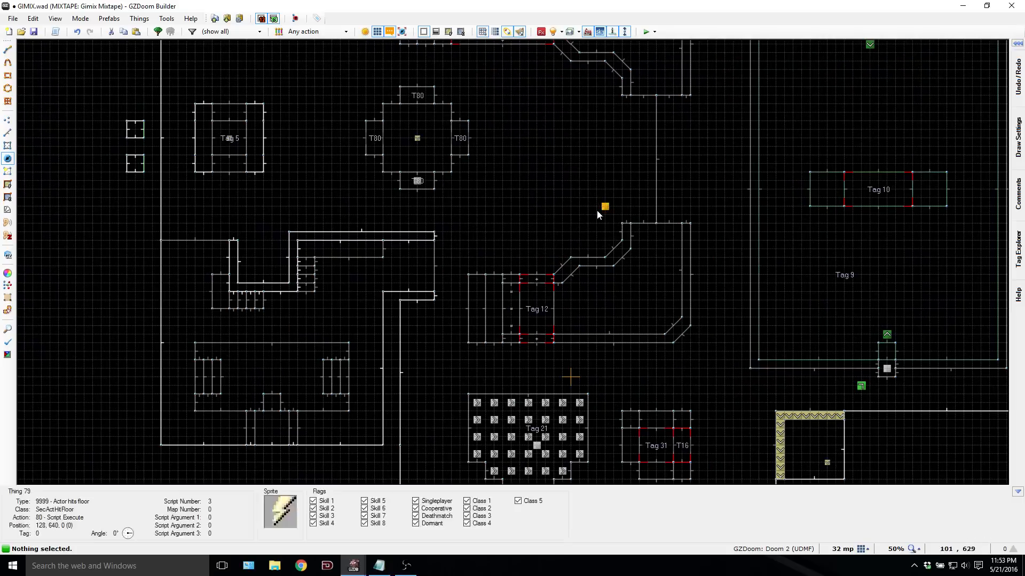
Step: Join the four narrow strips along the north and south edges of the tag 12 sectors, and join the two tag 12 sectors
{"action": "scroll", "coordinate": [572, 233], "scroll_direction": "down", "scroll_amount": 2}
{"action": "left_click", "coordinate": [4, 146]}
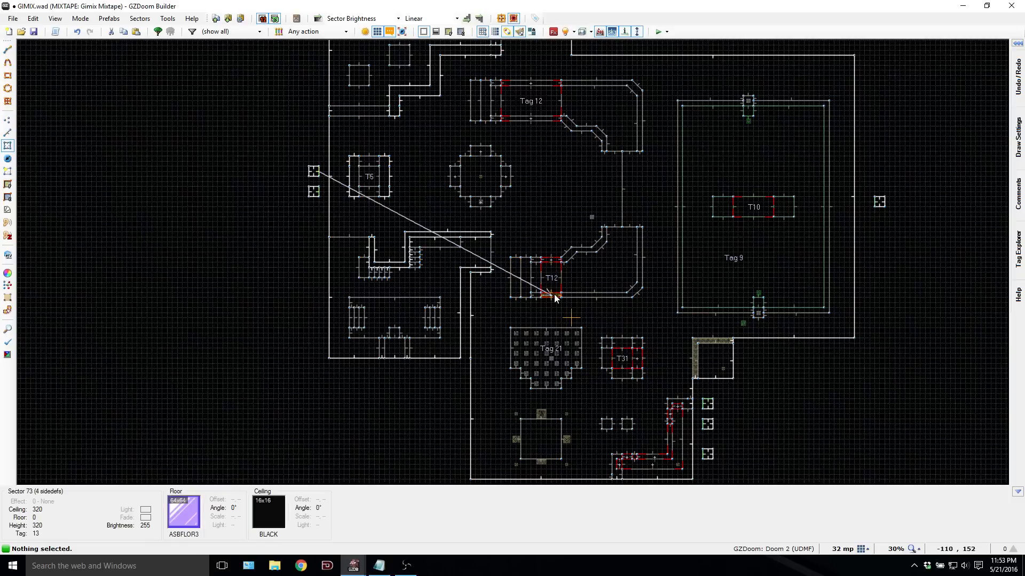
{"action": "left_click", "coordinate": [554, 294]}
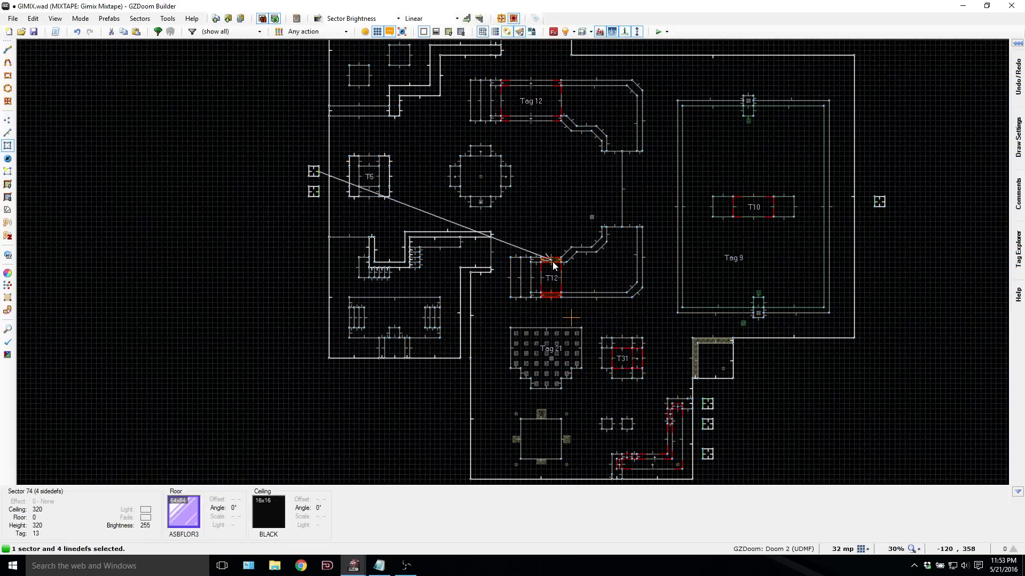
{"action": "left_click", "coordinate": [526, 97]}
{"action": "left_click", "coordinate": [528, 83]}
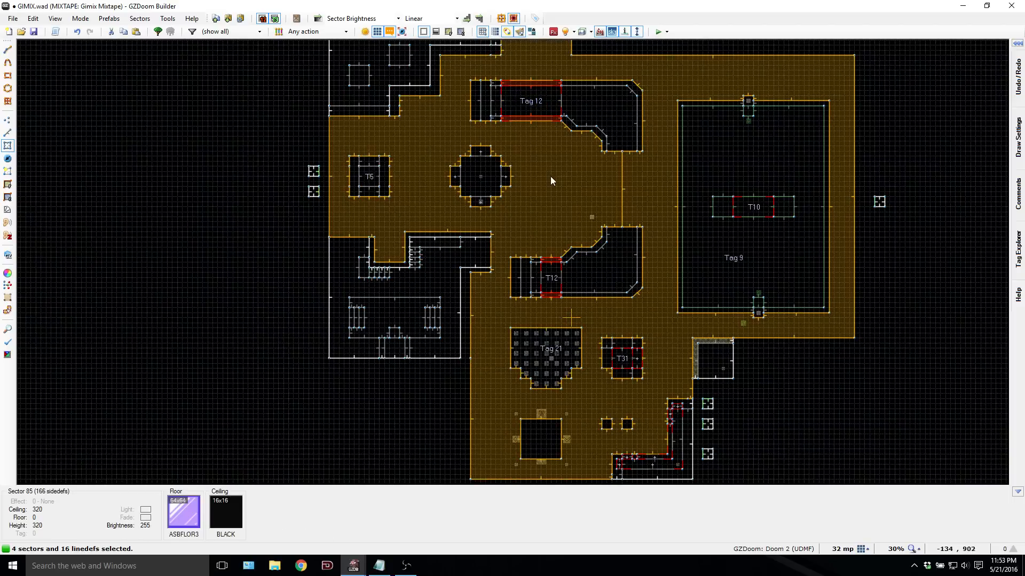
{"action": "key", "text": "j"}
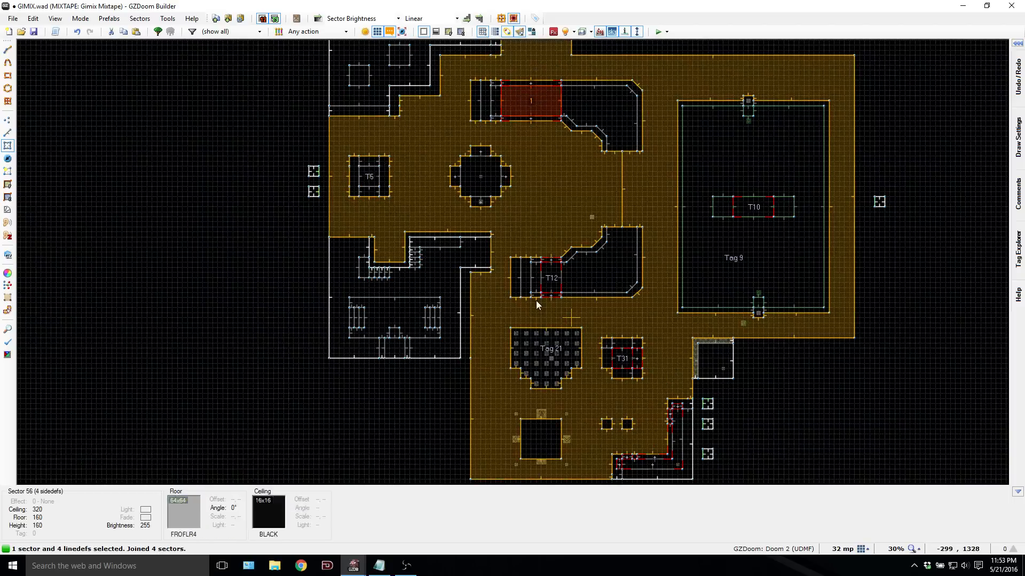
{"action": "left_click", "coordinate": [546, 291]}
{"action": "key", "text": "j"}
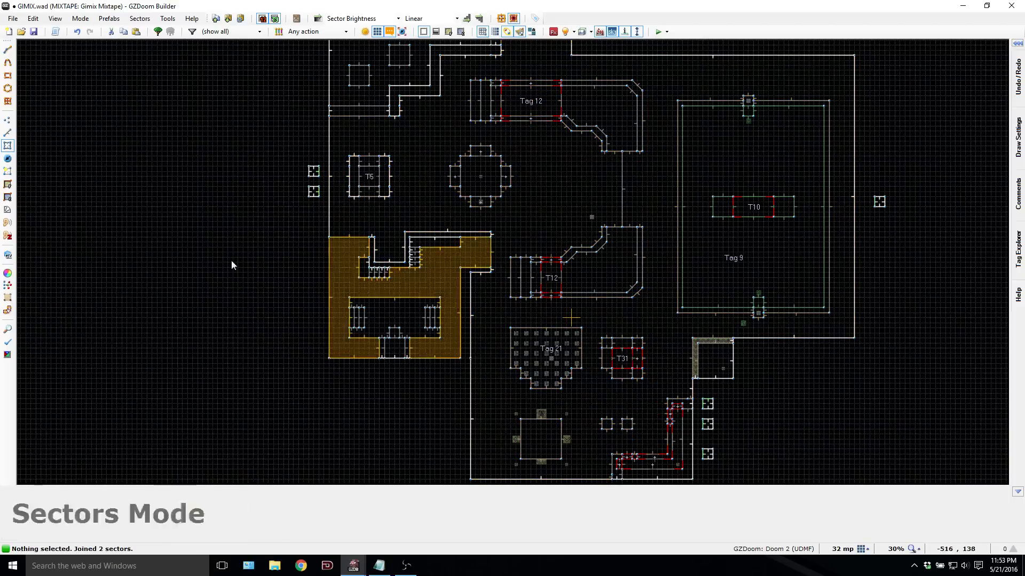
Step: Copy the Actor hits floor thing into the southern platform's tag 12 sector and the narrow strip on its north edge, using a 16 mp grid
{"action": "scroll", "coordinate": [580, 216], "scroll_direction": "up", "scroll_amount": 1}
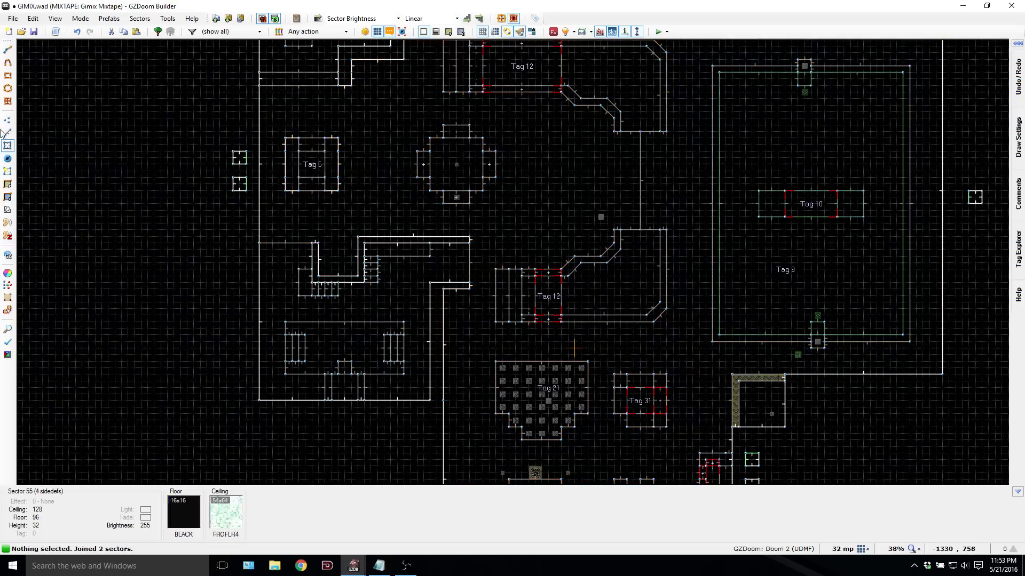
{"action": "left_click", "coordinate": [7, 158]}
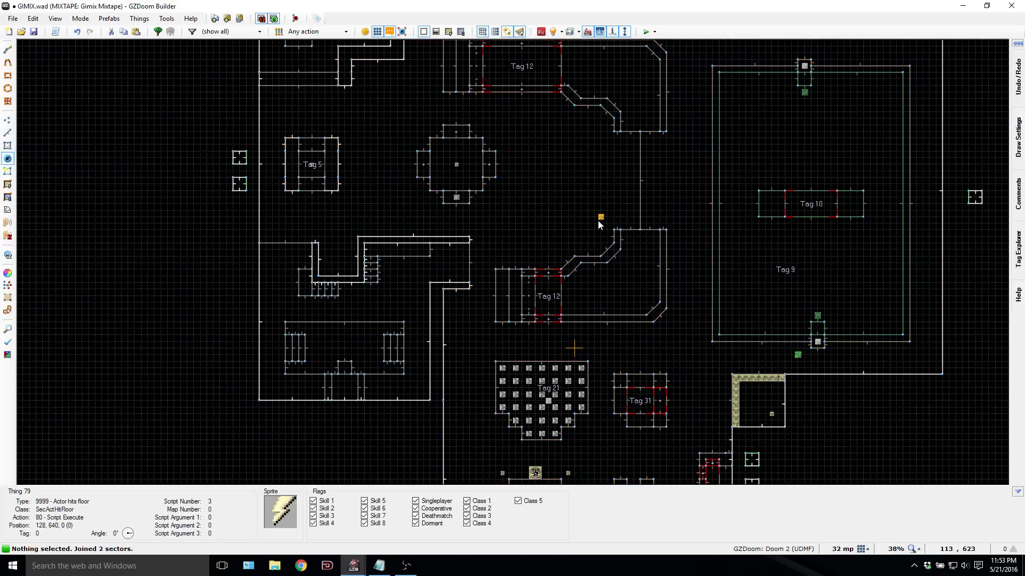
{"action": "left_click", "coordinate": [599, 218]}
{"action": "key", "text": "ctrl+c"}
{"action": "key", "text": "ctrl+v"}
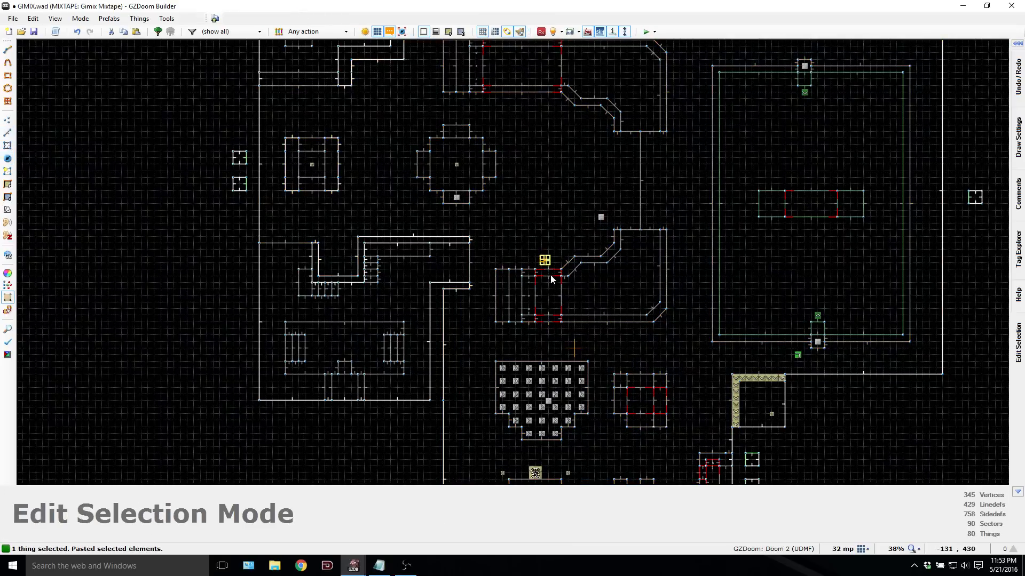
{"action": "scroll", "coordinate": [543, 260], "scroll_direction": "up", "scroll_amount": 5}
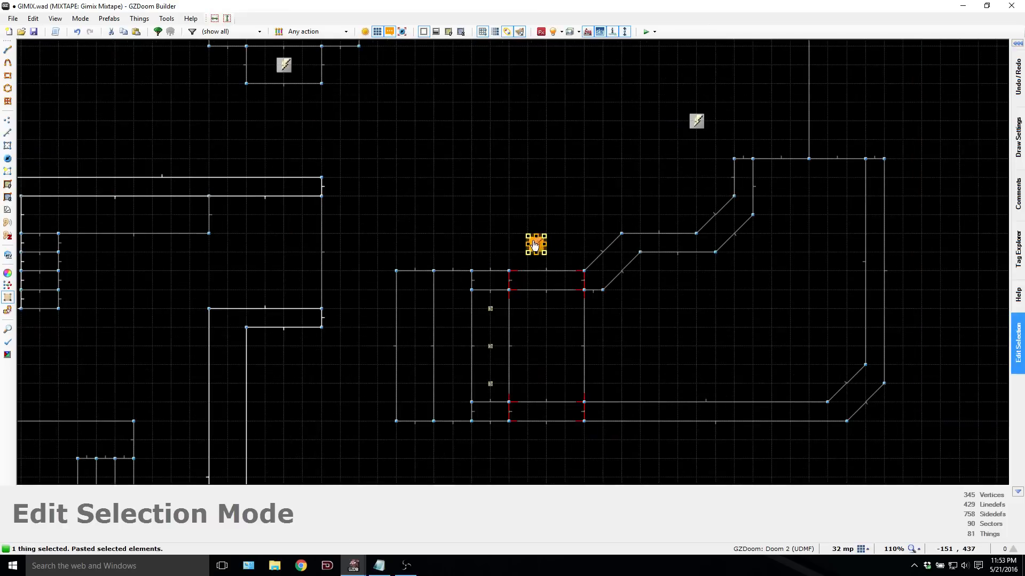
{"action": "left_click", "coordinate": [863, 549]}
{"action": "left_click", "coordinate": [818, 486]}
{"action": "key", "text": "ctrl+v"}
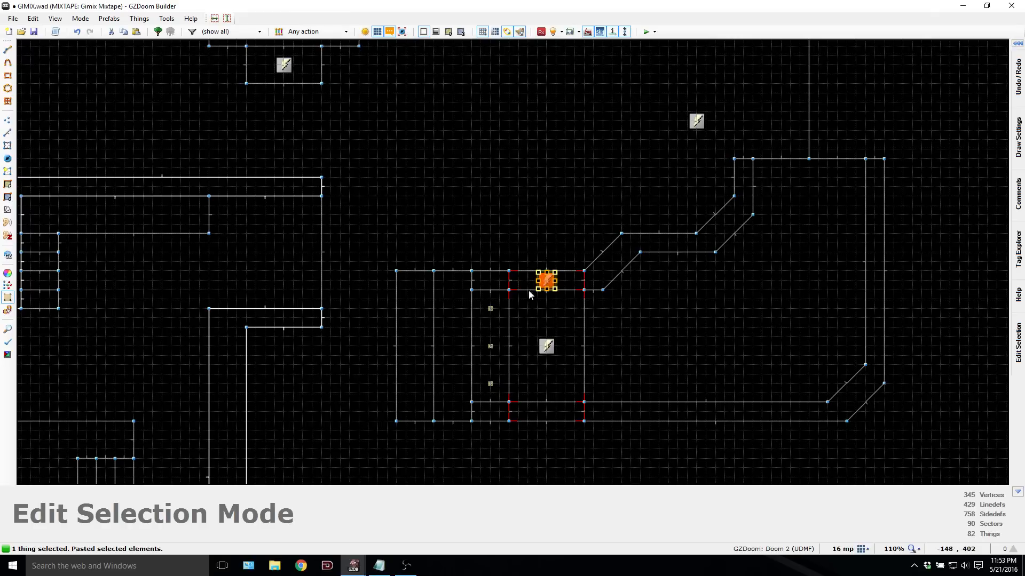
Step: Paste two more copies of the Actor hits floor thing into the two step sectors at the southern platform's west end
{"action": "key", "text": "ctrl+v"}
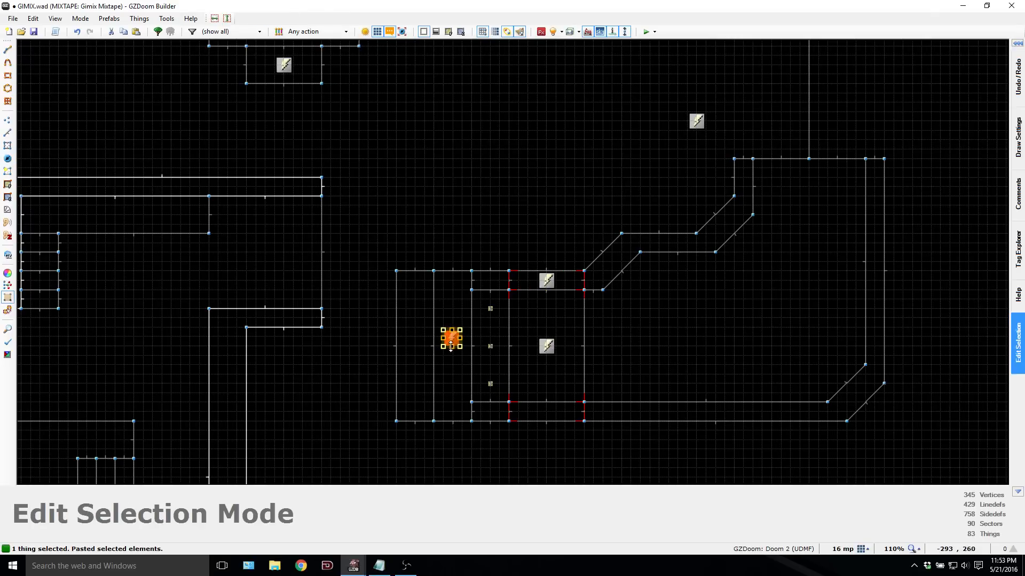
{"action": "key", "text": "ctrl+v"}
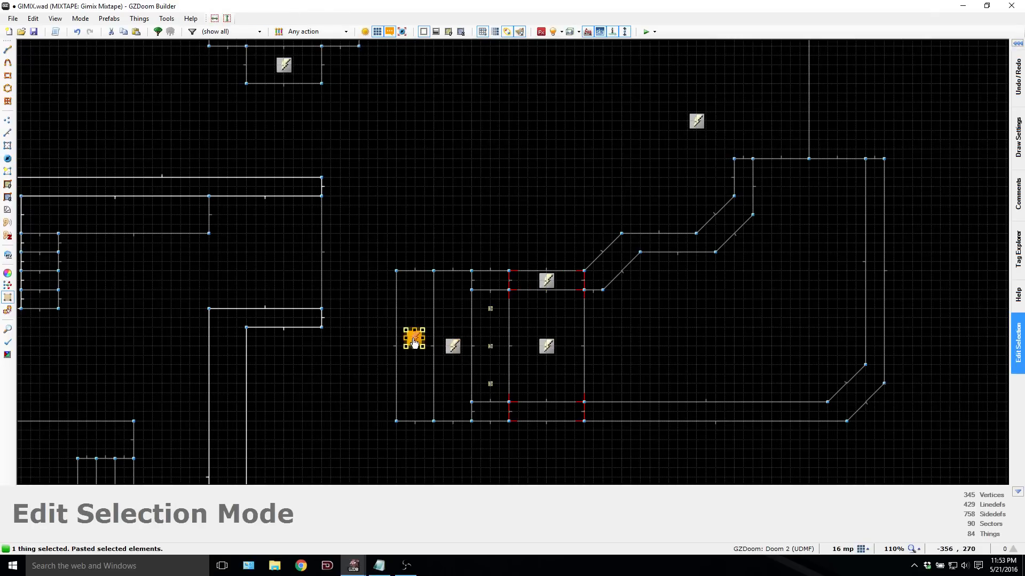
{"action": "key", "text": "Return"}
{"action": "left_click", "coordinate": [462, 325]}
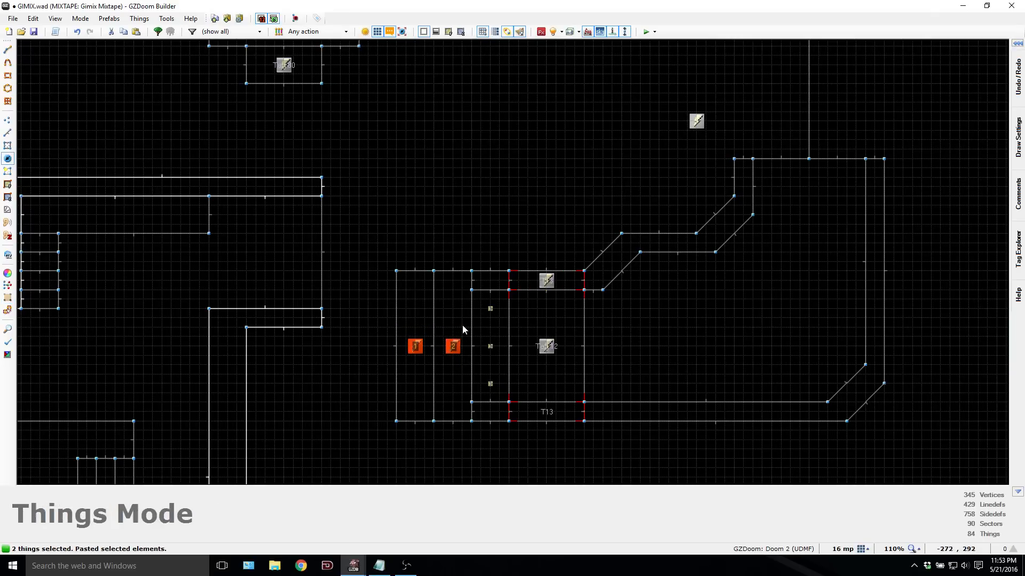
Step: Join each of the southern platform's two western step sectors with the matching step sector of the northern platform
{"action": "scroll", "coordinate": [462, 325], "scroll_direction": "down", "scroll_amount": 3}
{"action": "key", "text": "Up"}
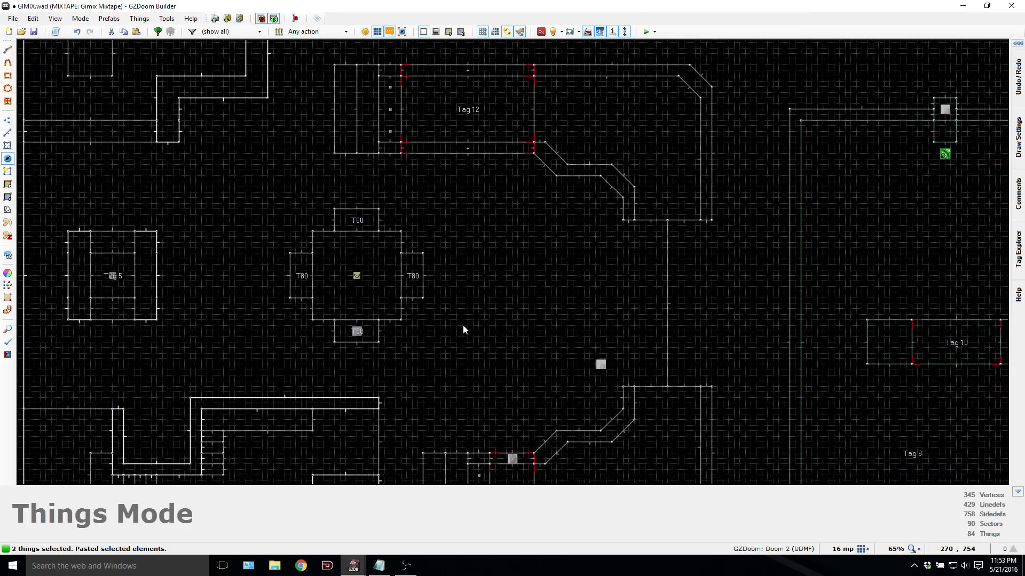
{"action": "left_click", "coordinate": [6, 145]}
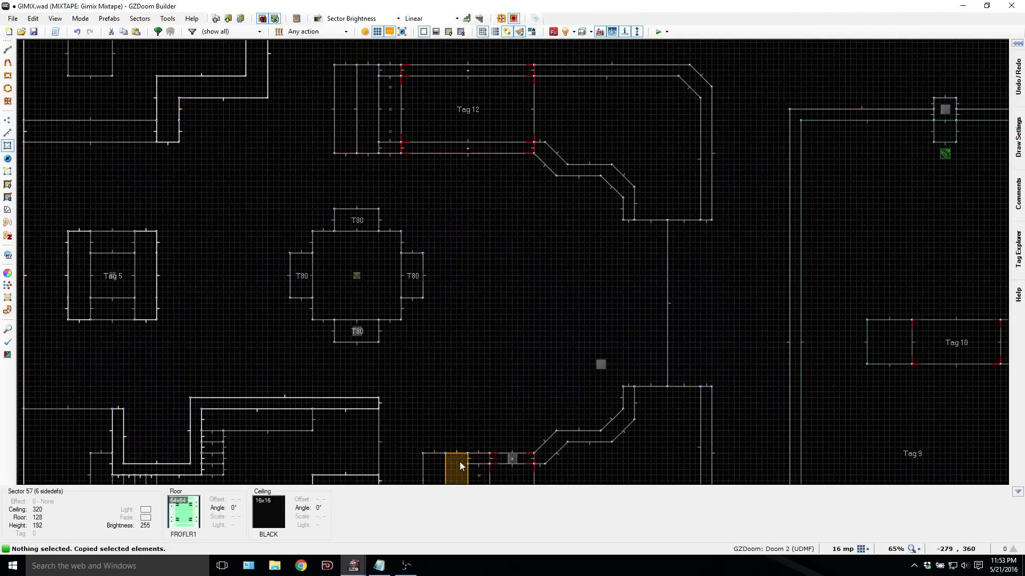
{"action": "left_click", "coordinate": [457, 467]}
{"action": "left_click", "coordinate": [374, 123]}
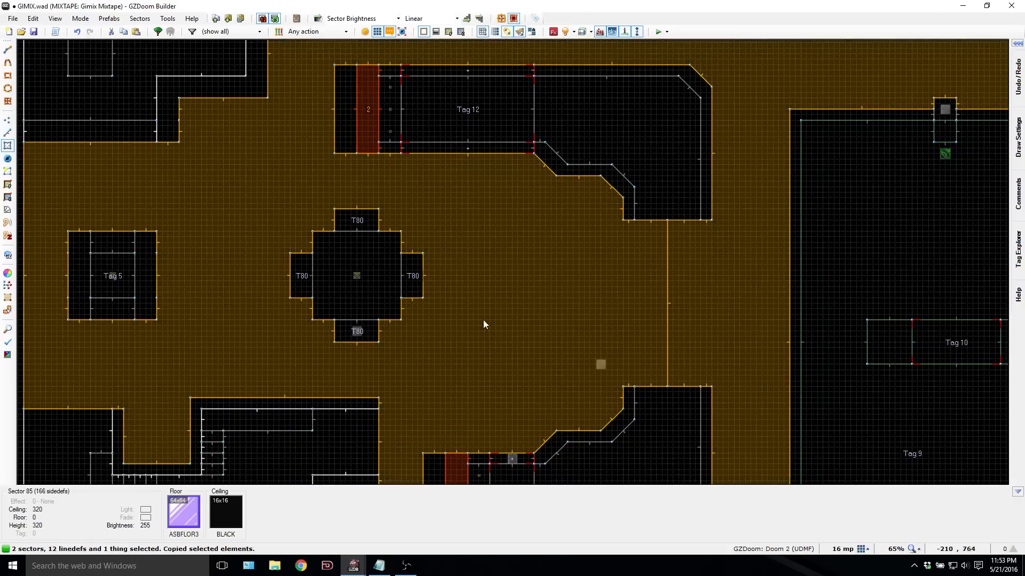
{"action": "key", "text": "j"}
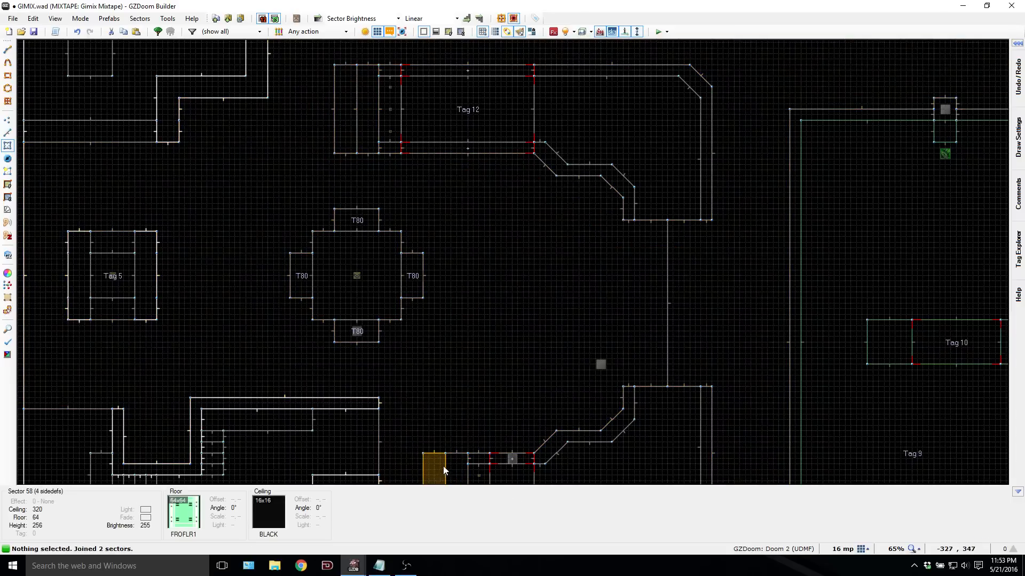
{"action": "key", "text": "Escape"}
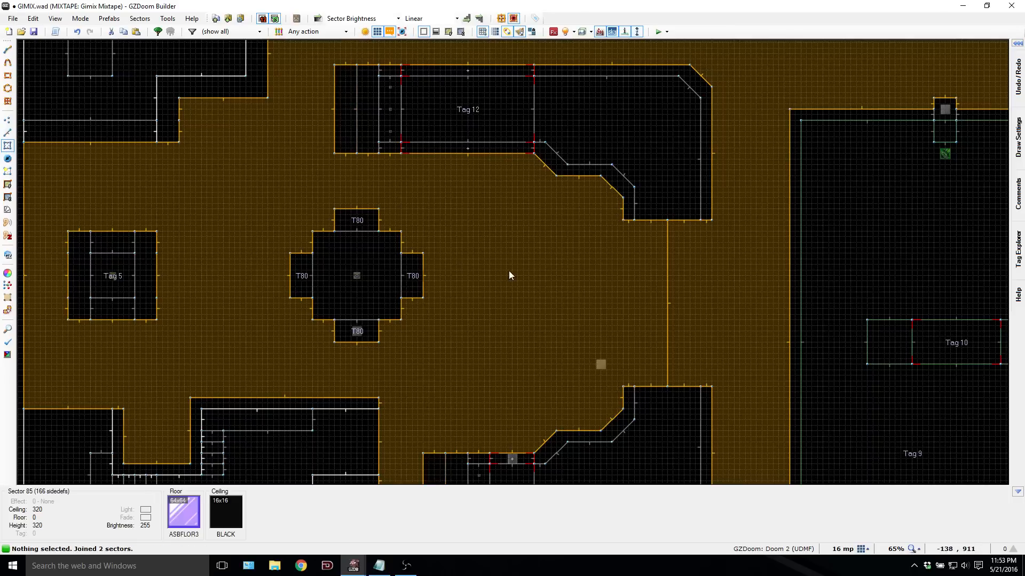
Step: Playtest the map by moving over both snow platforms and down to the floor to check the snowboard script, and close the game
{"action": "key", "text": "F9"}
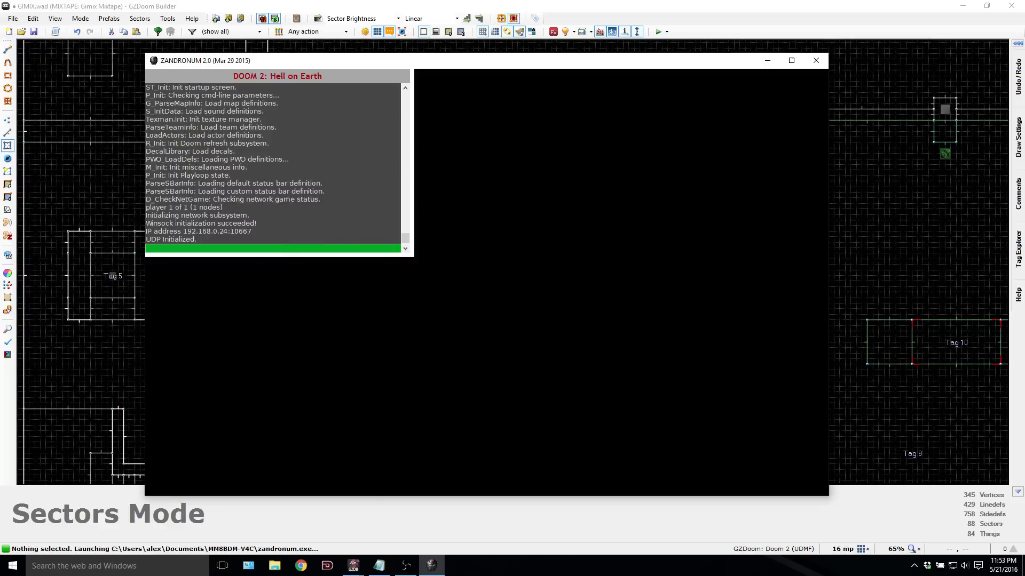
{"action": "key", "text": "Up"}
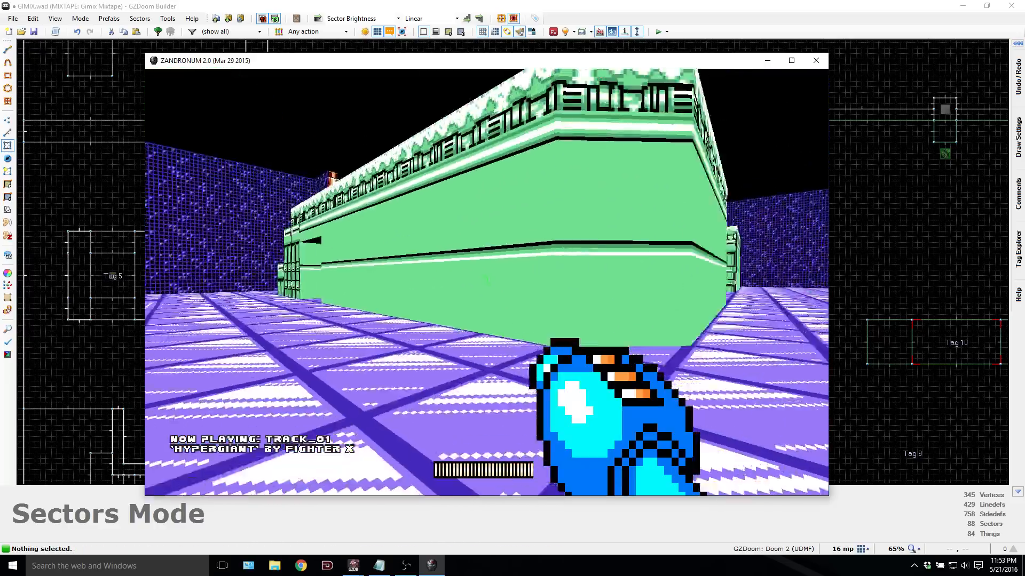
{"action": "key", "text": "w"}
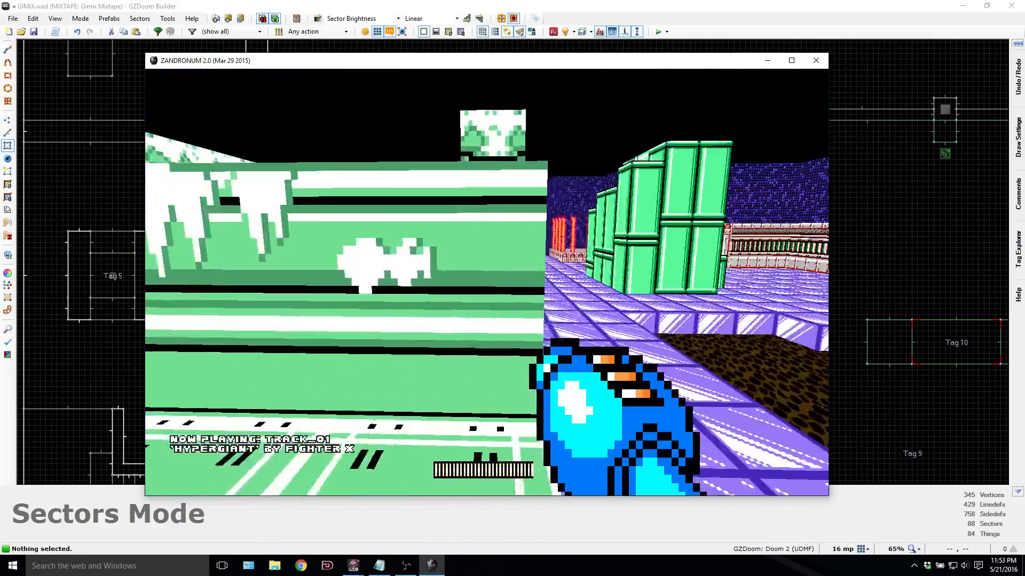
{"action": "key", "text": "w"}
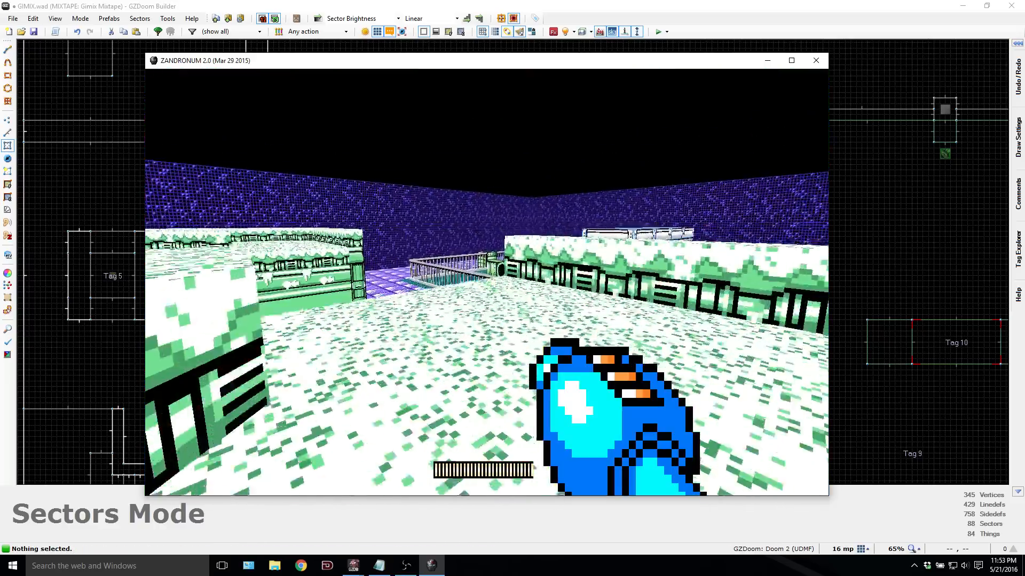
{"action": "key", "text": "w"}
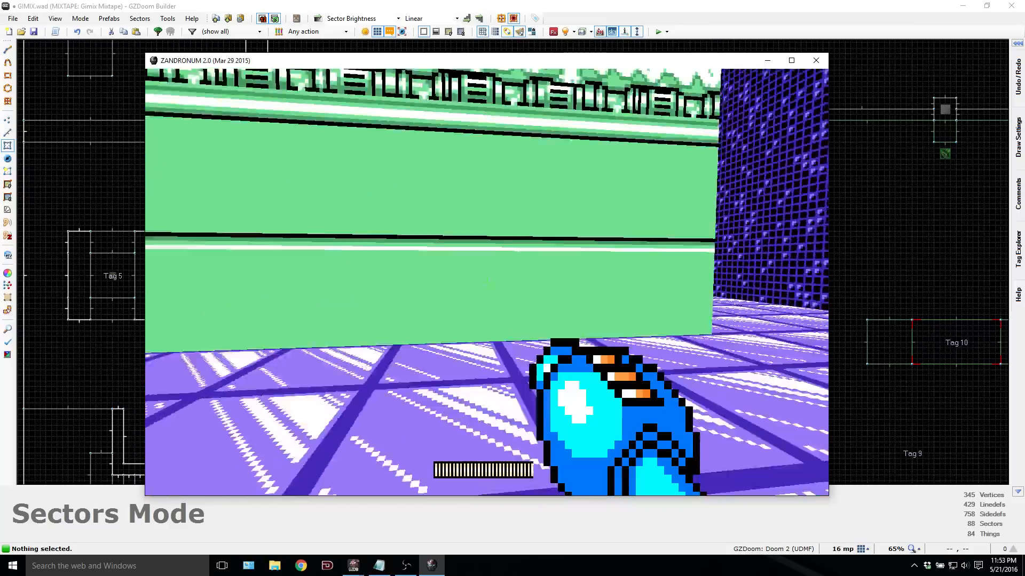
{"action": "key", "text": "w"}
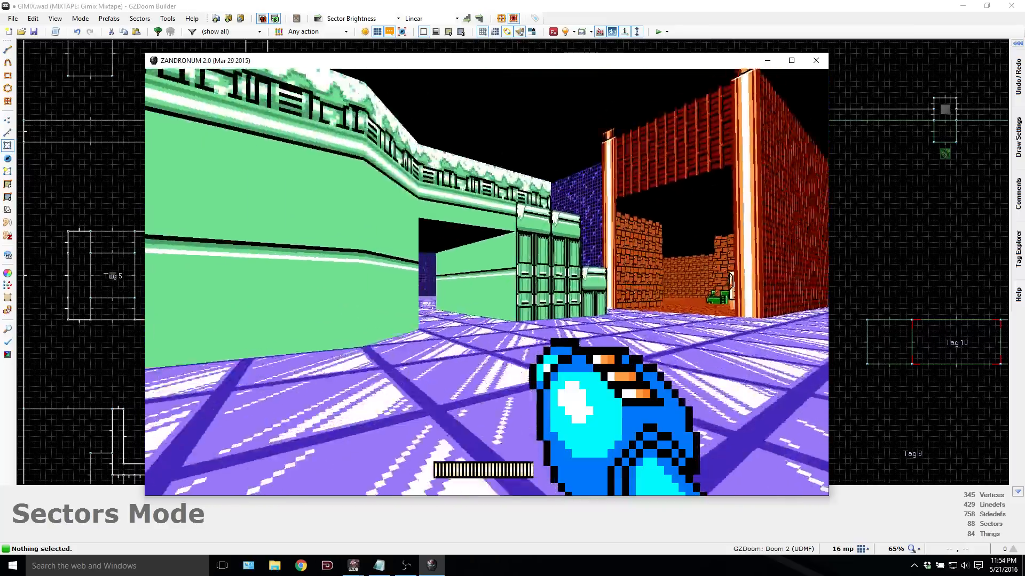
{"action": "key", "text": "w"}
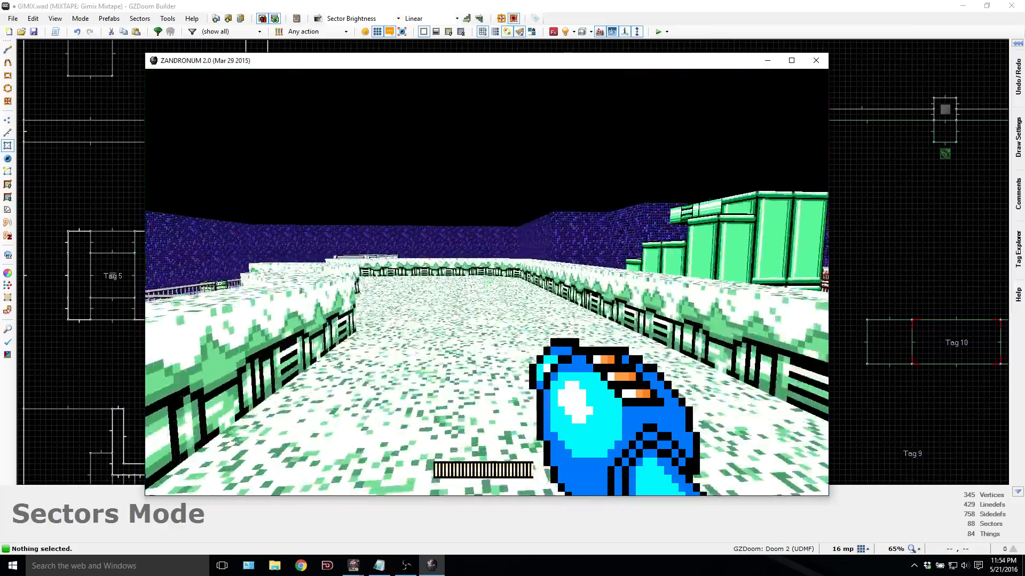
{"action": "key", "text": "w"}
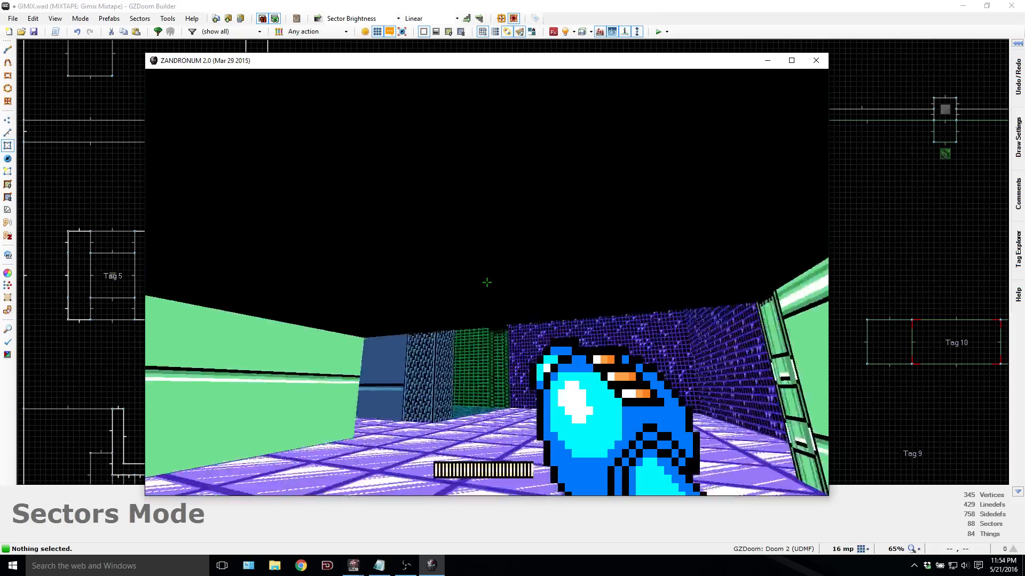
{"action": "key", "text": "w"}
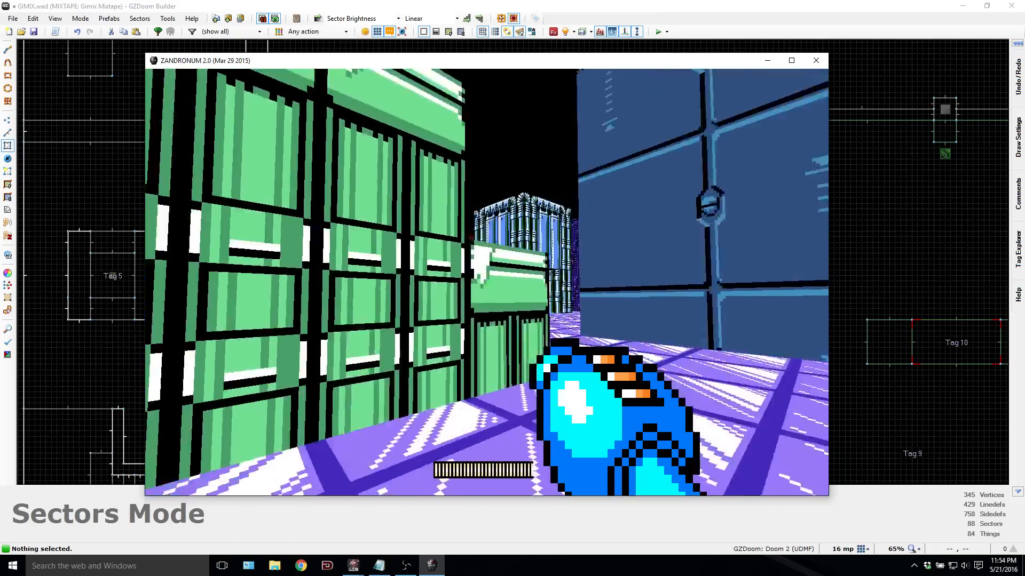
{"action": "key", "text": "w"}
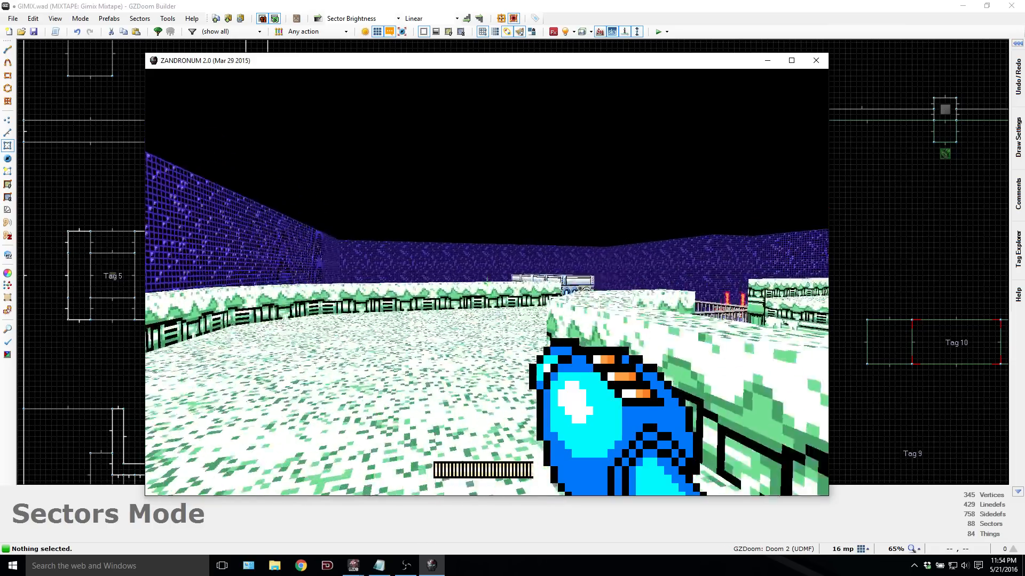
{"action": "key", "text": "w"}
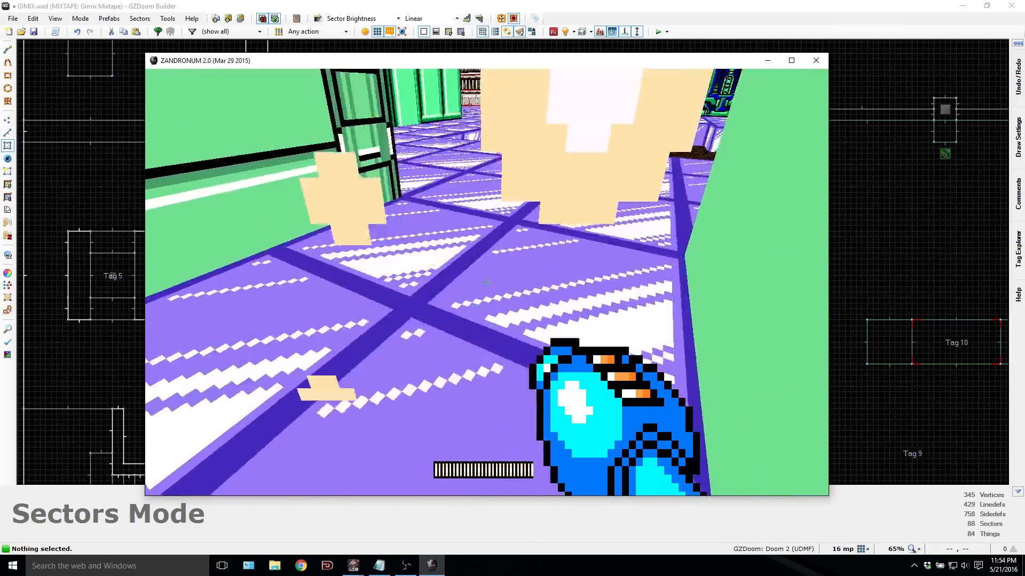
{"action": "key", "text": "alt+F4"}
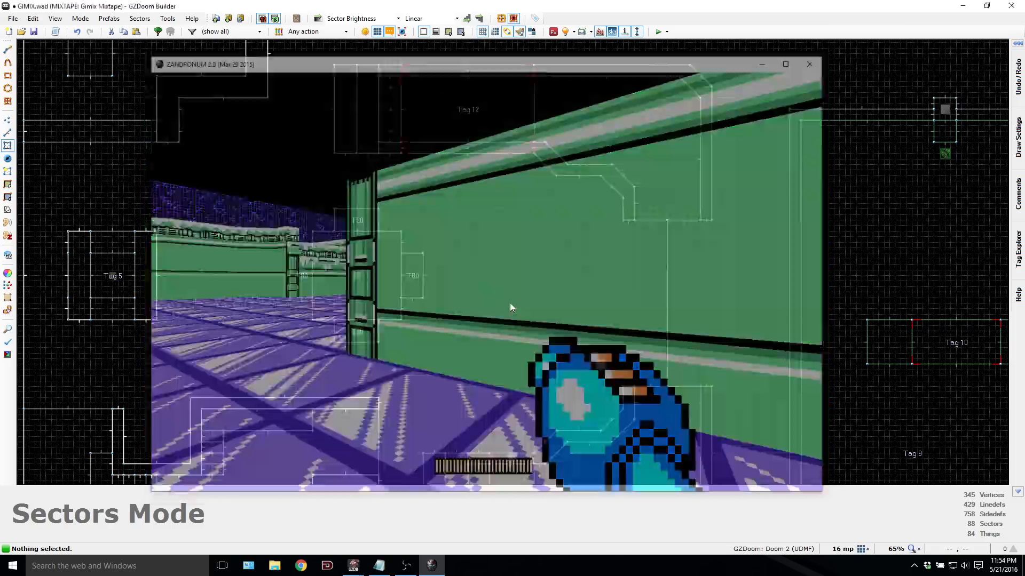
{"action": "scroll", "coordinate": [499, 315], "scroll_direction": "down", "scroll_amount": 3}
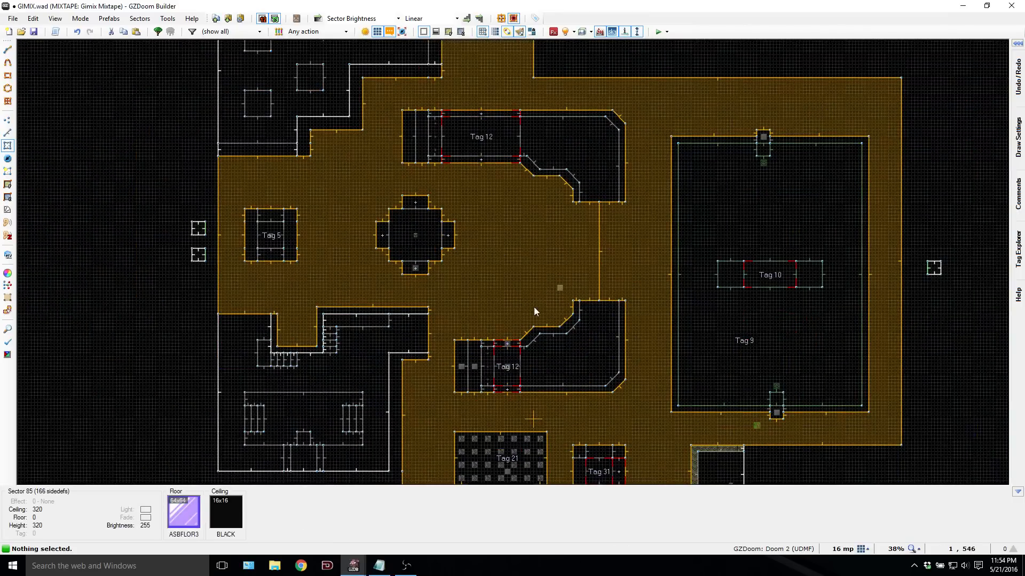
{"action": "key", "text": "Down"}
{"action": "key", "text": "Down"}
{"action": "key", "text": "Down"}
{"action": "key", "text": "Left"}
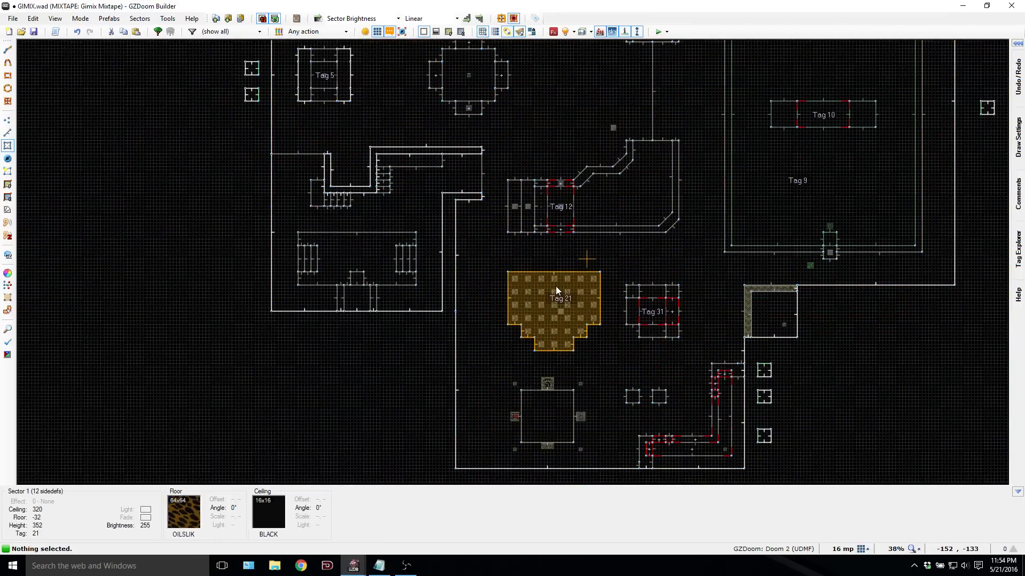
{"action": "scroll", "coordinate": [555, 287], "scroll_direction": "down", "scroll_amount": 1}
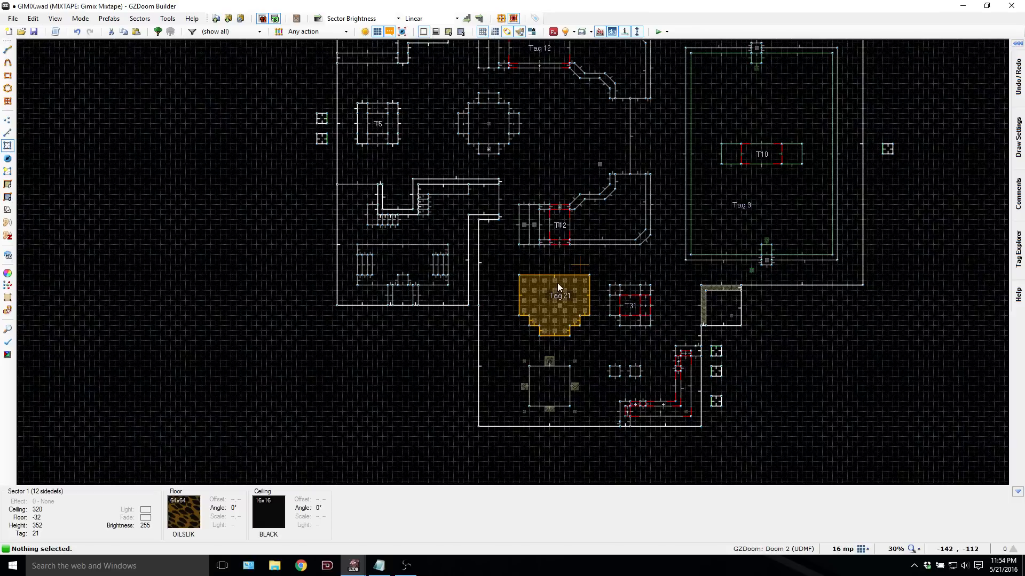
{"action": "scroll", "coordinate": [556, 287], "scroll_direction": "down", "scroll_amount": 1}
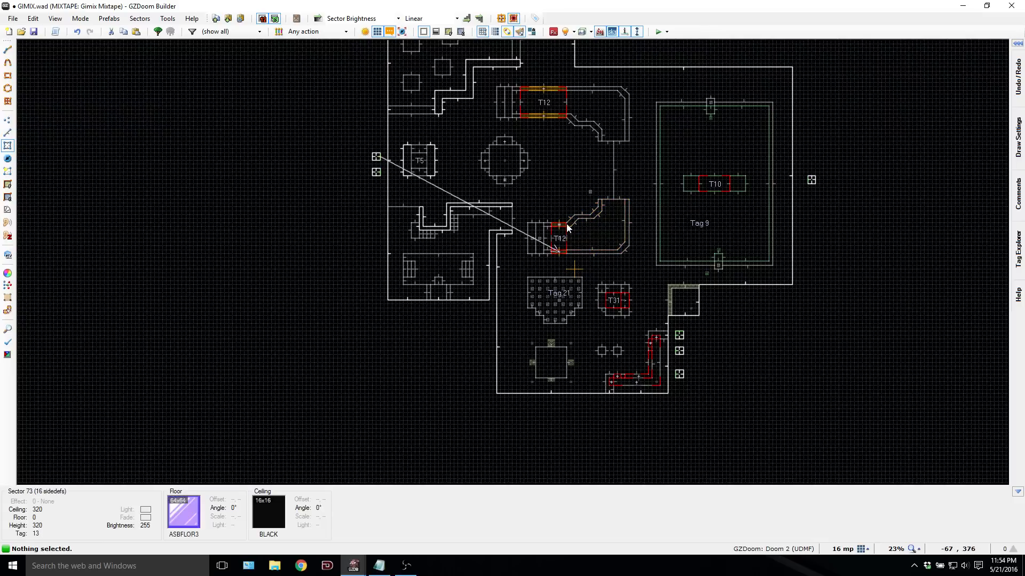
Step: Draw a horizontal line across the southern platform's northeast arm, from the inner railing corner to the inner edge of the east railing
{"action": "left_click", "coordinate": [7, 124]}
{"action": "scroll", "coordinate": [628, 215], "scroll_direction": "up", "scroll_amount": 10}
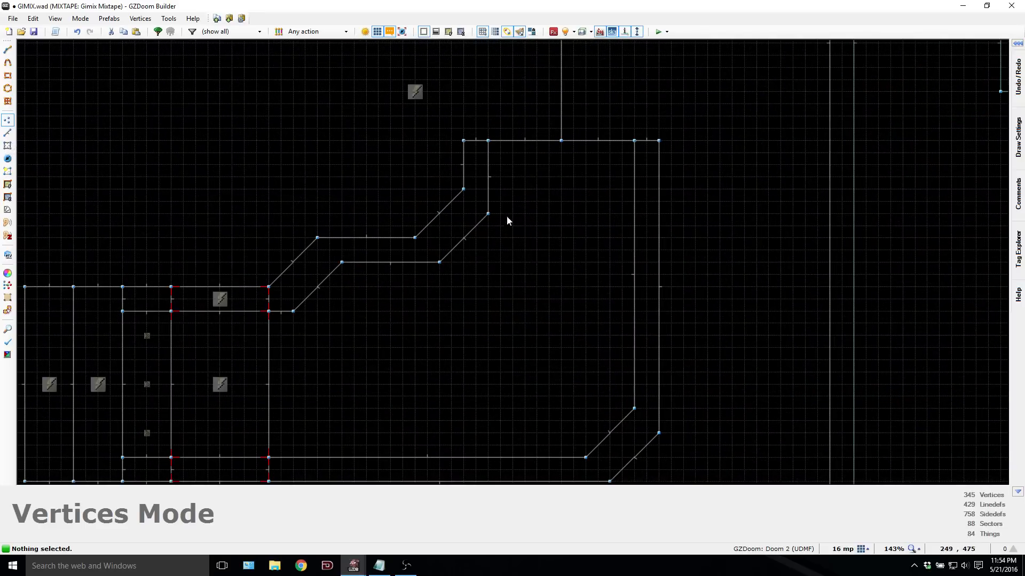
{"action": "scroll", "coordinate": [498, 213], "scroll_direction": "up", "scroll_amount": 4}
{"action": "scroll", "coordinate": [491, 215], "scroll_direction": "up", "scroll_amount": 4}
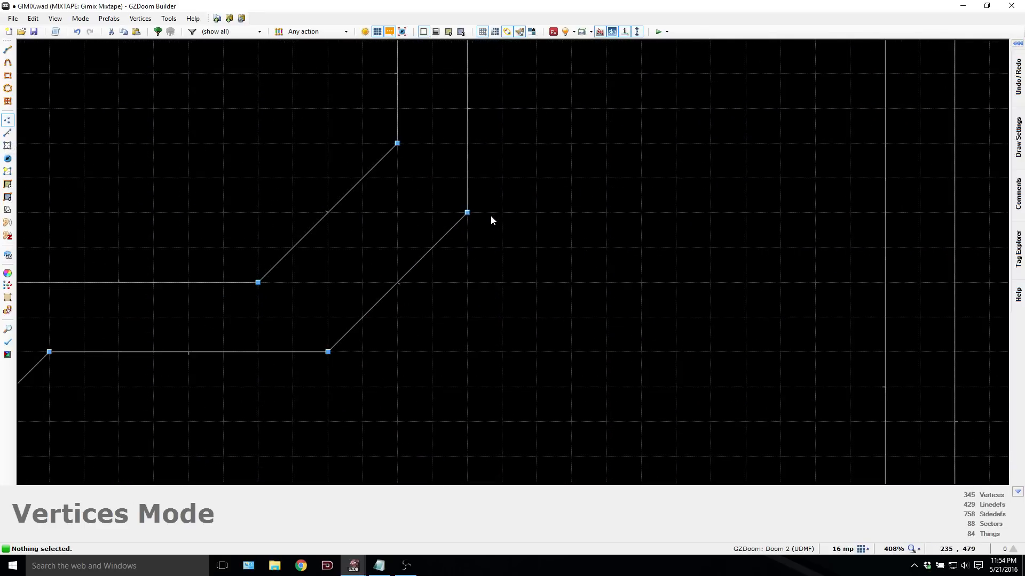
{"action": "right_click", "coordinate": [474, 213]}
{"action": "scroll", "coordinate": [490, 213], "scroll_direction": "down", "scroll_amount": 5}
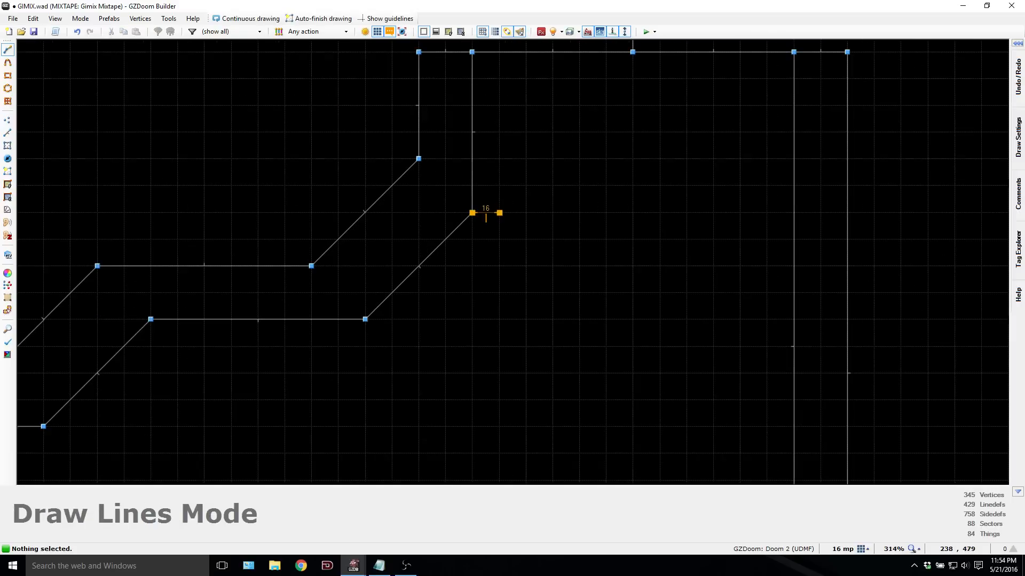
{"action": "left_click", "coordinate": [679, 212]}
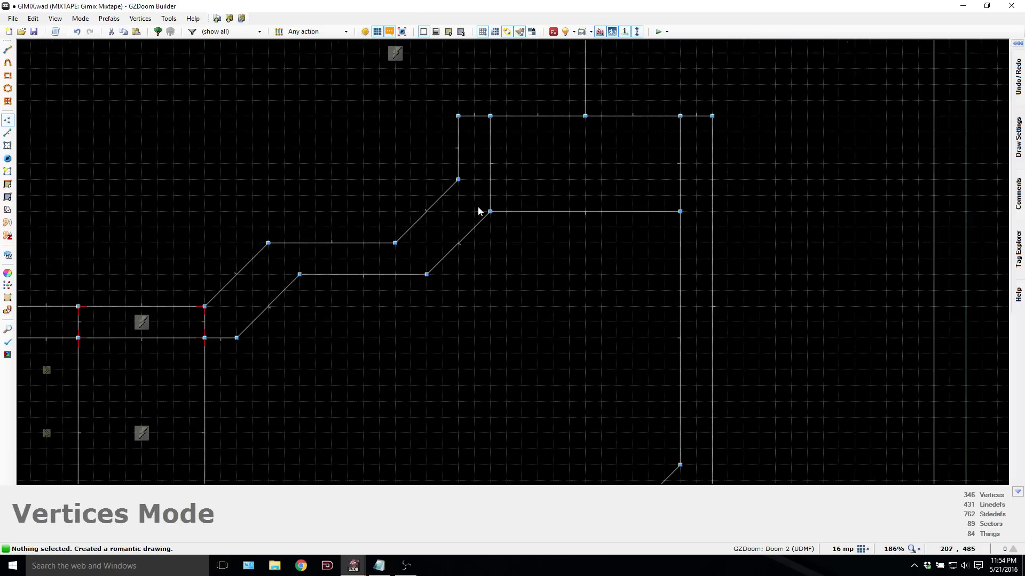
Step: Draw a diagonal line across the west railing of the southern platform's northeast arm, joining its outer and inner corners
{"action": "scroll", "coordinate": [480, 209], "scroll_direction": "up", "scroll_amount": 5}
{"action": "right_click", "coordinate": [463, 218]}
{"action": "key", "text": "Escape"}
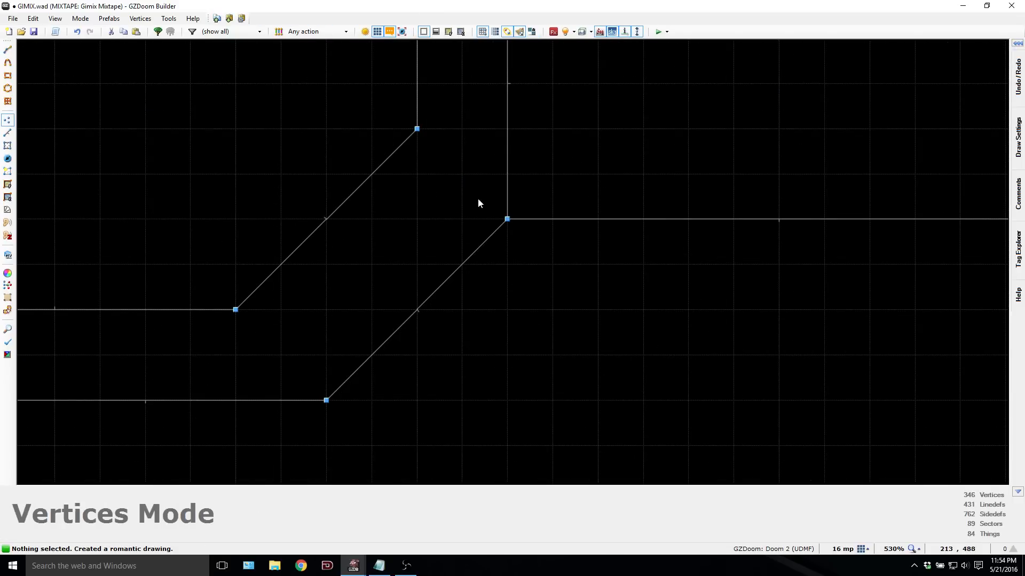
{"action": "right_click", "coordinate": [488, 209]}
{"action": "key", "text": "Escape"}
{"action": "right_click", "coordinate": [430, 145]}
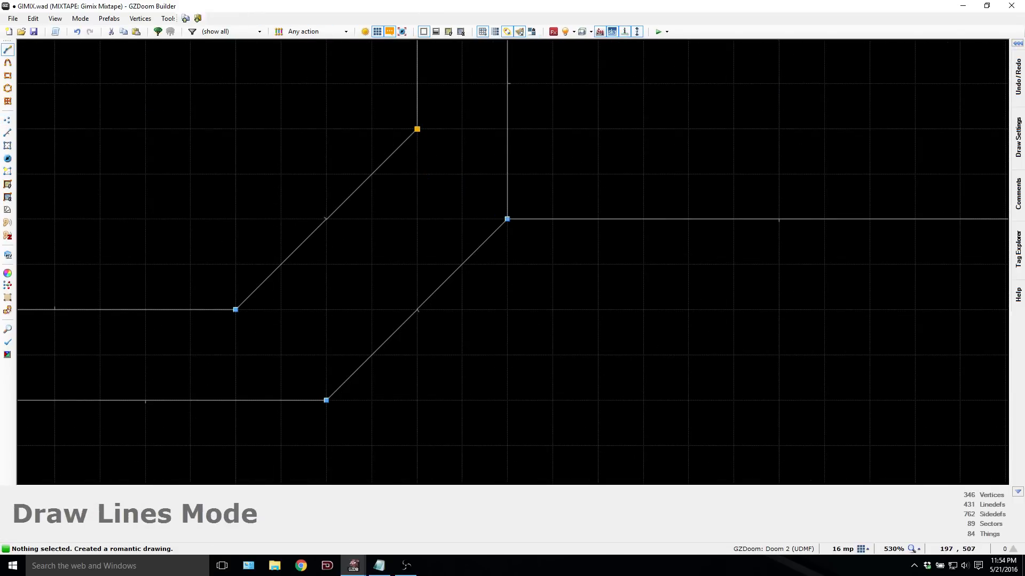
{"action": "left_click", "coordinate": [491, 208]}
{"action": "scroll", "coordinate": [778, 210], "scroll_direction": "down", "scroll_amount": 4}
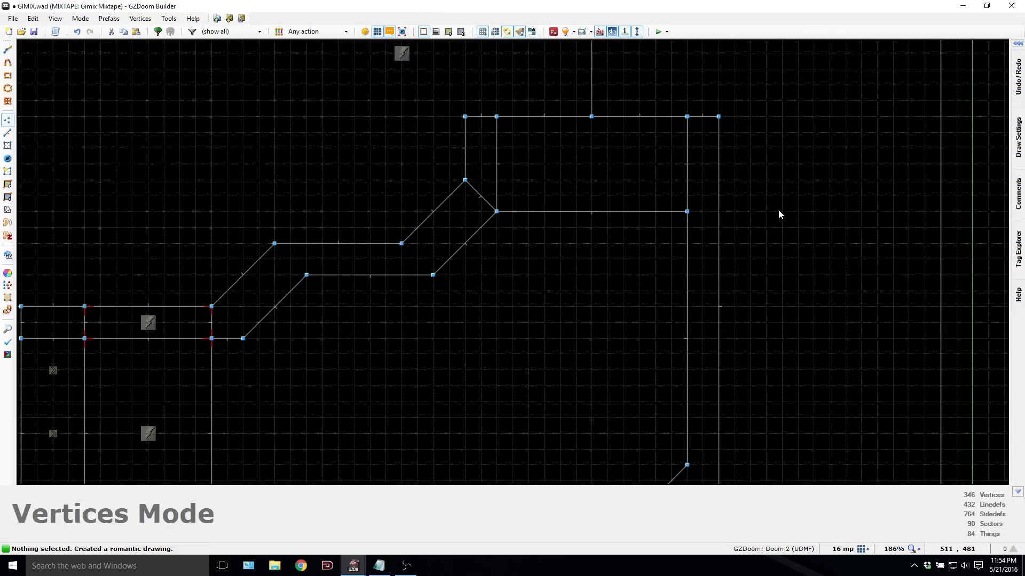
Step: Extend the southern platform's dividing line across its east railing to the railing's outer edge
{"action": "scroll", "coordinate": [709, 210], "scroll_direction": "up", "scroll_amount": 7}
{"action": "right_click", "coordinate": [648, 217]}
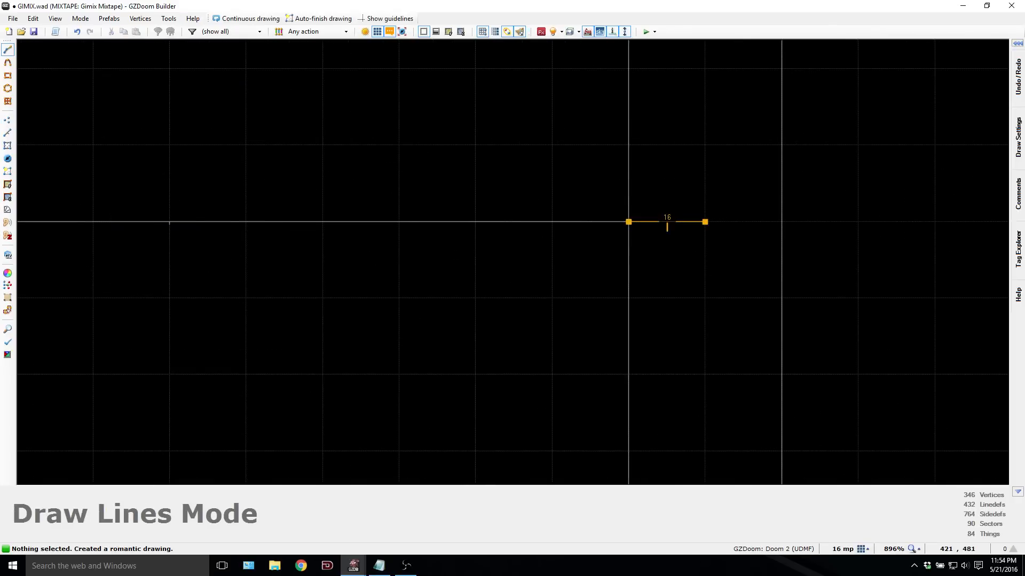
{"action": "left_click", "coordinate": [755, 223]}
{"action": "scroll", "coordinate": [755, 223], "scroll_direction": "down", "scroll_amount": 1}
{"action": "scroll", "coordinate": [754, 224], "scroll_direction": "down", "scroll_amount": 9}
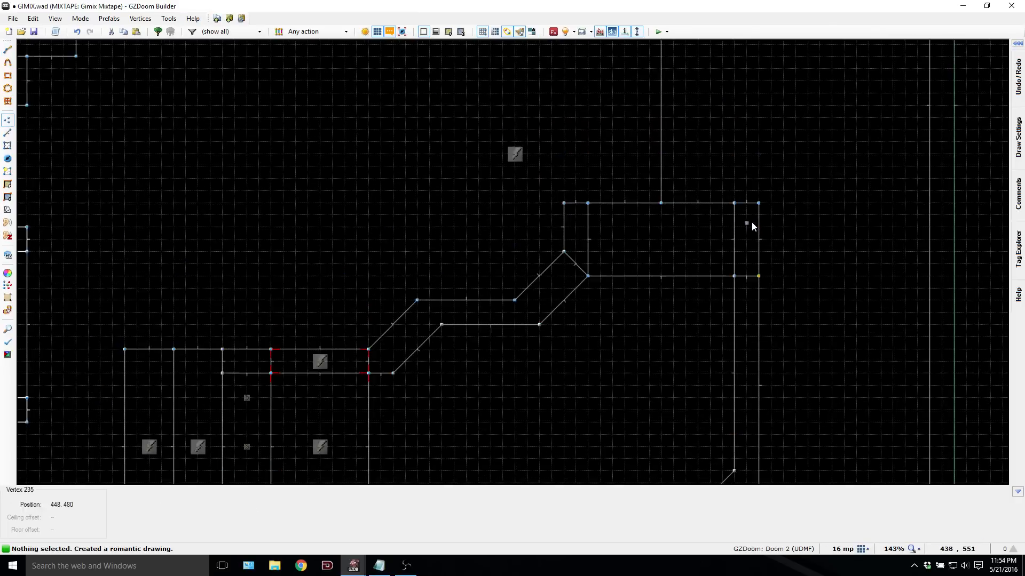
Step: Draw a dividing line across the northern platform's southeast arm, crossing the east railing, the 192-unit floor and diagonally the west railing
{"action": "scroll", "coordinate": [754, 217], "scroll_direction": "up", "scroll_amount": 6}
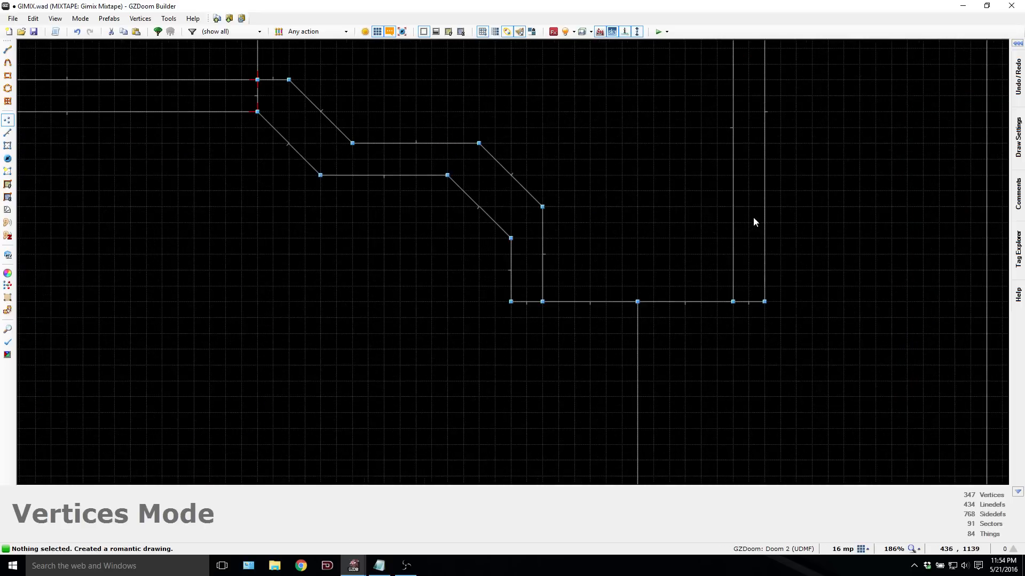
{"action": "scroll", "coordinate": [526, 221], "scroll_direction": "up", "scroll_amount": 1}
{"action": "right_click", "coordinate": [526, 221]}
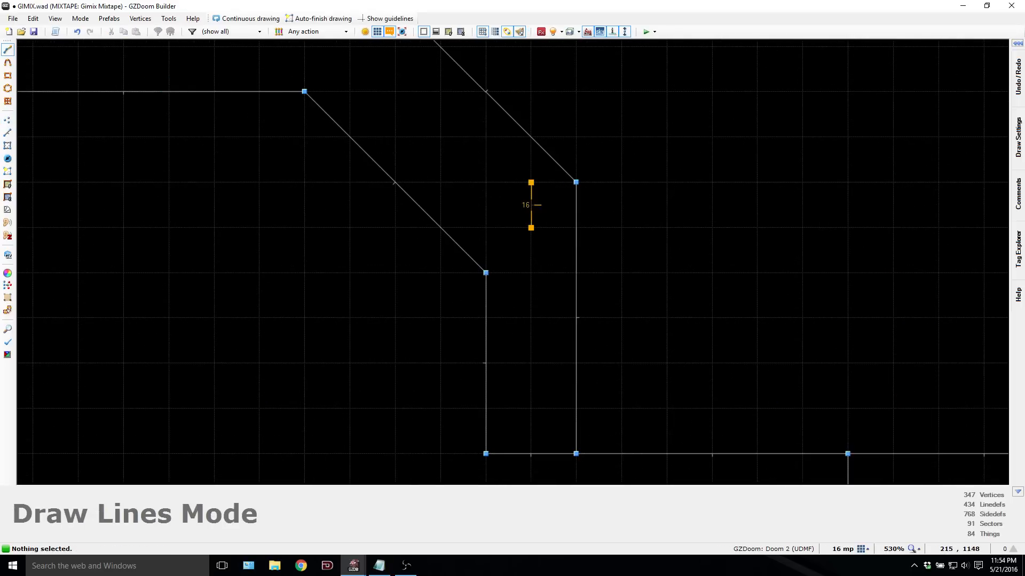
{"action": "key", "text": "Escape"}
{"action": "scroll", "coordinate": [582, 218], "scroll_direction": "down", "scroll_amount": 3}
{"action": "scroll", "coordinate": [854, 207], "scroll_direction": "up", "scroll_amount": 2}
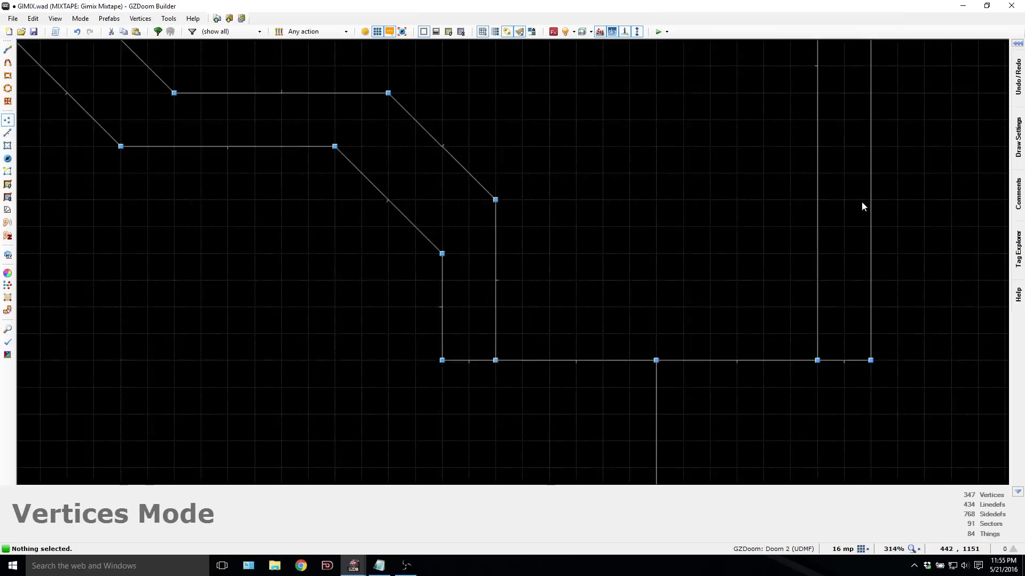
{"action": "right_click", "coordinate": [872, 199]}
{"action": "left_click", "coordinate": [804, 199]}
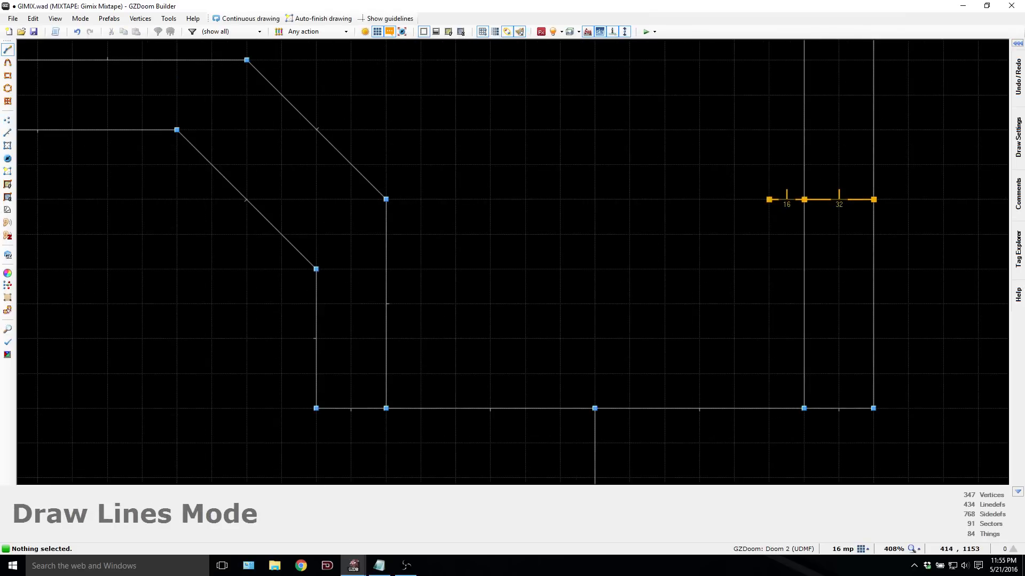
{"action": "left_click", "coordinate": [386, 199]}
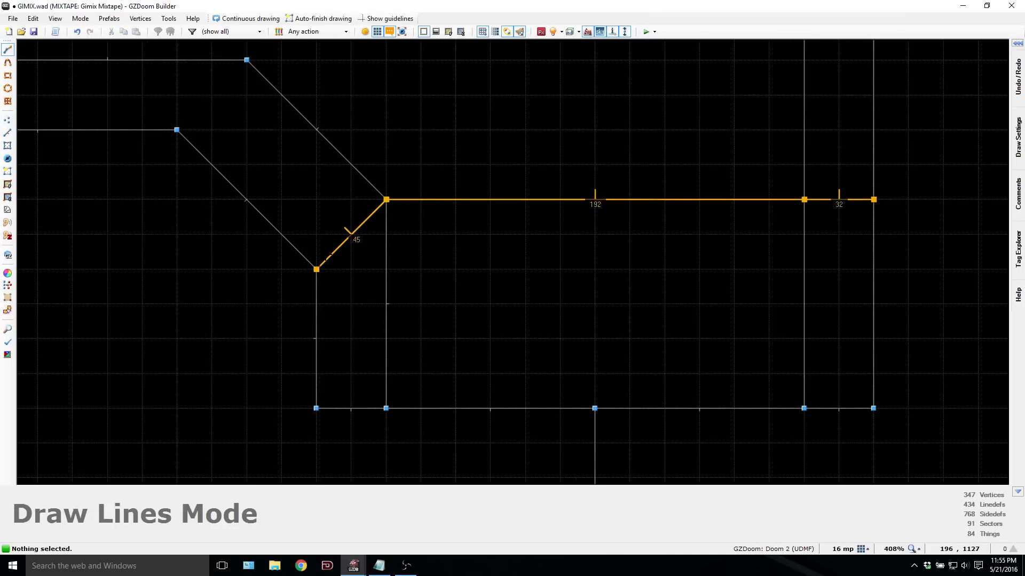
{"action": "left_click", "coordinate": [316, 269]}
{"action": "scroll", "coordinate": [433, 248], "scroll_direction": "down", "scroll_amount": 1}
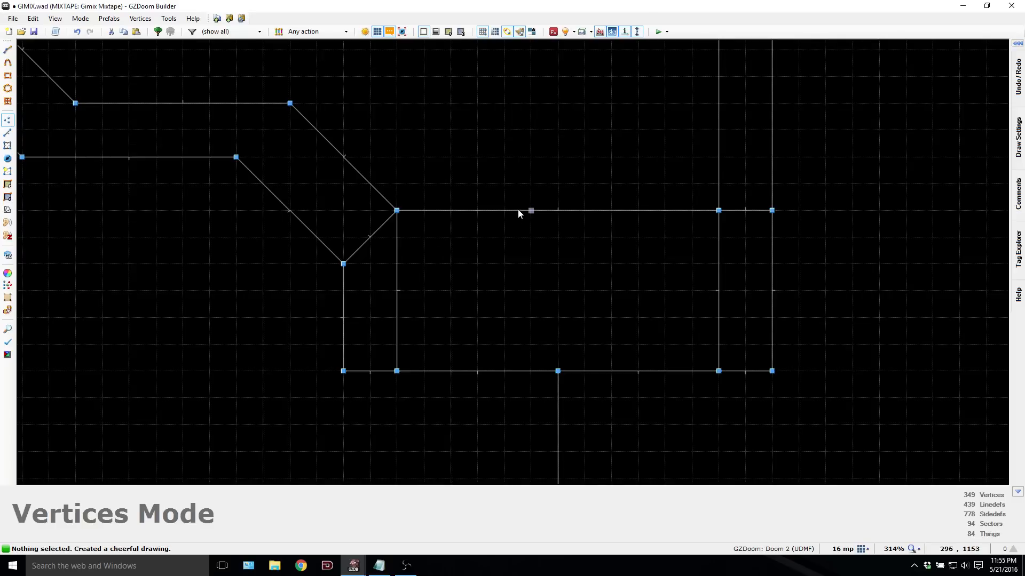
{"action": "scroll", "coordinate": [535, 208], "scroll_direction": "down", "scroll_amount": 1}
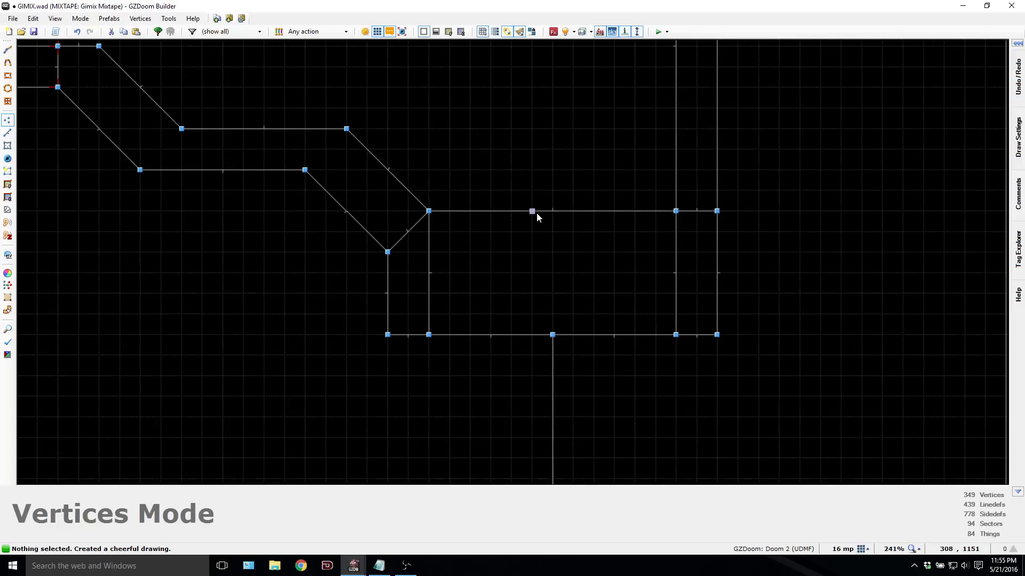
Step: Give the six dividing lines on both platforms action 80 Script Execute with script number 434, repeatable and triggered when the player walks over
{"action": "key", "text": "Down"}
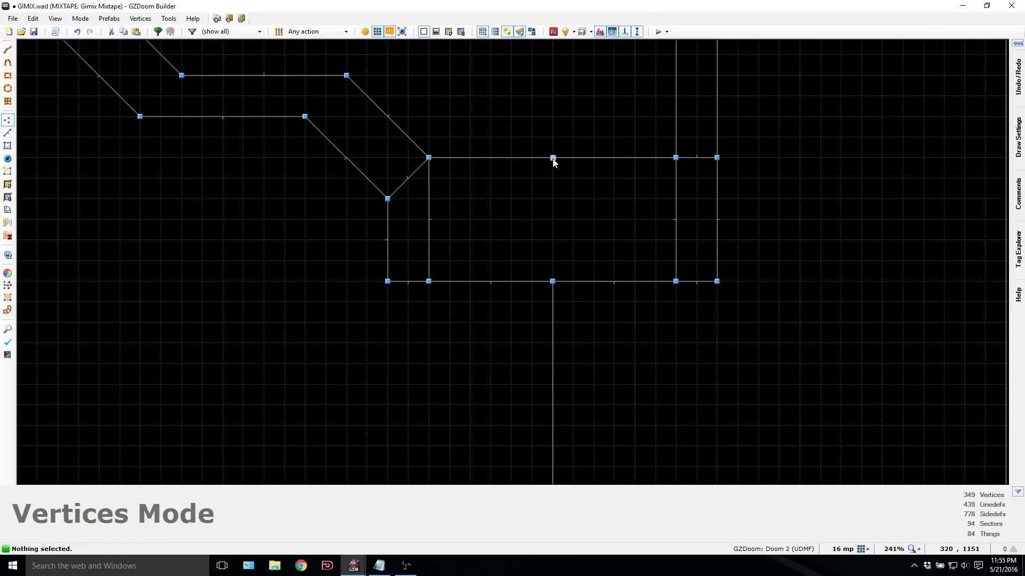
{"action": "scroll", "coordinate": [541, 180], "scroll_direction": "down", "scroll_amount": 2}
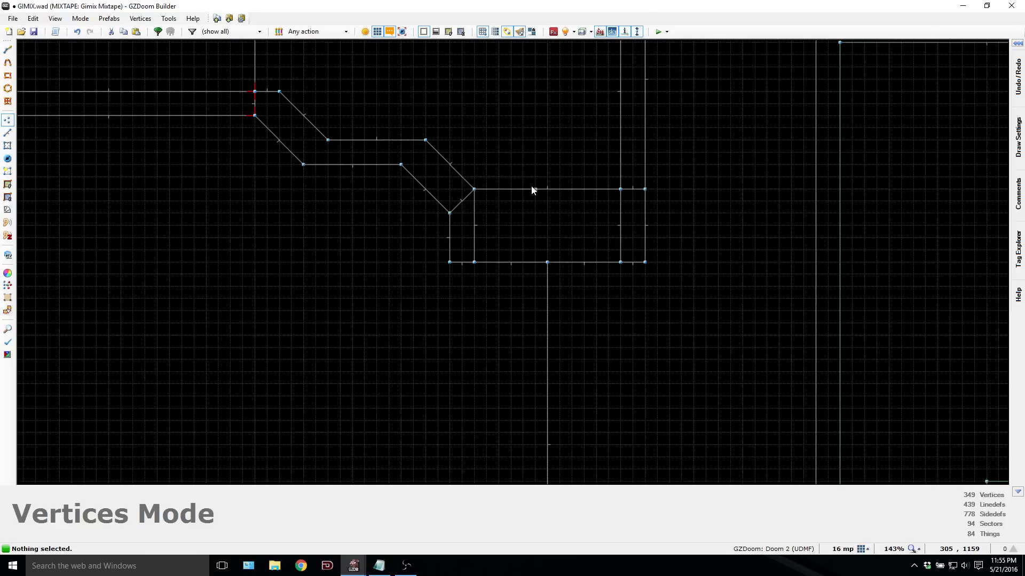
{"action": "key", "text": "Down"}
{"action": "scroll", "coordinate": [260, 207], "scroll_direction": "down", "scroll_amount": 1}
{"action": "key", "text": "Down"}
{"action": "key", "text": "Down"}
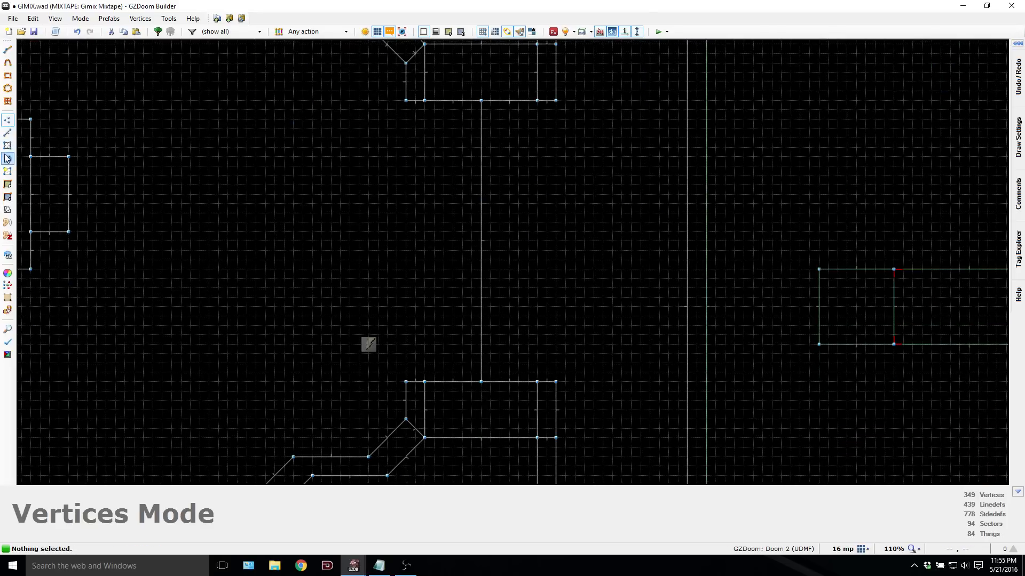
{"action": "left_click", "coordinate": [7, 132]}
{"action": "key", "text": "Down"}
{"action": "left_click_drag", "start_coordinate": [396, 363], "coordinate": [605, 397]}
{"action": "key", "text": "Up"}
{"action": "key", "text": "Up"}
{"action": "key", "text": "Up"}
{"action": "key", "text": "Up"}
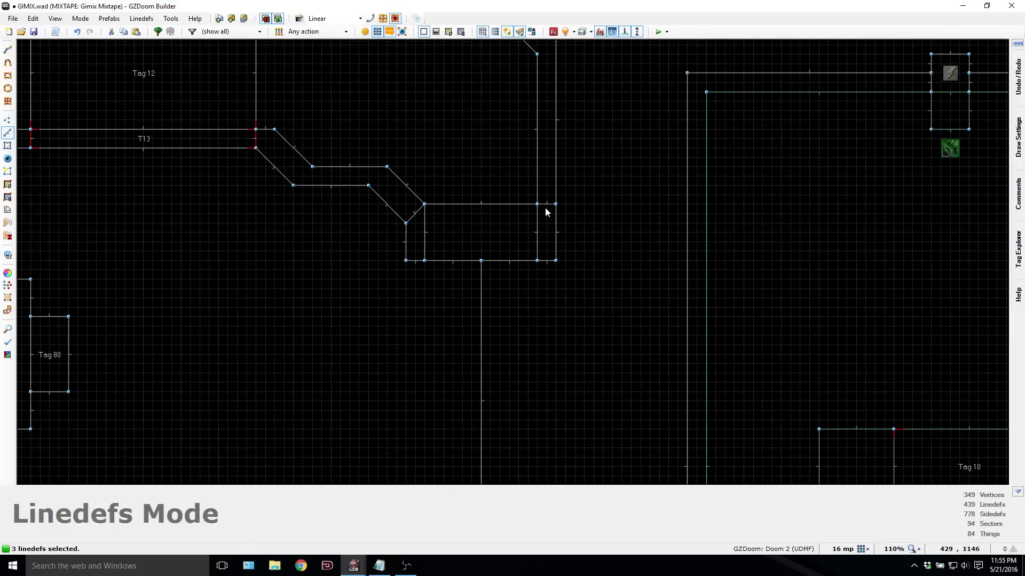
{"action": "left_click", "coordinate": [546, 204]}
{"action": "left_click", "coordinate": [459, 205]}
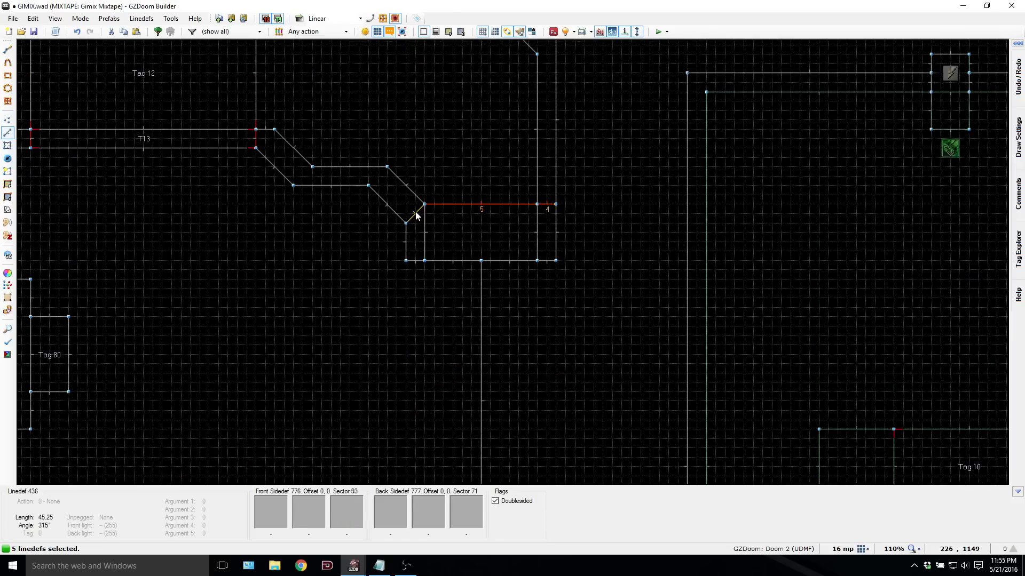
{"action": "left_click", "coordinate": [415, 218]}
{"action": "right_click", "coordinate": [415, 218]}
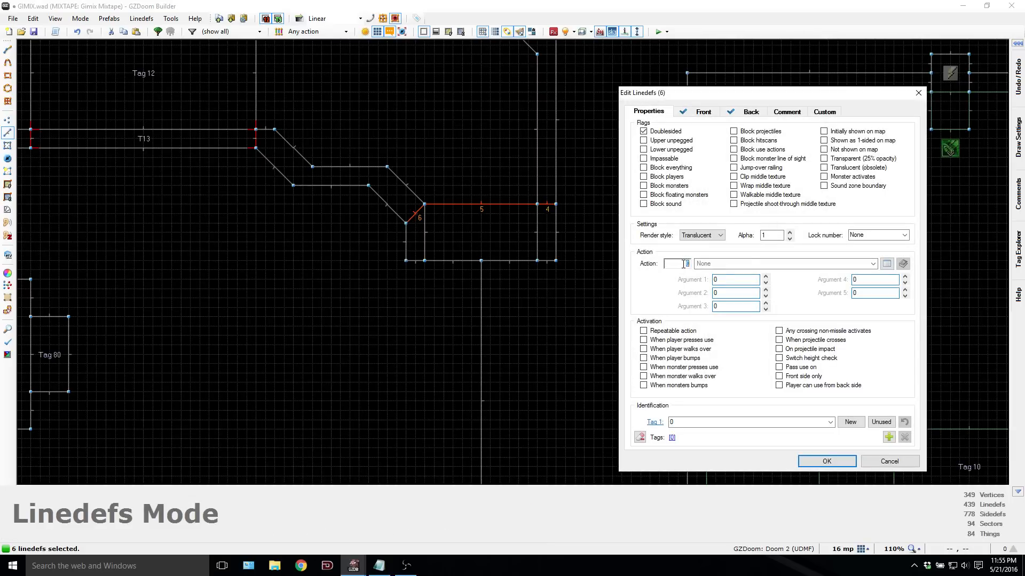
{"action": "type", "text": "80"}
{"action": "left_click", "coordinate": [662, 330]}
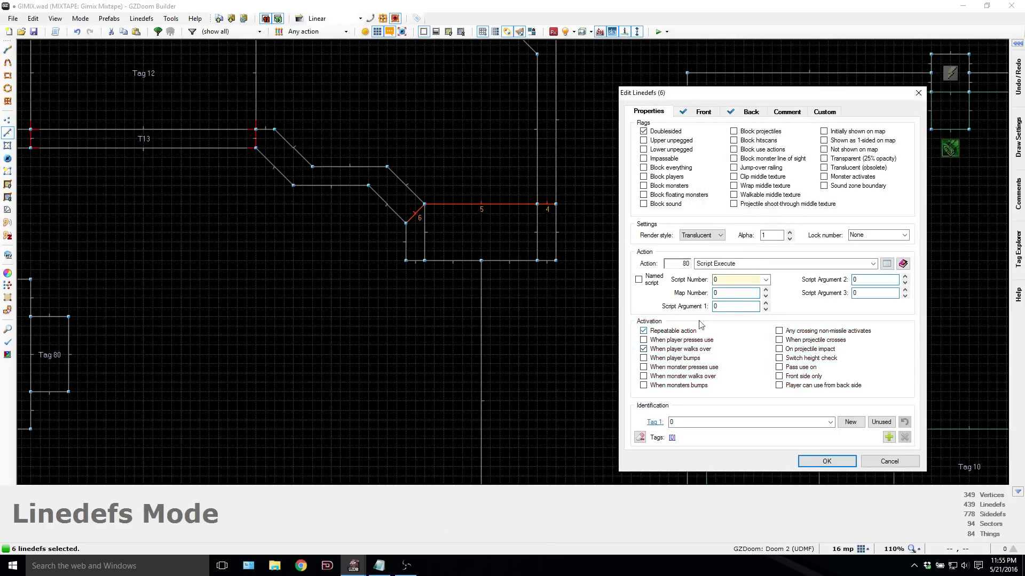
{"action": "left_click", "coordinate": [735, 280]}
{"action": "type", "text": "434"}
{"action": "key", "text": "Return"}
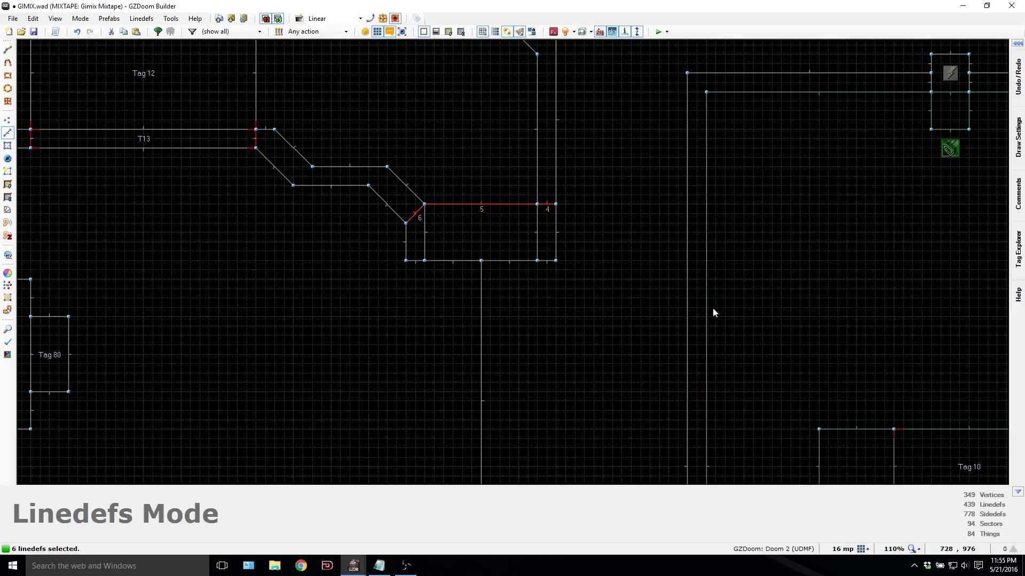
{"action": "left_click", "coordinate": [597, 298]}
Step: Insert a JumpJumpSign thing in the gap between the two platforms at X 192, Y 832, with a Z height of 128
{"action": "key", "text": "Down"}
{"action": "key", "text": "Down"}
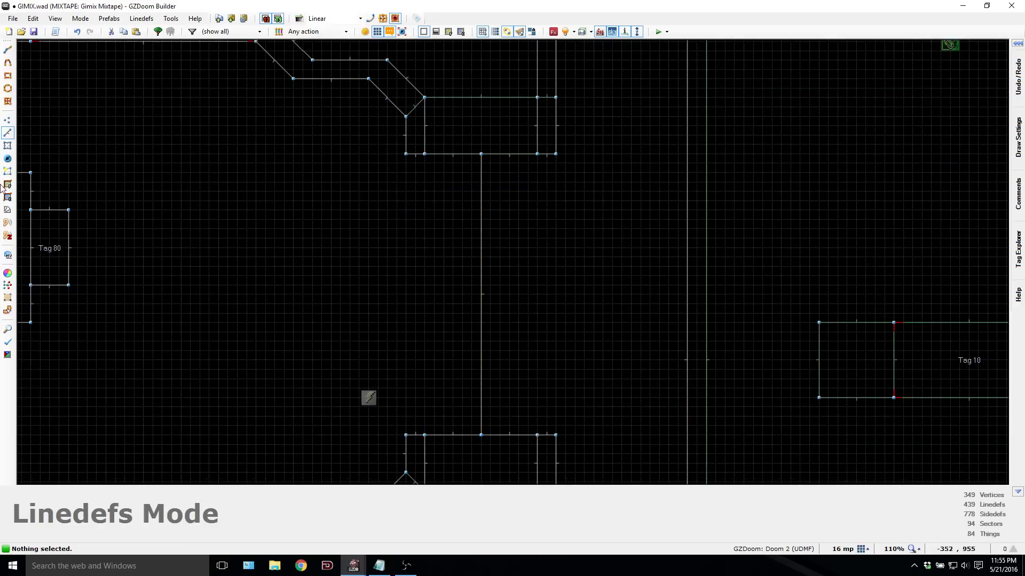
{"action": "left_click", "coordinate": [8, 159]}
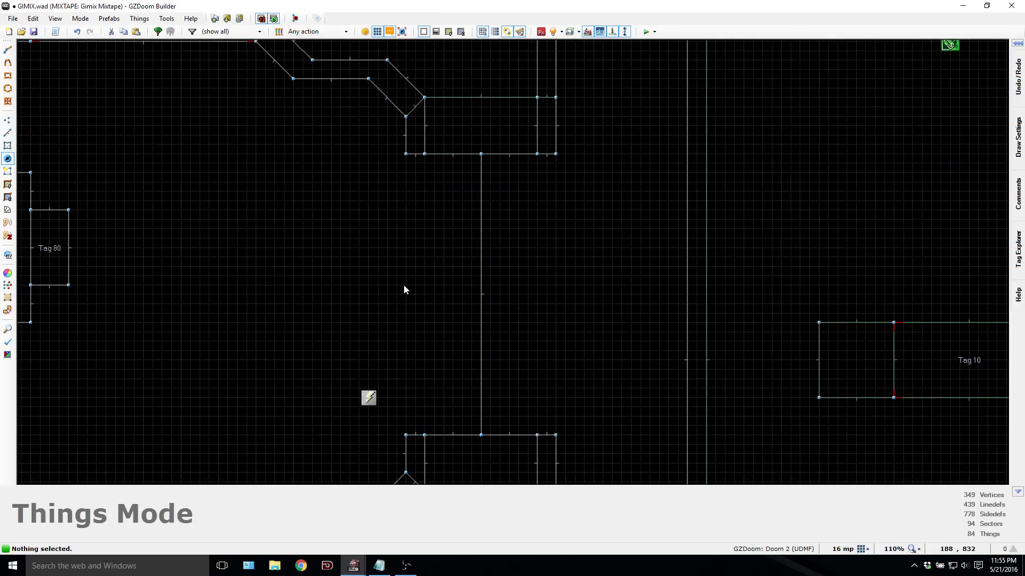
{"action": "key", "text": "Insert"}
{"action": "left_click", "coordinate": [180, 159]}
{"action": "left_click", "coordinate": [189, 174]}
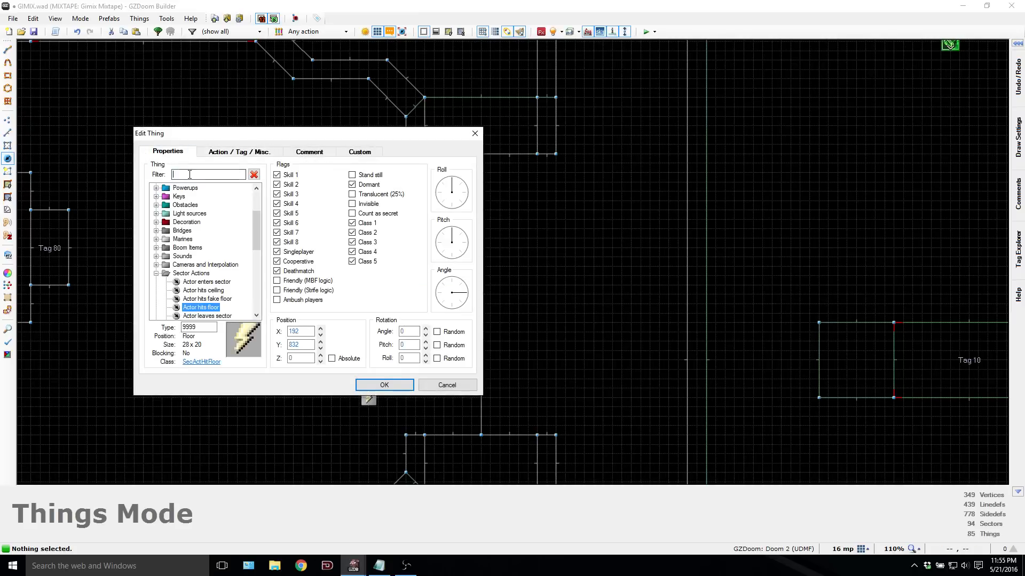
{"action": "type", "text": "jump"}
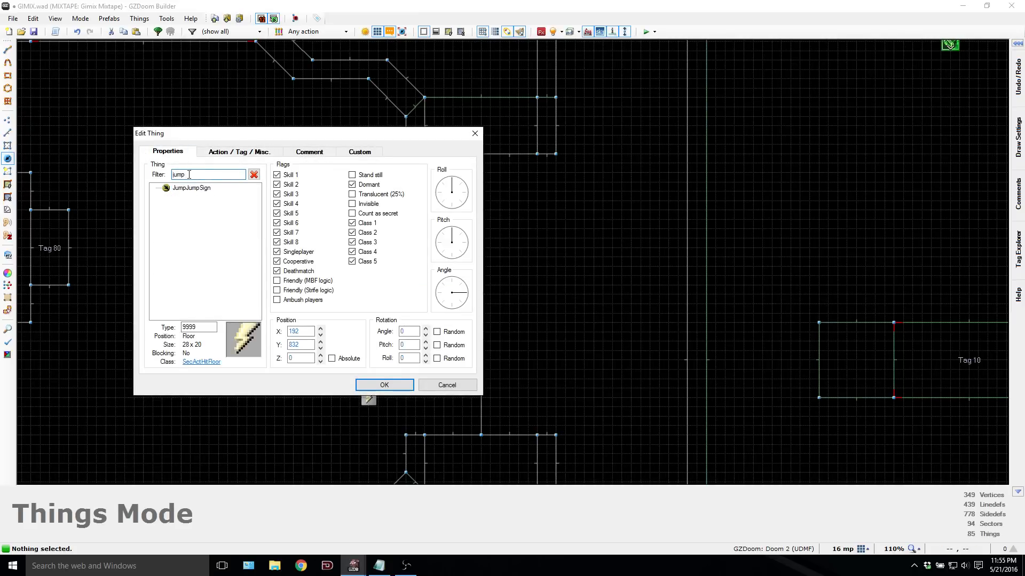
{"action": "left_click", "coordinate": [180, 190]}
{"action": "left_click", "coordinate": [293, 358]}
{"action": "type", "text": "128"}
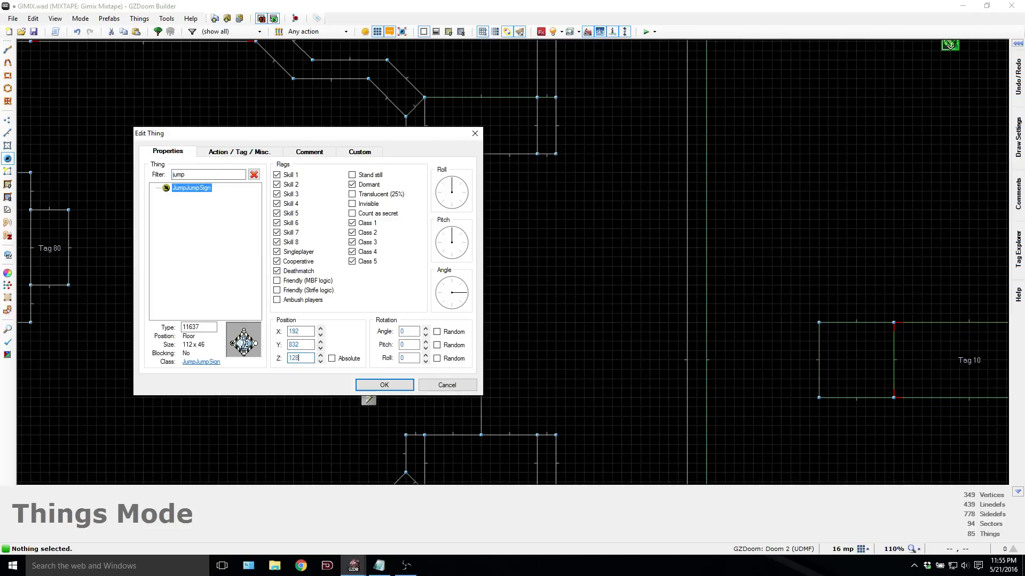
{"action": "key", "text": "Return"}
Step: Insert a Map Spot with tag 34 in the west railing section of the southern platform's northeast arm
{"action": "scroll", "coordinate": [392, 393], "scroll_direction": "down", "scroll_amount": 1}
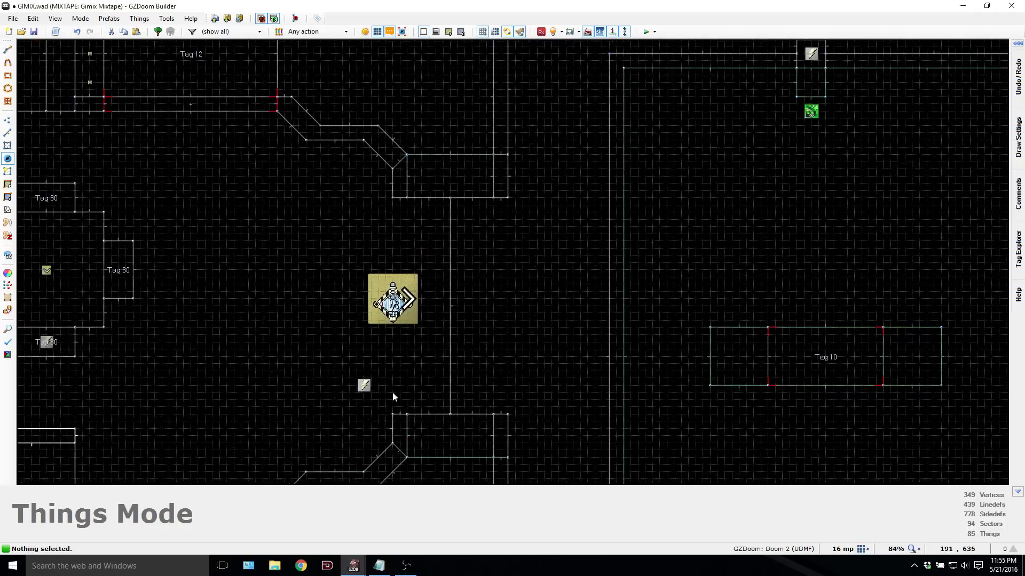
{"action": "scroll", "coordinate": [393, 397], "scroll_direction": "up", "scroll_amount": 4}
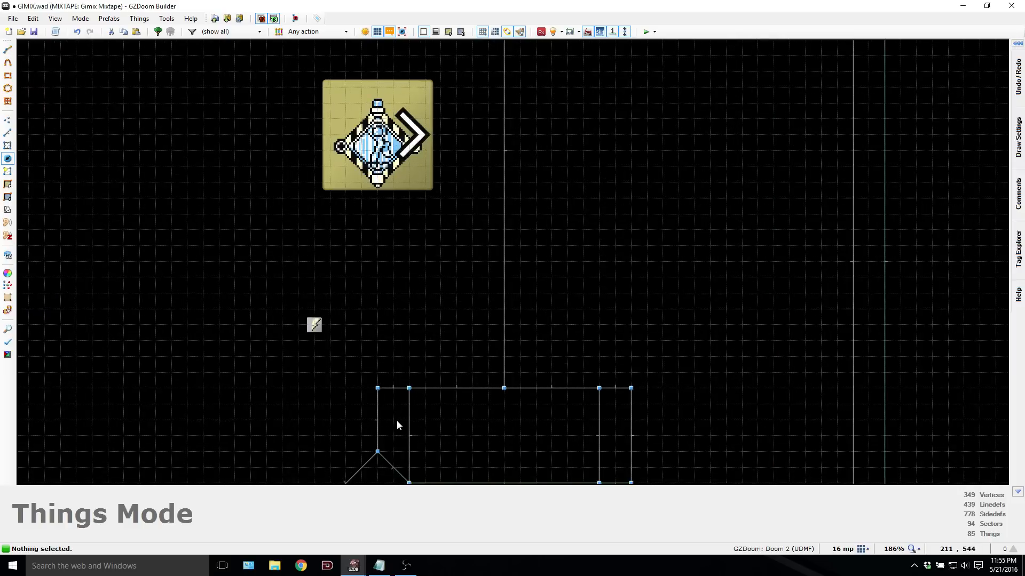
{"action": "key", "text": "Insert"}
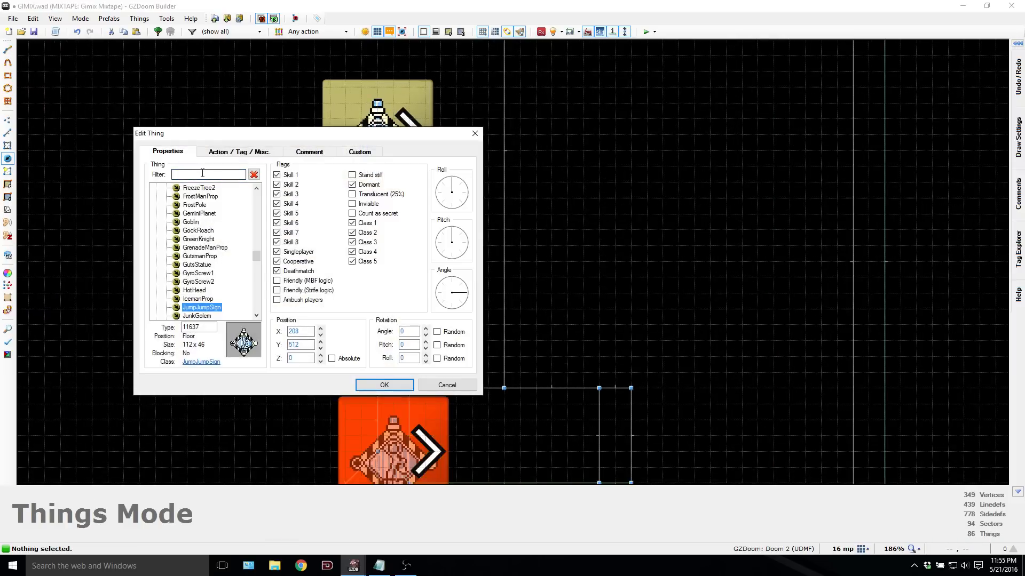
{"action": "type", "text": "map"}
{"action": "left_click", "coordinate": [187, 197]}
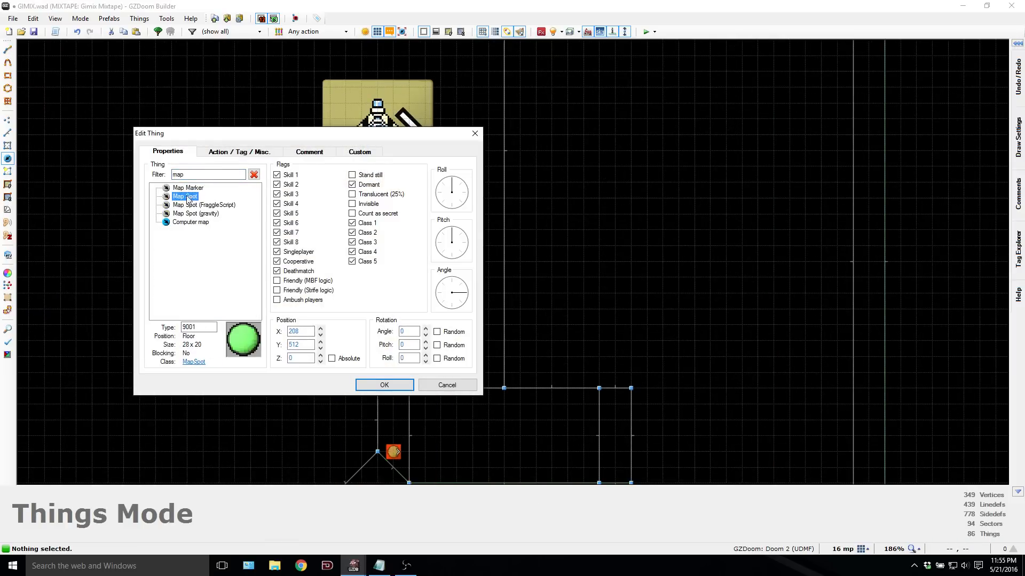
{"action": "left_click", "coordinate": [228, 151]}
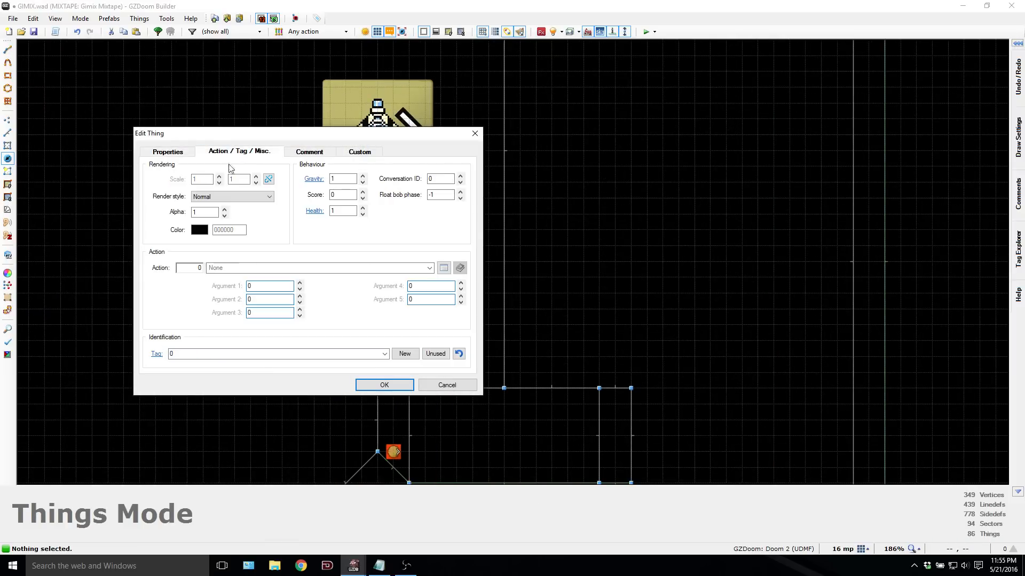
{"action": "left_click", "coordinate": [203, 353]}
{"action": "type", "text": "34"}
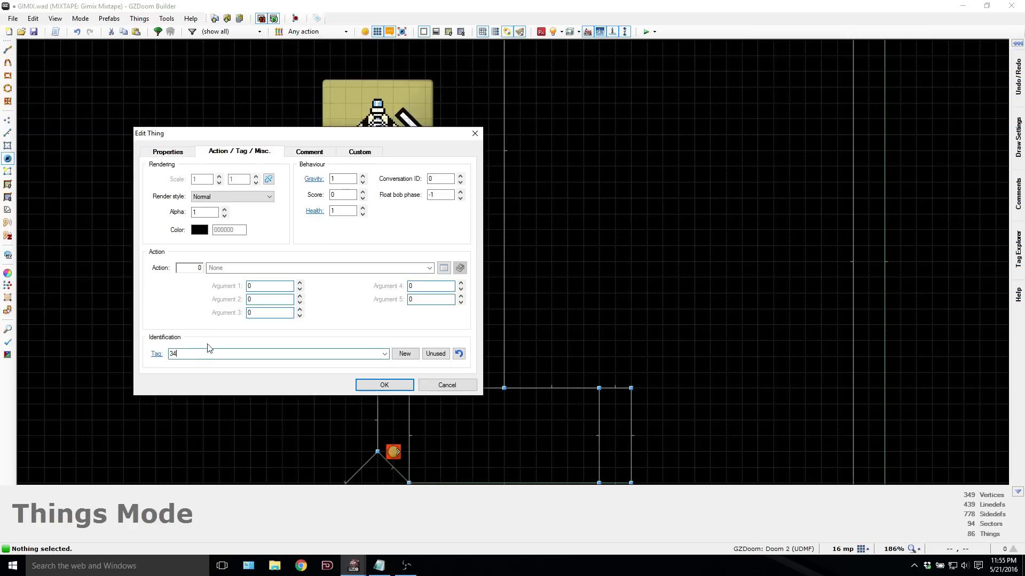
{"action": "left_click", "coordinate": [383, 385]}
Step: Insert a second Map Spot with tag 34 in the east railing section of the southern platform's northeast arm
{"action": "right_click", "coordinate": [614, 466]}
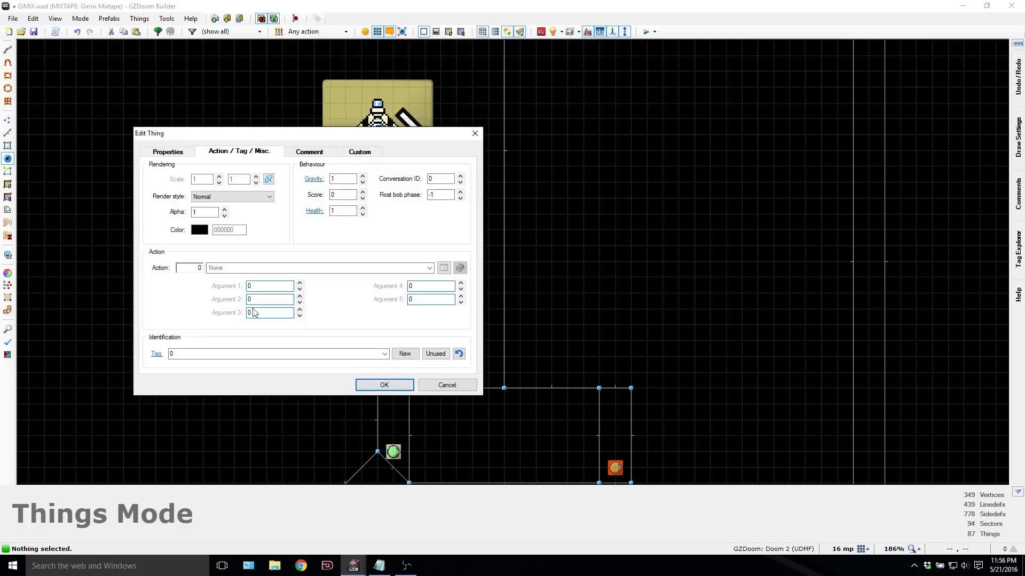
{"action": "left_click", "coordinate": [259, 354]}
{"action": "type", "text": "34"}
{"action": "key", "text": "Return"}
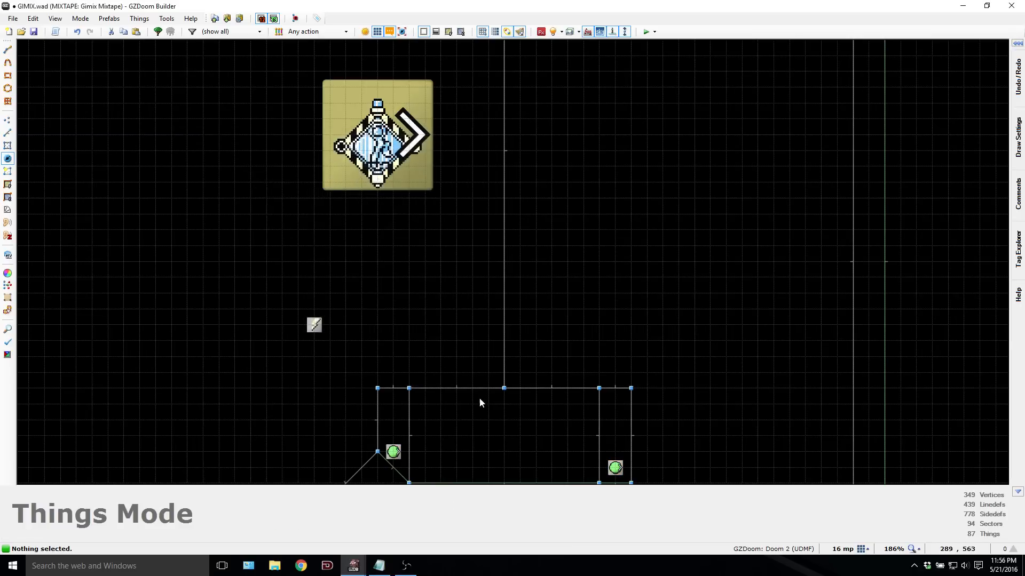
Step: Insert two Map Spots with tag 34 in the east and west railing sections of the northern platform's southeast arm
{"action": "scroll", "coordinate": [522, 293], "scroll_direction": "down", "scroll_amount": 4}
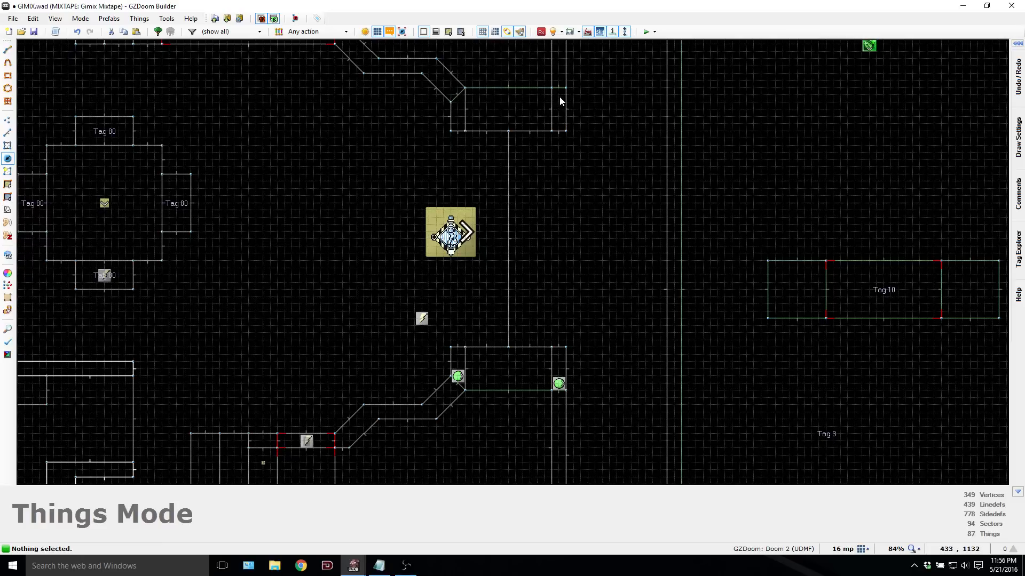
{"action": "right_click", "coordinate": [559, 96]}
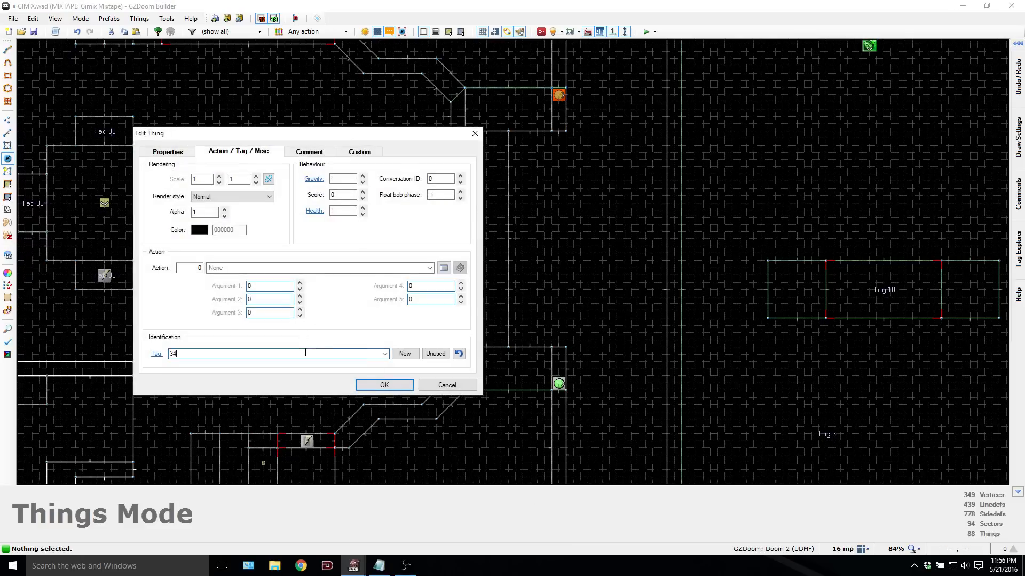
{"action": "key", "text": "Return"}
{"action": "right_click", "coordinate": [457, 107]}
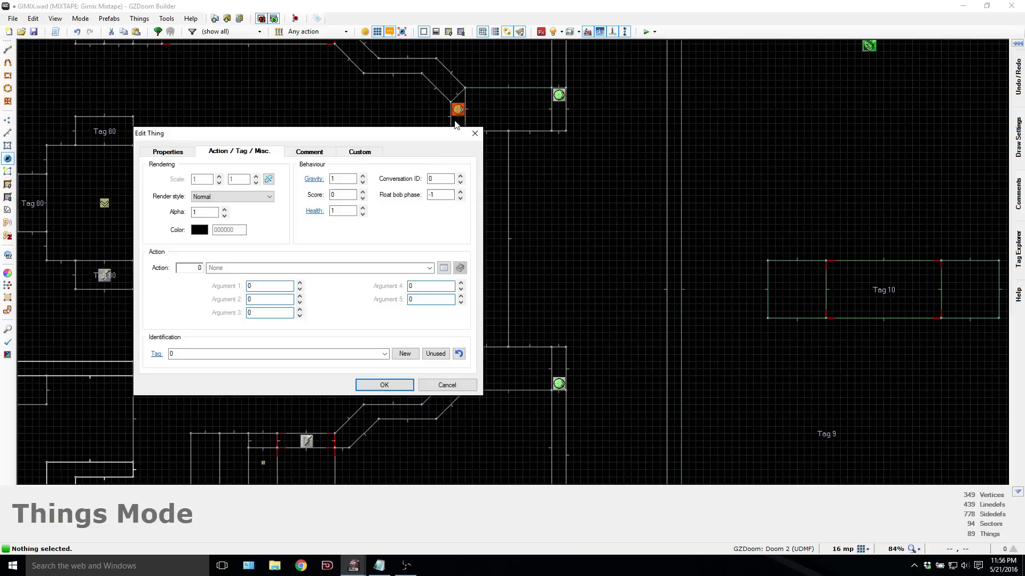
{"action": "left_click", "coordinate": [299, 354]}
{"action": "type", "text": "34"}
{"action": "key", "text": "Return"}
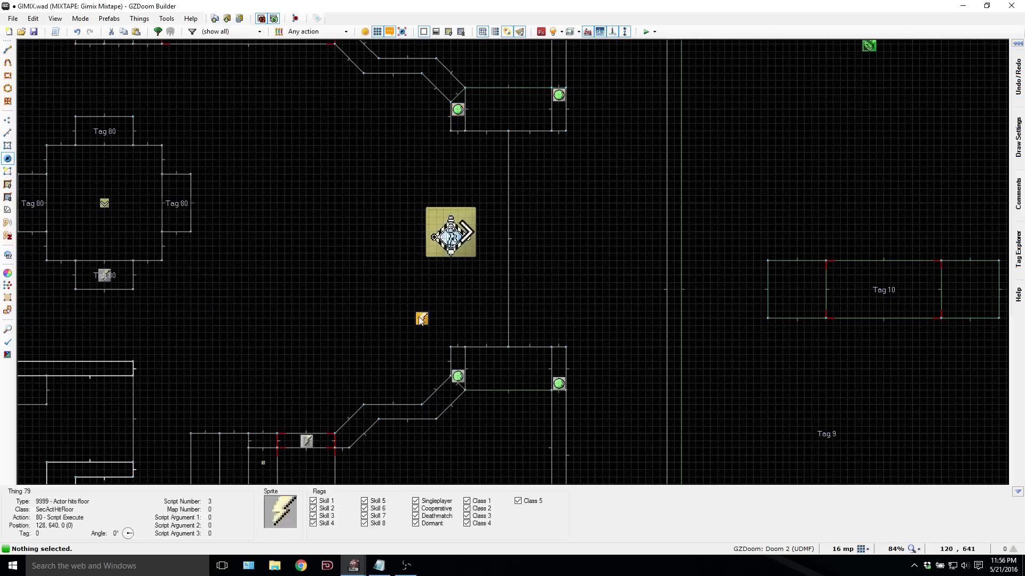
Step: Set the tag of the JumpJumpSign between the two platforms to 34
{"action": "right_click", "coordinate": [451, 229]}
{"action": "left_click", "coordinate": [221, 354]}
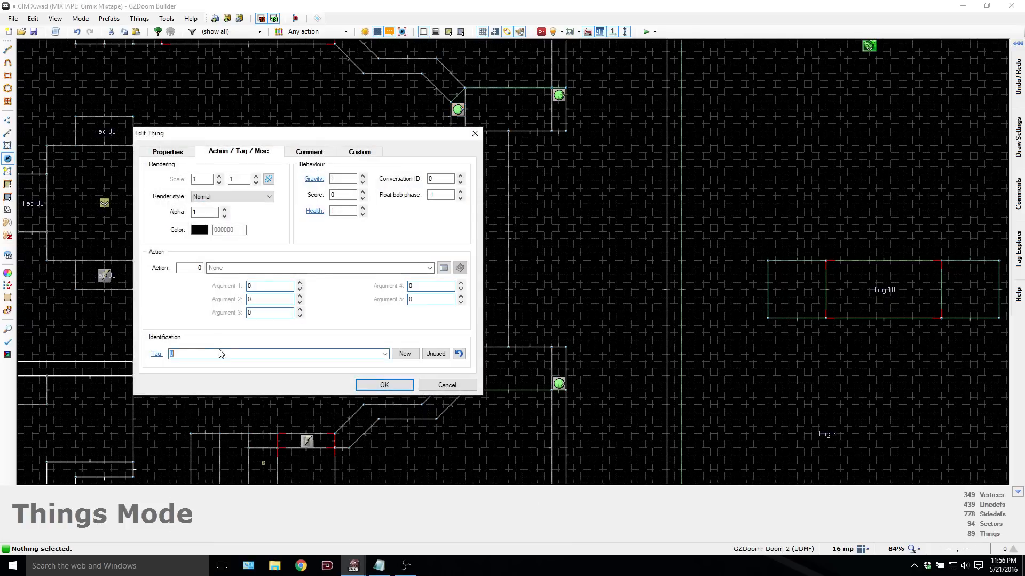
{"action": "type", "text": "34"}
{"action": "key", "text": "Return"}
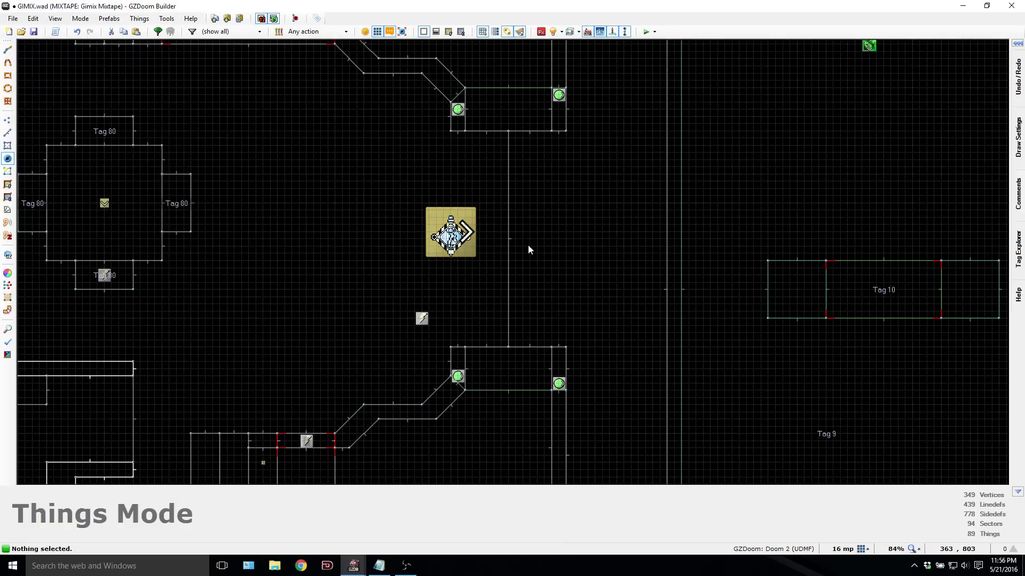
Step: Launch a playtest of the map and get onto the snow platform beside the jump sign
{"action": "key", "text": "F9"}
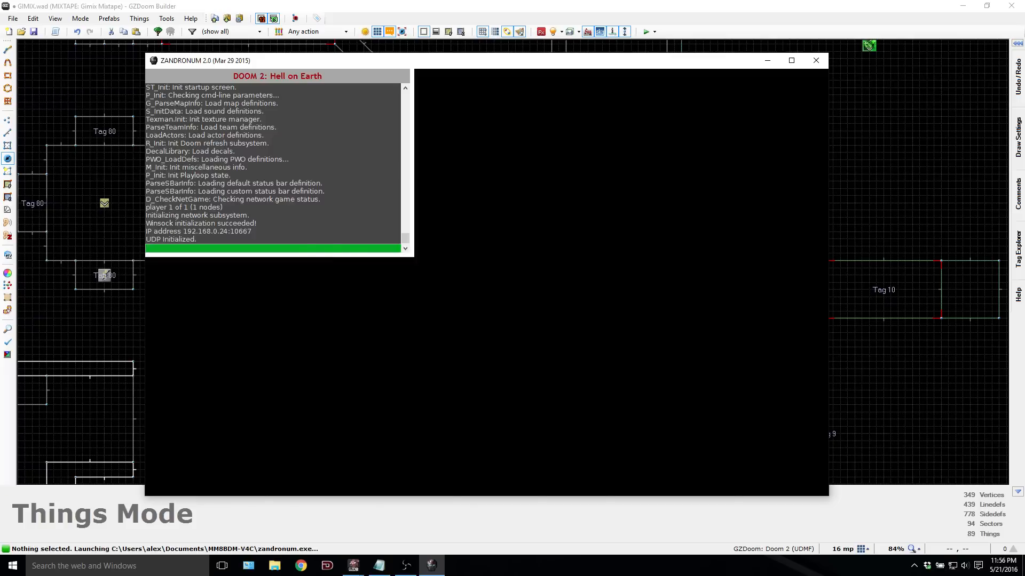
{"action": "key", "text": "w"}
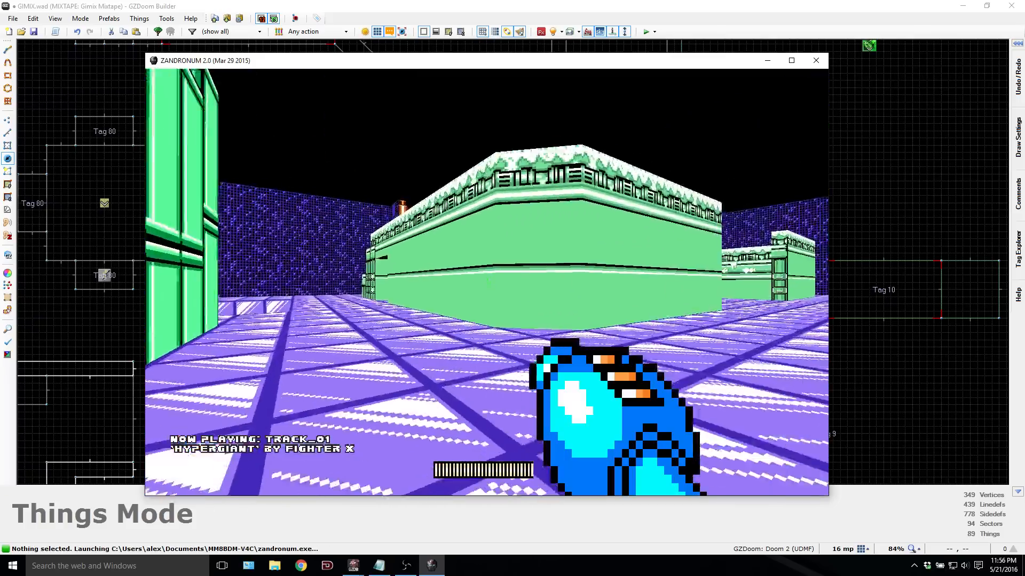
{"action": "key", "text": "w"}
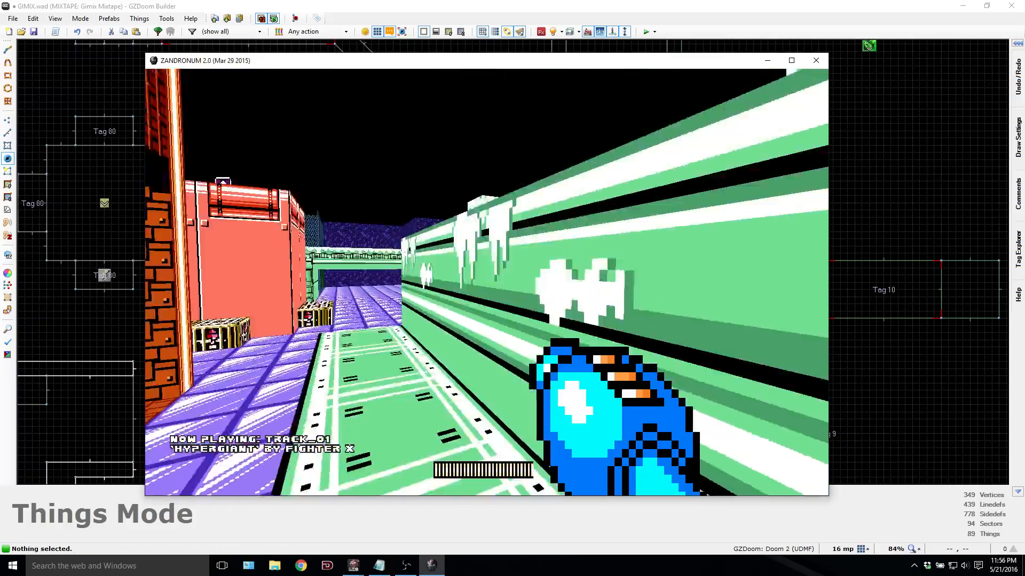
{"action": "key", "text": "w"}
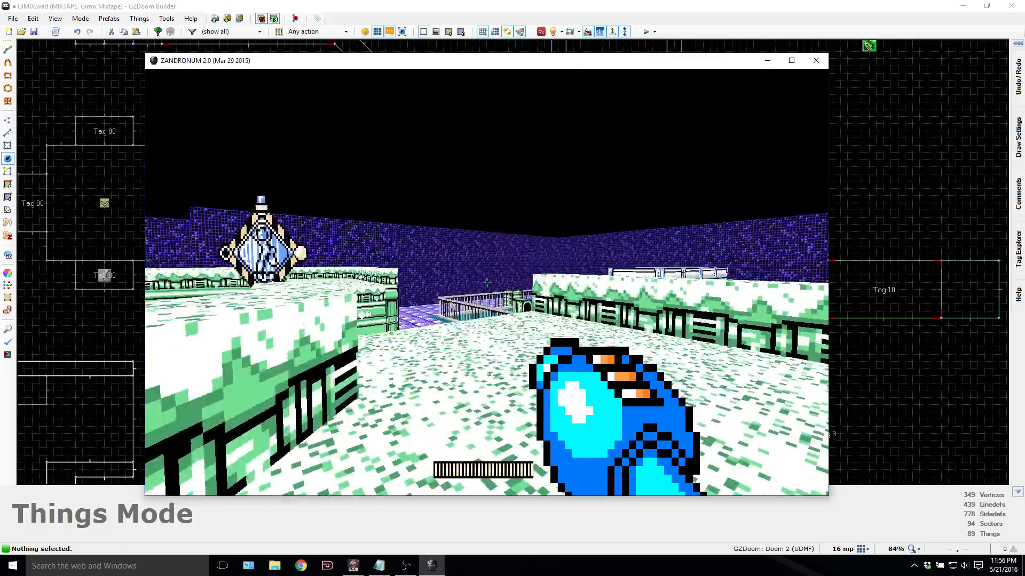
Step: Climb back up from the ground, try the jump mechanic on the snow platforms, and quit the playtest
{"action": "key", "text": "w"}
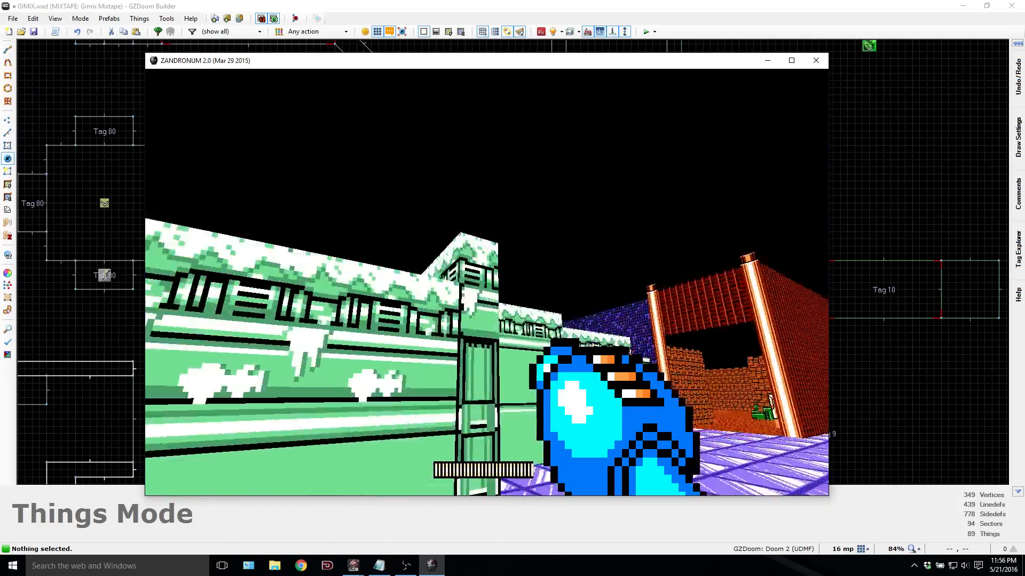
{"action": "key", "text": "w"}
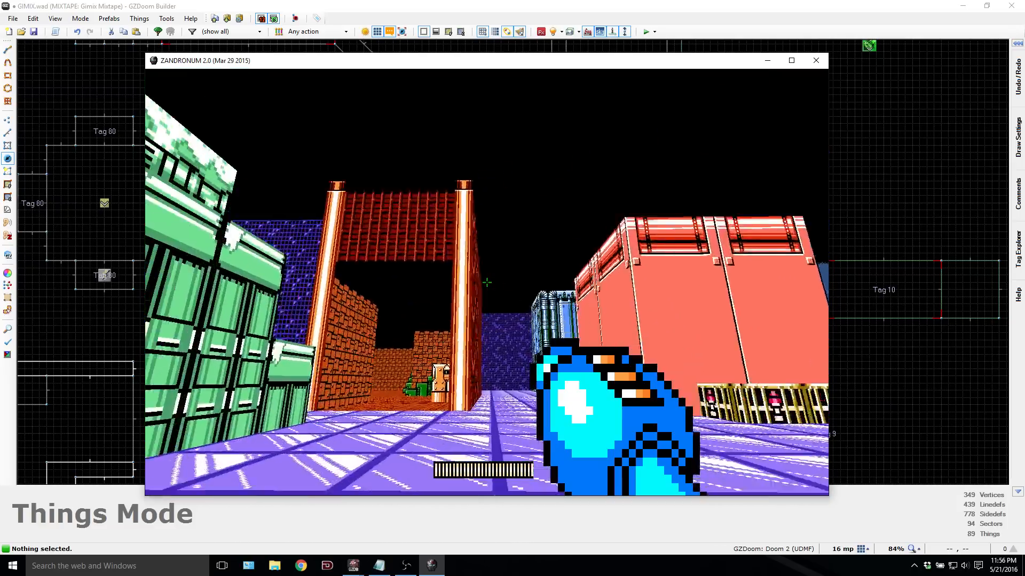
{"action": "key", "text": "w"}
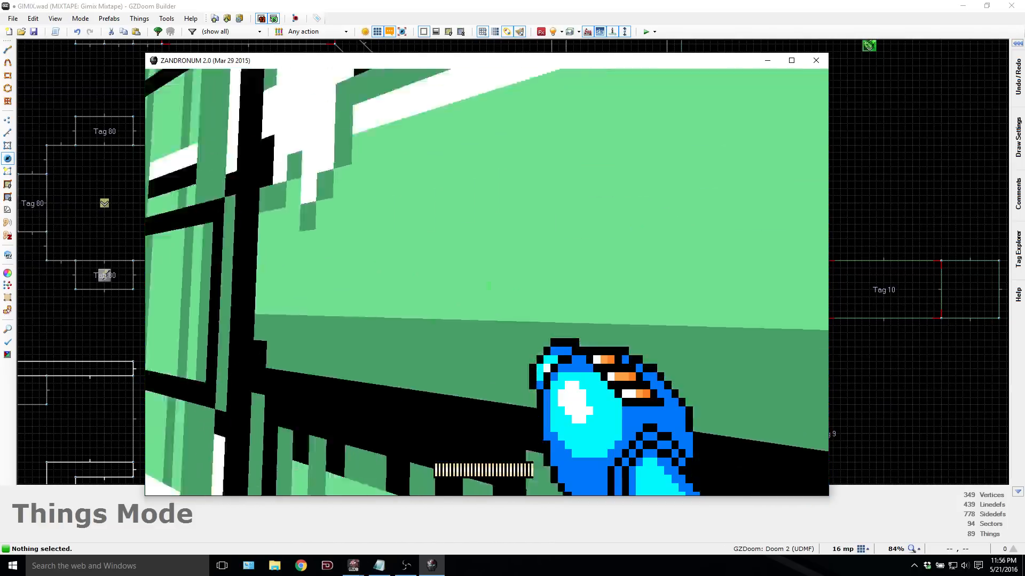
{"action": "key", "text": "w"}
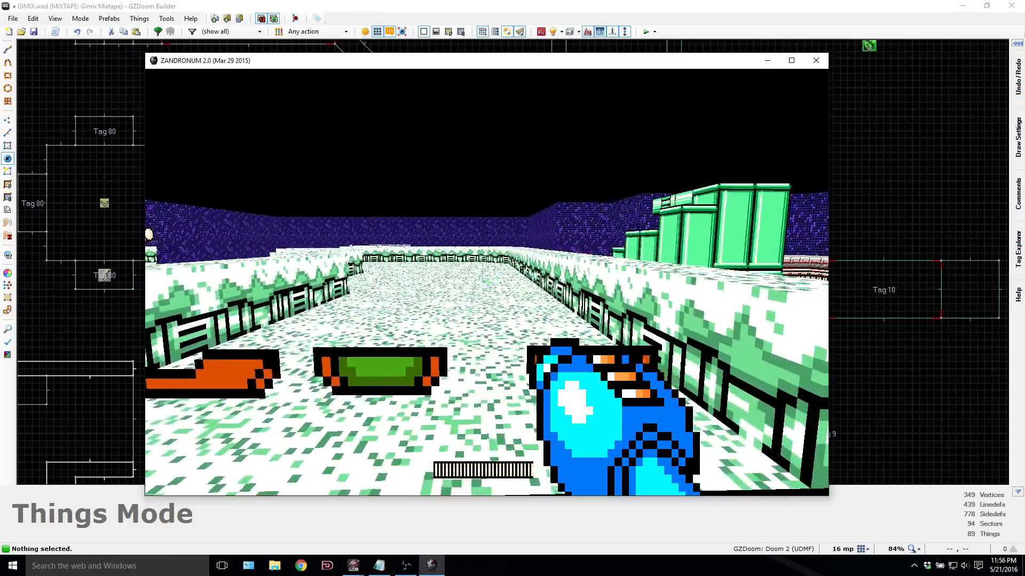
{"action": "key", "text": "w"}
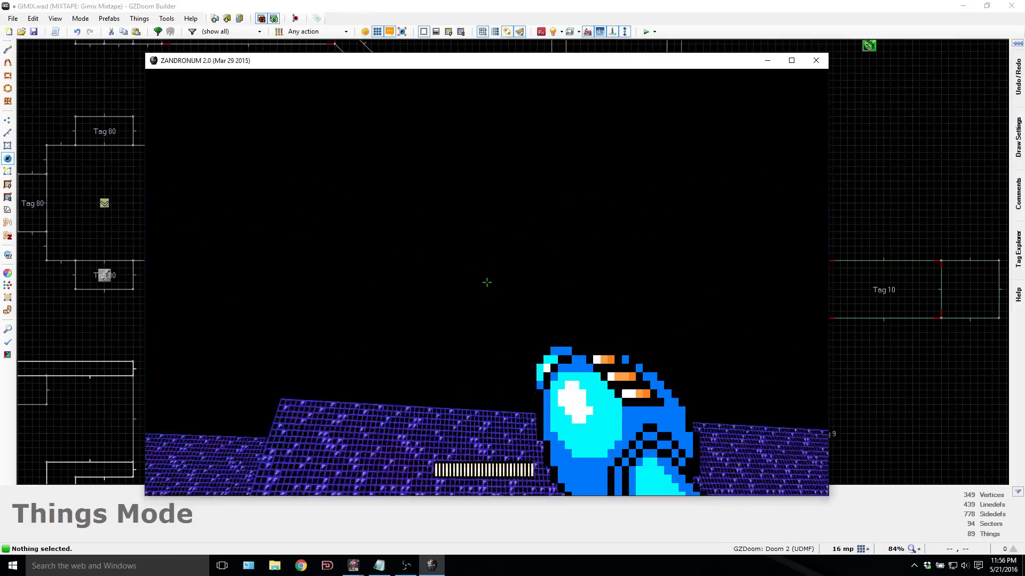
{"action": "key", "text": "w"}
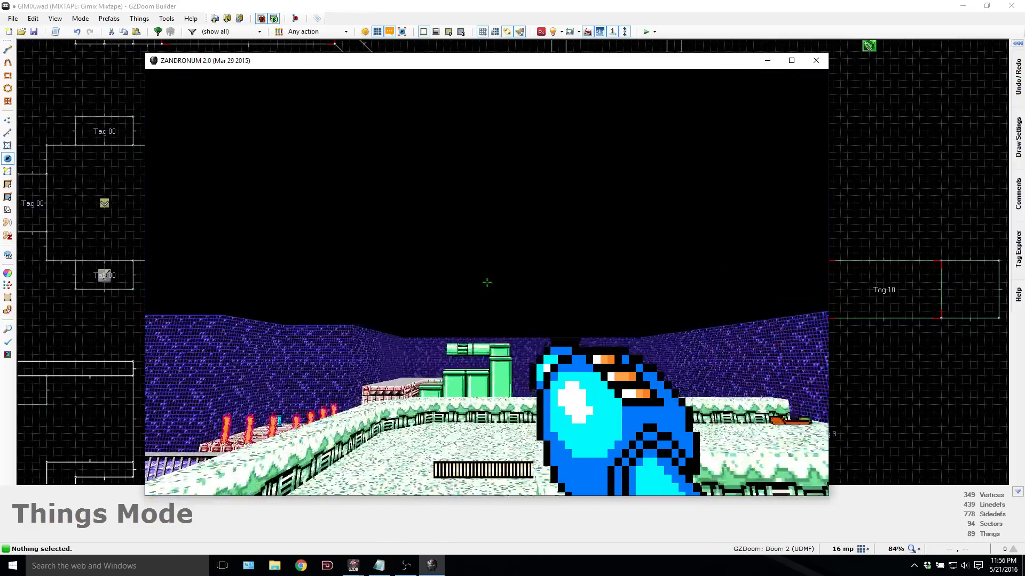
{"action": "key", "text": "w"}
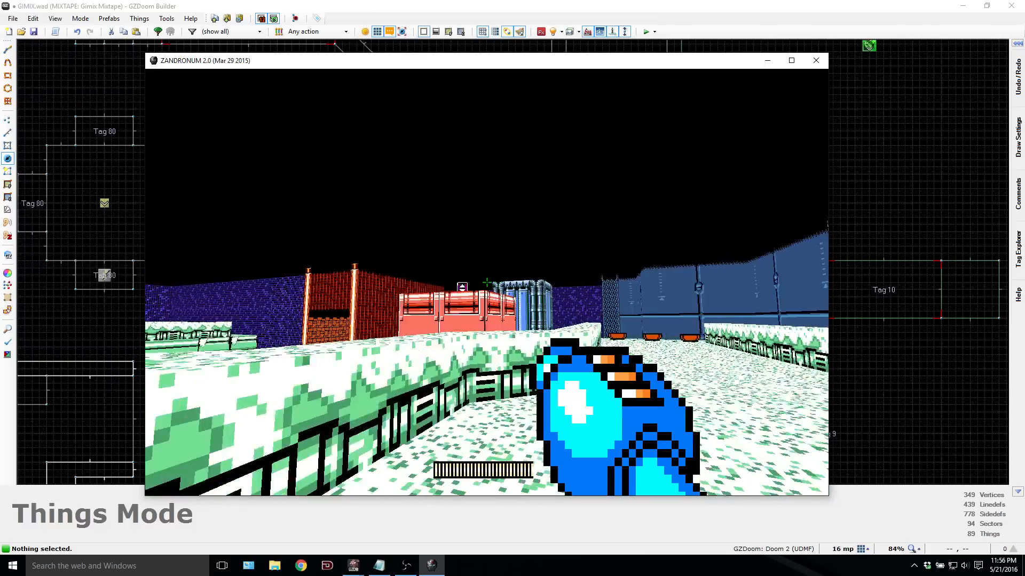
{"action": "key", "text": "alt+F4"}
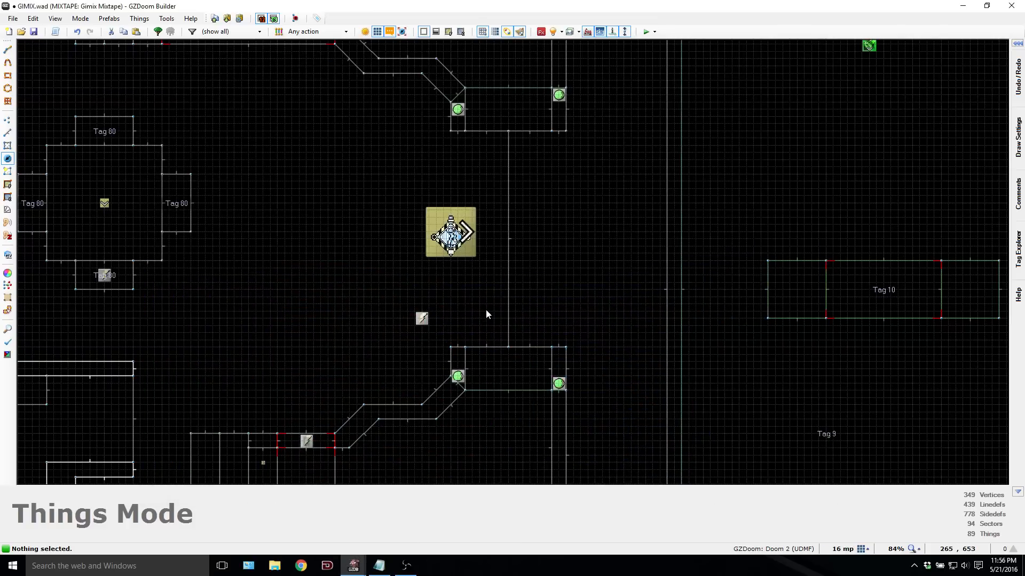
Step: Save the map to GIMIX.wad
{"action": "scroll", "coordinate": [475, 319], "scroll_direction": "down", "scroll_amount": 1}
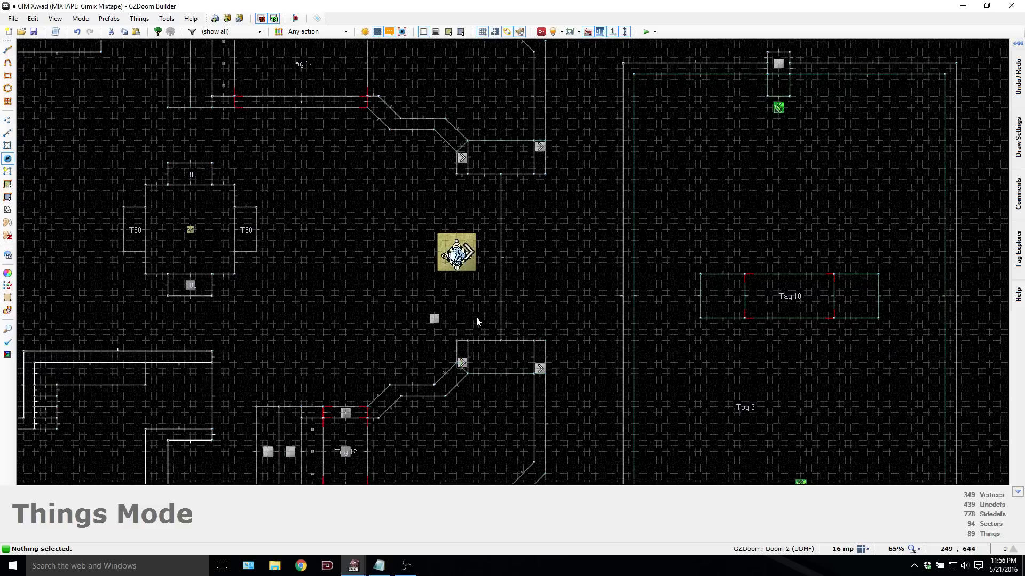
{"action": "key", "text": "ctrl+s"}
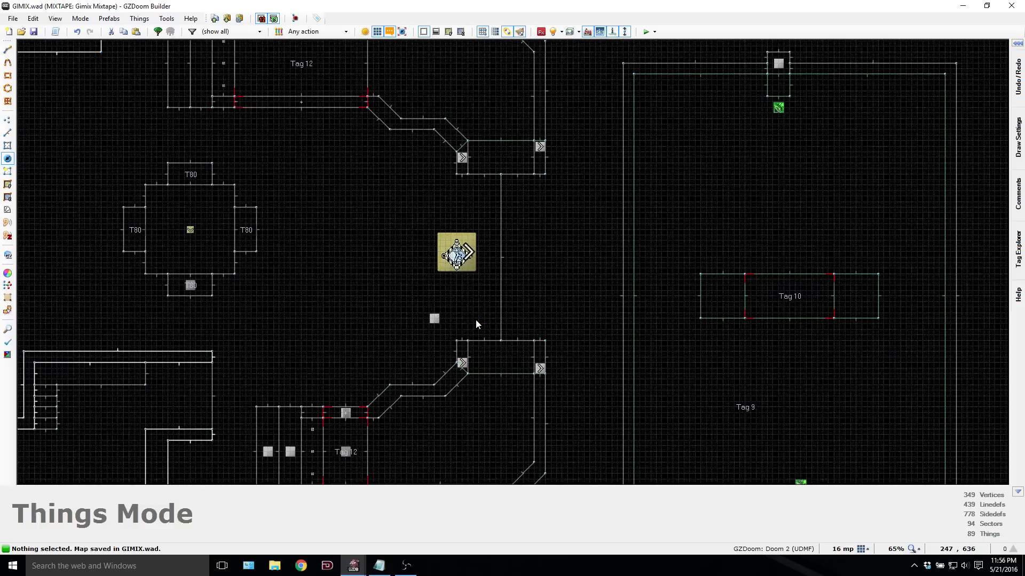
{"action": "scroll", "coordinate": [475, 319], "scroll_direction": "down", "scroll_amount": 1}
{"action": "scroll", "coordinate": [432, 432], "scroll_direction": "down", "scroll_amount": 2}
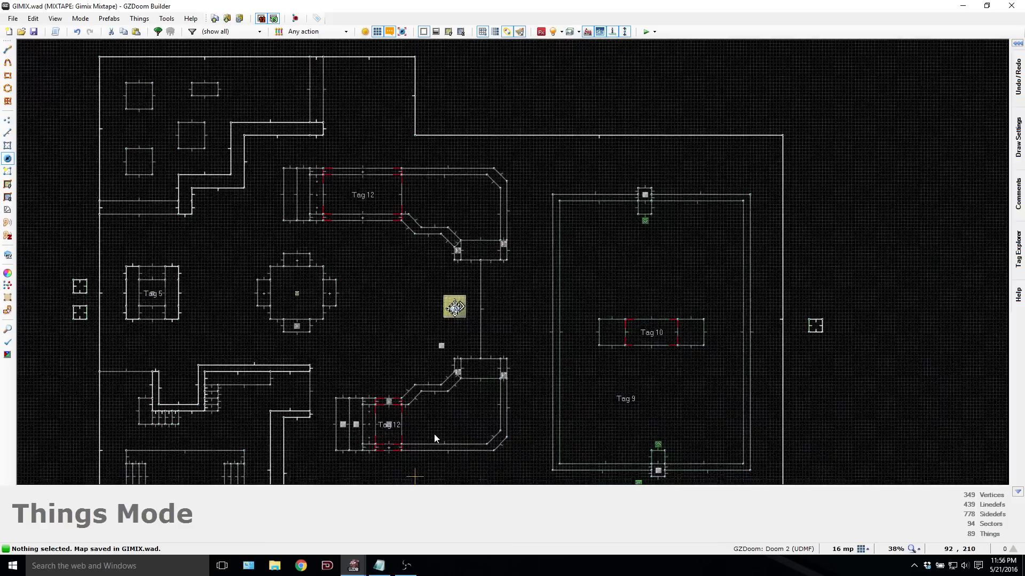
{"action": "scroll", "coordinate": [445, 415], "scroll_direction": "down", "scroll_amount": 2}
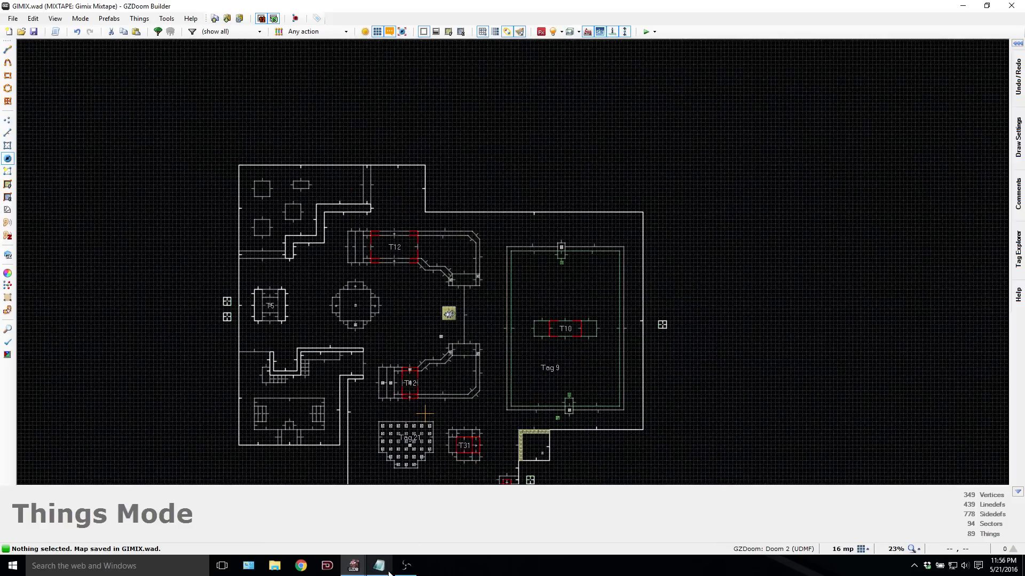
Step: Check the topic list in GZDB Gimmicks, Tips and Tricks.txt in Notepad and return to GZDoom Builder
{"action": "left_click", "coordinate": [379, 566]}
{"action": "left_click", "coordinate": [410, 570]}
{"action": "left_click", "coordinate": [408, 569]}
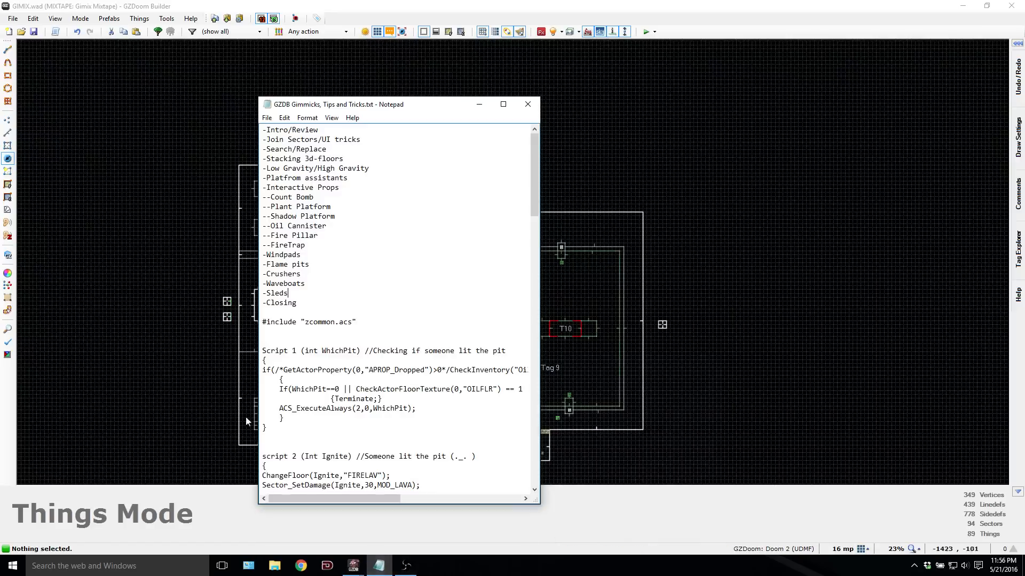
{"action": "left_click", "coordinate": [229, 398]}
{"action": "key", "text": "Down"}
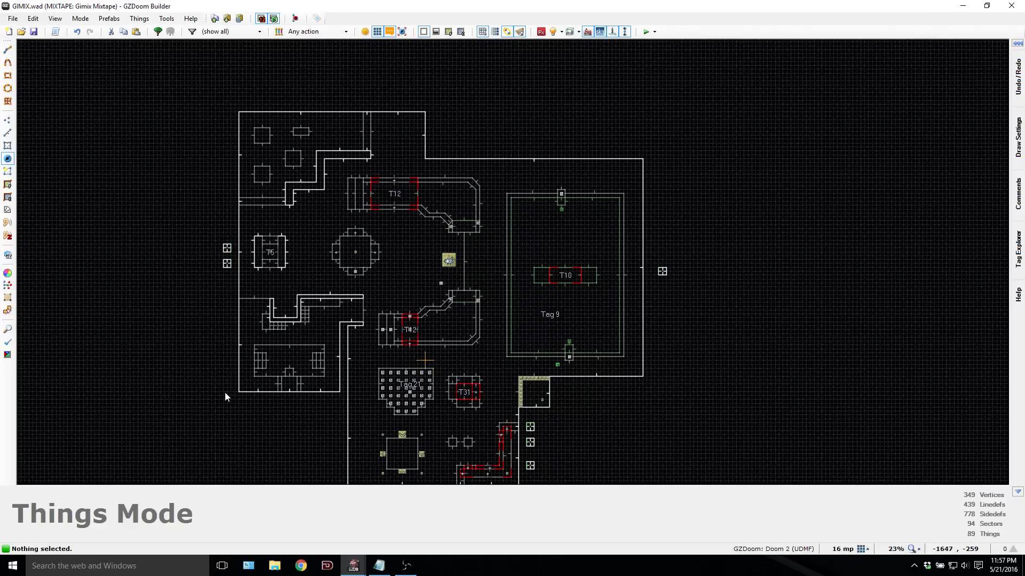
{"action": "scroll", "coordinate": [226, 394], "scroll_direction": "down", "scroll_amount": 2}
{"action": "scroll", "coordinate": [226, 375], "scroll_direction": "up", "scroll_amount": 3}
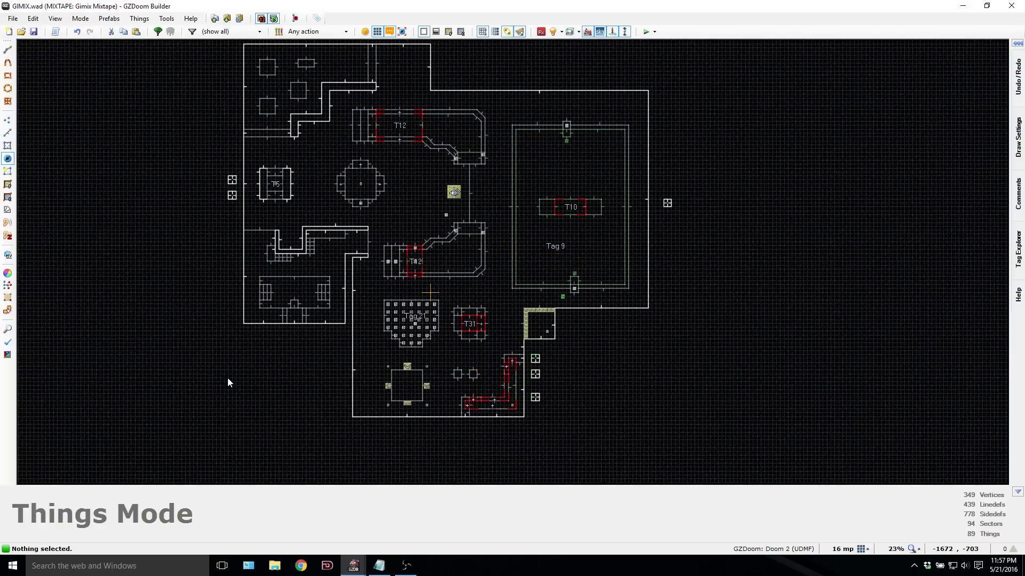
{"action": "key", "text": "Up"}
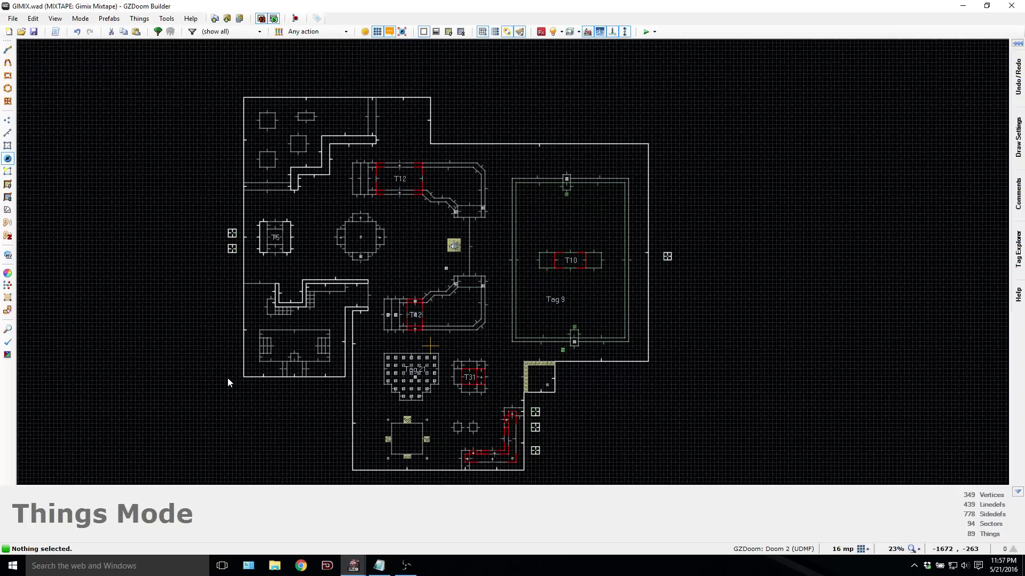